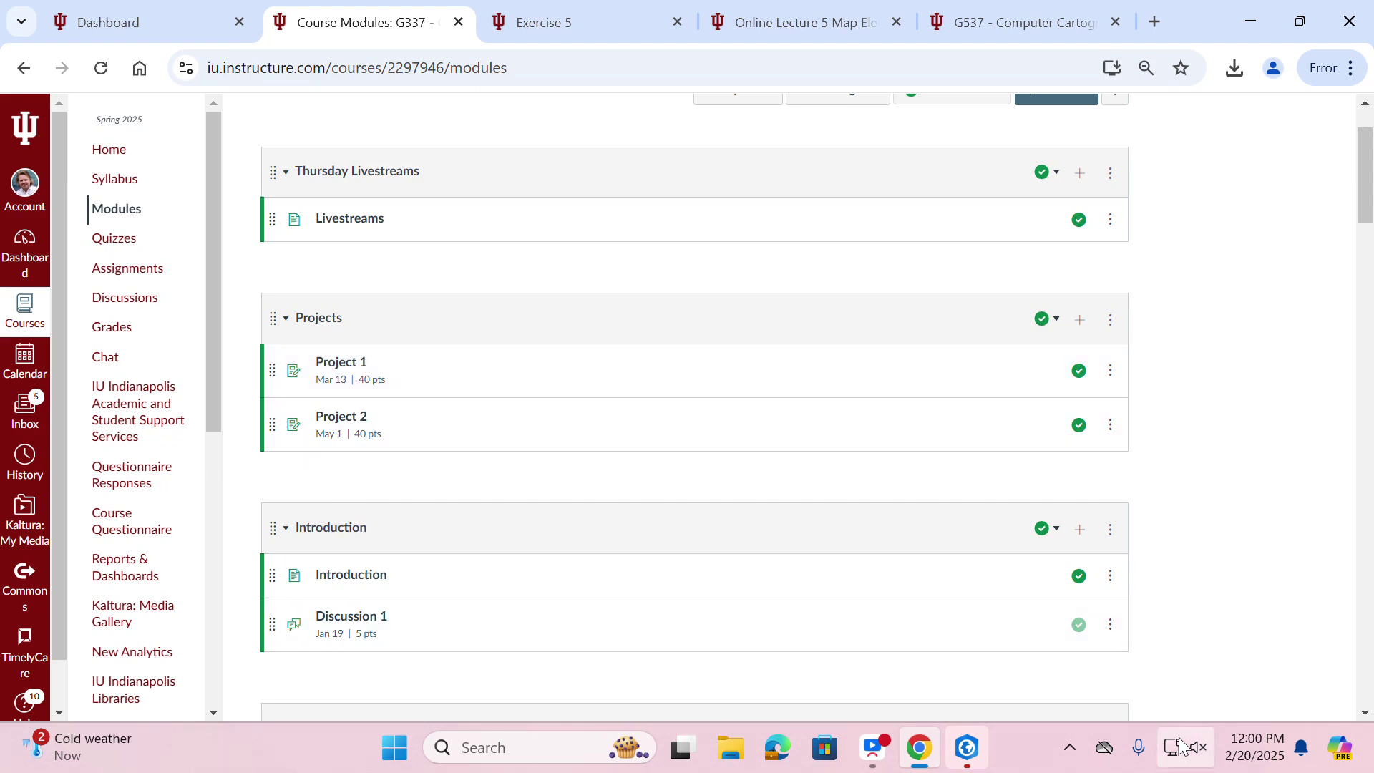
- Unmute the computer's sound and raise the system volume to about the middle of its range
click(1201, 748)
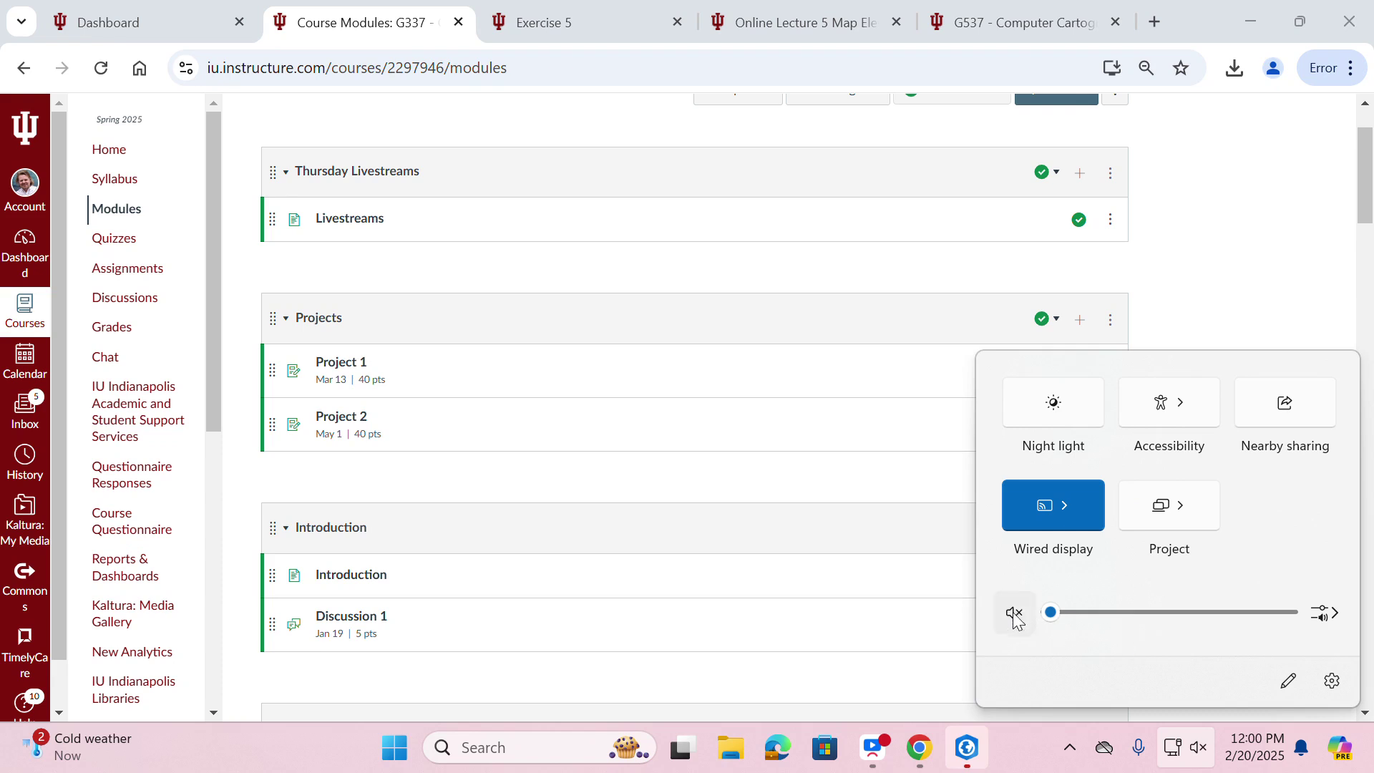
drag(1049, 614, 1179, 646)
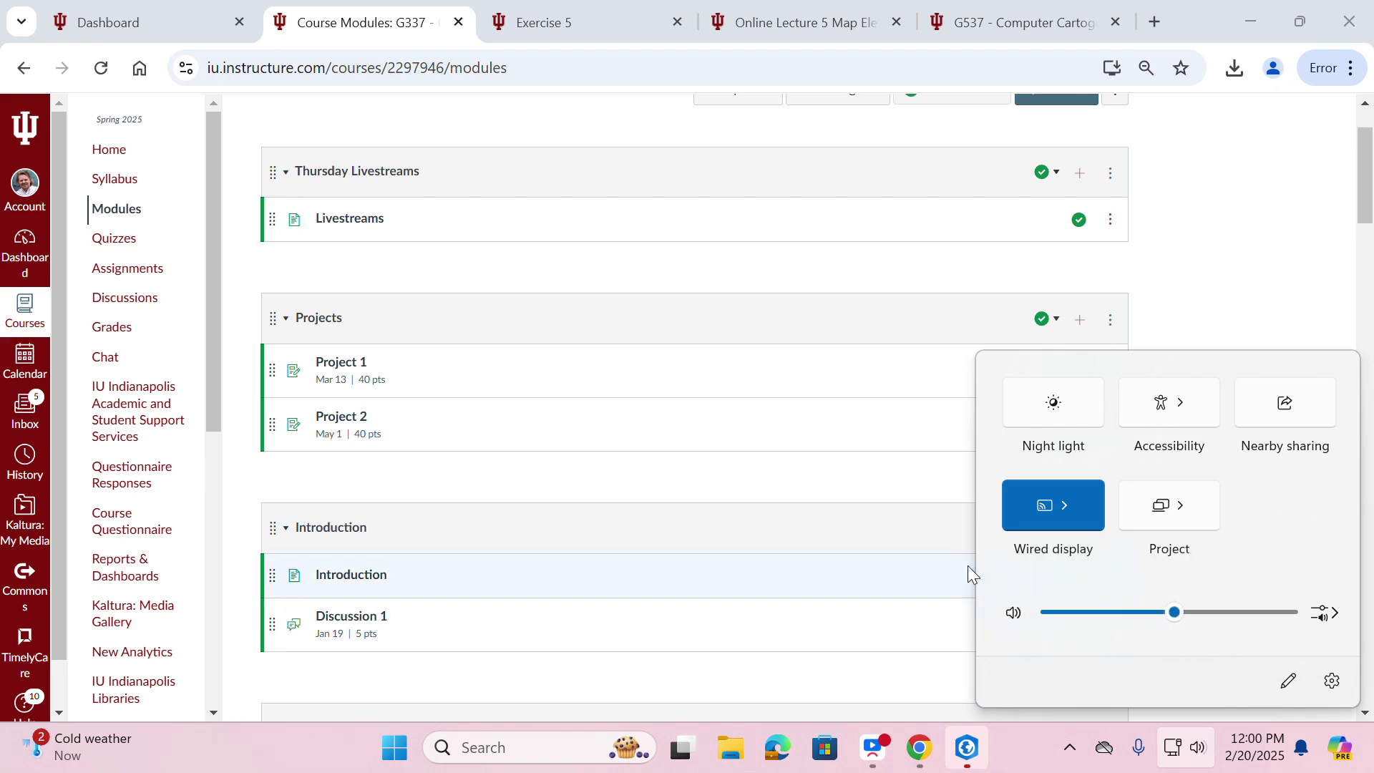
click(1200, 319)
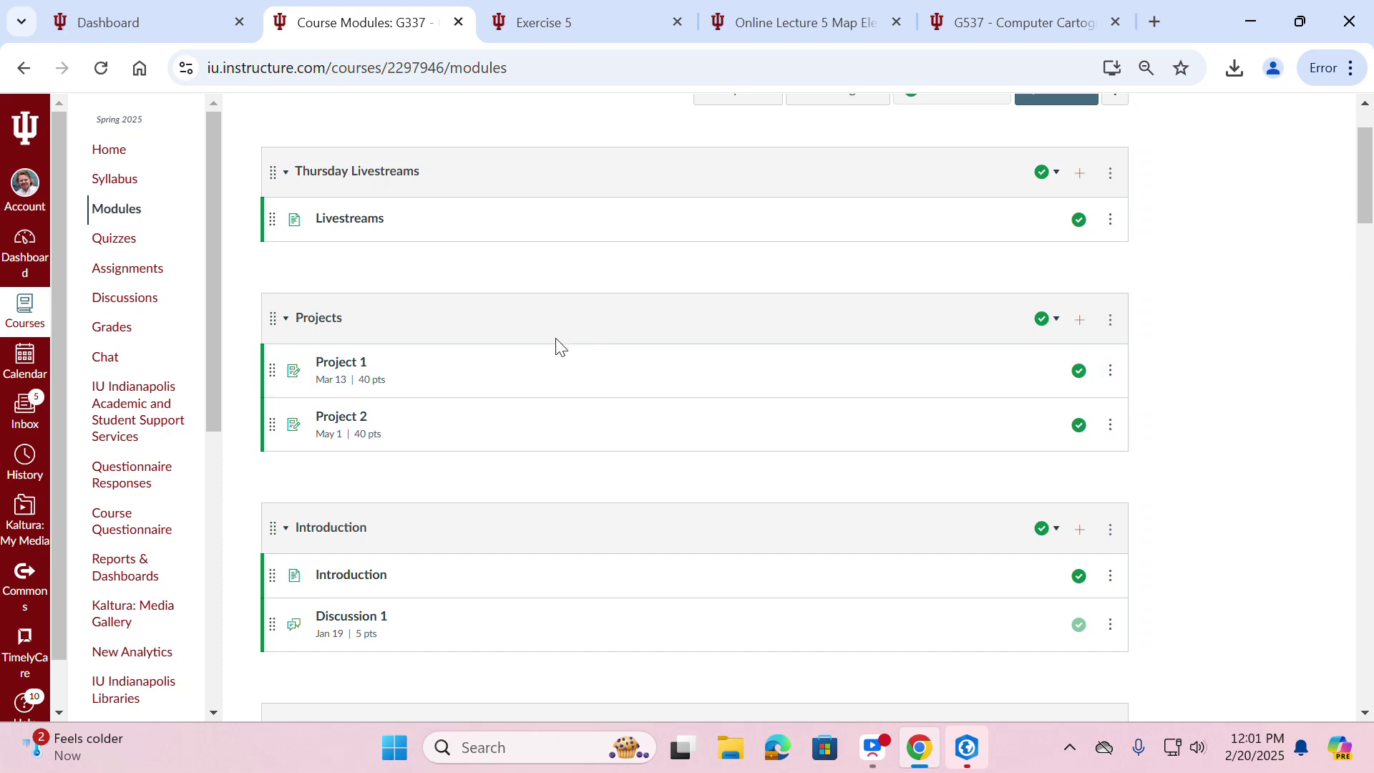
- Open the Project 1 assignment from the Projects module in a separate browser tab and show it
right_click(359, 365)
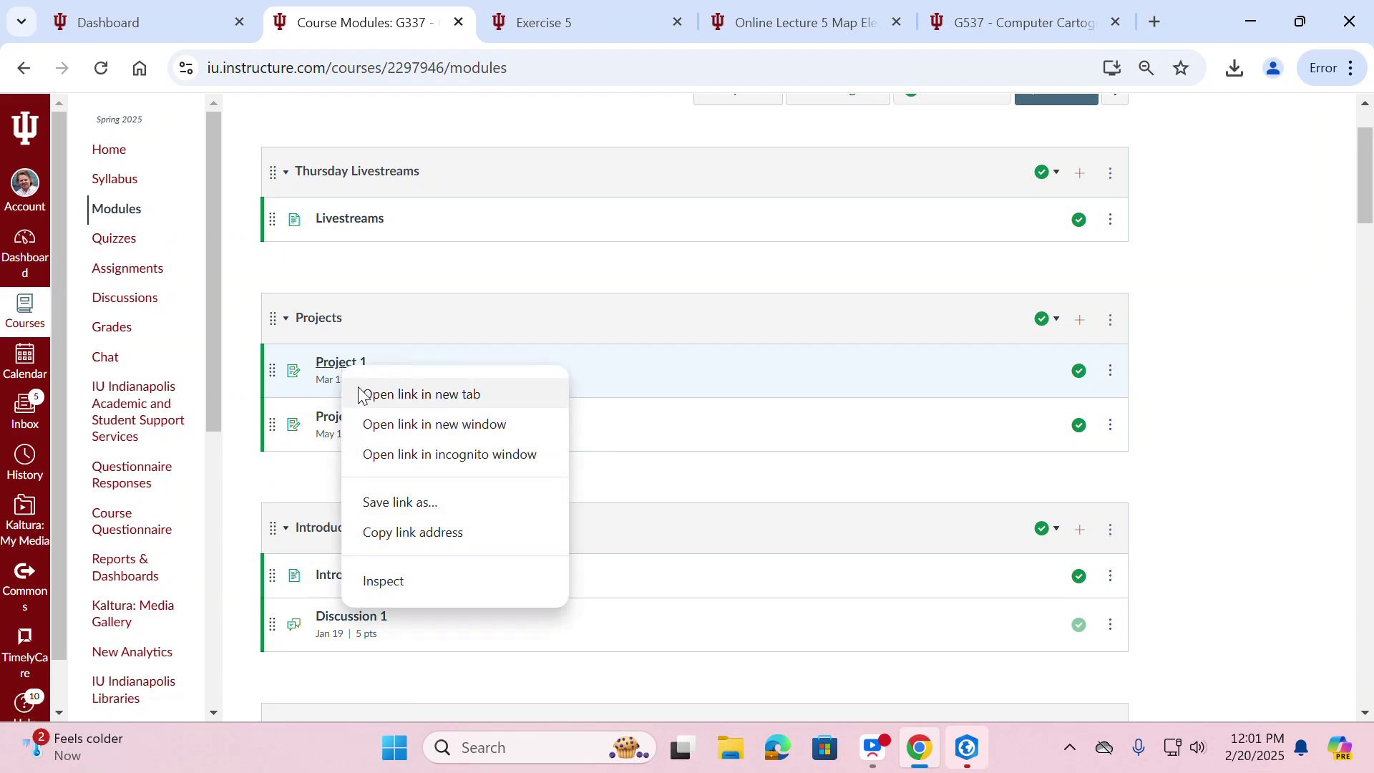
click(421, 395)
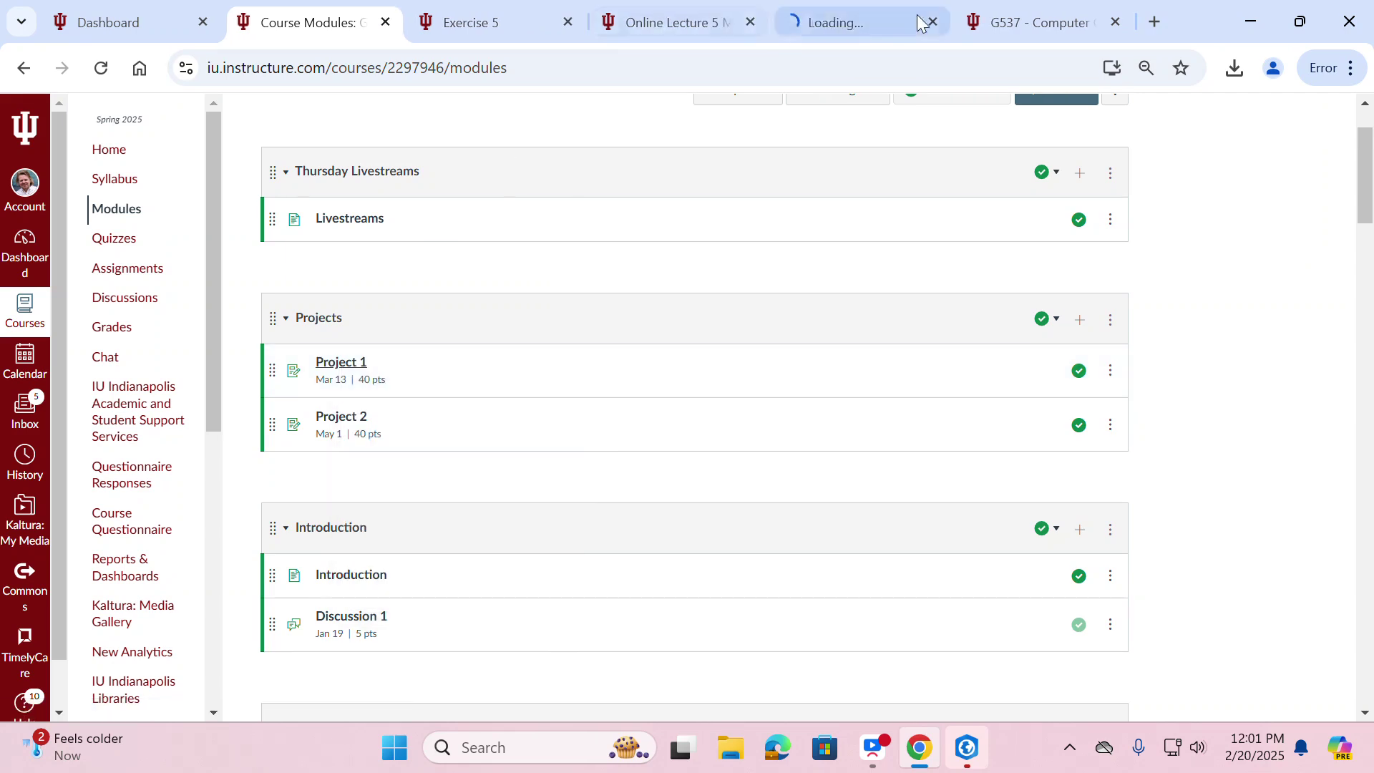
click(884, 10)
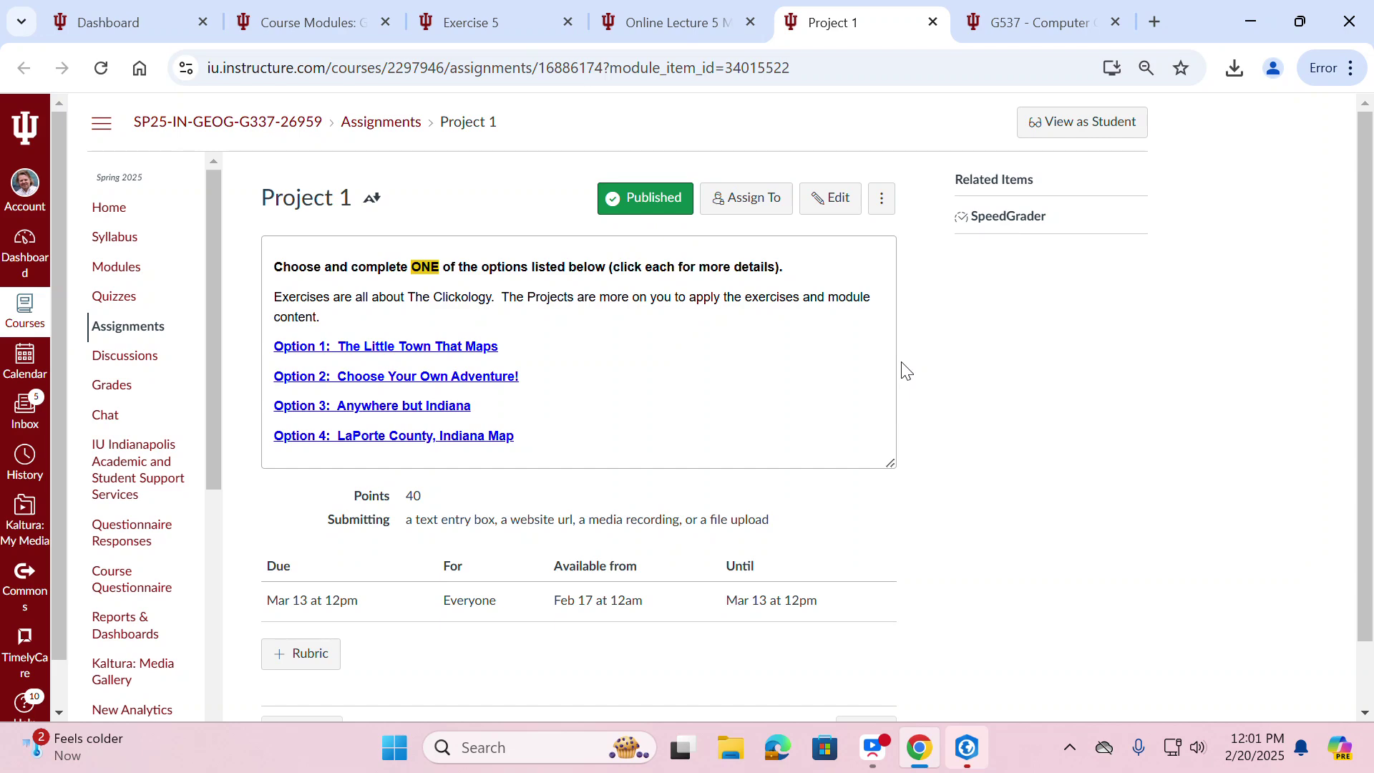
- Open "Option 1: The Little Town That Maps" in a separate browser tab and read its instructions
right_click(468, 346)
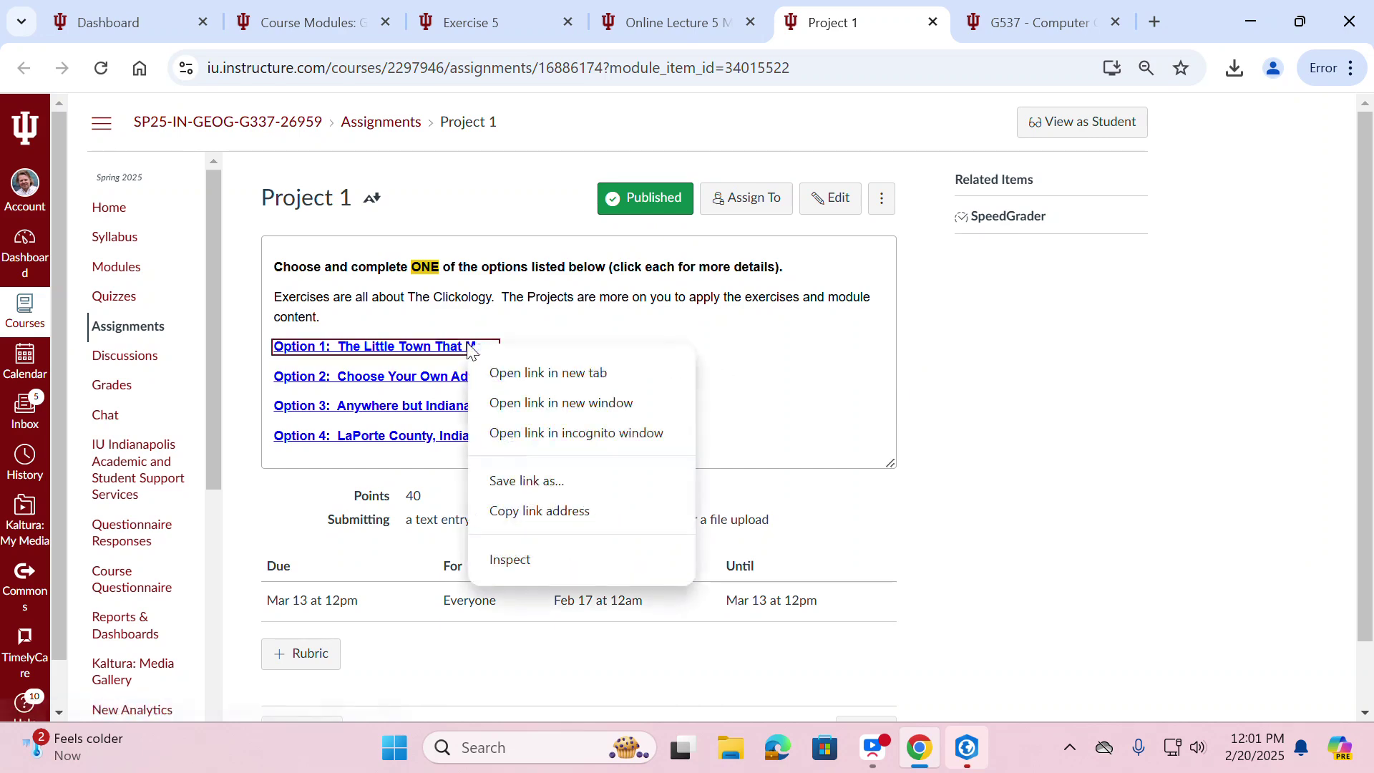
click(505, 373)
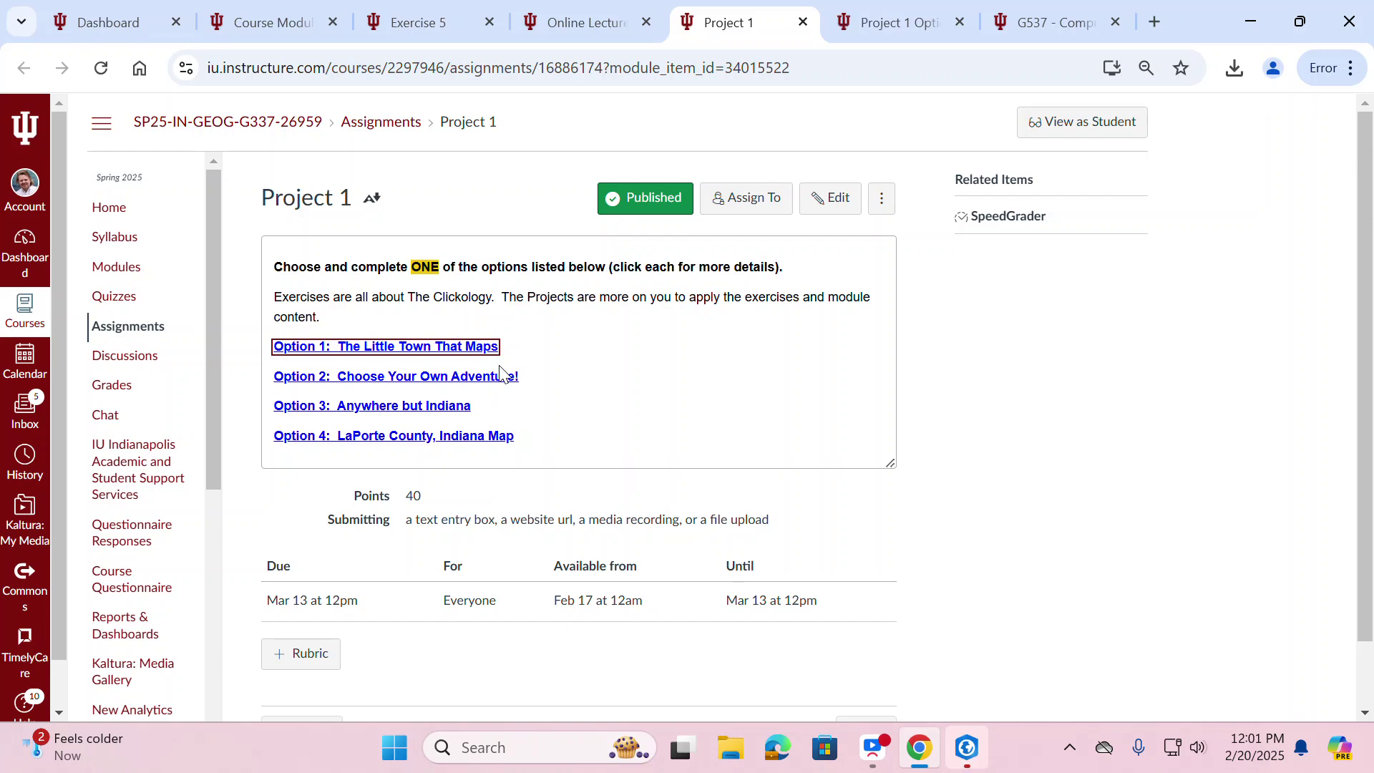
click(890, 28)
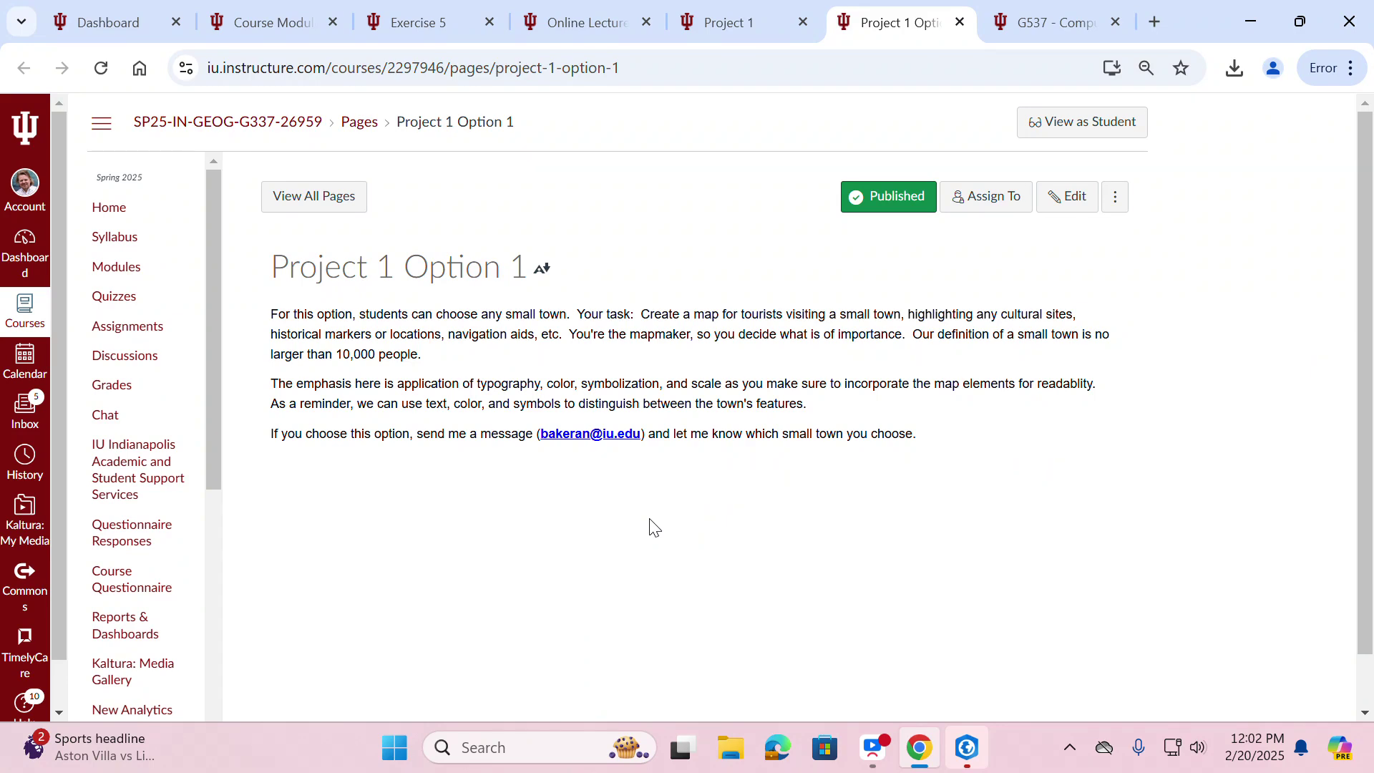
scroll(654, 528, down, 1)
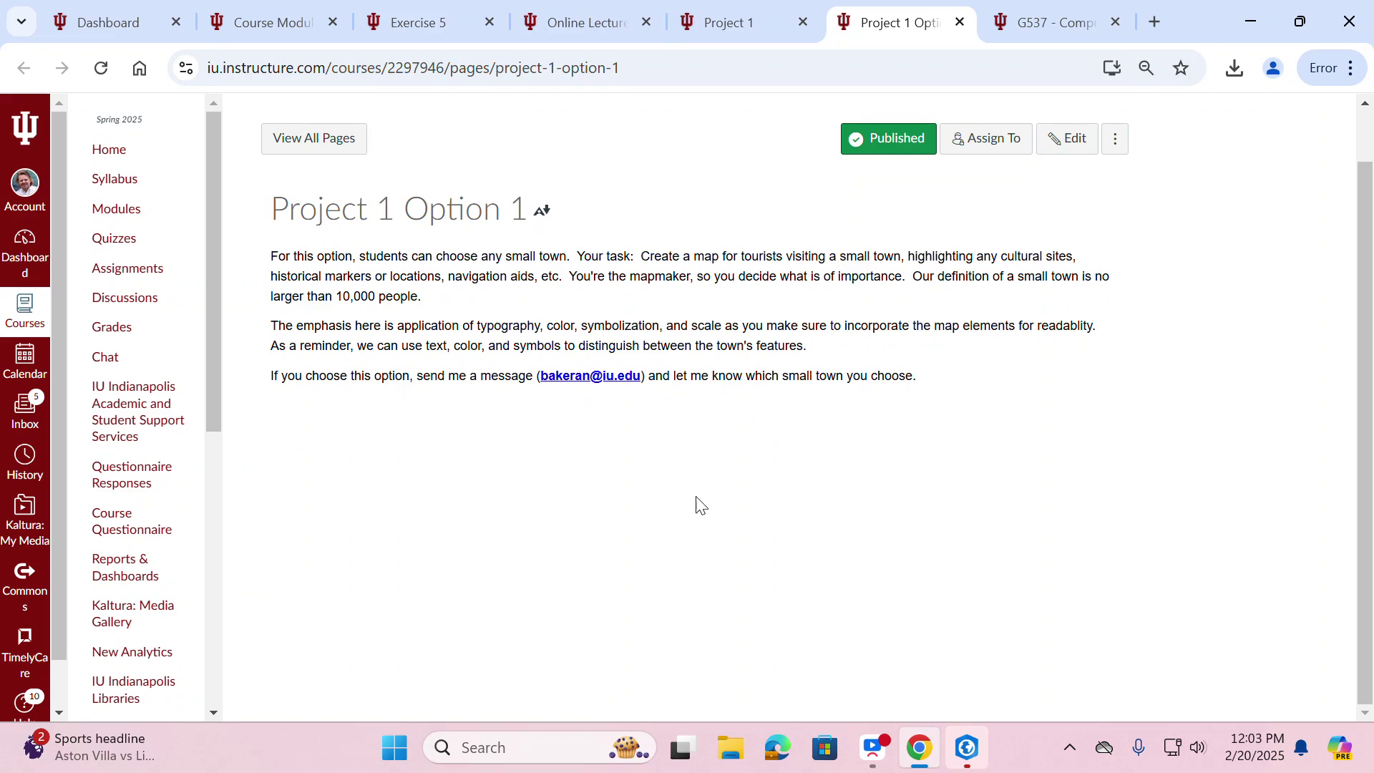
- Return to the Project 1 assignment and show "Option 2: Choose Your Own Adventure!" in its own browser tab
click(740, 20)
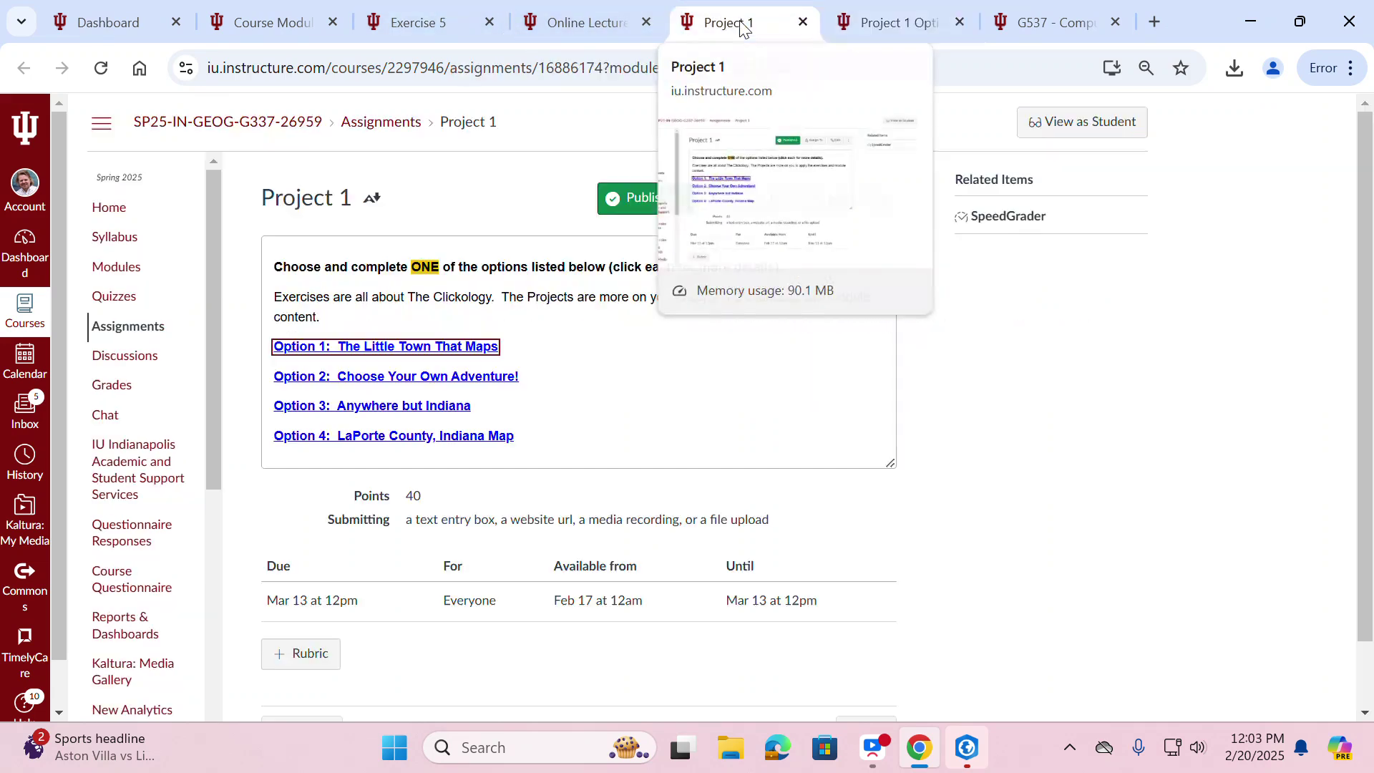
right_click(455, 386)
key(Escape)
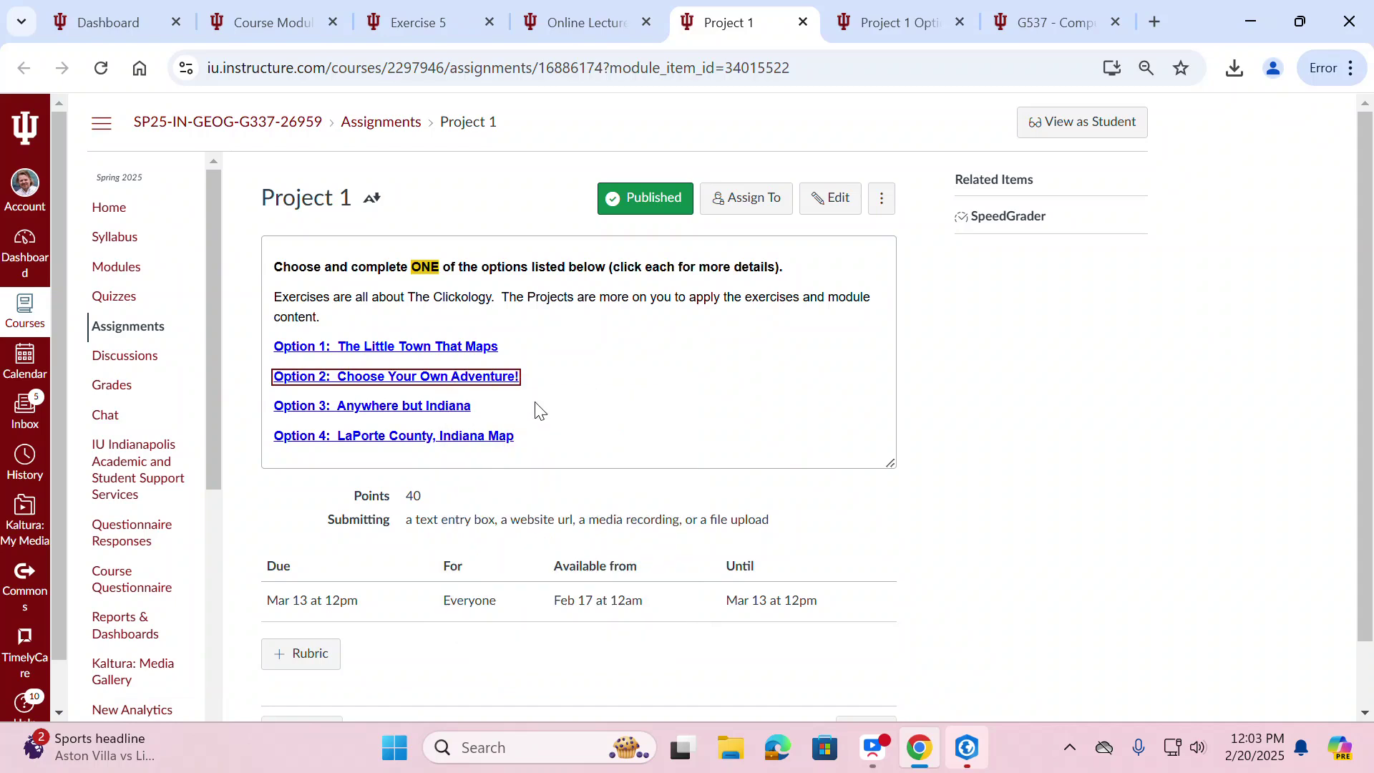
click(898, 24)
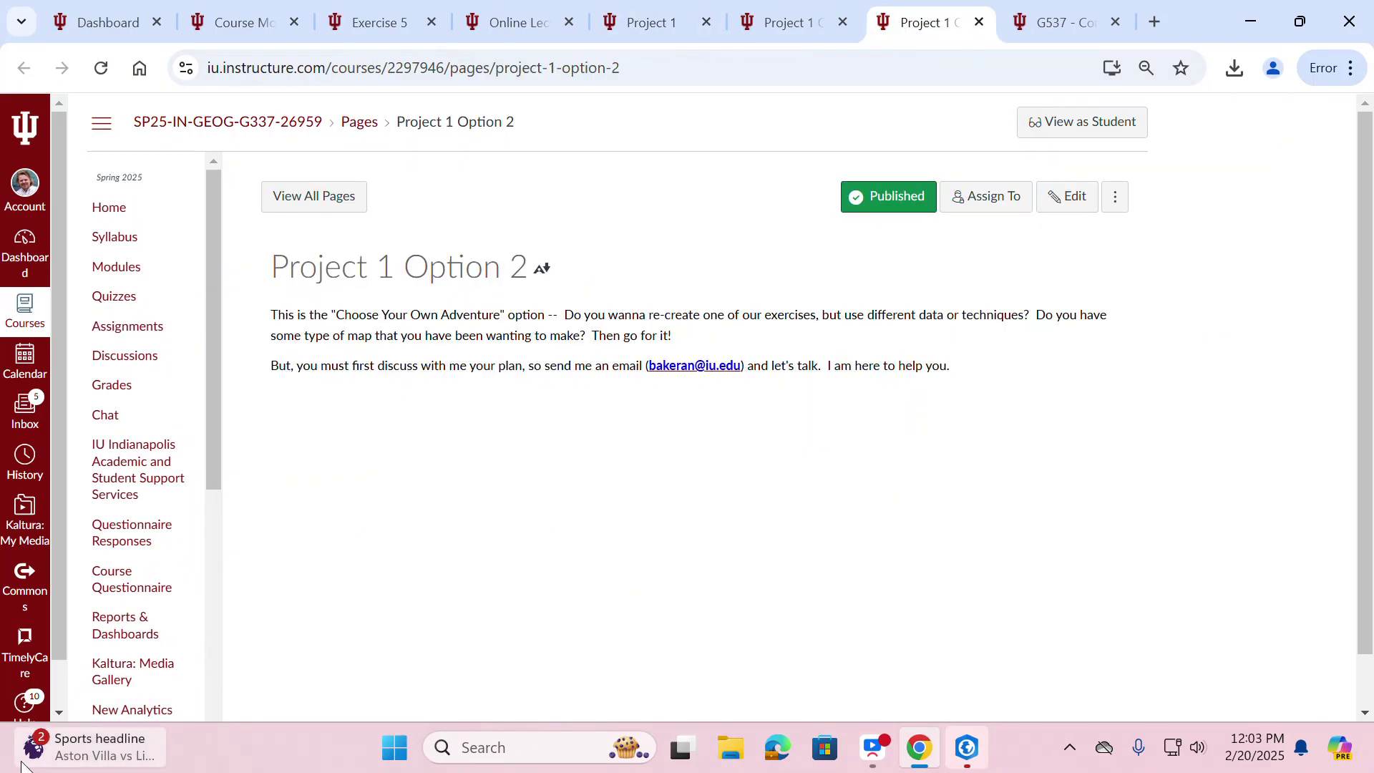
- Return to the Project 1 assignment and show "Option 3: Anywhere but Indiana" in its own browser tab
mouse_move(22, 765)
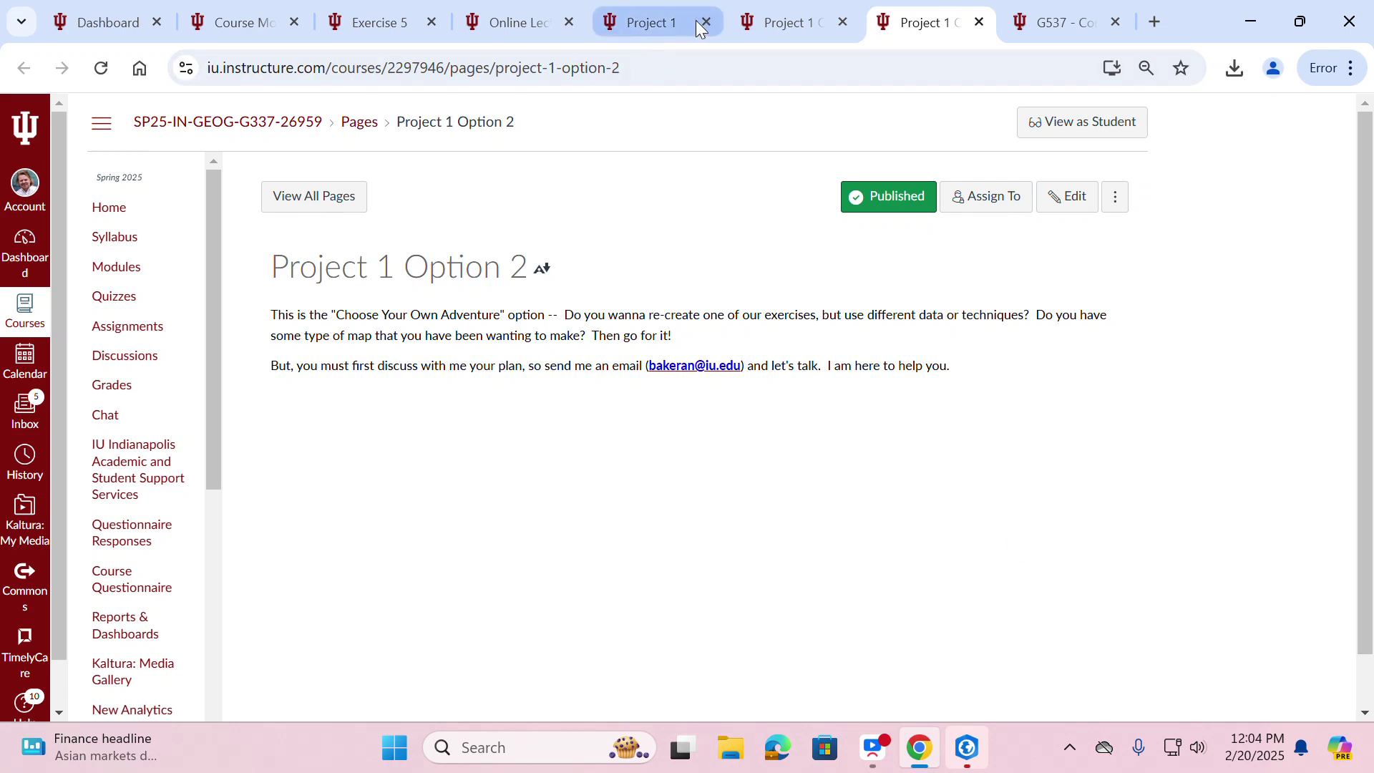
click(537, 22)
click(644, 22)
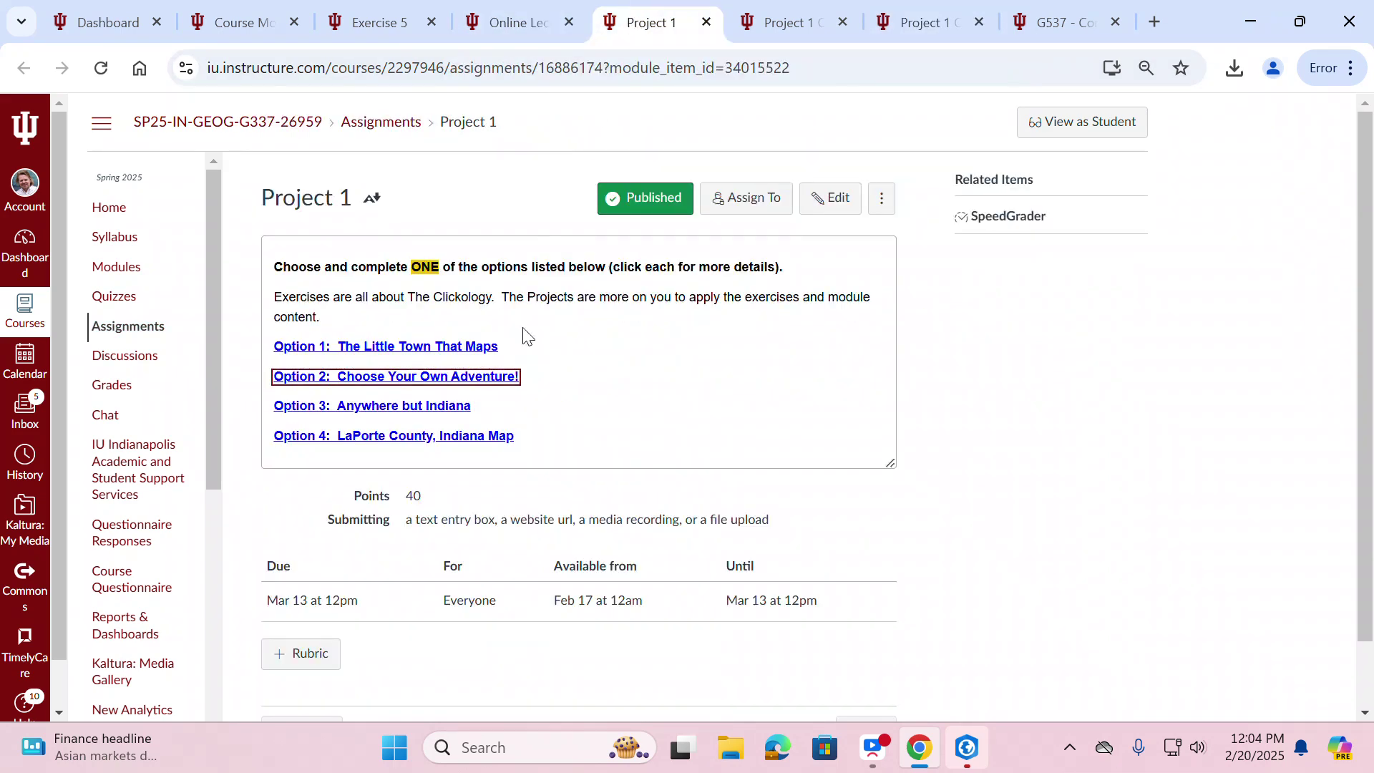
right_click(448, 406)
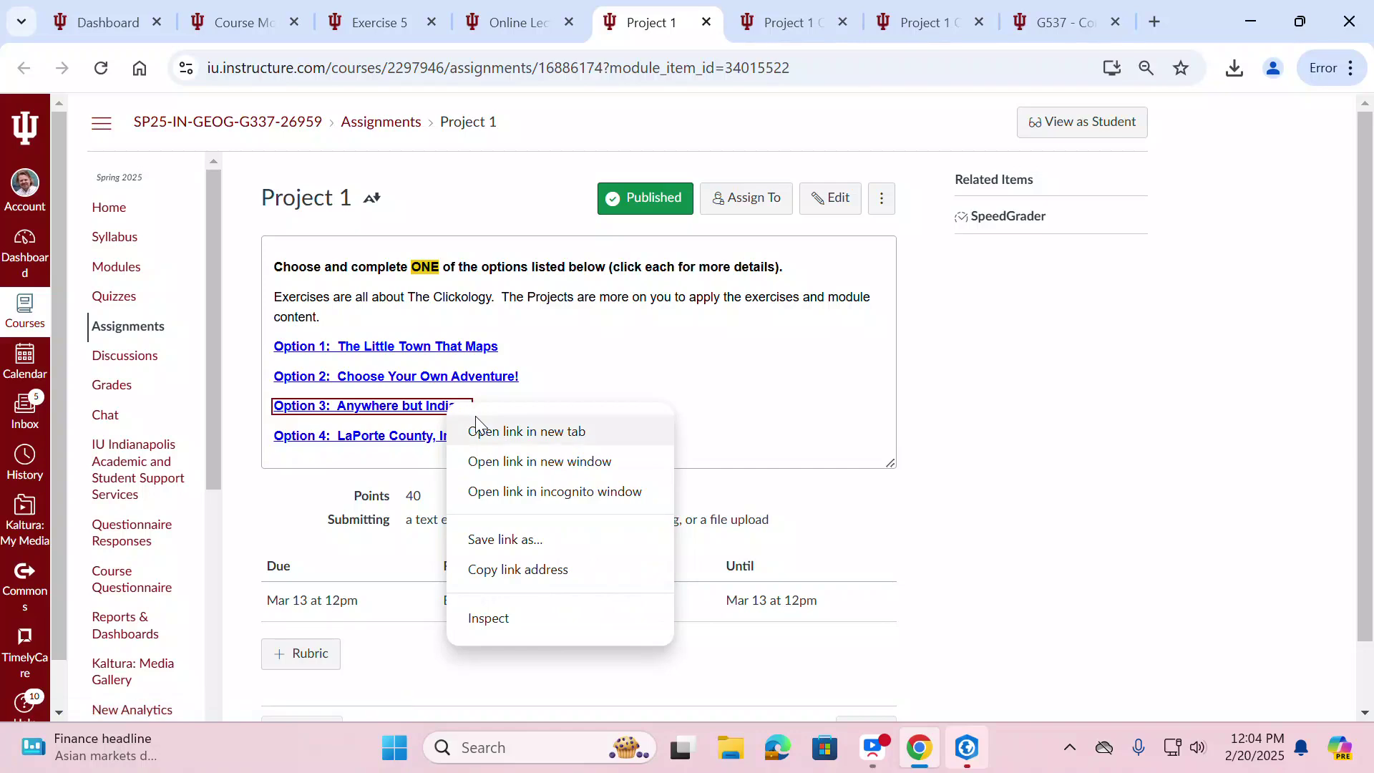
click(477, 430)
click(710, 20)
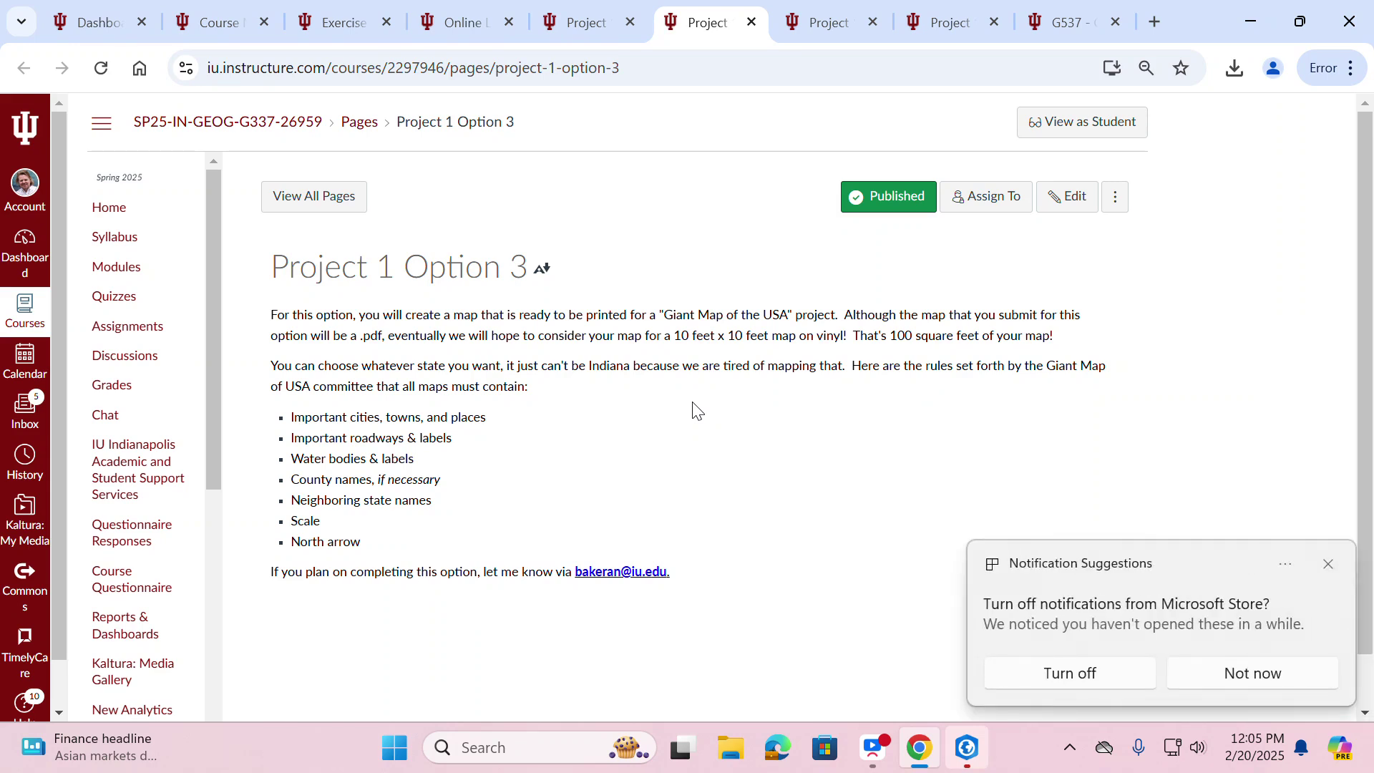
- Turn off the Microsoft Store notifications and briefly highlight Option 3's opening paragraph about the "Giant Map of the USA" project
click(1029, 672)
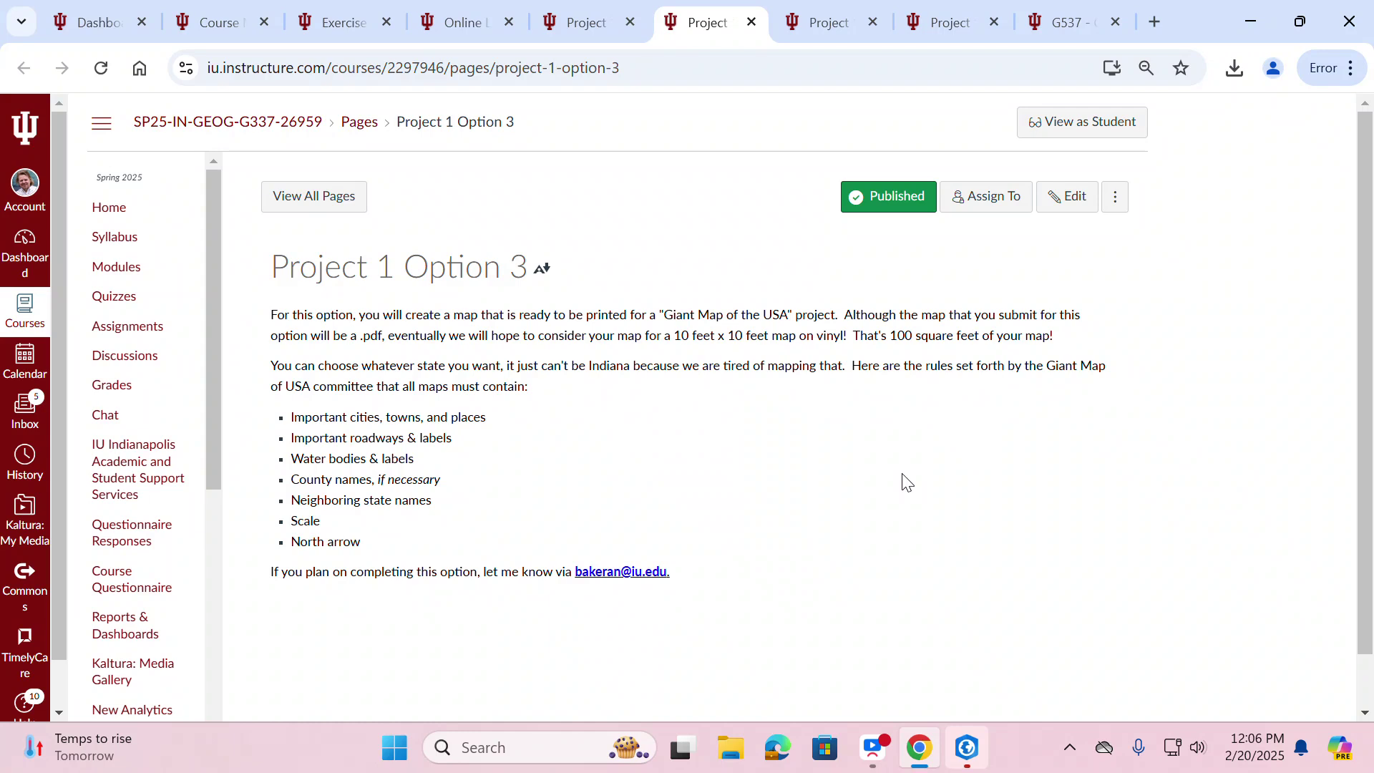
triple_click(824, 336)
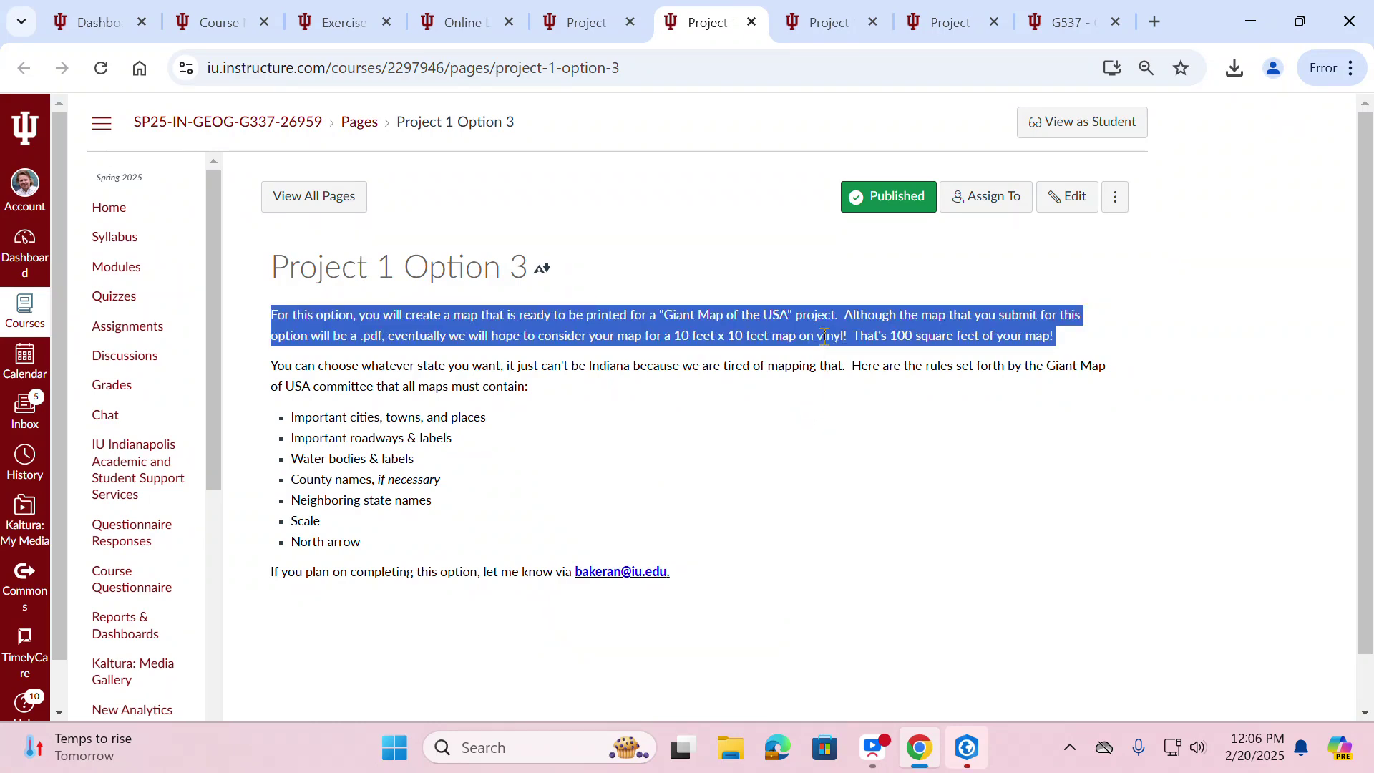
click(823, 339)
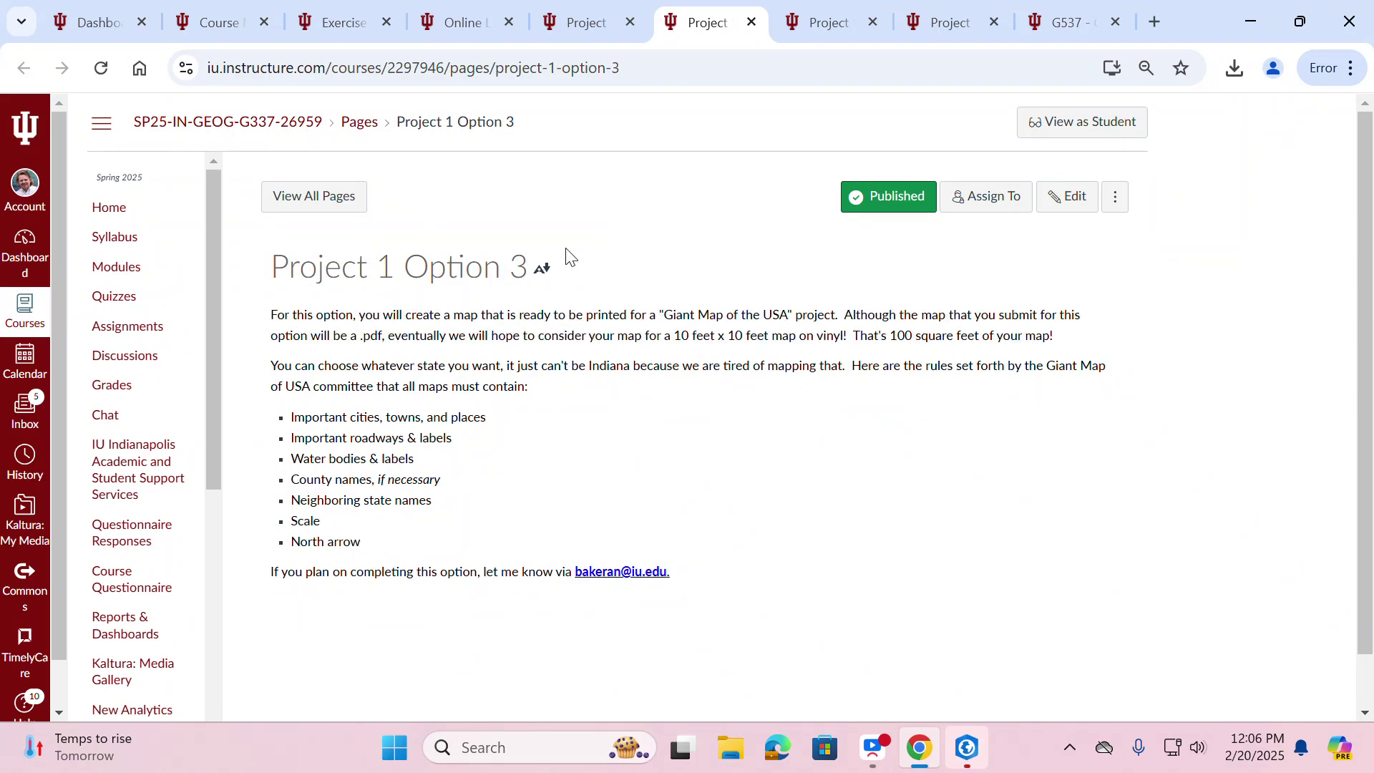
- Open "Option 4: LaPorte County, Indiana Map" from the Project 1 assignment and view the whole reference map at 33% page zoom
click(585, 27)
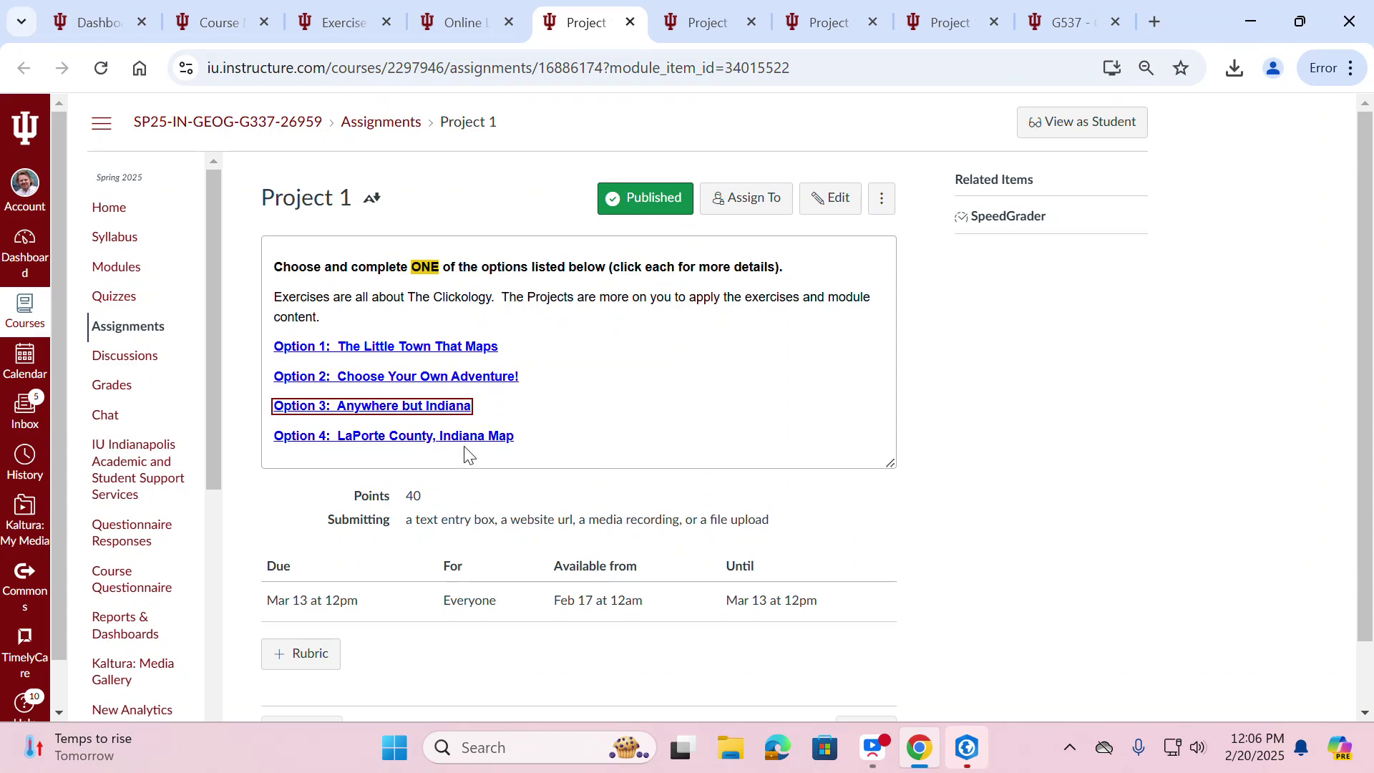
click(428, 438)
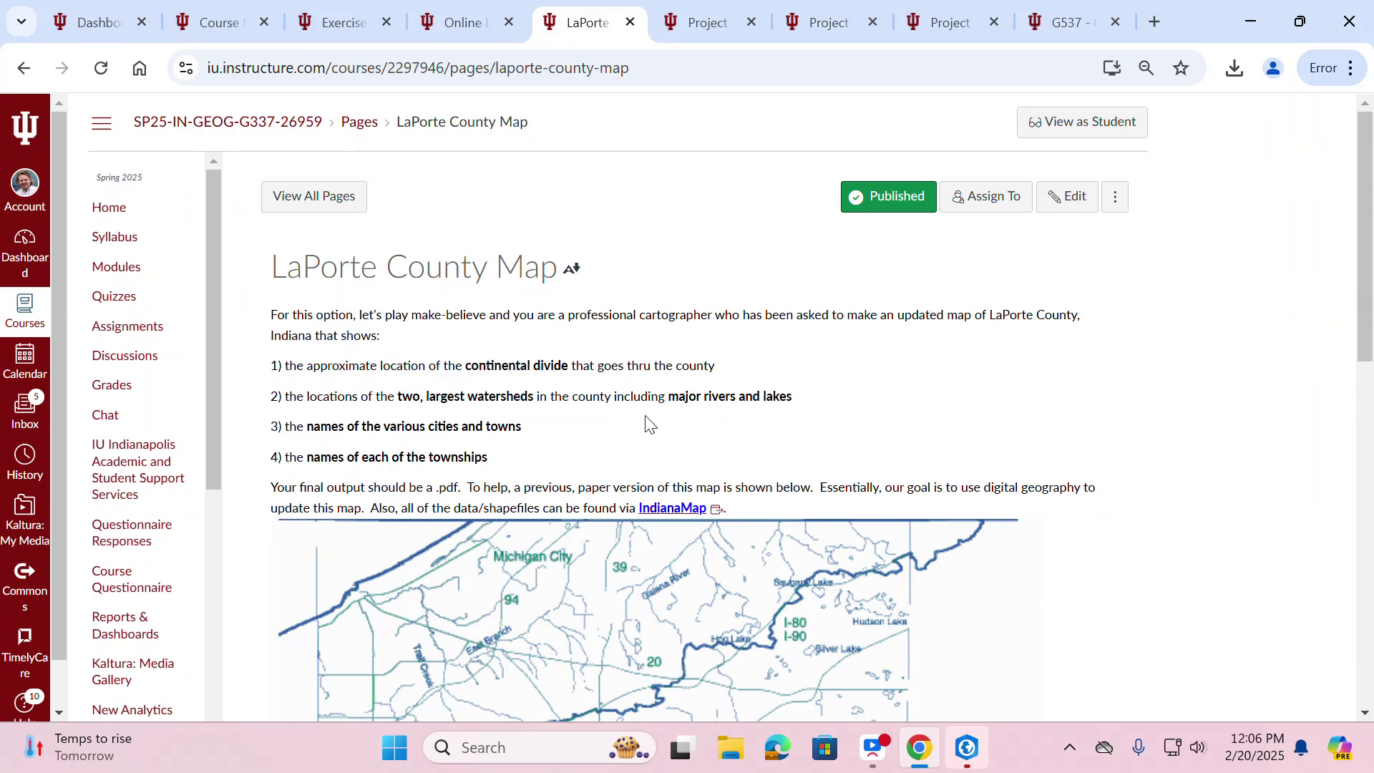
scroll(698, 387, down, 4)
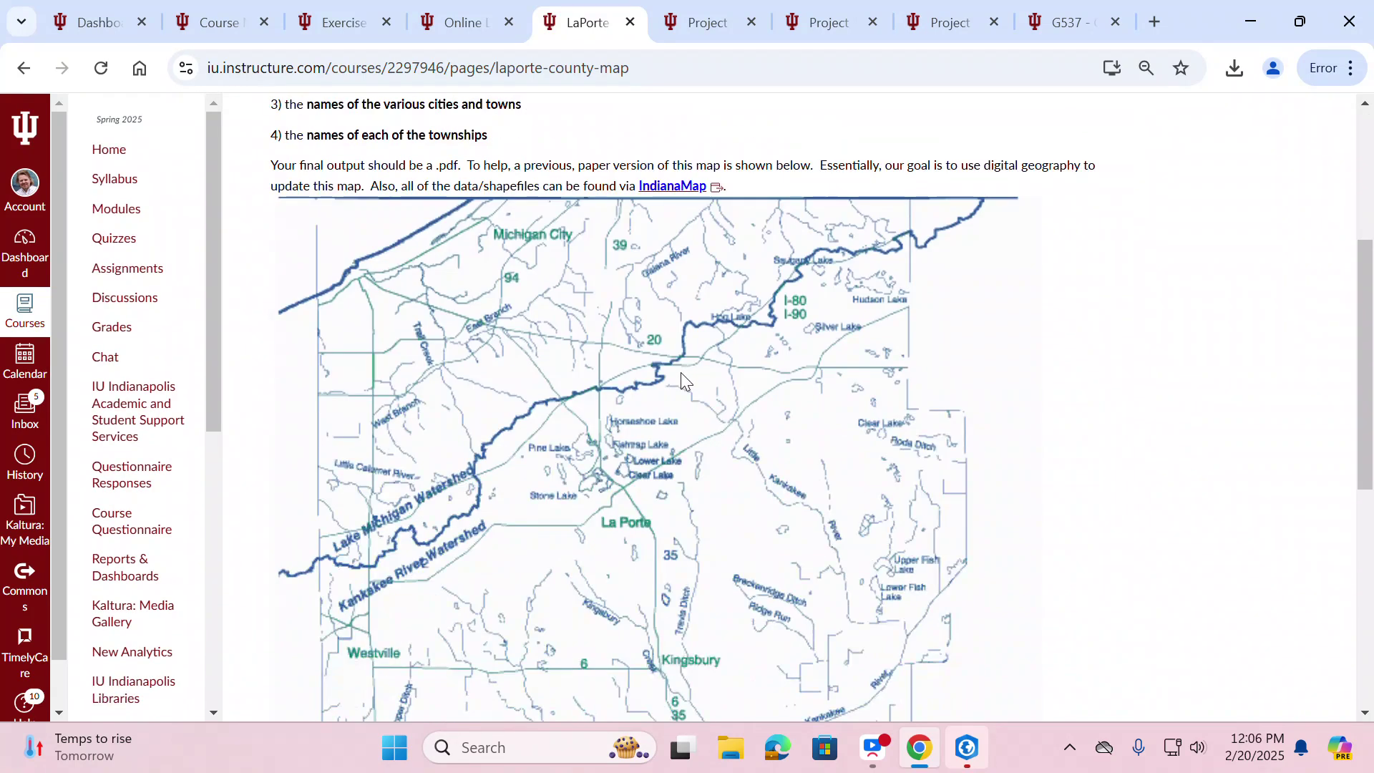
ctrl+scroll(681, 372, down, 6)
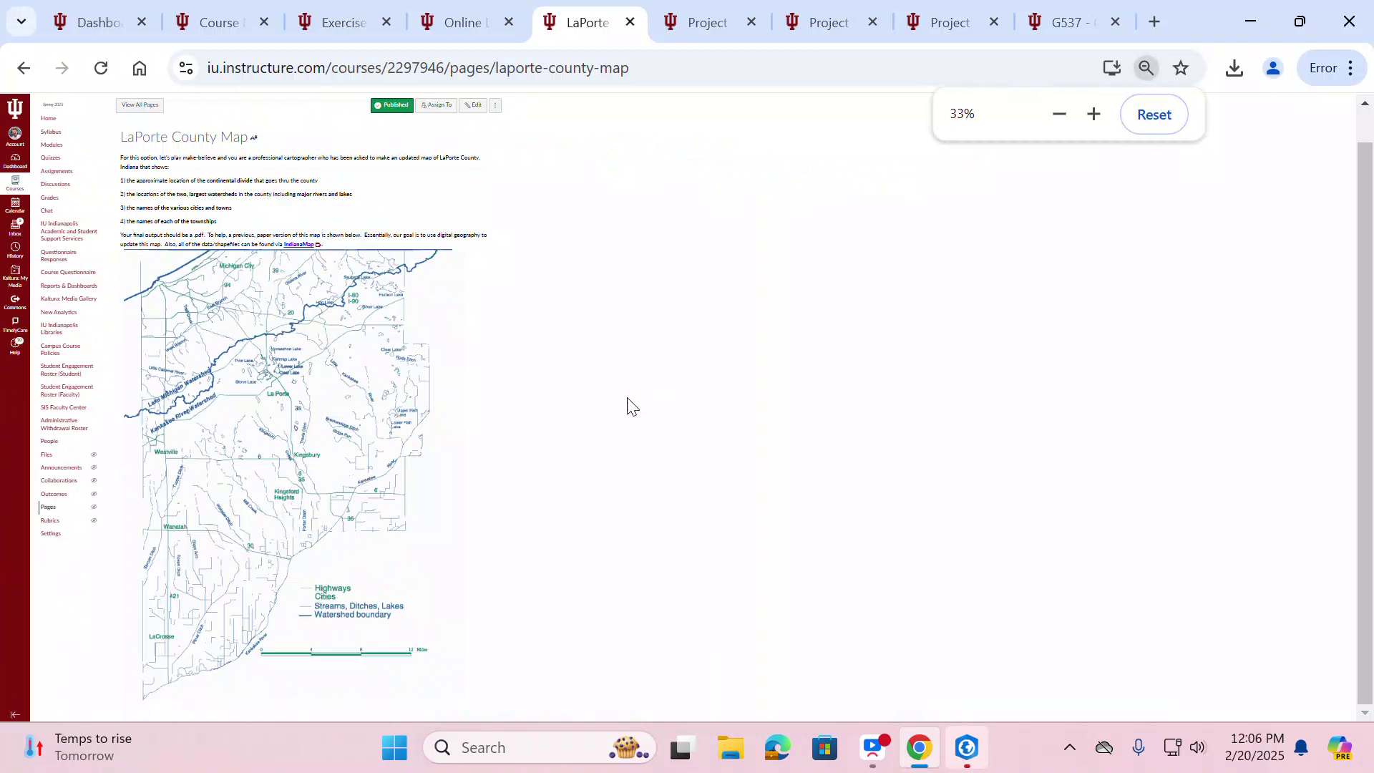
scroll(571, 420, up, 1)
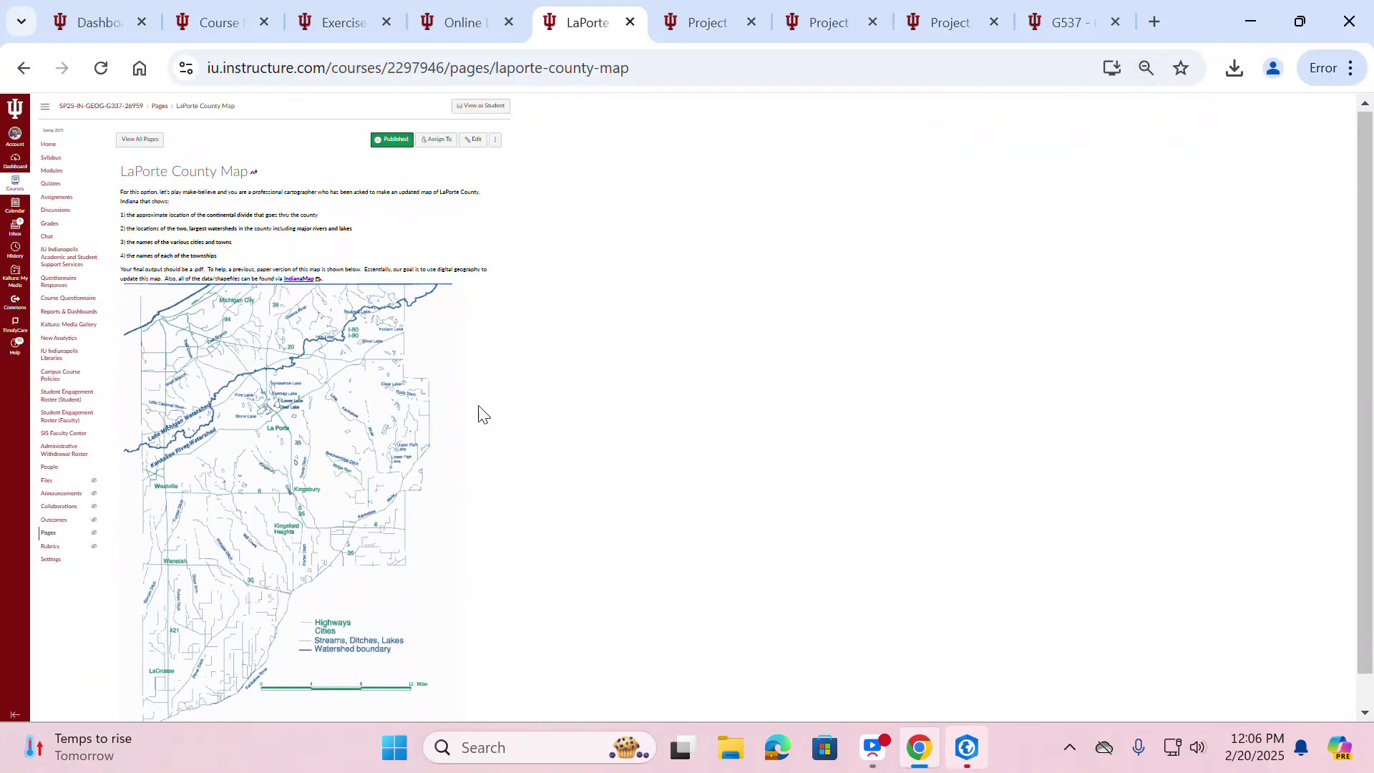
- Examine the LaPorte County reference map down to its legend and scale bar at 50% page zoom
ctrl+scroll(224, 415, up, 1)
ctrl+scroll(301, 413, up, 2)
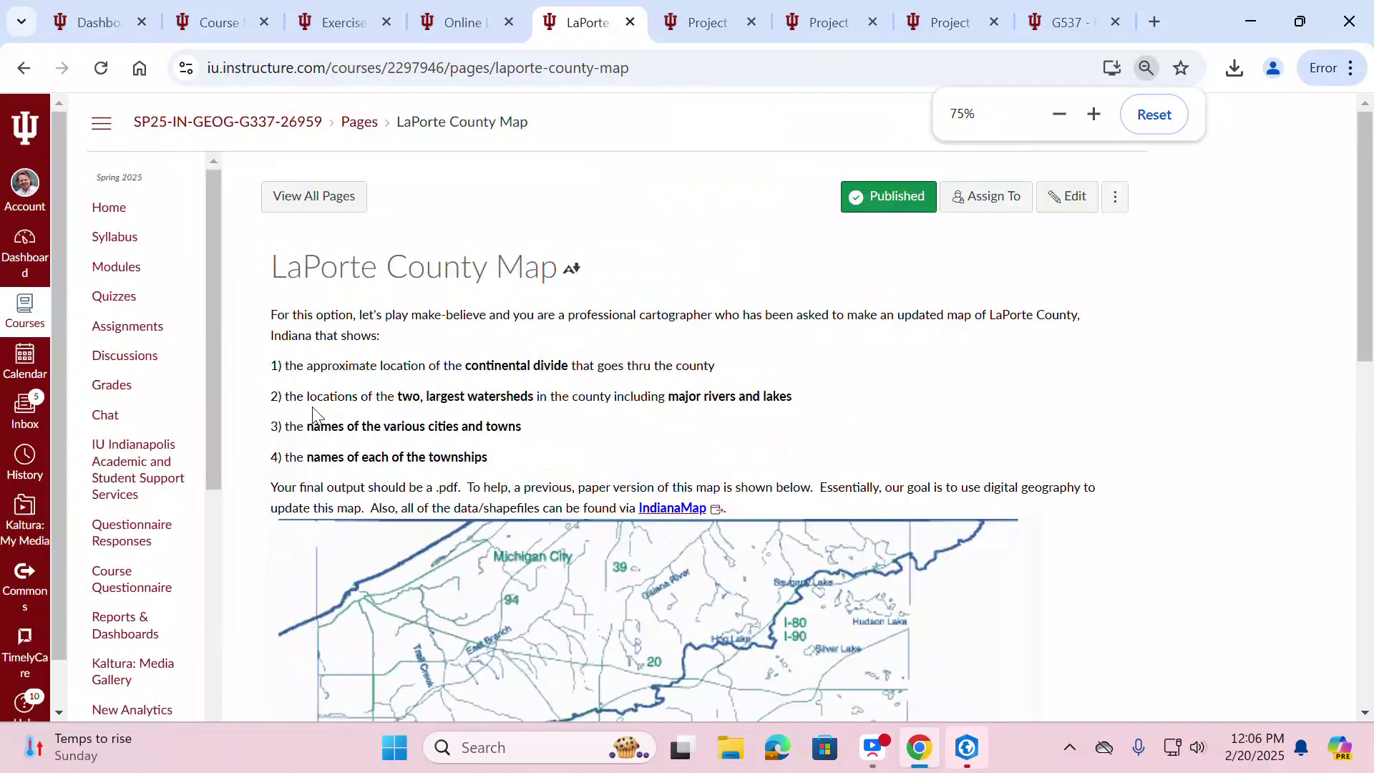
ctrl+scroll(452, 449, down, 2)
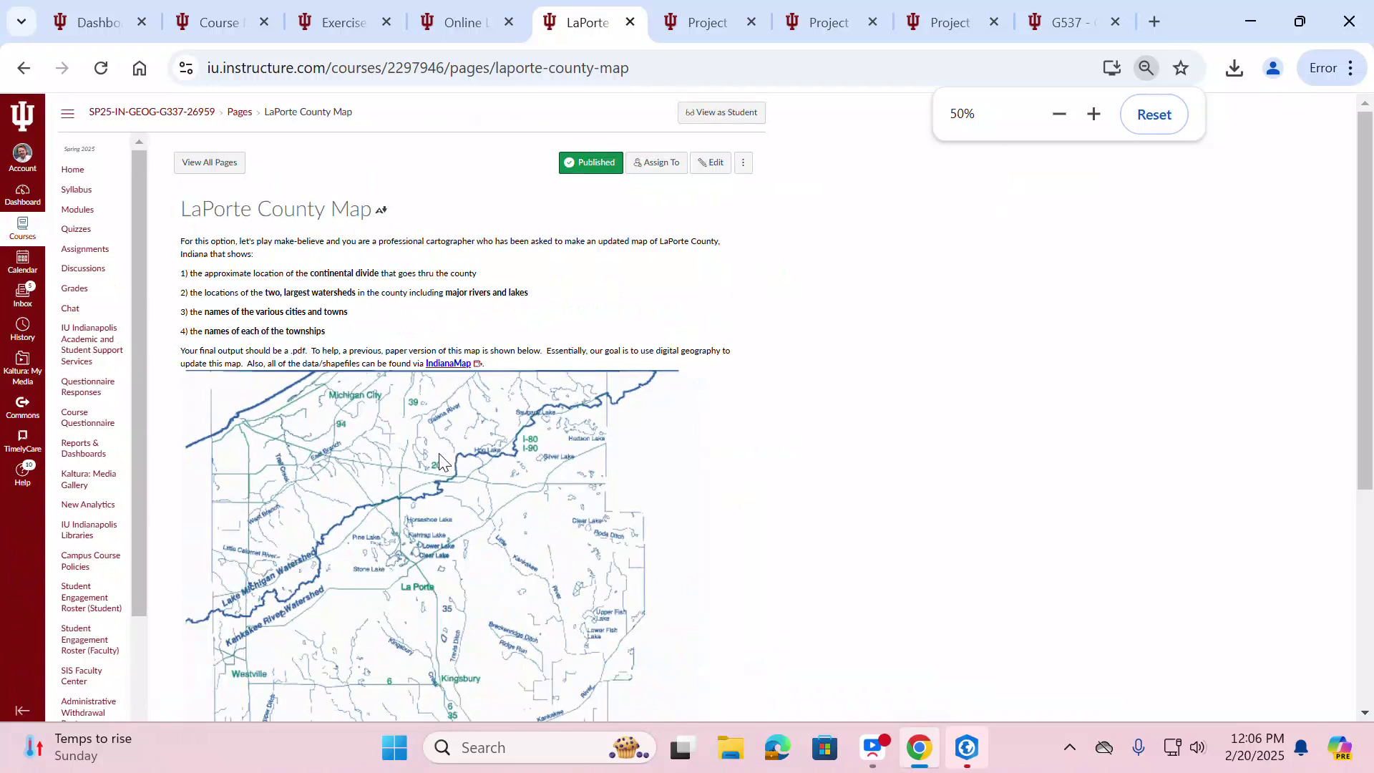
scroll(384, 517, down, 3)
scroll(385, 517, down, 3)
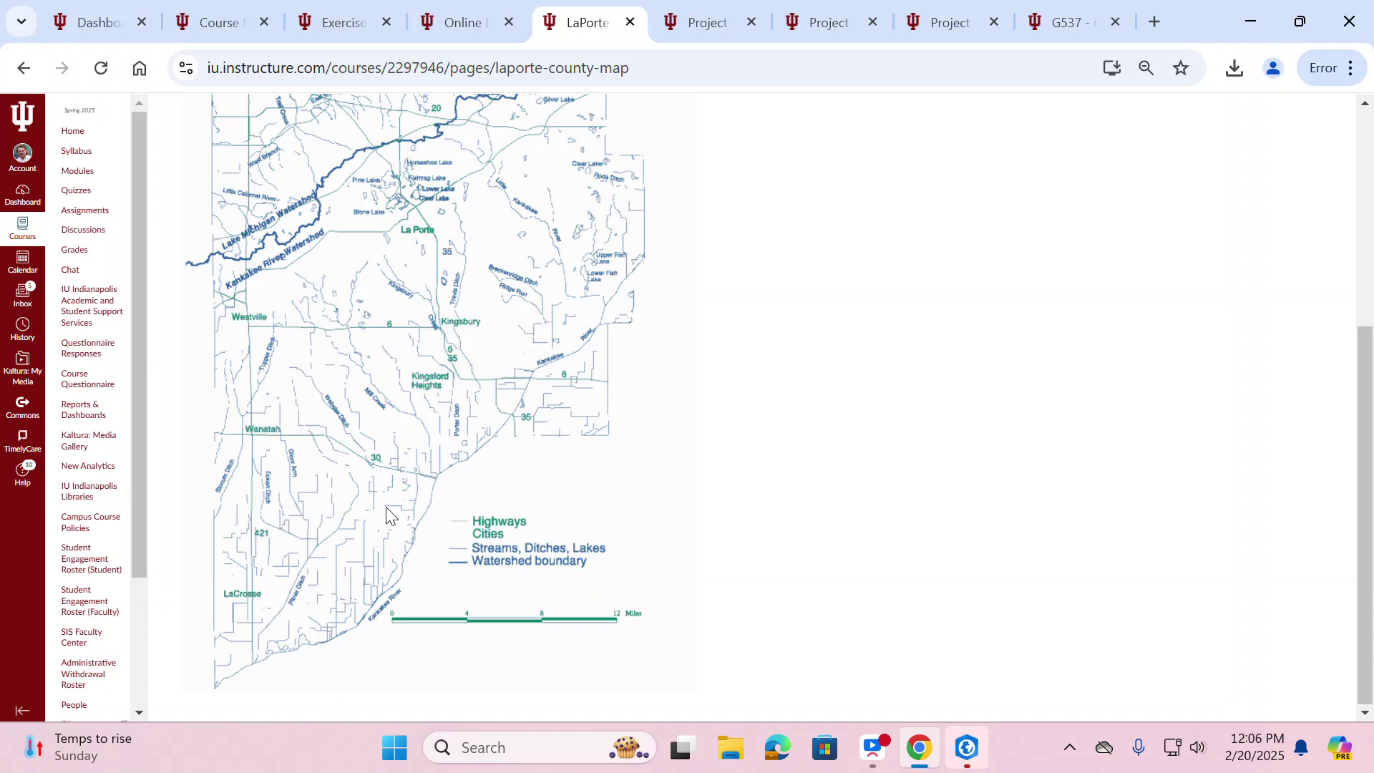
scroll(386, 514, up, 3)
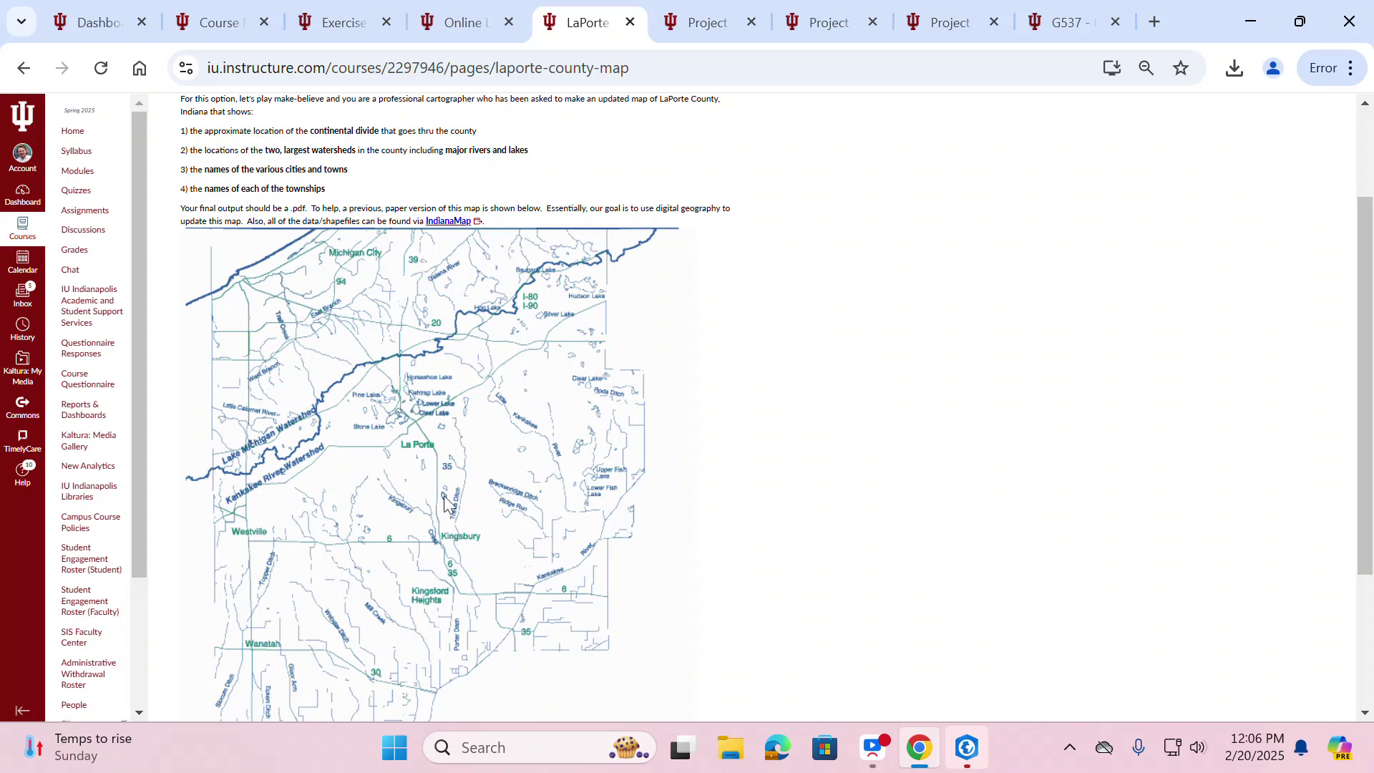
scroll(433, 490, up, 2)
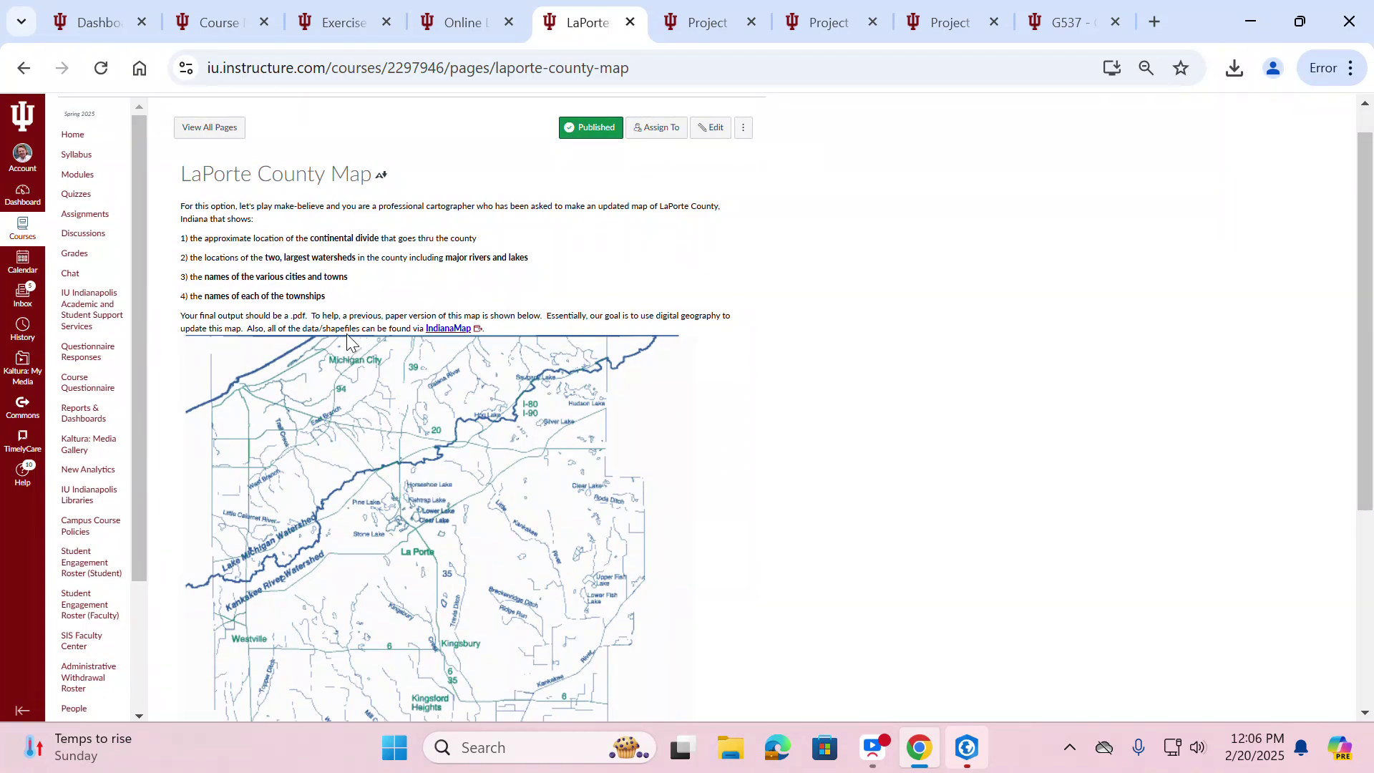
- Enlarge the LaPorte County Map page and review its four map requirements, the IndianaMap data link and the reference map
key(ctrl+plus)
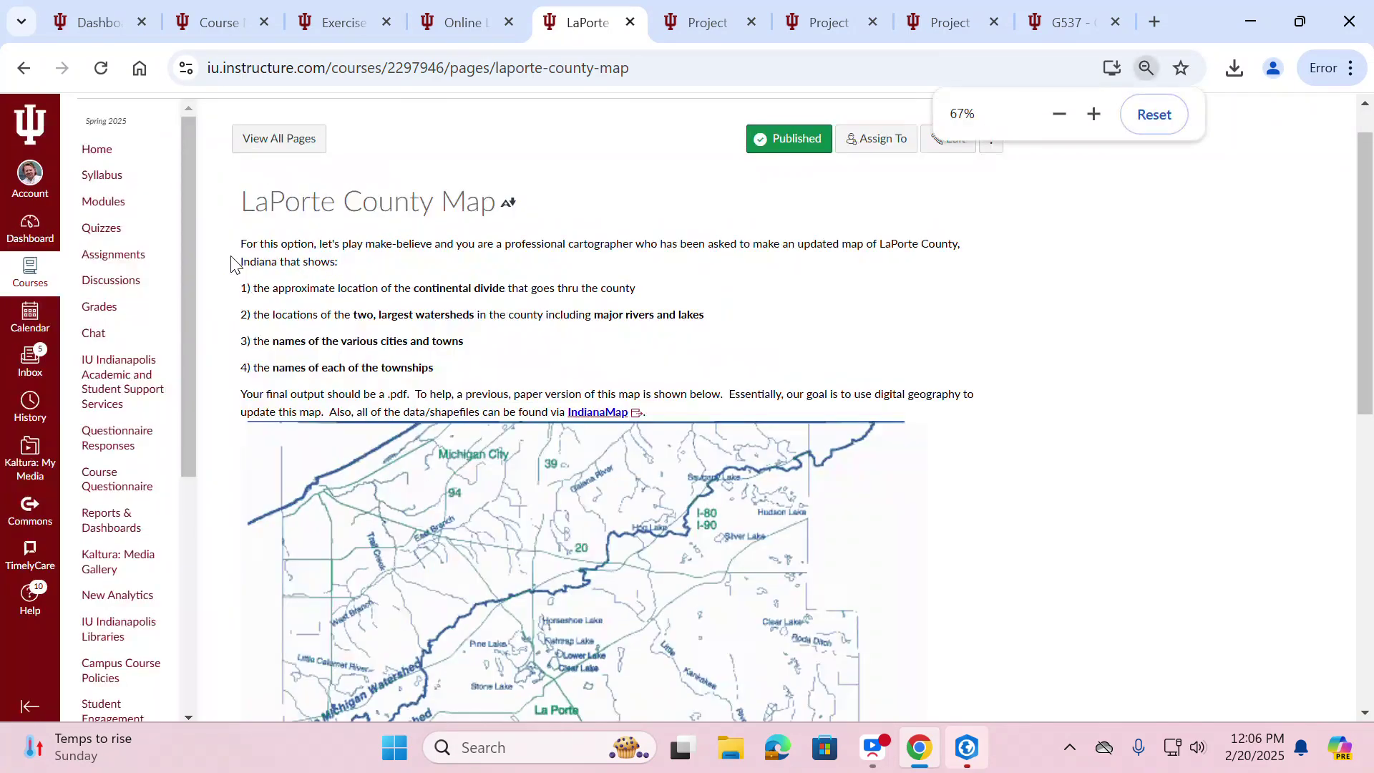
key(ctrl+plus)
key(ctrl+plus)
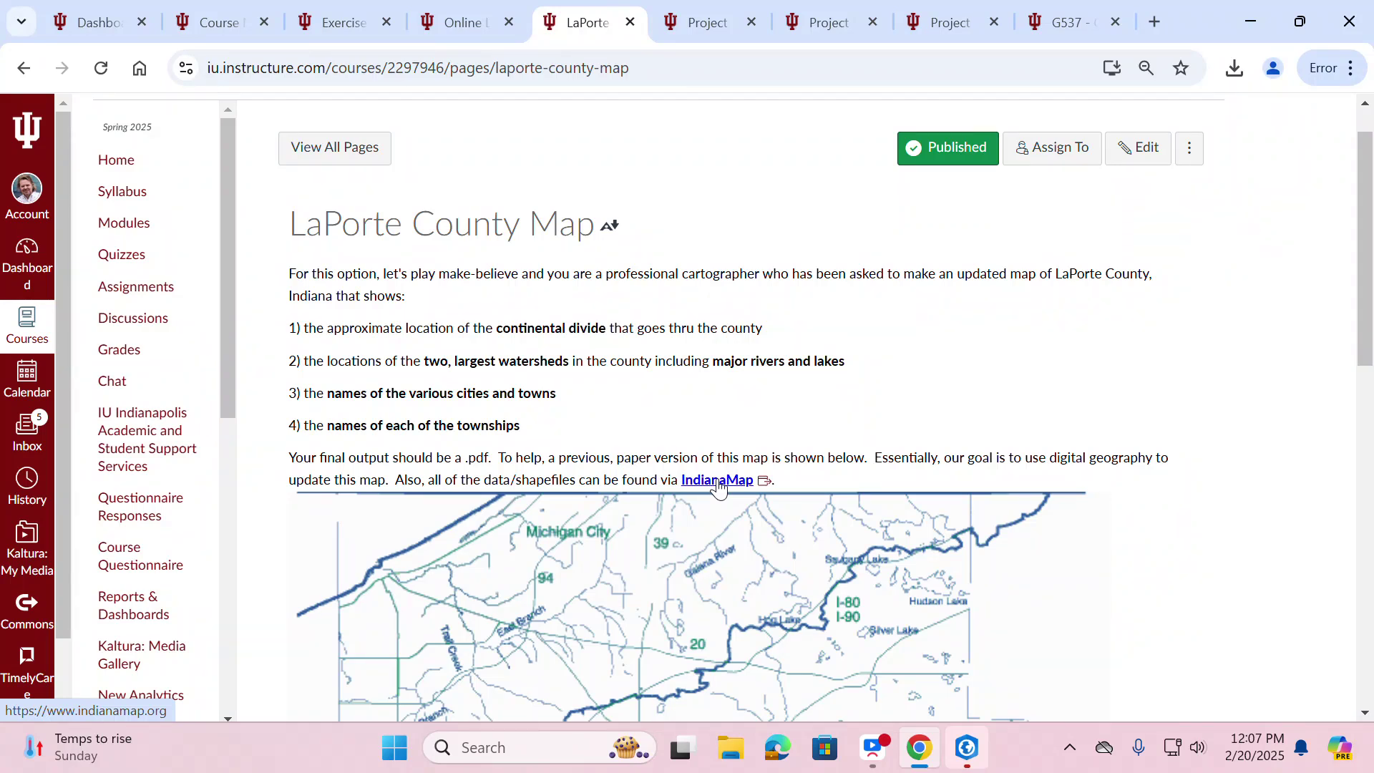
scroll(747, 412, down, 1)
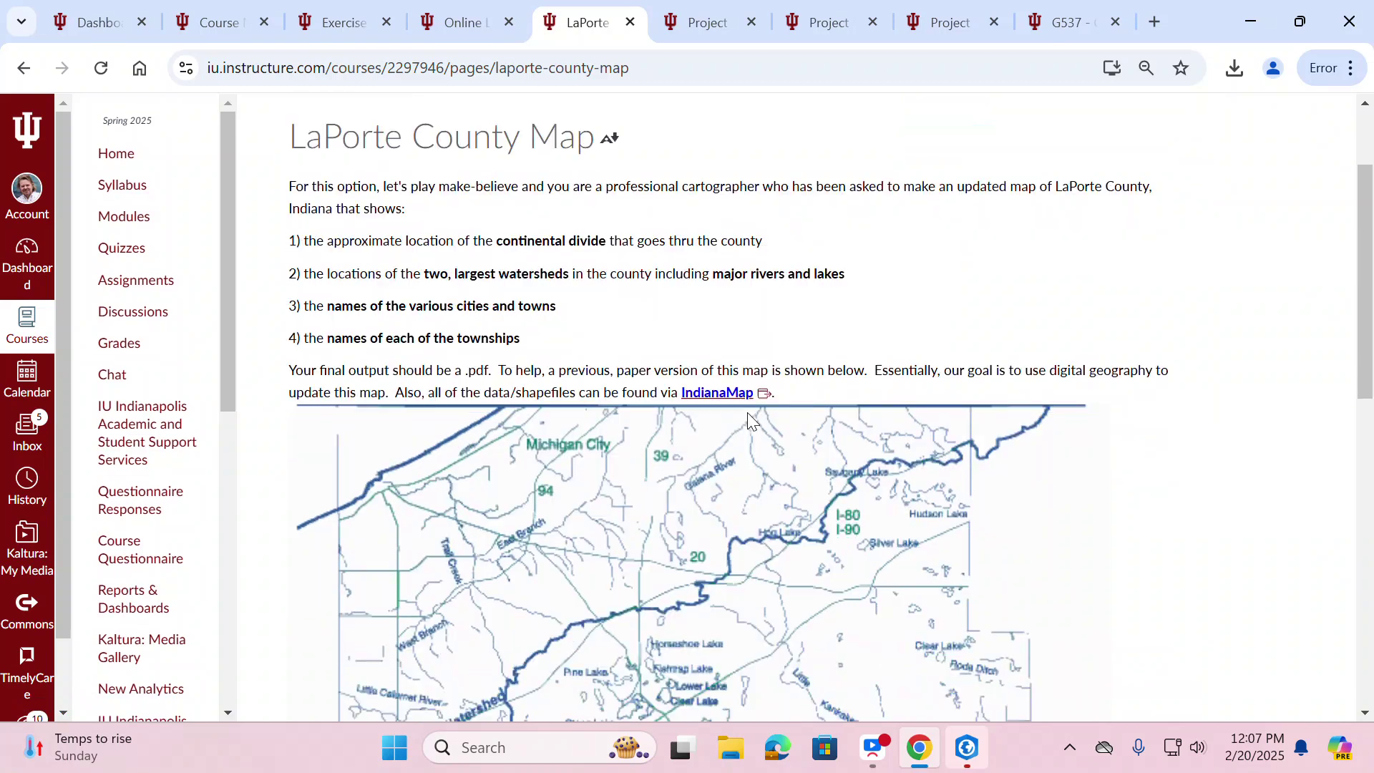
scroll(728, 328, up, 1)
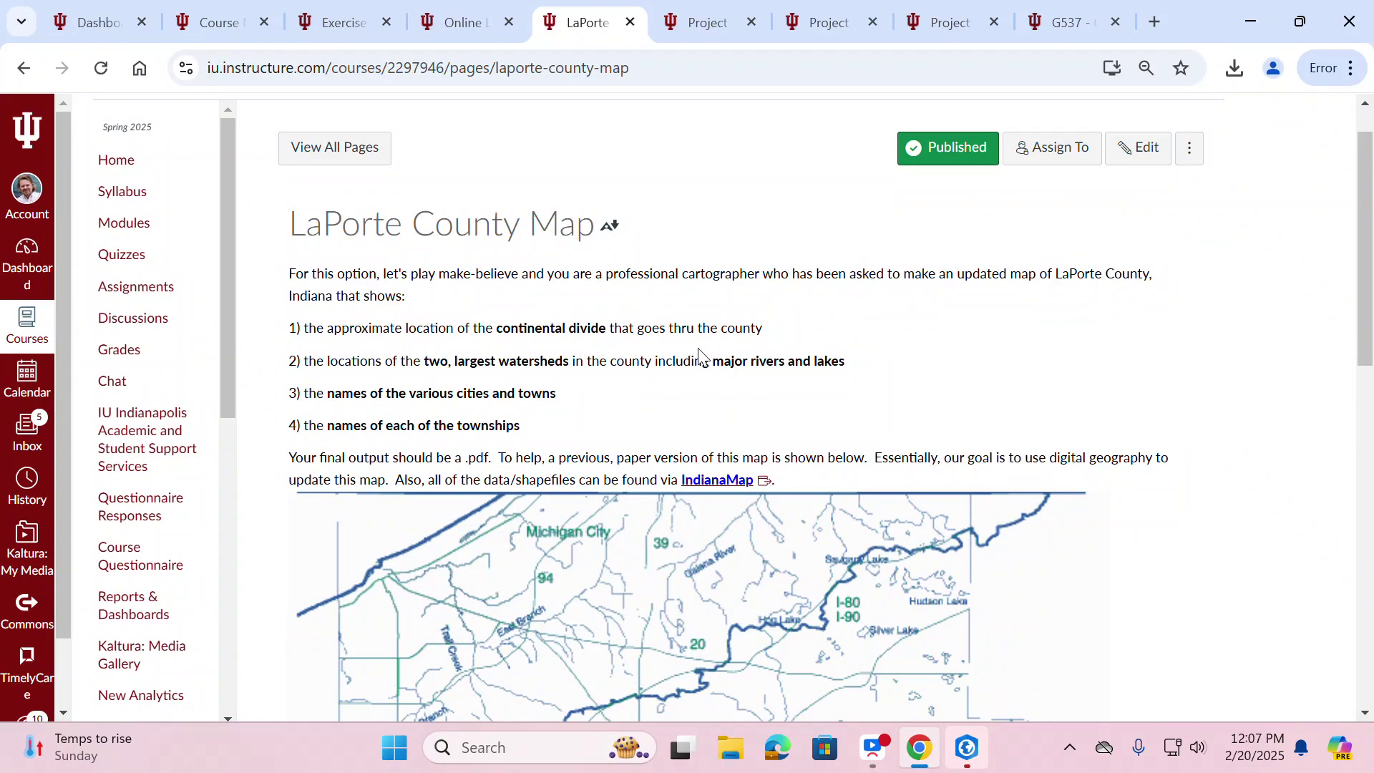
scroll(698, 350, down, 7)
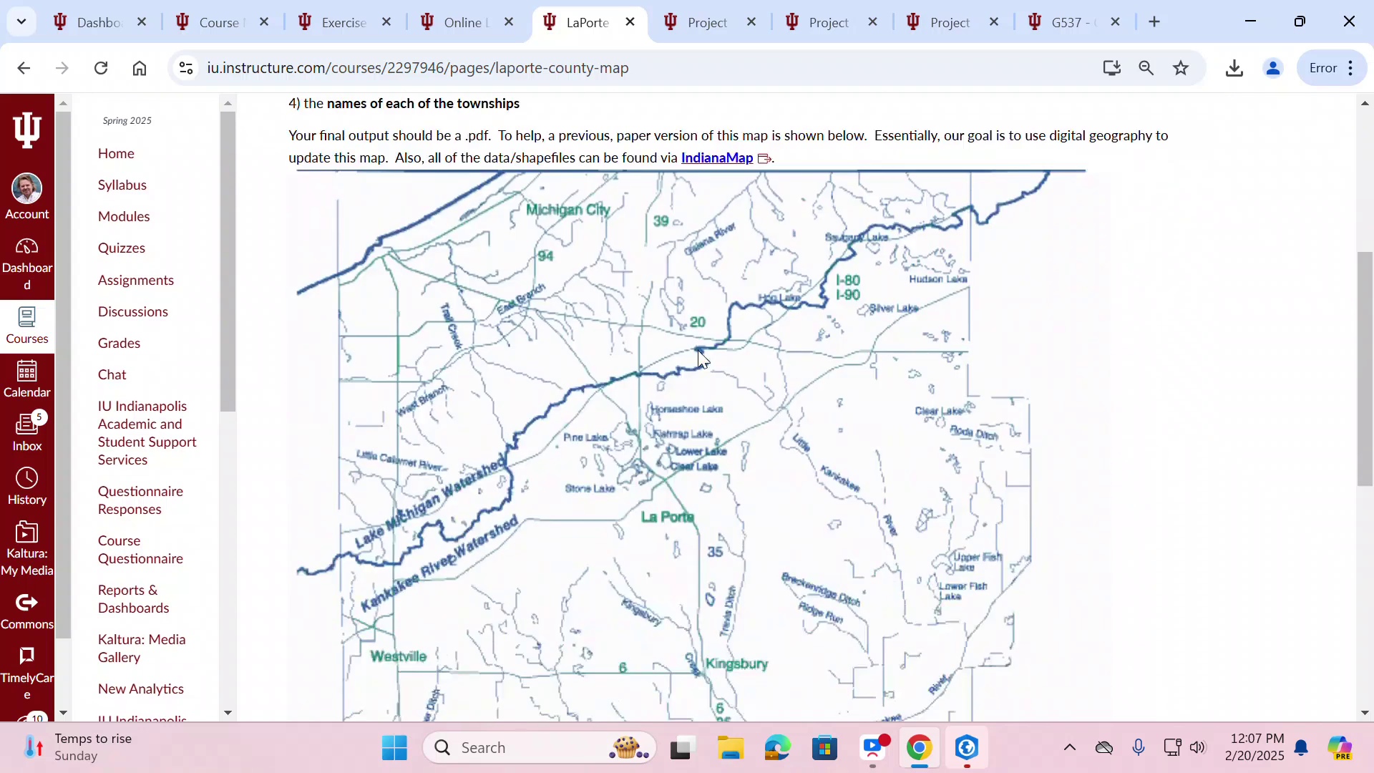
- Return to the Project 1 assignment page and review its four options, points and due dates
scroll(572, 368, up, 8)
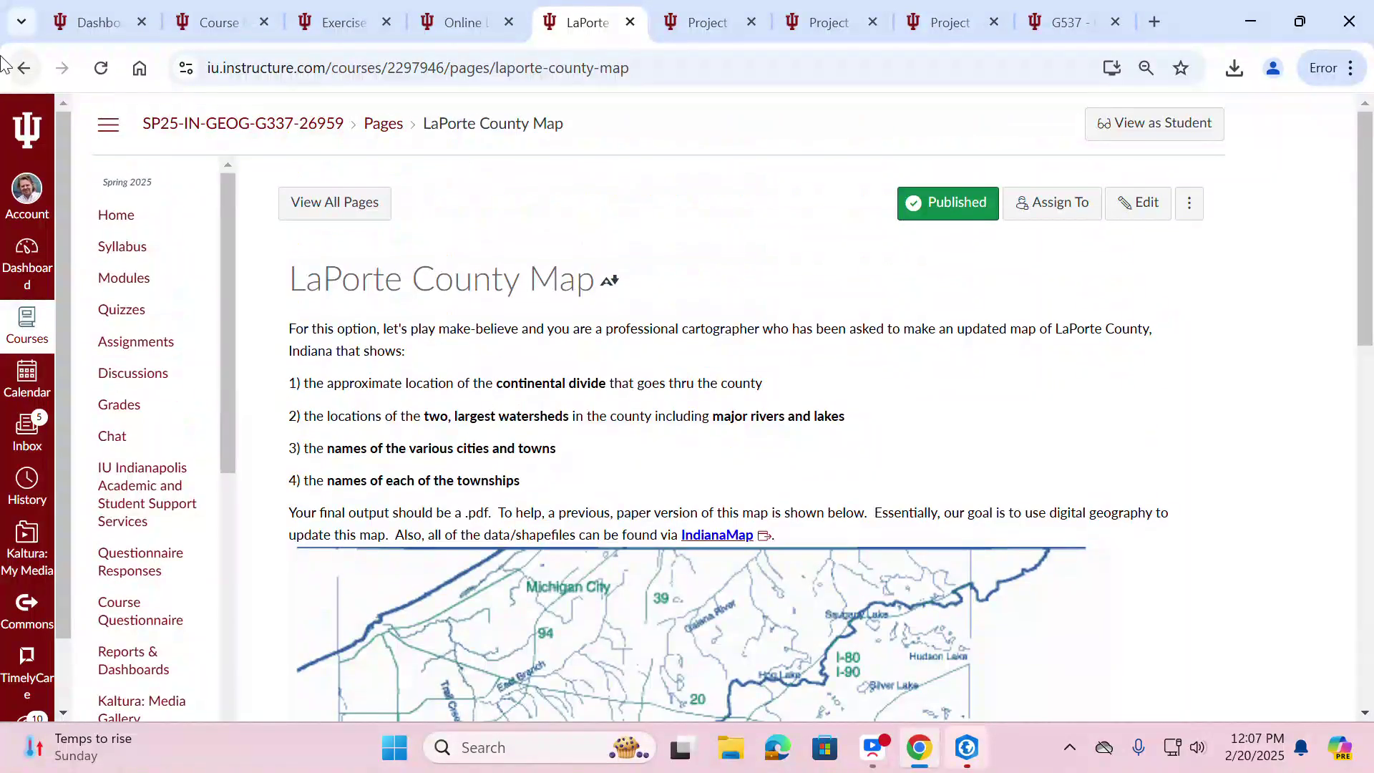
click(24, 68)
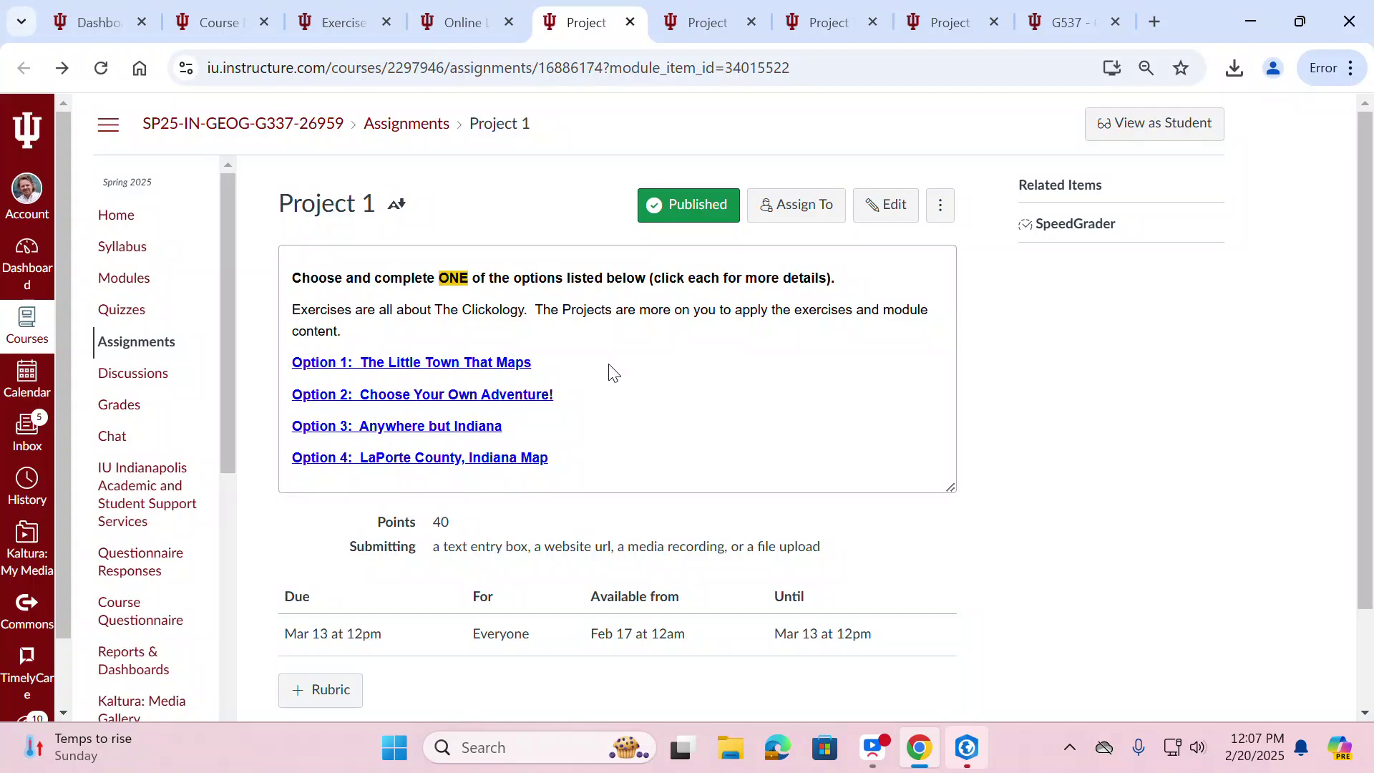
scroll(609, 371, down, 2)
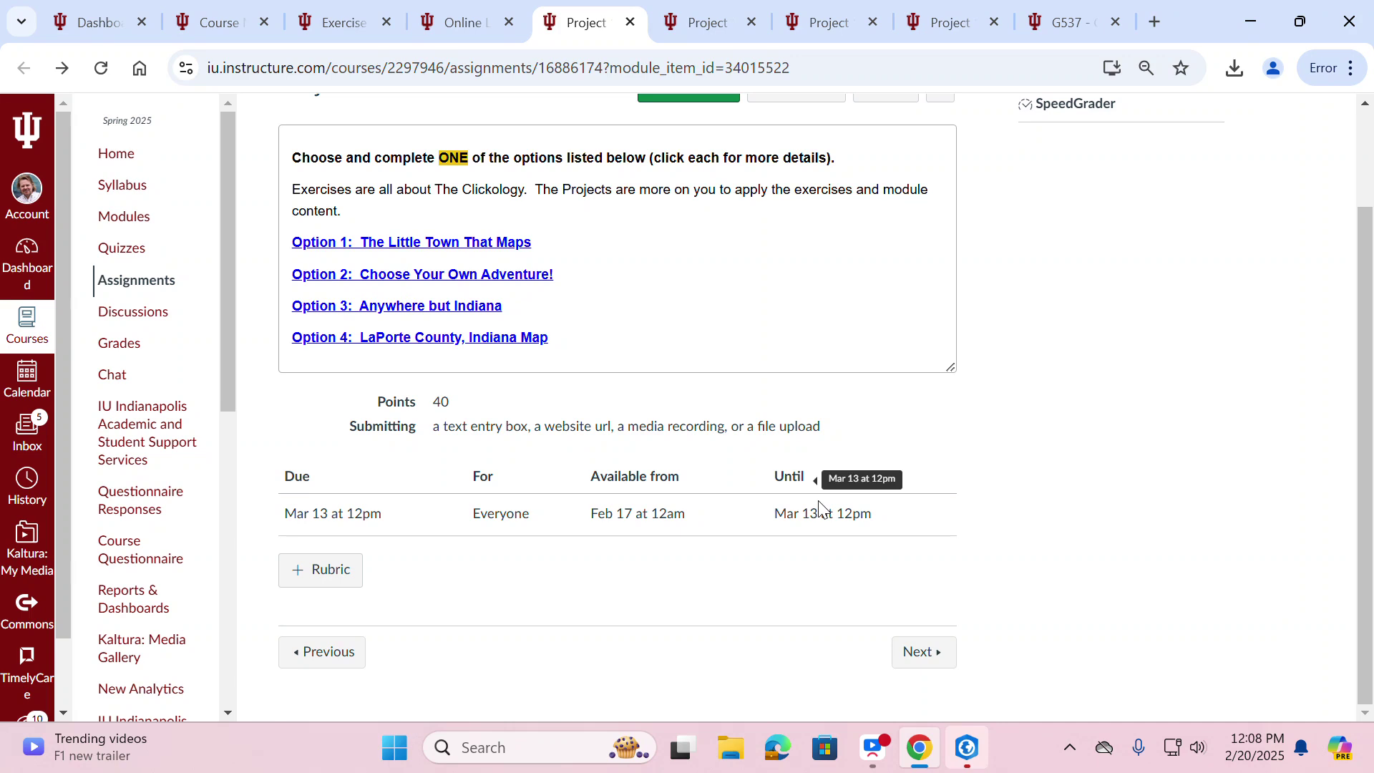
scroll(975, 460, up, 3)
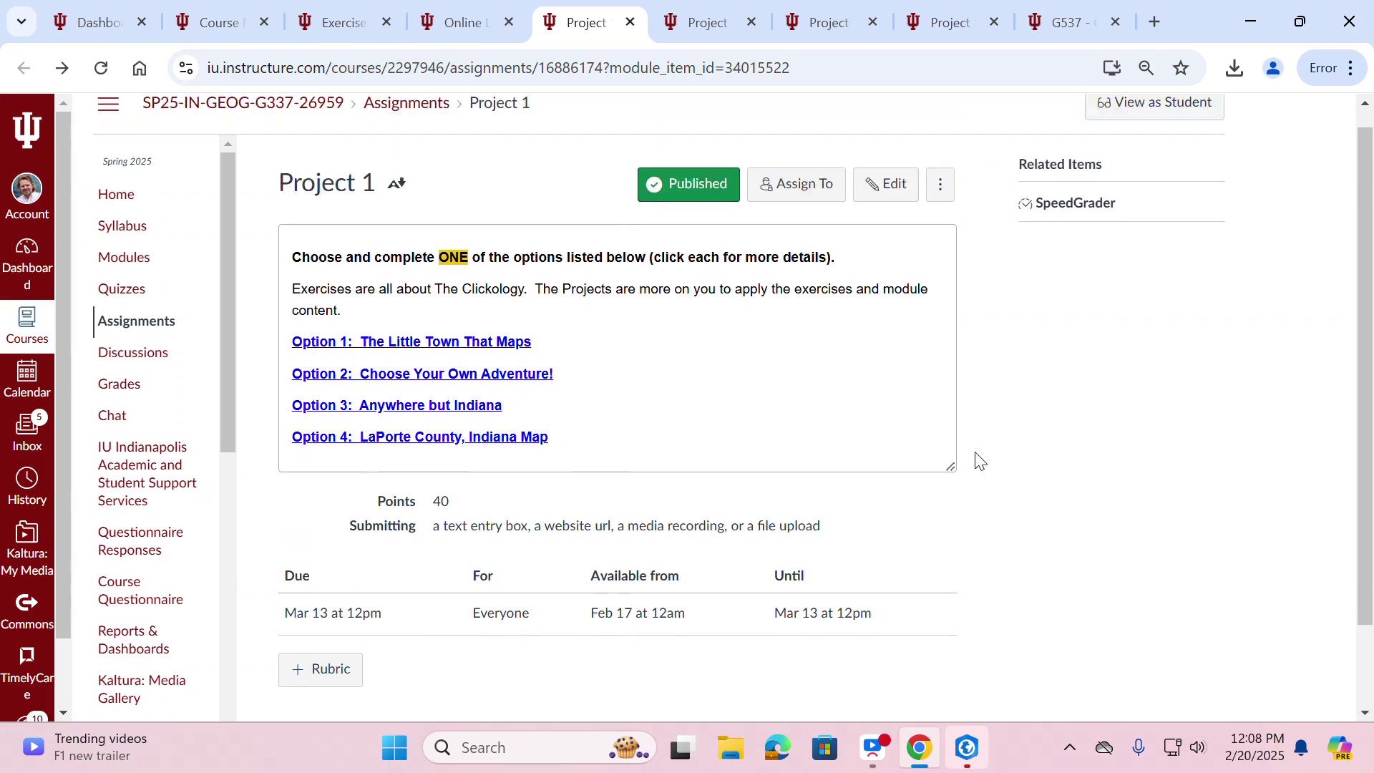
- Close the open Project 1 Option 1, Option 2 and Option 3 pages and the G537 page
click(714, 21)
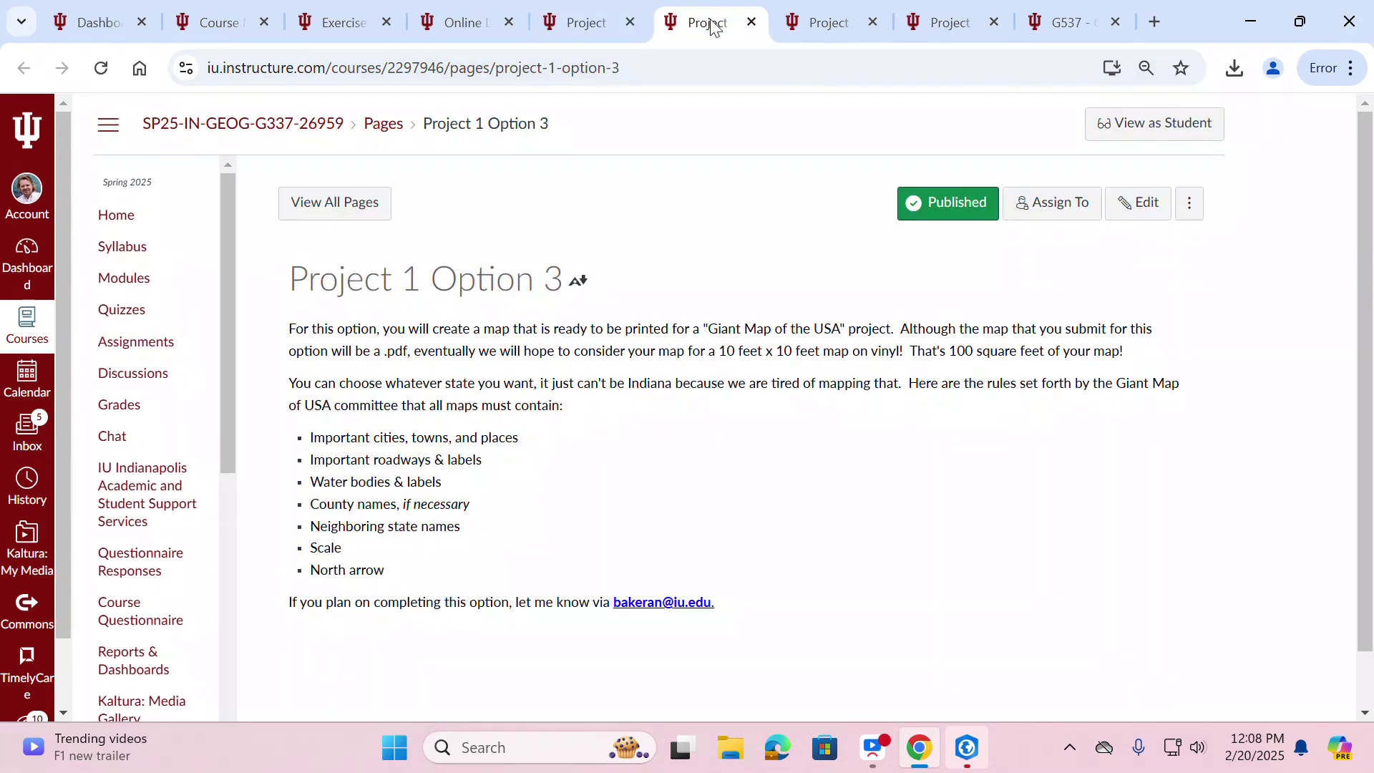
click(821, 20)
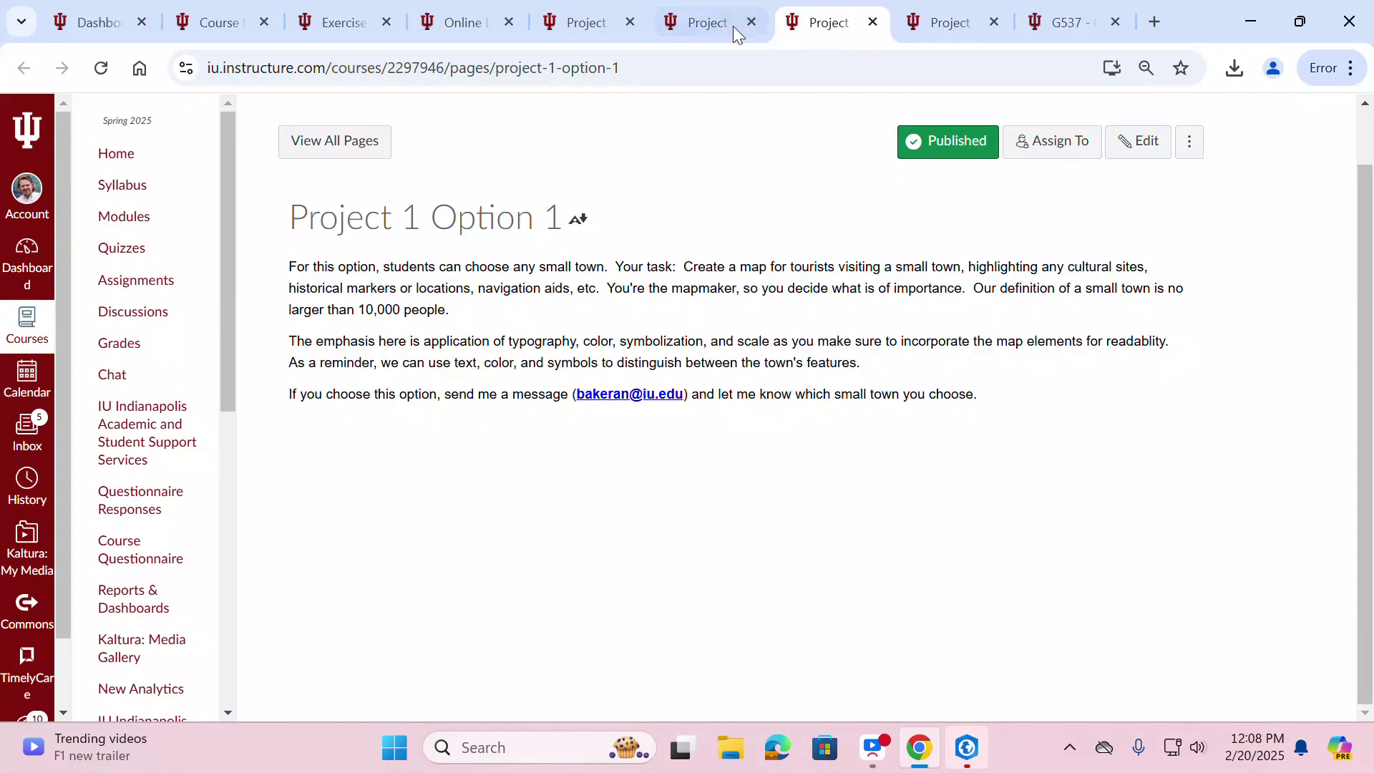
click(751, 22)
click(752, 22)
click(751, 22)
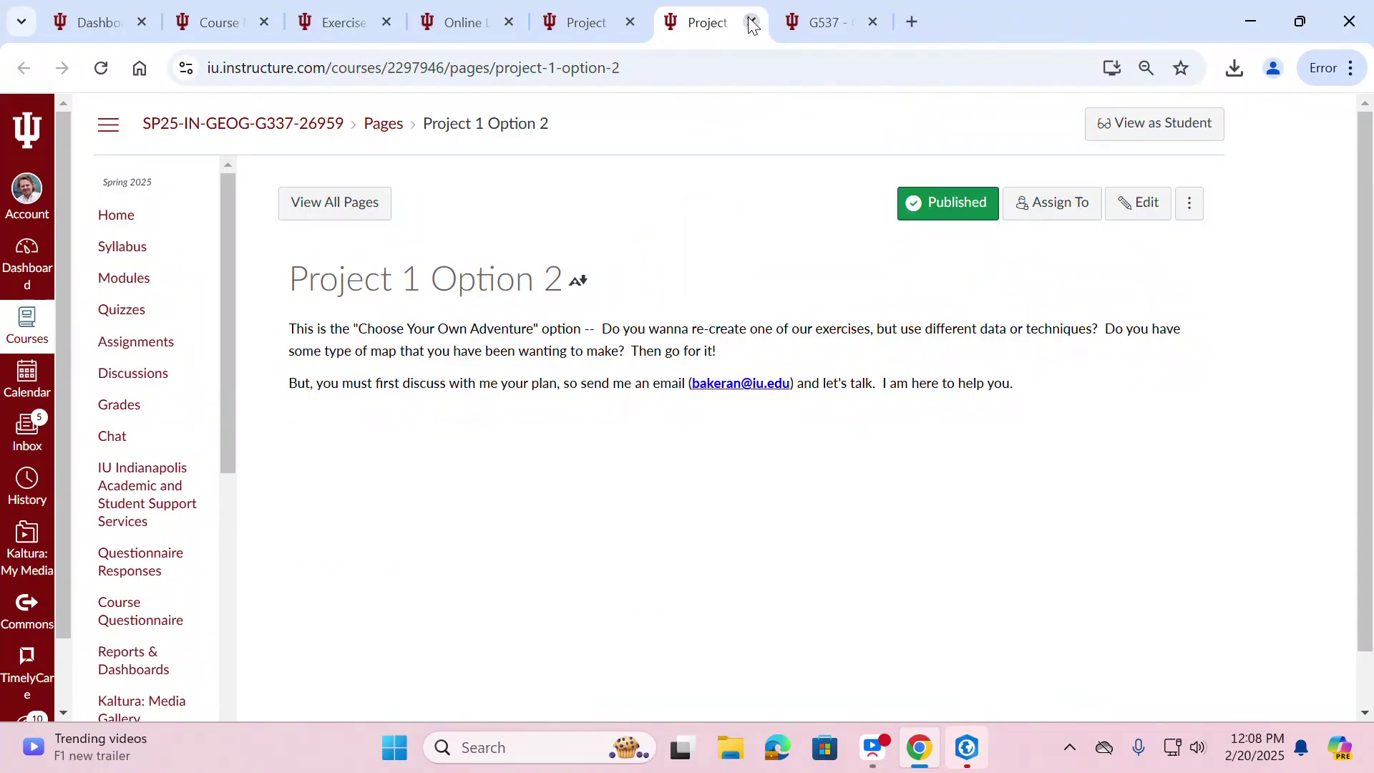
click(752, 22)
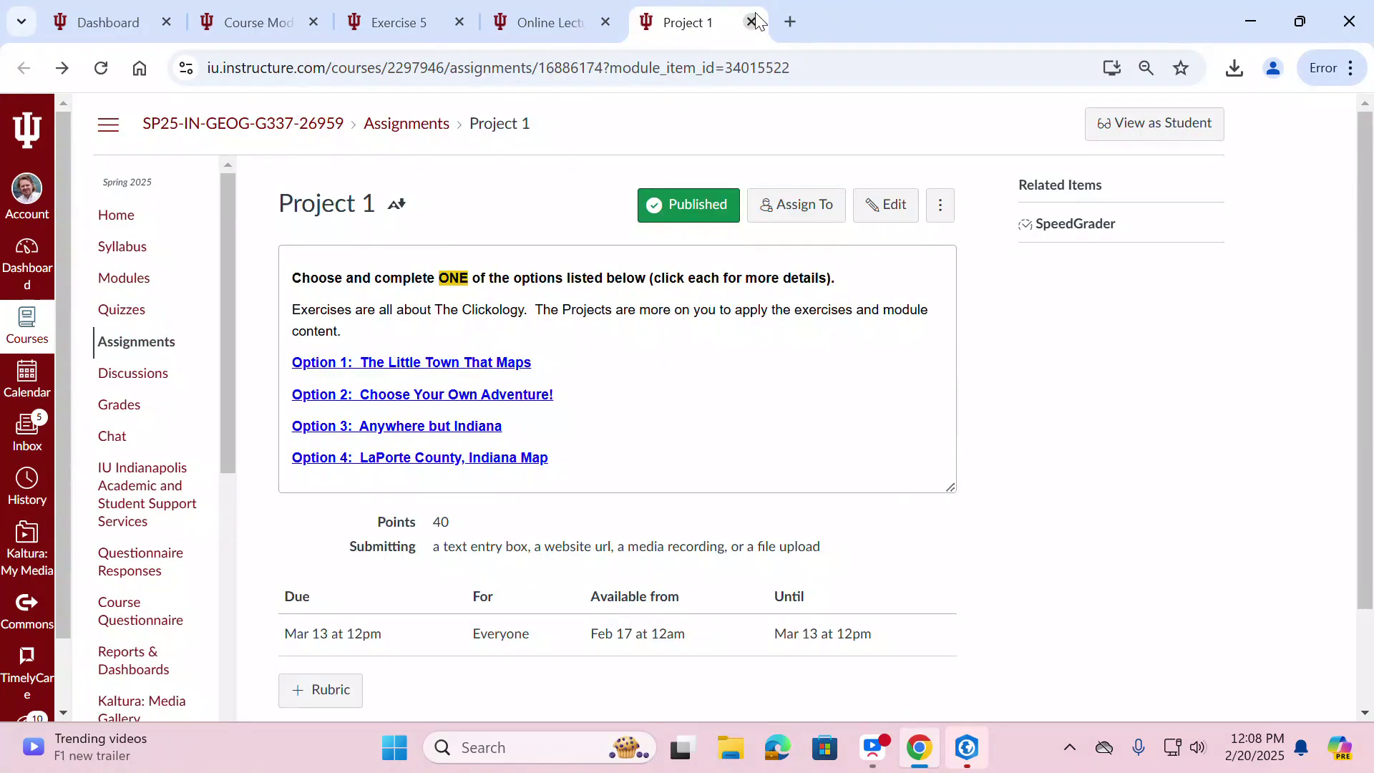
- Open Discussion 2 from Module 4 of the course modules in a new tab and switch to it
click(542, 3)
click(422, 30)
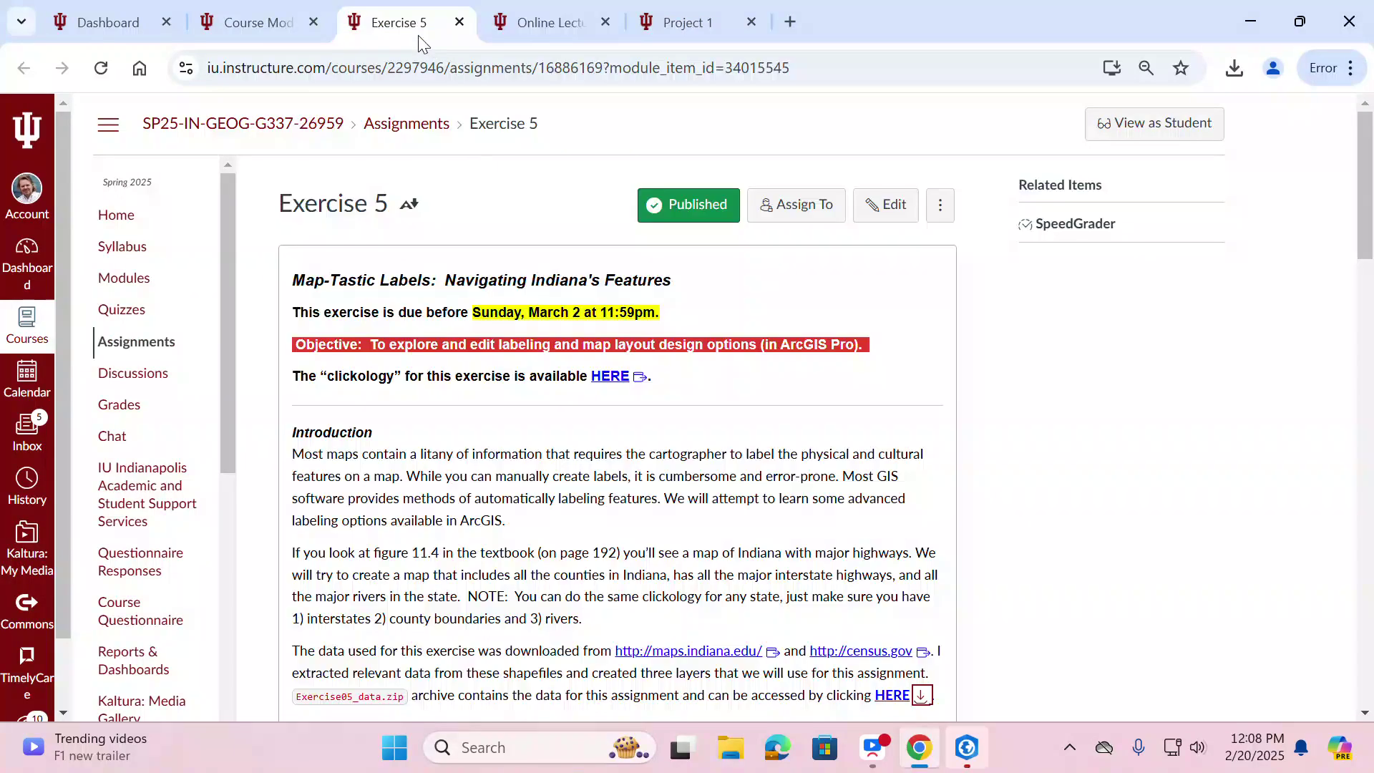
click(337, 23)
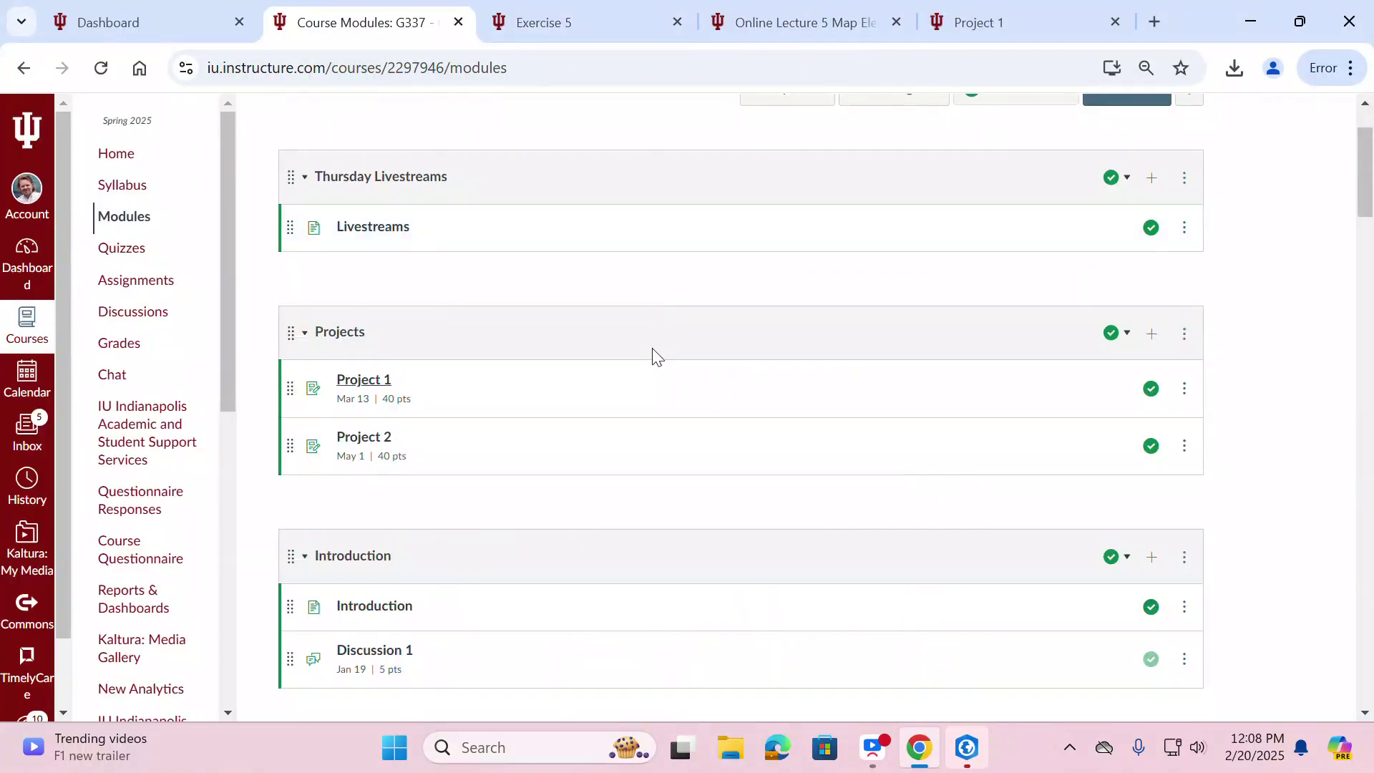
scroll(652, 351, down, 3)
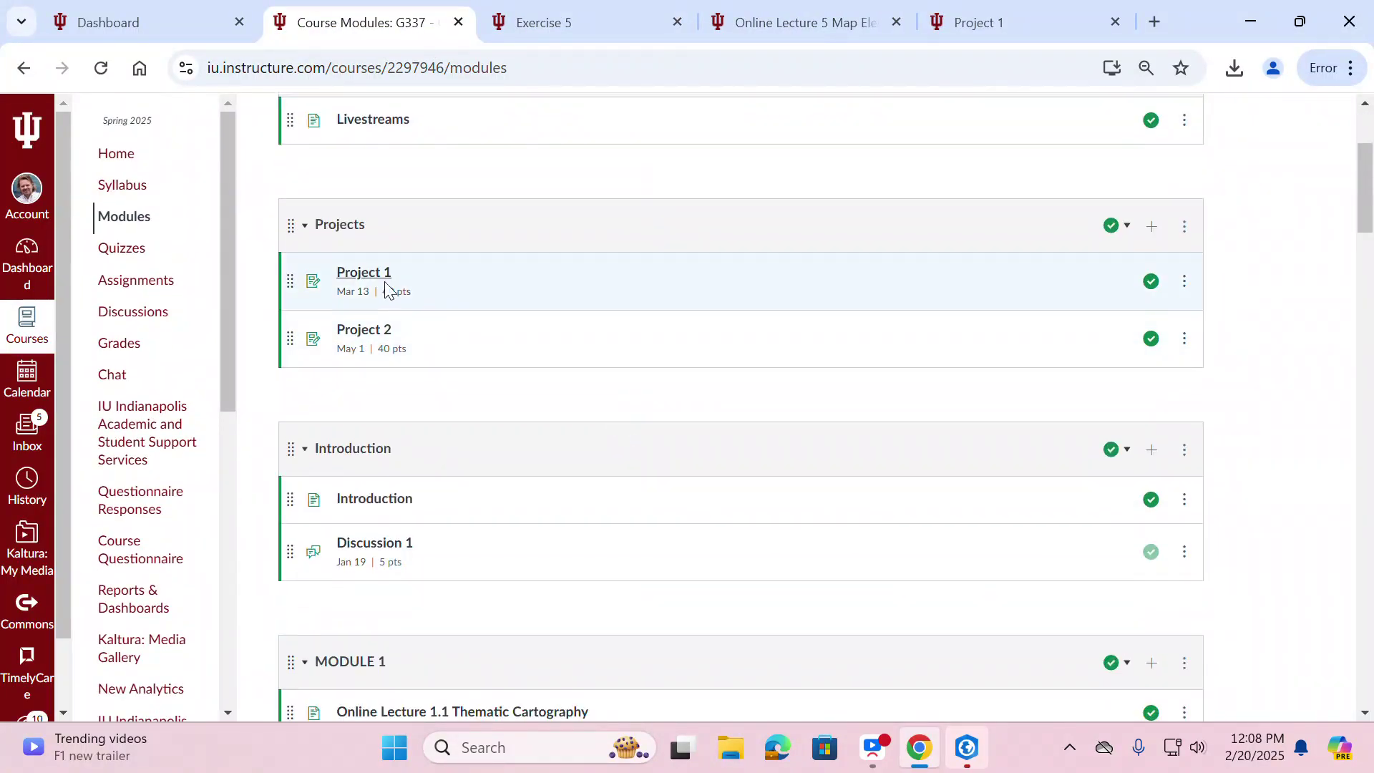
scroll(486, 297, down, 8)
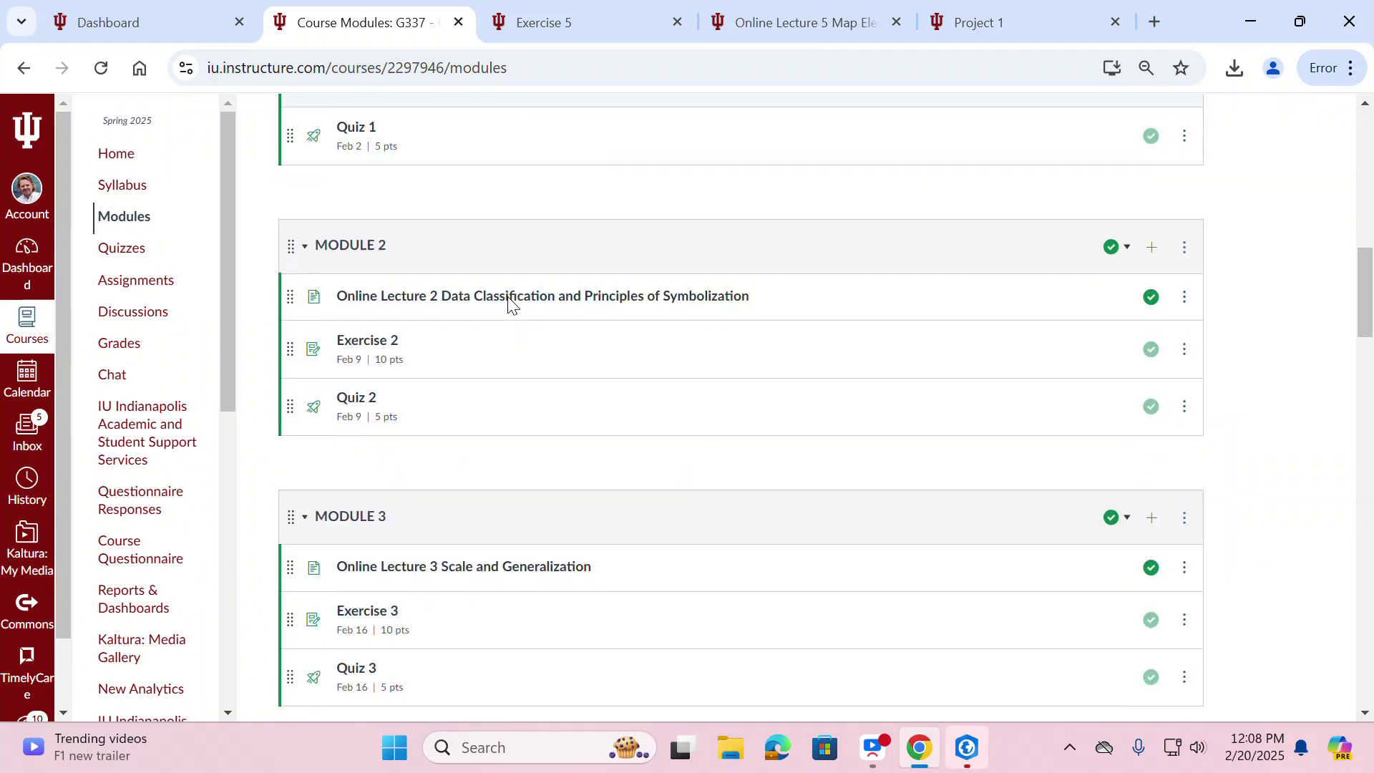
scroll(544, 295, down, 6)
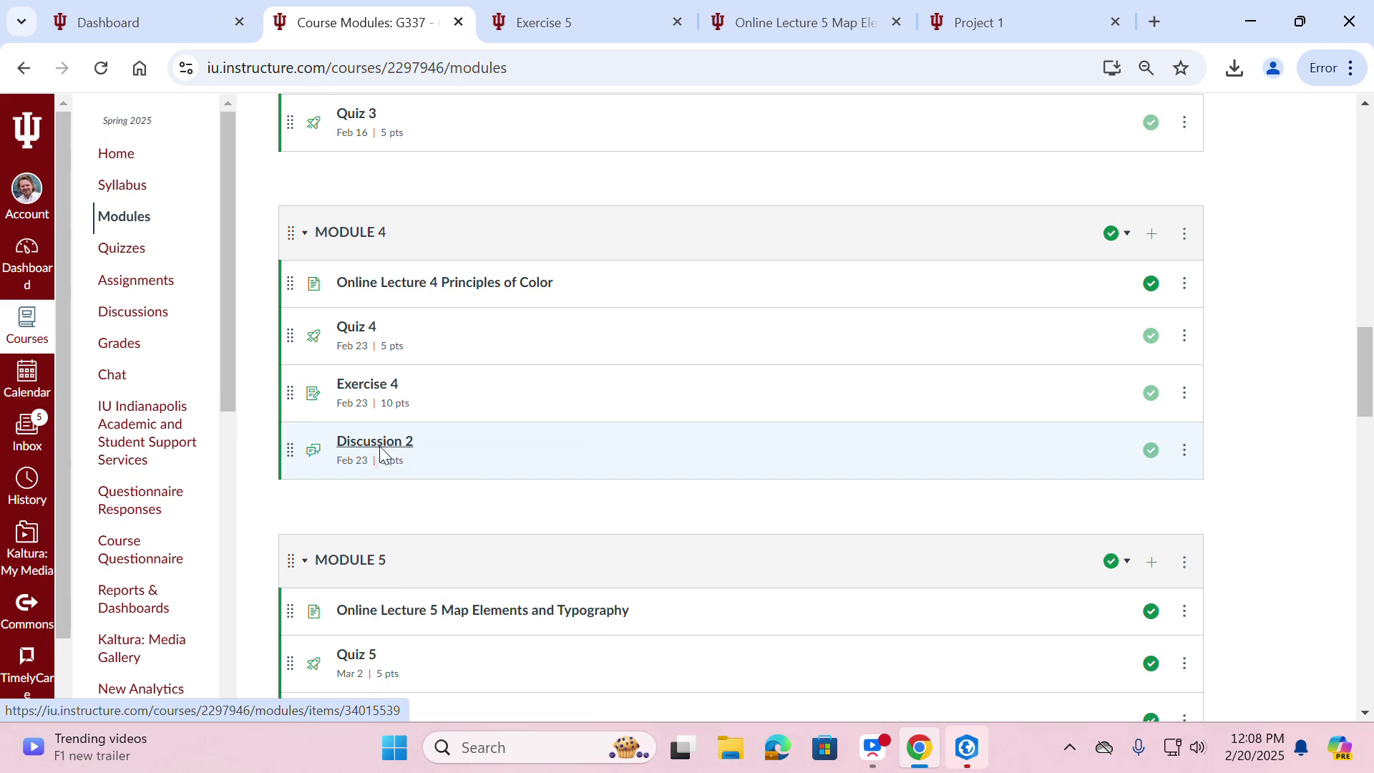
right_click(396, 467)
click(415, 476)
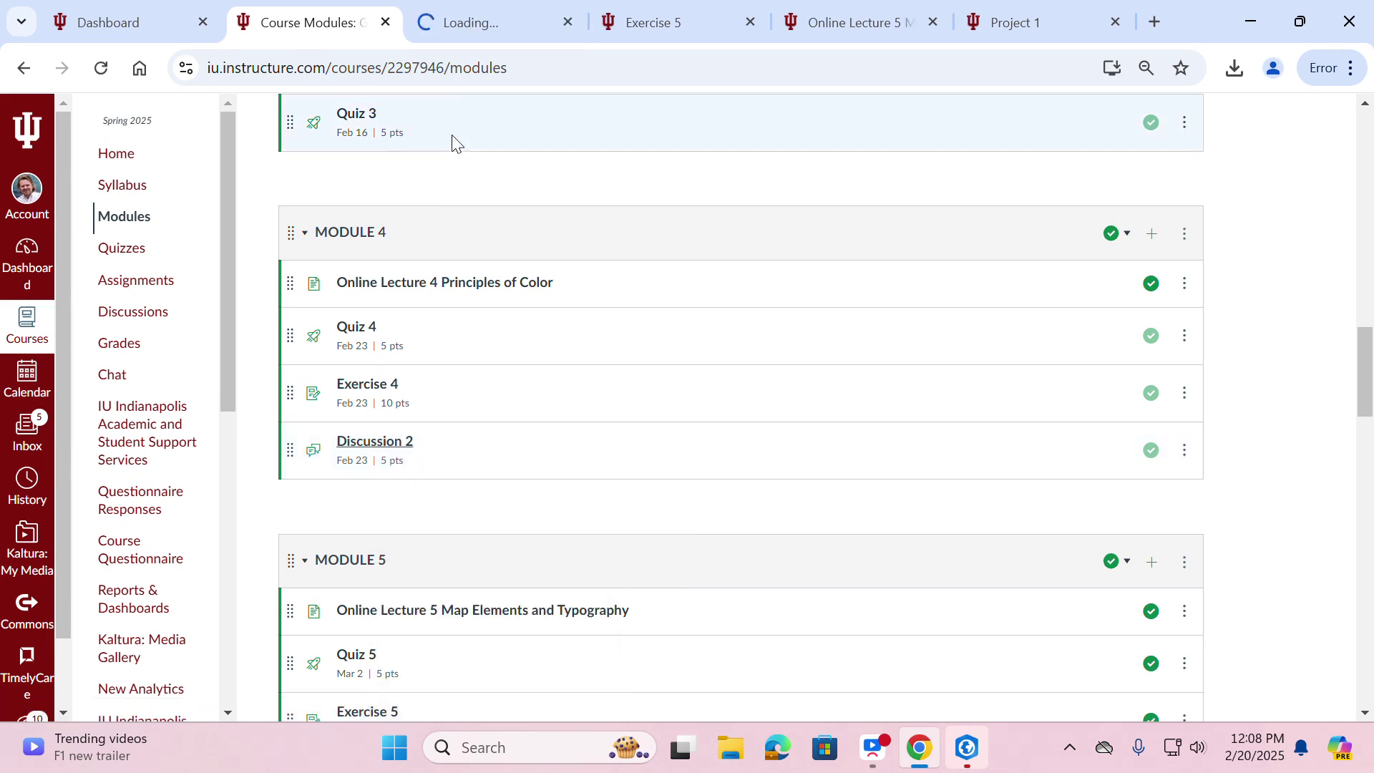
click(483, 13)
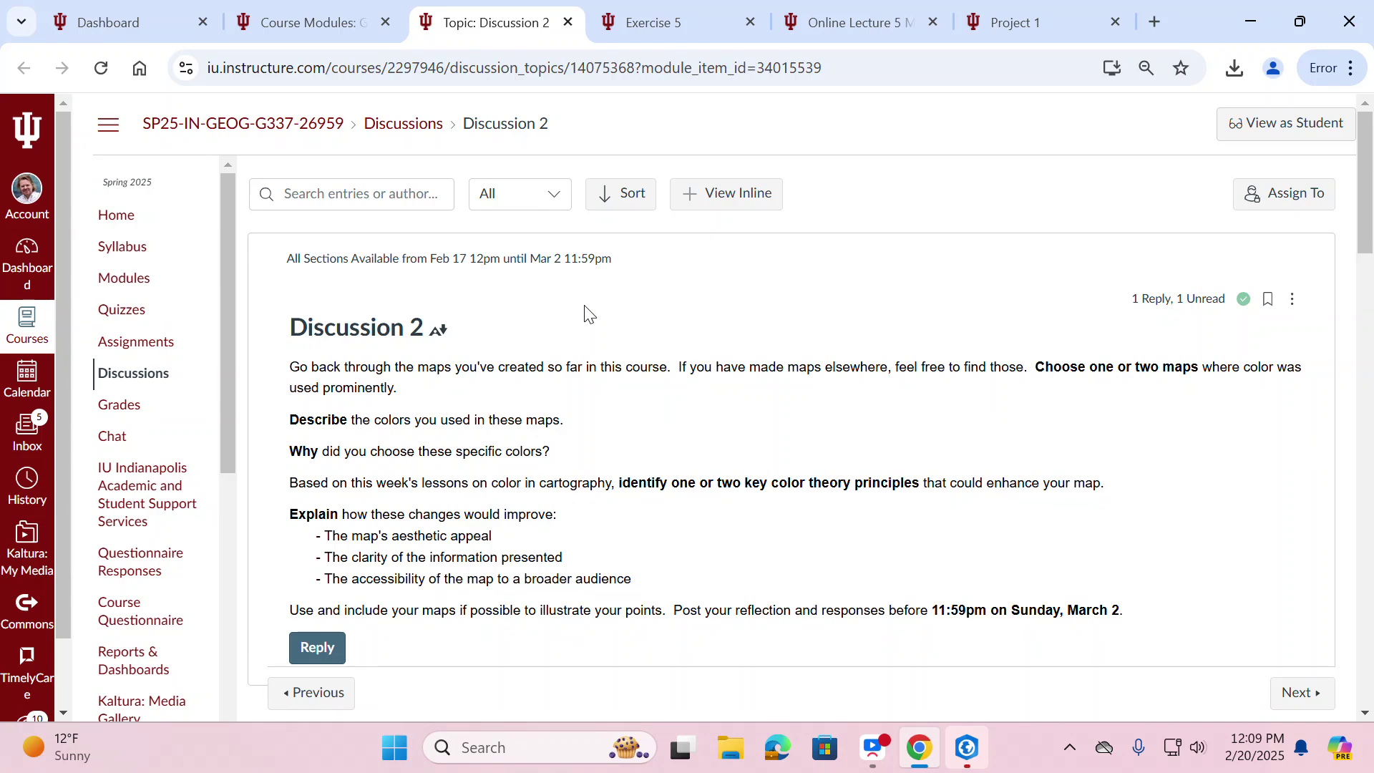
- Review the Discussion 2 prompt on map colors and its posting deadline
scroll(588, 314, down, 2)
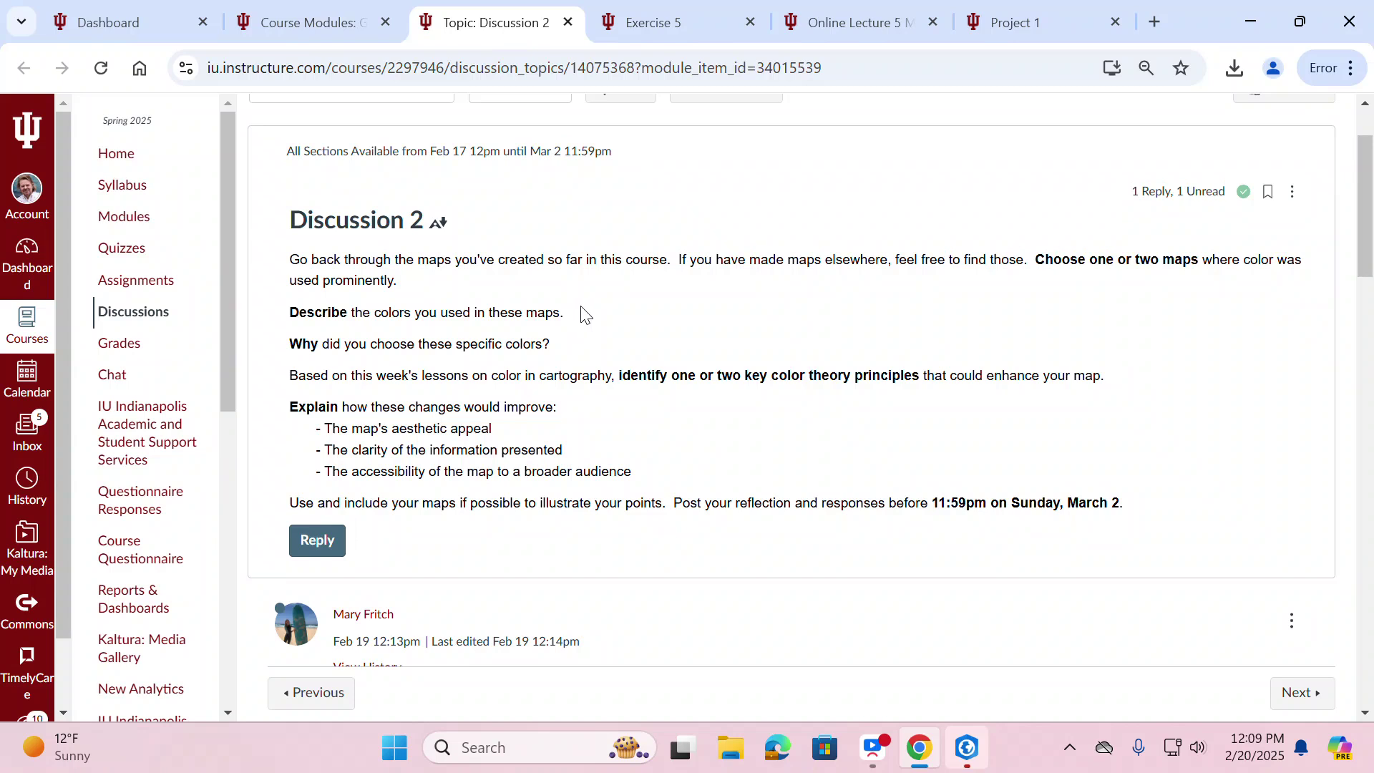
scroll(585, 315, up, 2)
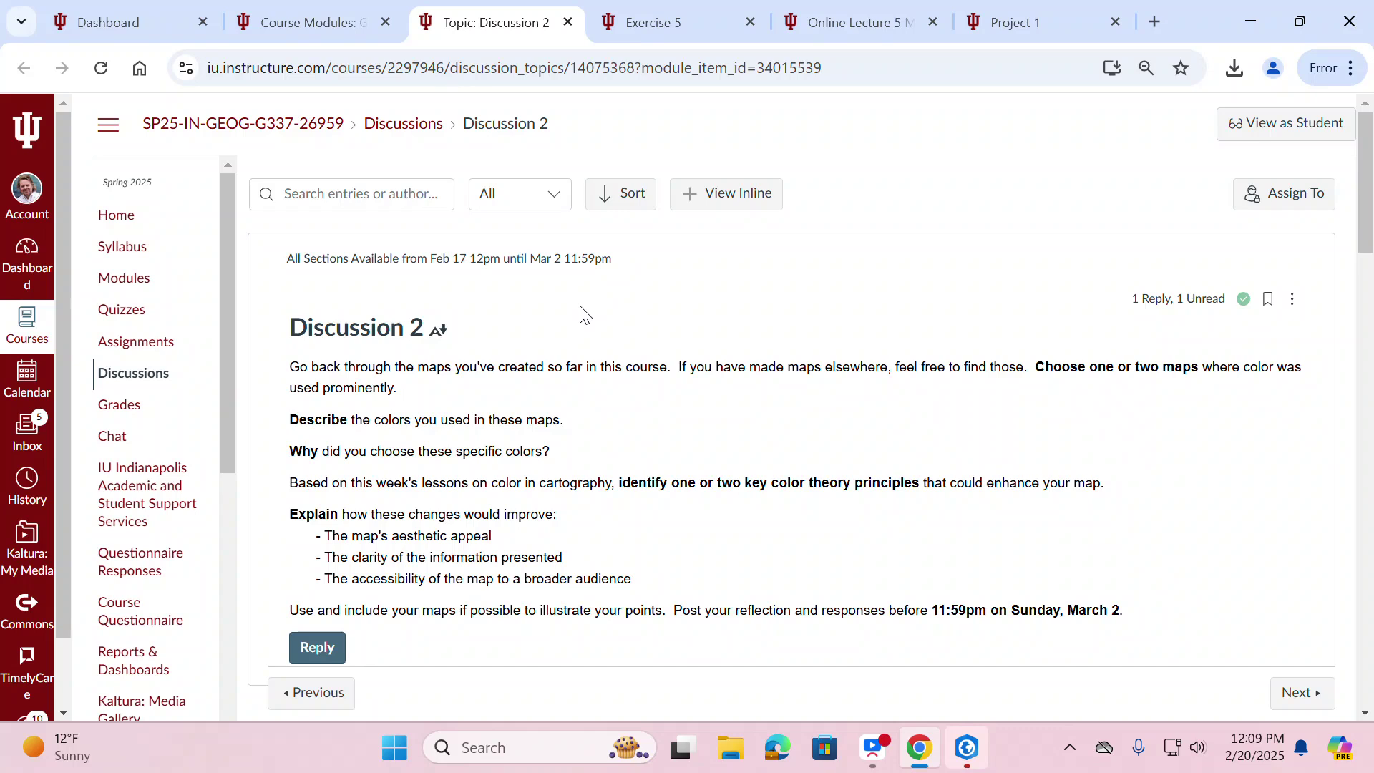
scroll(592, 319, down, 3)
scroll(598, 338, up, 3)
- Open Online Lecture 5 Map Elements and Typography from Module 5 of the course modules, view its introduction and close the page
click(315, 22)
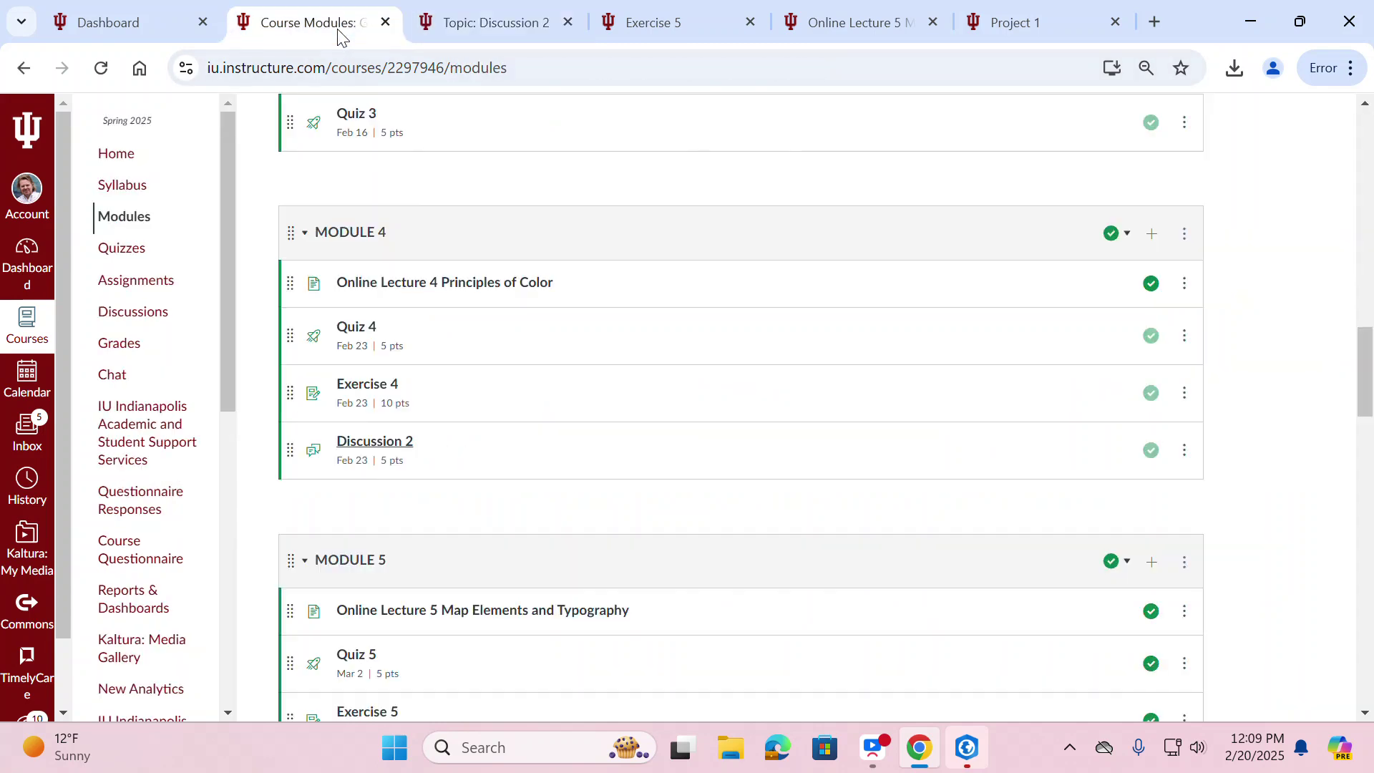
scroll(486, 328, down, 1)
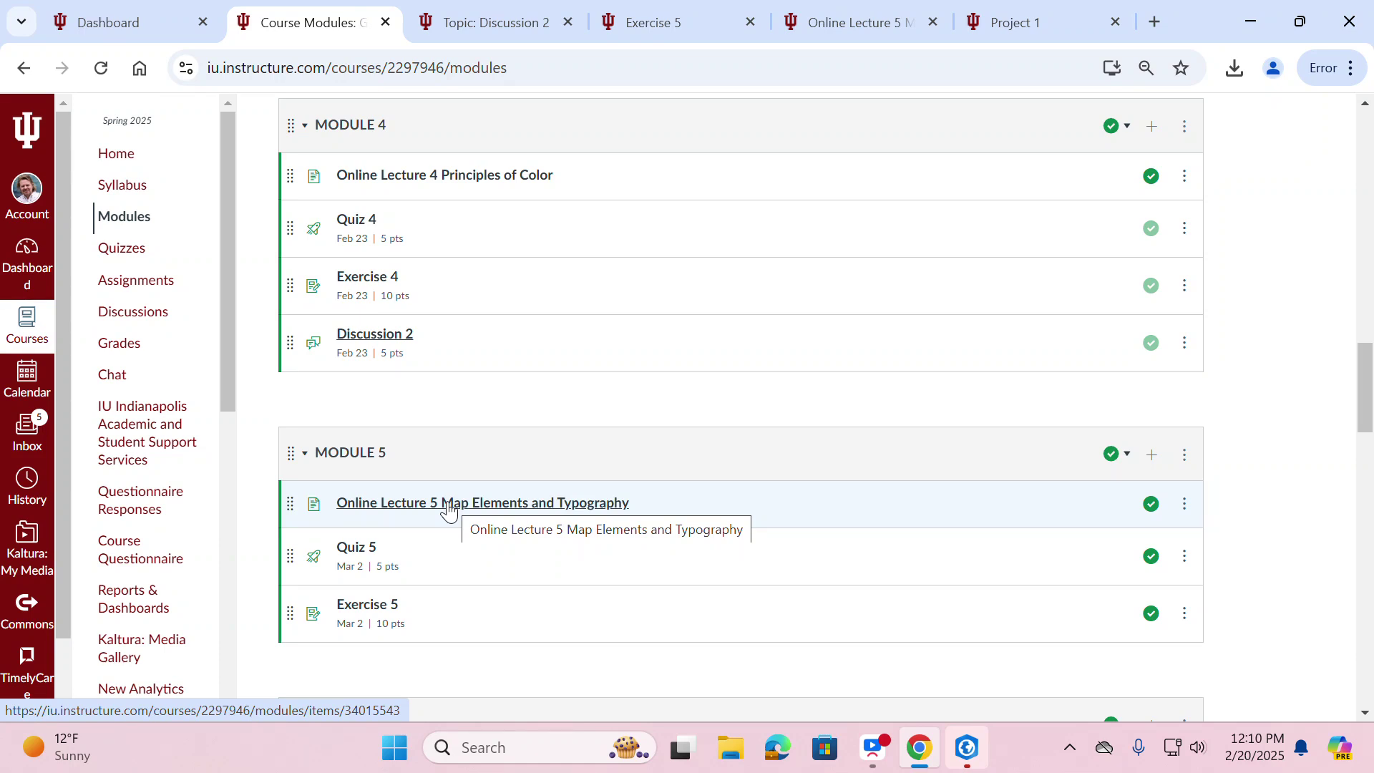
scroll(449, 510, down, 3)
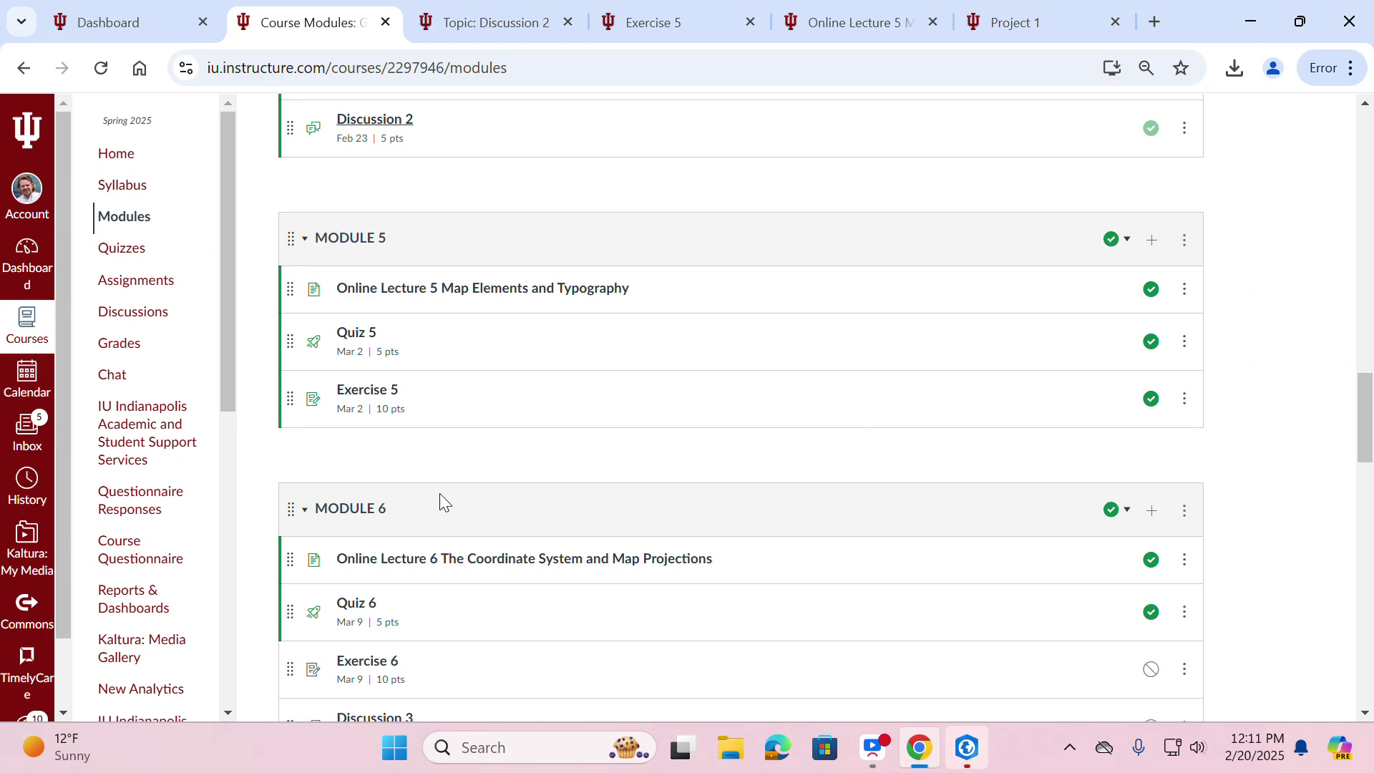
click(535, 292)
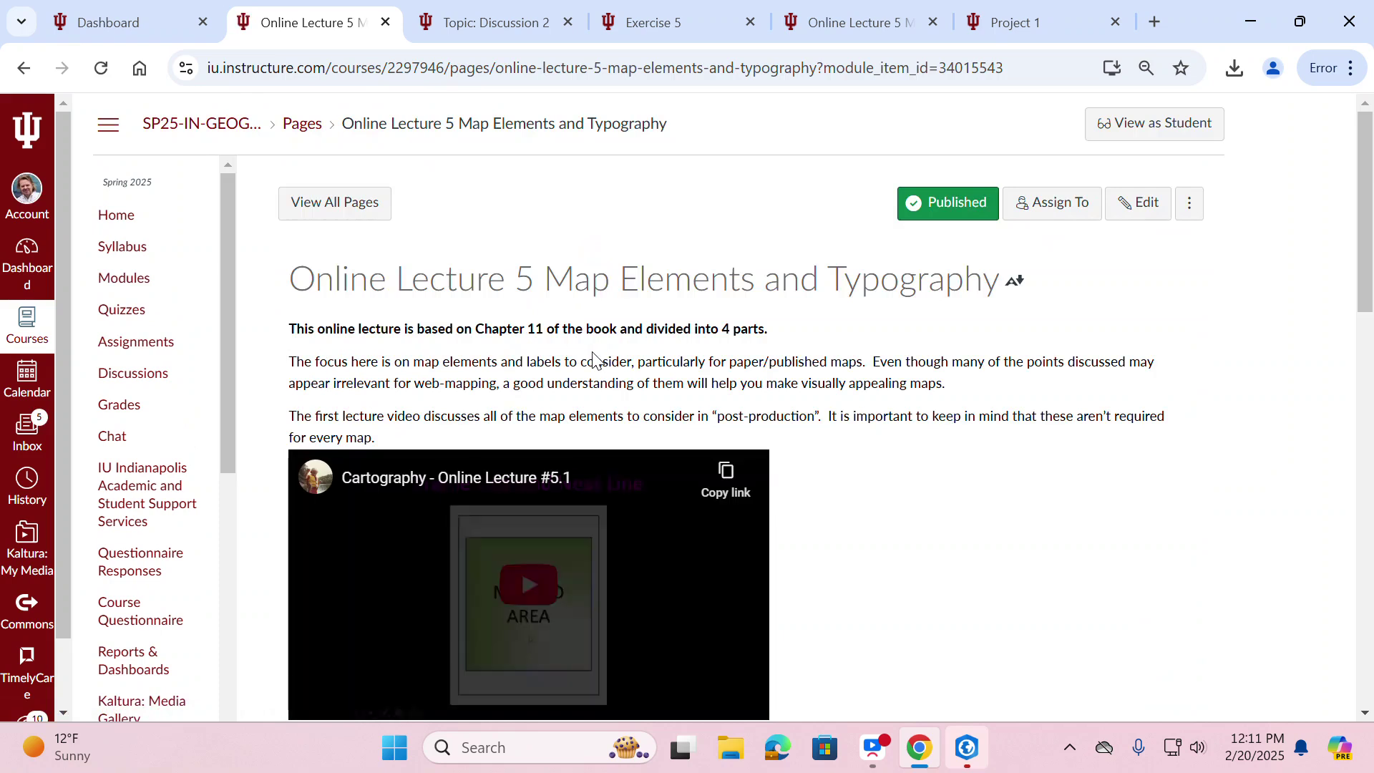
click(385, 22)
- Read through Exercise 5, covering its due date, objective, introduction, data download and mapmaking instructions
click(562, 22)
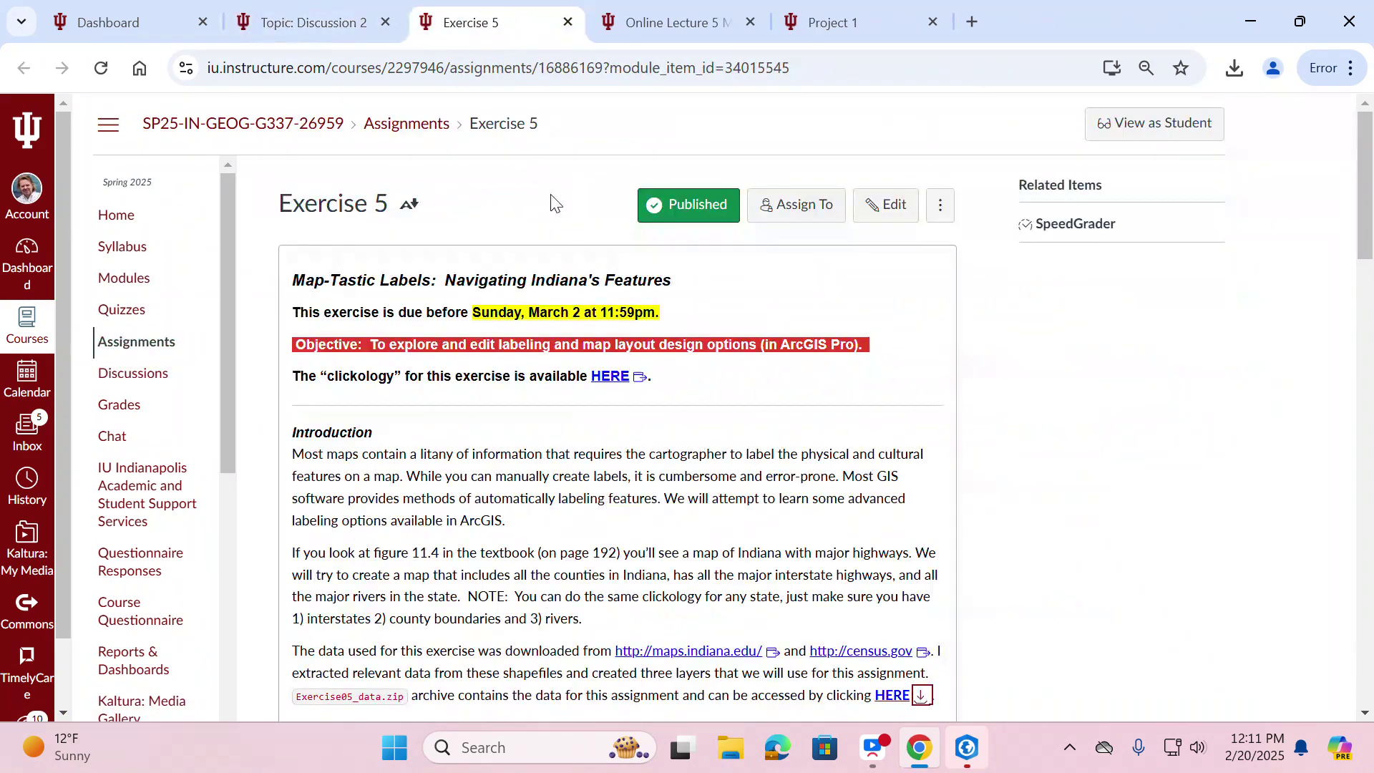
scroll(598, 286, down, 1)
scroll(573, 307, down, 1)
scroll(557, 331, up, 2)
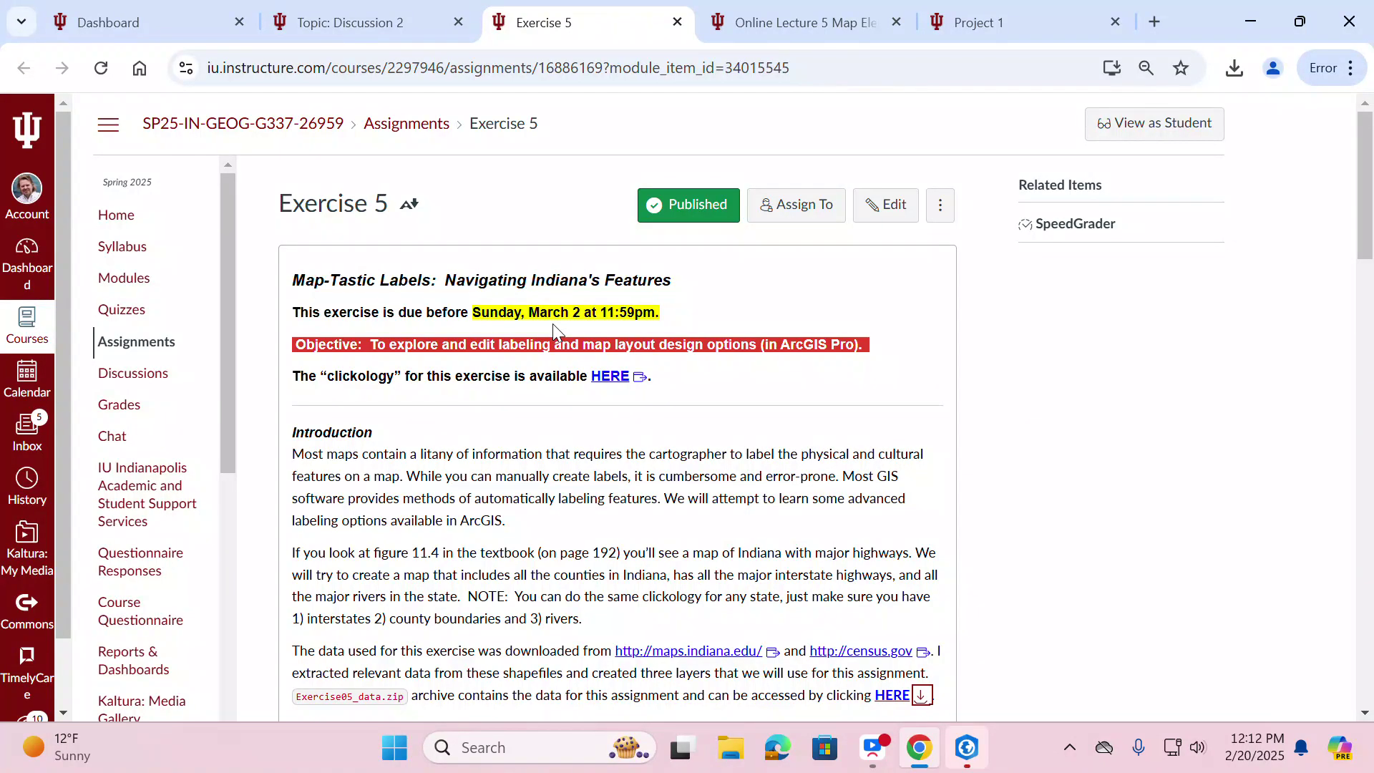
scroll(550, 326, down, 5)
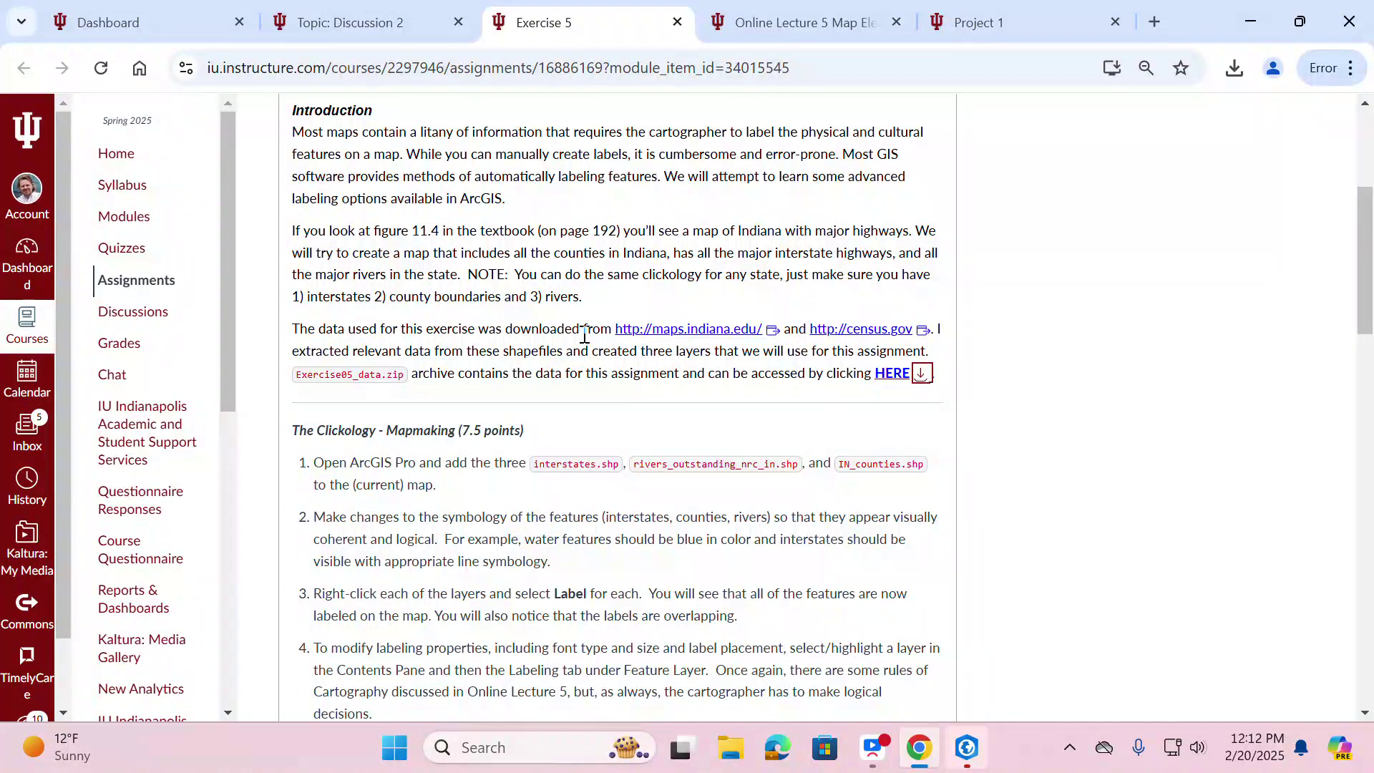
scroll(602, 342, down, 1)
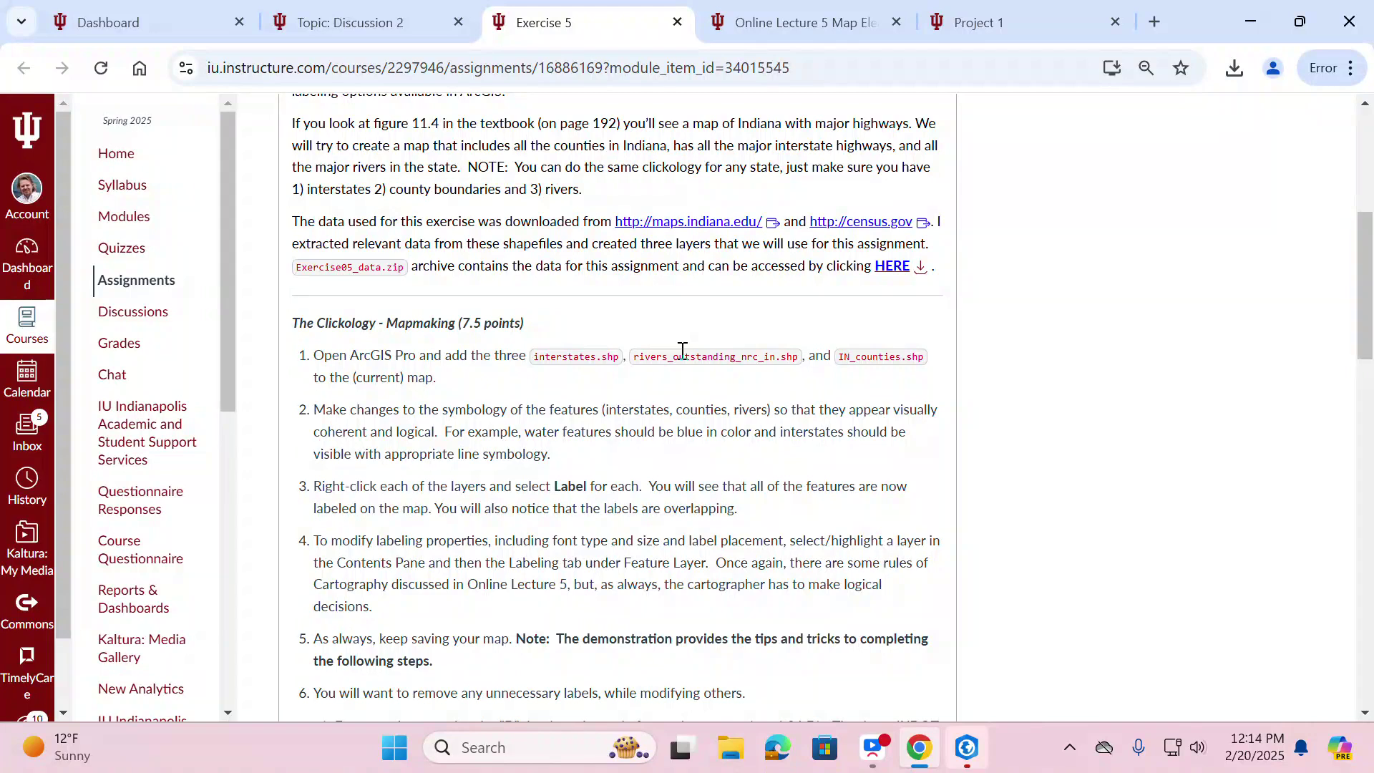
- Switch to ArcGIS Pro and create a new Map project named MyProject in its own folder at the default location
click(832, 15)
click(1023, 19)
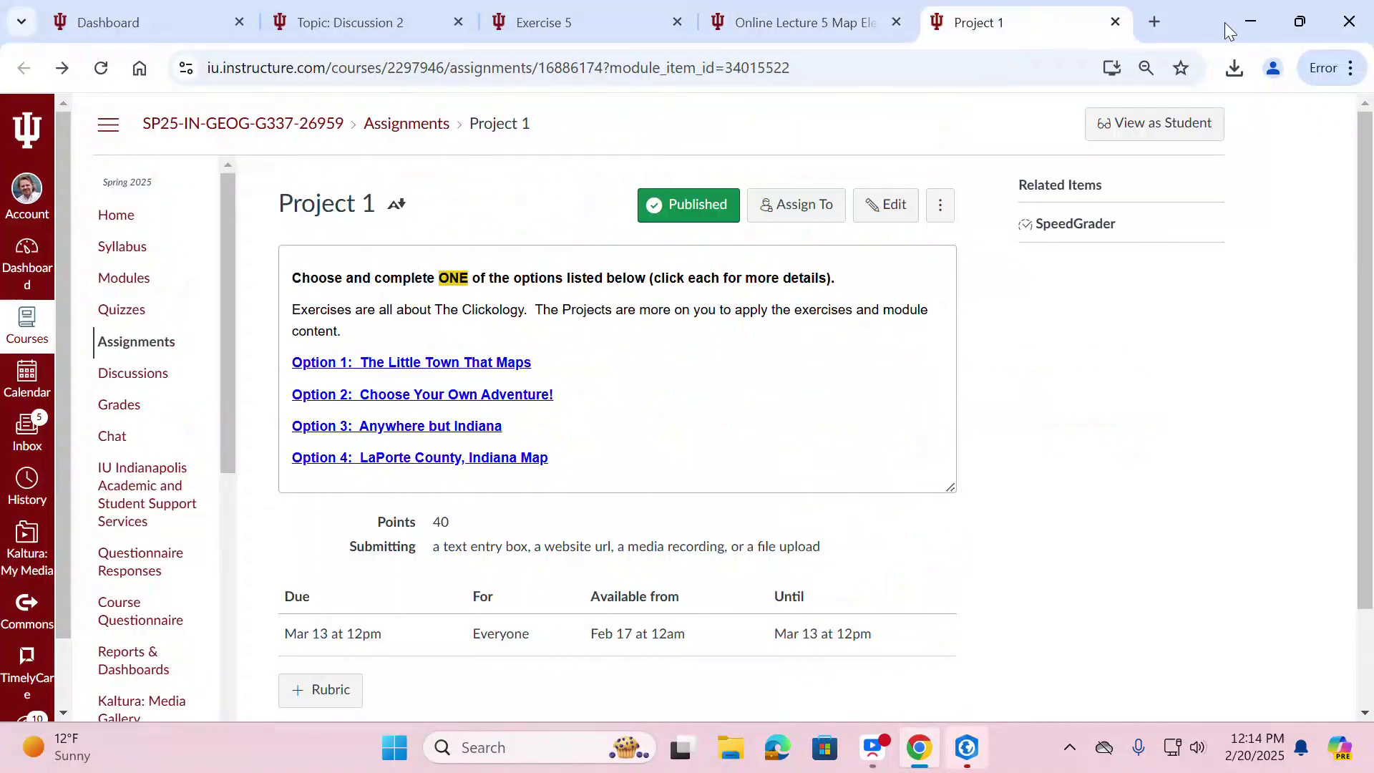
click(1269, 20)
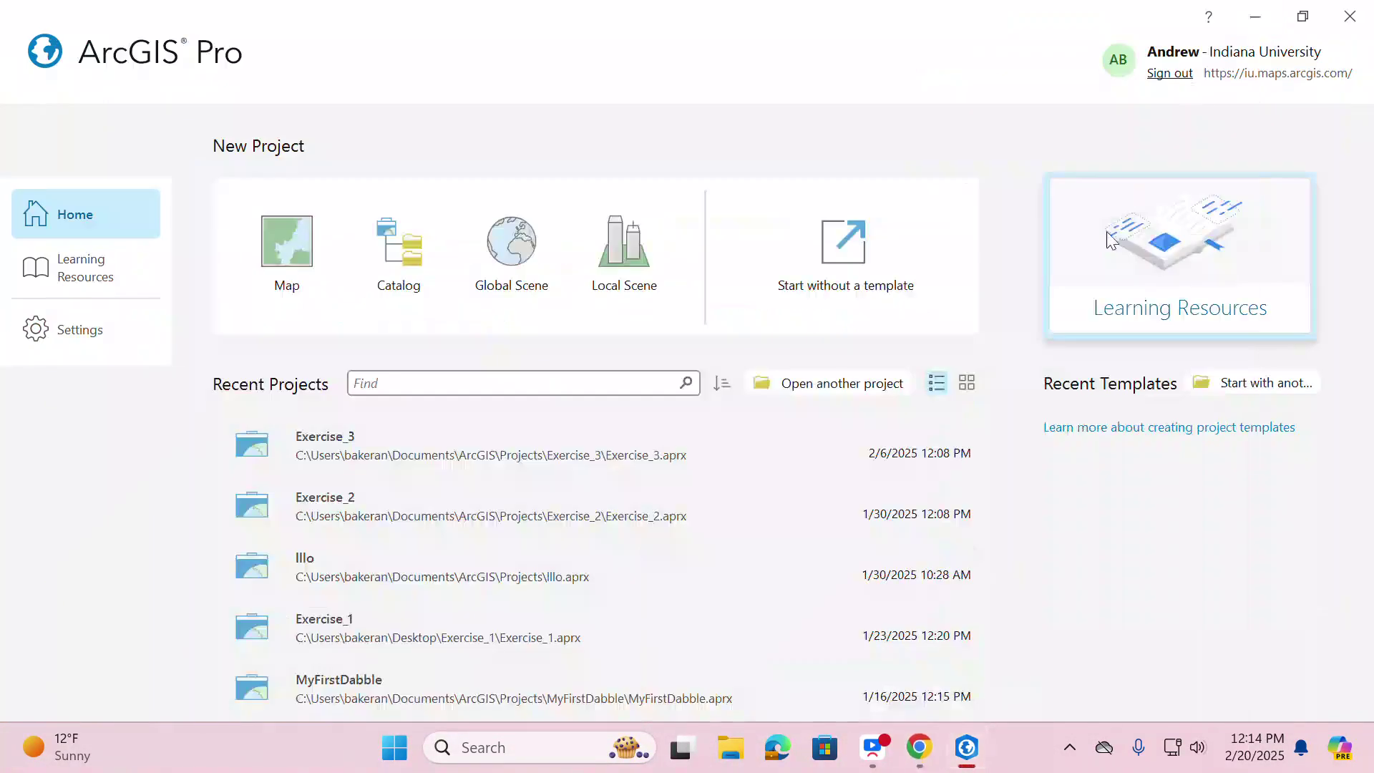
click(266, 244)
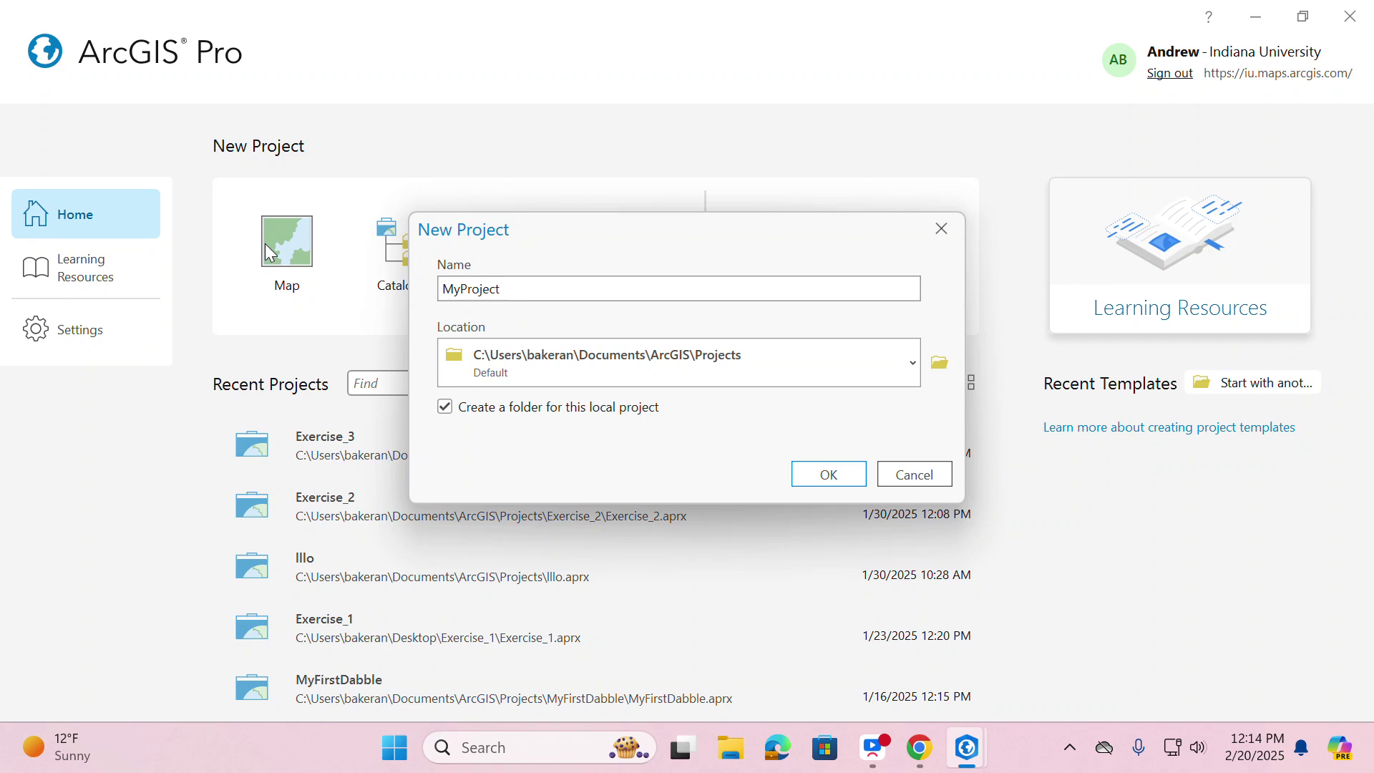
drag(527, 286, 379, 271)
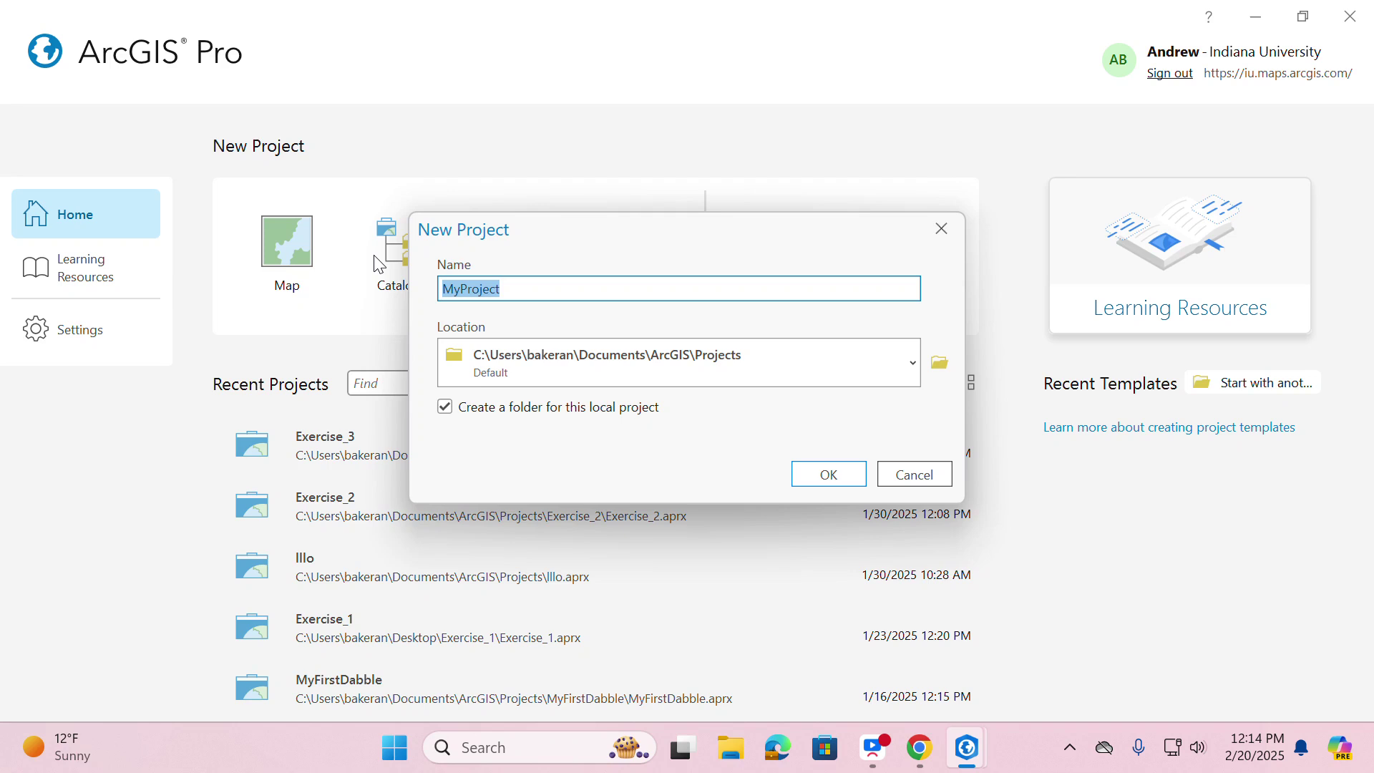
click(805, 479)
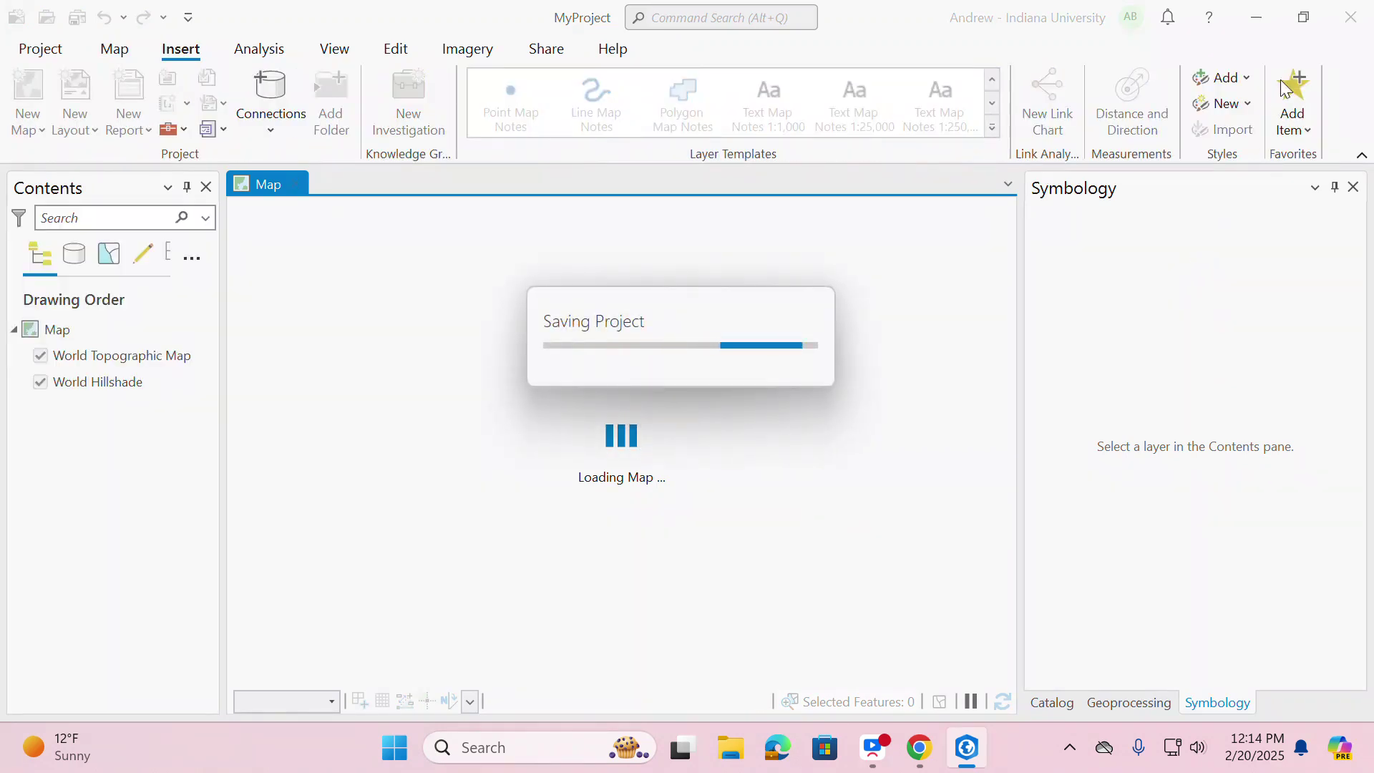
- Shrink and shift the project window to look at the desktop files behind it, and maximize it again
mouse_move(1306, 23)
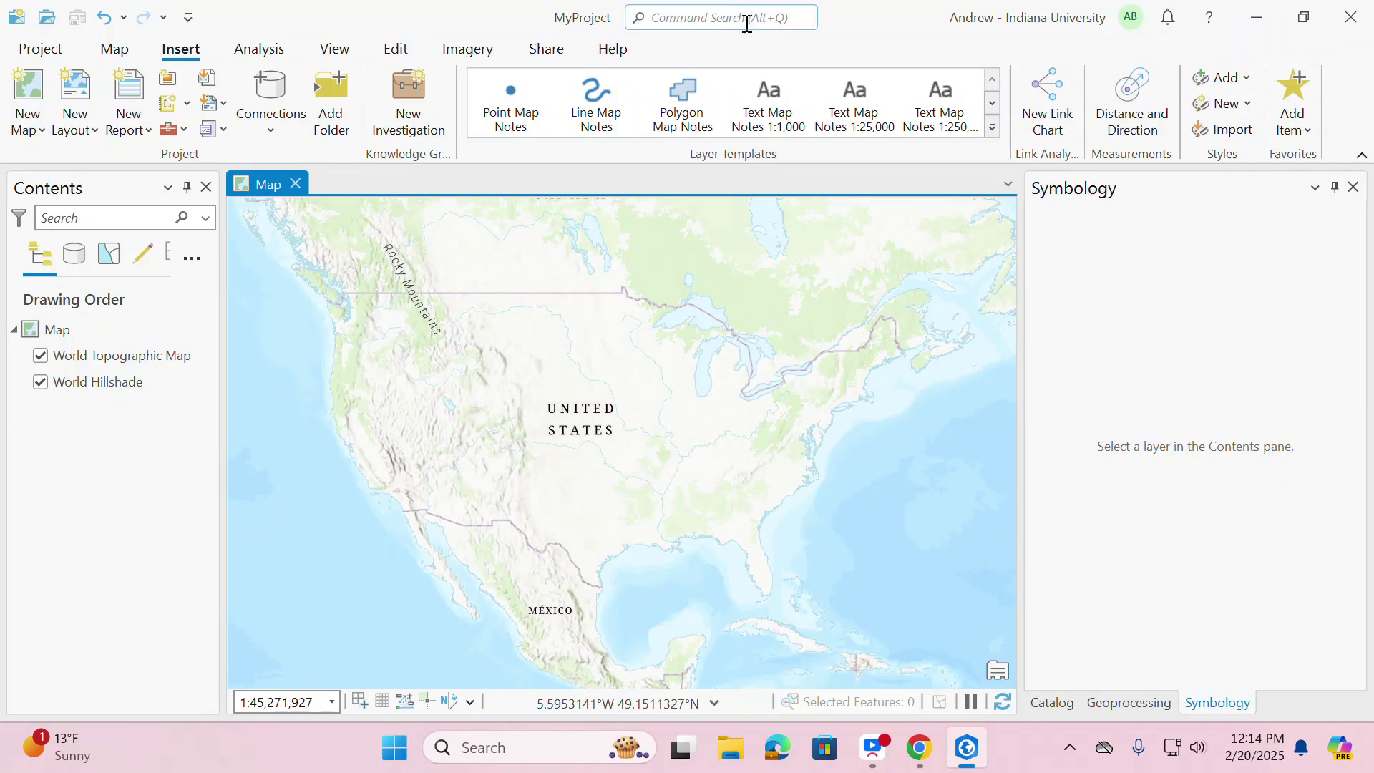
double_click(883, 14)
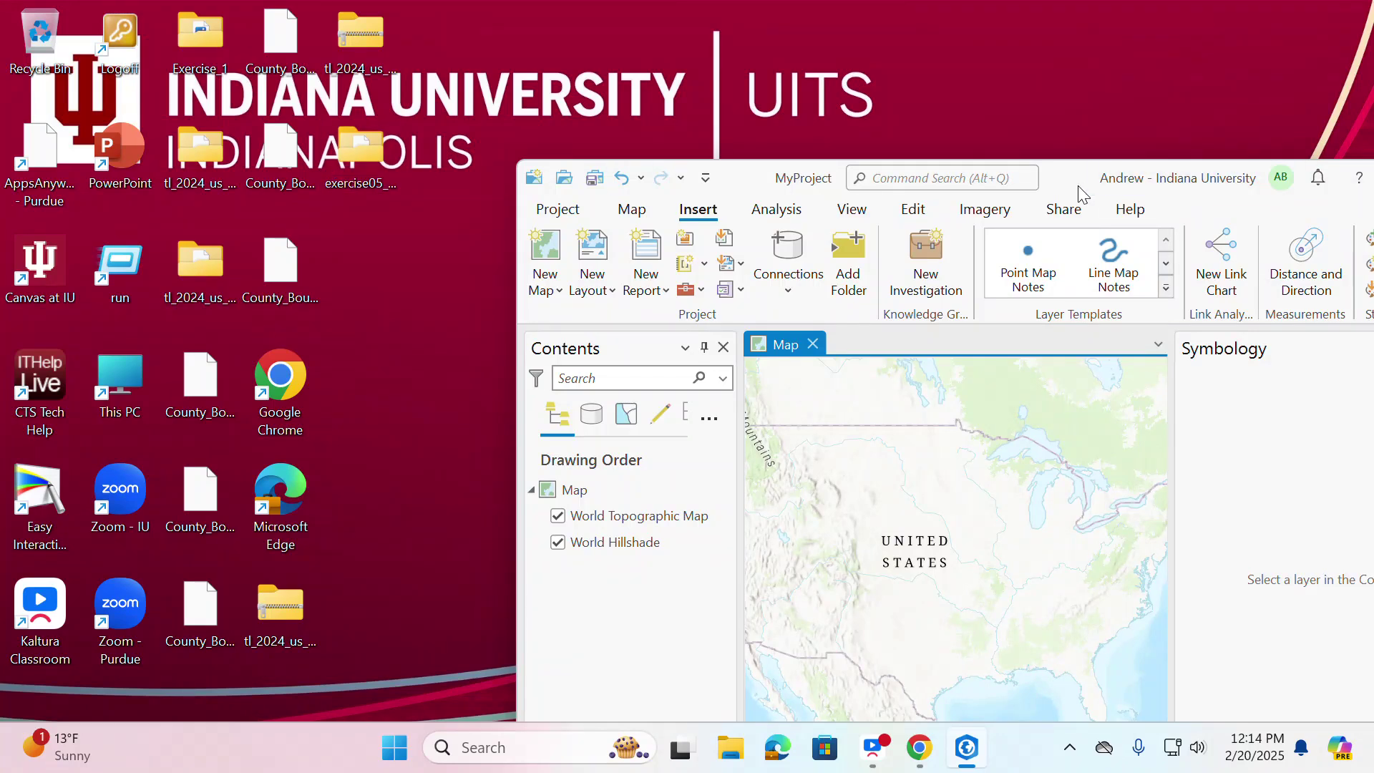
drag(1077, 194, 694, 103)
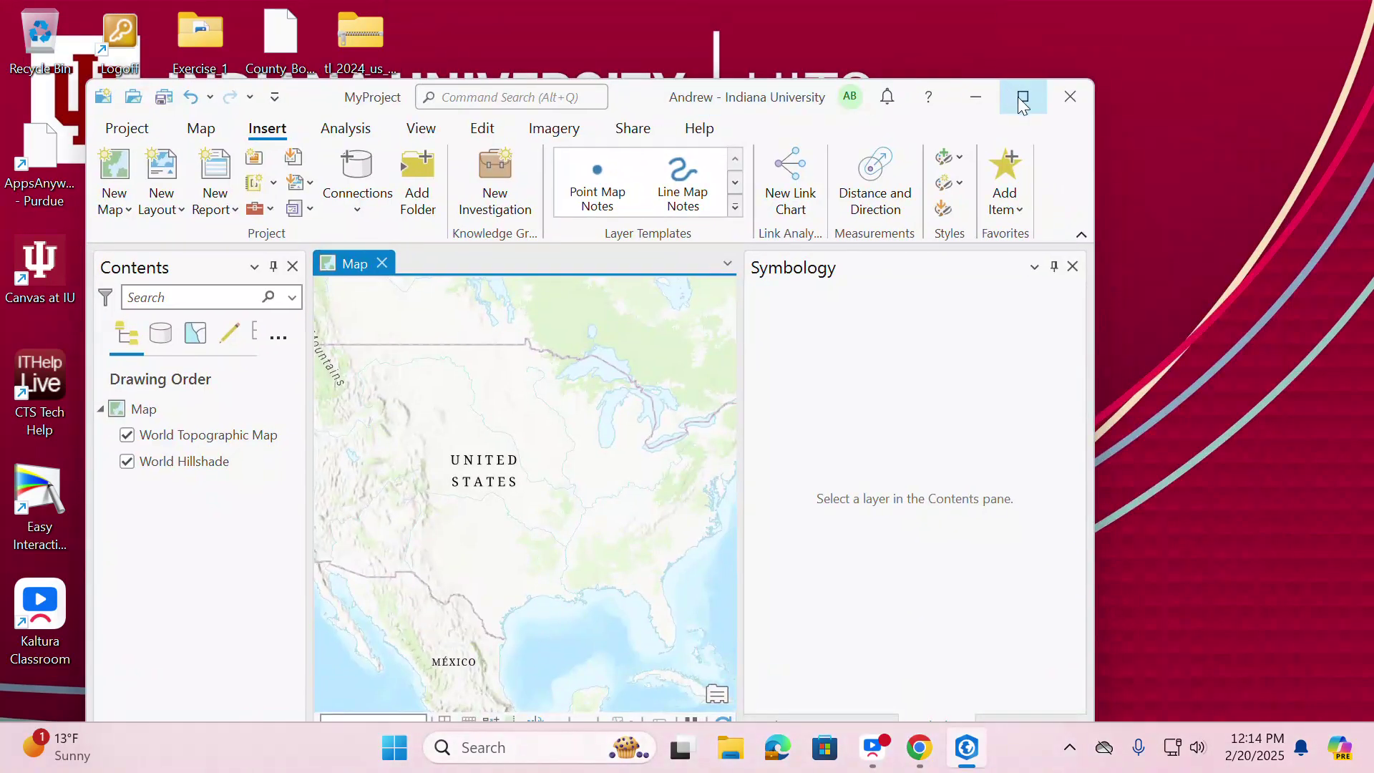
click(1019, 96)
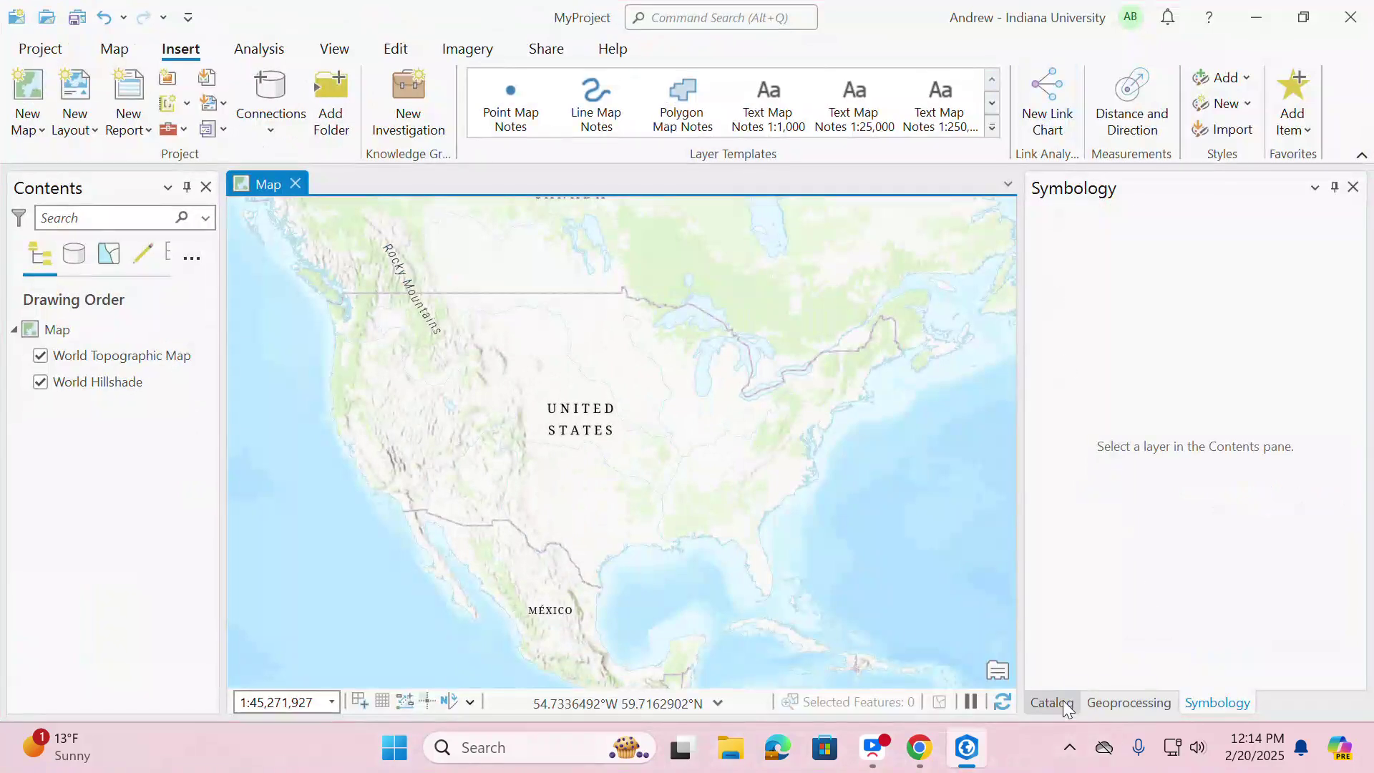
- Add a folder connection to the exercise05_data folder on the Desktop
click(1066, 707)
right_click(1110, 398)
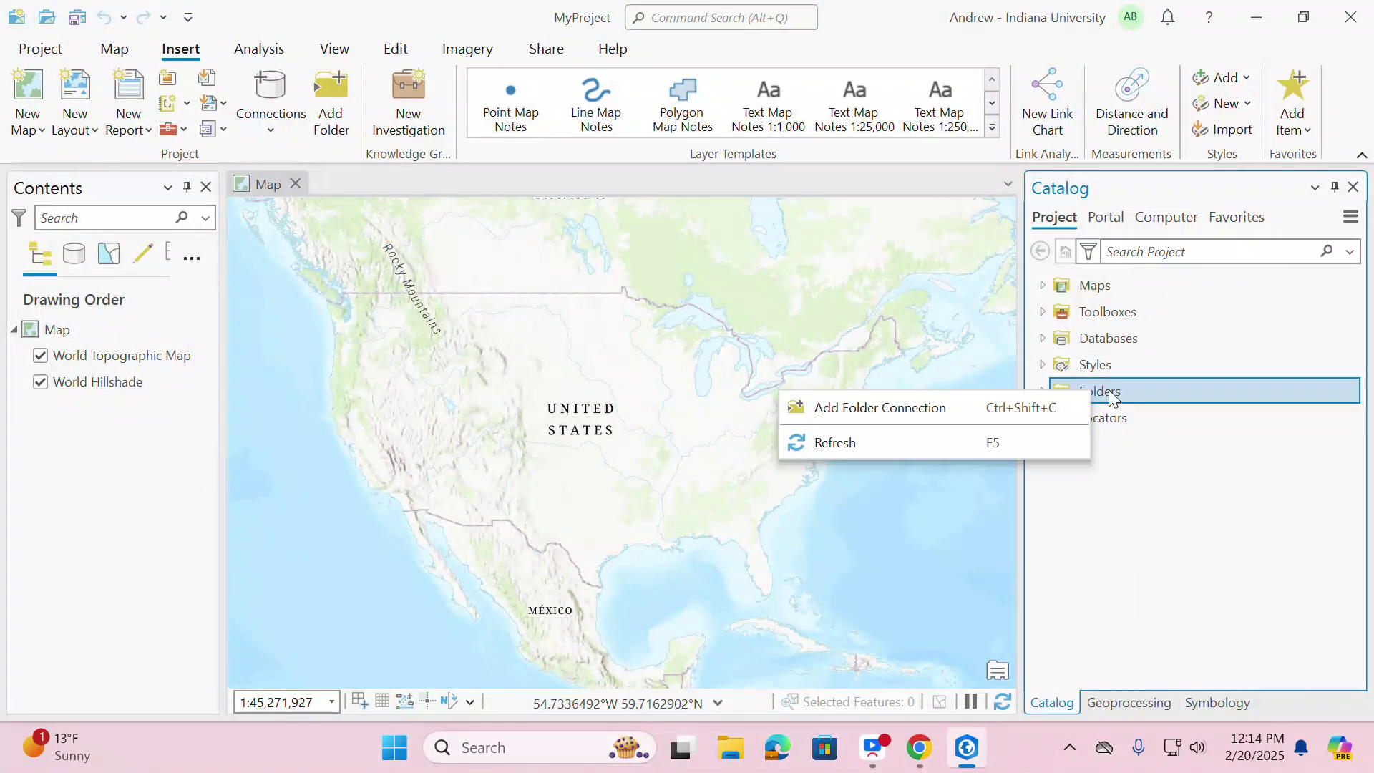
click(940, 410)
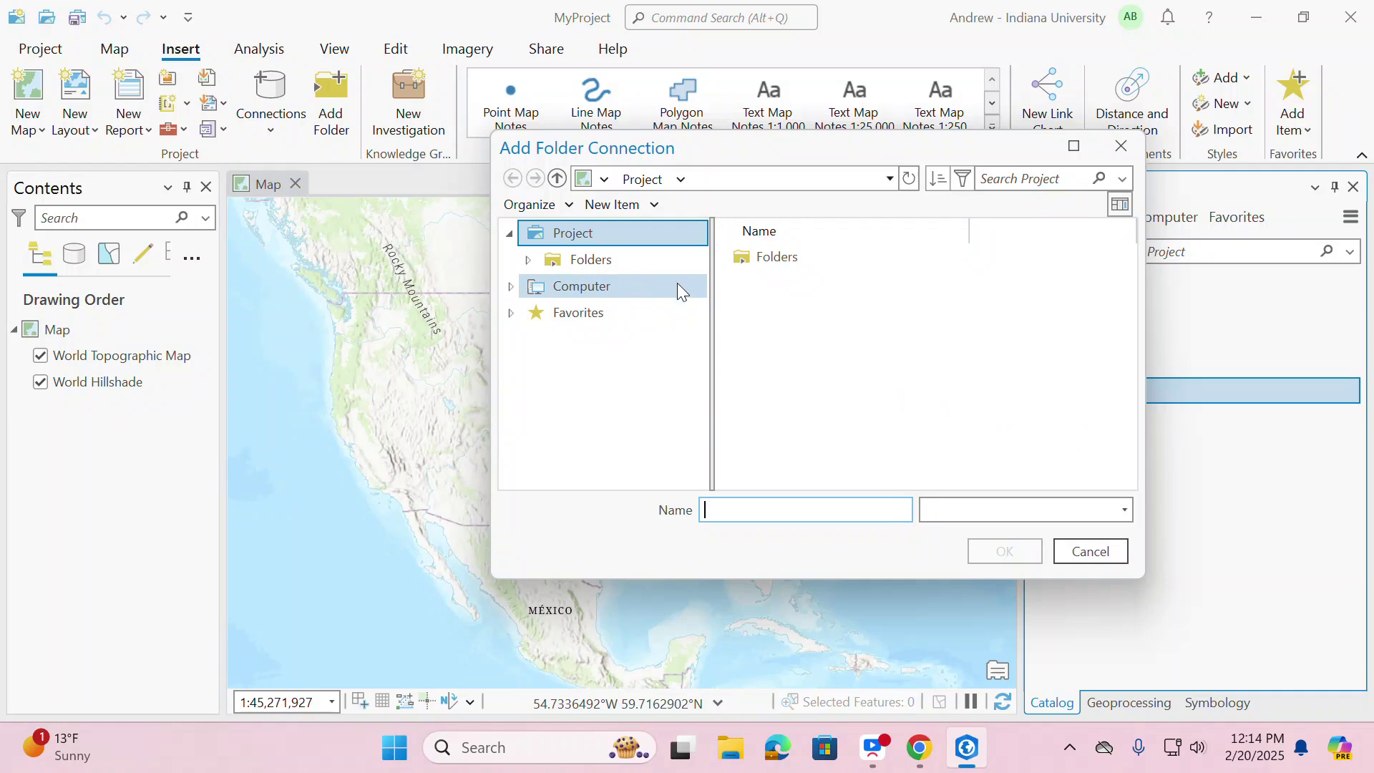
double_click(604, 289)
click(584, 315)
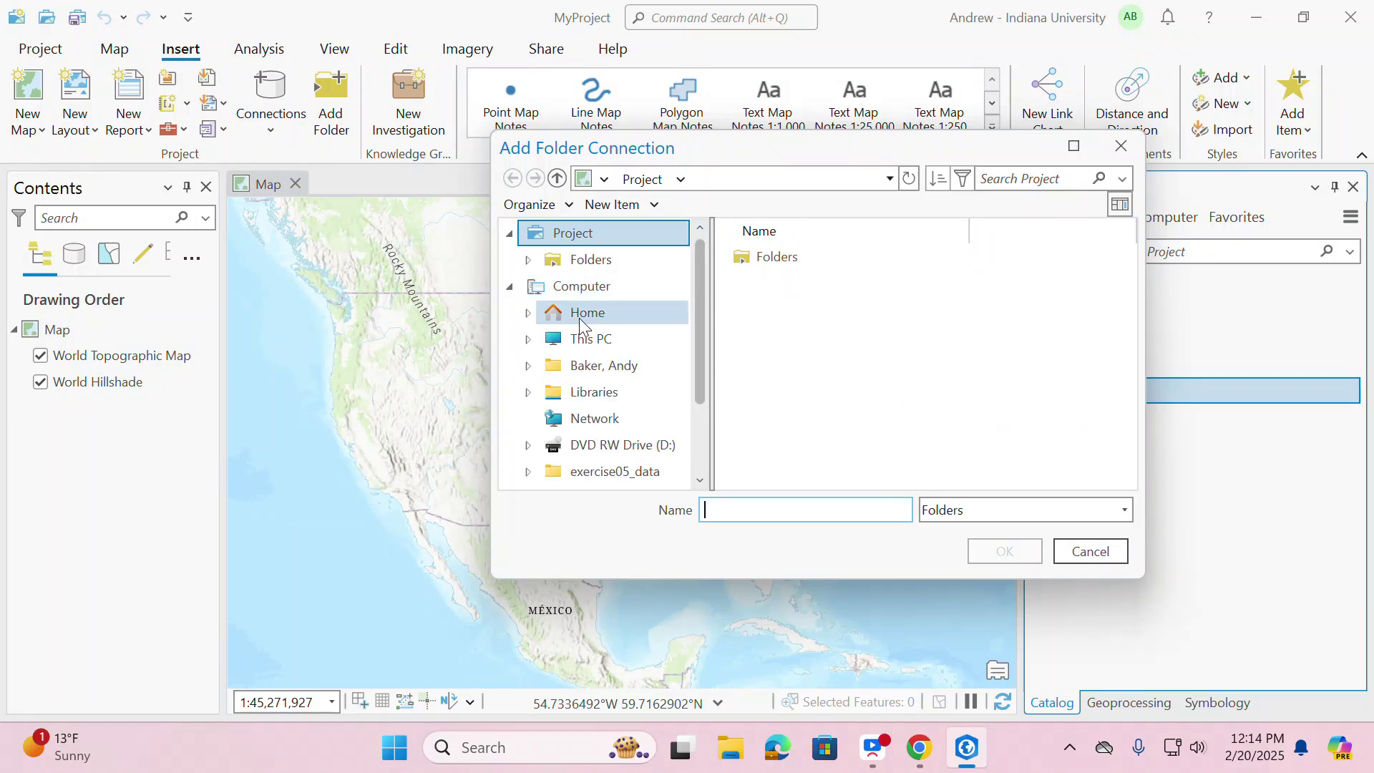
double_click(788, 259)
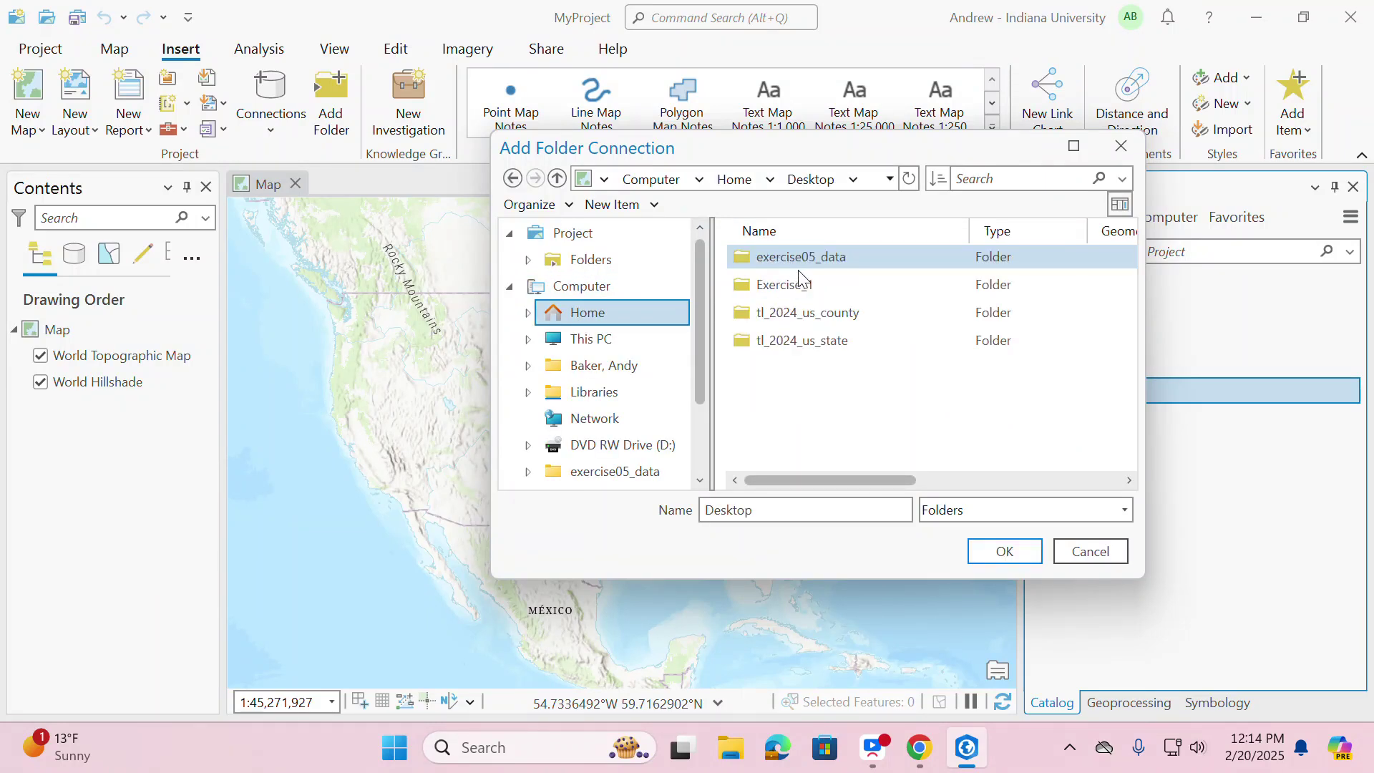
click(800, 265)
click(1005, 551)
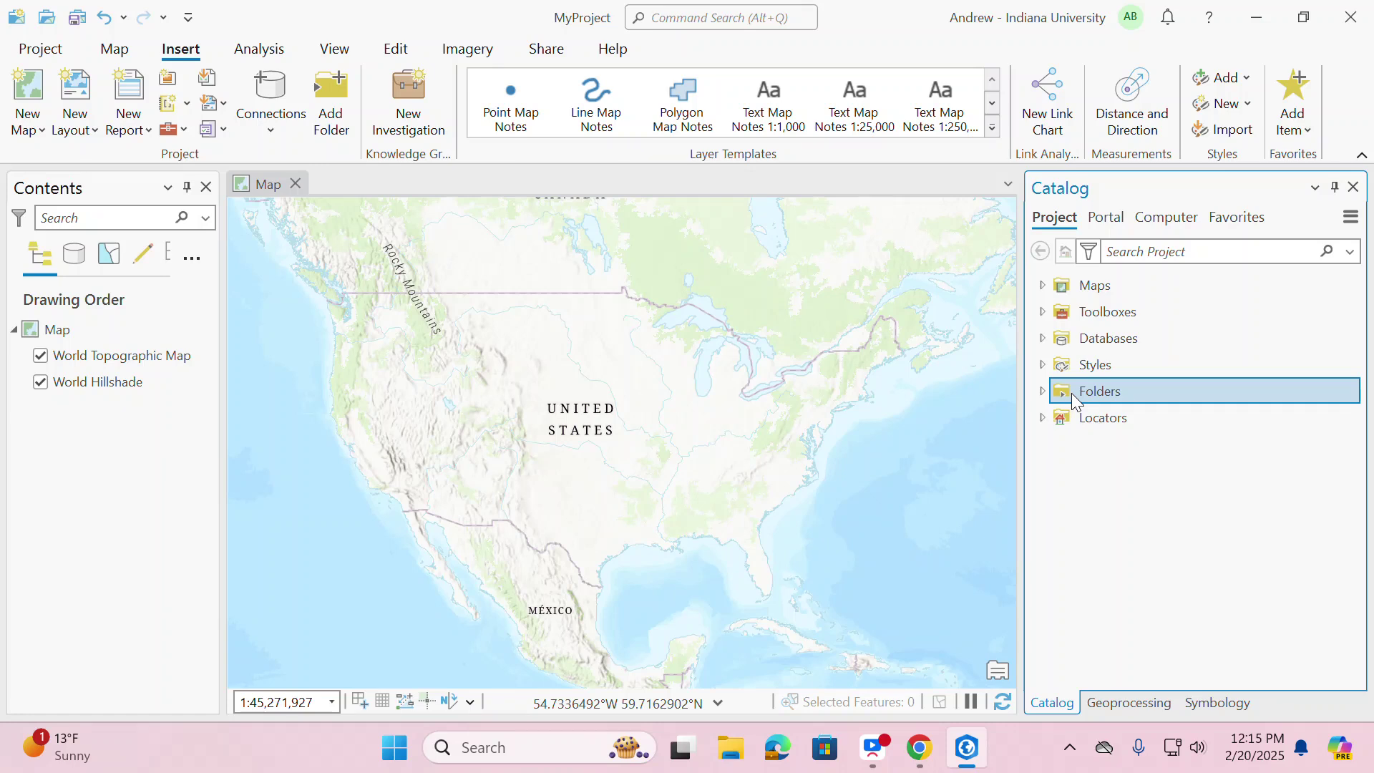
- Expand the project's folder connections, refresh them and list the contents of exercise05_data
click(1045, 393)
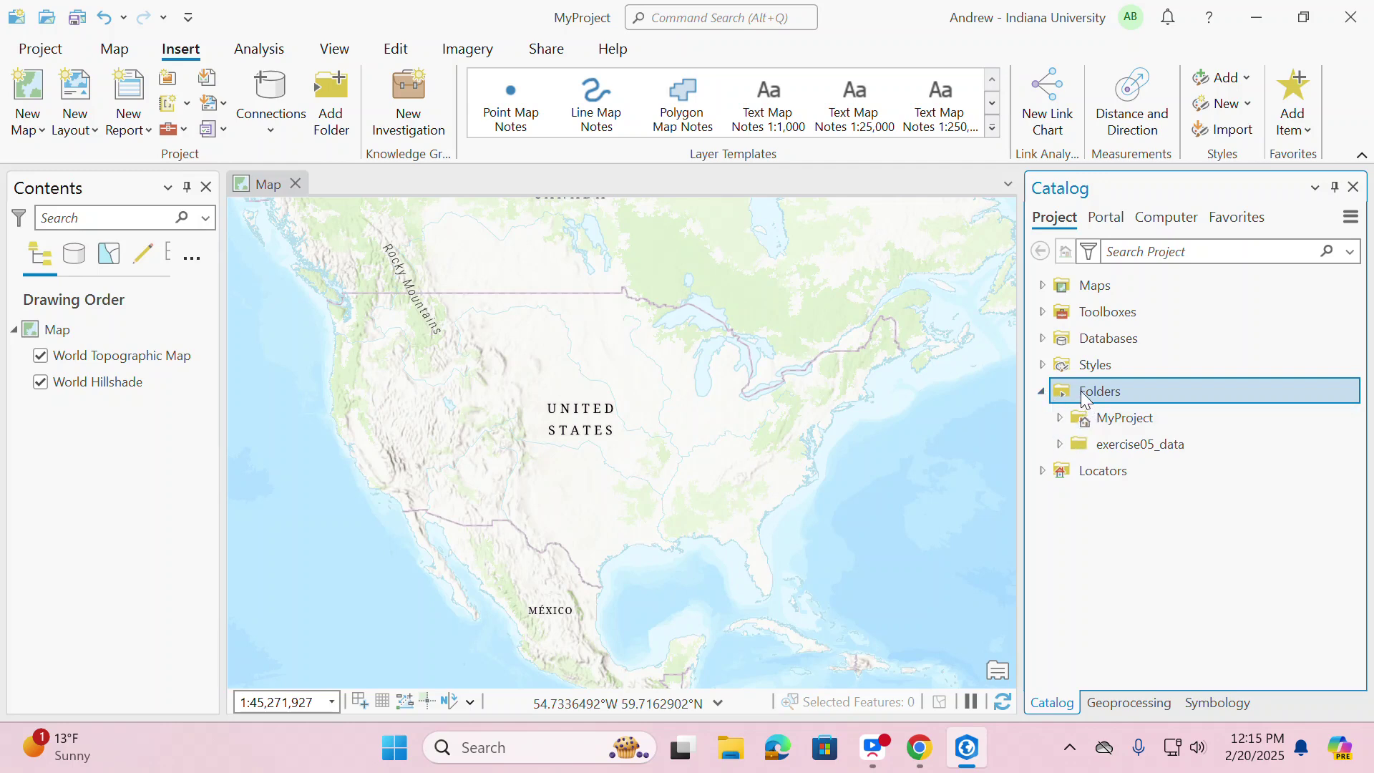
right_click(1083, 398)
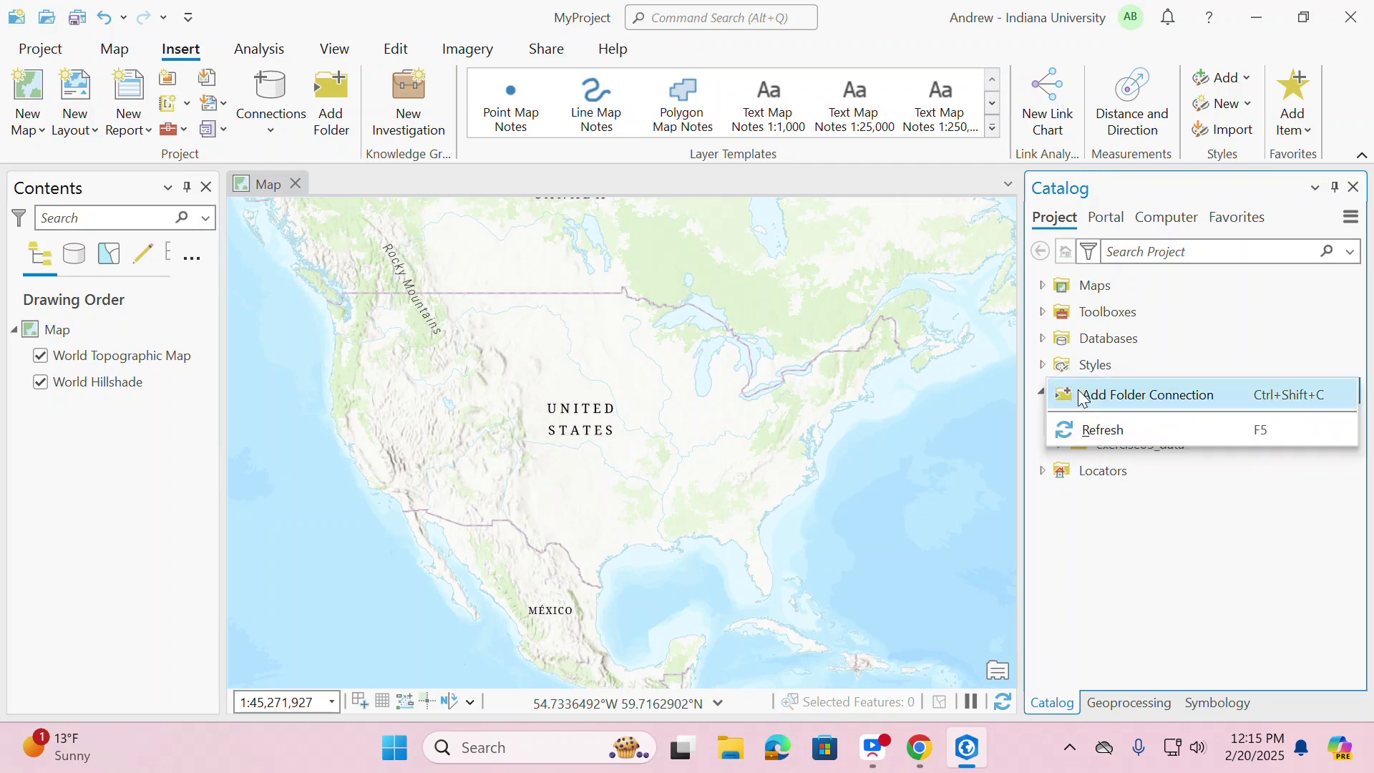
click(1090, 430)
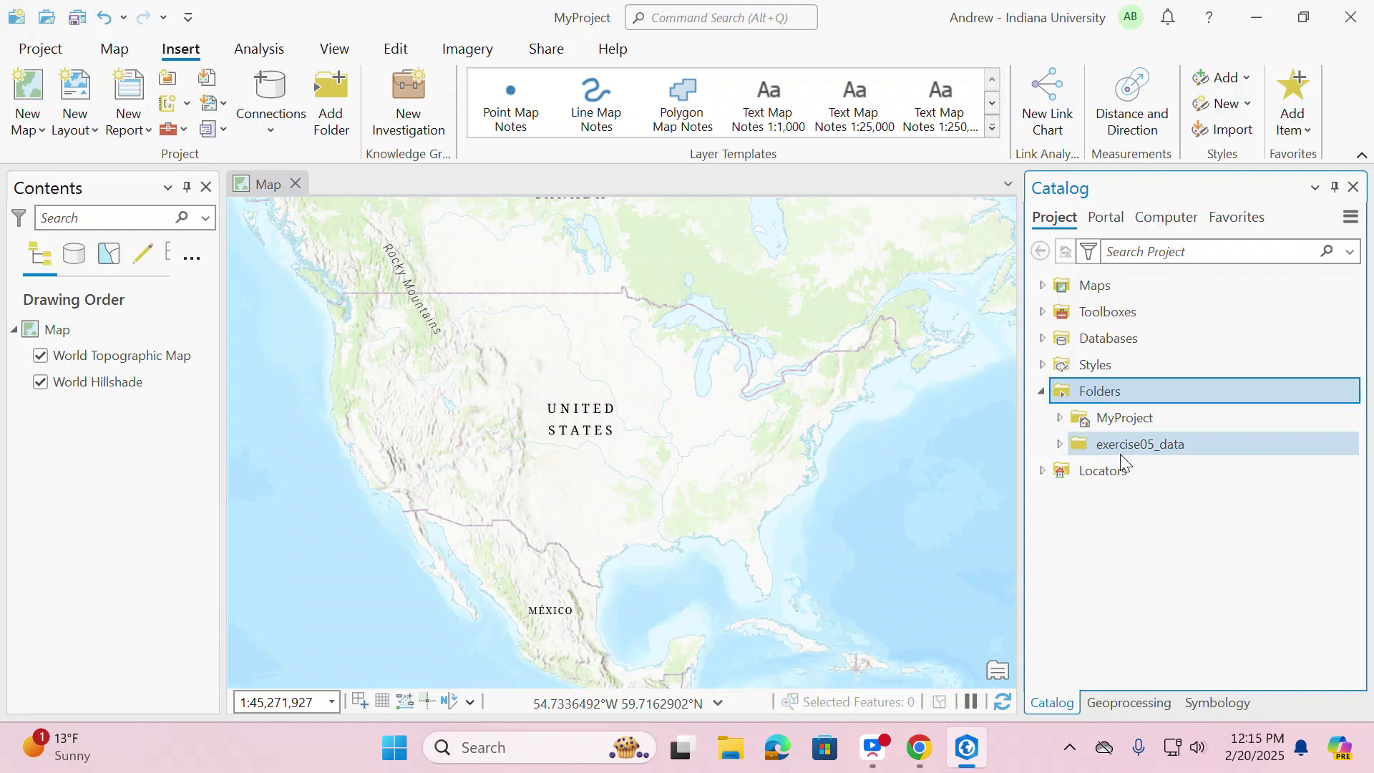
mouse_move(1117, 454)
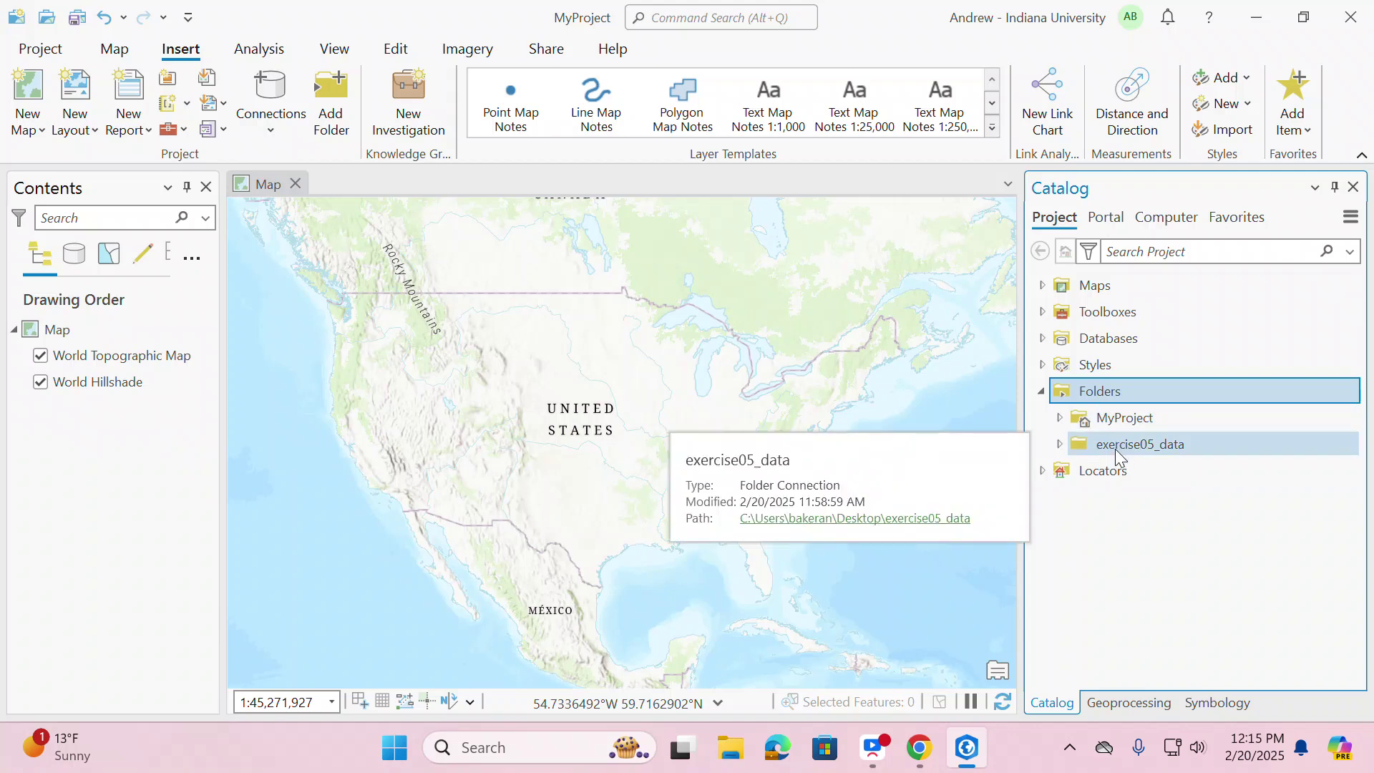
click(1060, 445)
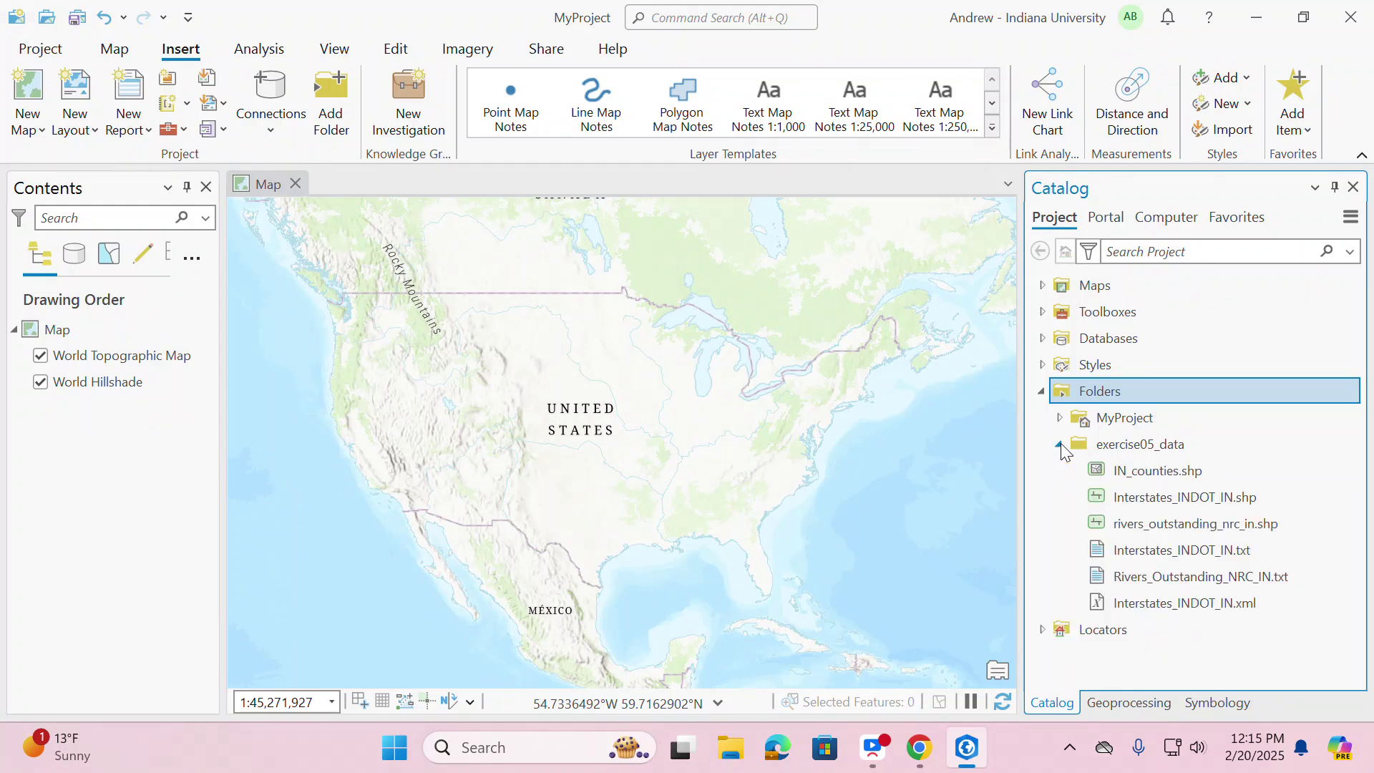
- Add IN_counties.shp, Interstates_INDOT_IN.shp and rivers_outstanding_nrc_in.shp from exercise05_data to the current map
right_click(1129, 472)
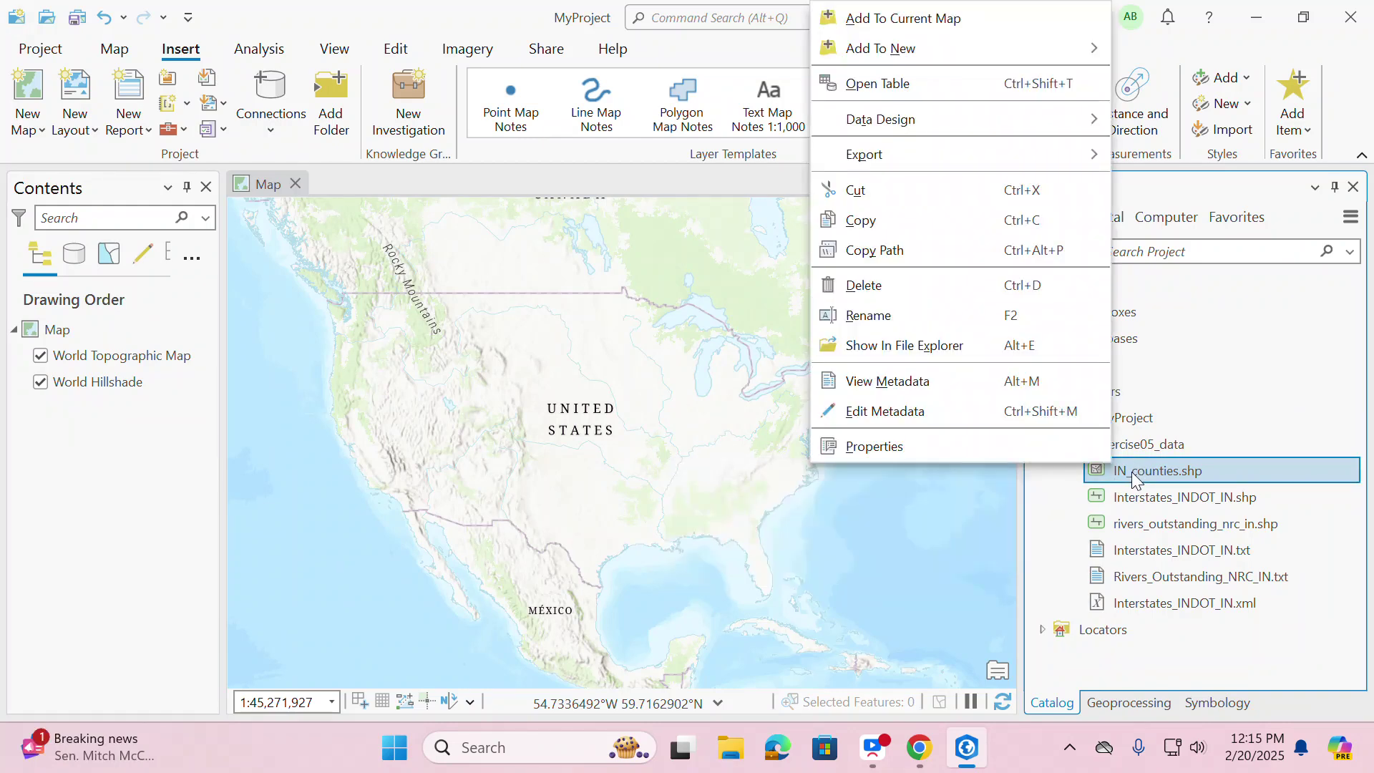
click(954, 27)
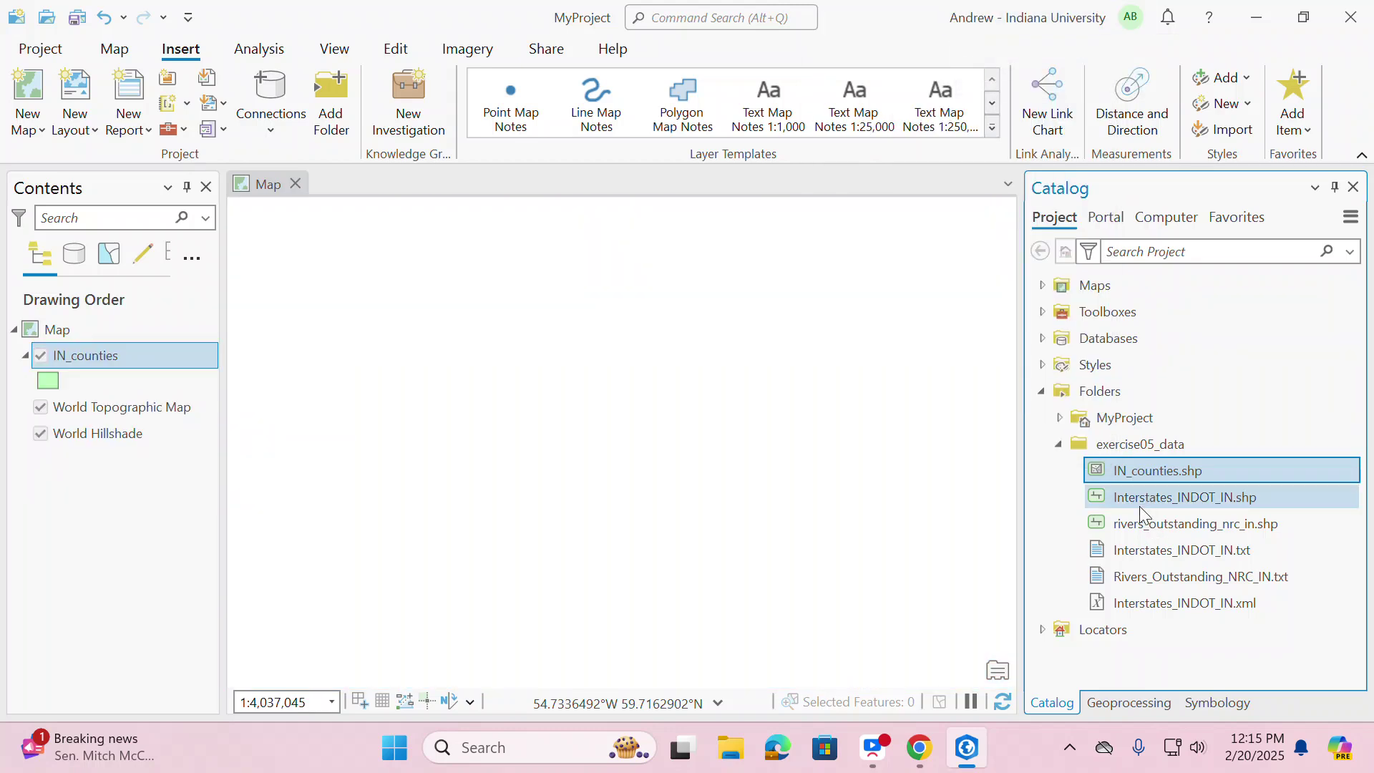
click(1136, 501)
right_click(1136, 502)
click(954, 29)
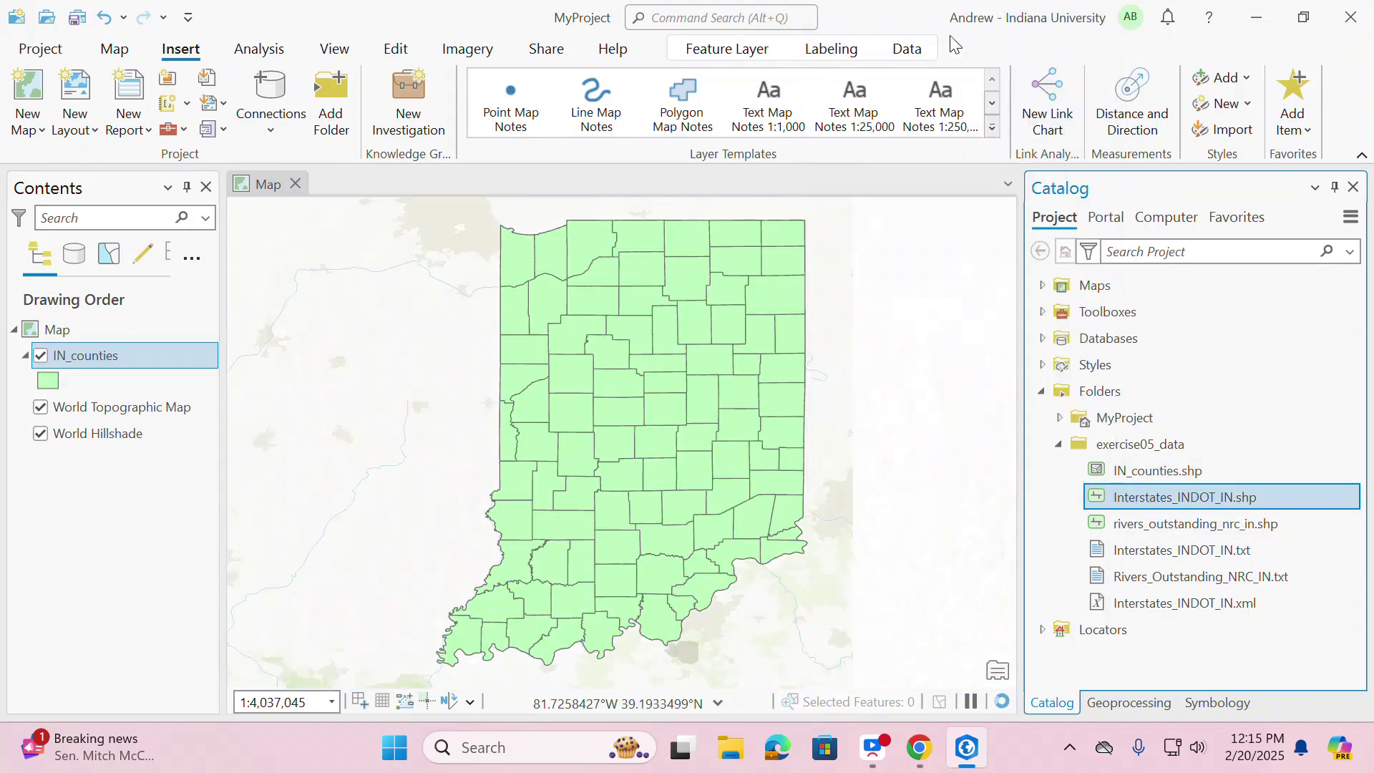
click(1150, 524)
right_click(1150, 524)
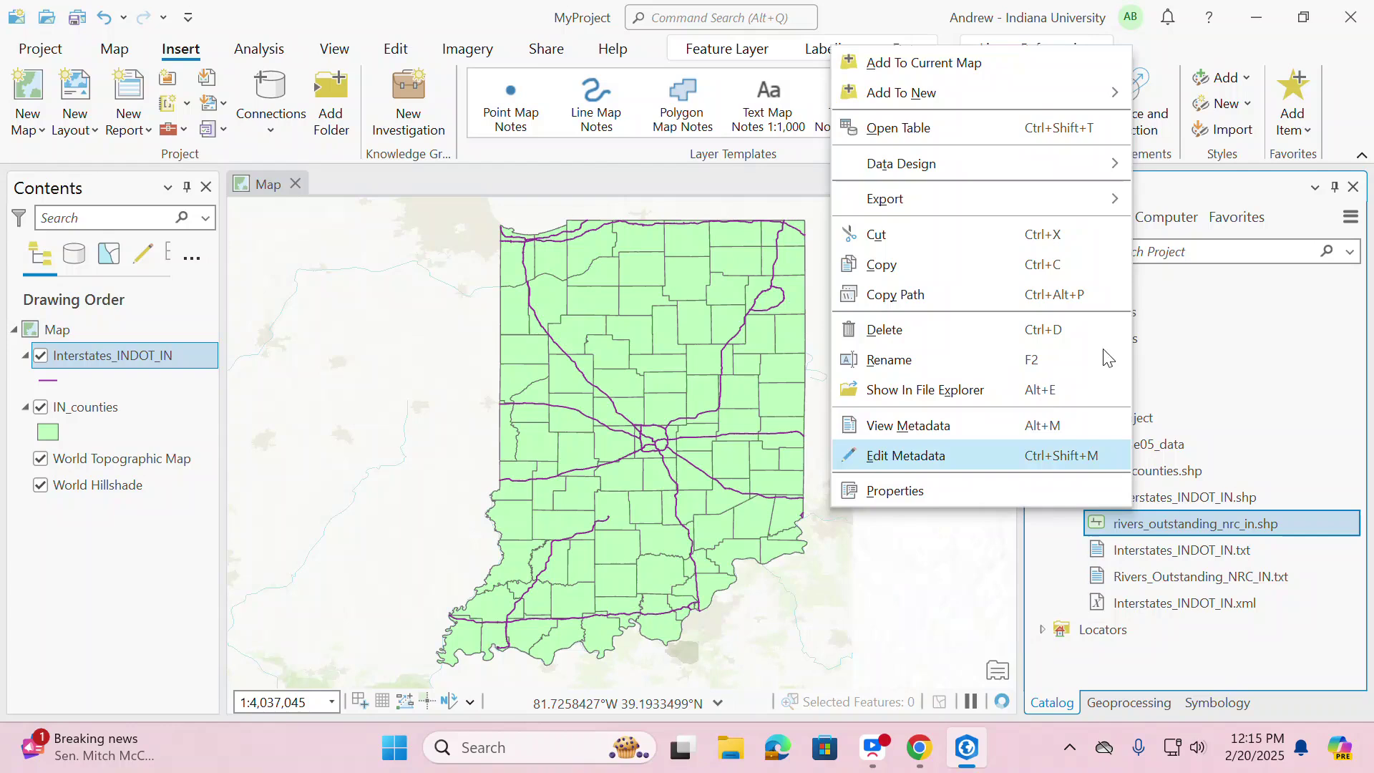
click(1003, 63)
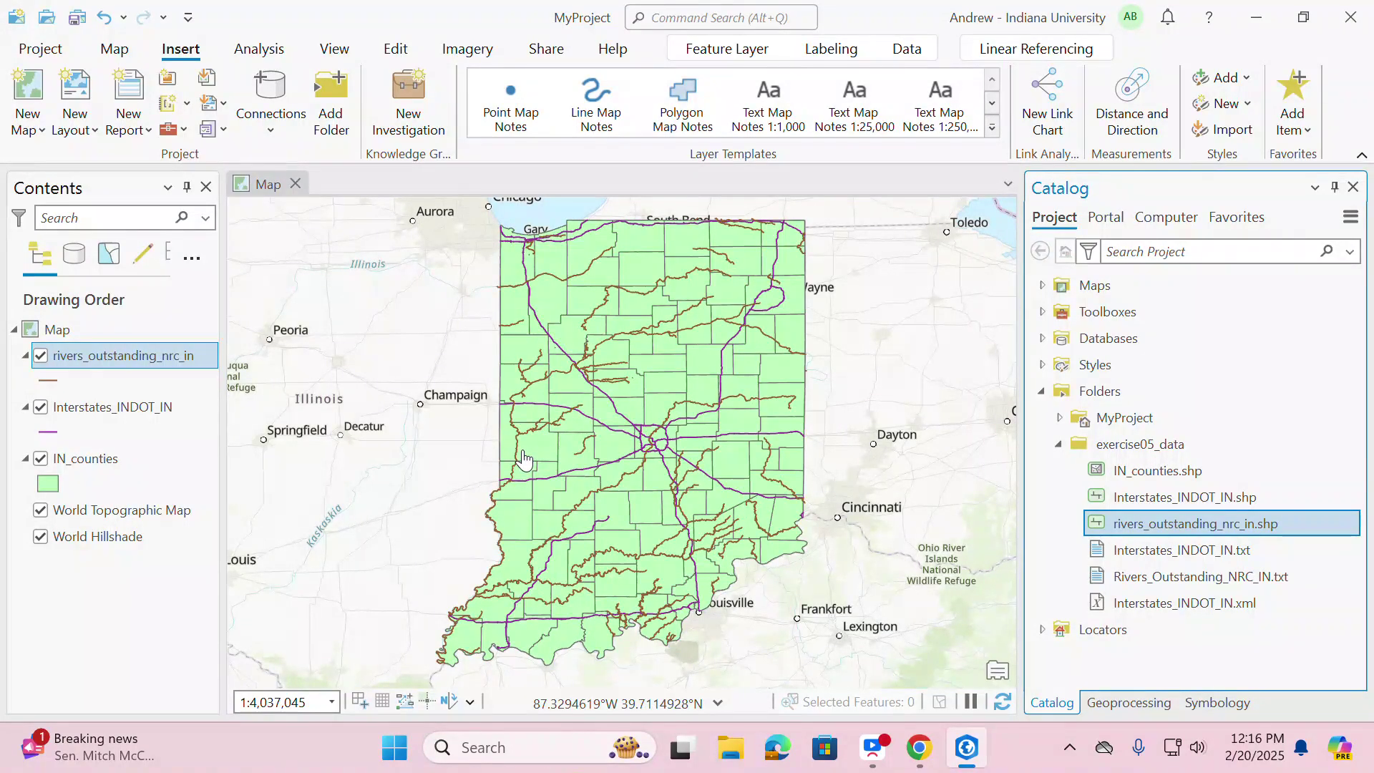
- Turn off the World Topographic Map and World Hillshade basemap layers
click(40, 511)
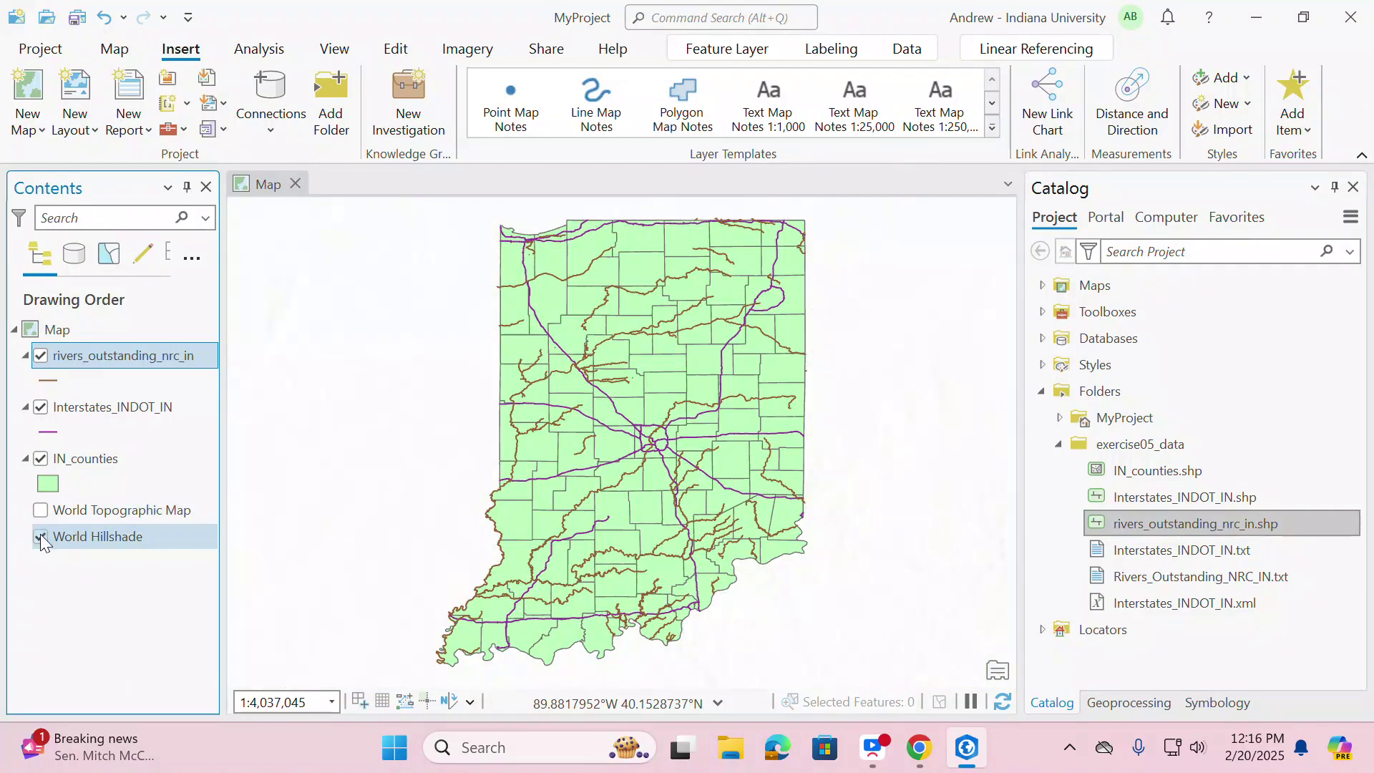
click(40, 537)
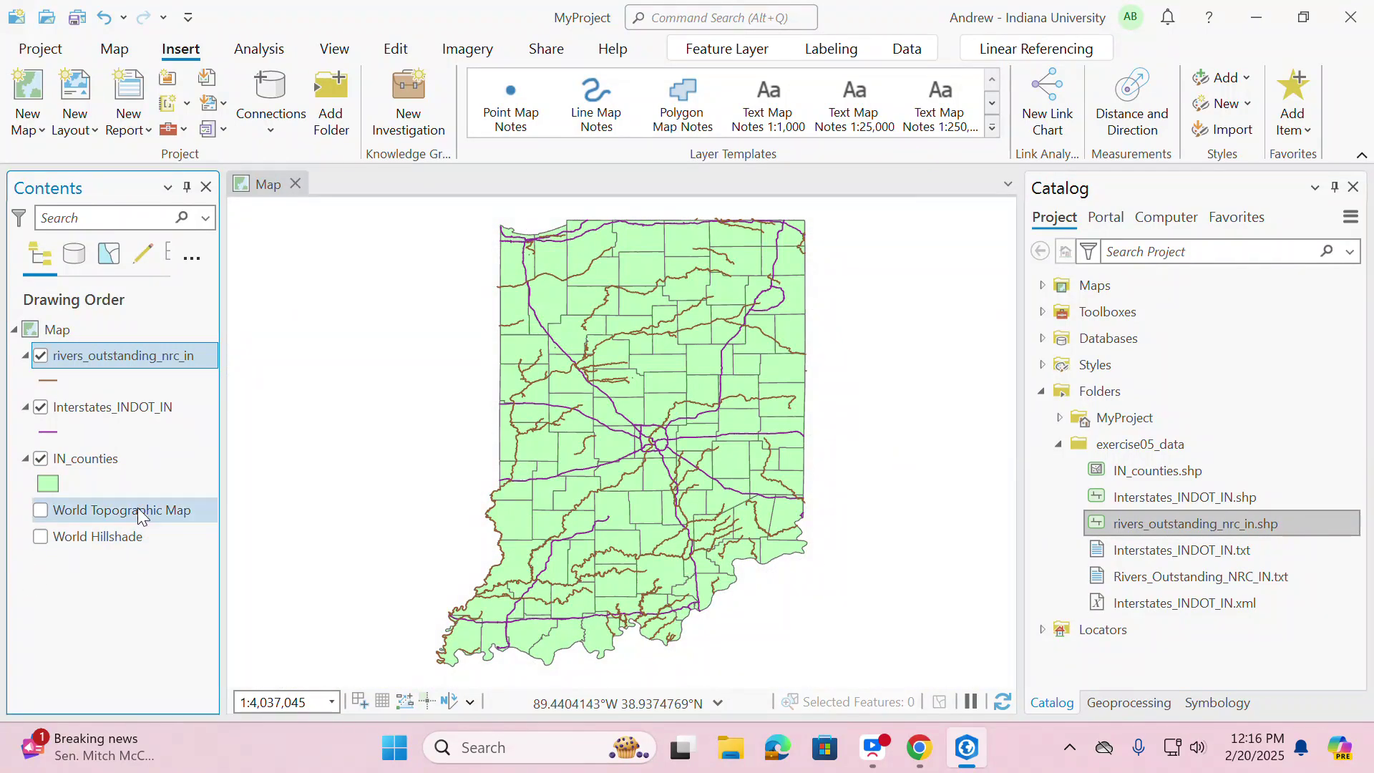
right_click(121, 513)
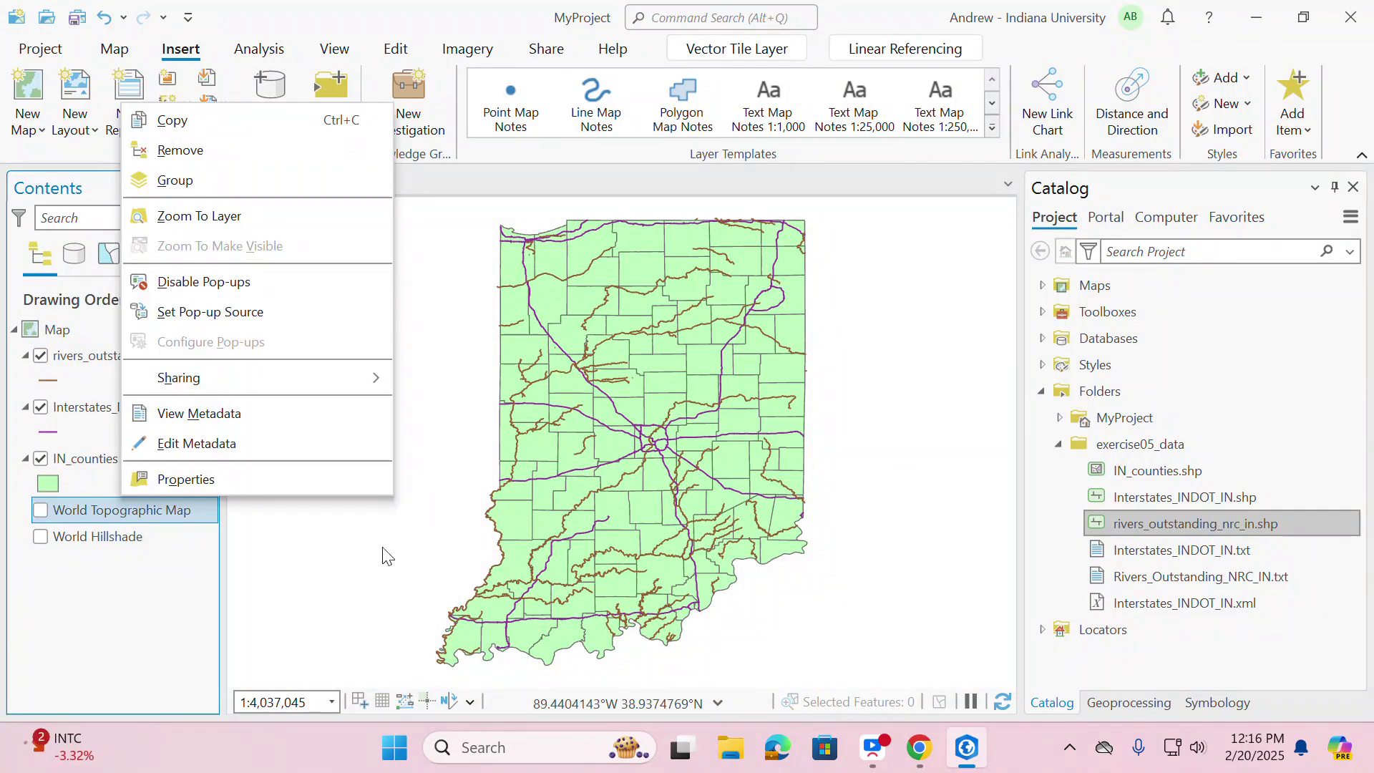
click(113, 649)
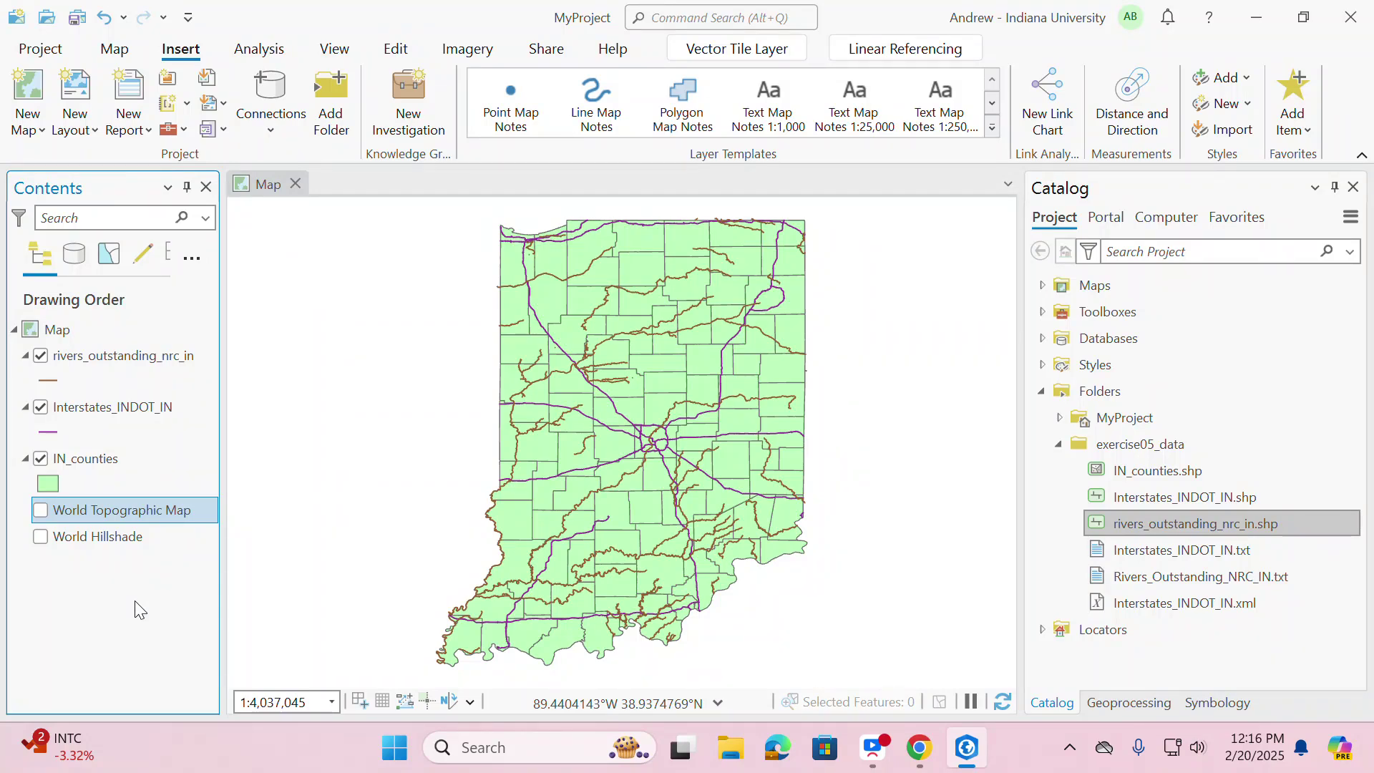
- Place the project and Chrome windows side by side and bring up the Exercise 5 mapmaking instructions in the browser
mouse_move(1301, 37)
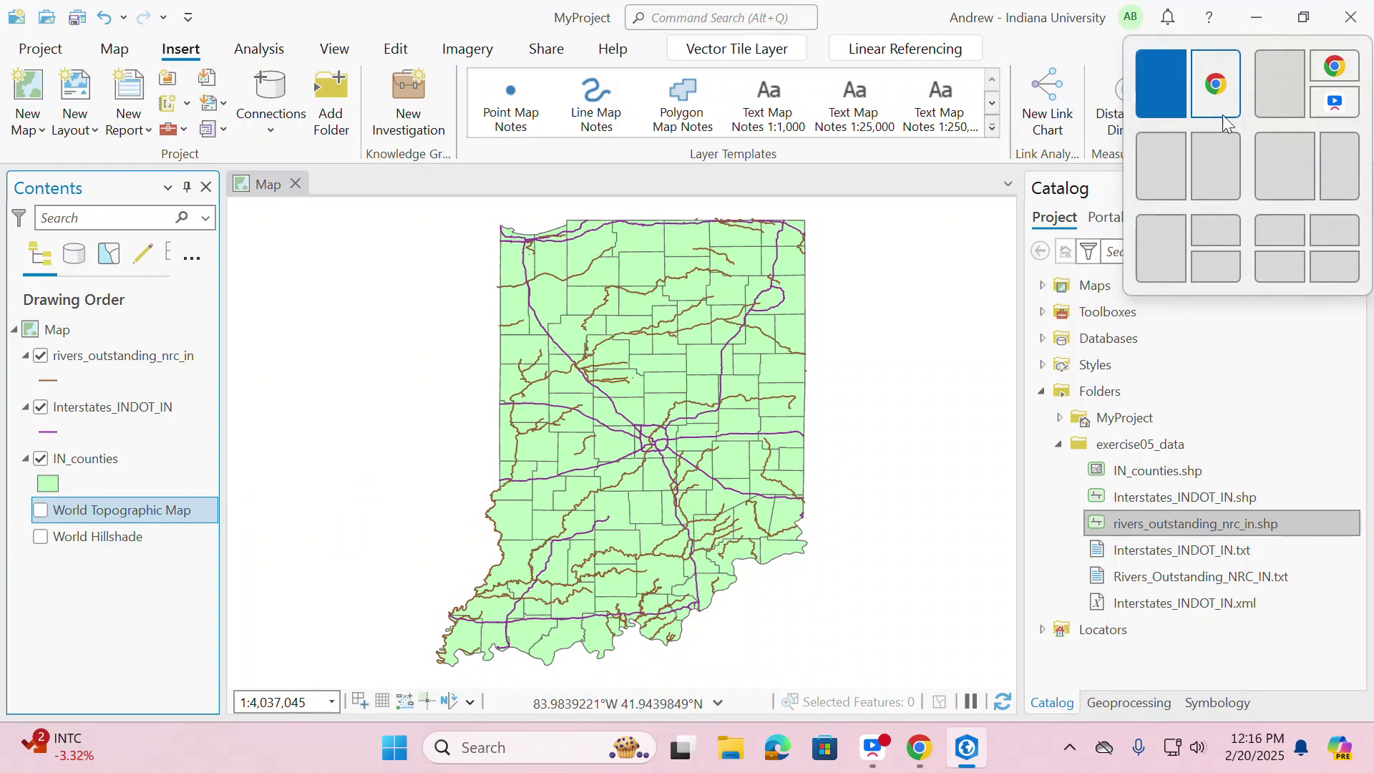
click(1279, 166)
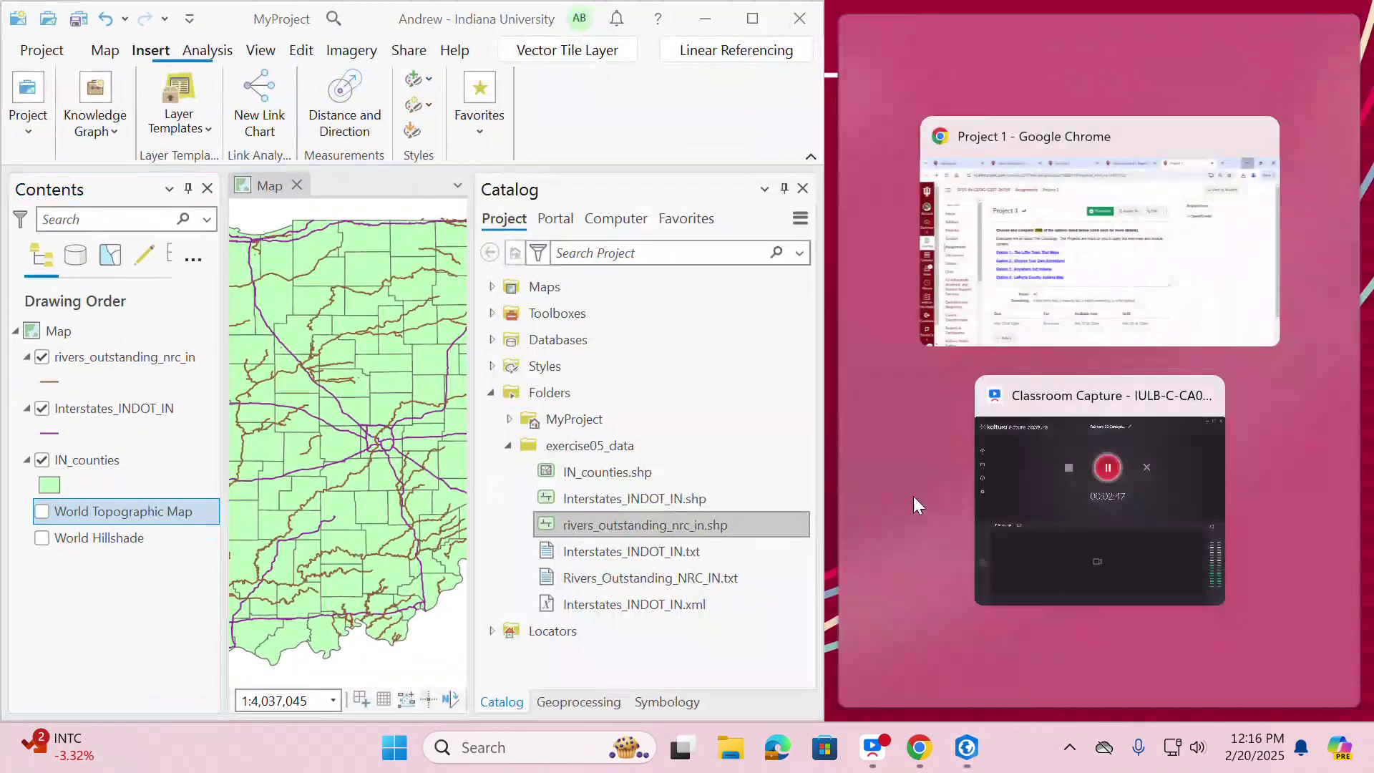
click(1047, 315)
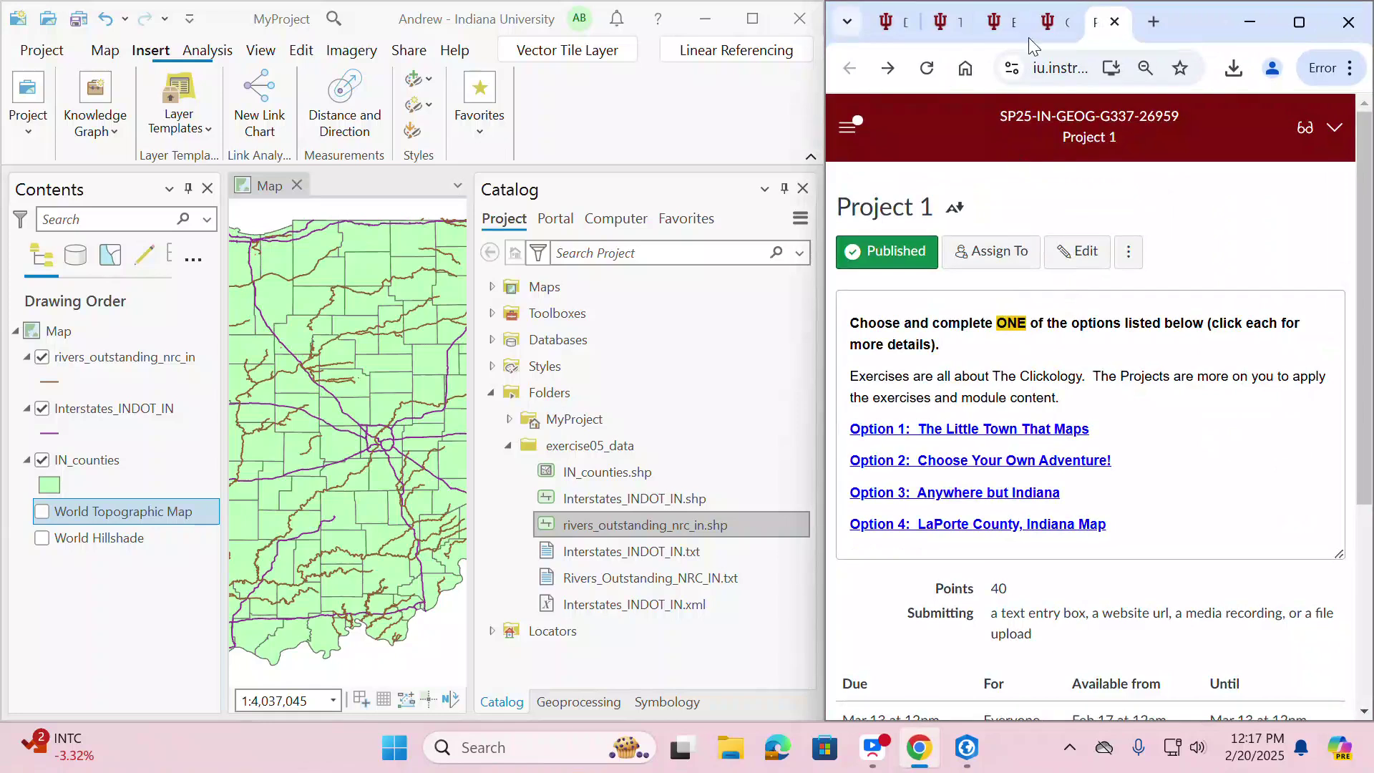
click(1056, 25)
click(1006, 28)
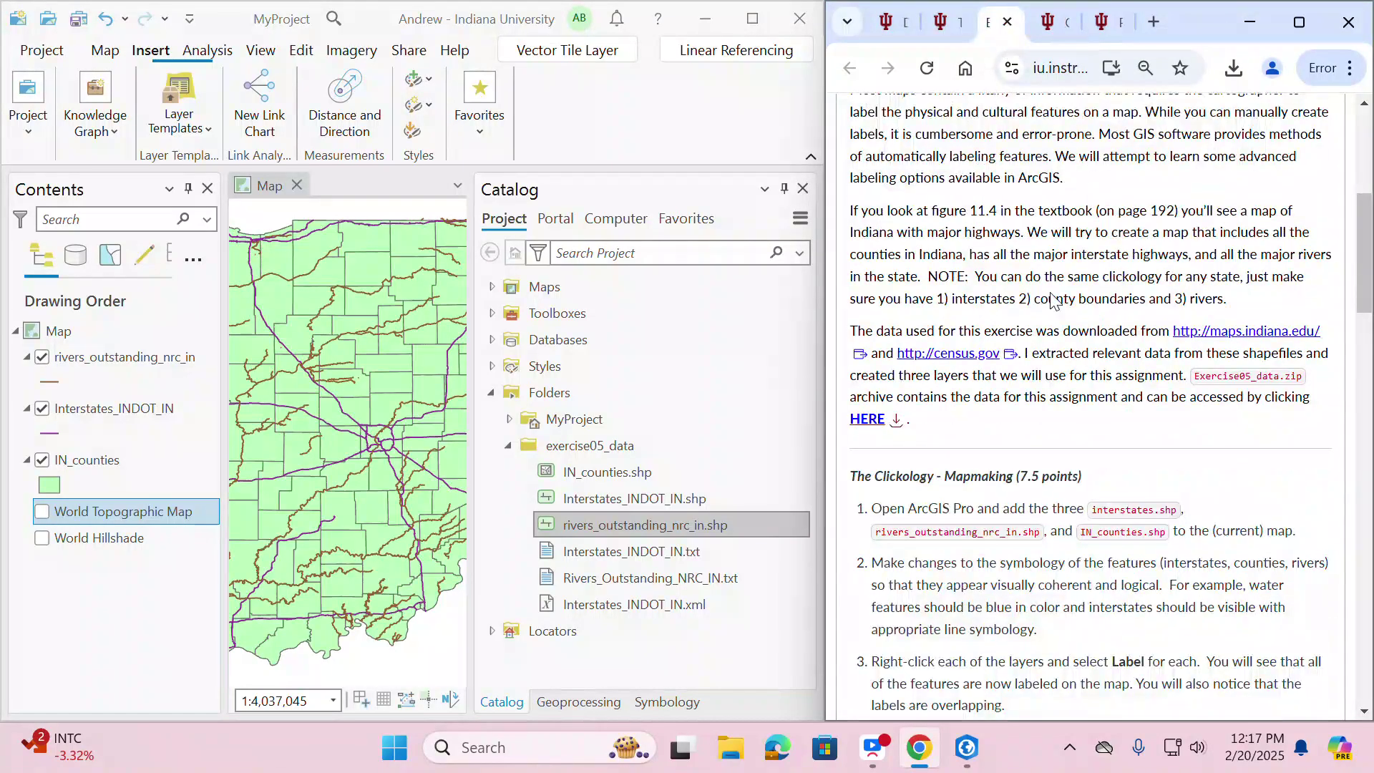
scroll(1052, 299, down, 5)
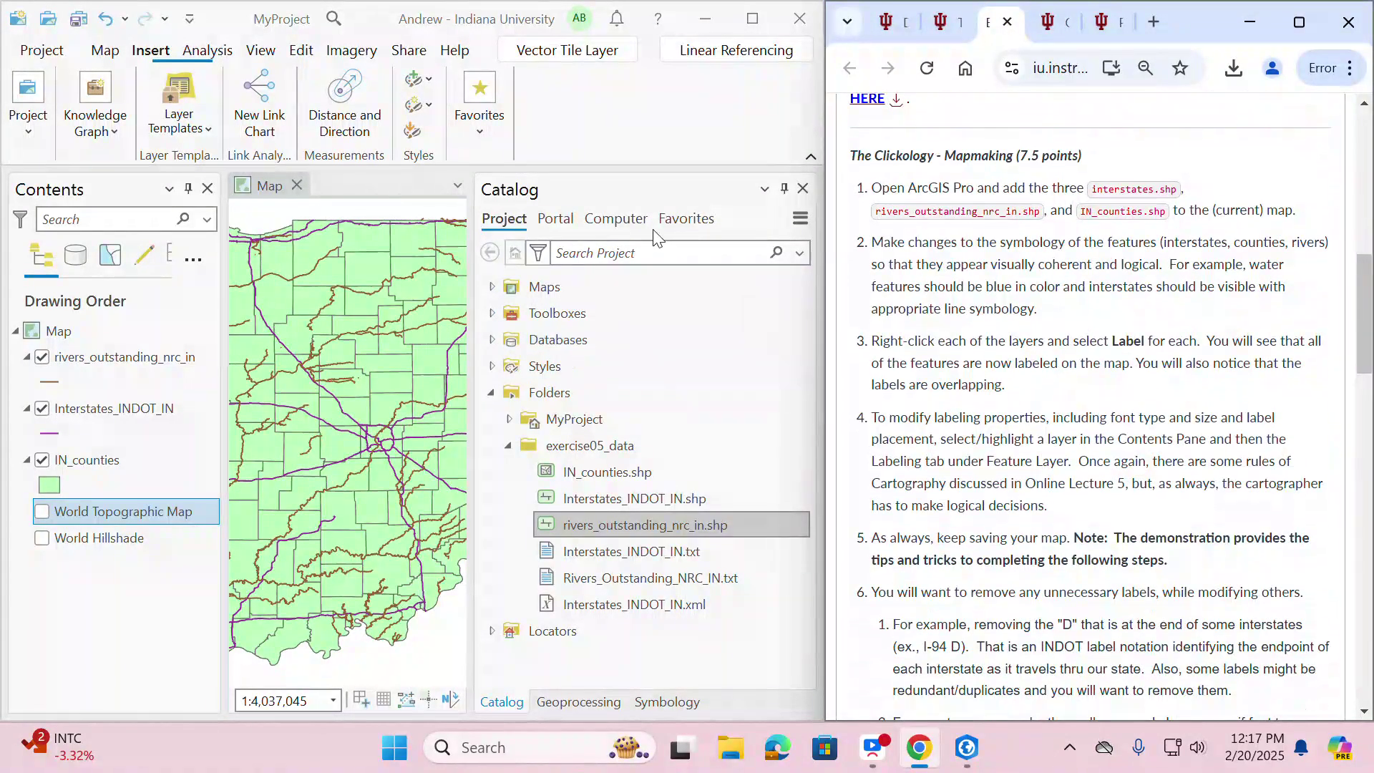
- Close the Catalog pane and narrow the Symbology pane to widen the map view
click(803, 188)
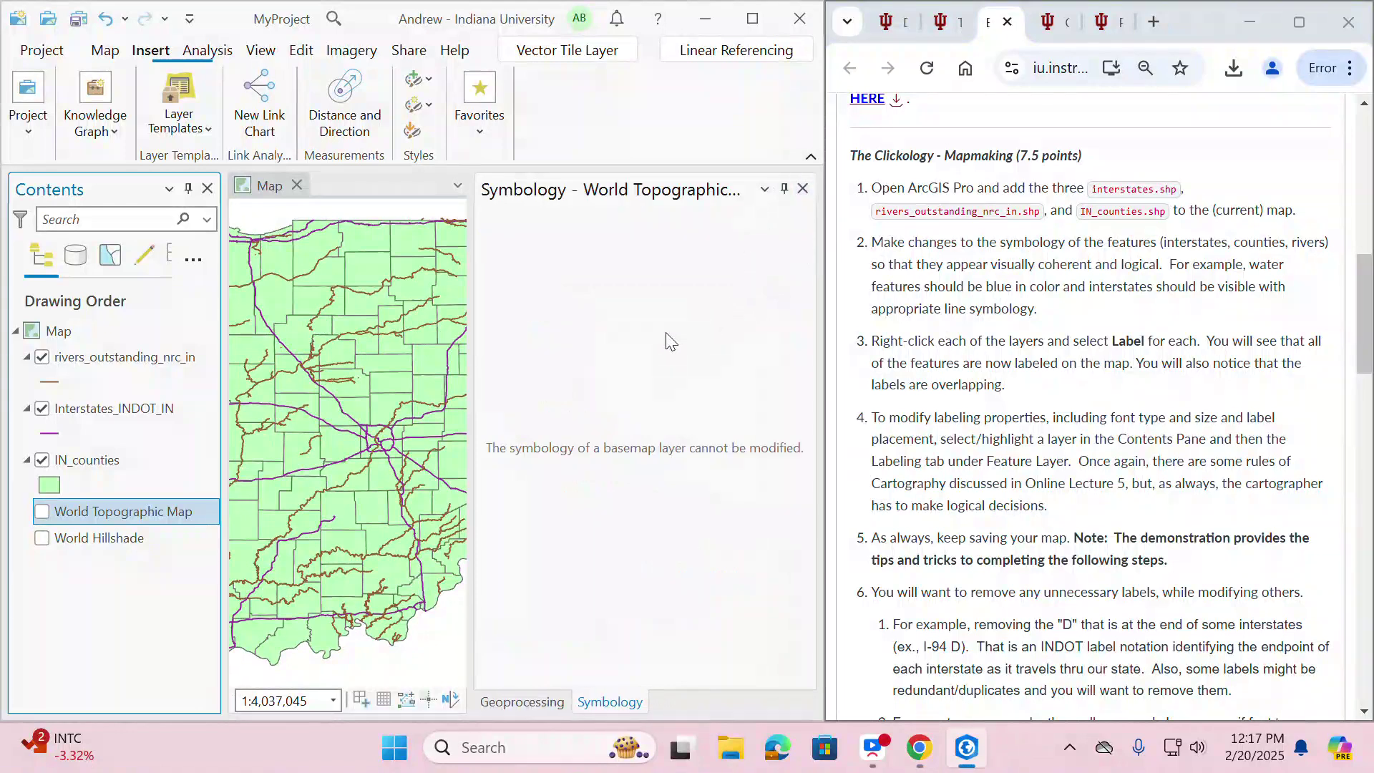
drag(469, 271, 779, 298)
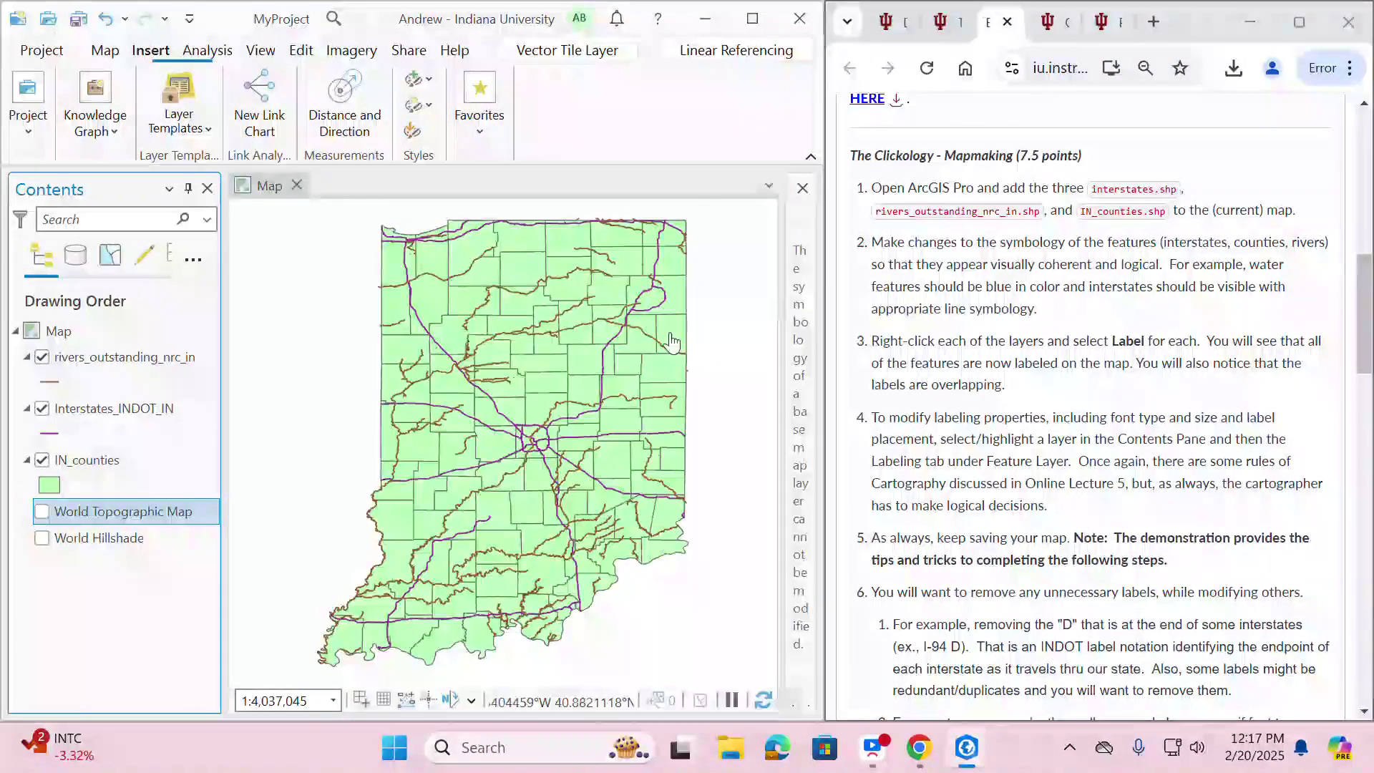
click(113, 361)
click(102, 413)
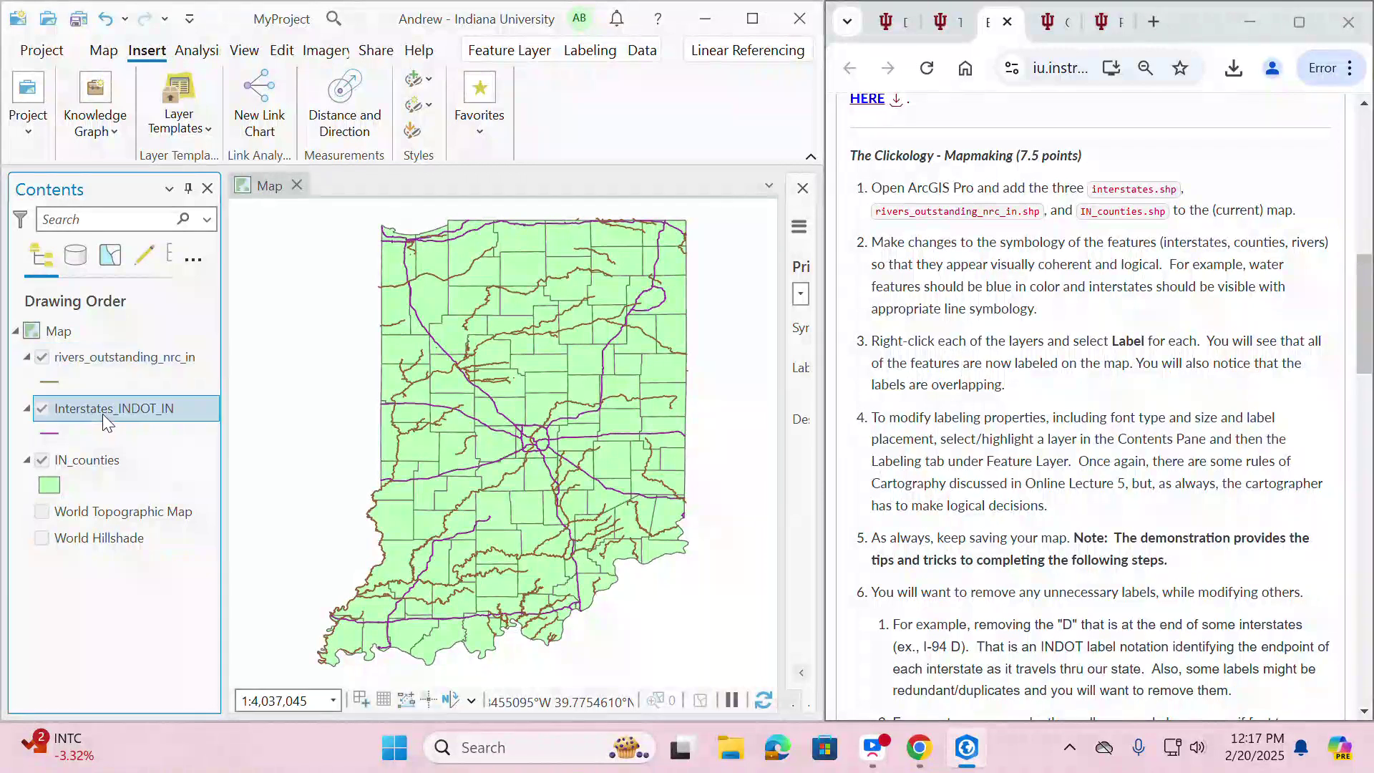
- Reorder the feature layers so rivers_outstanding_nrc_in is on top, IN_counties in the middle and Interstates_INDOT_IN beneath them
drag(100, 454, 108, 355)
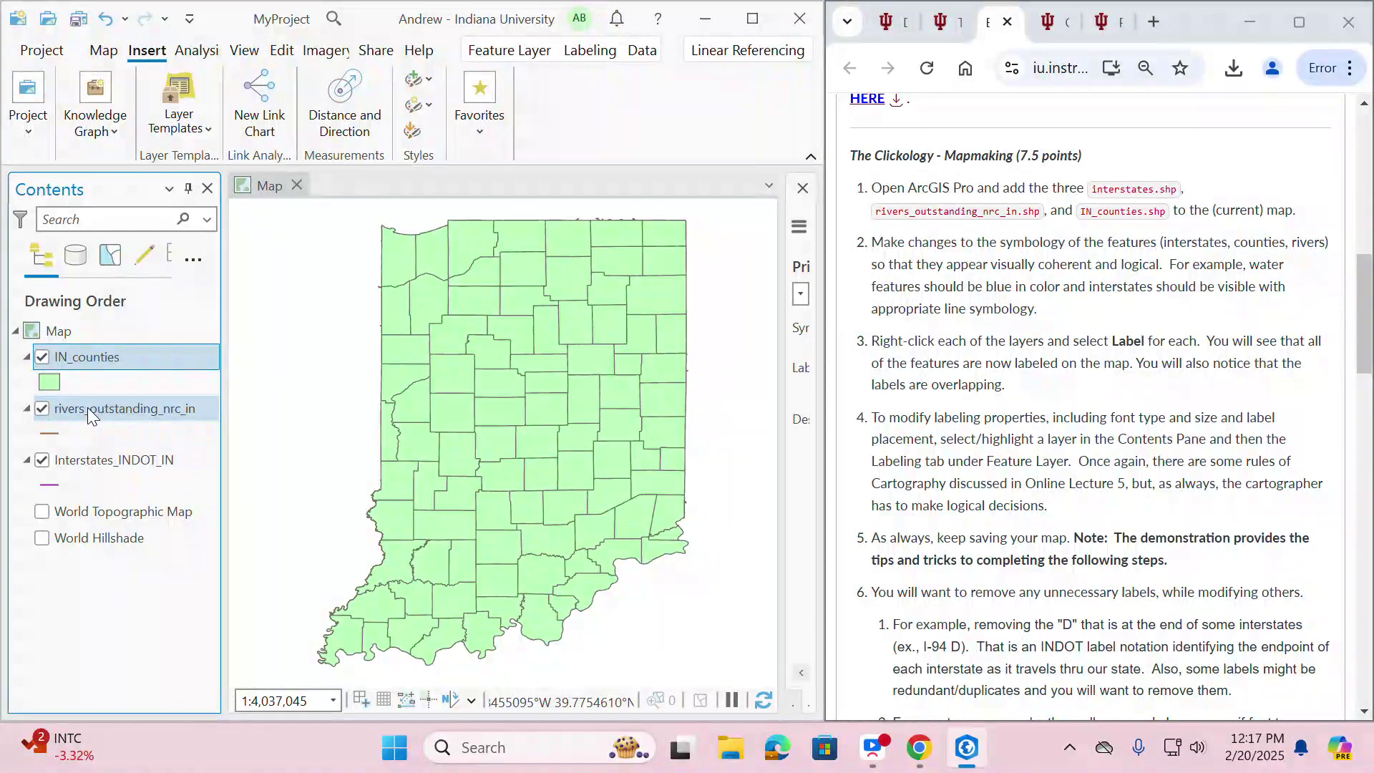
drag(87, 408, 106, 357)
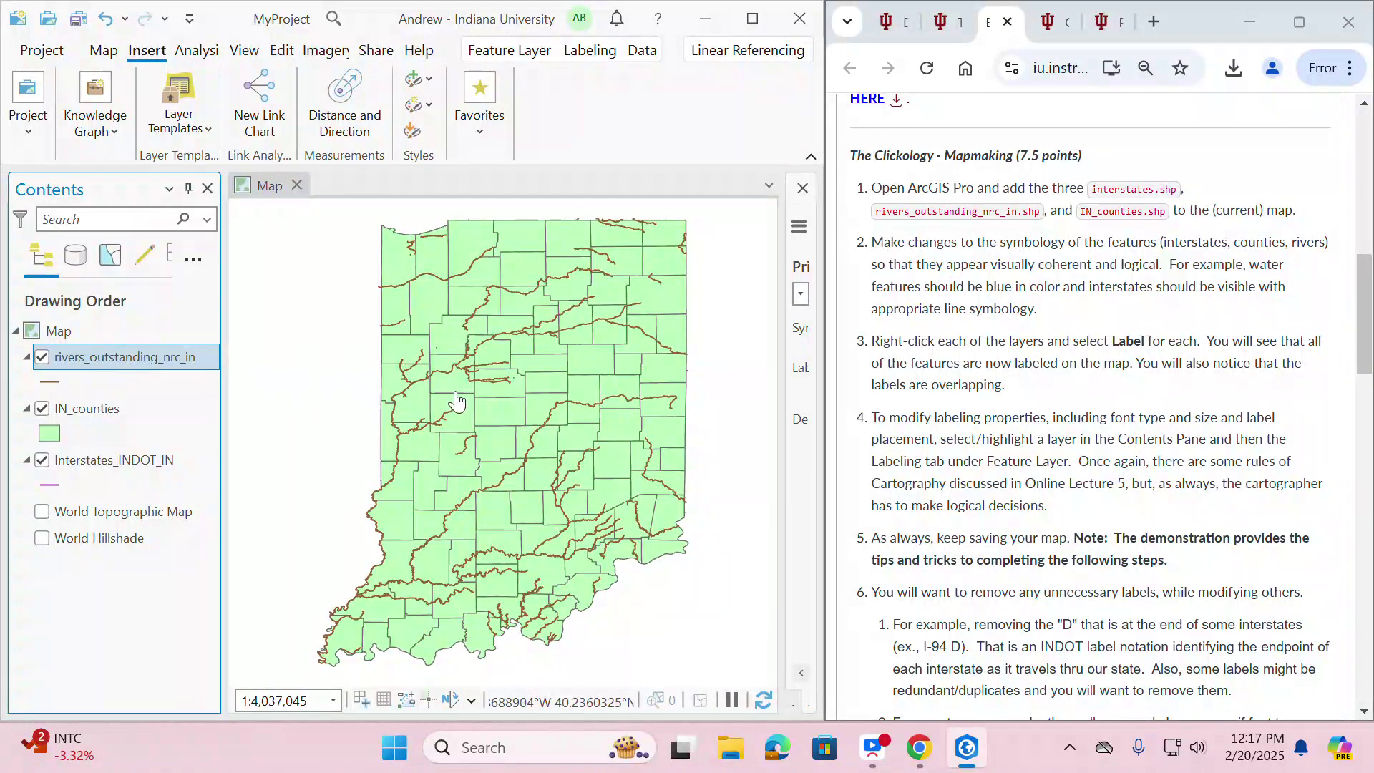
drag(57, 360, 88, 446)
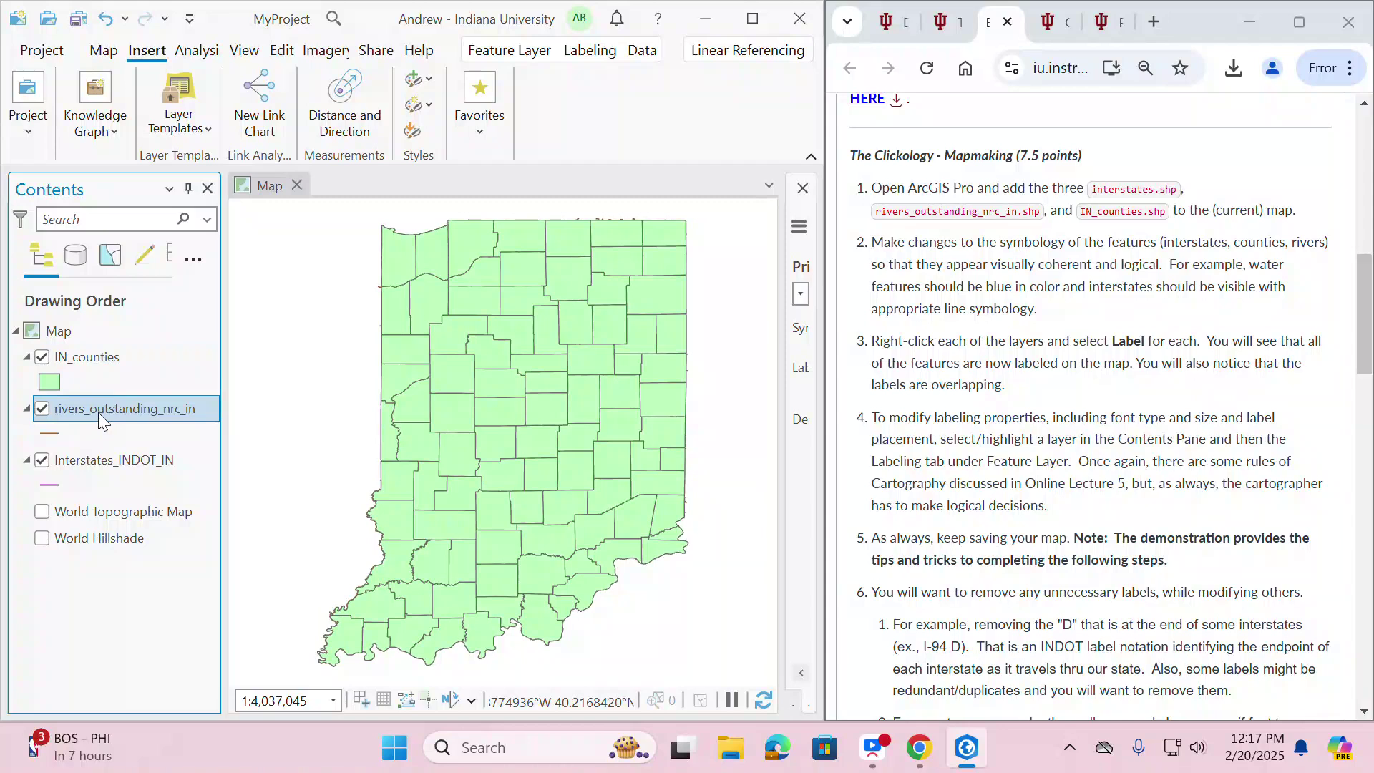
click(87, 414)
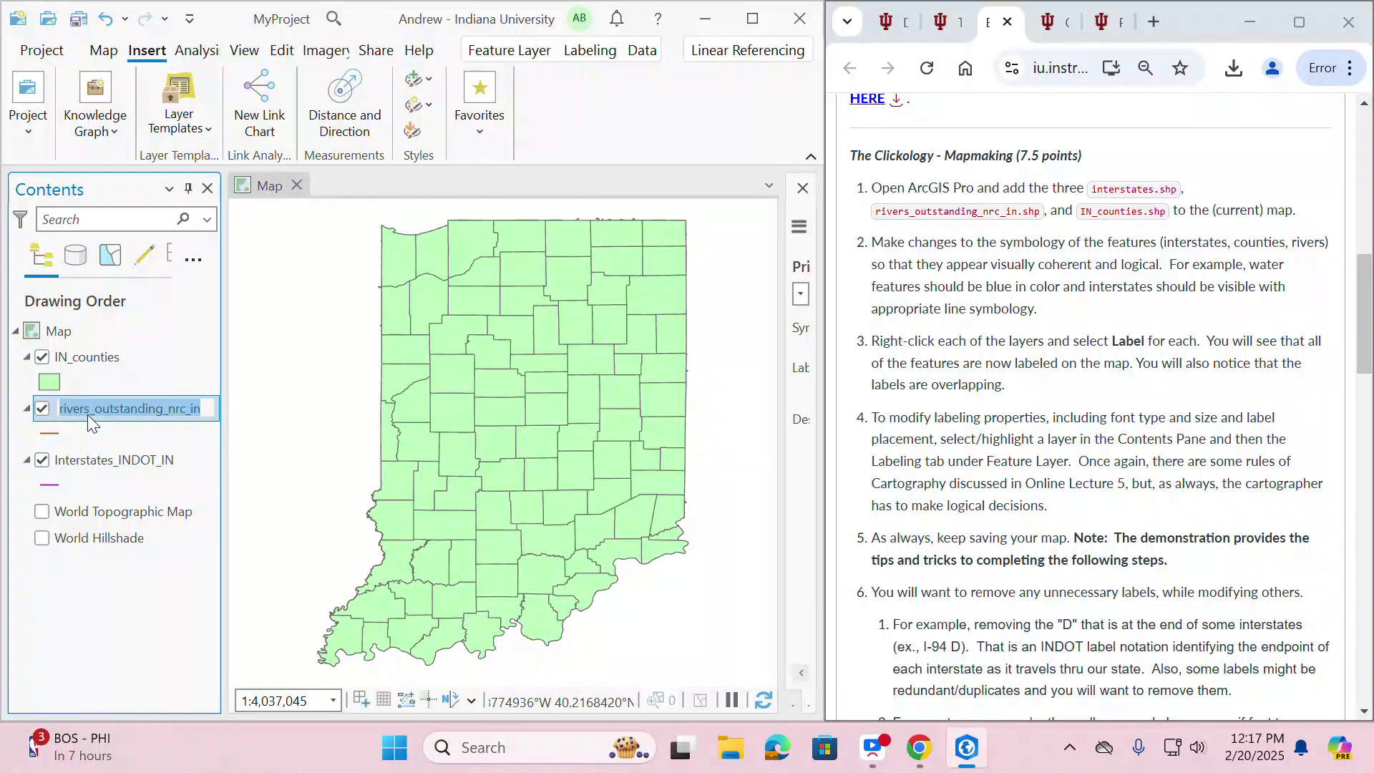
key(Escape)
mouse_move(100, 413)
mouse_down()
mouse_move(102, 342)
mouse_move(99, 429)
mouse_up()
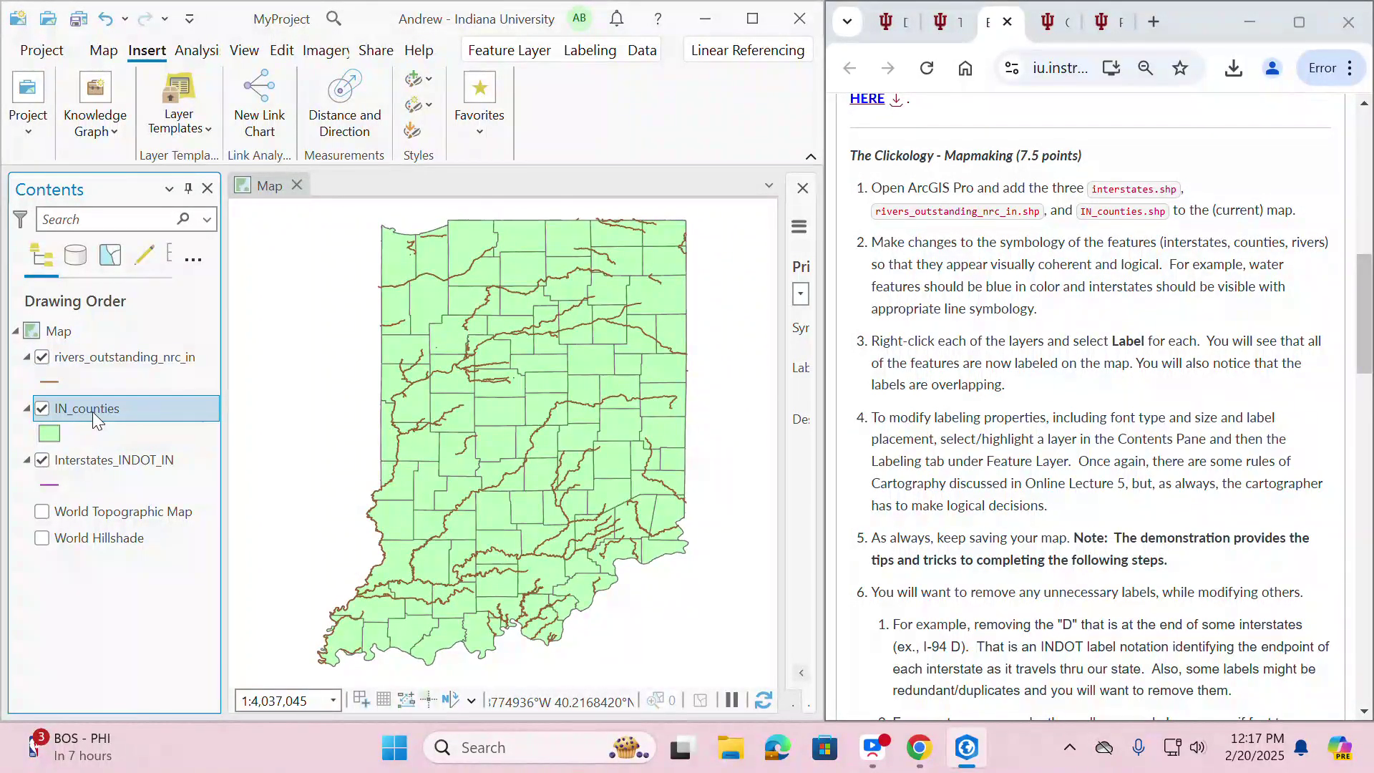
- Copy the IN_counties layer and paste the duplicate into the map
right_click(92, 411)
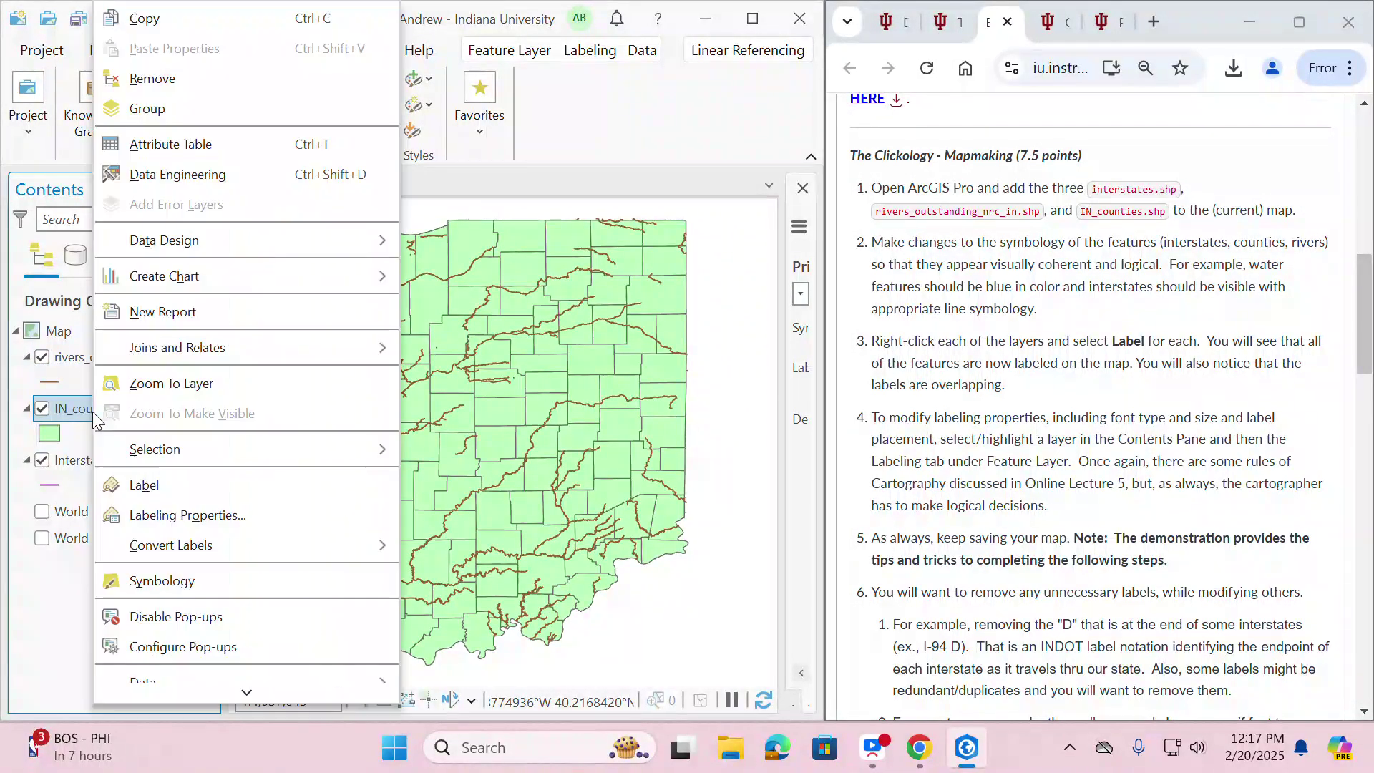
click(200, 27)
right_click(86, 336)
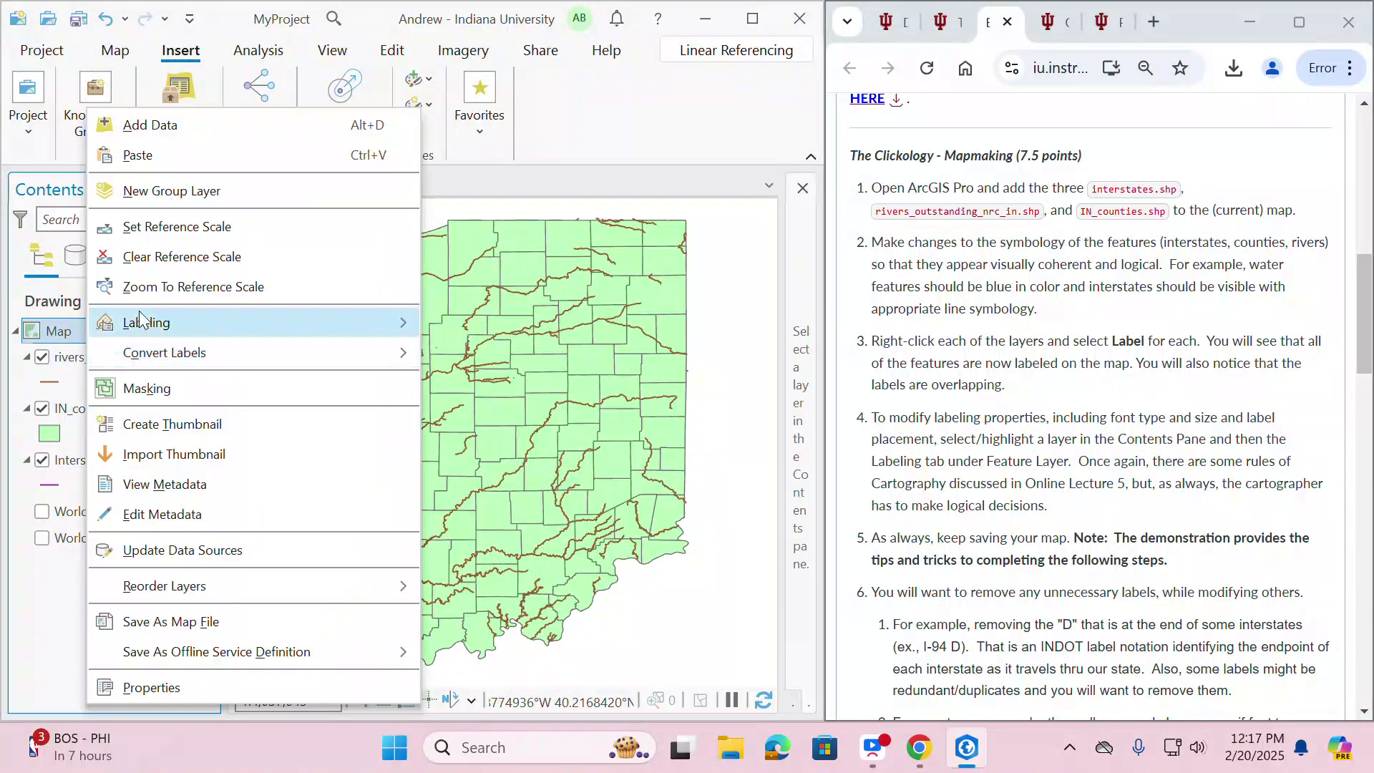
click(195, 152)
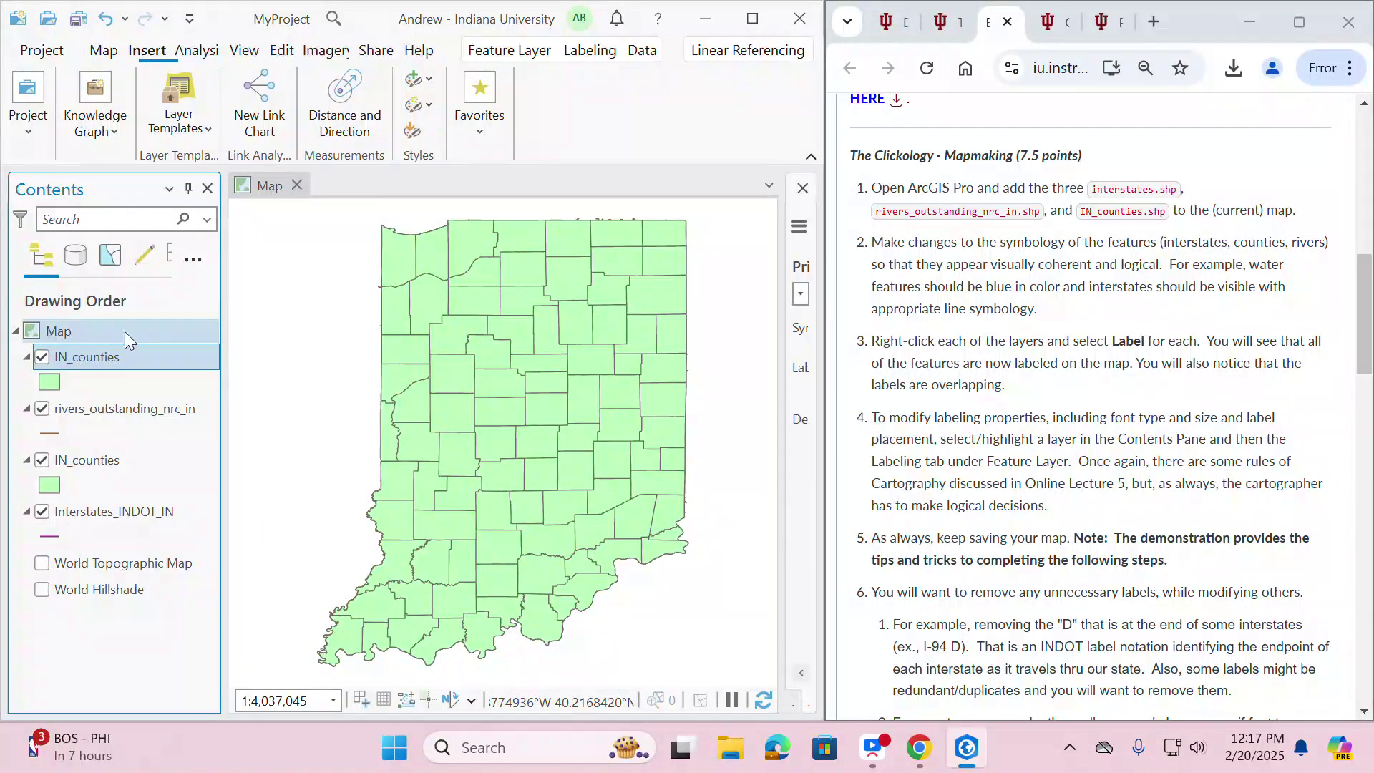
- Give the topmost IN_counties layer an unfilled black outline symbol from the gallery so the layers beneath show through
click(50, 382)
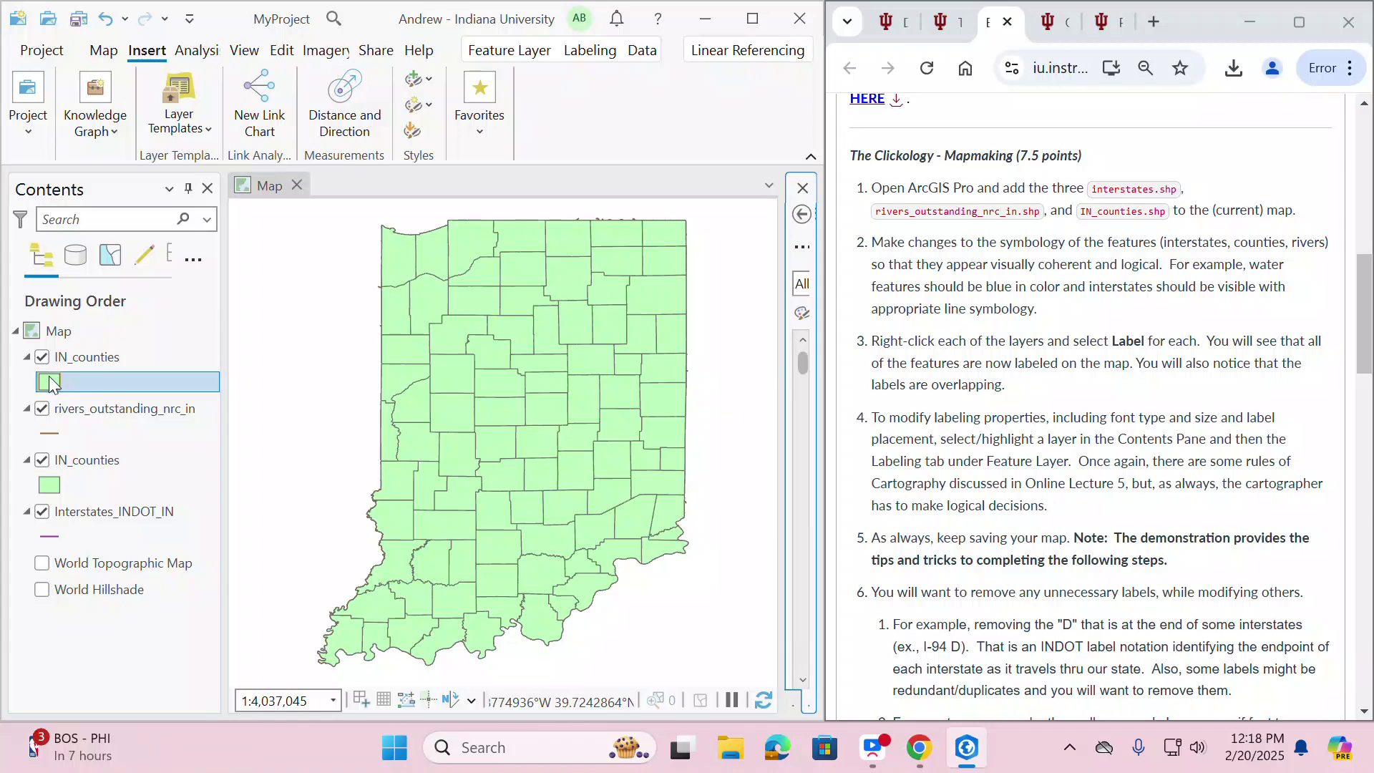
drag(826, 265, 648, 297)
click(706, 402)
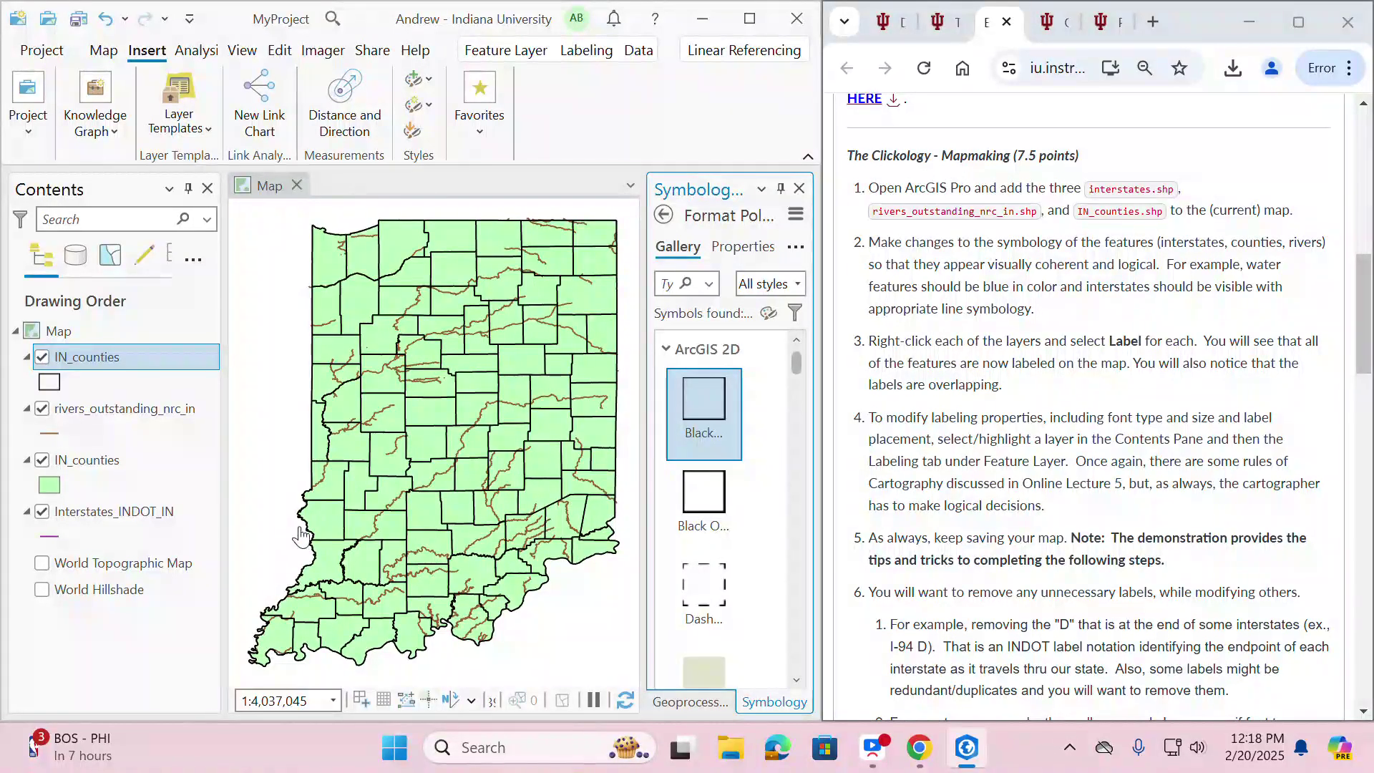
scroll(301, 536, up, 4)
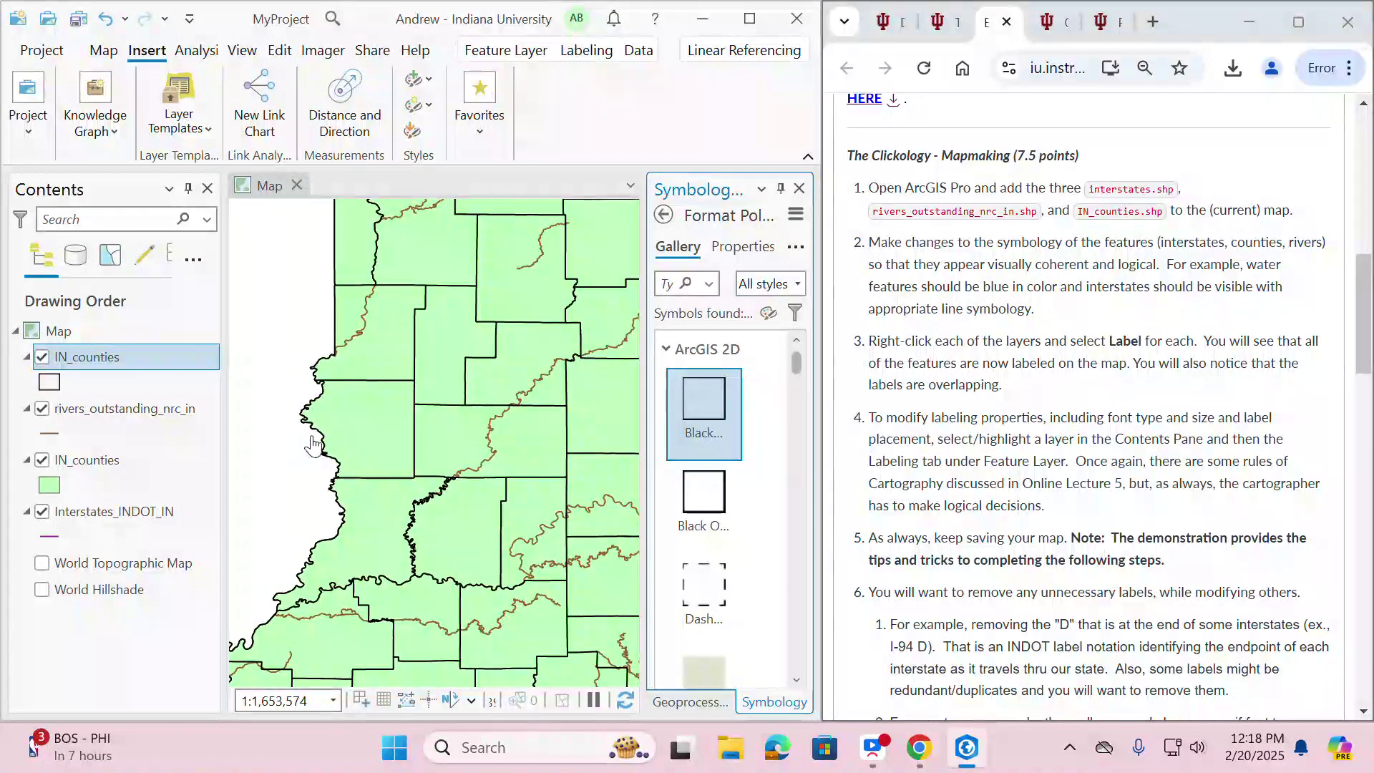
- Change the line color of the rivers_outstanding_nrc_in layer to blue and apply it
click(48, 437)
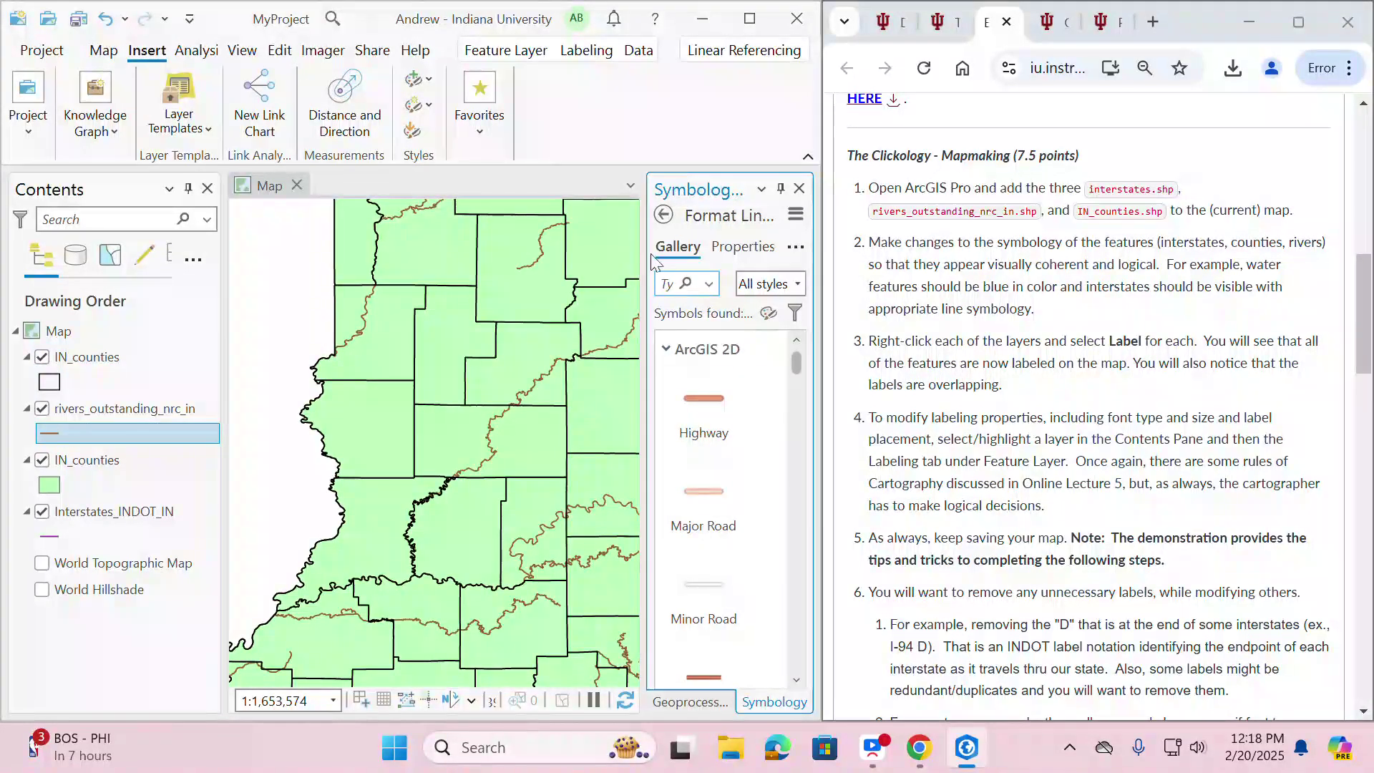
click(724, 250)
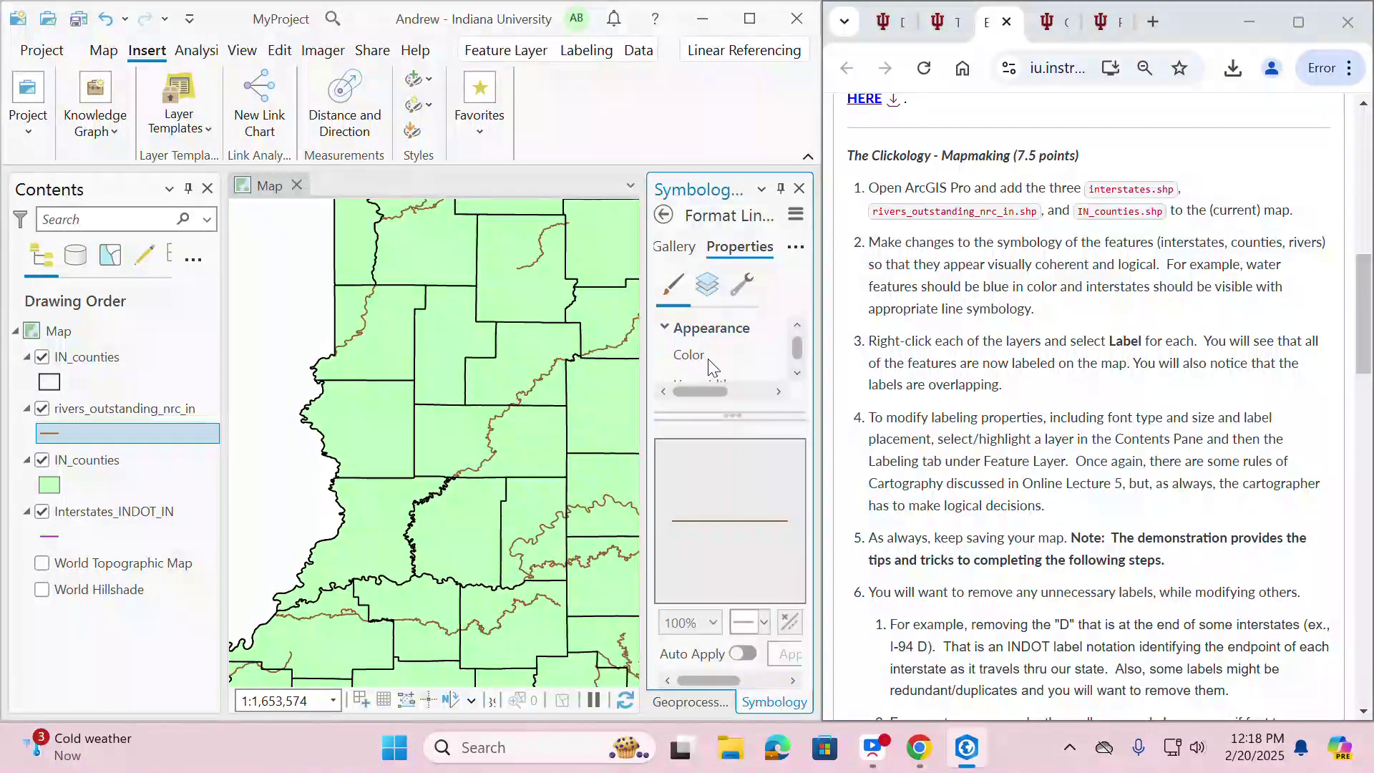
drag(711, 393, 746, 393)
click(779, 355)
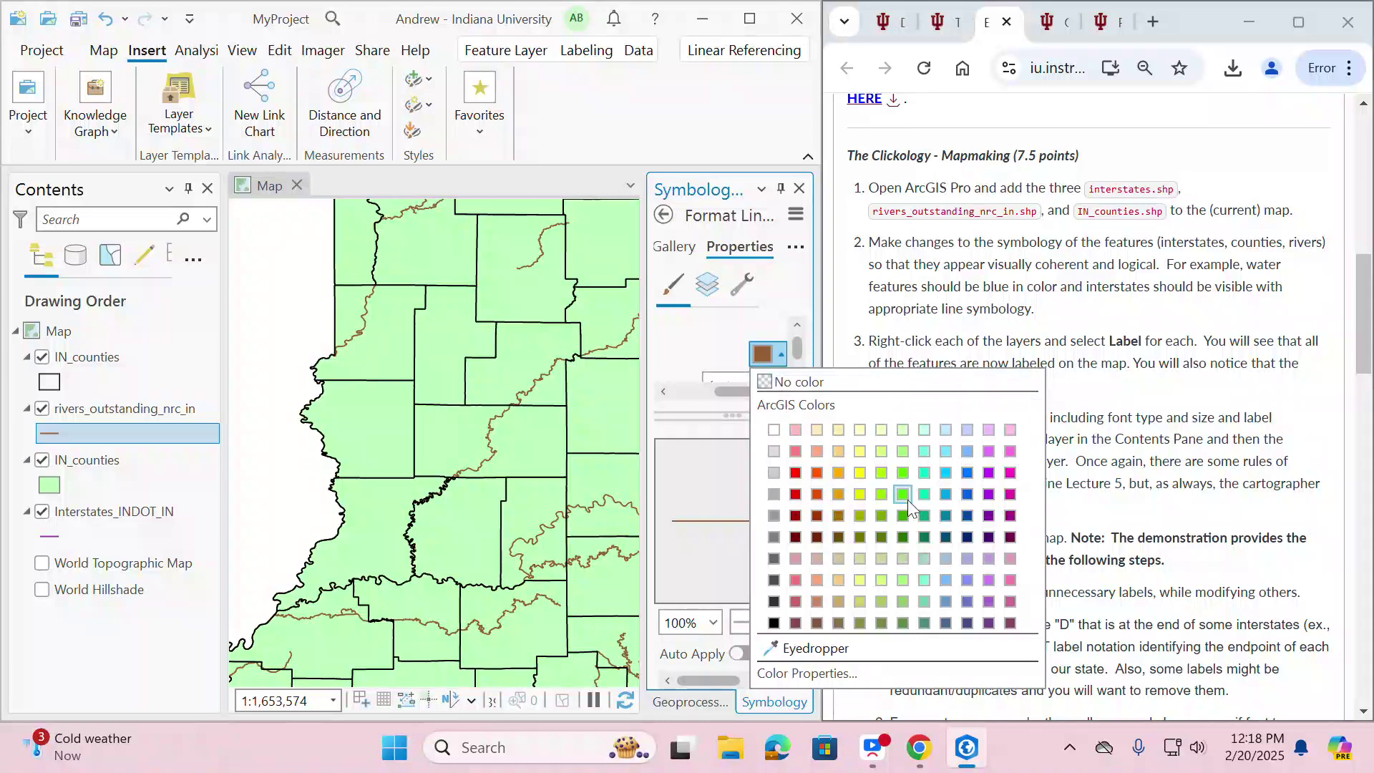
click(967, 494)
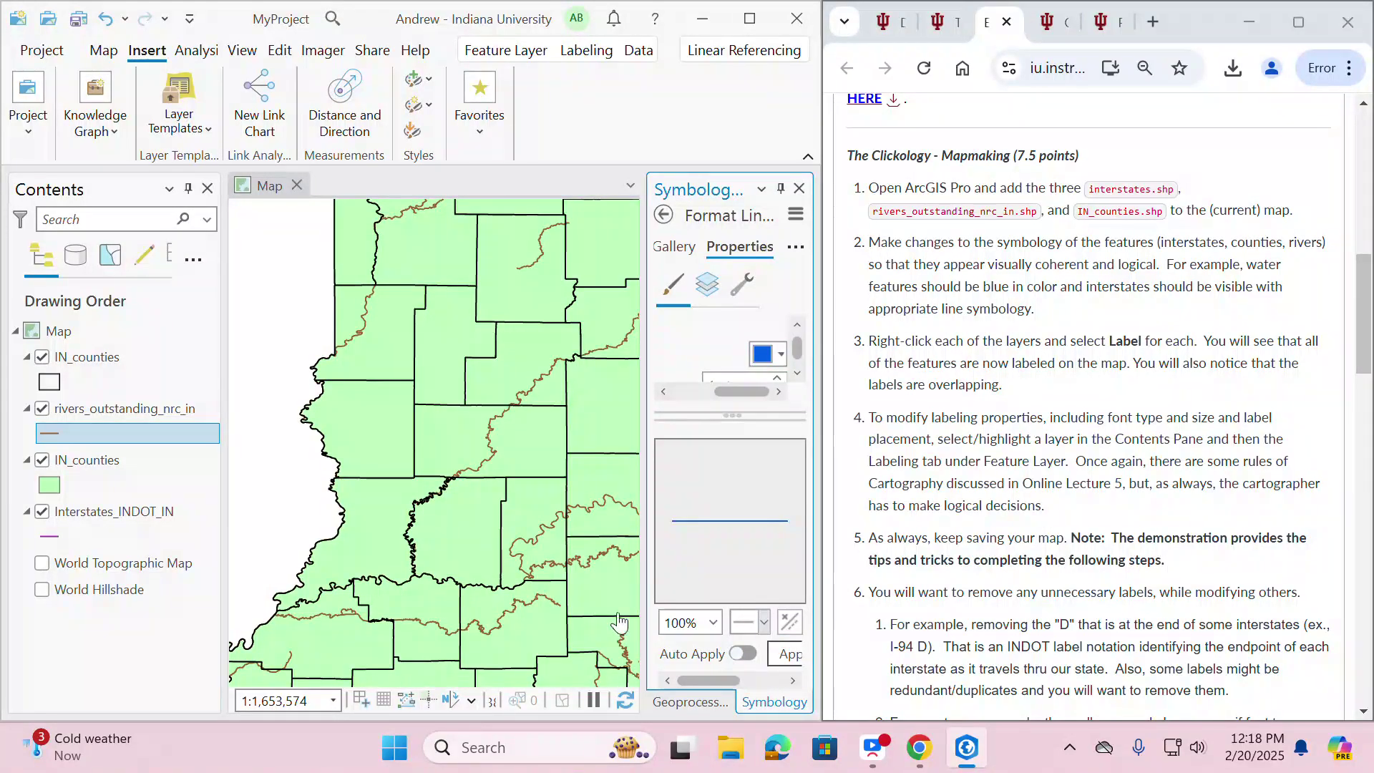
click(787, 651)
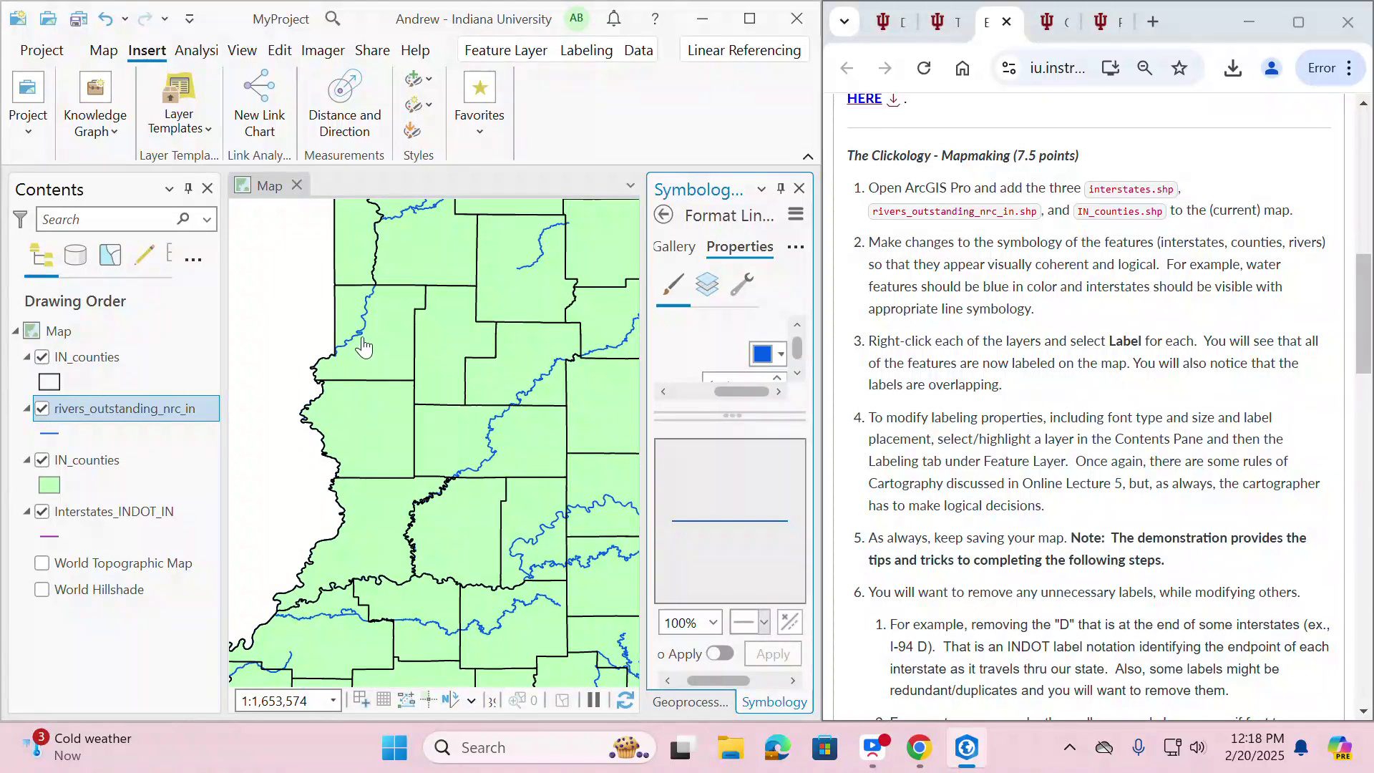
- Try the rivers layer above the outlined IN_counties layer, and return the outlined counties to the top of the drawing order
scroll(348, 371, up, 2)
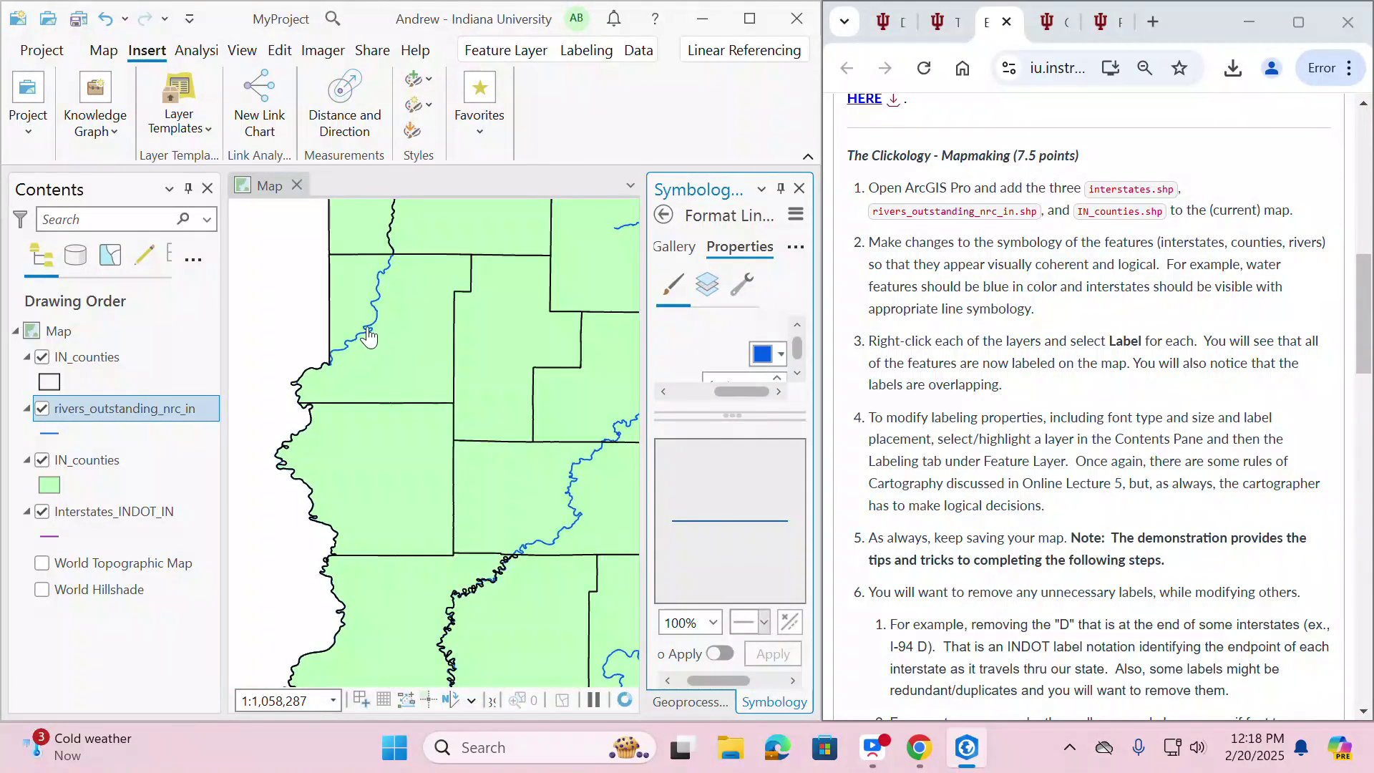
drag(107, 411, 104, 355)
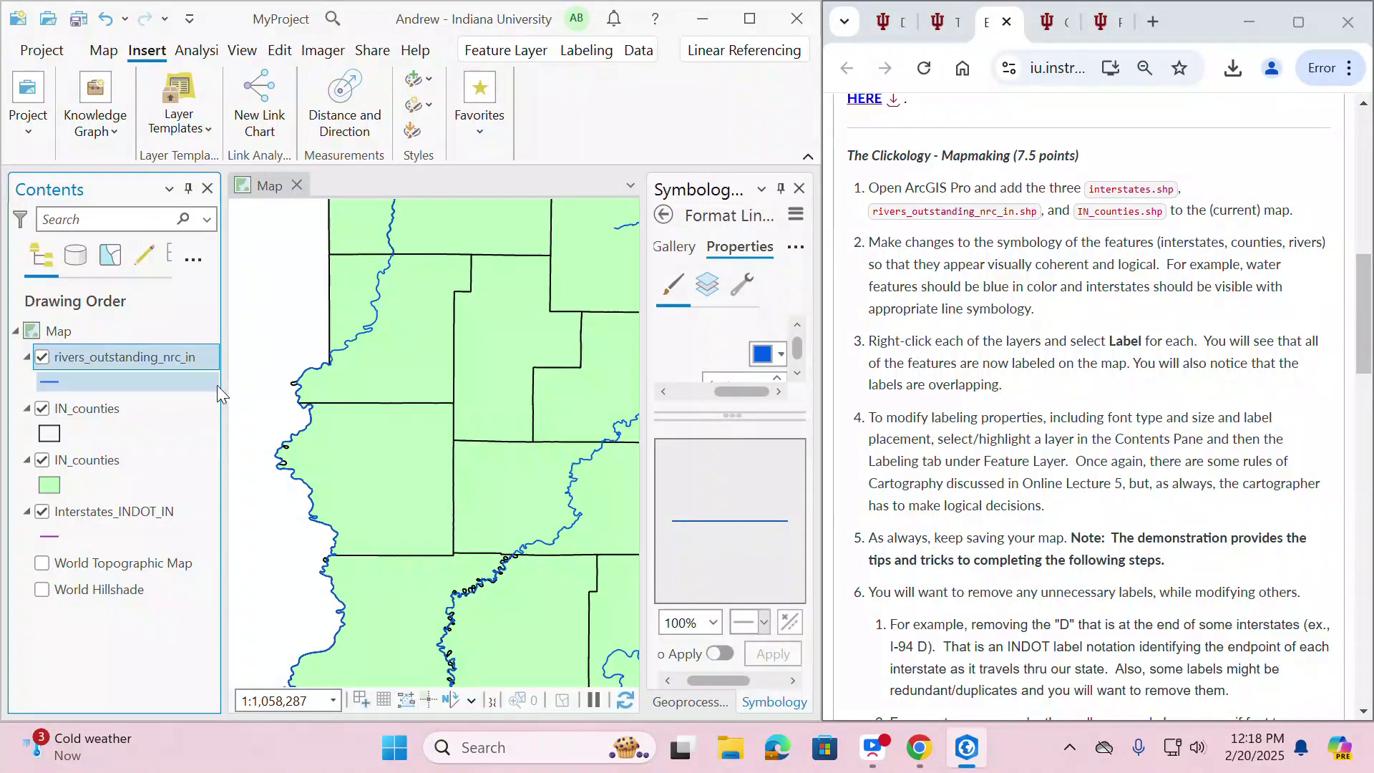
click(140, 415)
drag(140, 416, 142, 361)
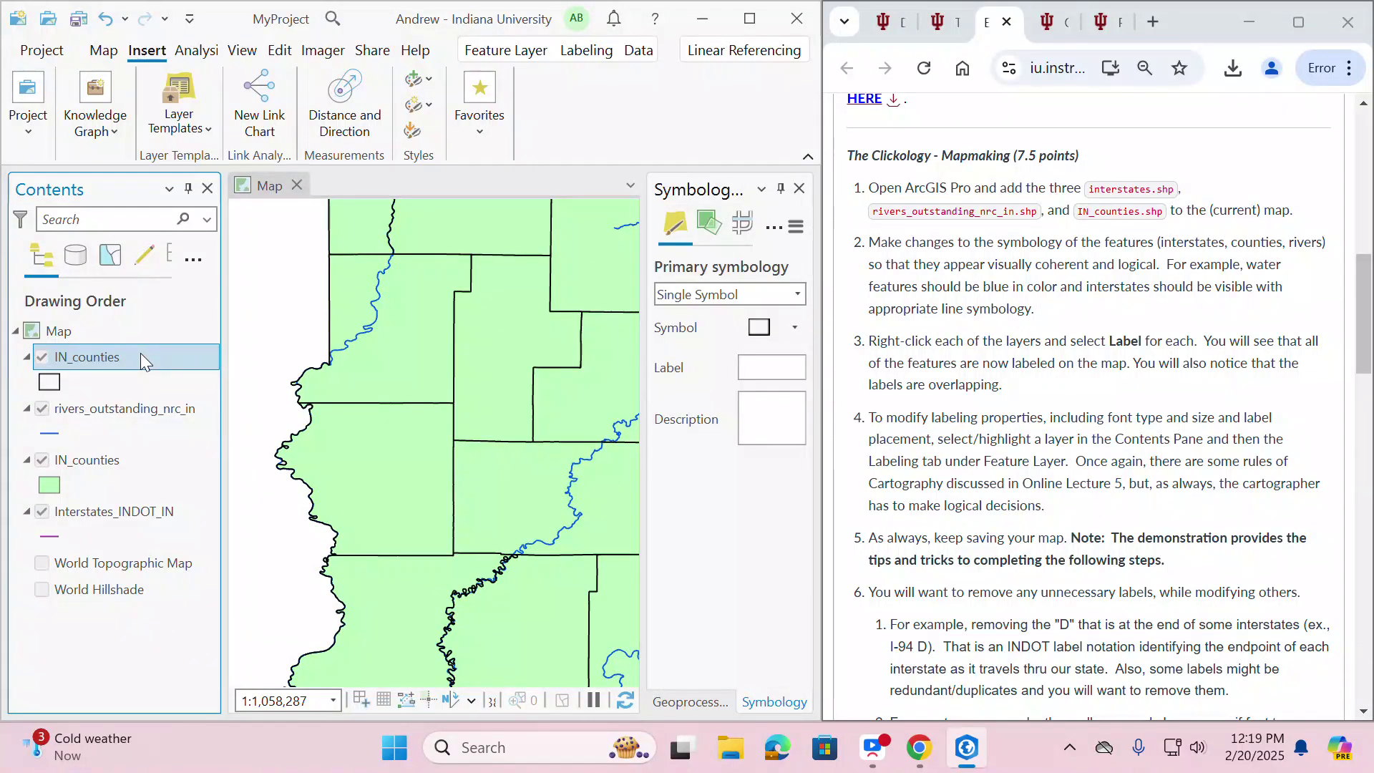
- Move the Interstates_INDOT_IN layer up between the outlined IN_counties layer and the rivers layer
scroll(443, 476, down, 5)
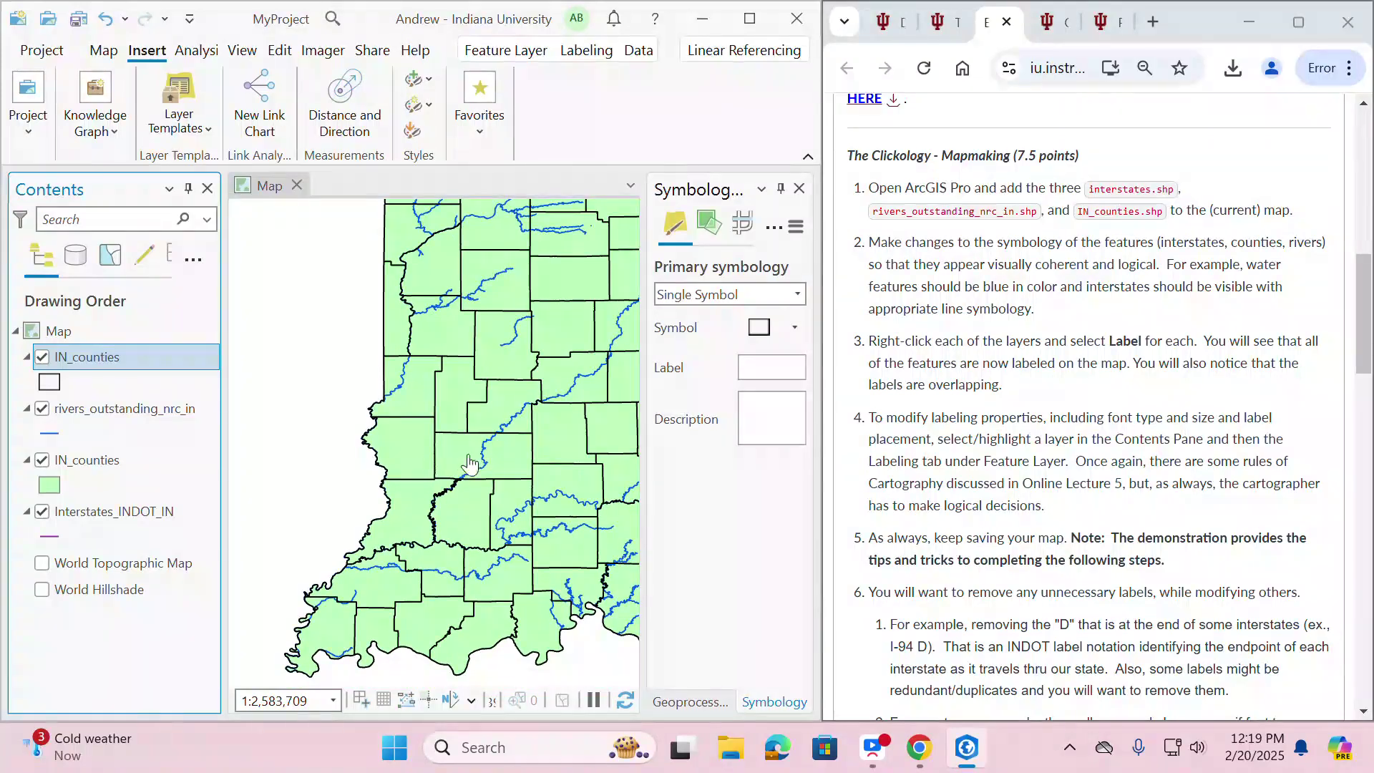
drag(548, 478, 436, 494)
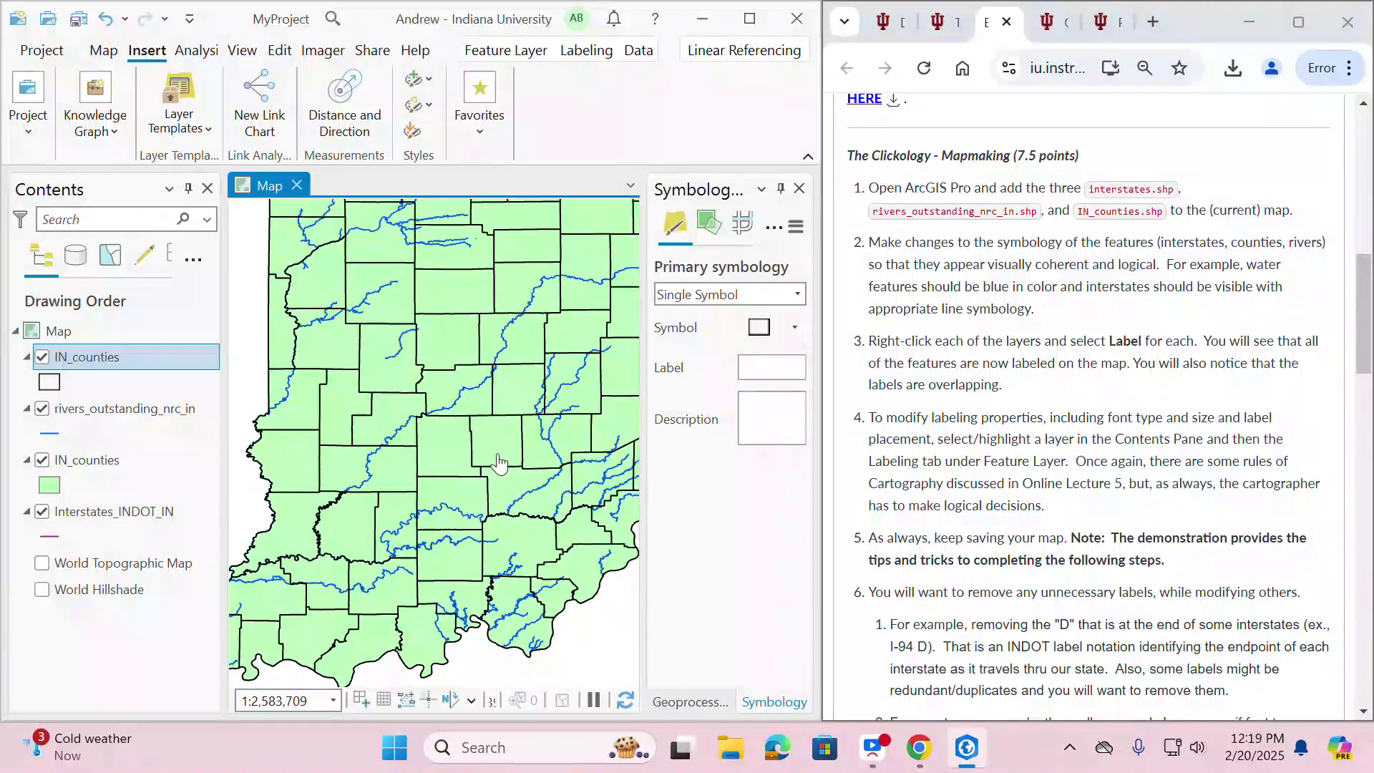
scroll(503, 464, down, 2)
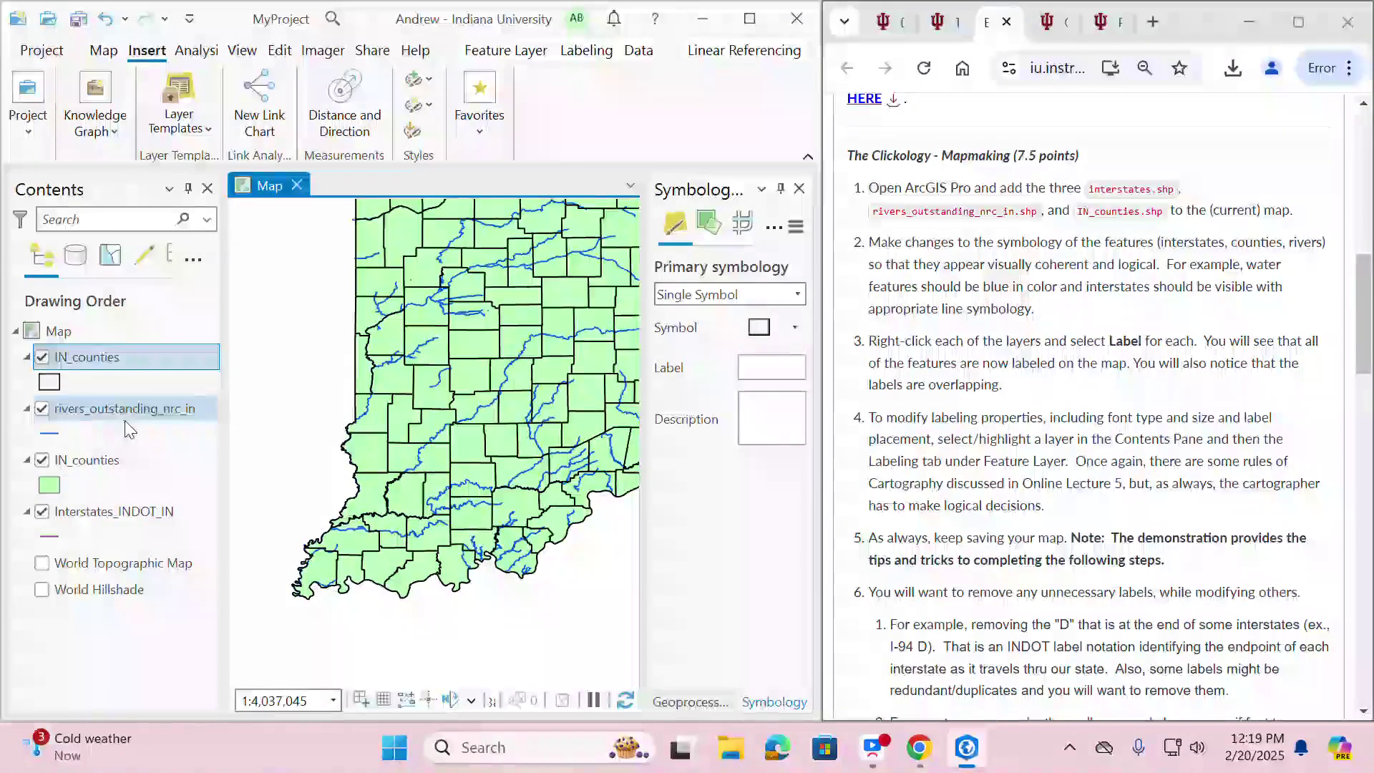
drag(528, 581, 481, 635)
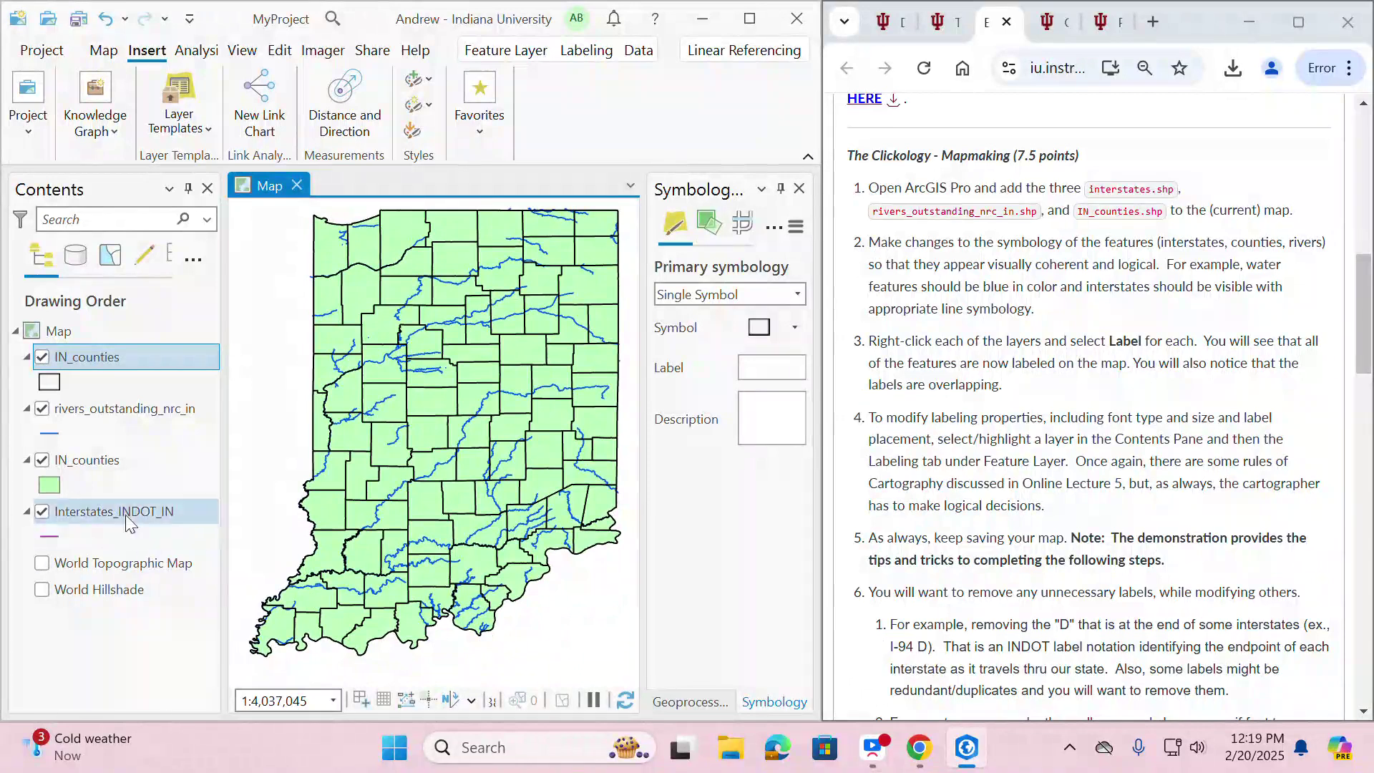
click(50, 487)
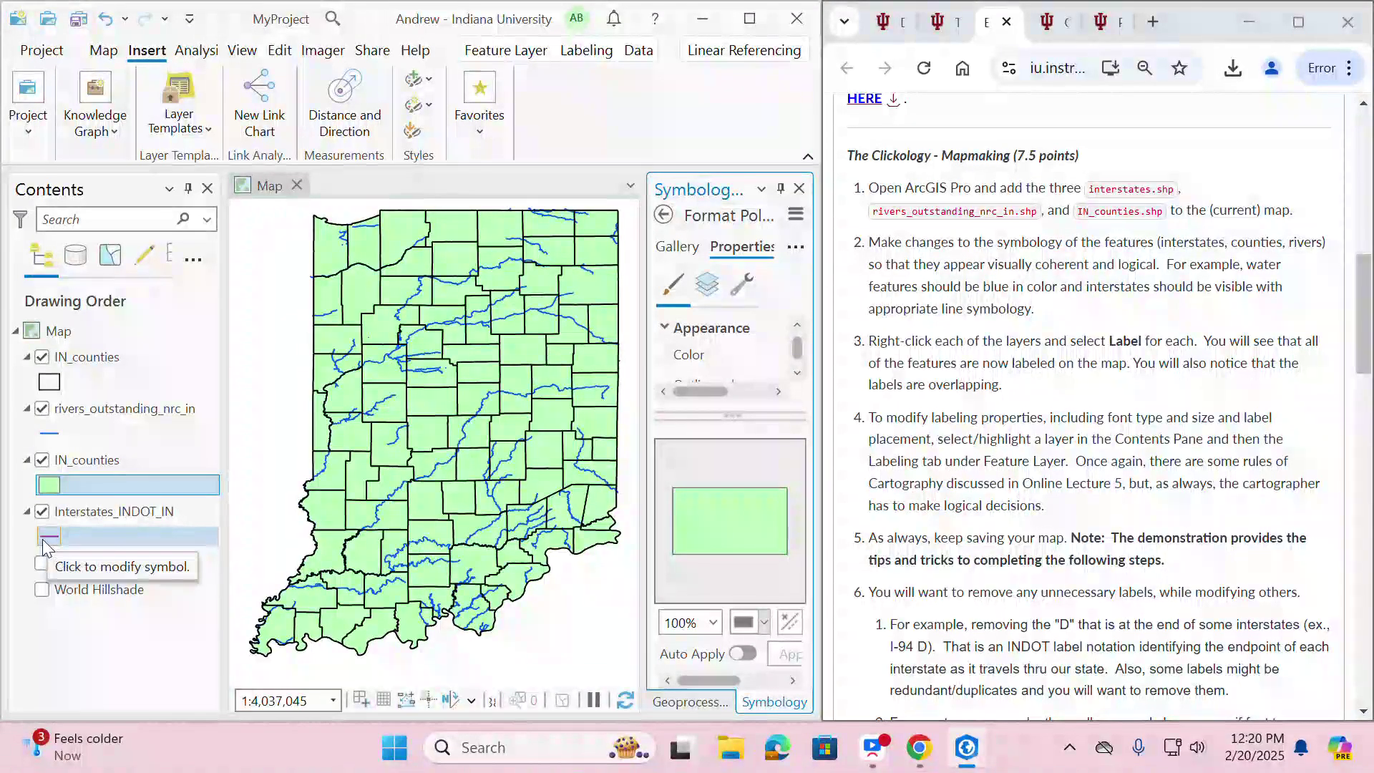
drag(44, 548, 78, 404)
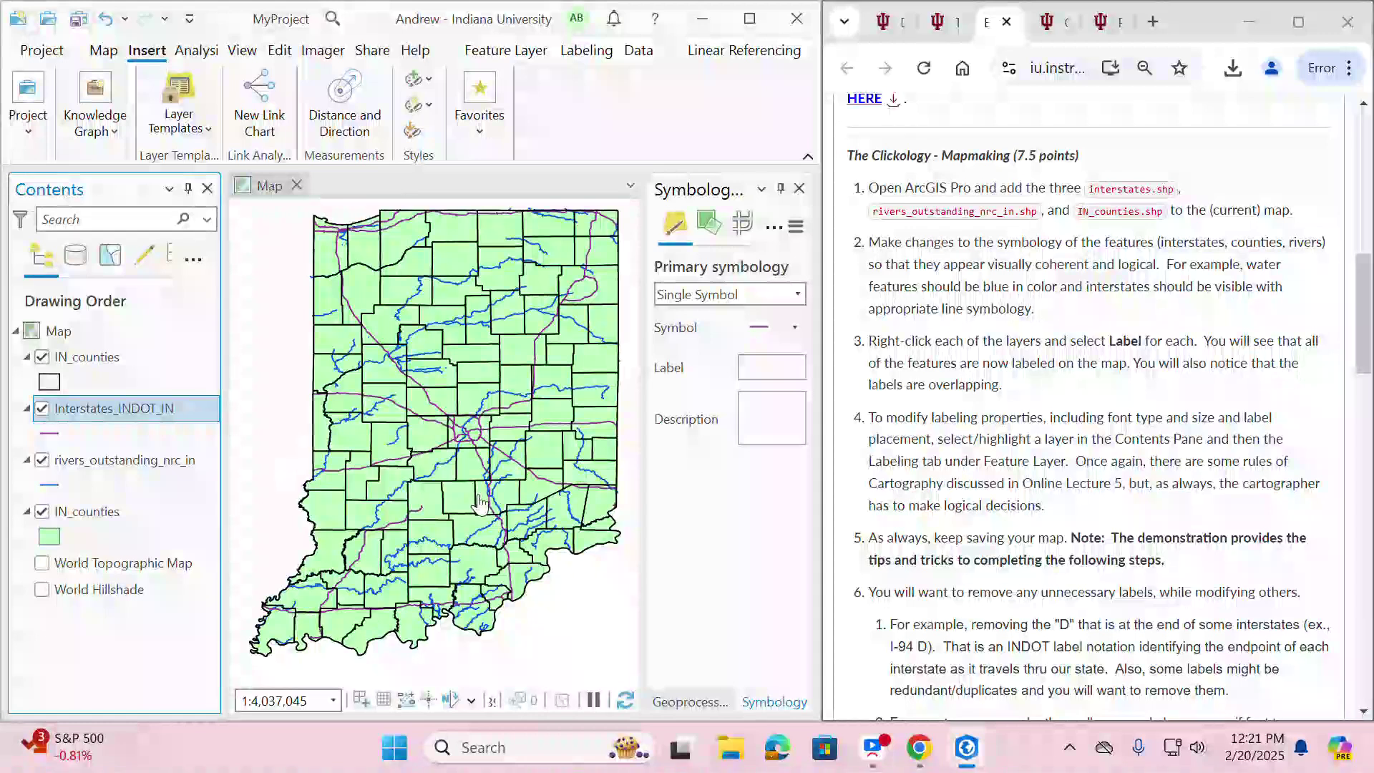
- Try the ArcGIS 2D Highway gallery symbol on the Interstates_INDOT_IN layer
scroll(480, 504, up, 2)
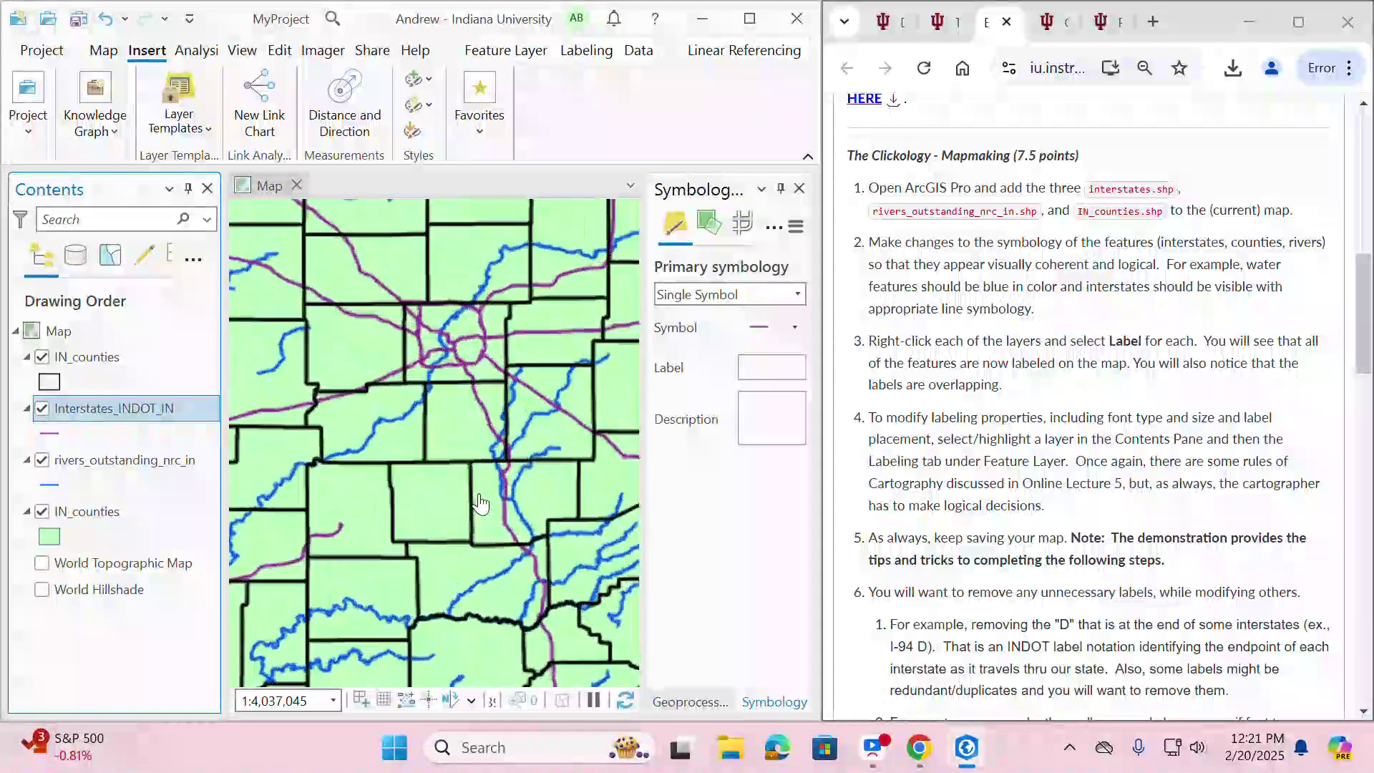
click(48, 437)
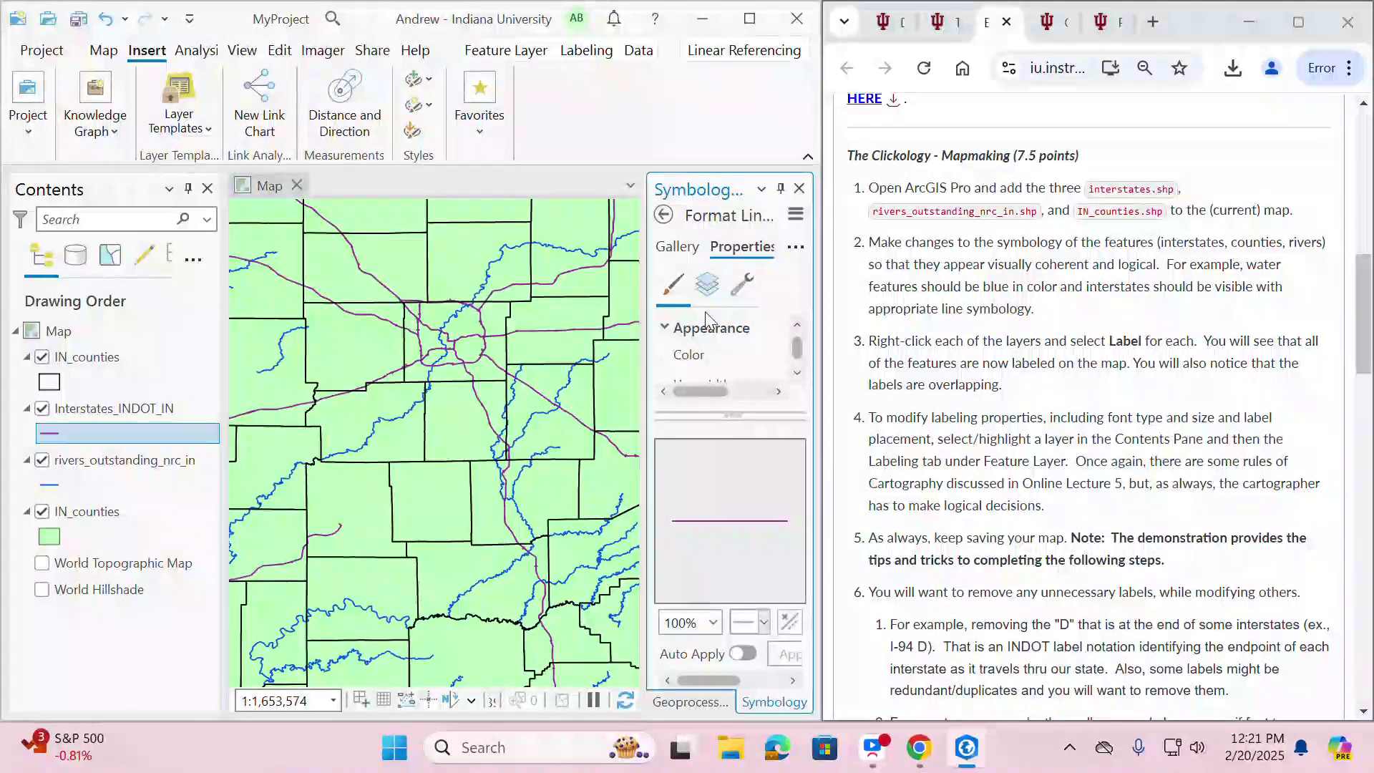
click(707, 284)
click(673, 284)
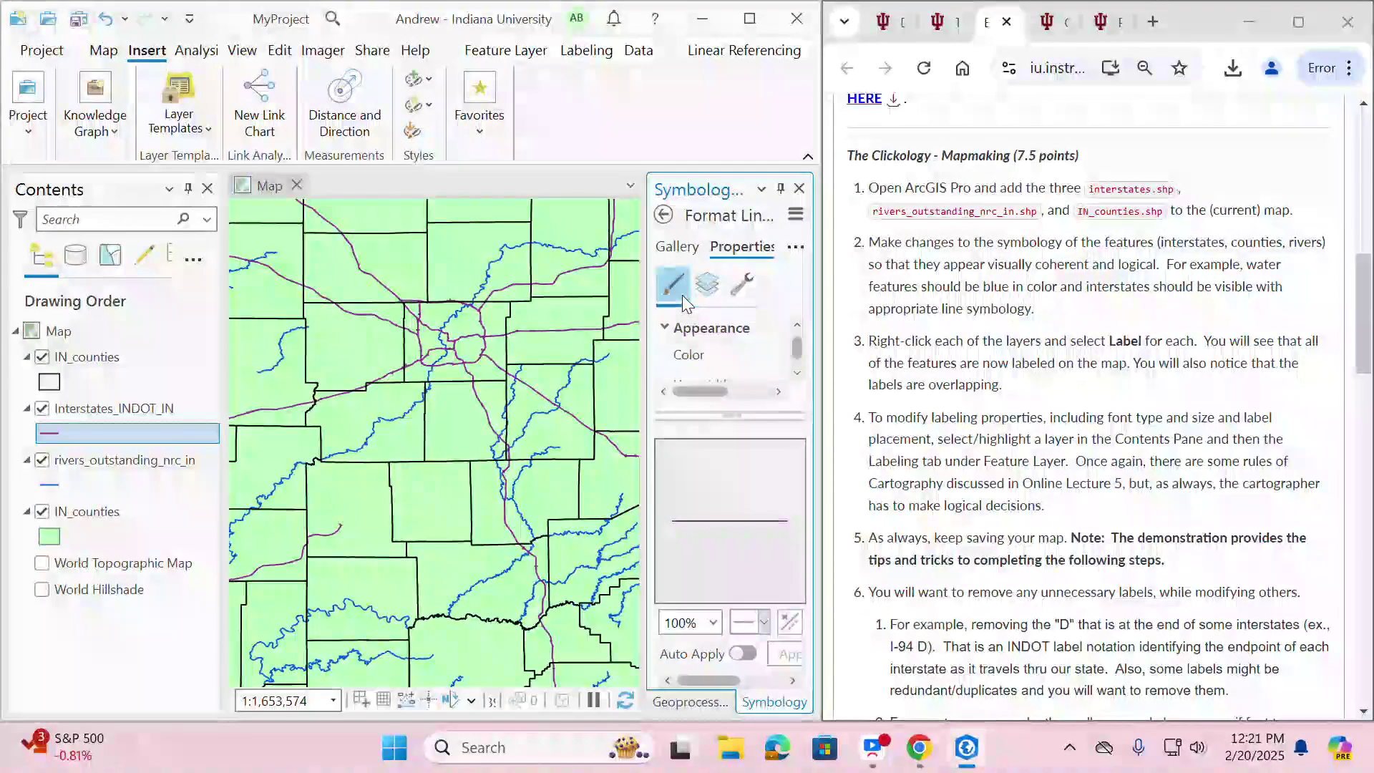
click(678, 246)
click(696, 410)
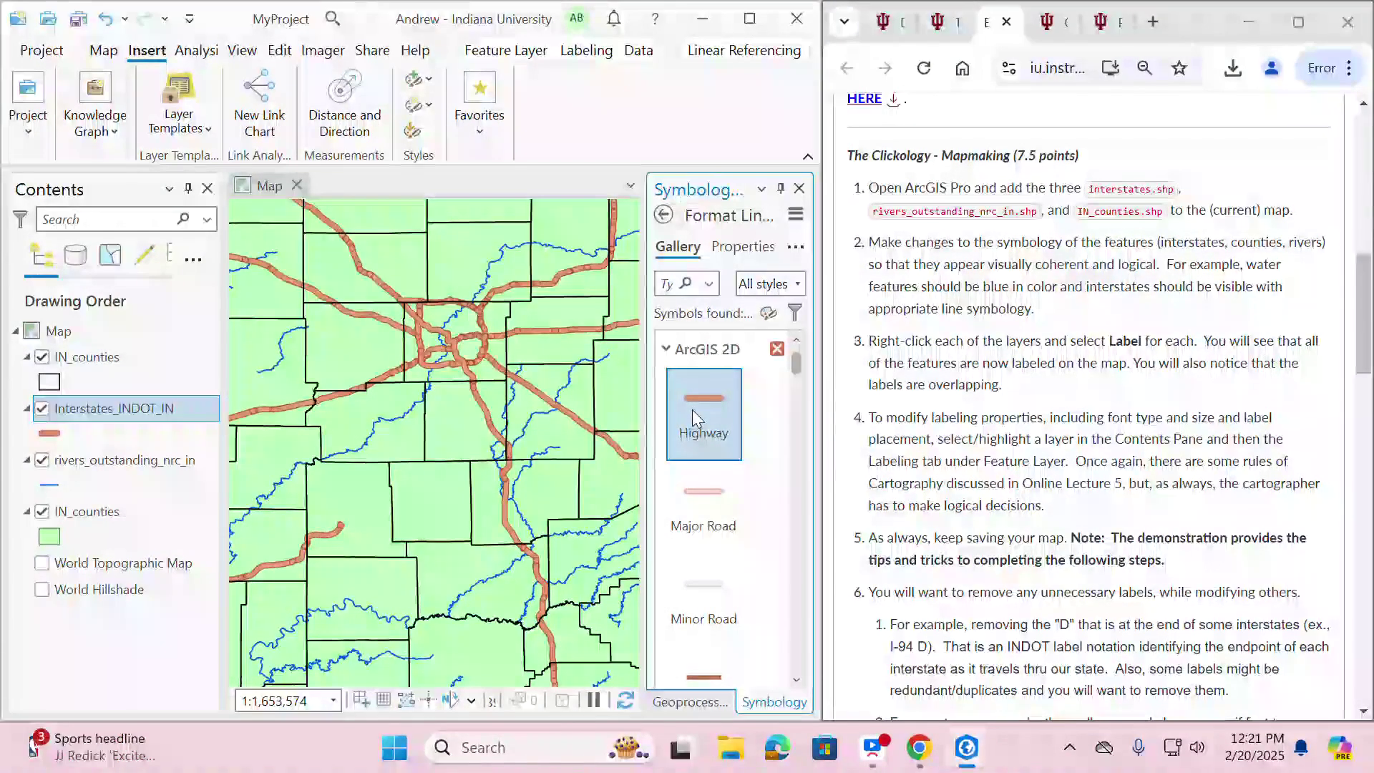
- Examine the interstate symbol's appearance properties and the alternative line symbols in the gallery, with the Symbology pane widened
click(743, 252)
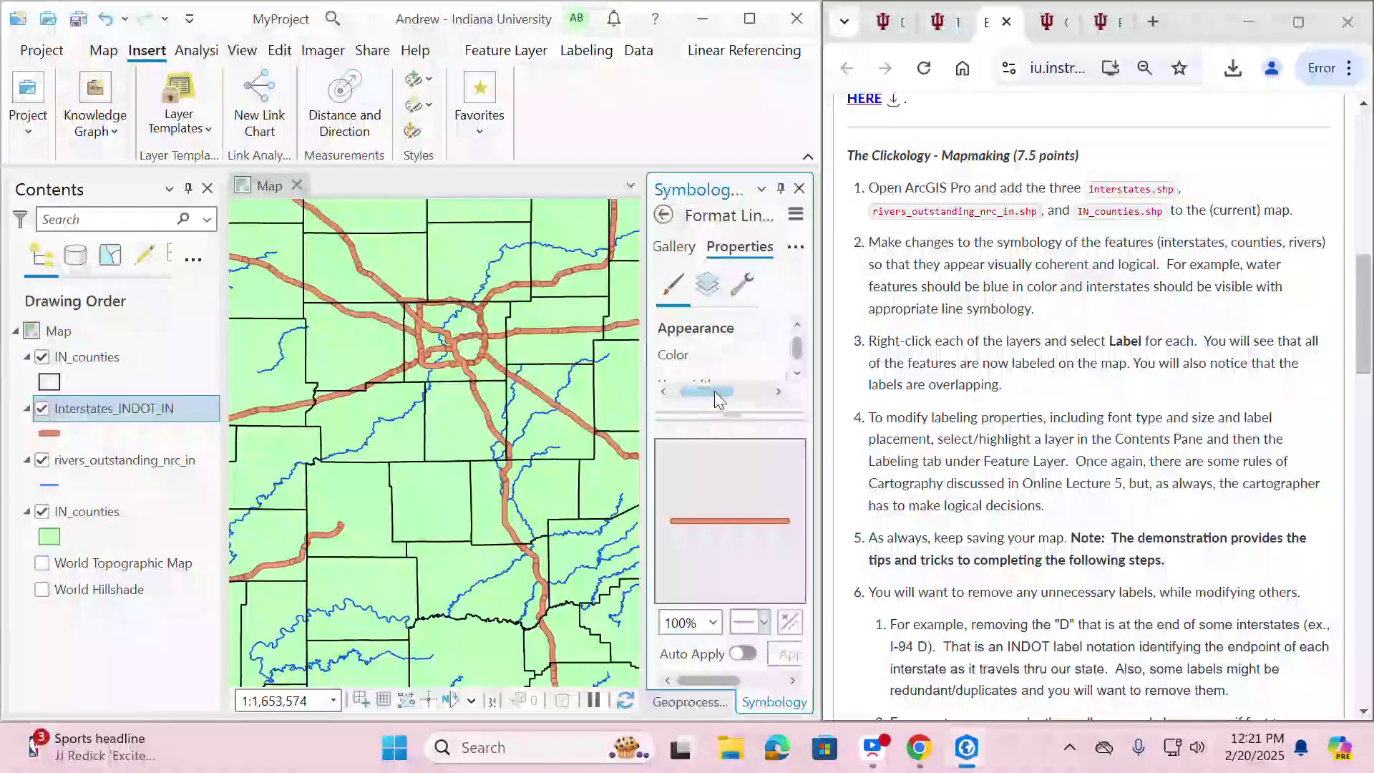
drag(714, 390, 776, 535)
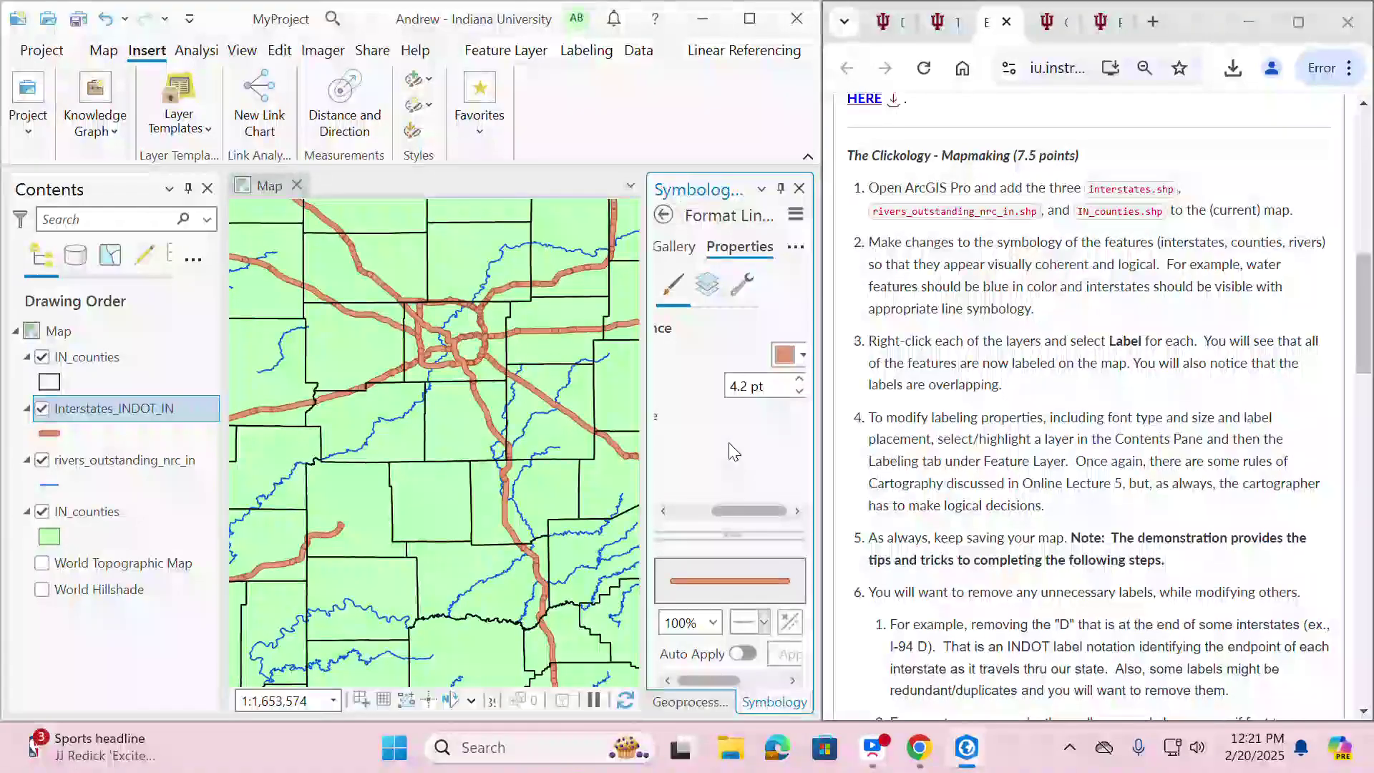
drag(641, 484, 508, 484)
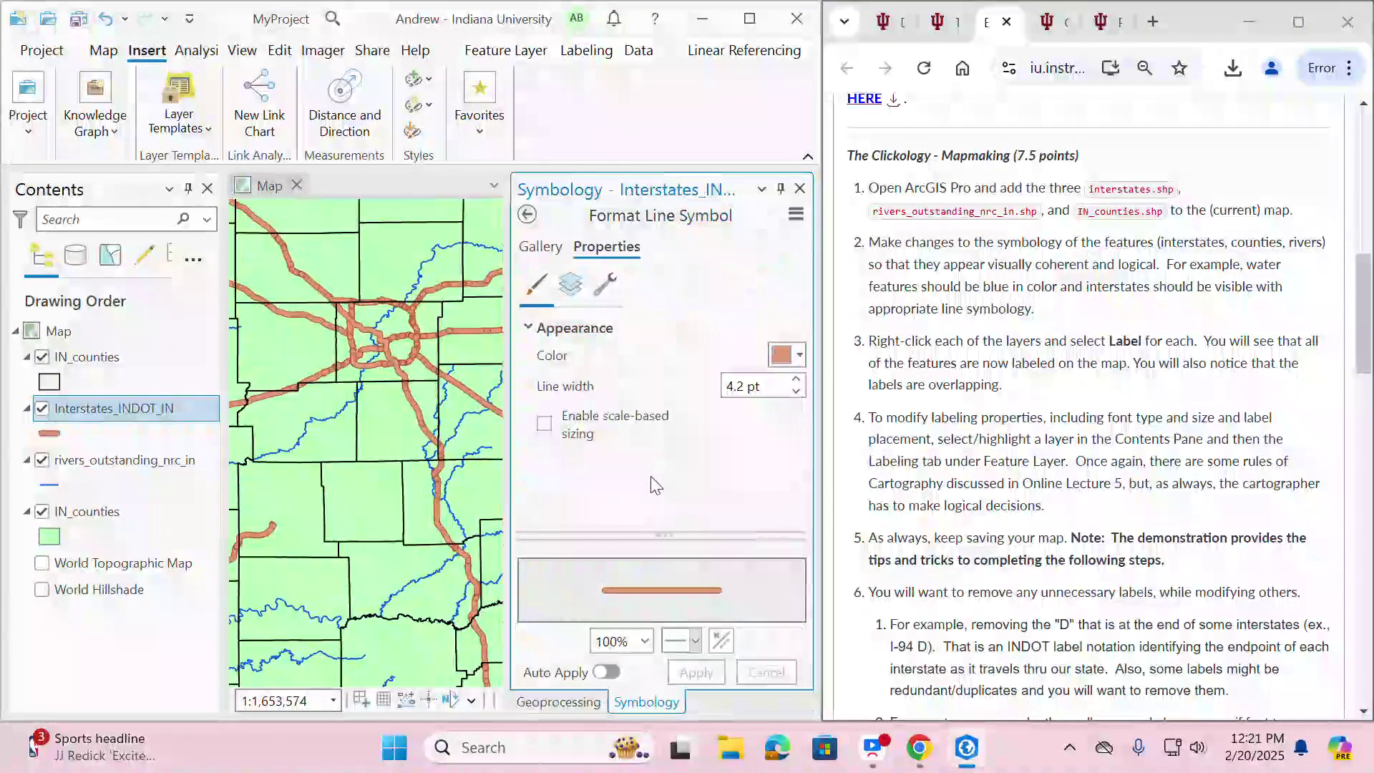
click(529, 328)
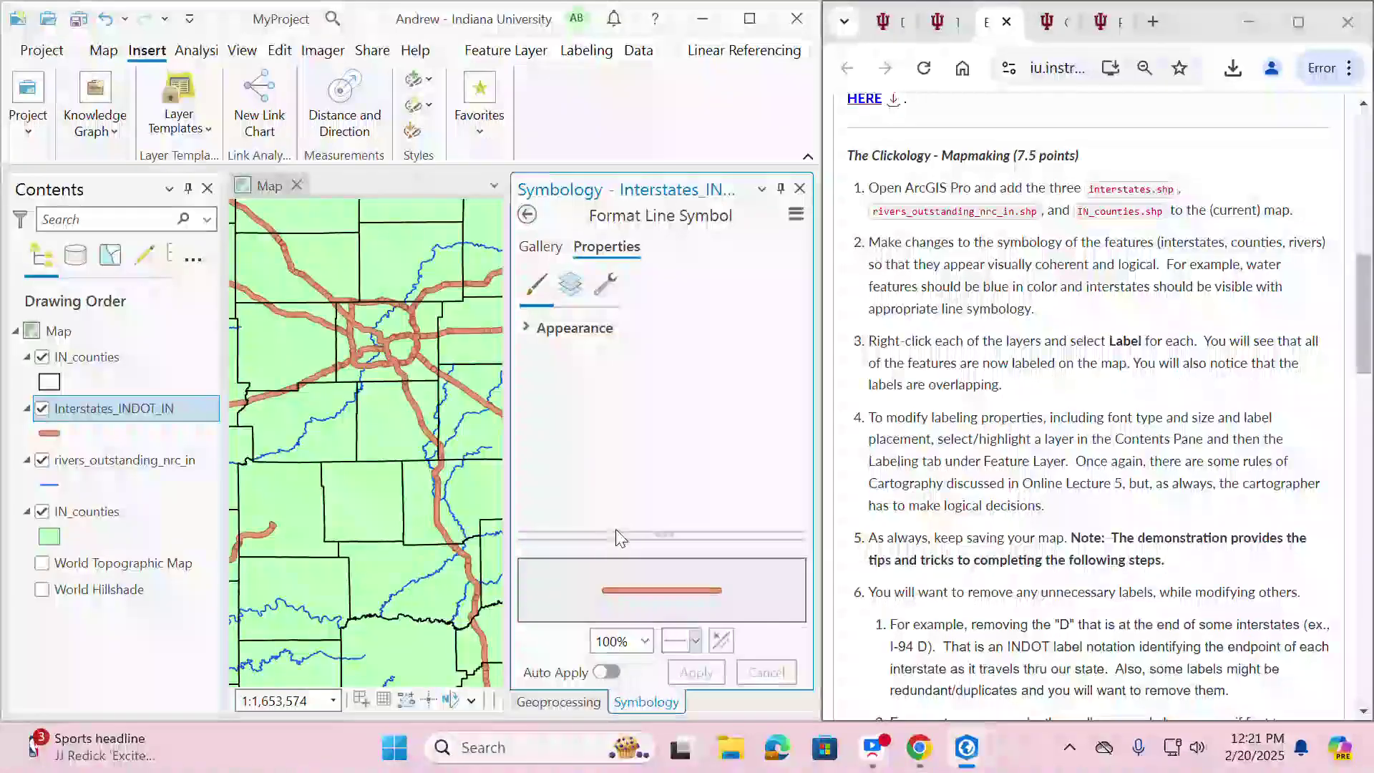
click(541, 246)
scroll(625, 455, down, 3)
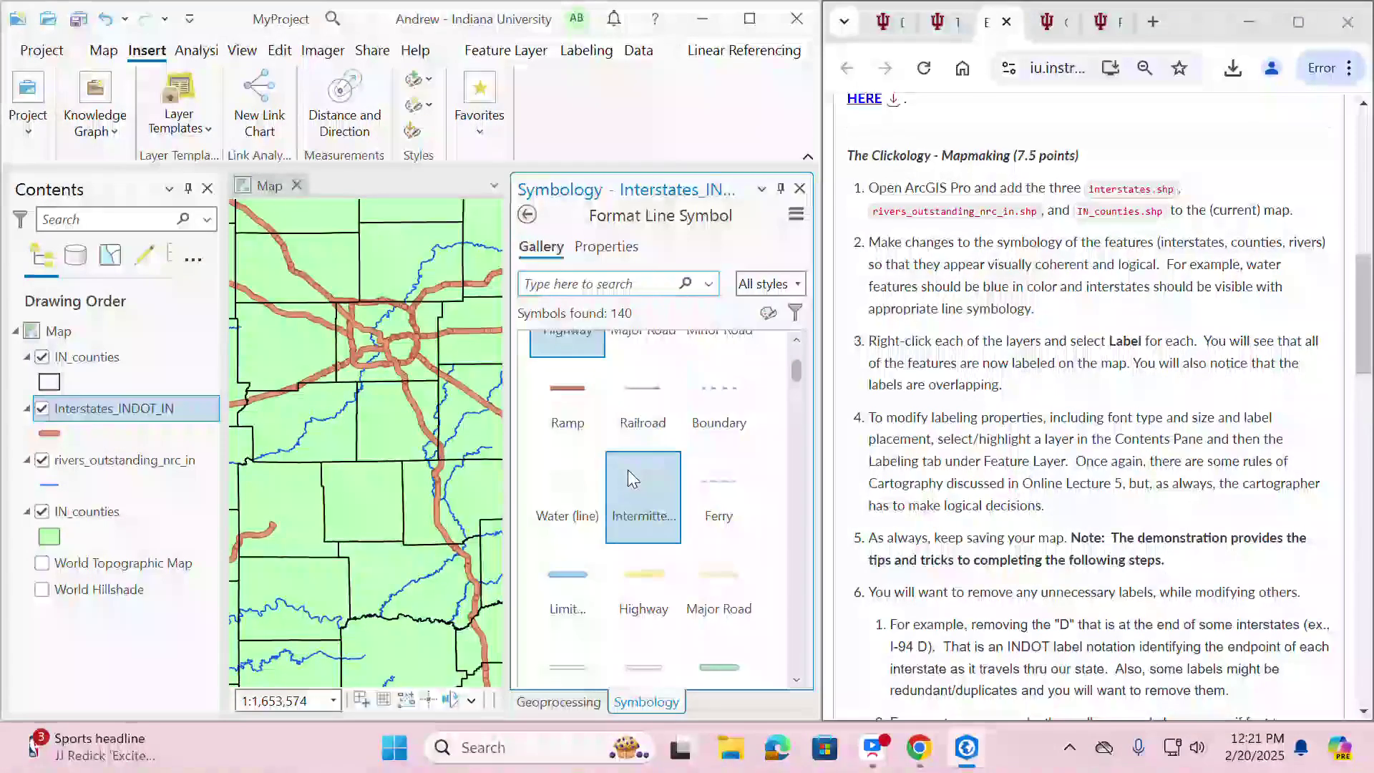
scroll(642, 546, down, 2)
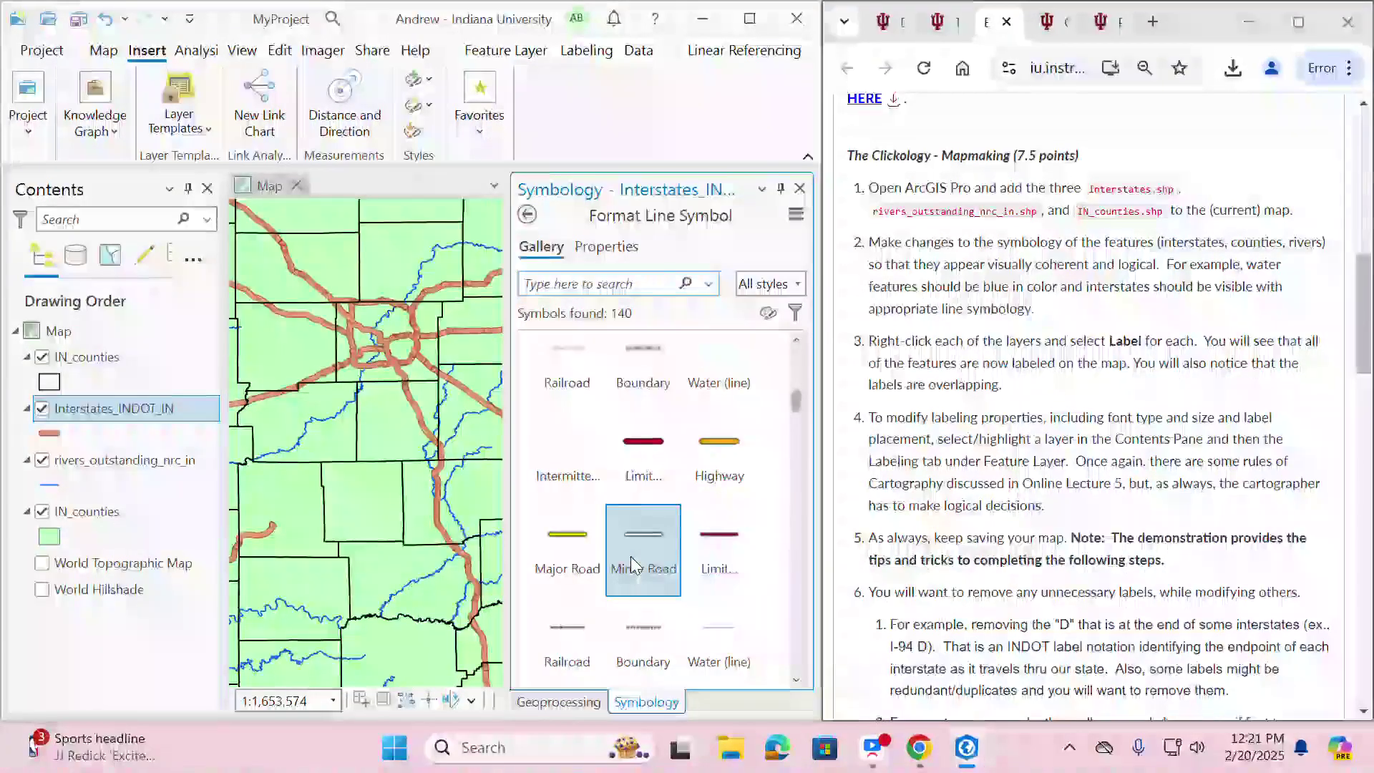
click(607, 246)
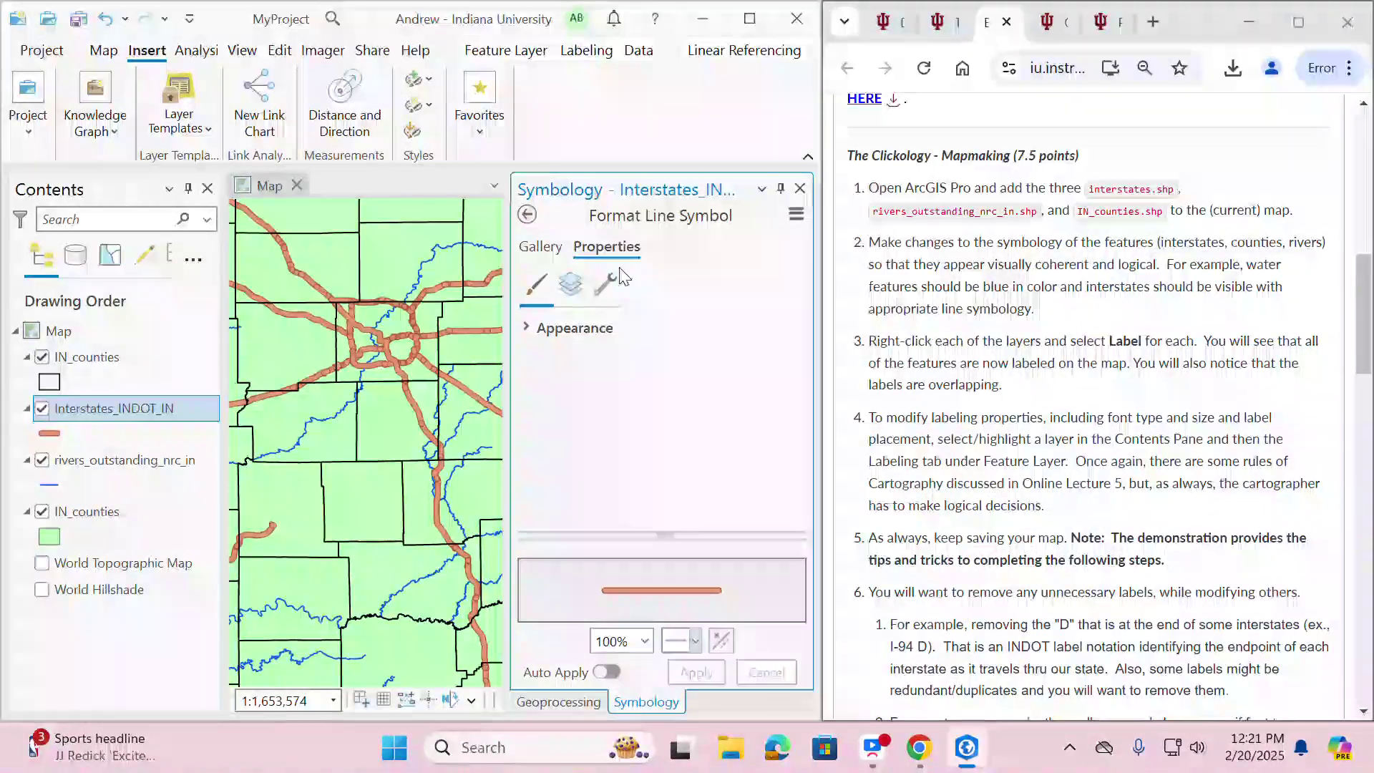
click(526, 329)
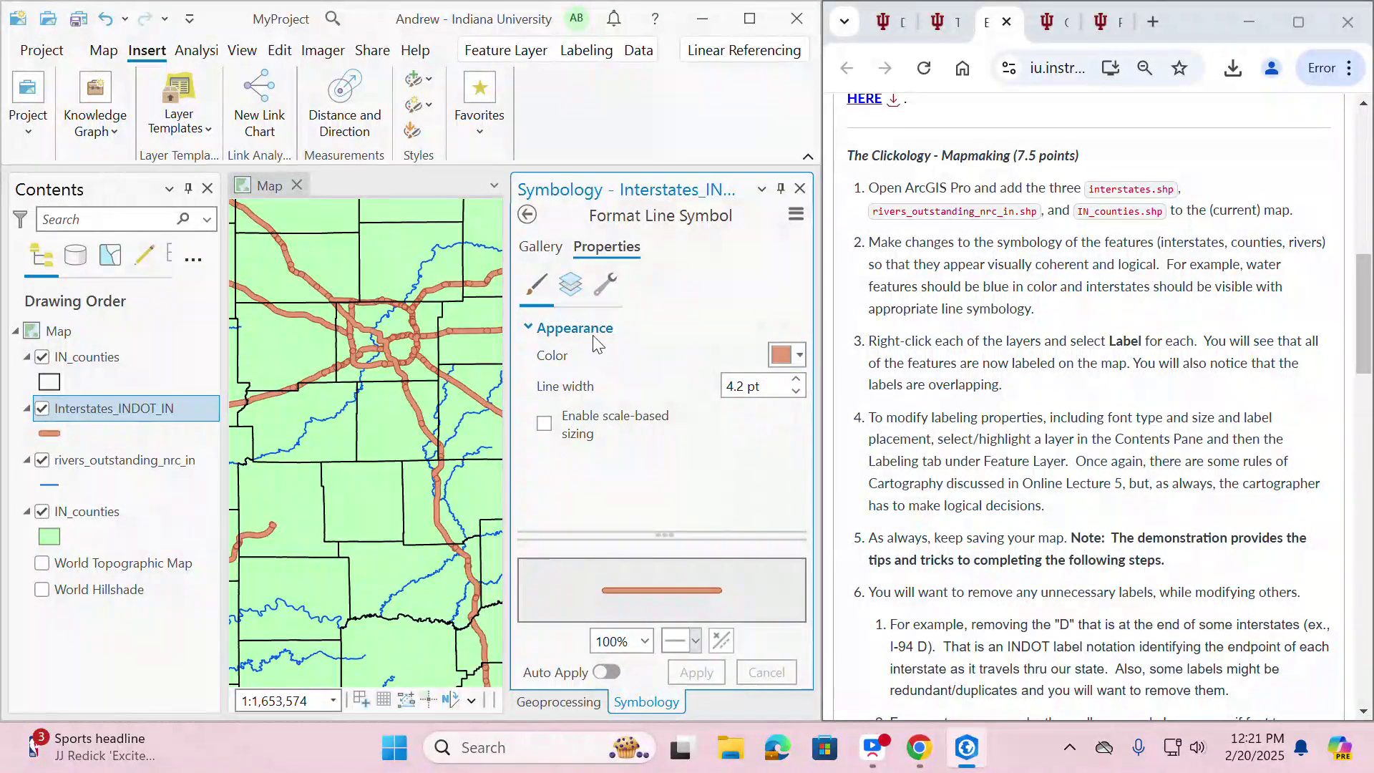
- Try switching off both solid stroke layers of the interstate line symbol
click(569, 281)
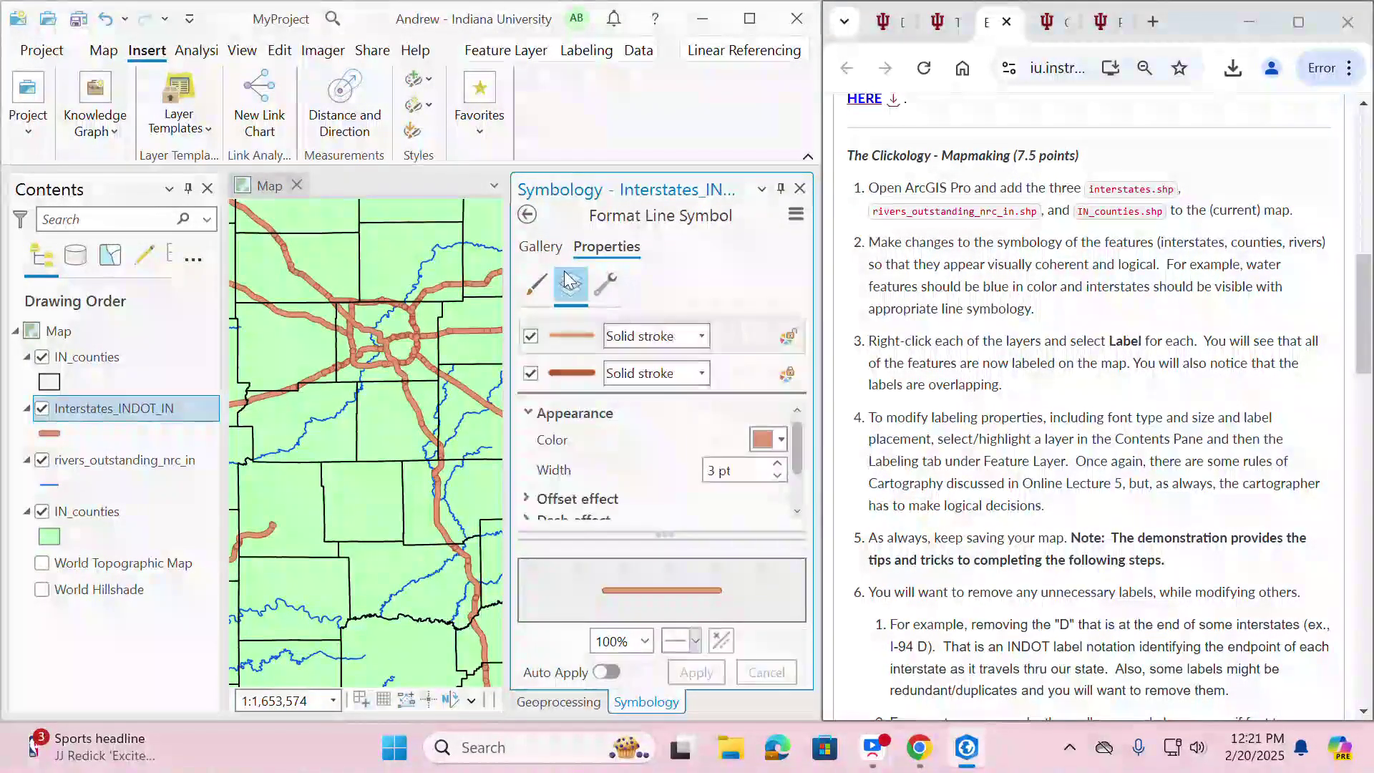
click(530, 337)
click(531, 373)
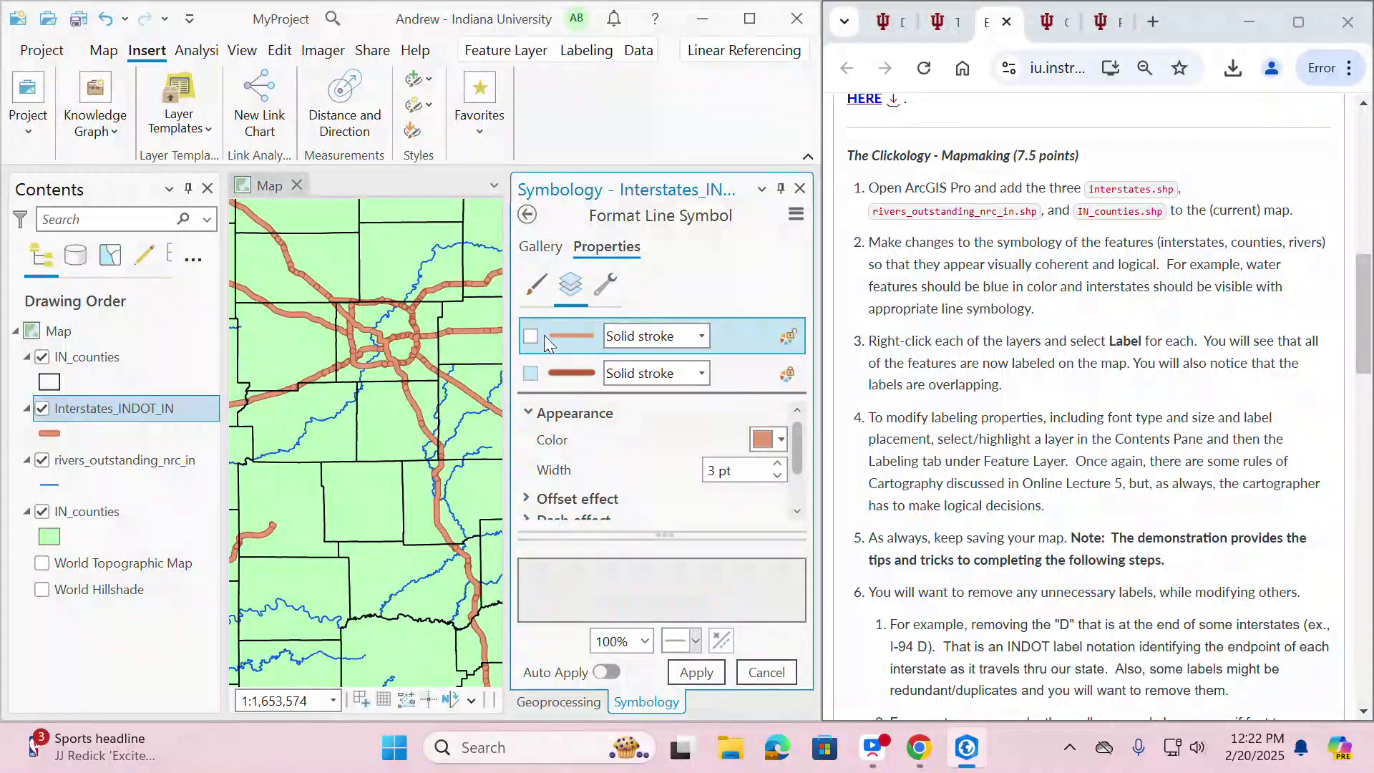
- Apply the 2.0 Point line symbol to the Interstates_INDOT_IN layer and narrow the Symbology pane to widen the map view
click(540, 246)
scroll(719, 558, down, 5)
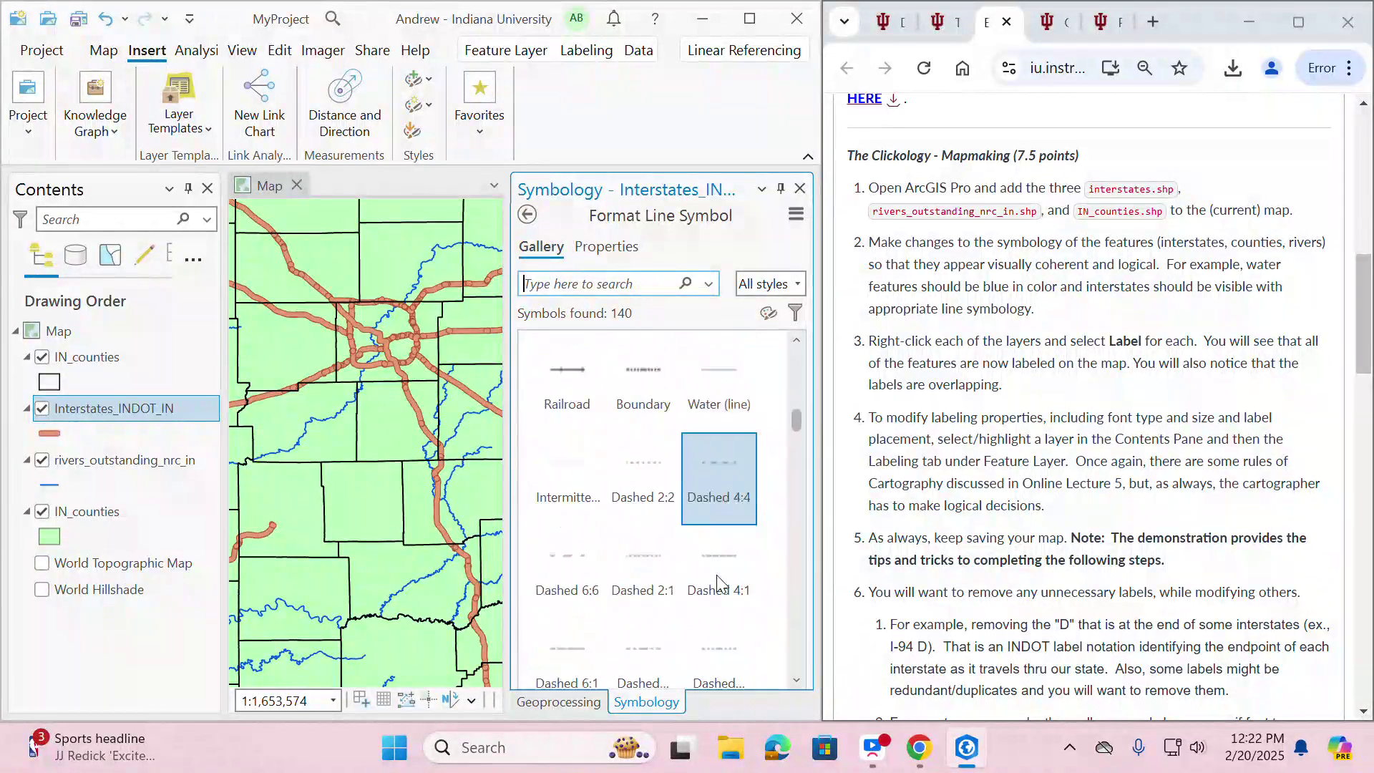
scroll(719, 583, down, 5)
click(570, 595)
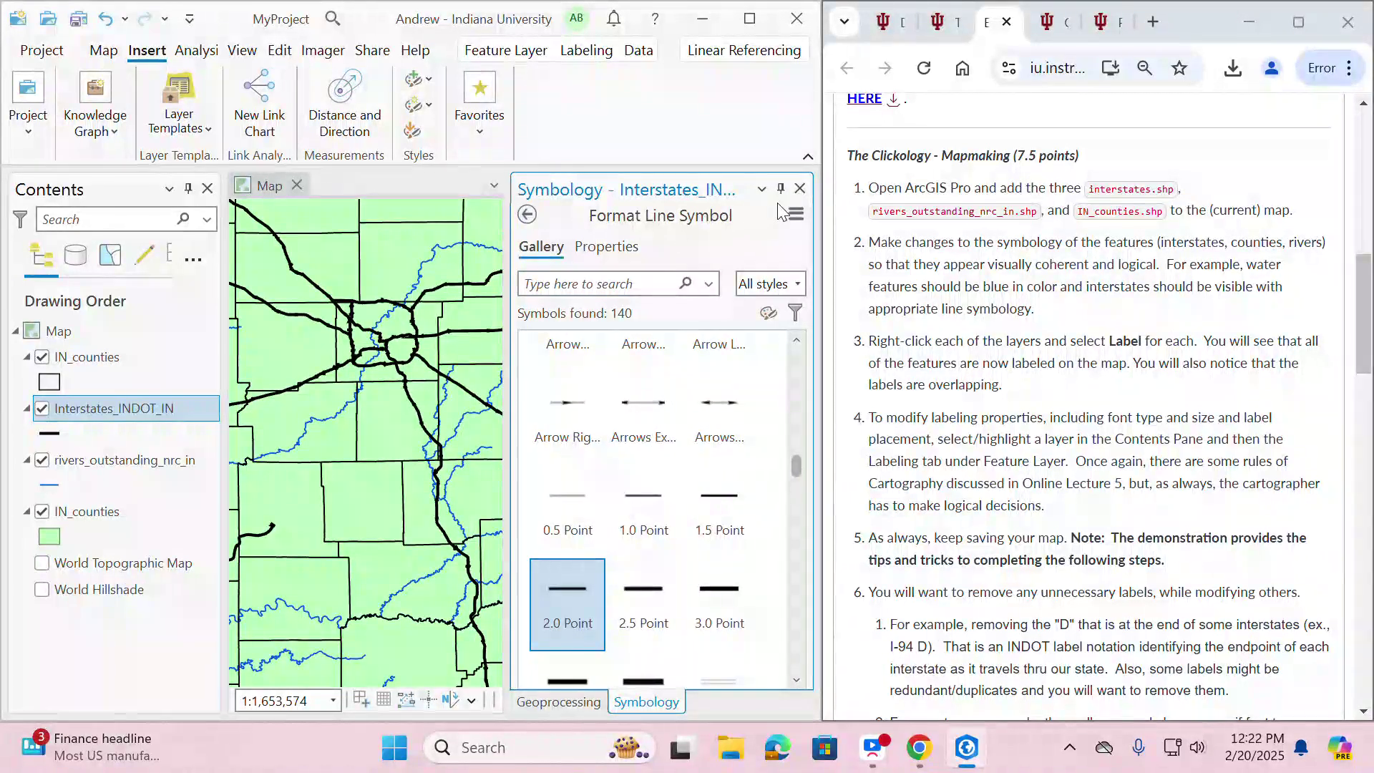
drag(511, 293, 658, 292)
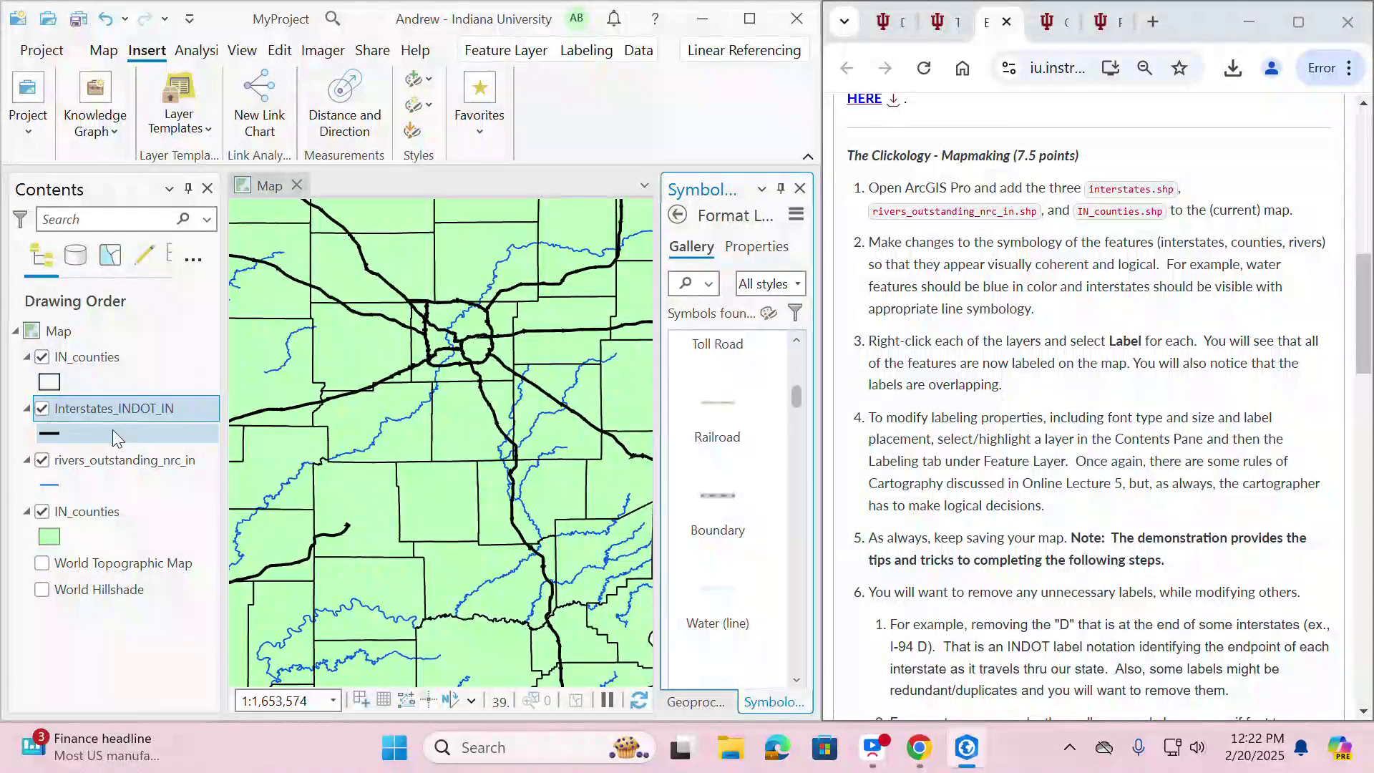
scroll(905, 368, down, 3)
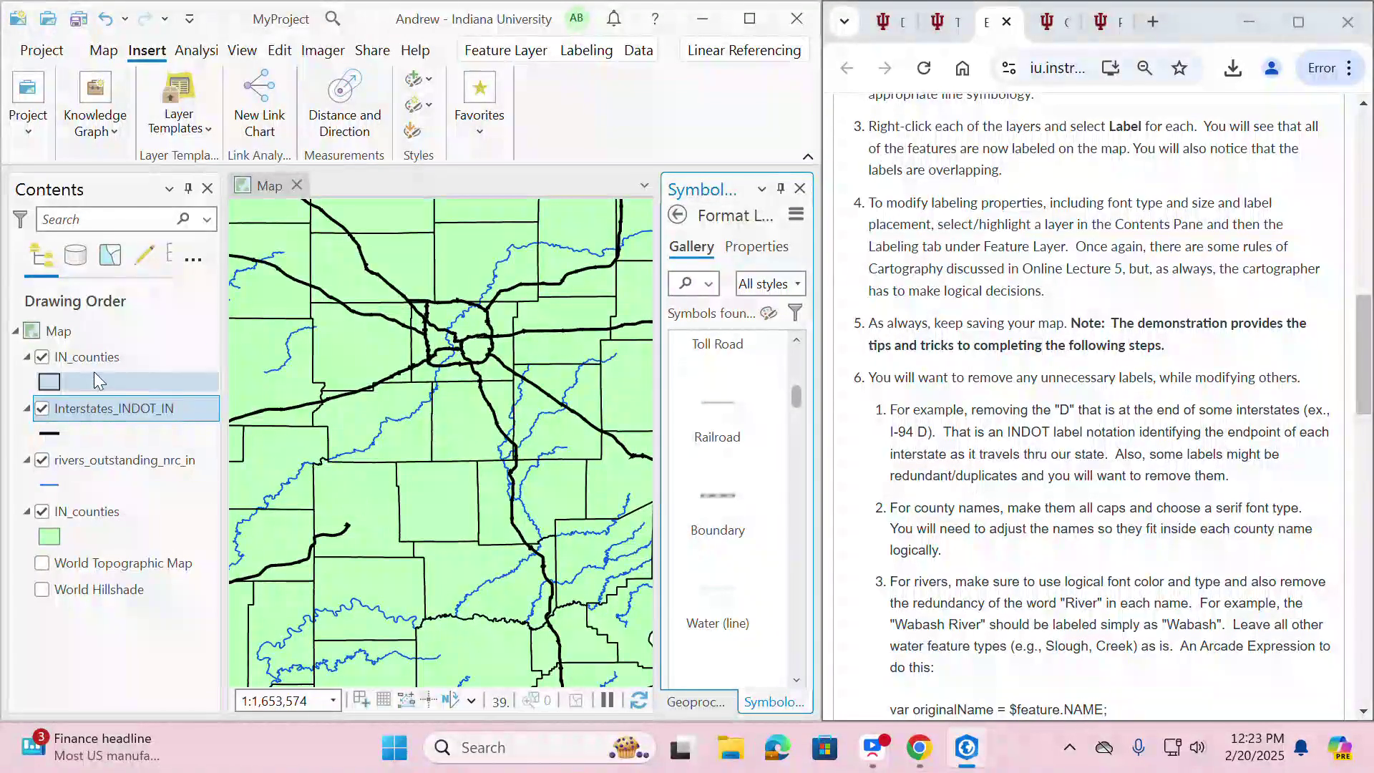
- Turn on labels for the upper IN_counties layer and open its labeling properties in a widened Label Class pane
right_click(94, 362)
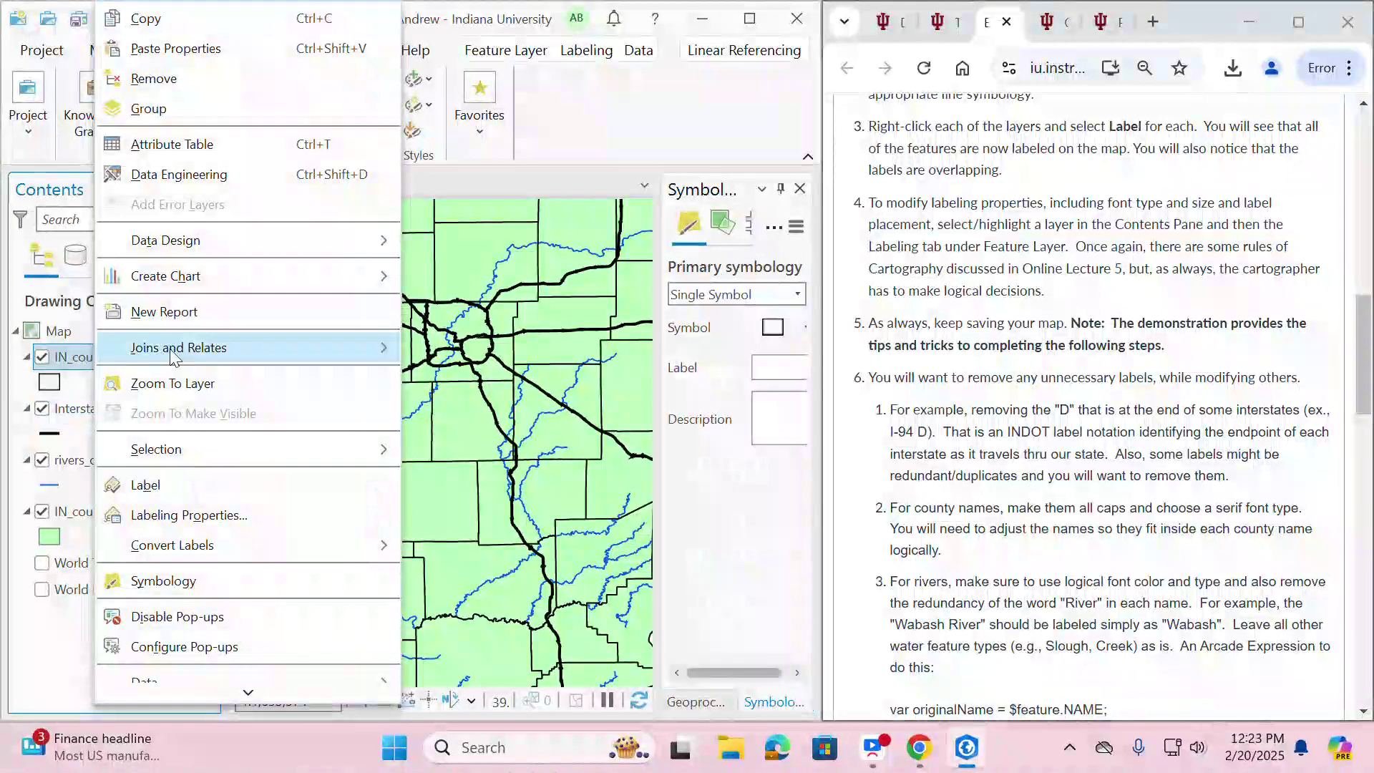
click(145, 485)
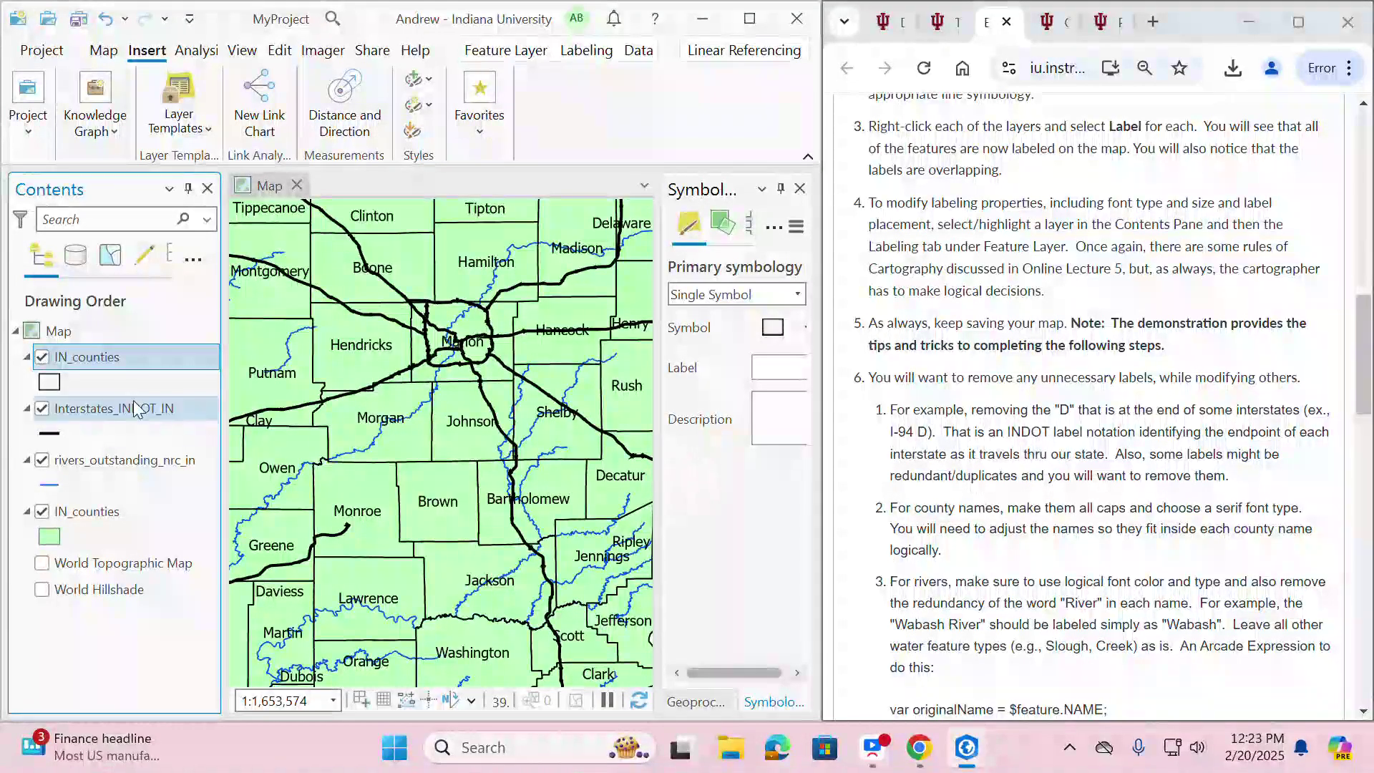
right_click(99, 362)
click(181, 485)
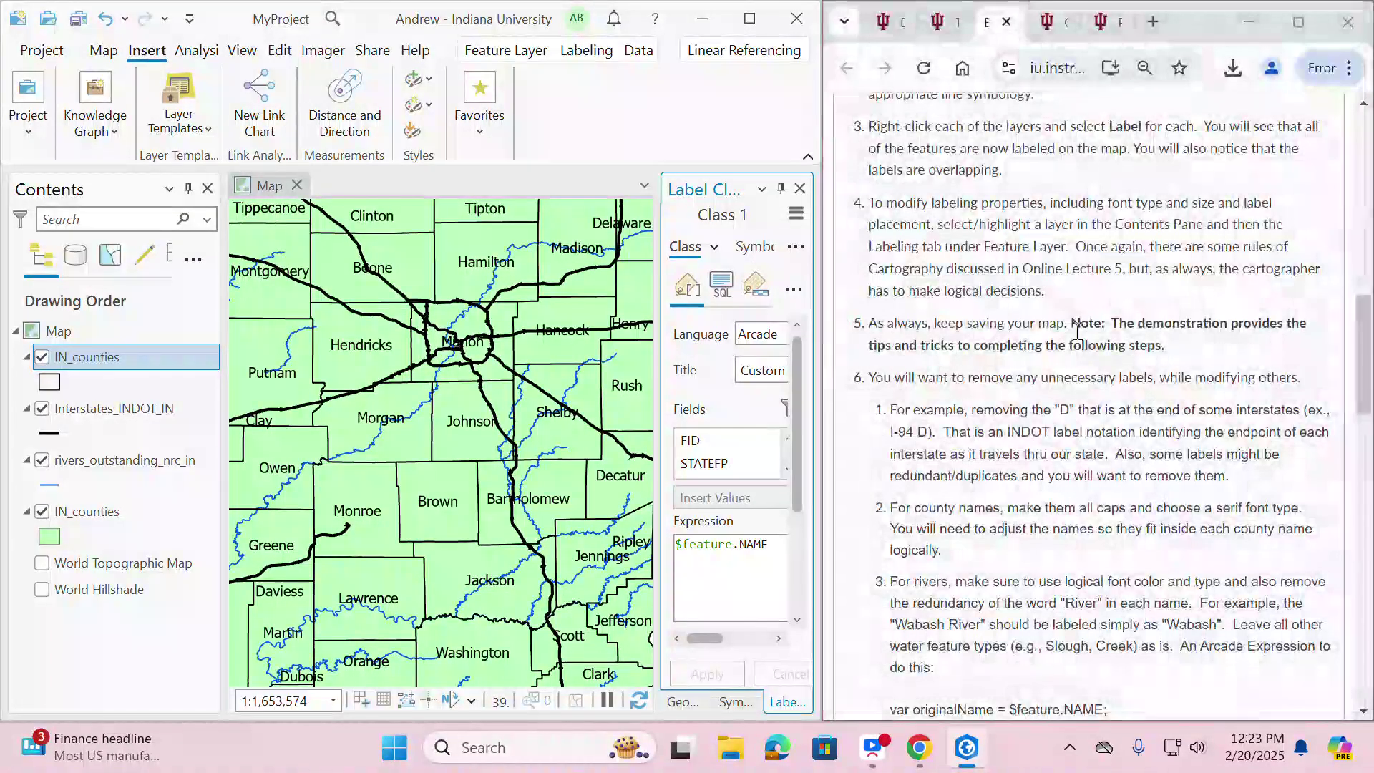
mouse_move(827, 475)
mouse_down()
mouse_move(1163, 495)
mouse_move(824, 476)
mouse_up()
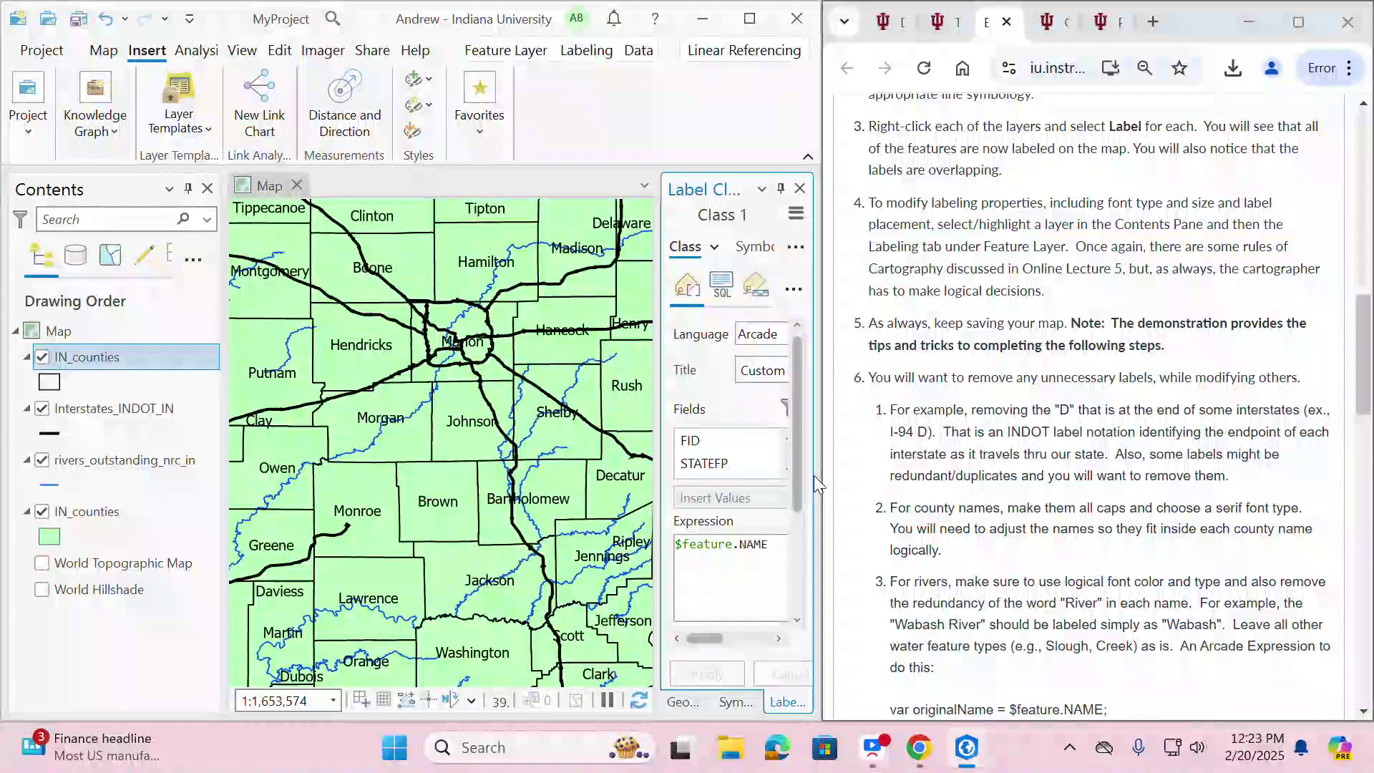
mouse_move(823, 473)
mouse_down()
mouse_move(875, 476)
mouse_move(827, 466)
mouse_up()
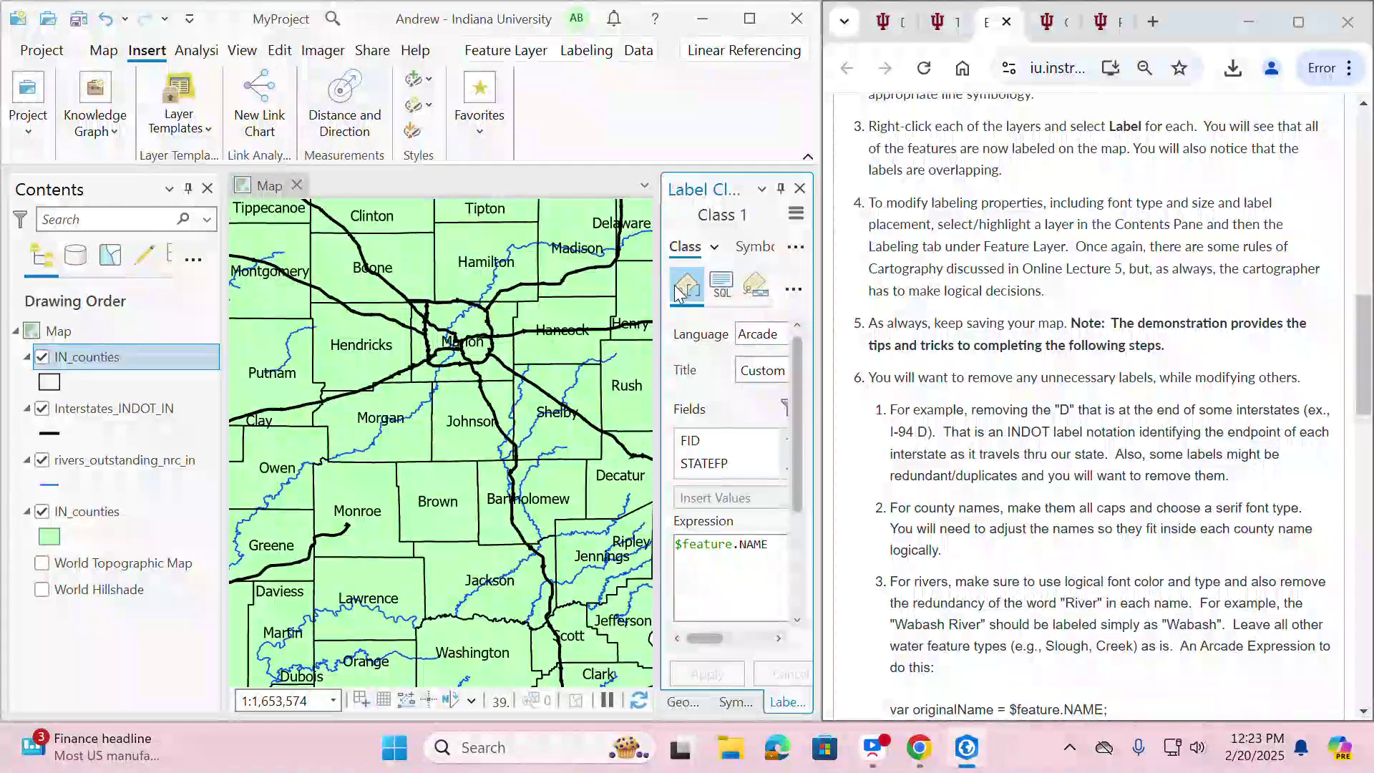
drag(657, 286, 481, 286)
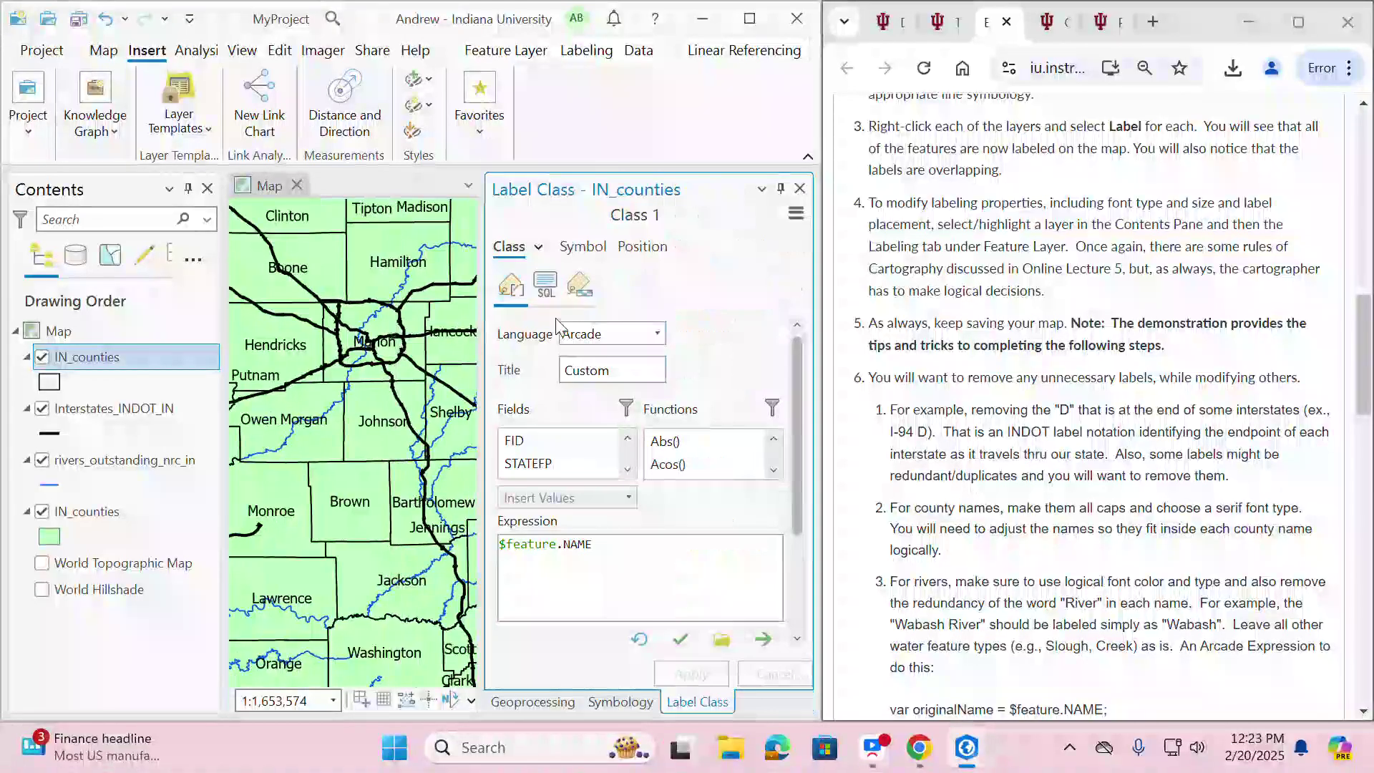
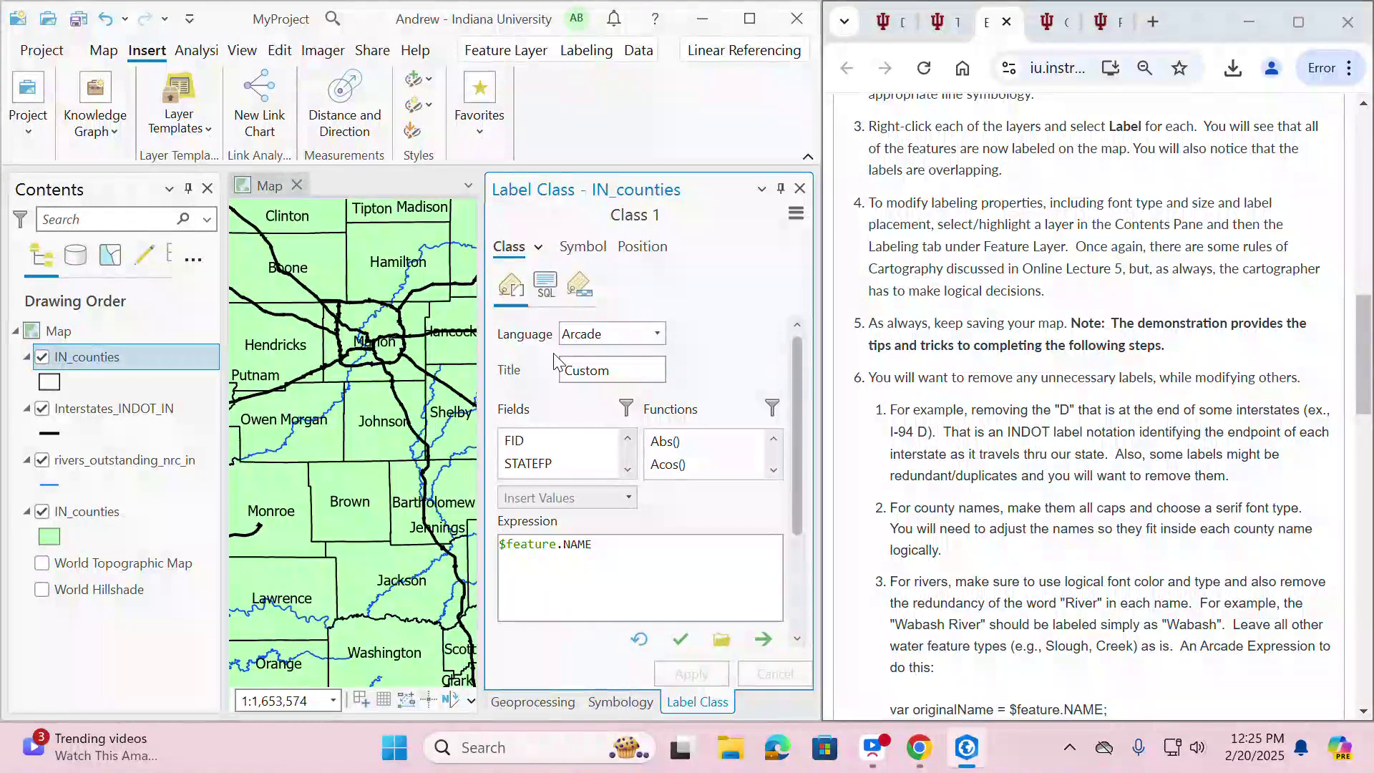
- Examine the text appearance settings of the IN_counties label symbol, enlarging the settings area, and browse the available fonts without changing the font
click(583, 247)
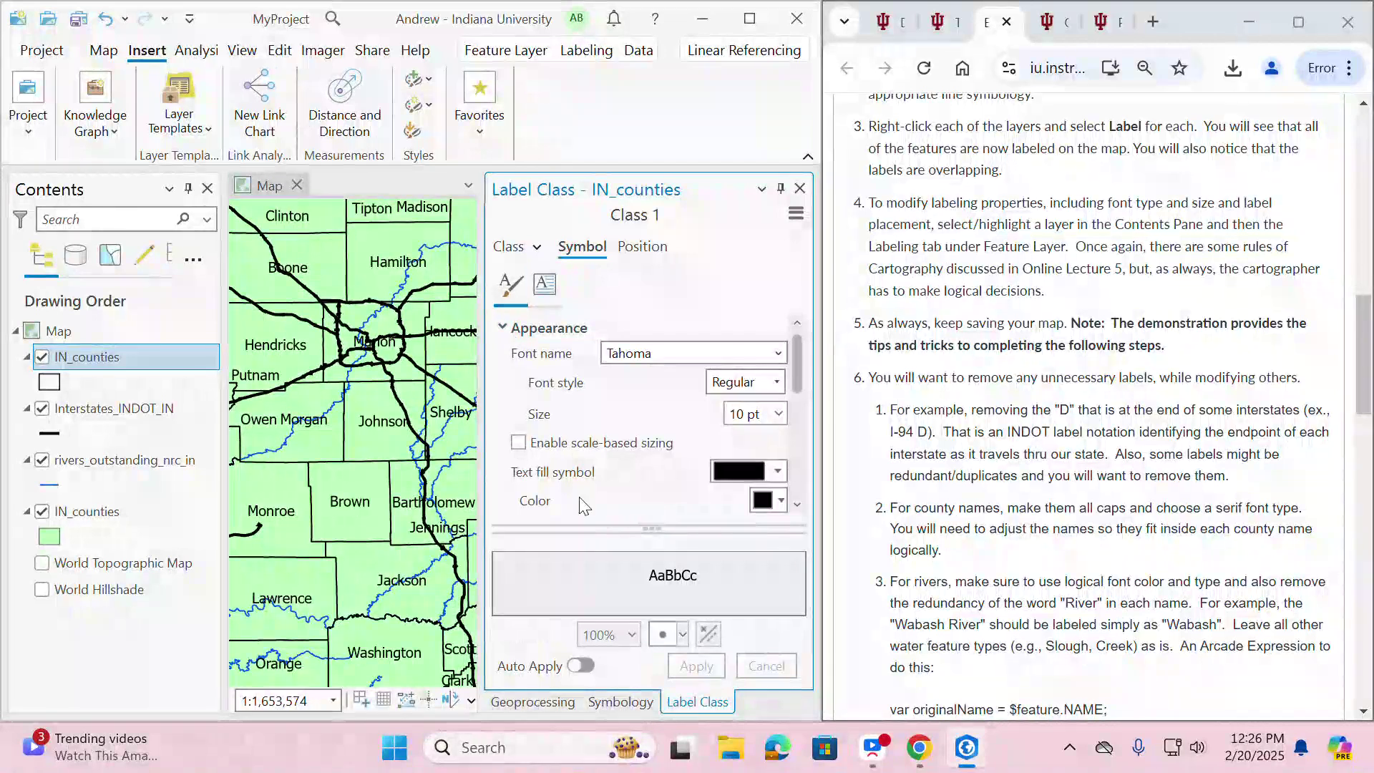
drag(578, 530, 594, 628)
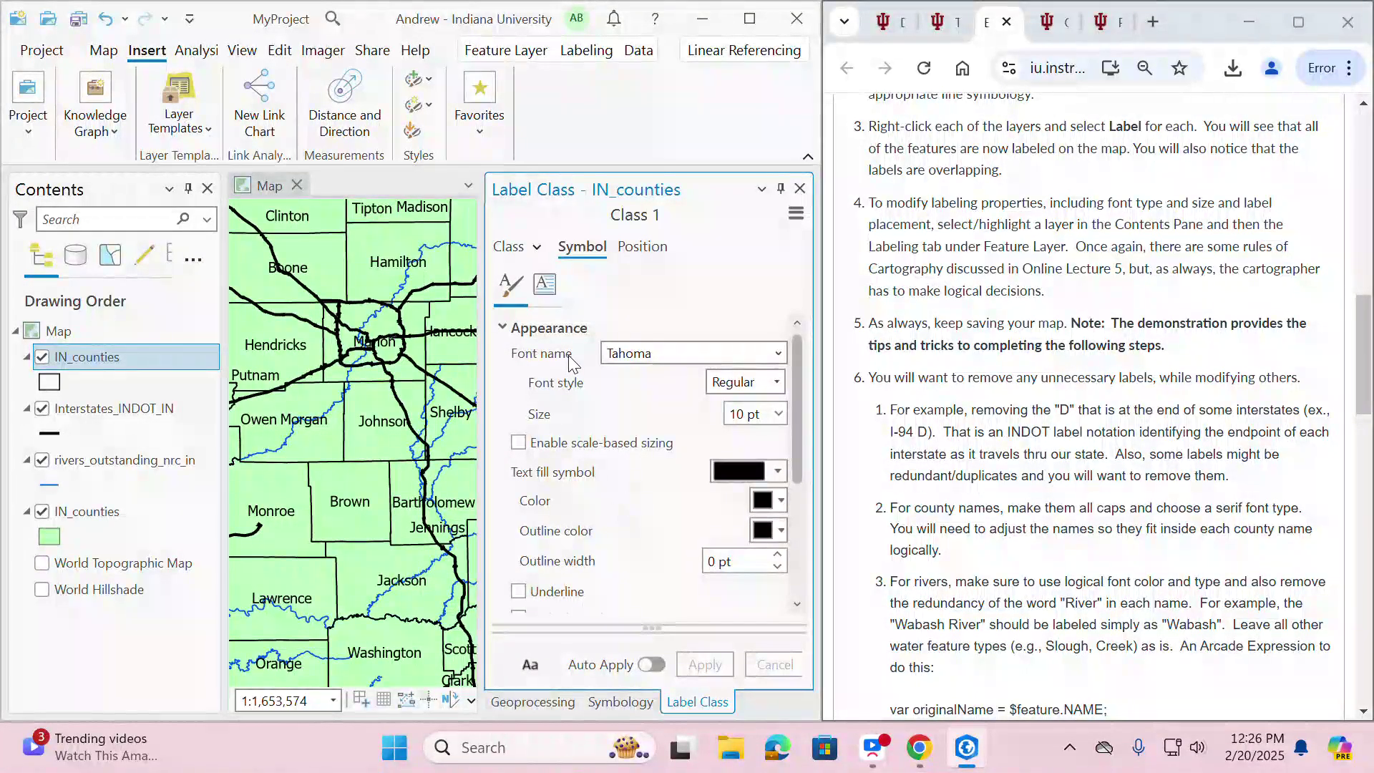
scroll(570, 365, down, 2)
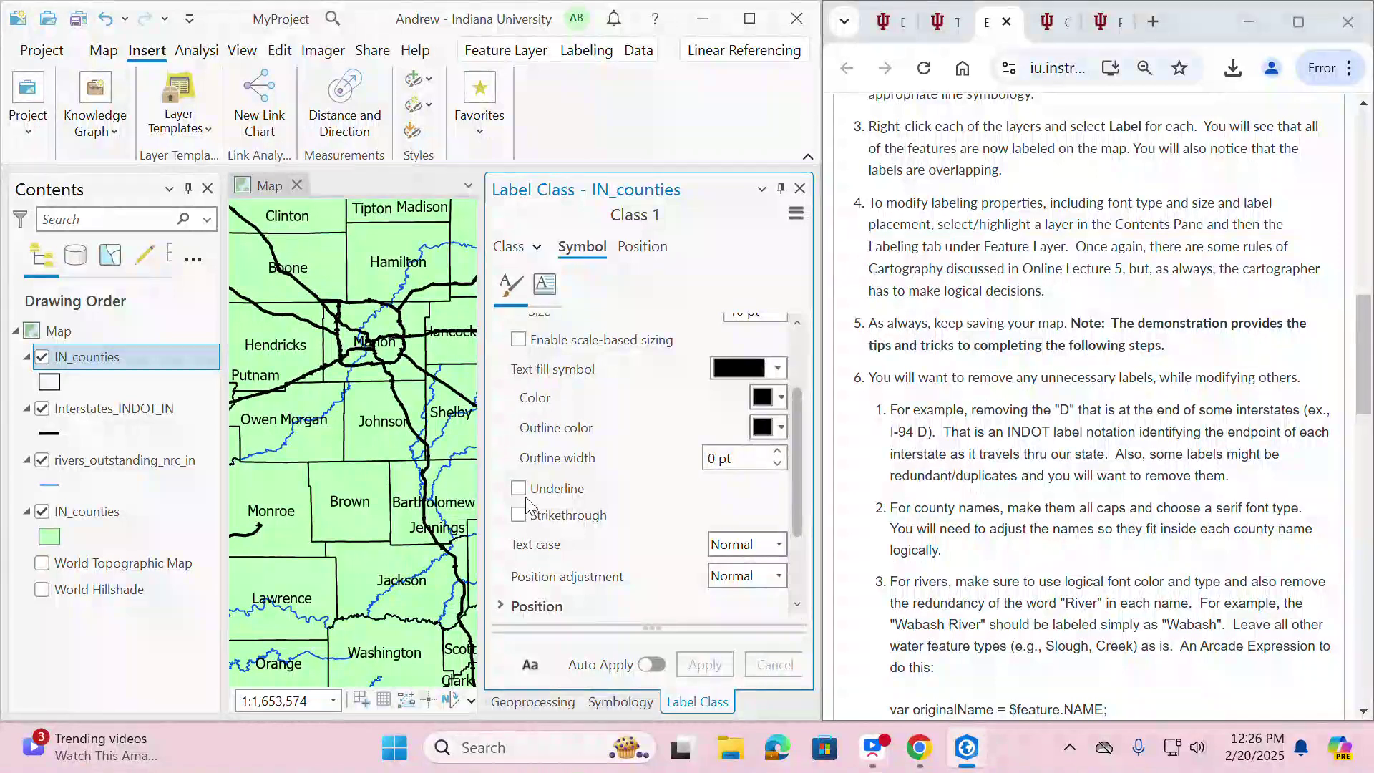
scroll(529, 487, up, 2)
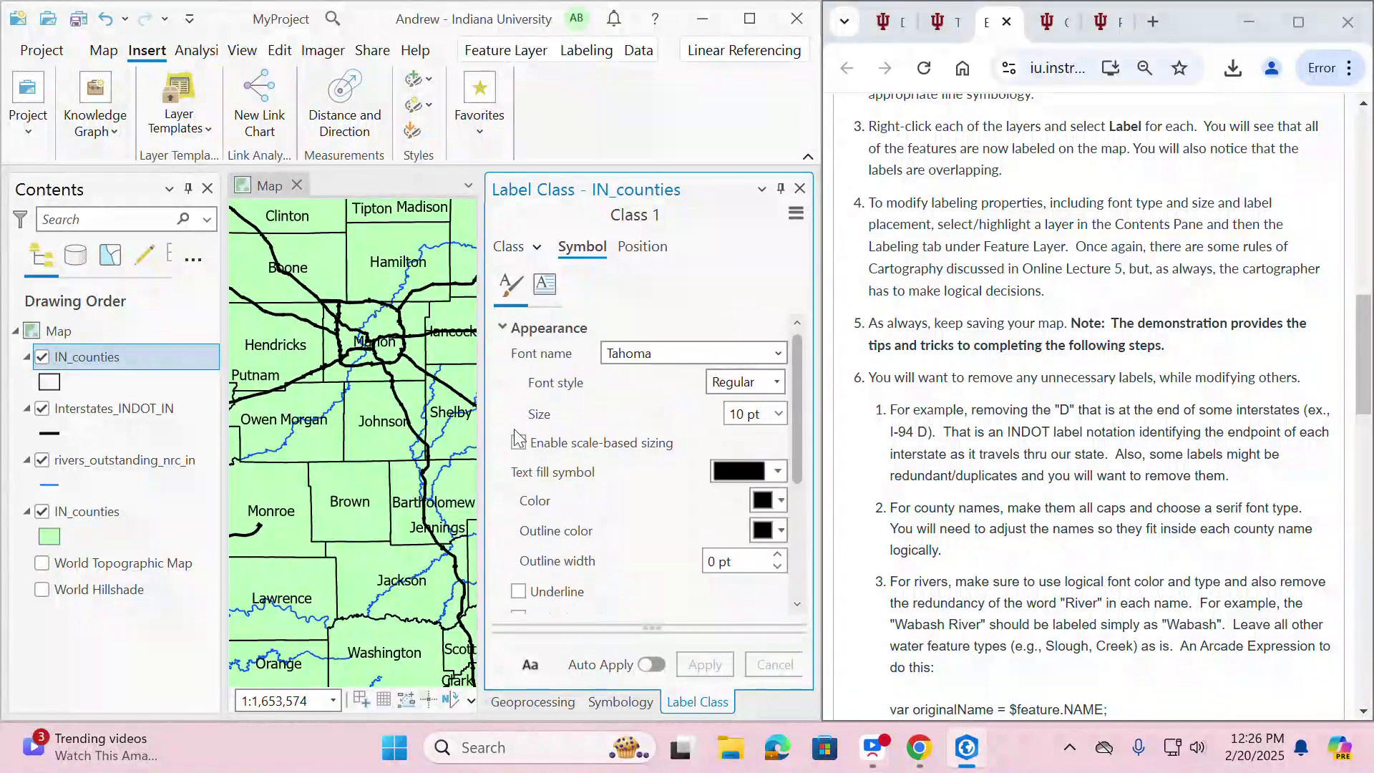
click(707, 355)
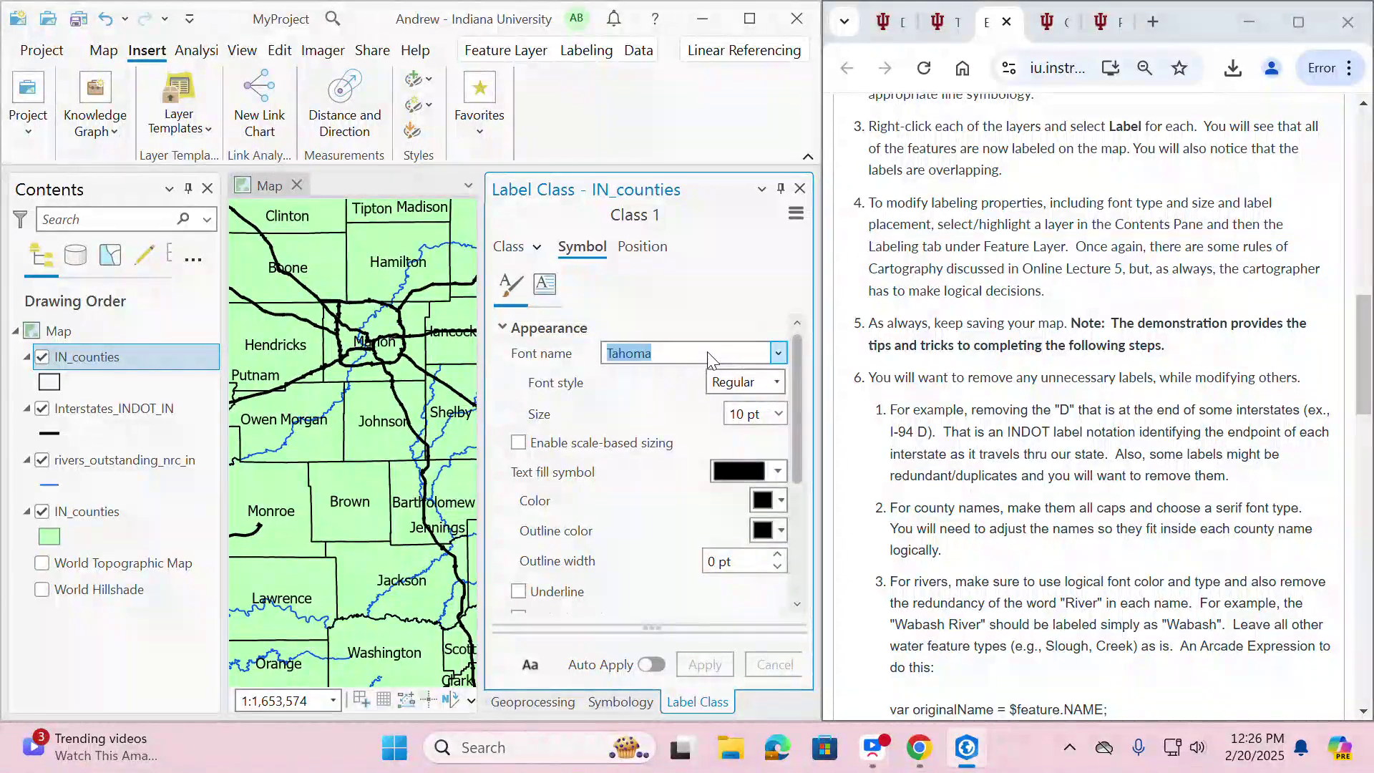
click(778, 352)
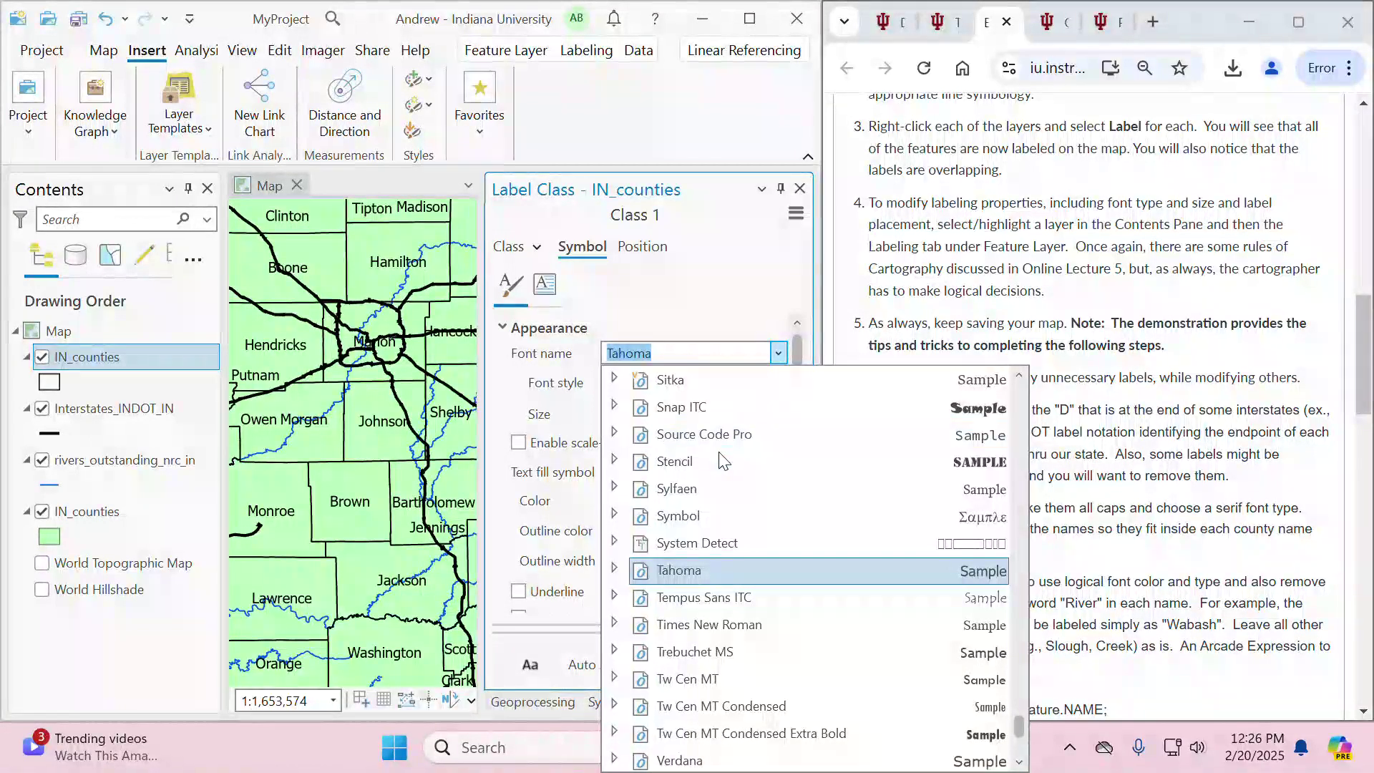
scroll(723, 461, up, 15)
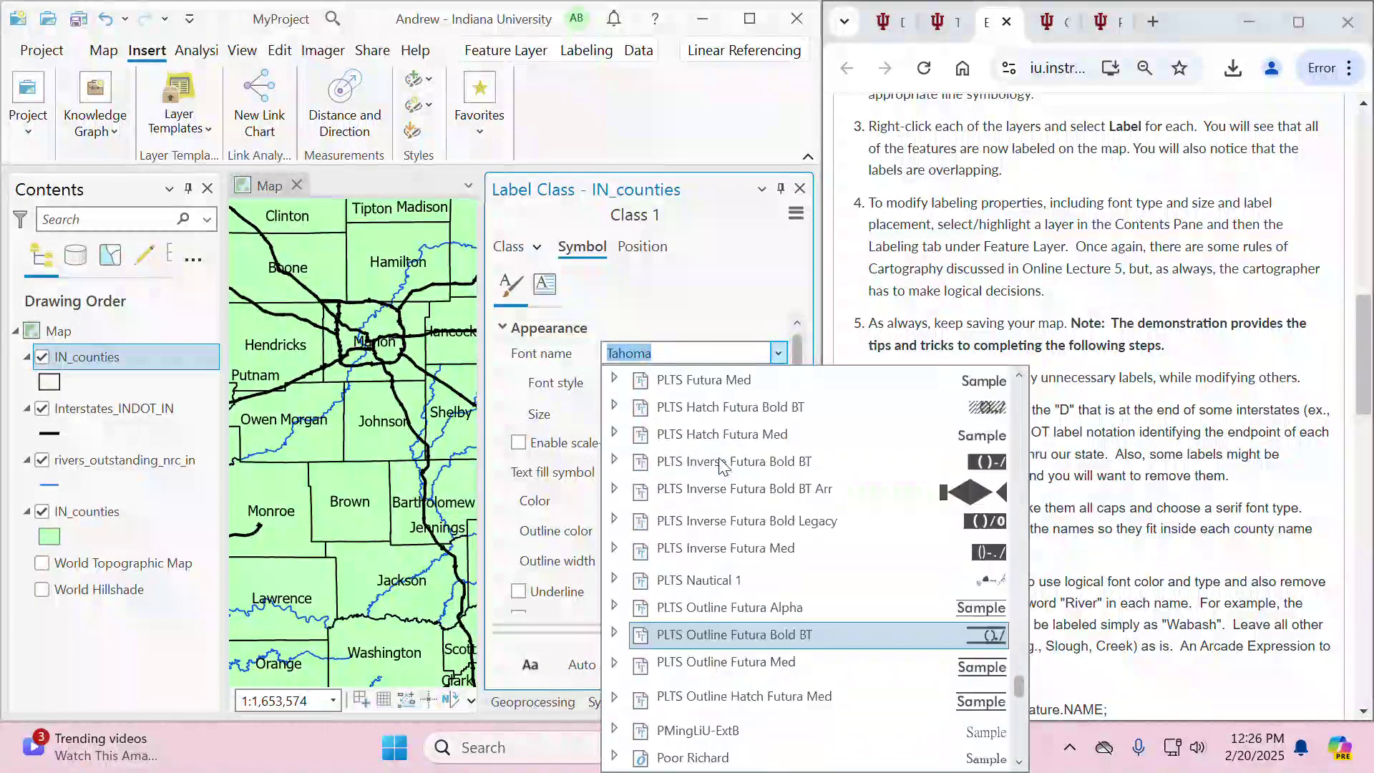
scroll(720, 462, up, 12)
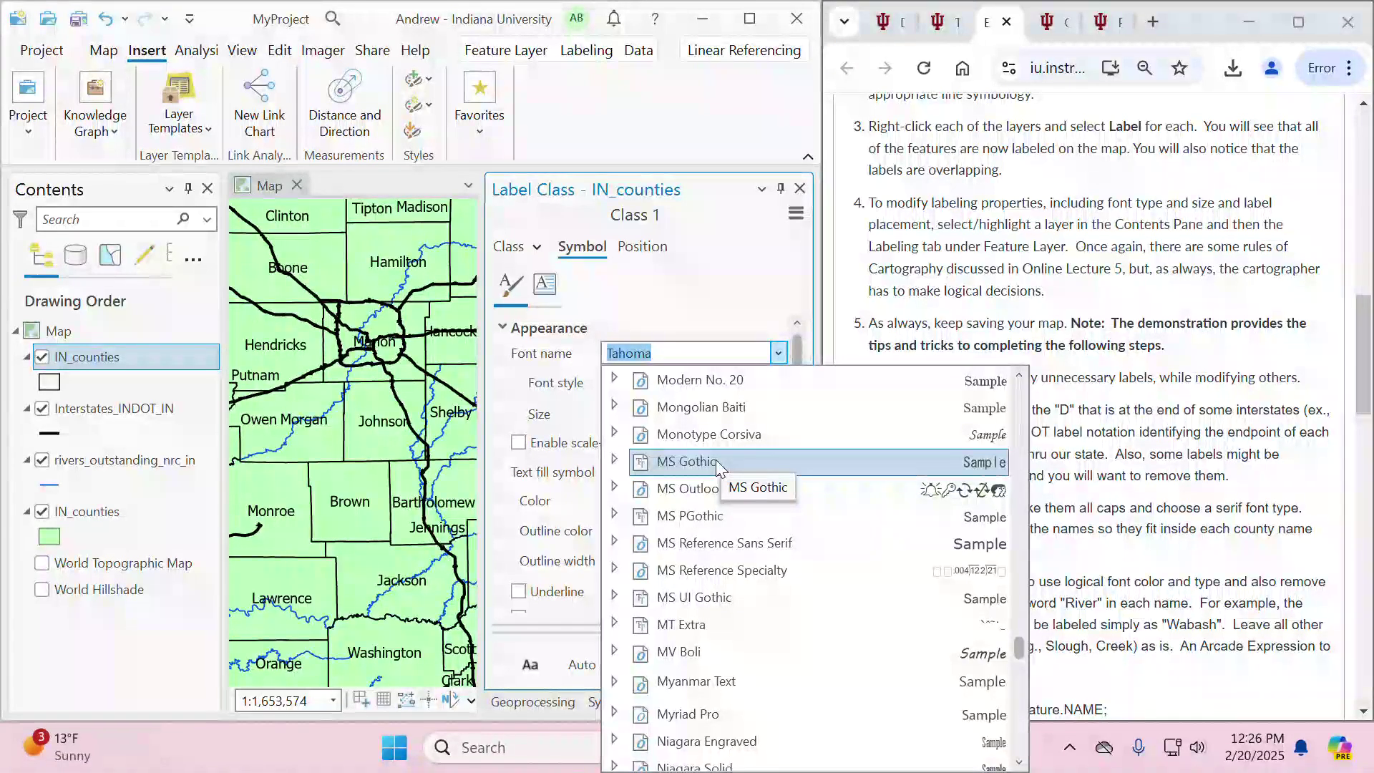
scroll(716, 460, up, 4)
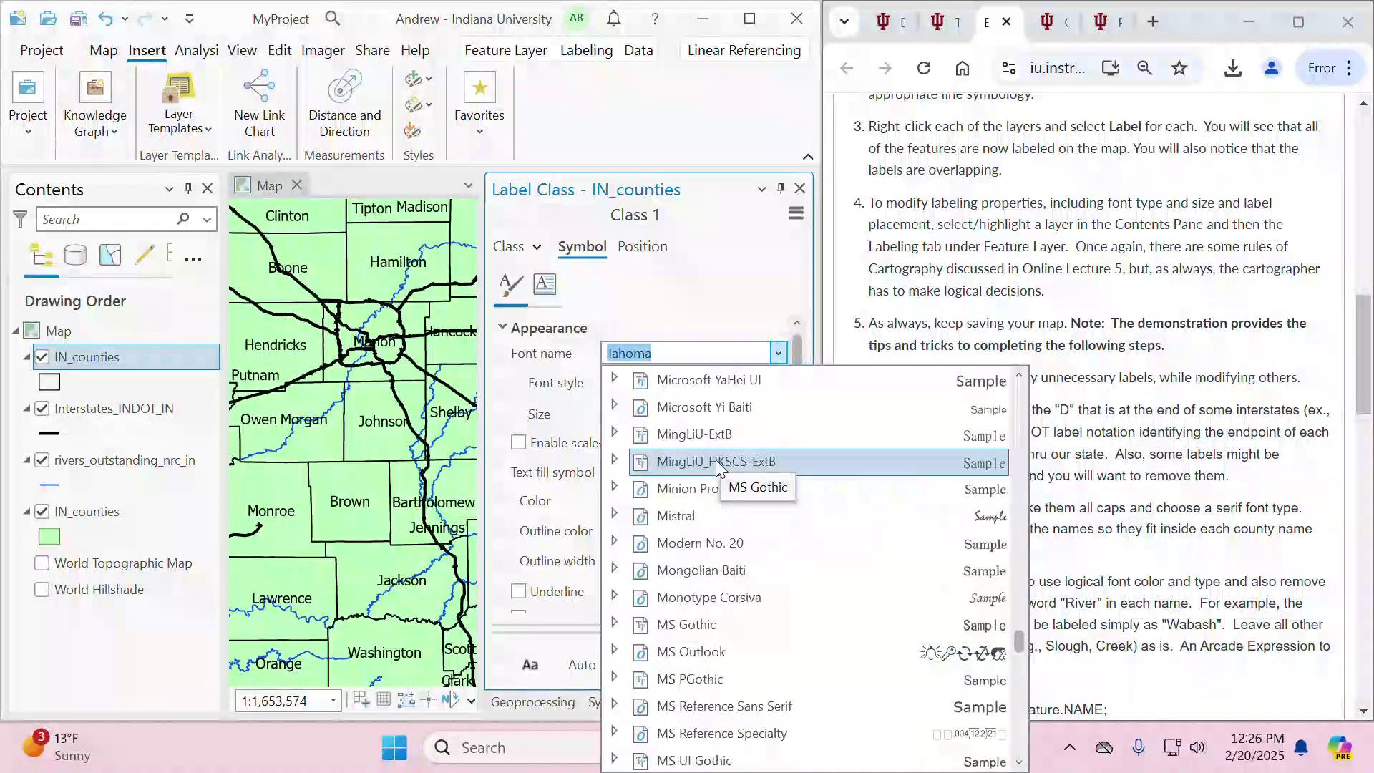
scroll(716, 460, up, 4)
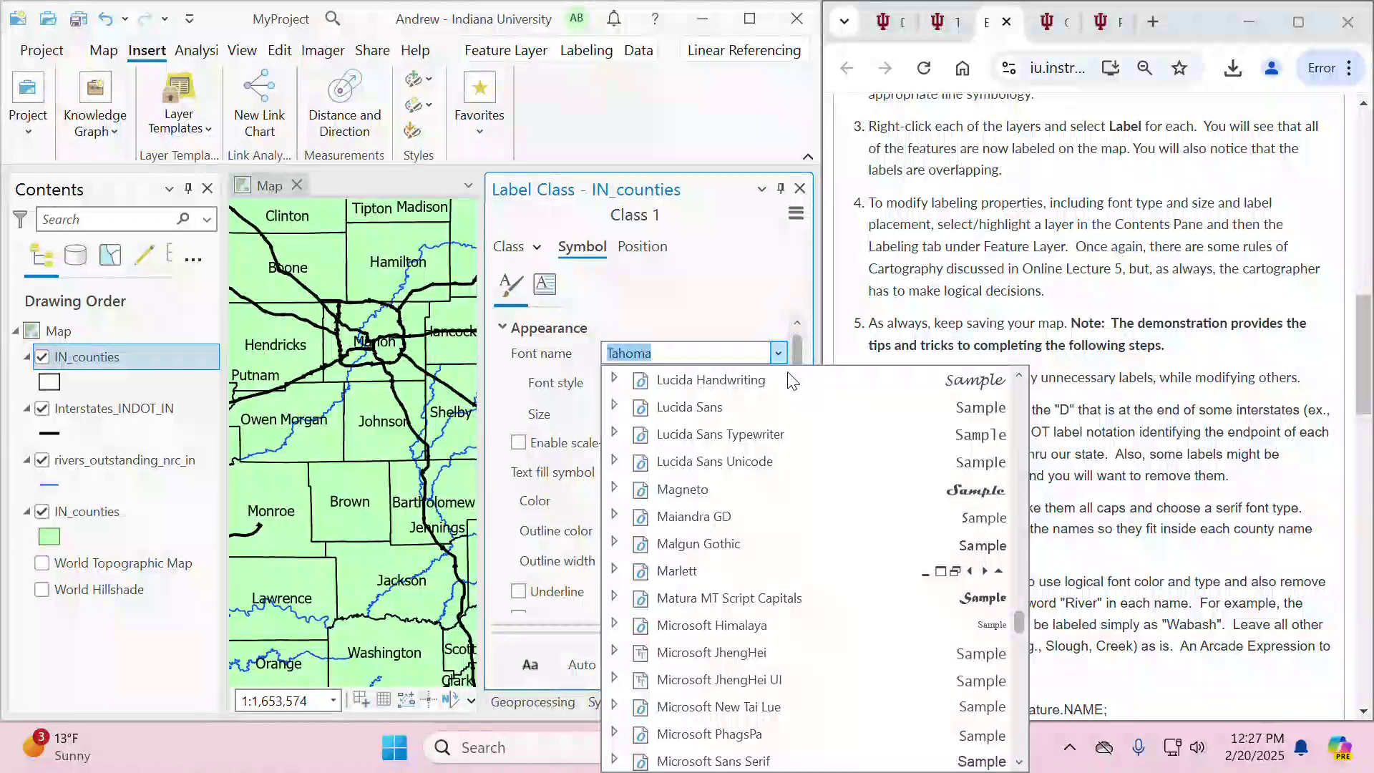
click(771, 299)
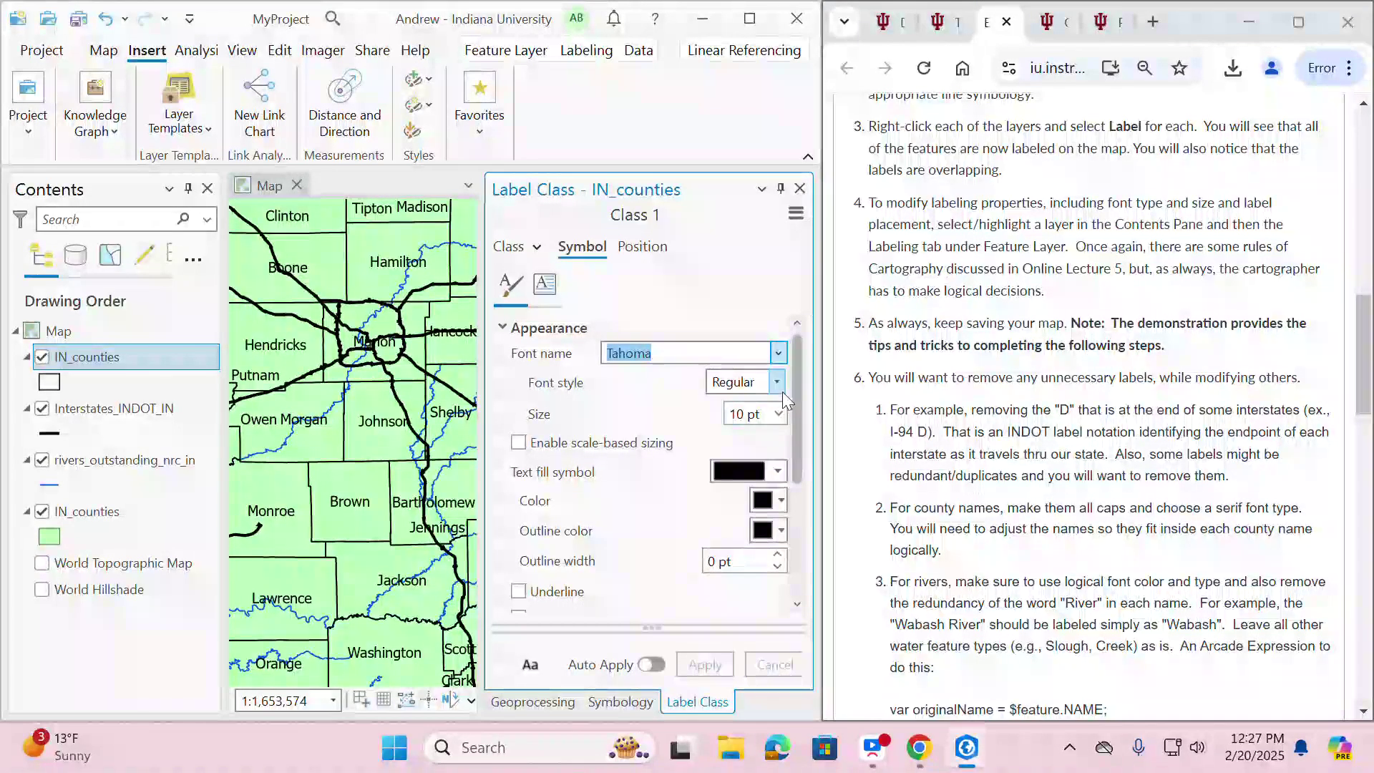
- Examine the Rotation and Position sections of the county label symbol's general settings, collapsing each section after viewing
click(503, 329)
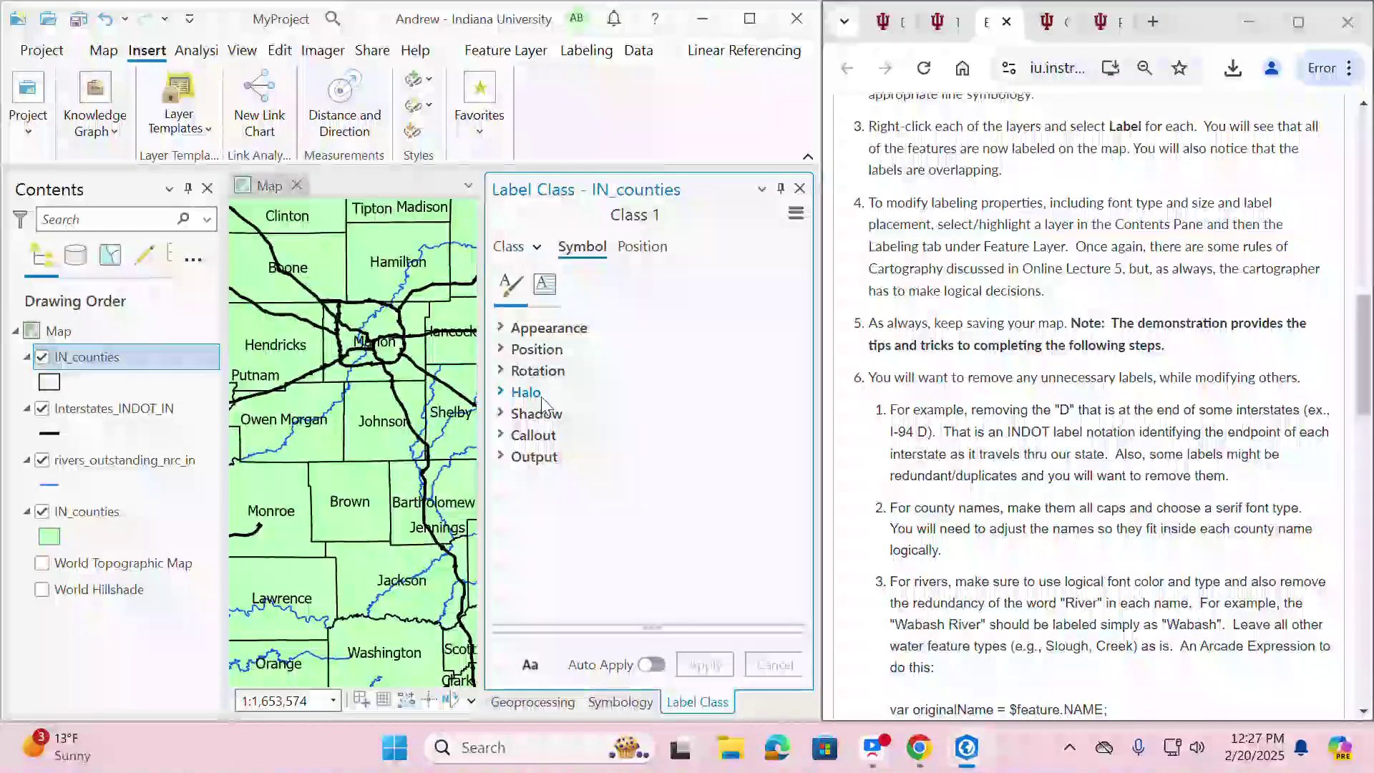
click(505, 372)
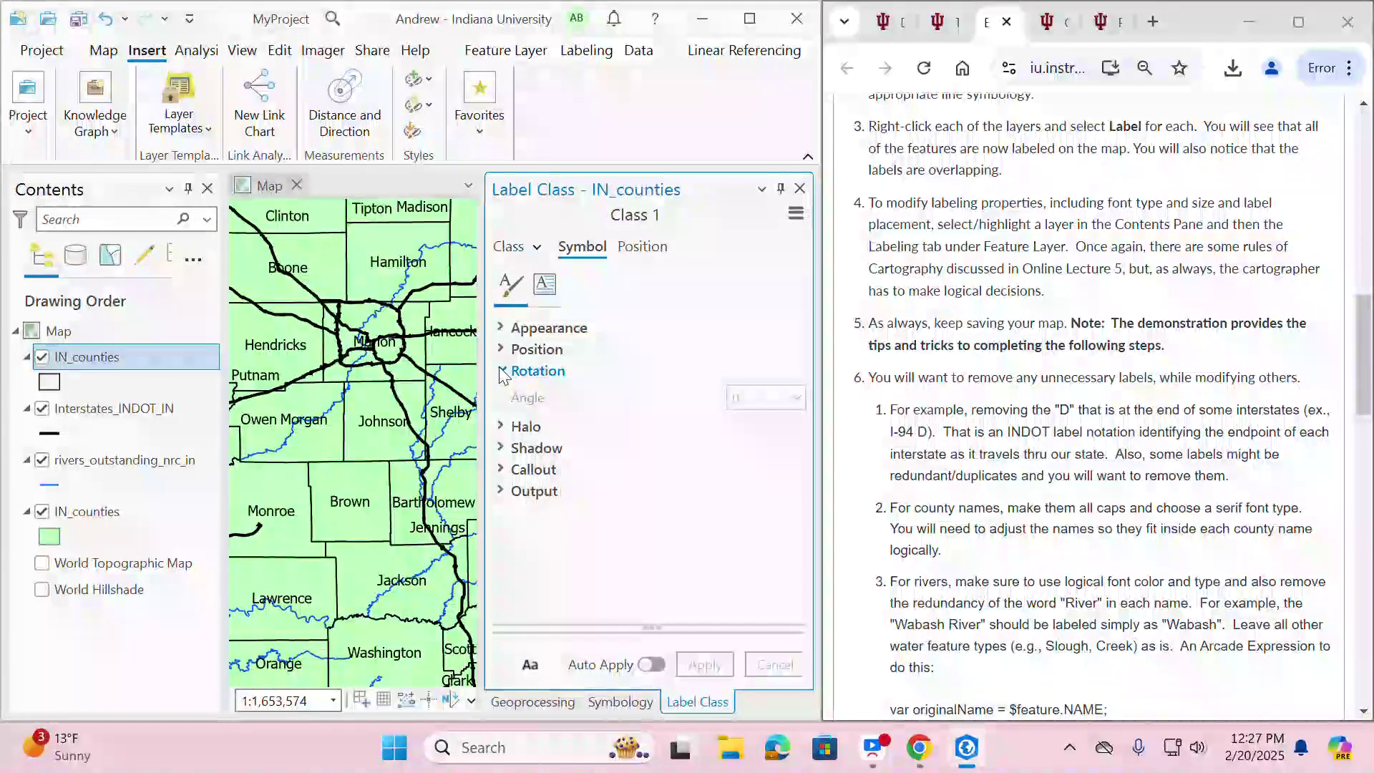
click(504, 371)
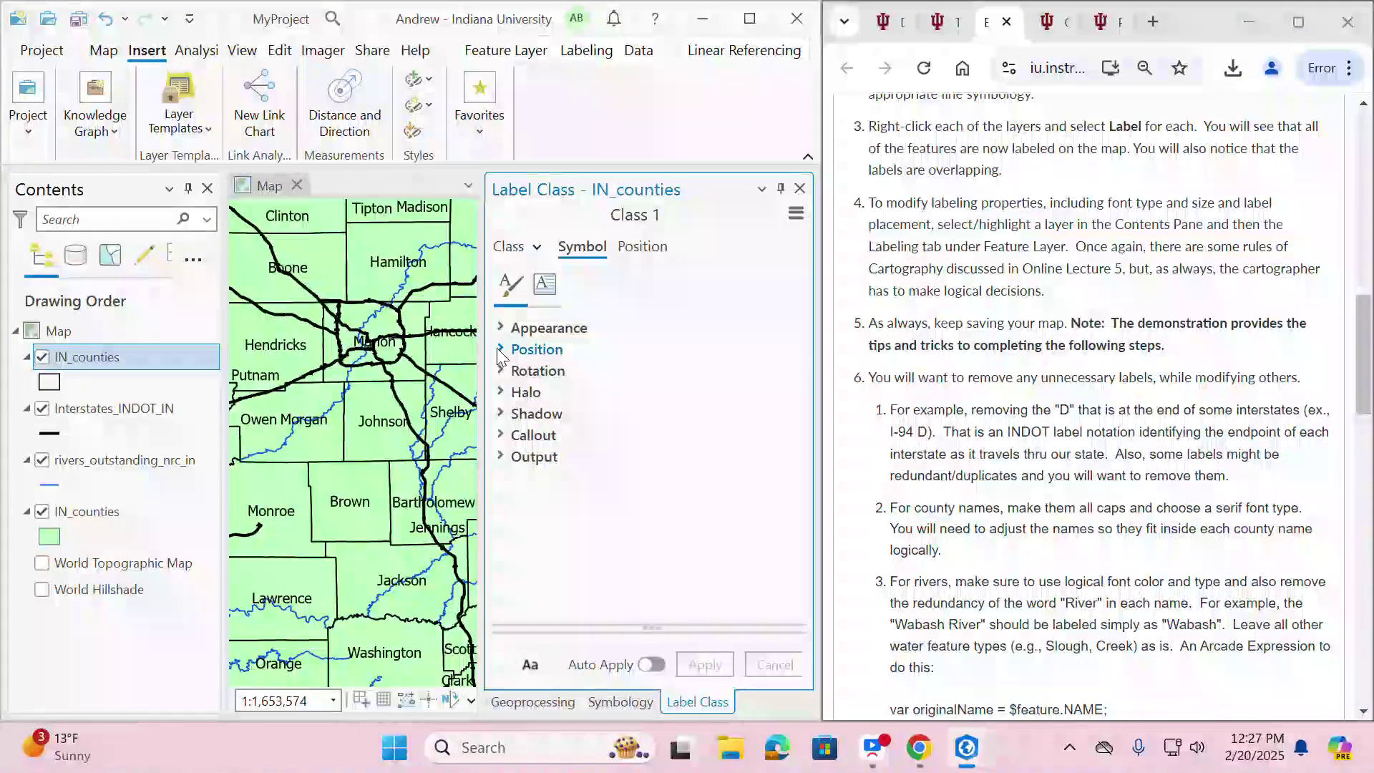
click(501, 351)
click(502, 350)
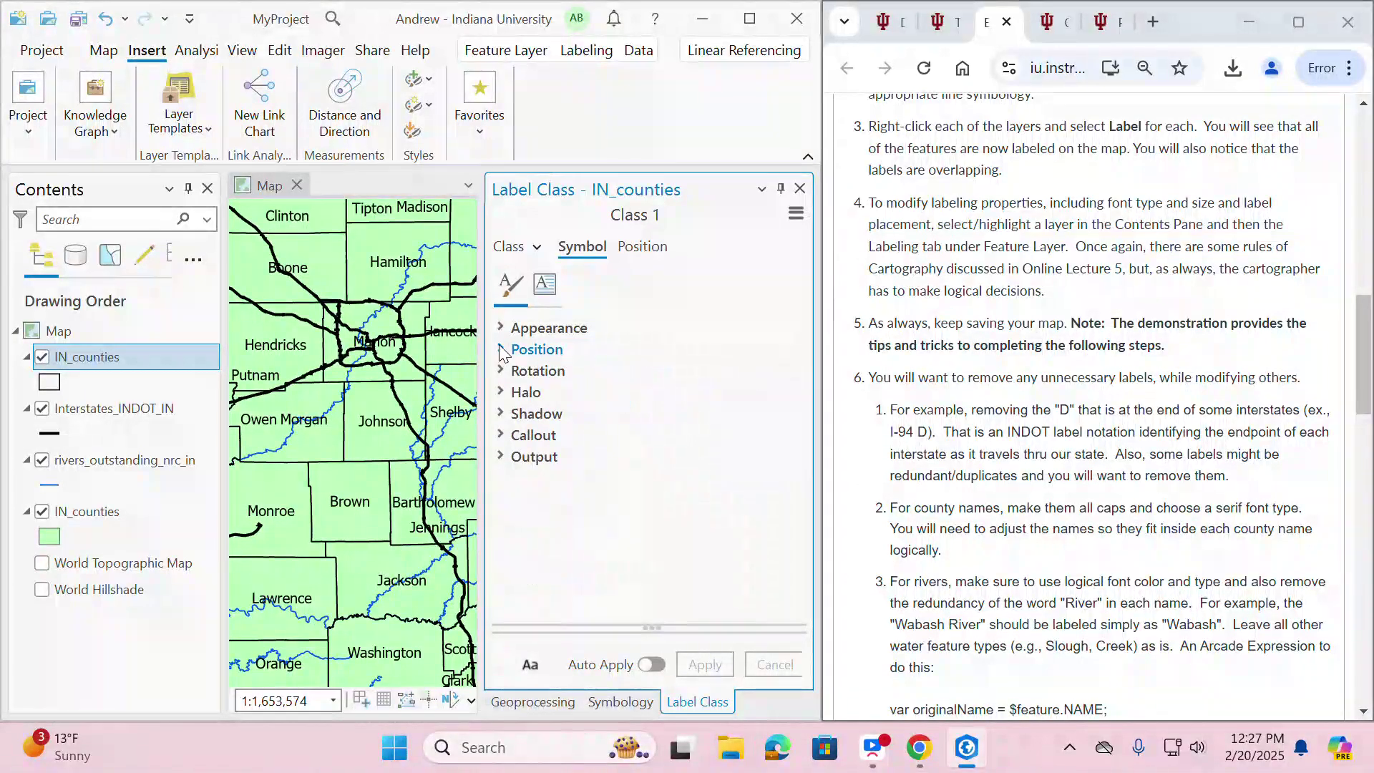
- Review the county label symbol's Formatting, Paragraph and Internationalization settings, and collapse the sections
click(545, 284)
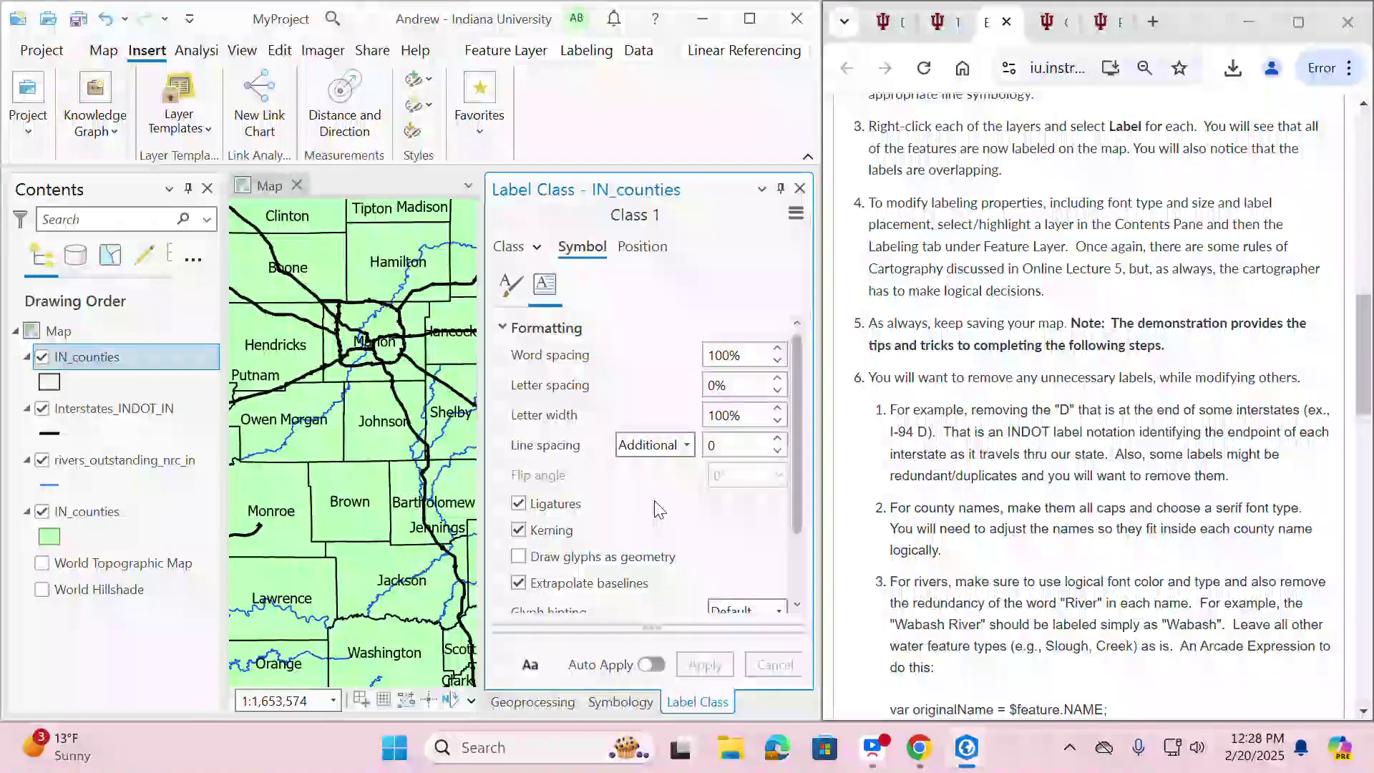
scroll(660, 509, down, 1)
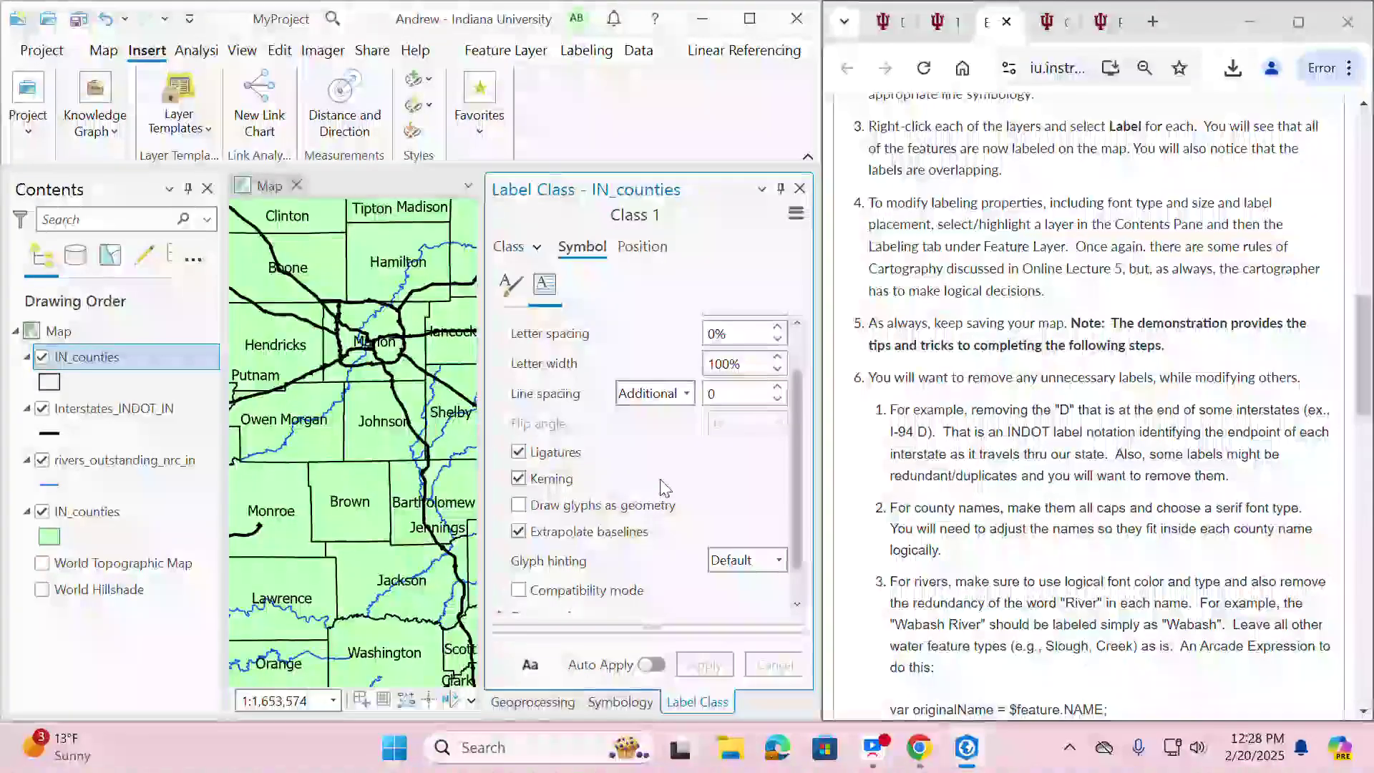
scroll(663, 505, down, 1)
scroll(688, 454, up, 3)
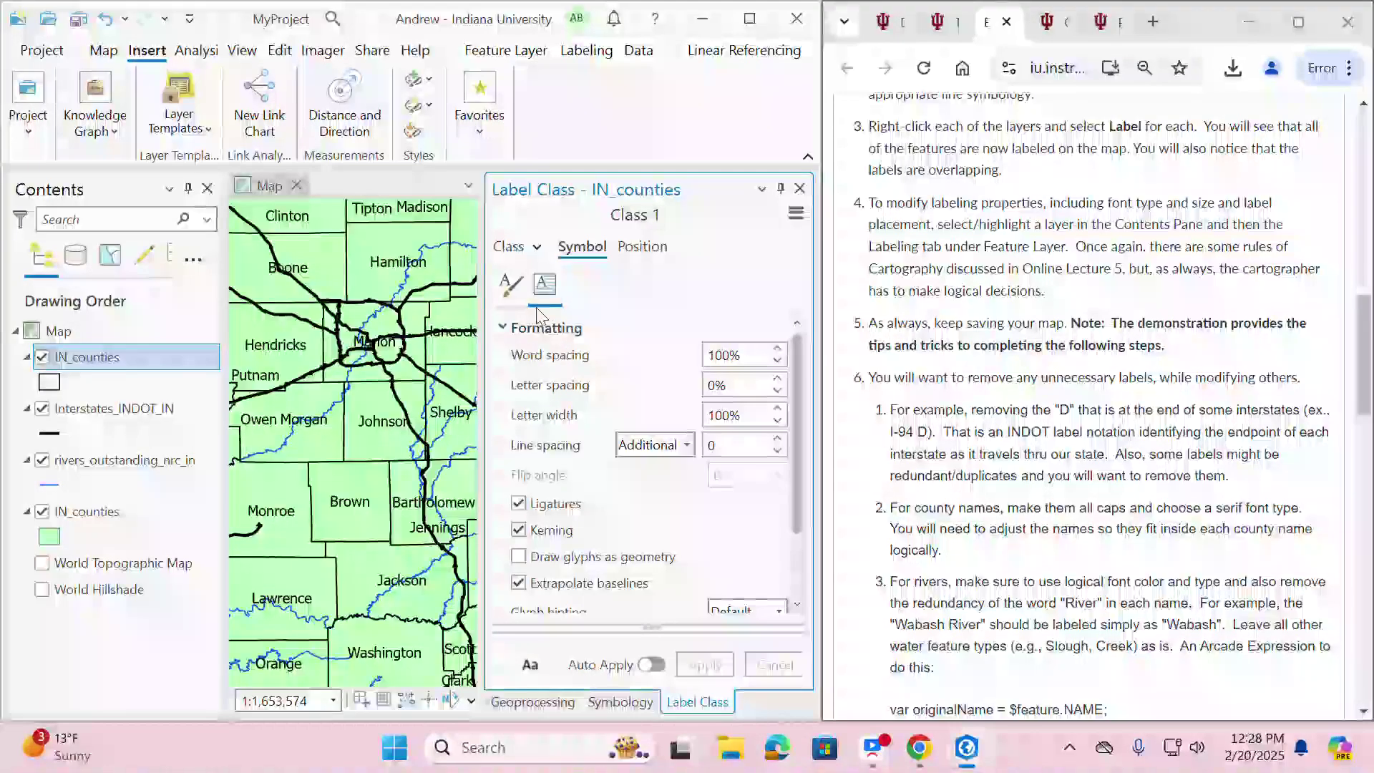
click(505, 328)
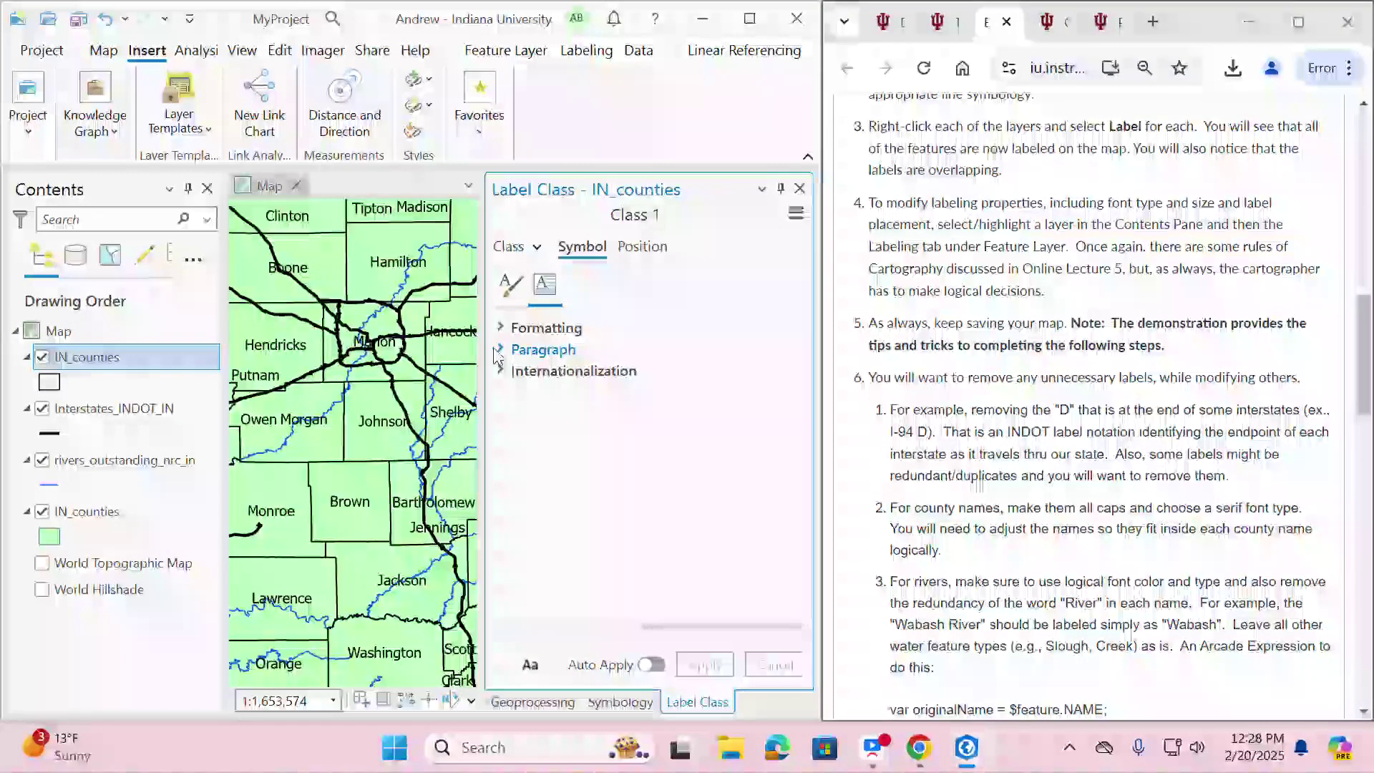
click(503, 351)
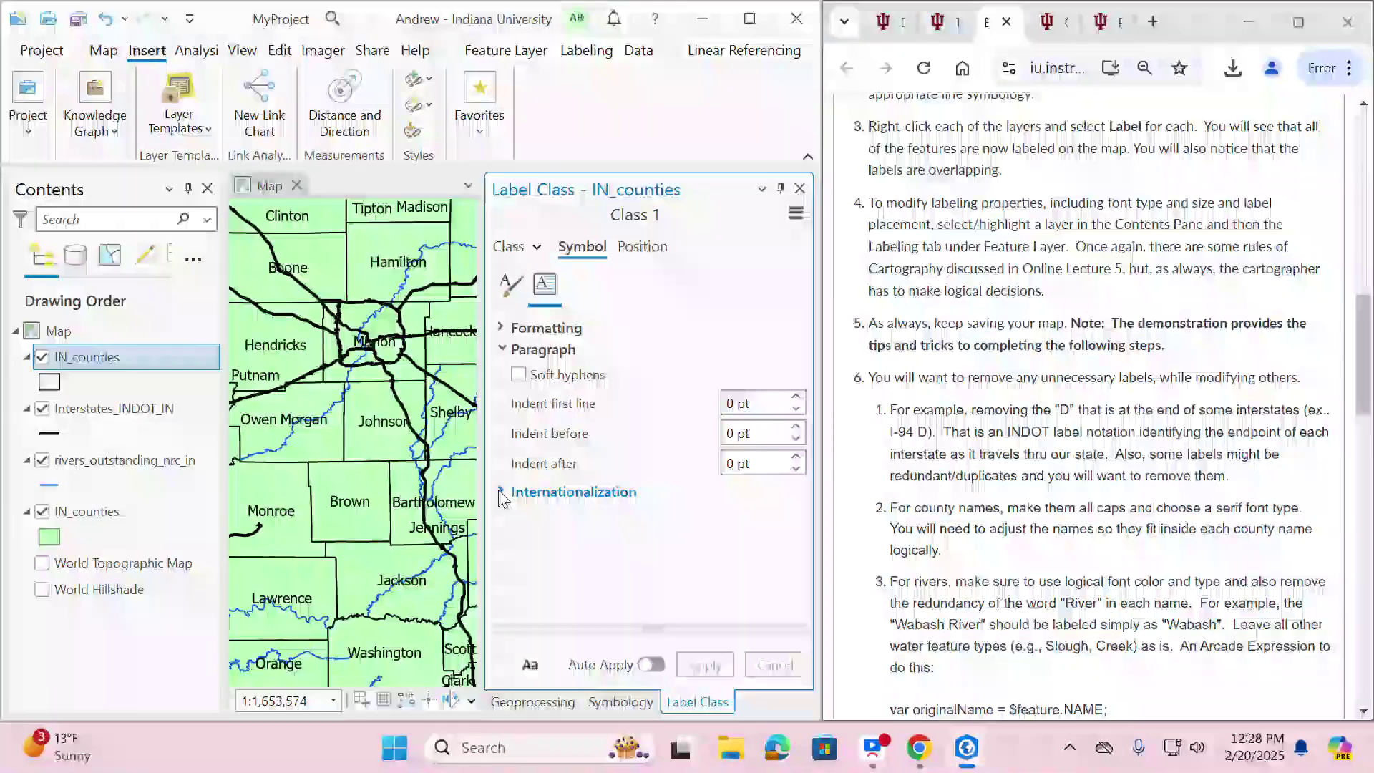
click(503, 493)
click(502, 493)
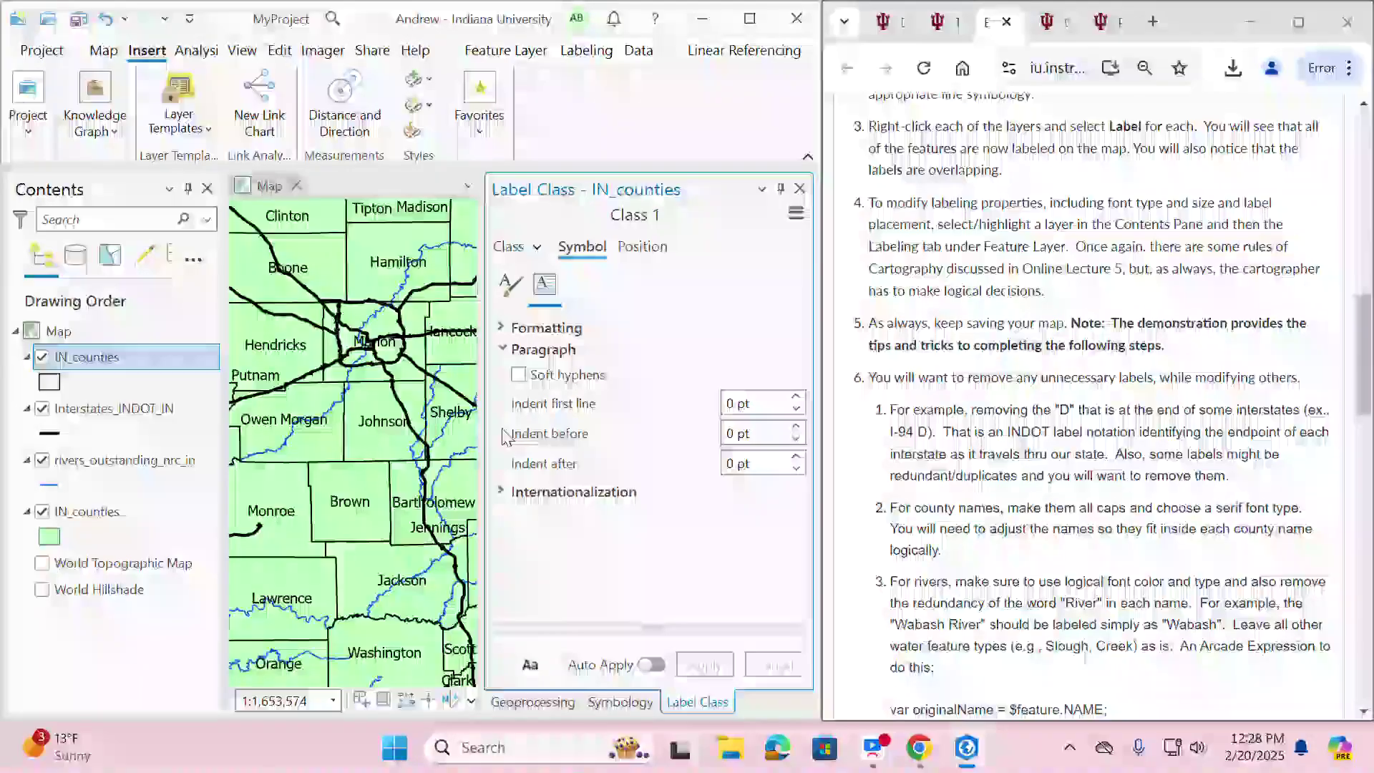
click(503, 351)
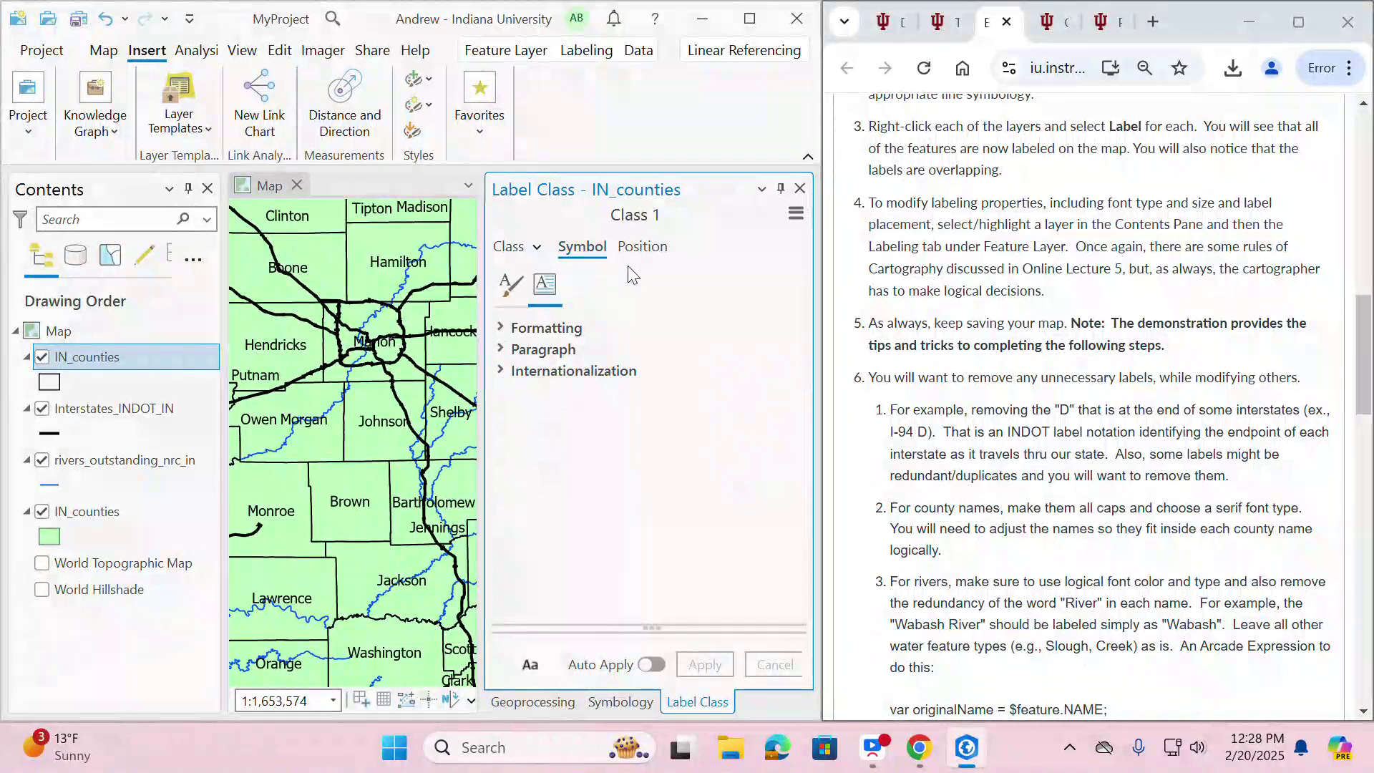
- Look through the county labels' position settings, covering placement, stacking strategy and conflict resolution such as duplicate removal, and return to the placement settings
click(644, 251)
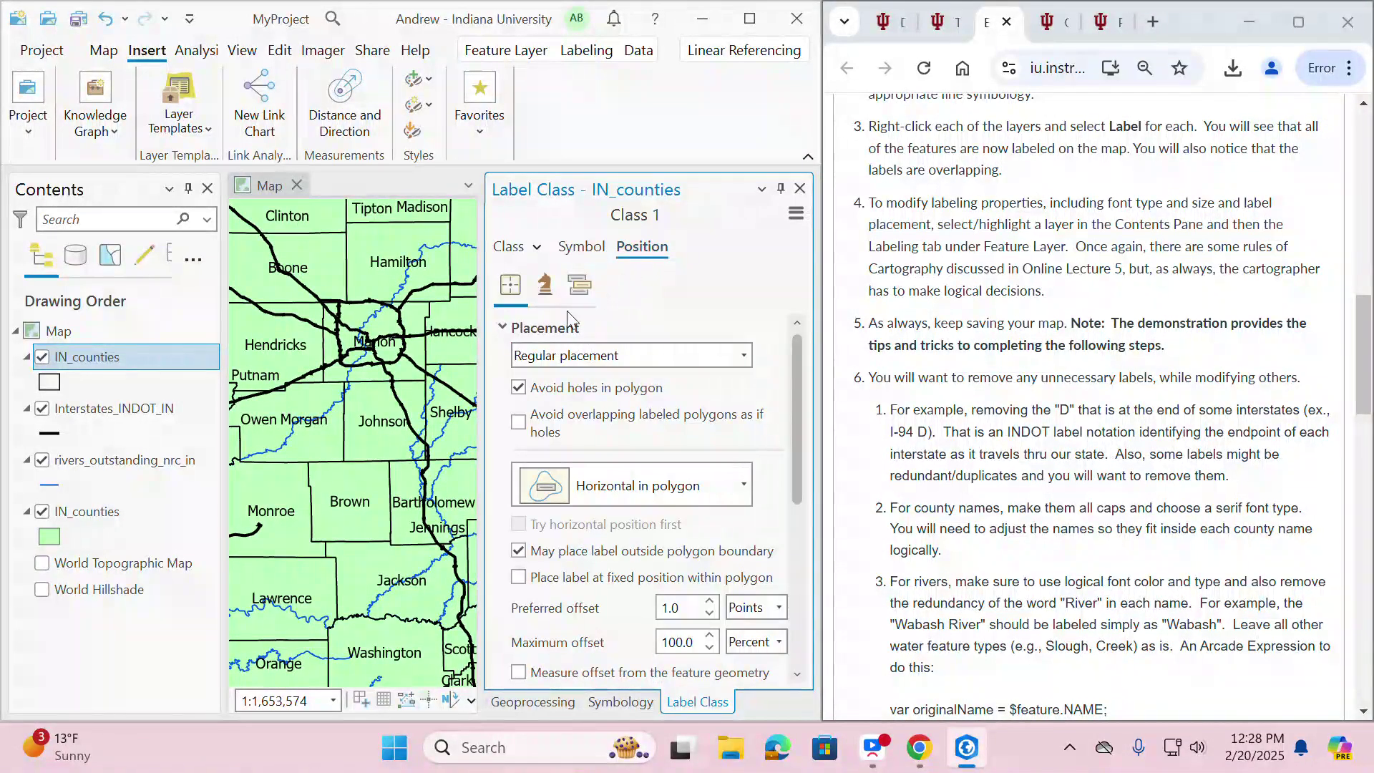
click(503, 329)
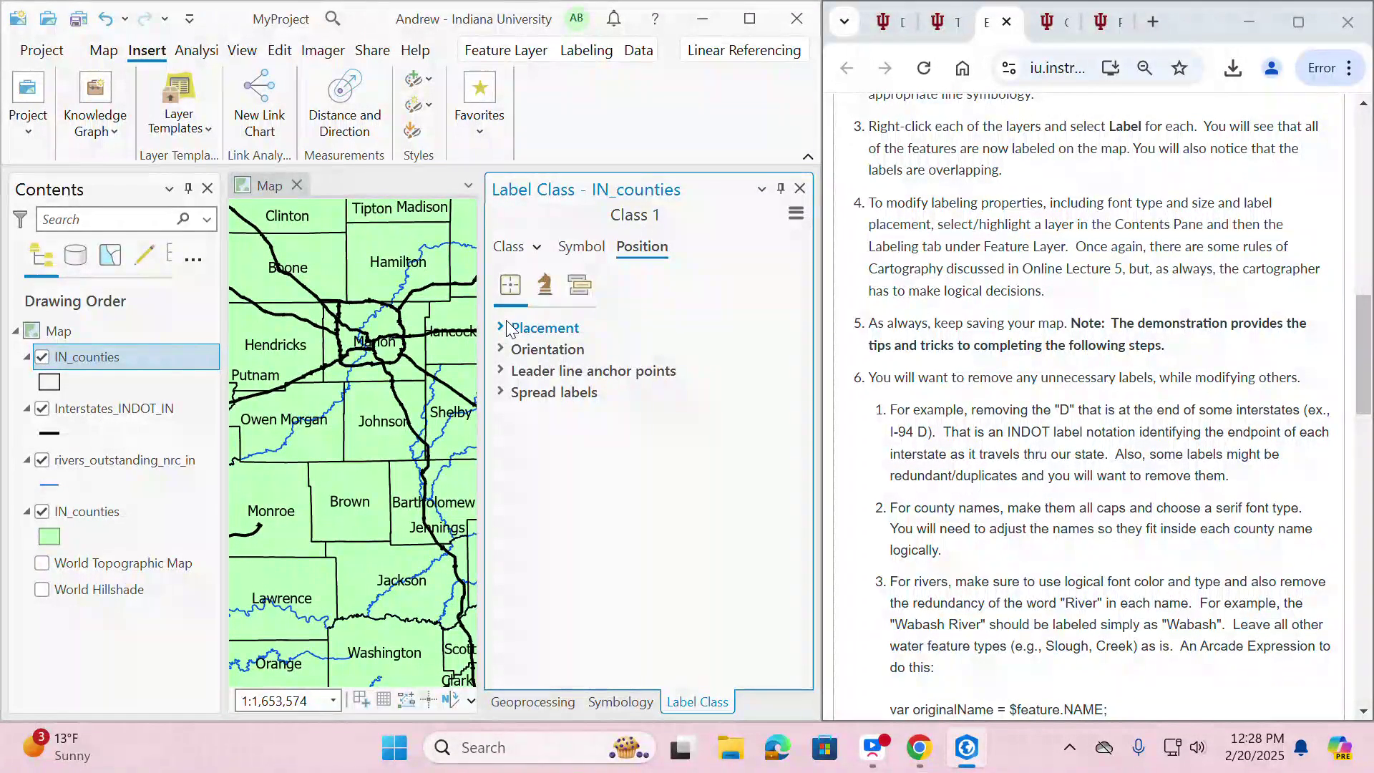
click(582, 284)
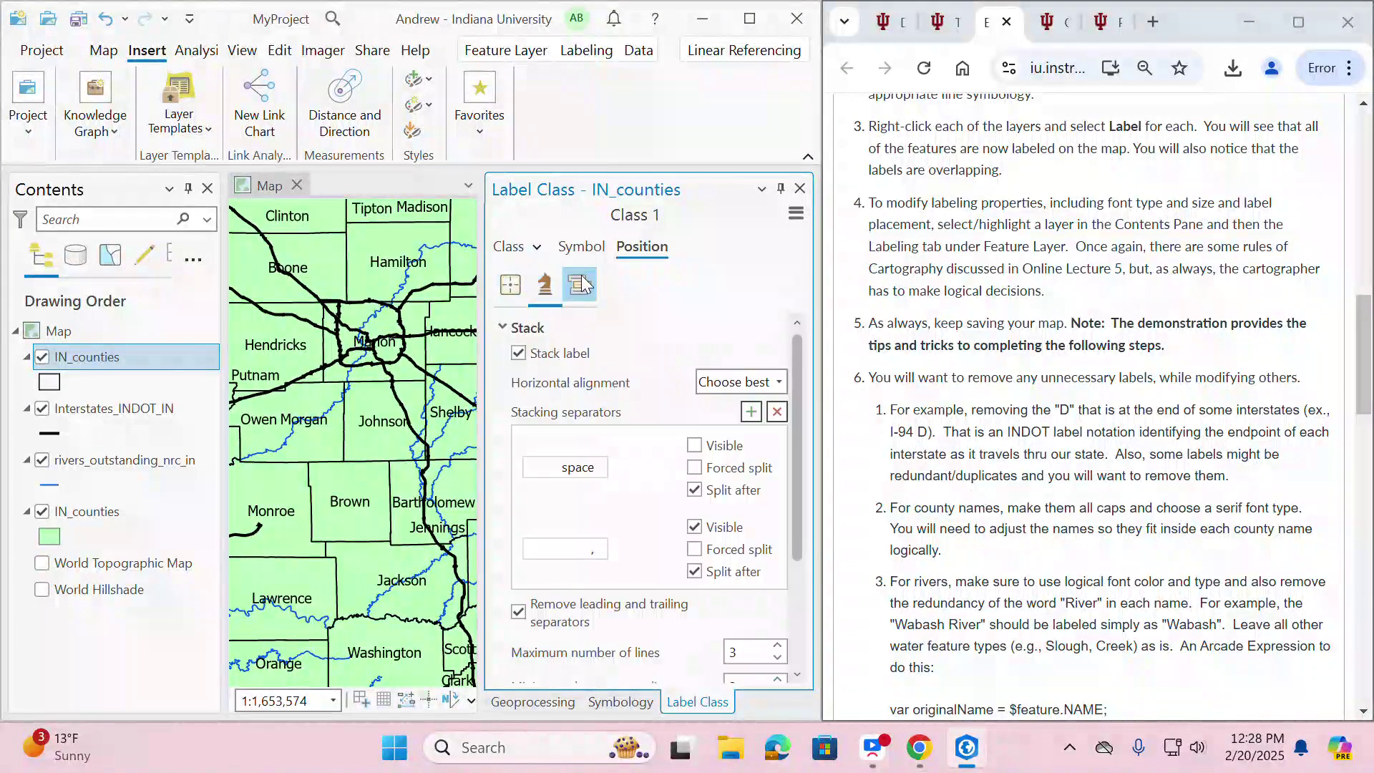
click(545, 284)
click(580, 285)
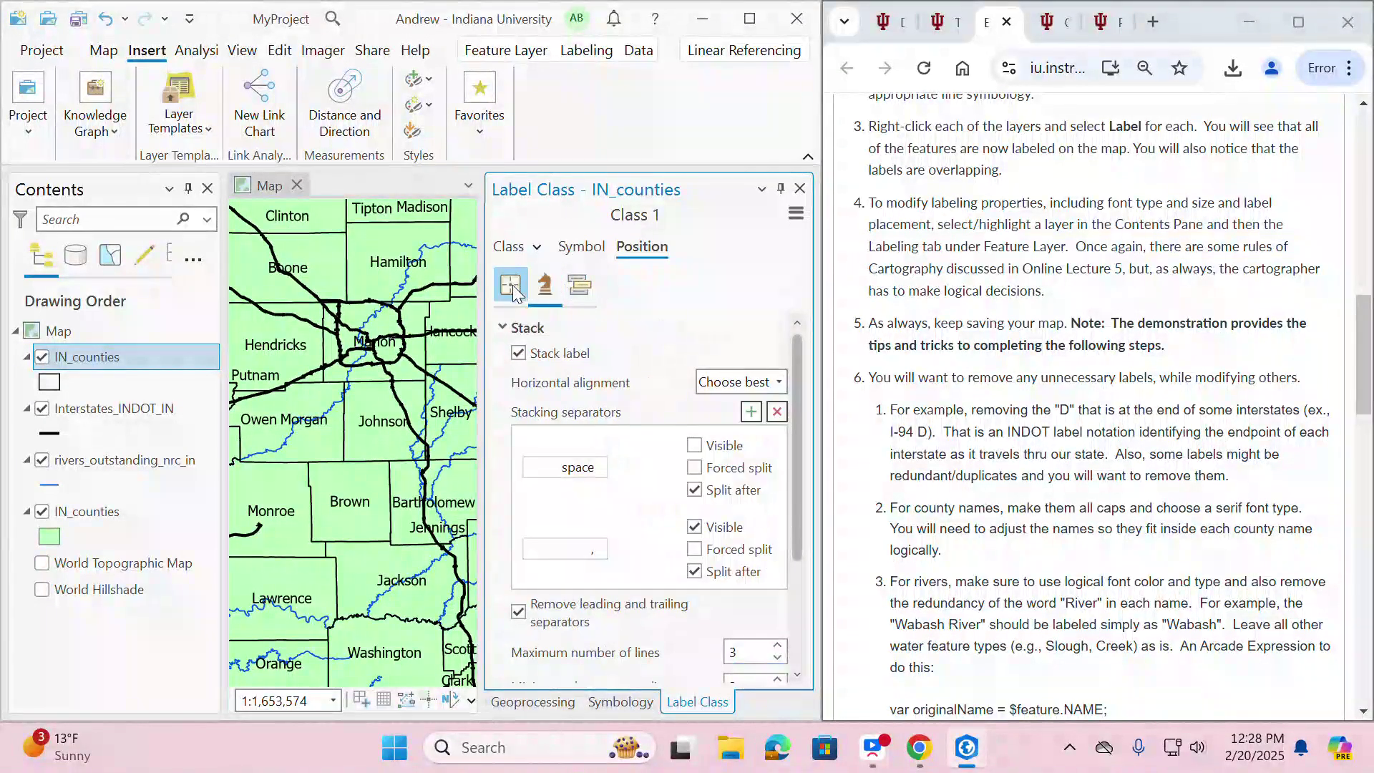
click(511, 287)
click(544, 287)
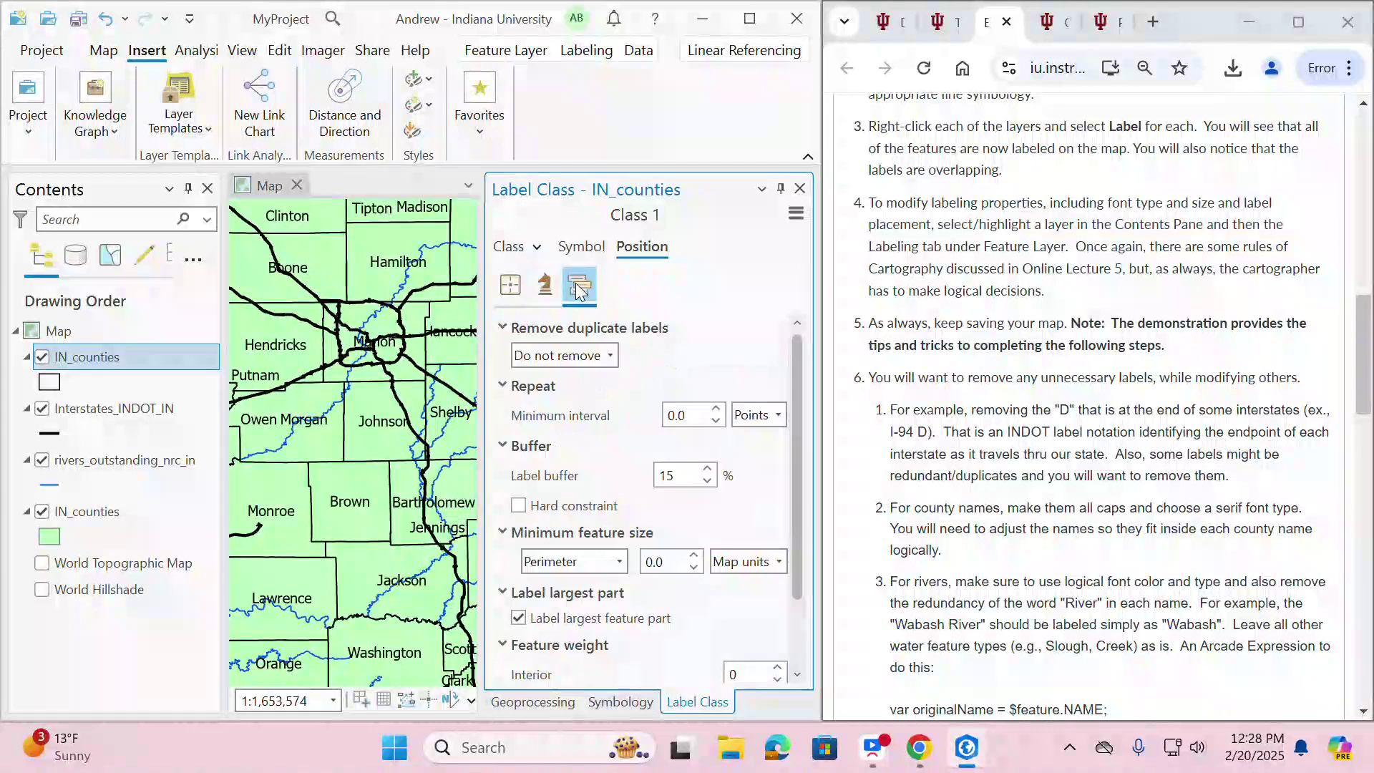
click(510, 285)
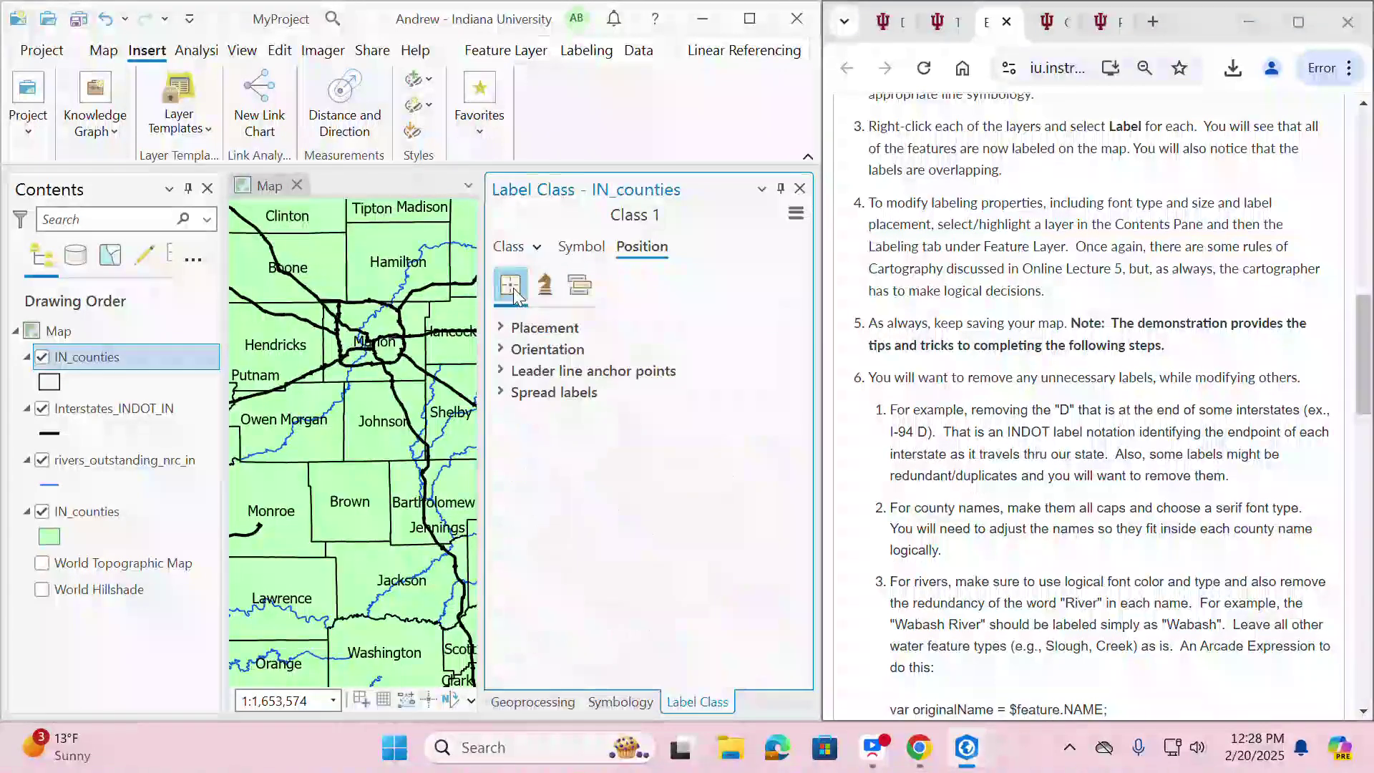
- Expand the Placement section for the IN_counties labels and view the available placement types
click(500, 329)
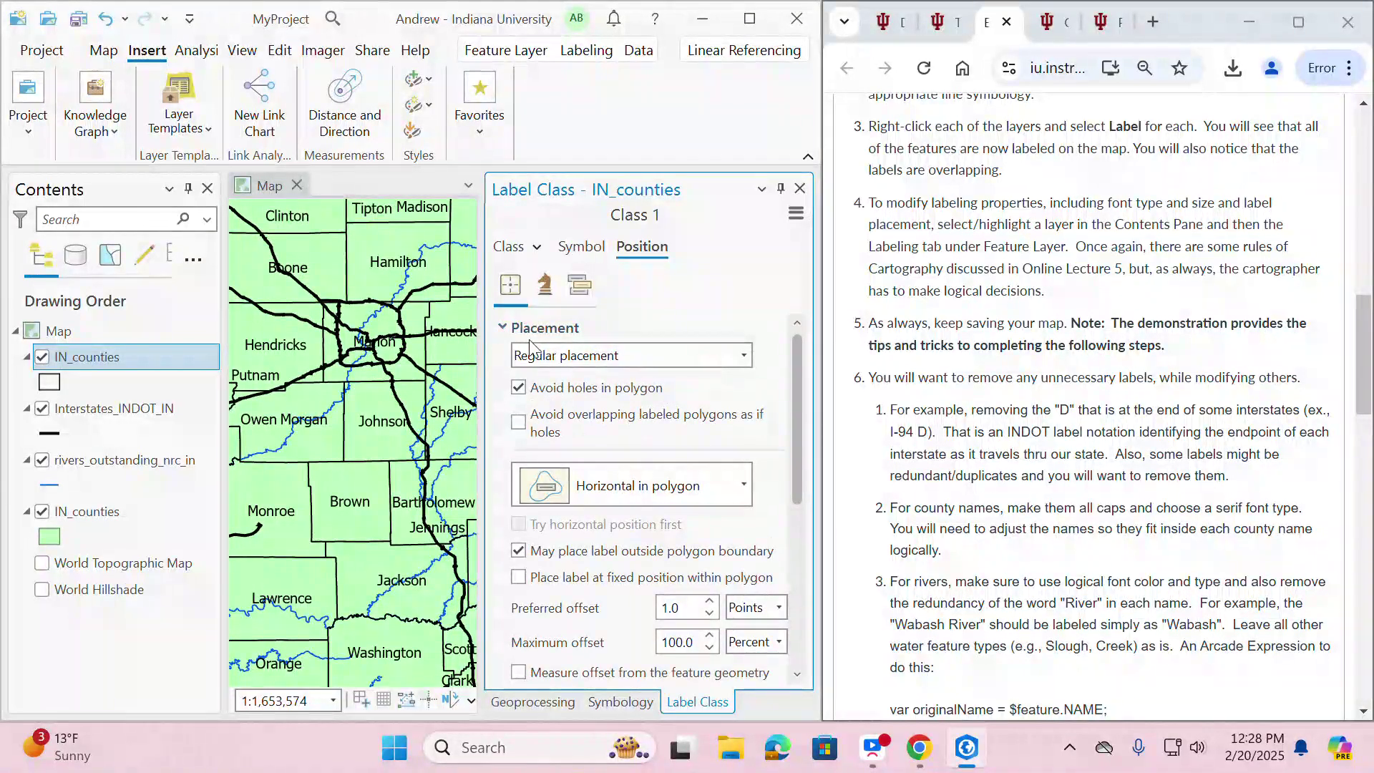
click(634, 361)
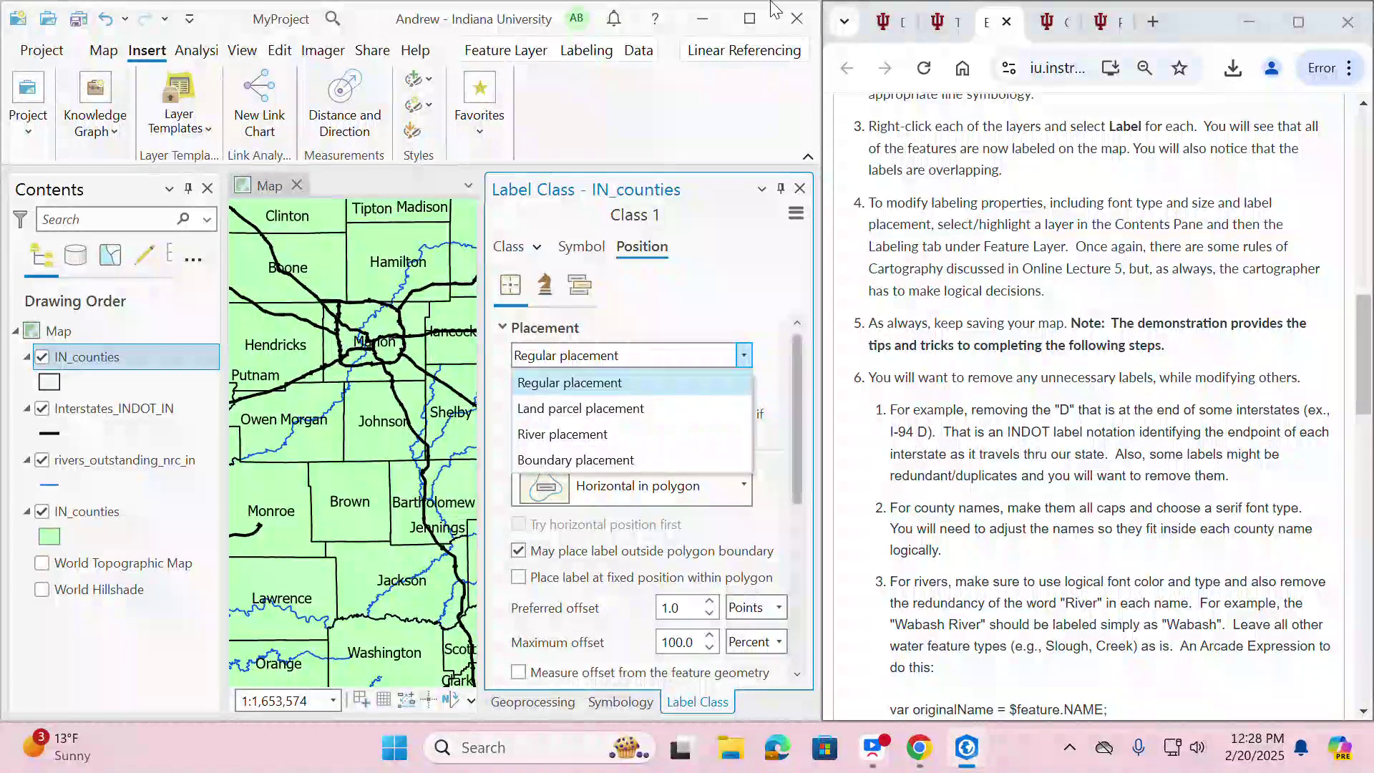
click(768, 57)
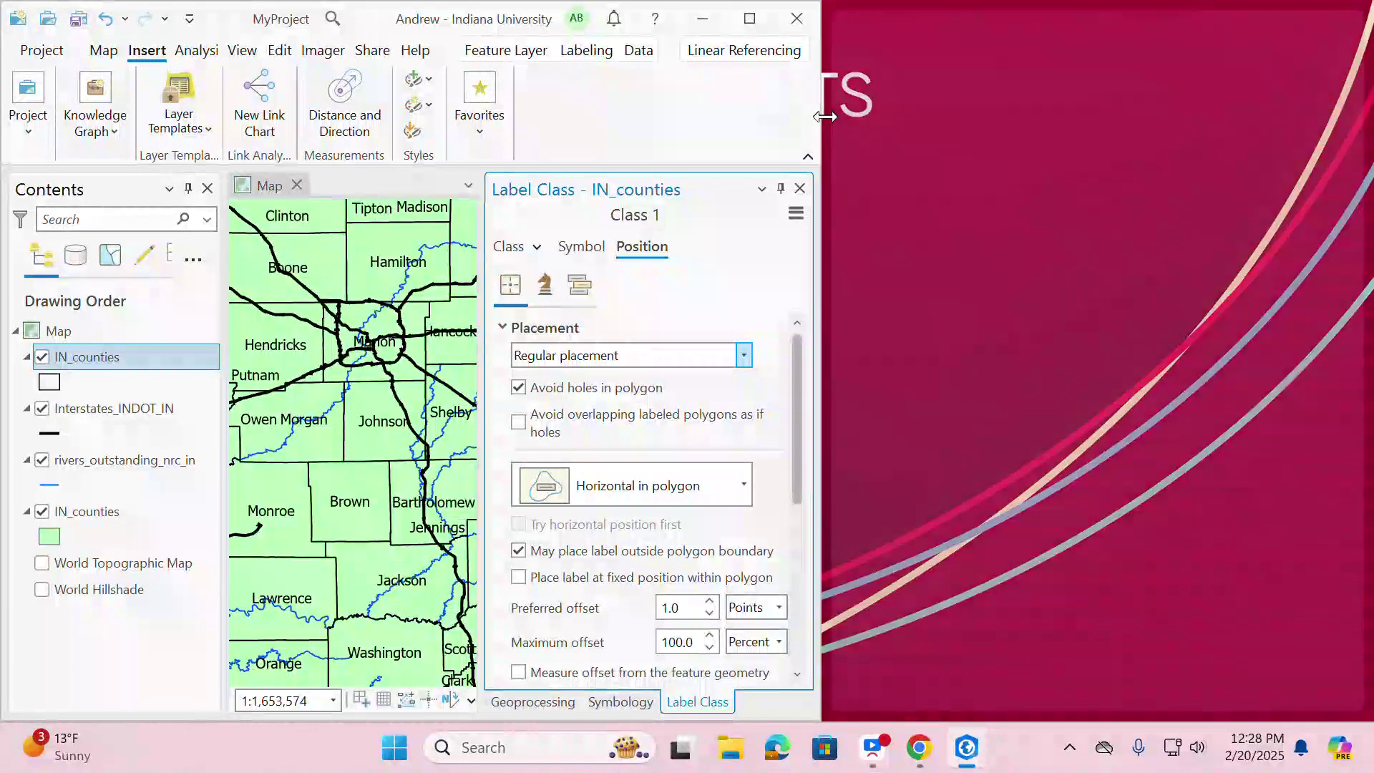
- Maximize the program window with the labeling tools shown and check whether the Maplex Label Engine is in use
click(586, 50)
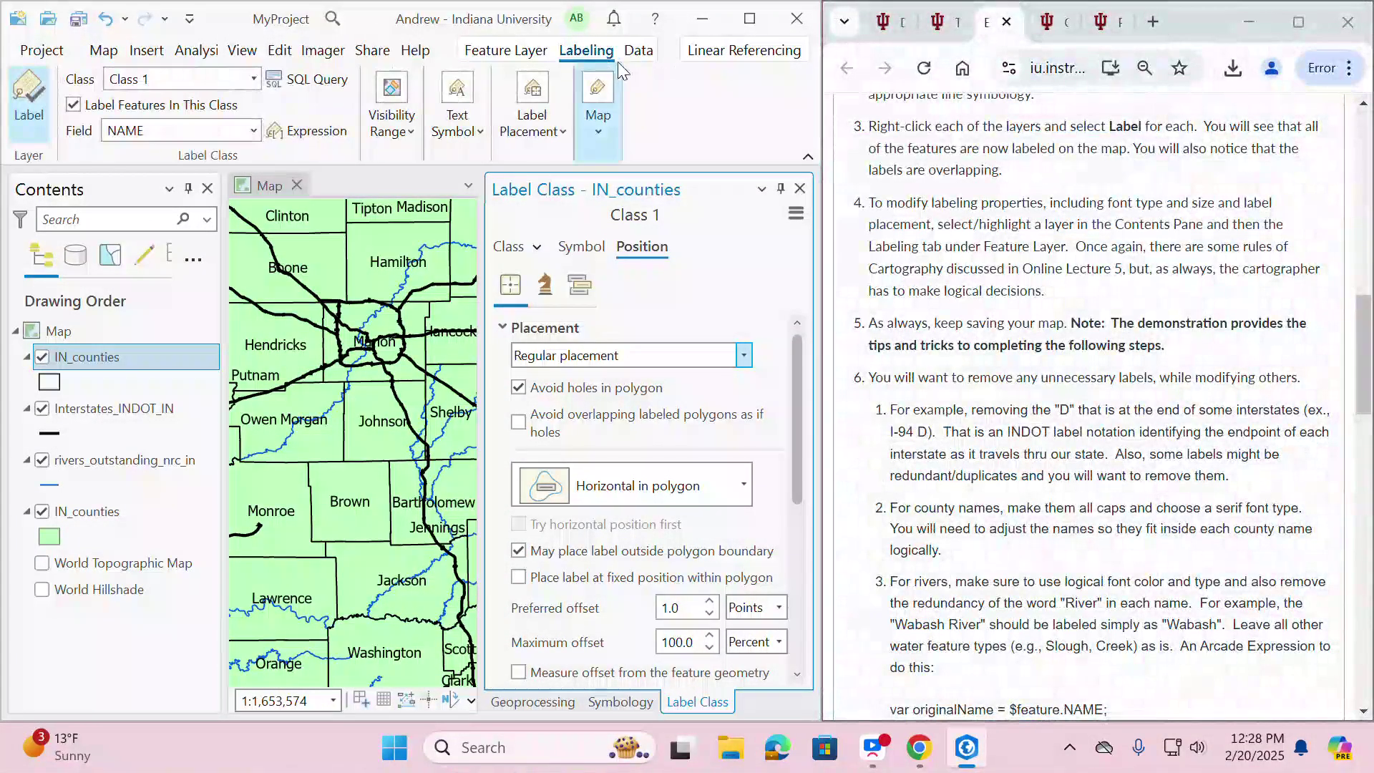
click(750, 19)
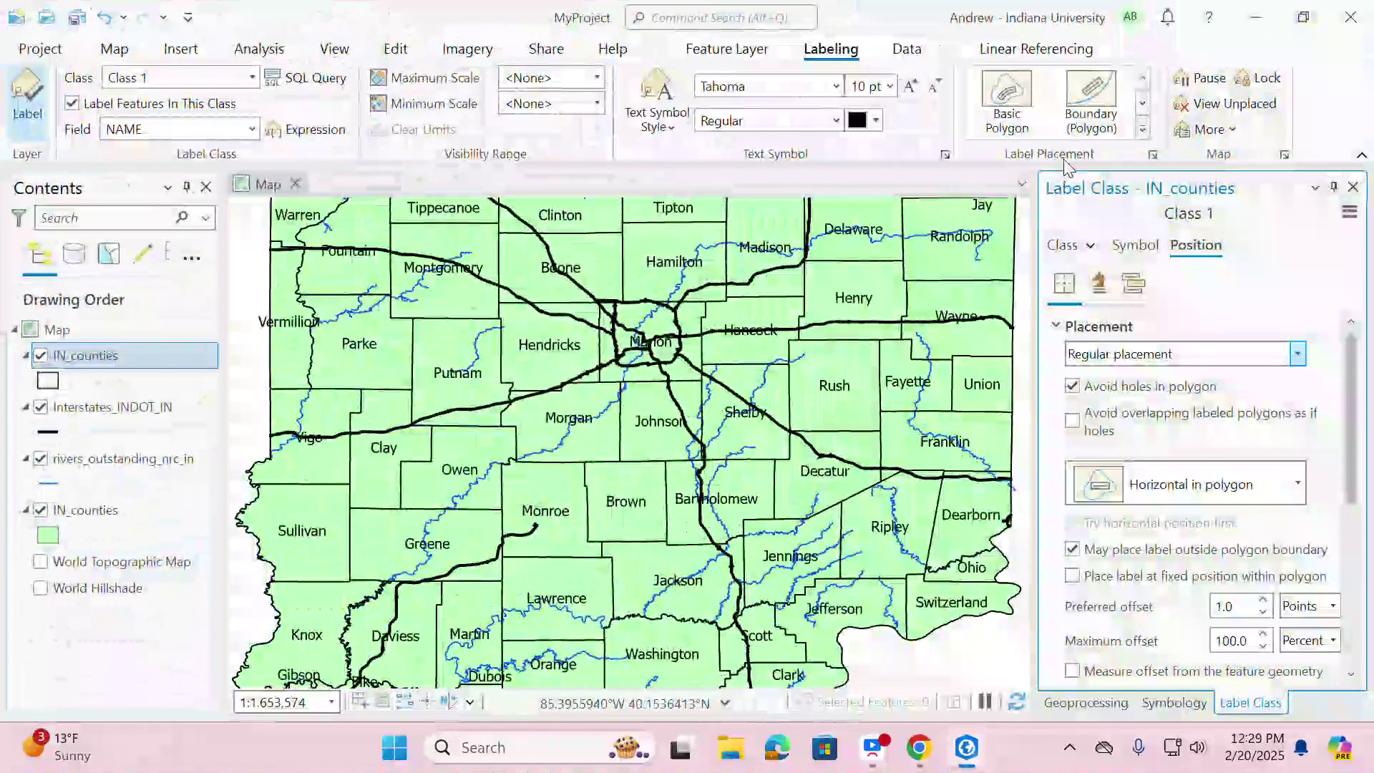
click(1211, 129)
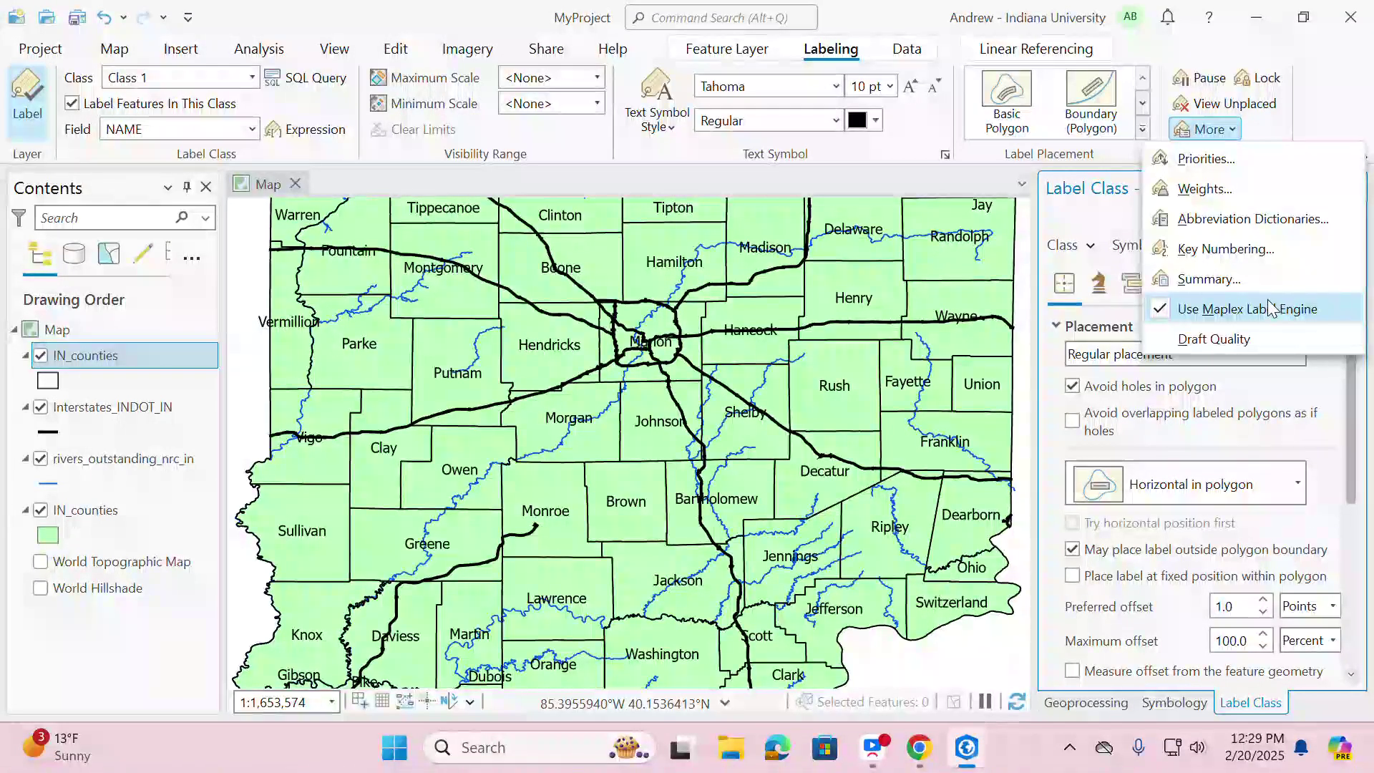
click(1183, 372)
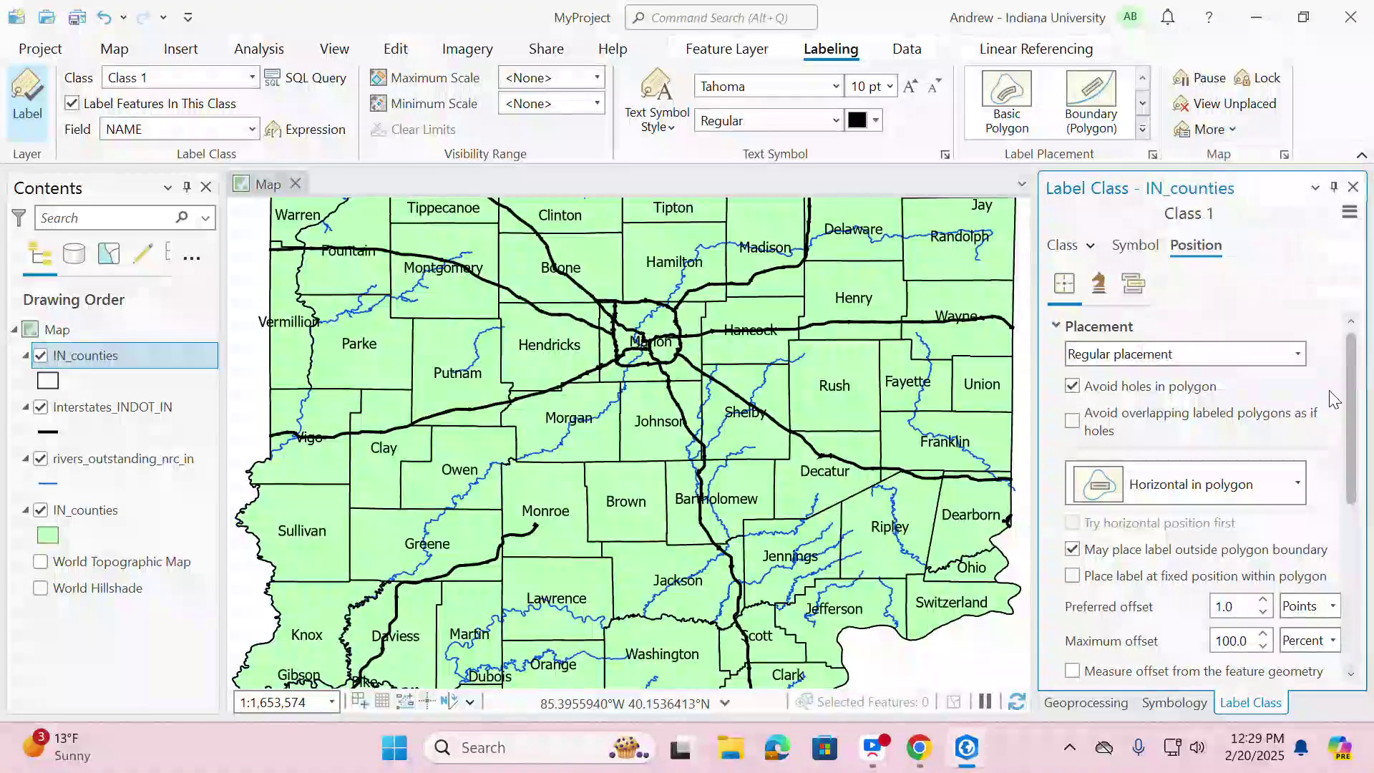
- Keep Regular placement as the county label placement type and review the offset and external zone options
click(1182, 360)
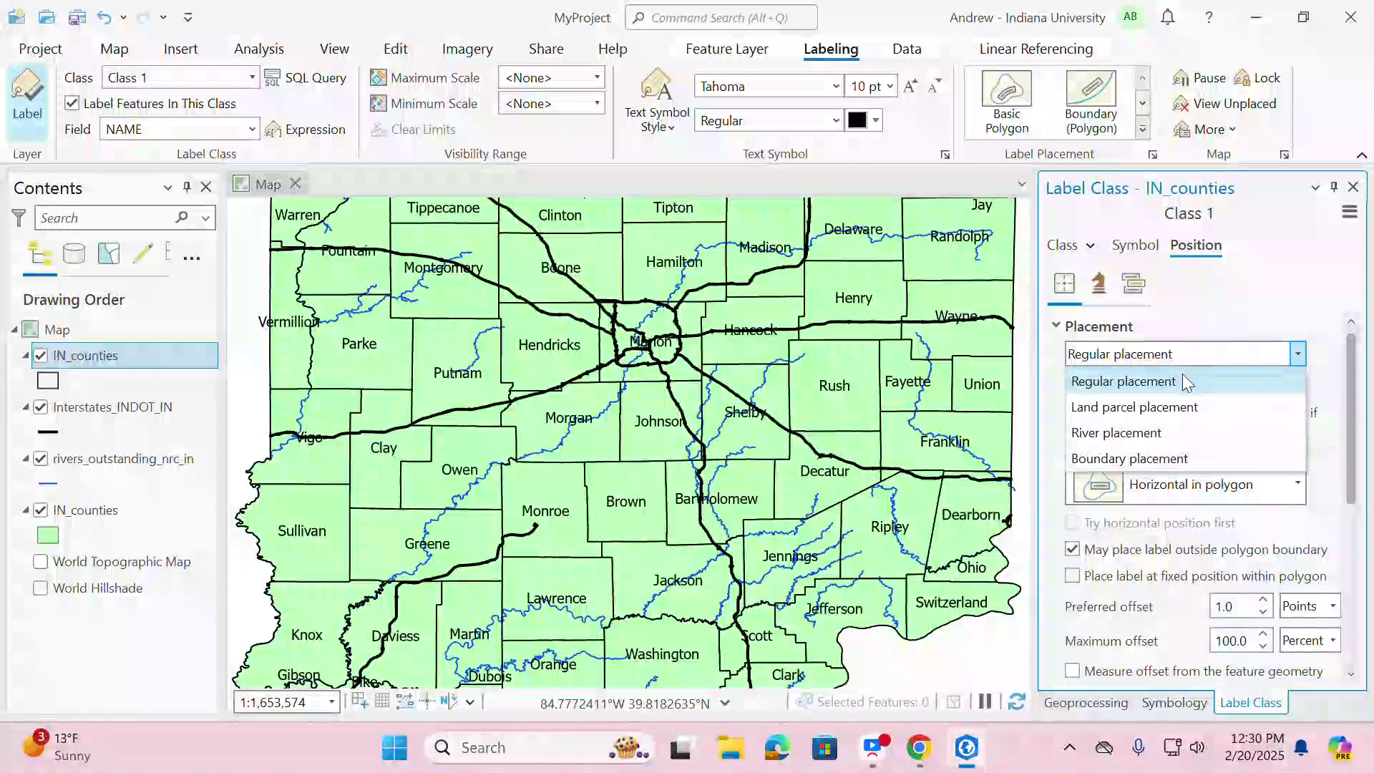
click(1188, 379)
scroll(1164, 371, down, 1)
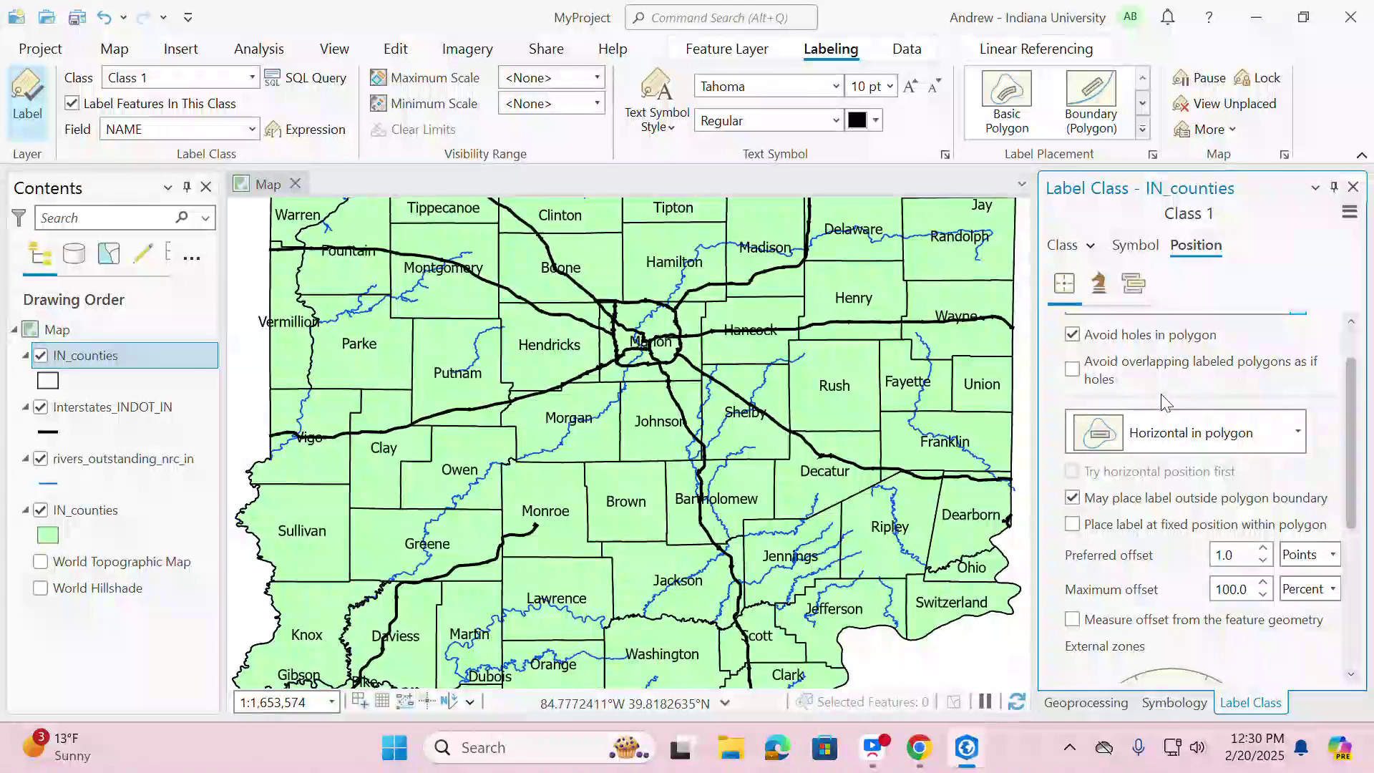
scroll(1219, 481, down, 1)
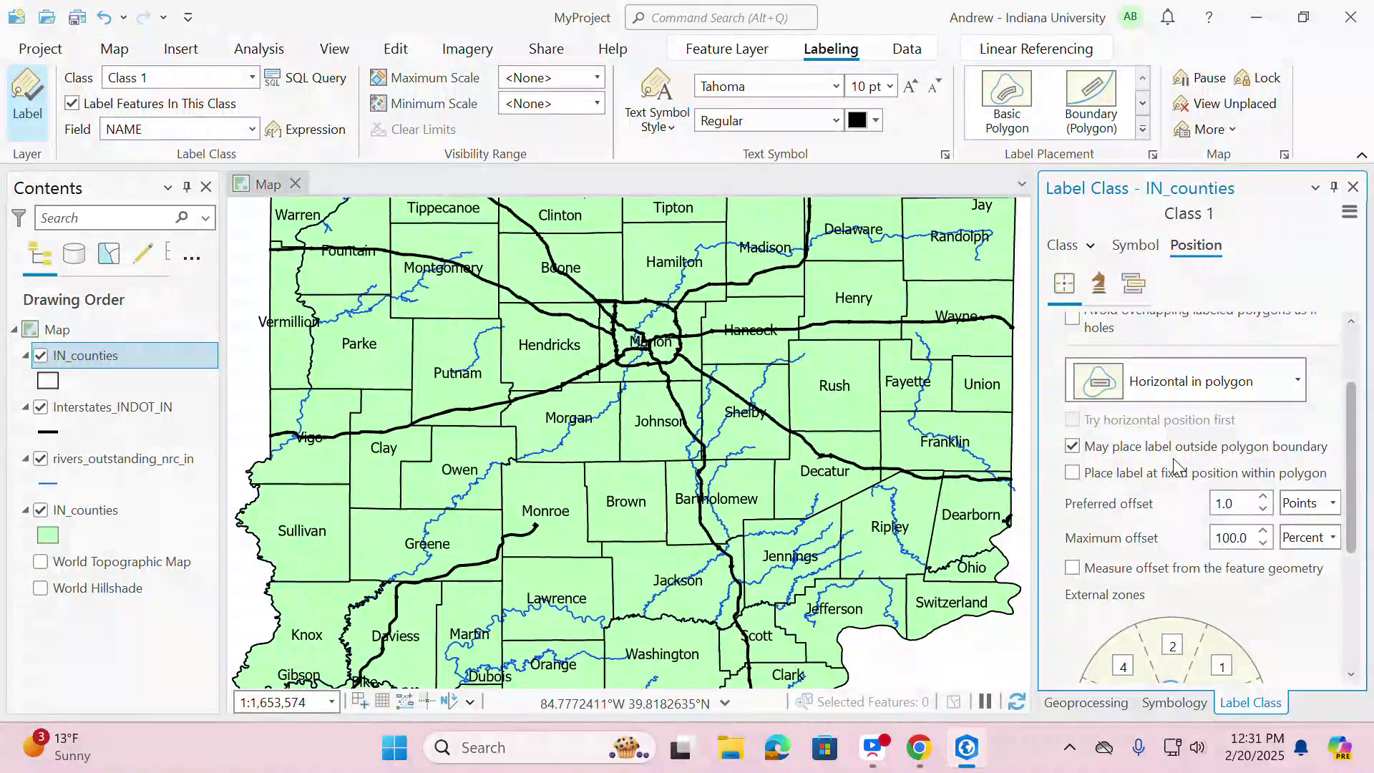
scroll(1174, 467, down, 5)
scroll(1174, 464, up, 6)
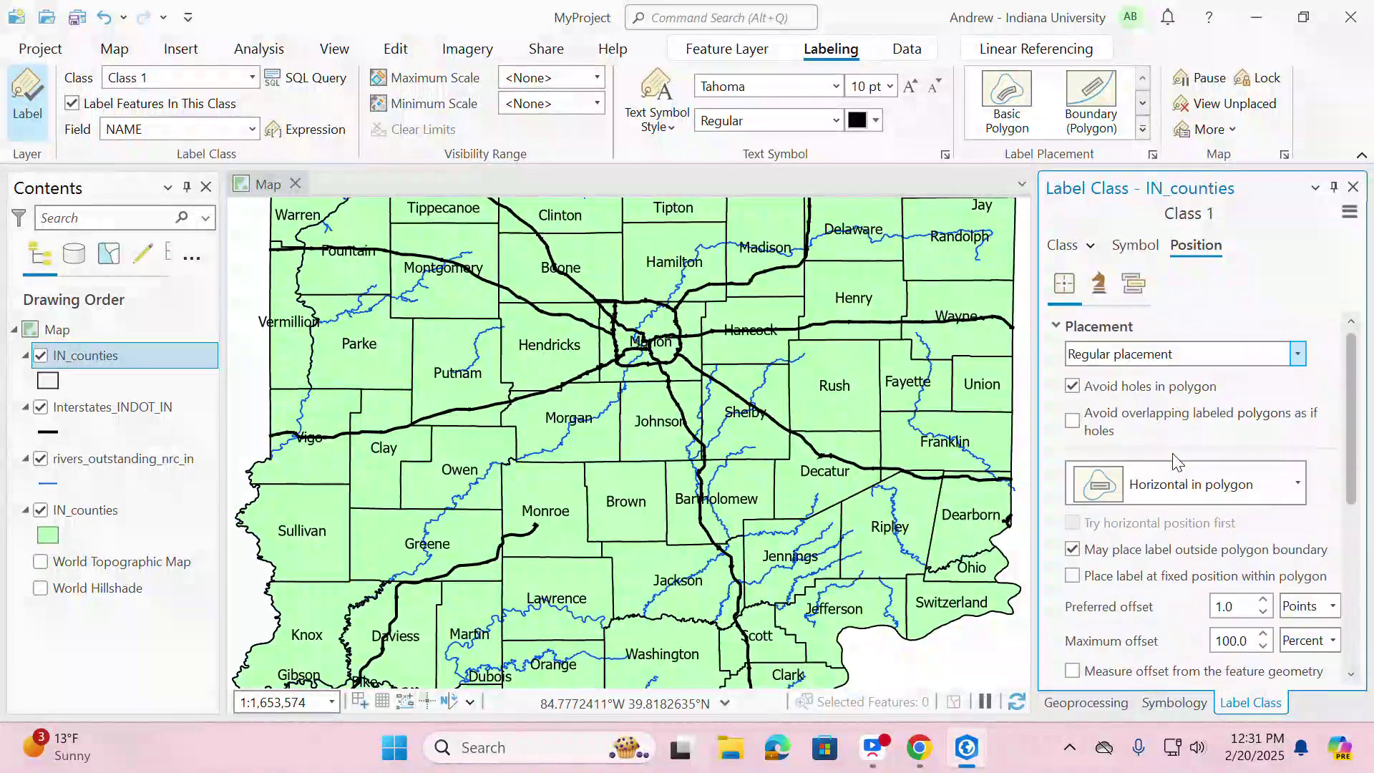
- Try the Curved in polygon and Straight in polygon placements on the county labels, and return to Horizontal in polygon
click(1296, 485)
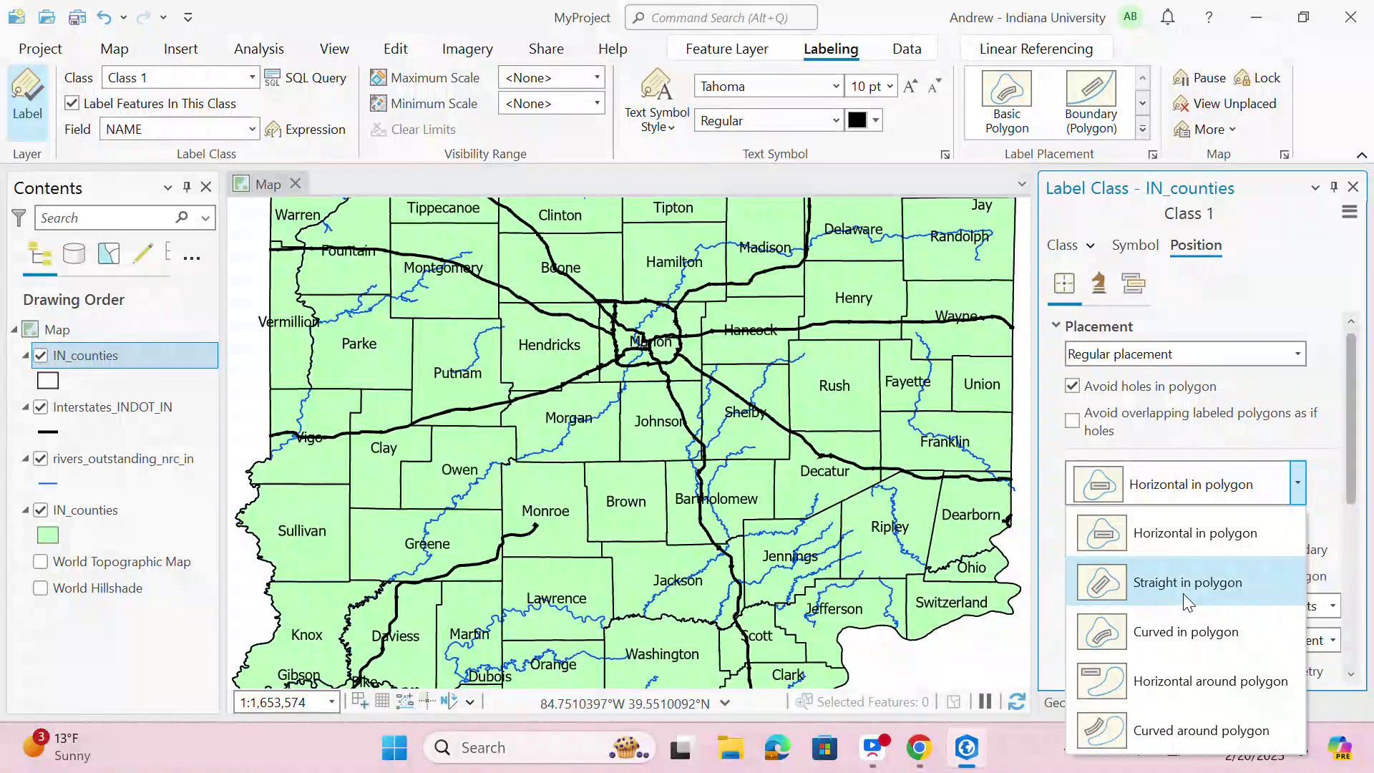
click(1192, 634)
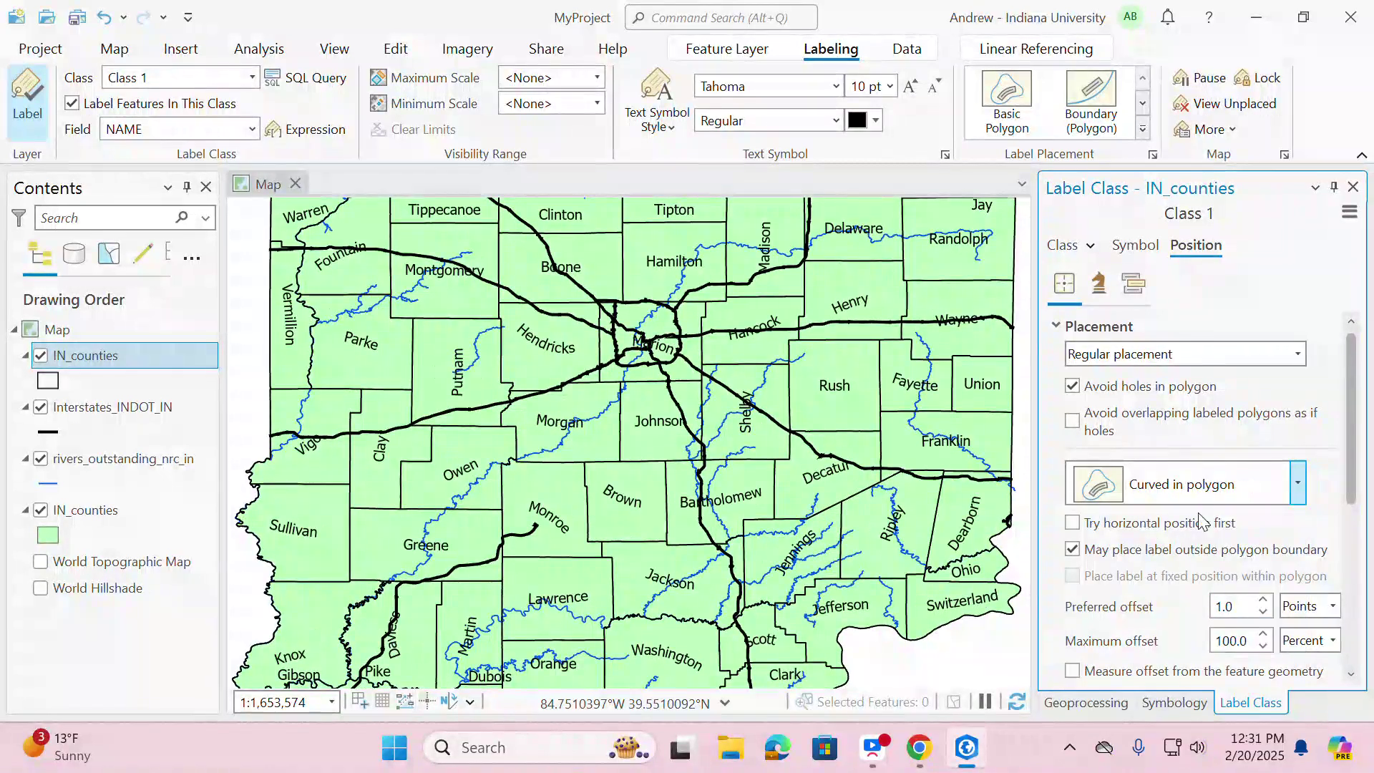
click(1297, 490)
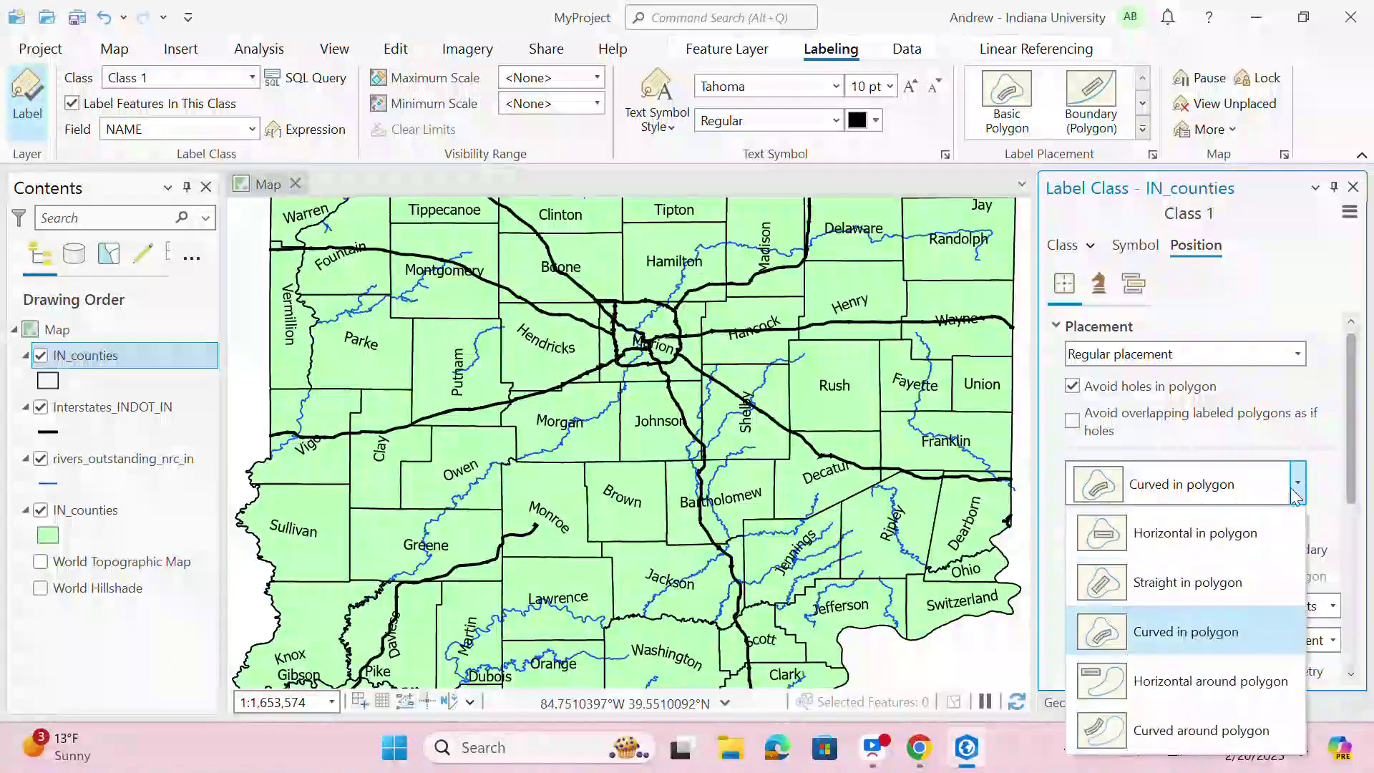
click(1249, 586)
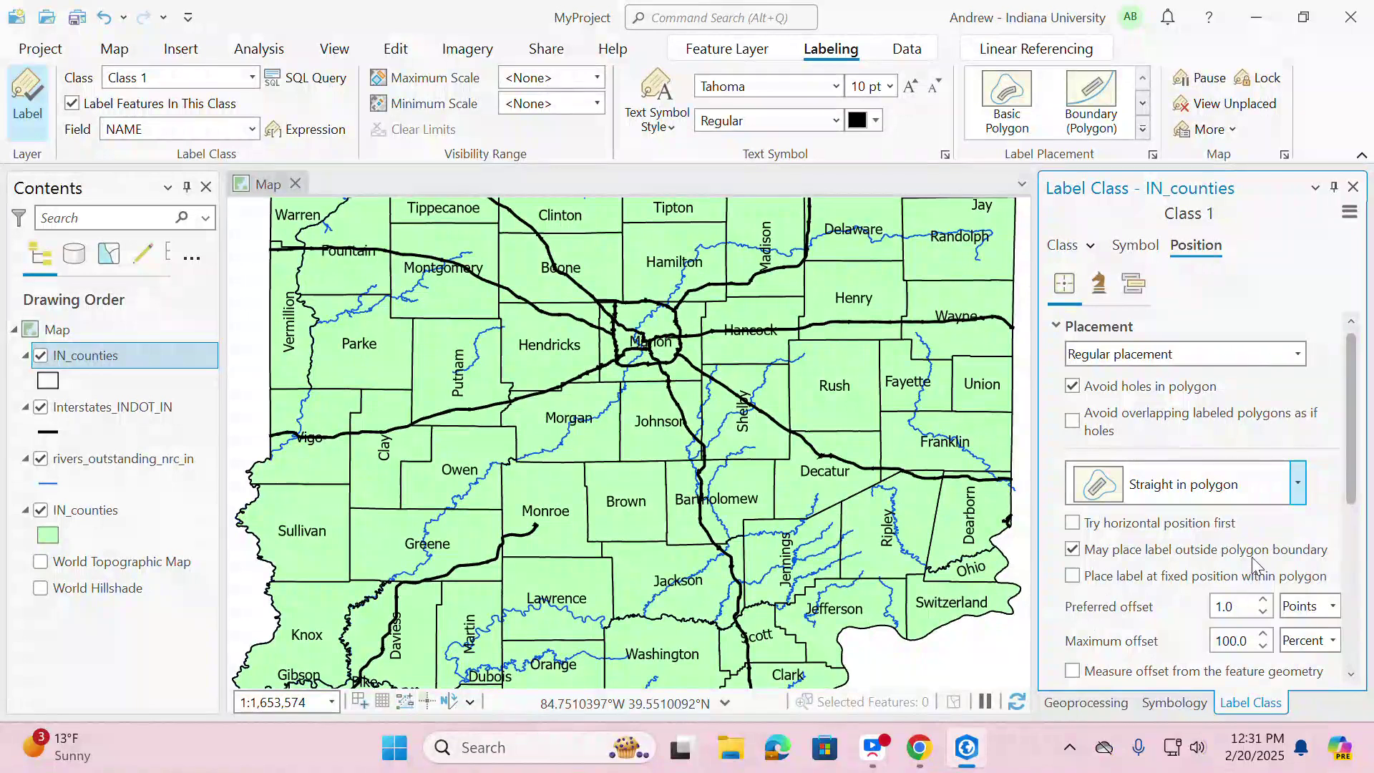
click(1297, 484)
click(1209, 629)
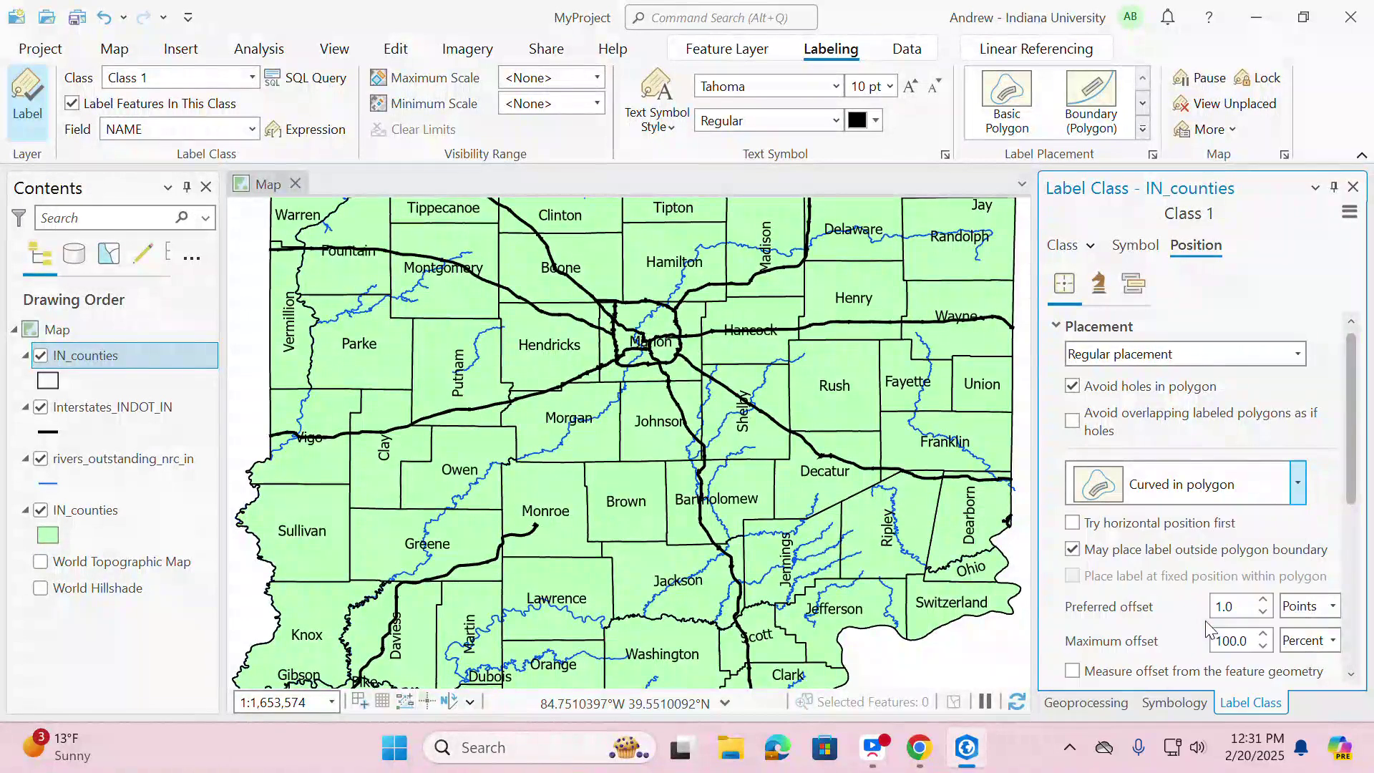
click(1260, 487)
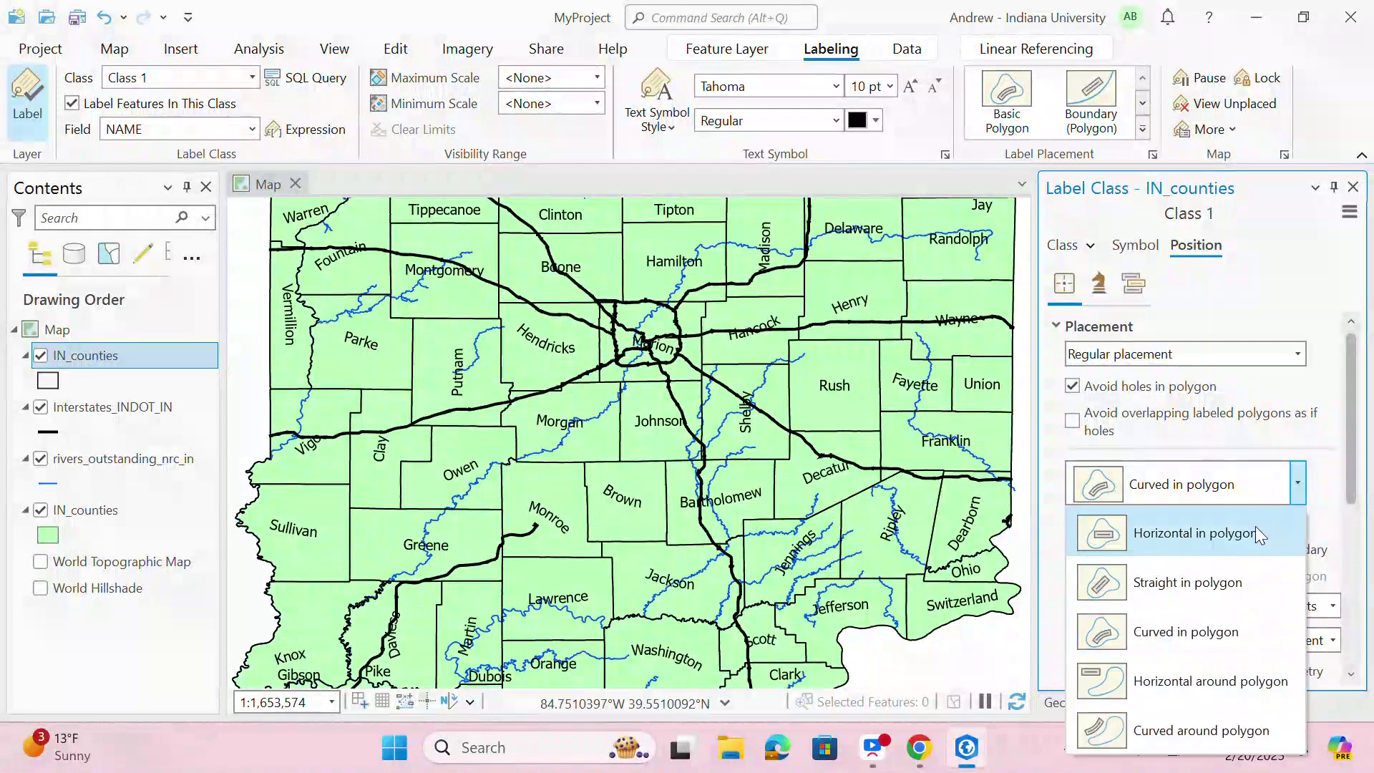
click(1257, 530)
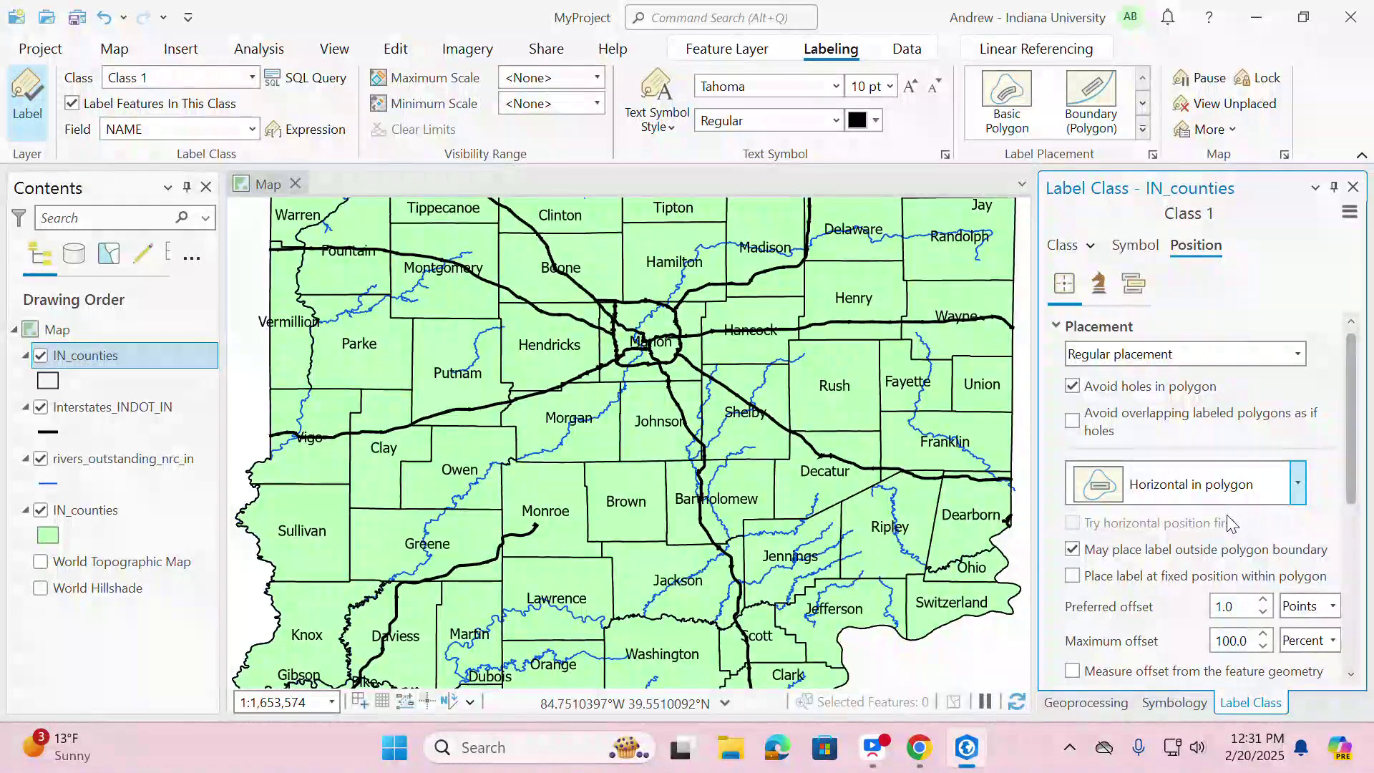
- Review the county labels' external zone preferences and collapse the Placement section
scroll(1229, 521, down, 5)
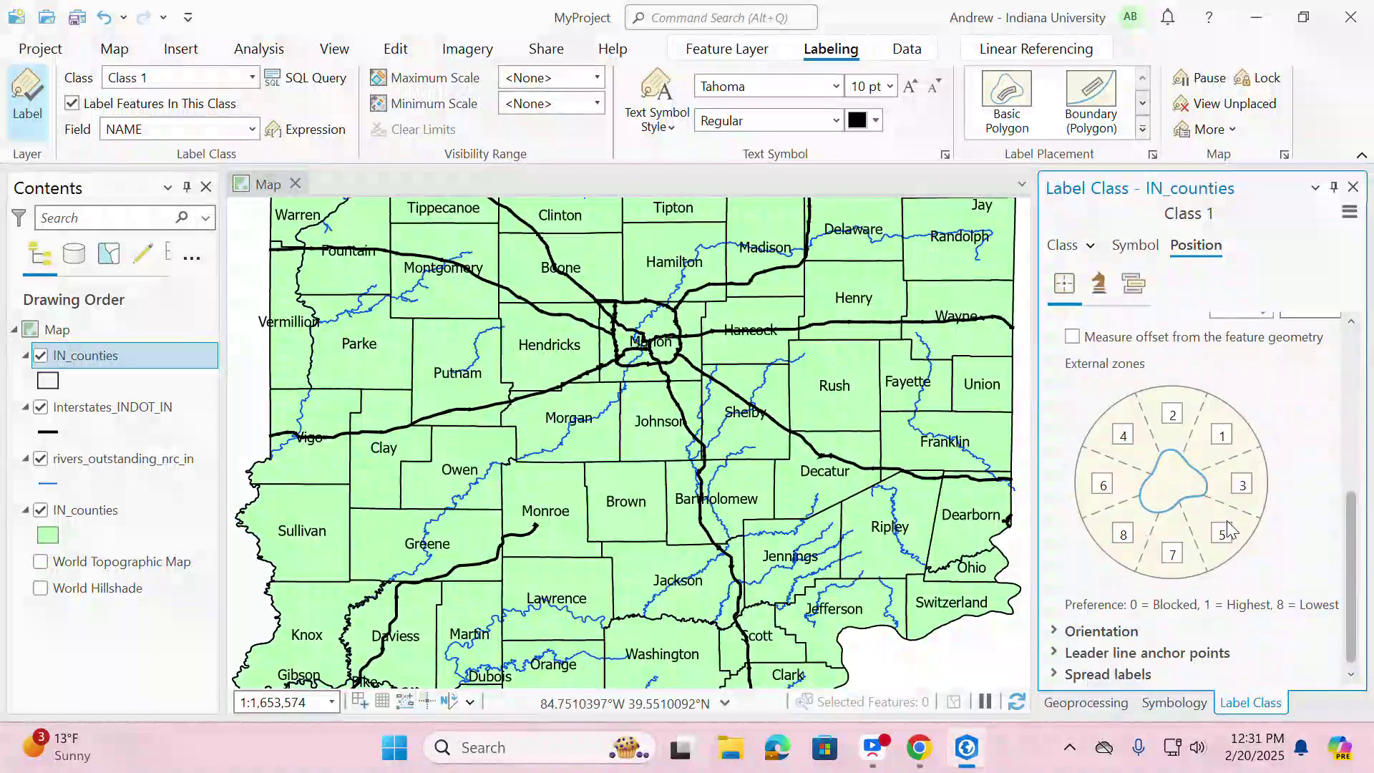
scroll(1184, 566, up, 5)
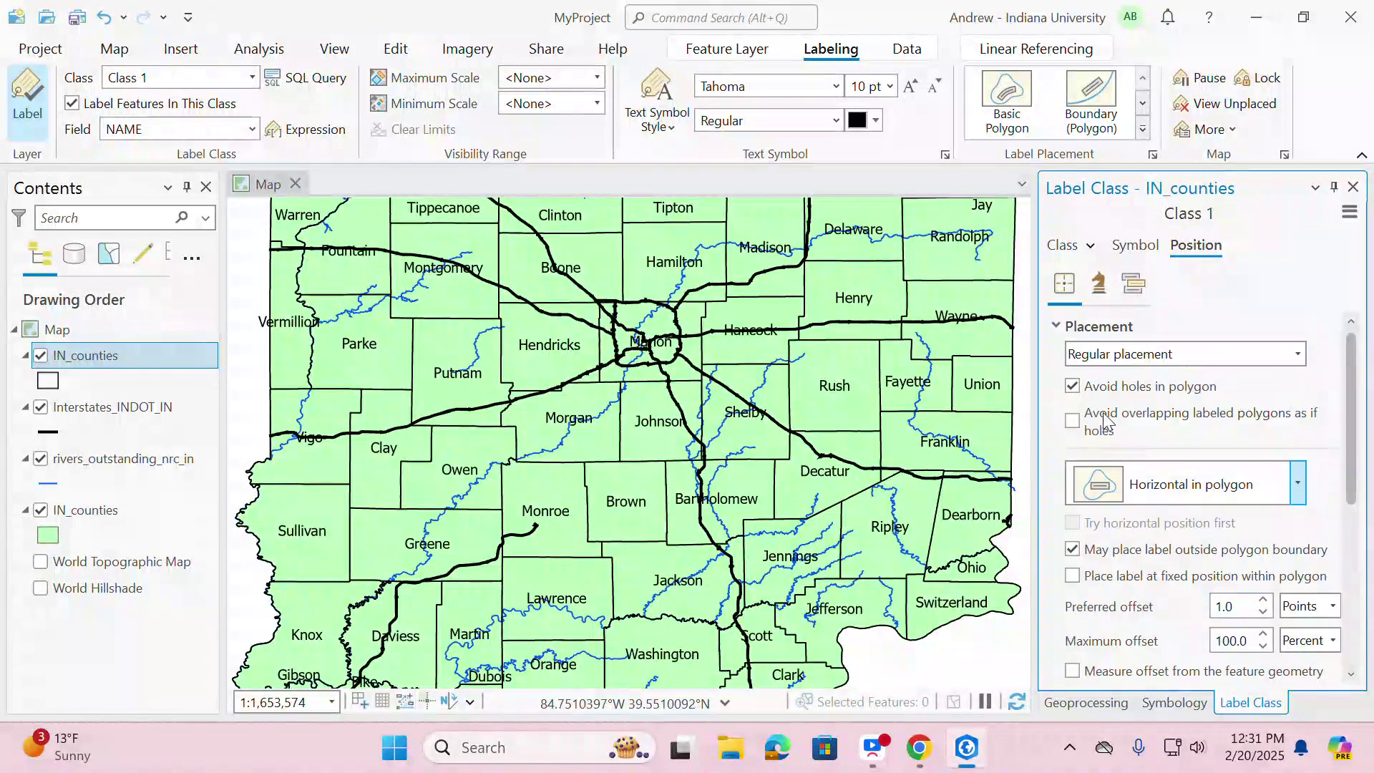
click(1056, 325)
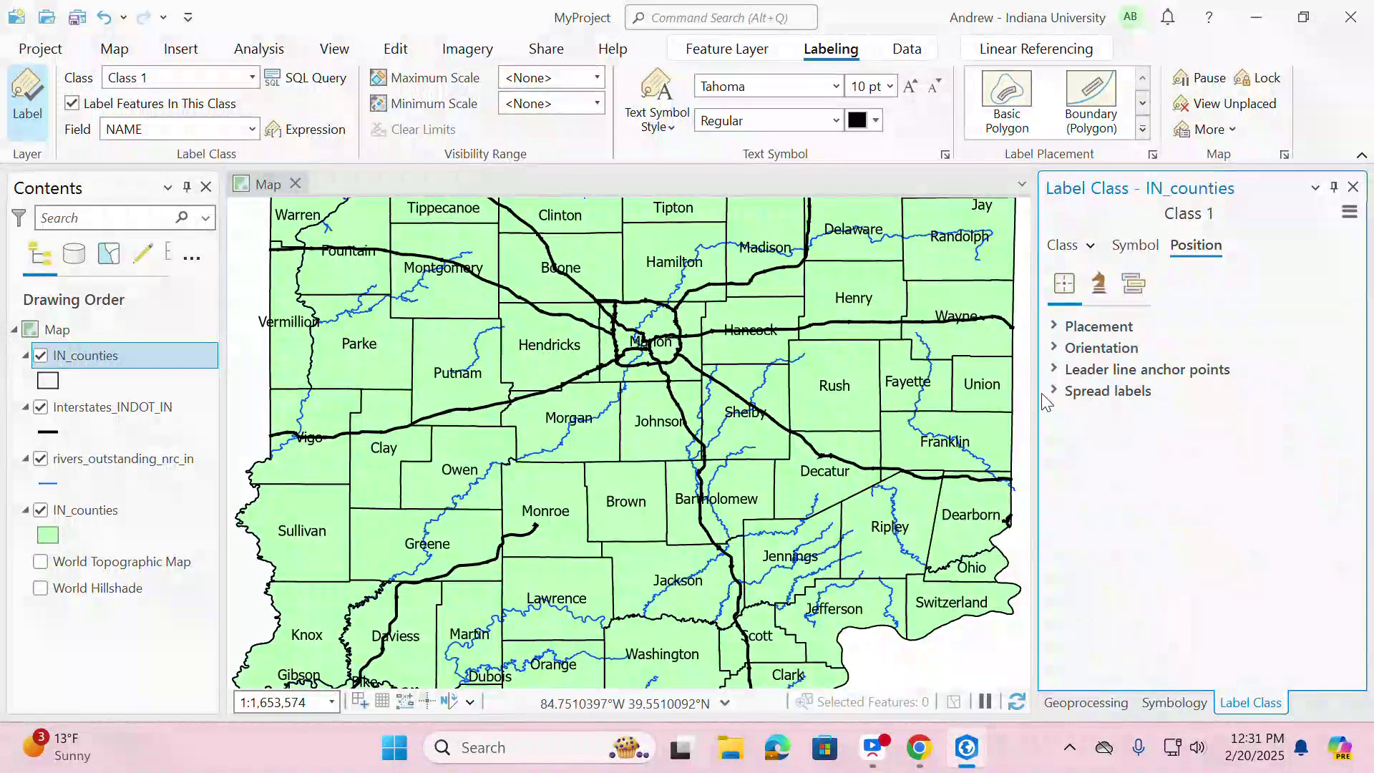
- Try the Straight and Curved graticule alignments in the county labels' Orientation settings, and return to None
click(1070, 348)
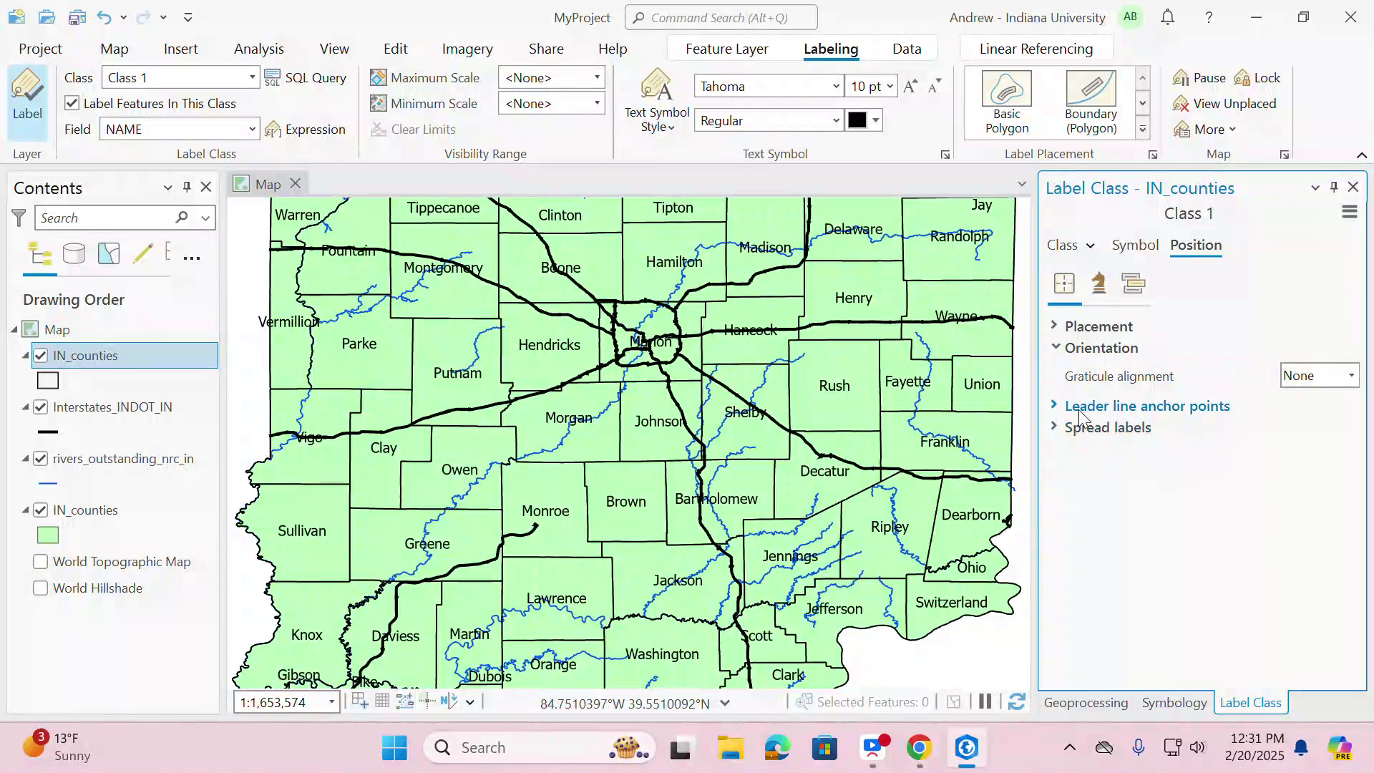
click(1352, 376)
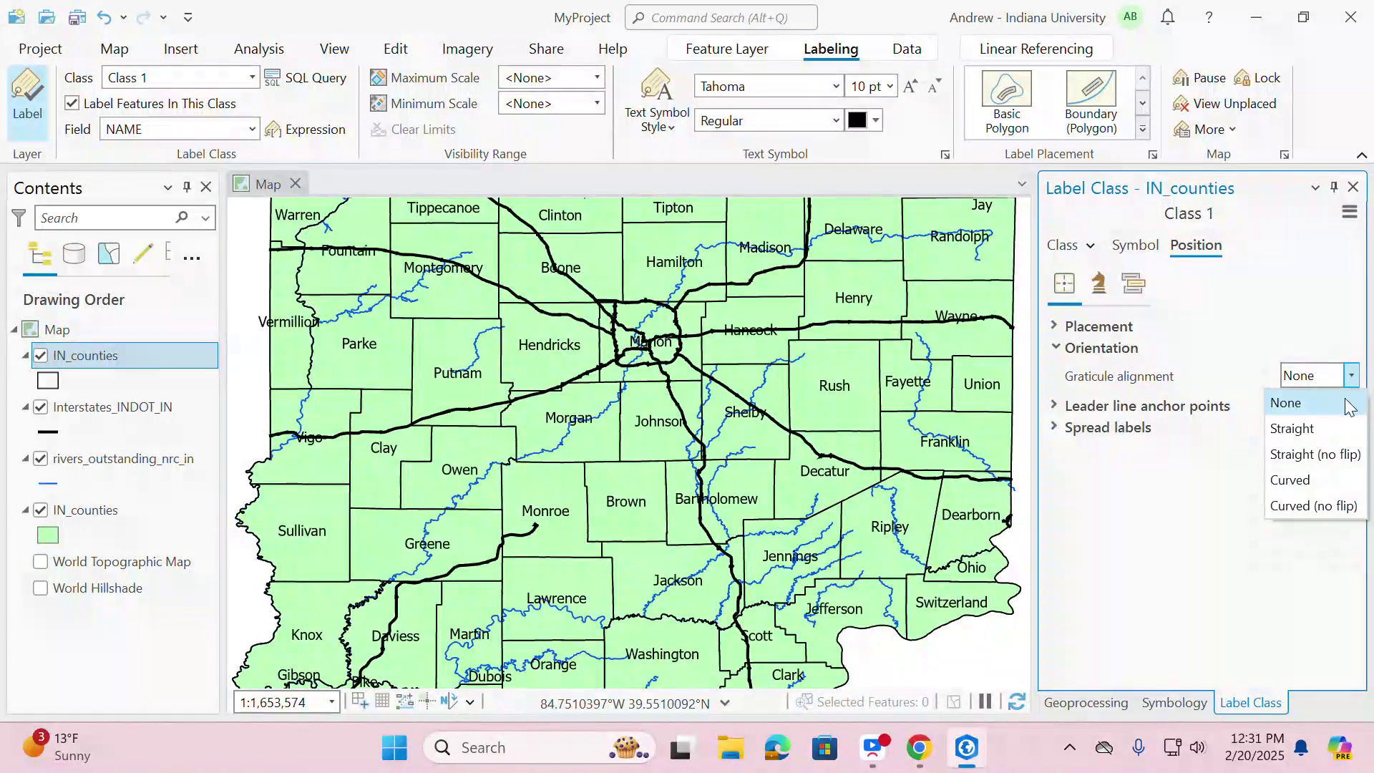
click(1344, 428)
click(1351, 375)
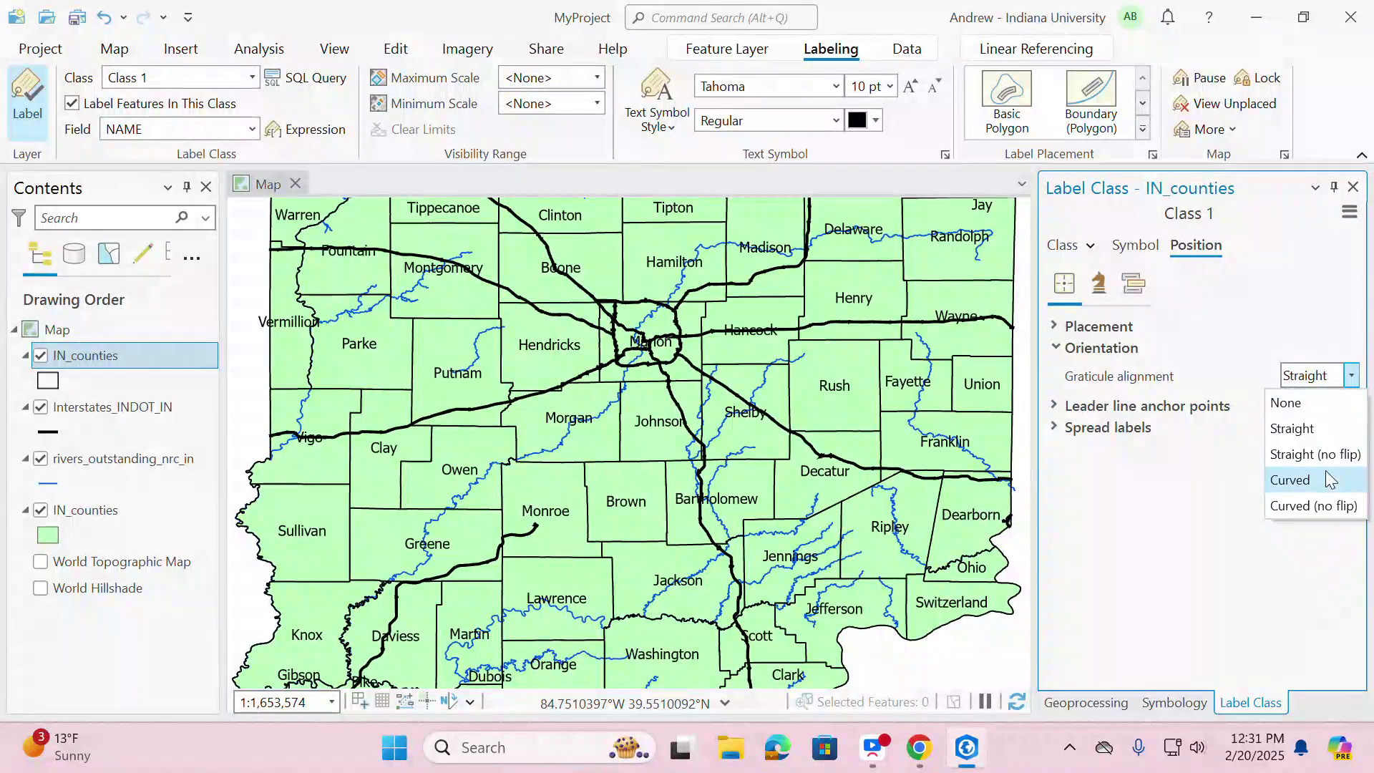
click(1329, 480)
click(1351, 376)
click(1288, 402)
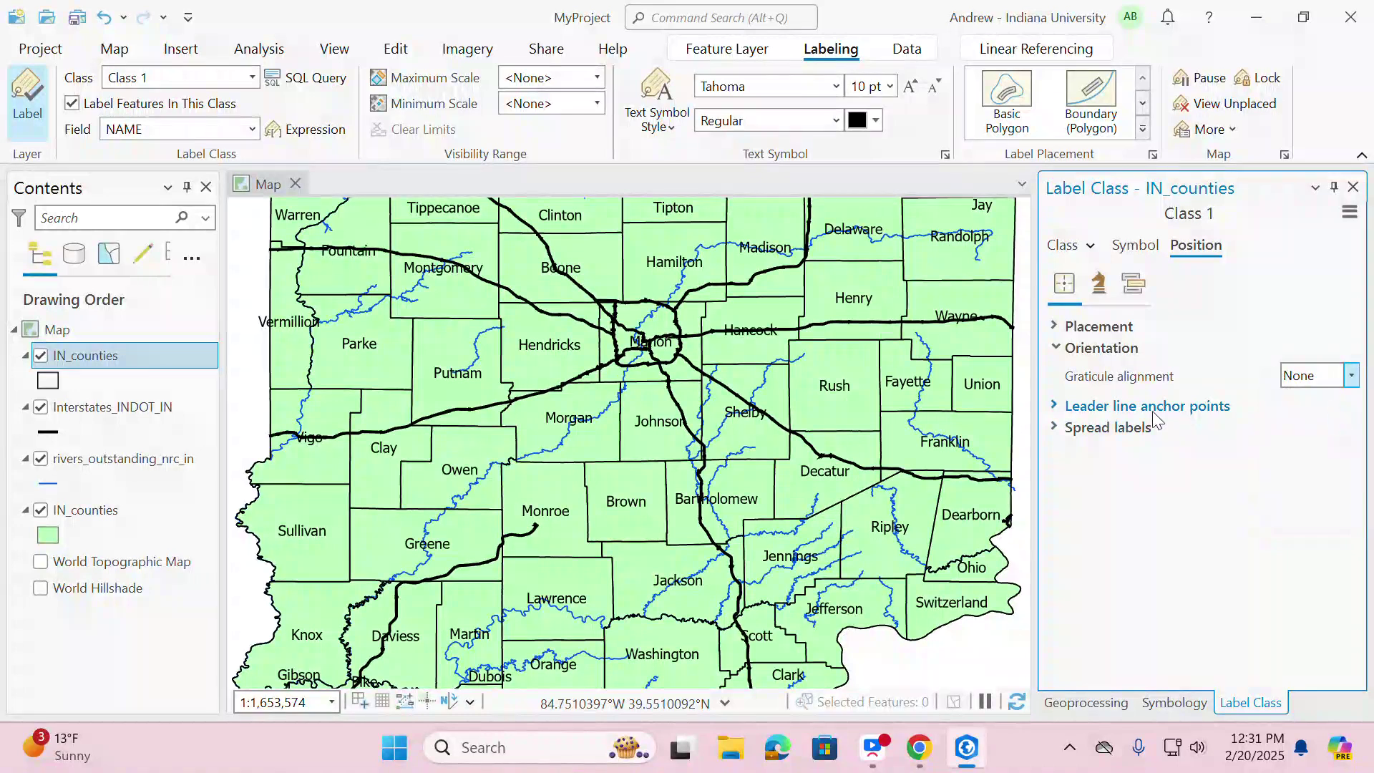
- View the leader line anchor point options and the Spread labels settings for the counties, collapsing each section
click(1053, 408)
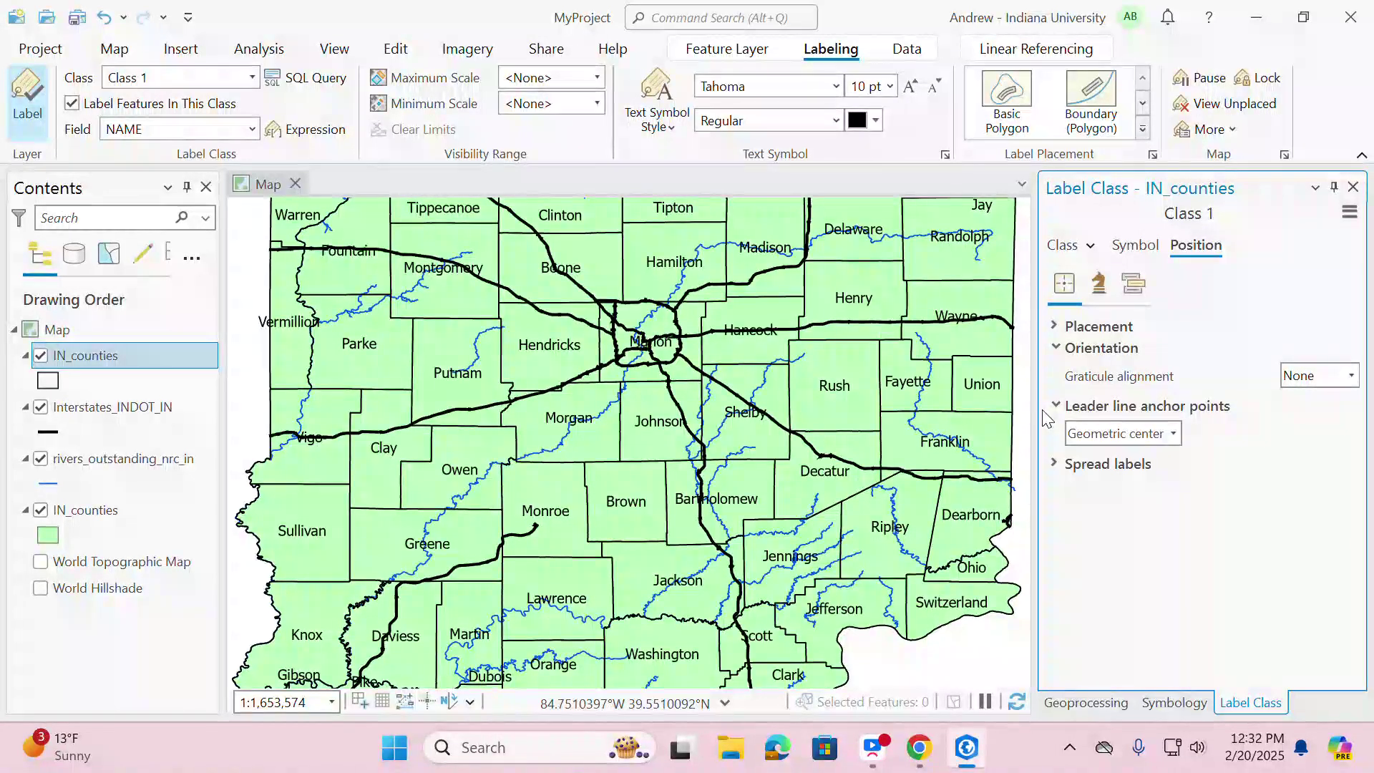
click(1174, 433)
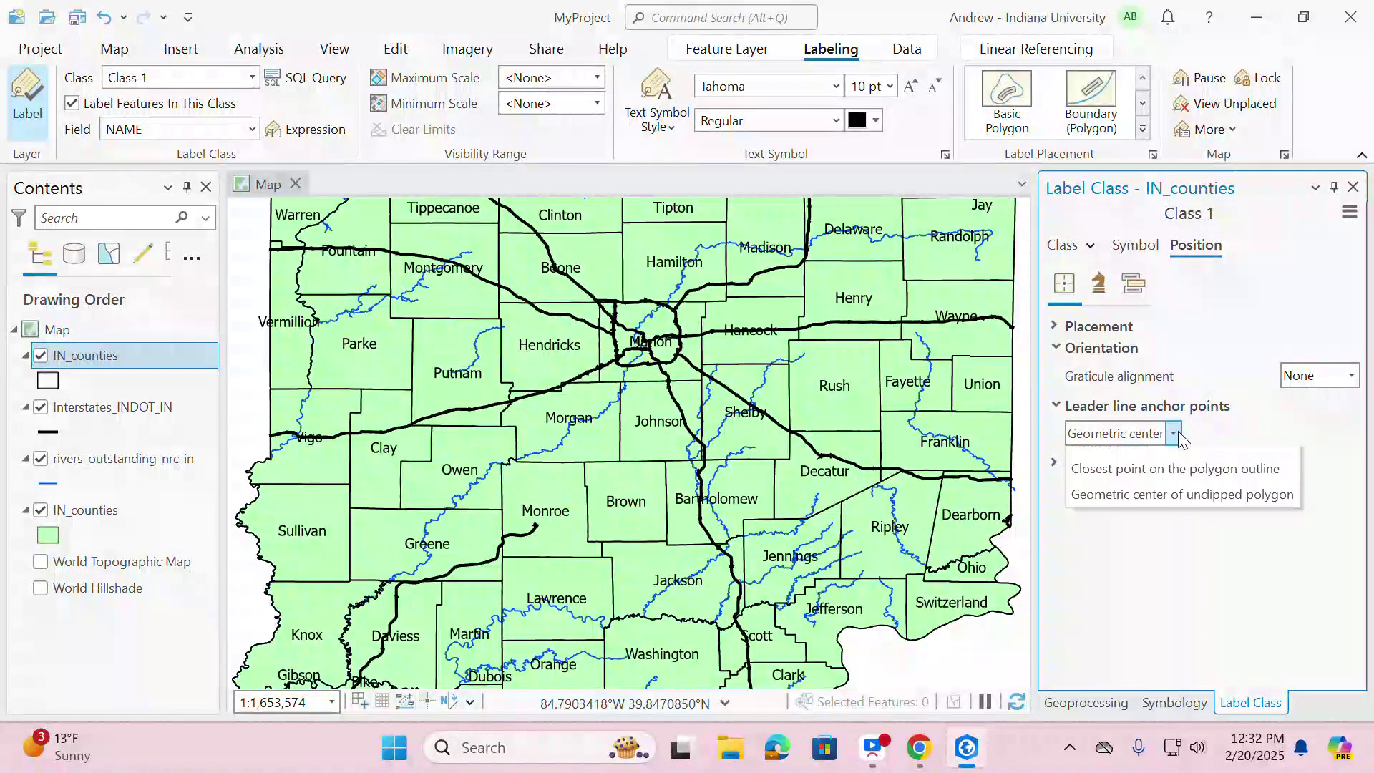
click(1174, 433)
click(1056, 406)
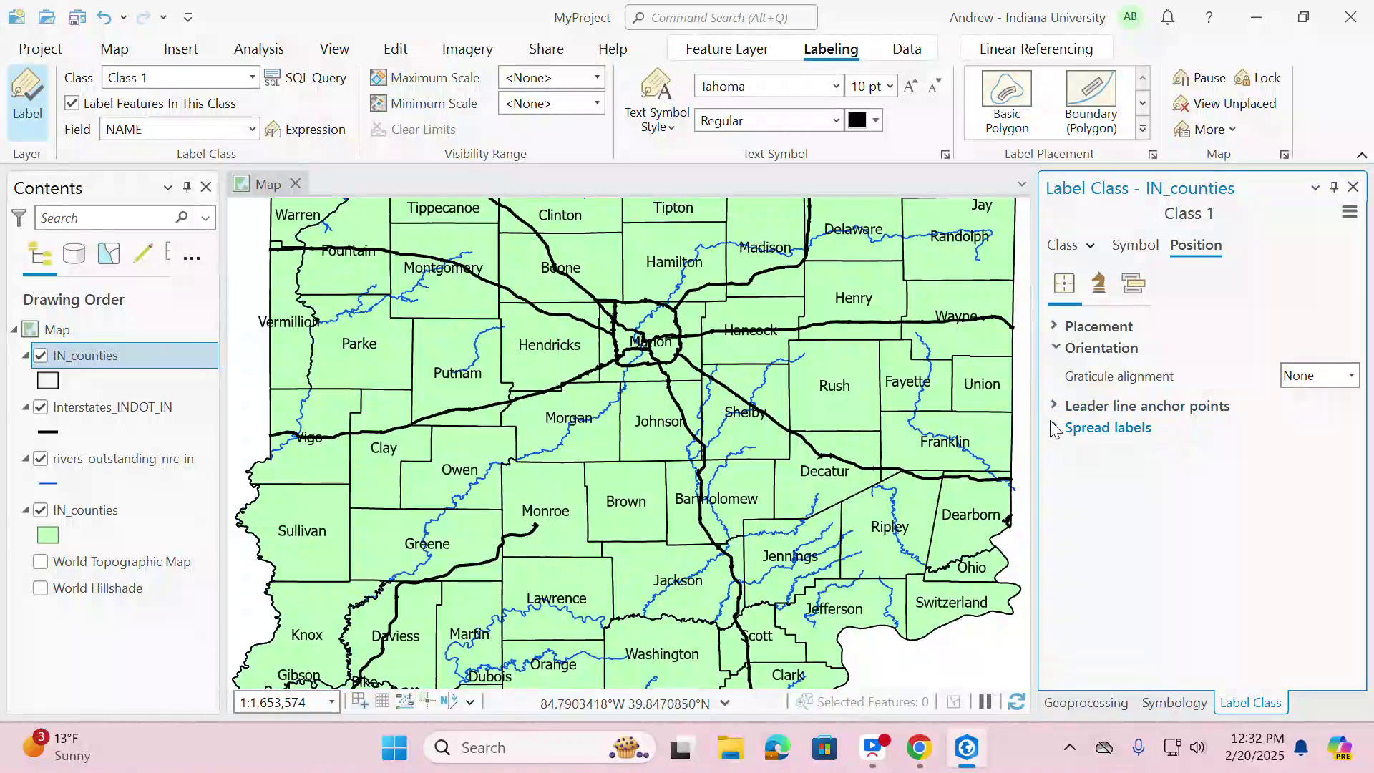
click(1054, 428)
click(1053, 427)
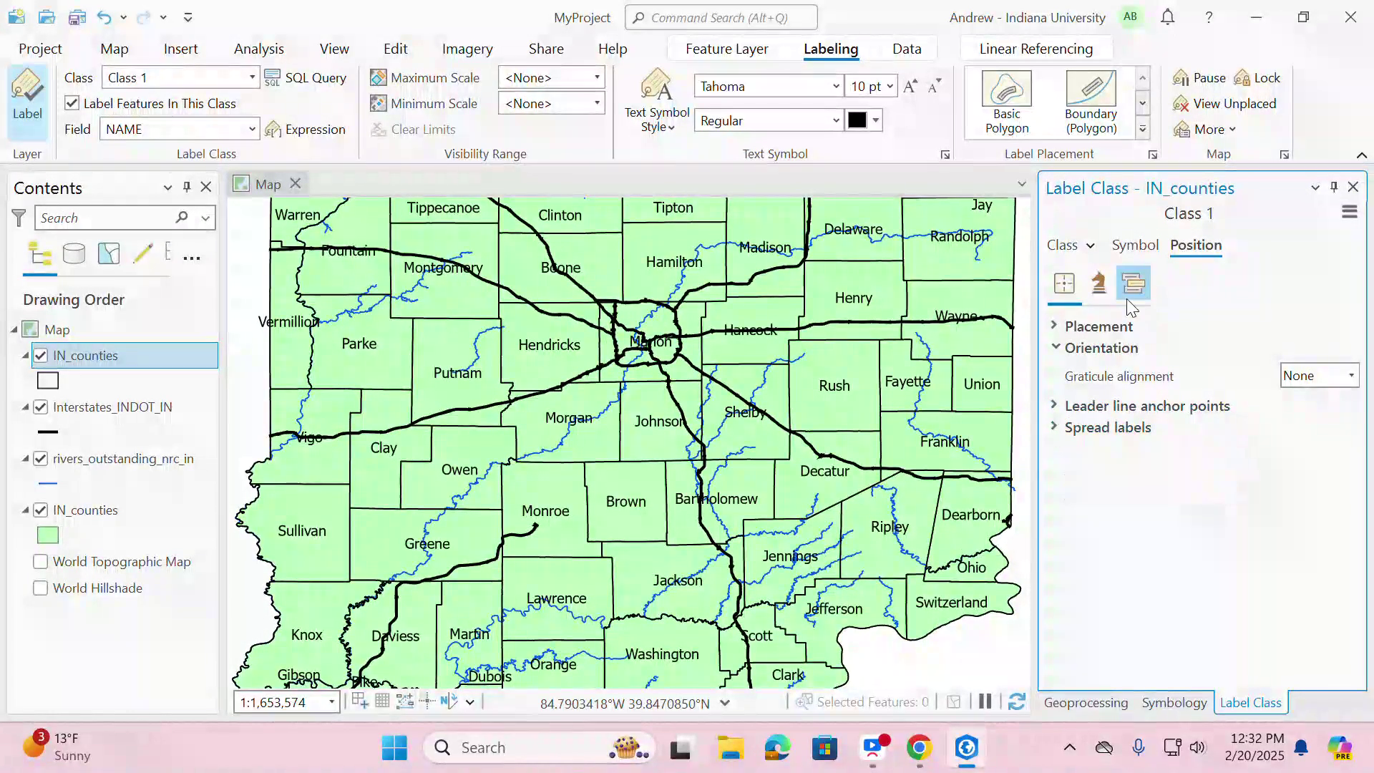
- Examine the Stack settings in the county labels' fitting strategy and collapse the section
click(1101, 287)
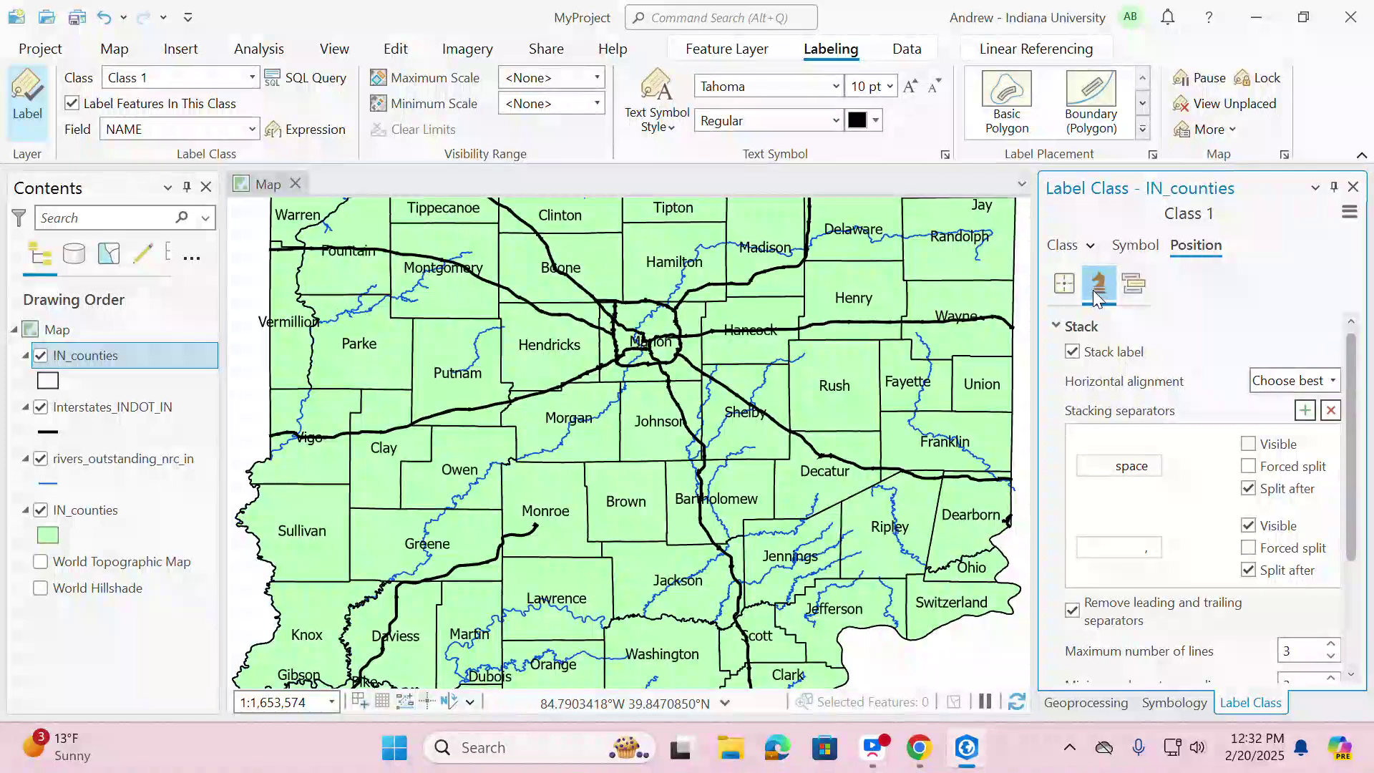
click(1060, 330)
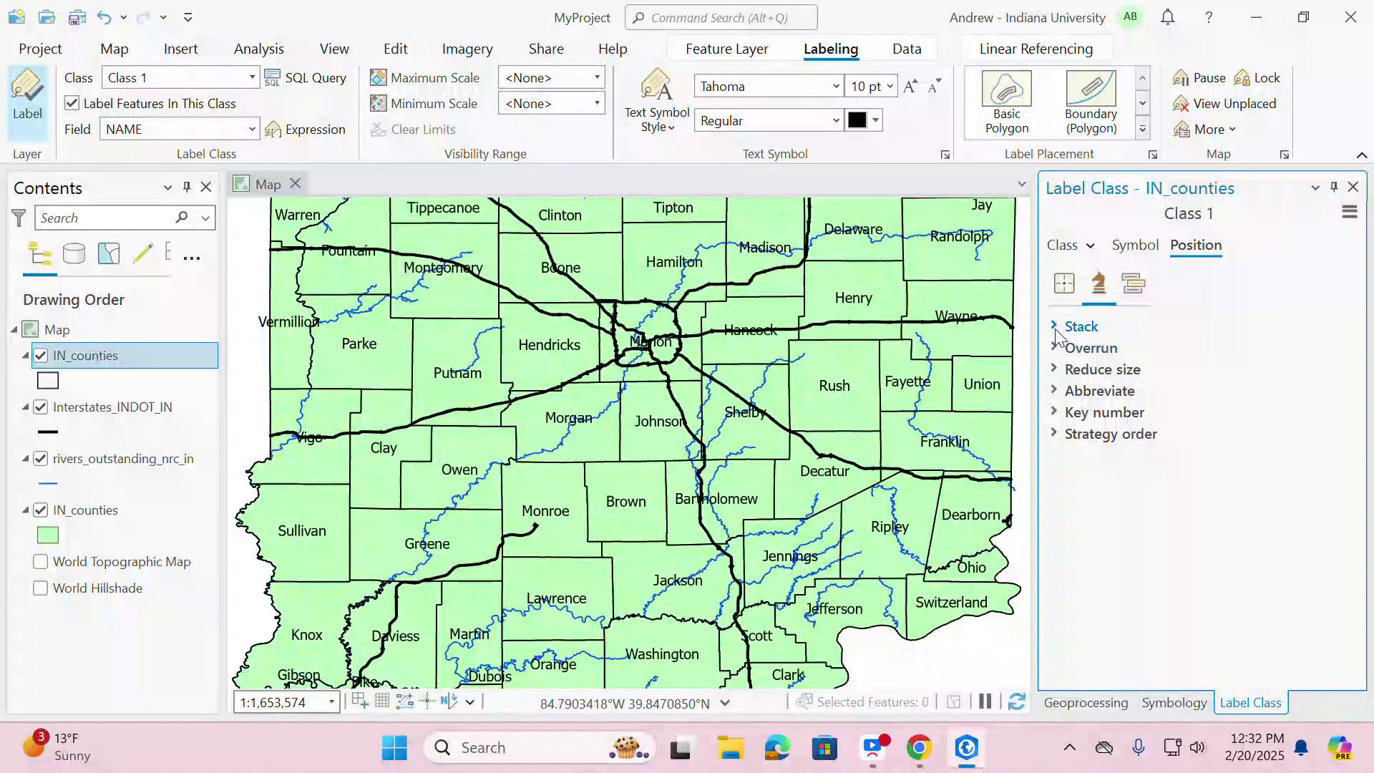
click(1055, 328)
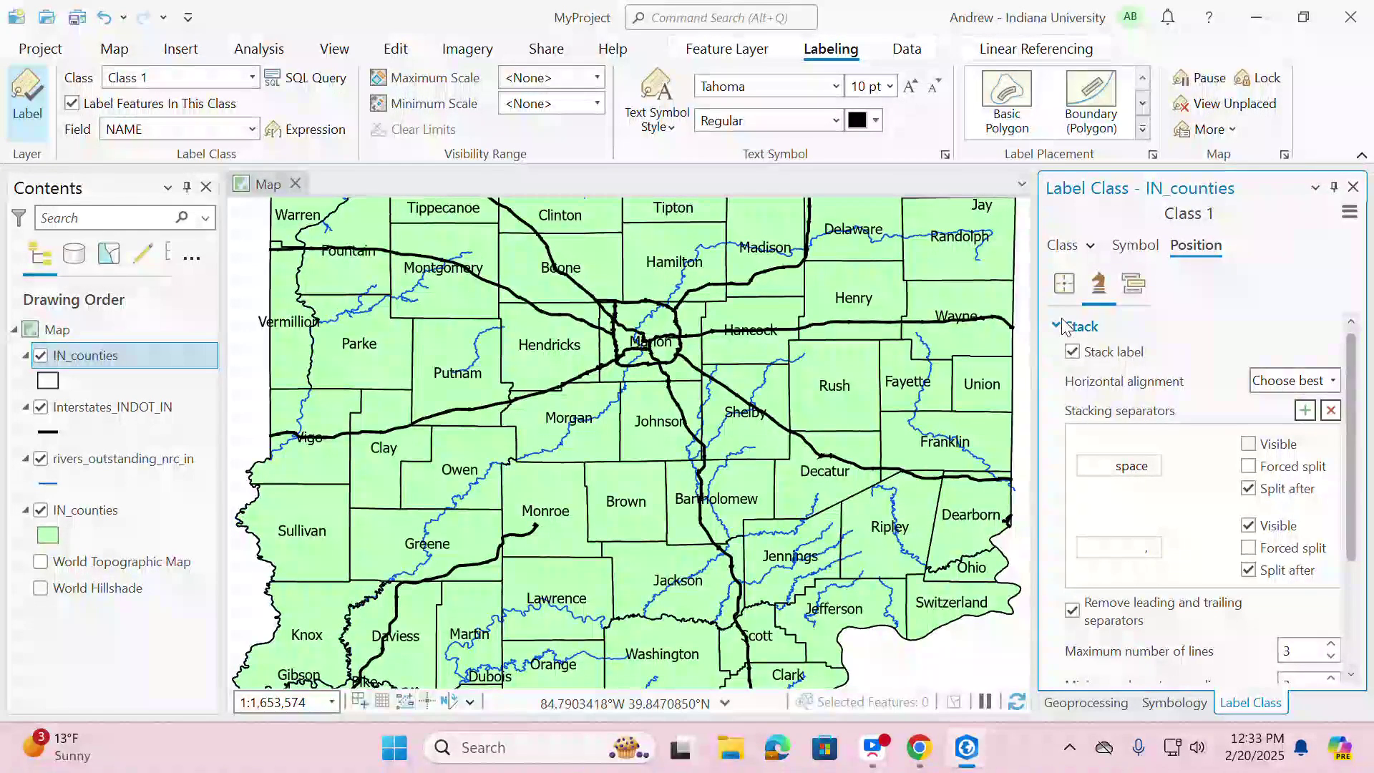
click(1056, 327)
- Examine the Overrun and Reduce size settings in the county labels' fitting strategy
click(1057, 349)
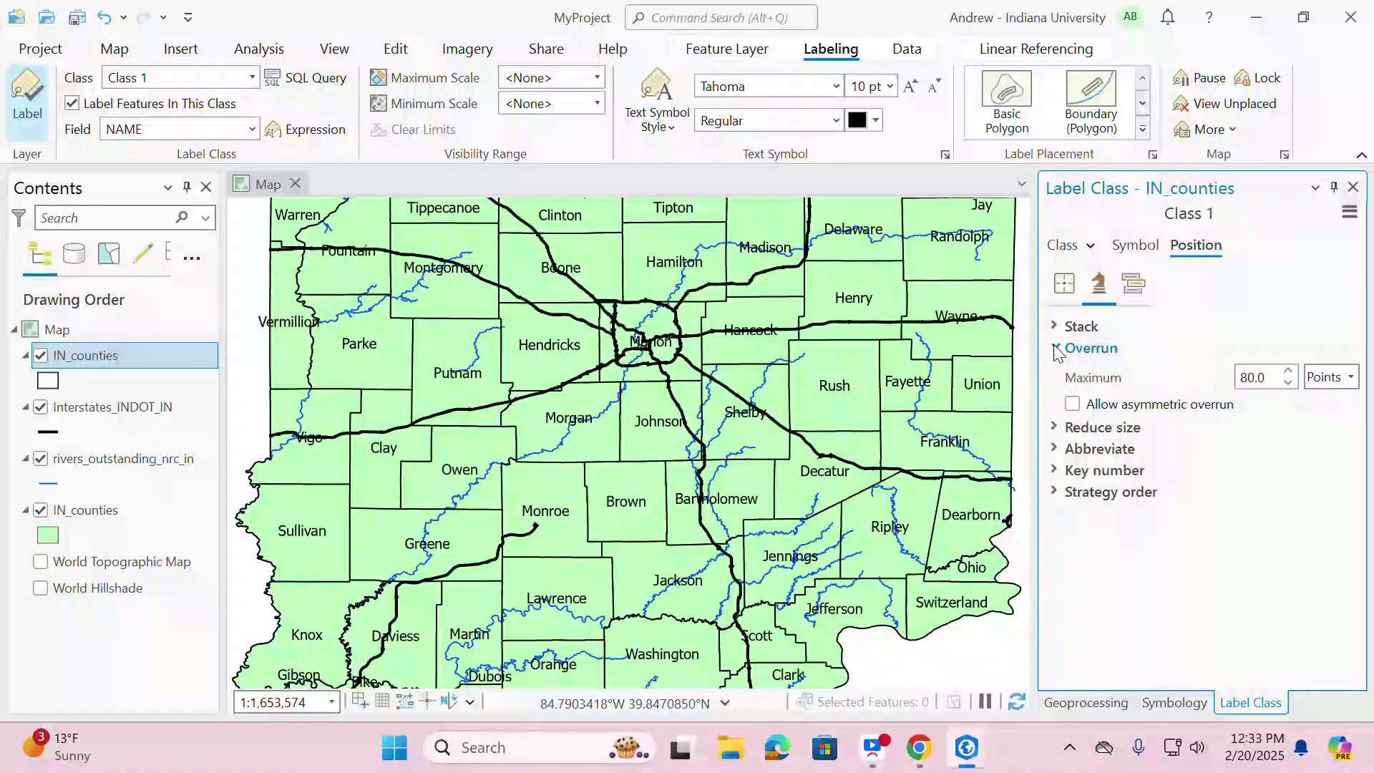
click(1056, 349)
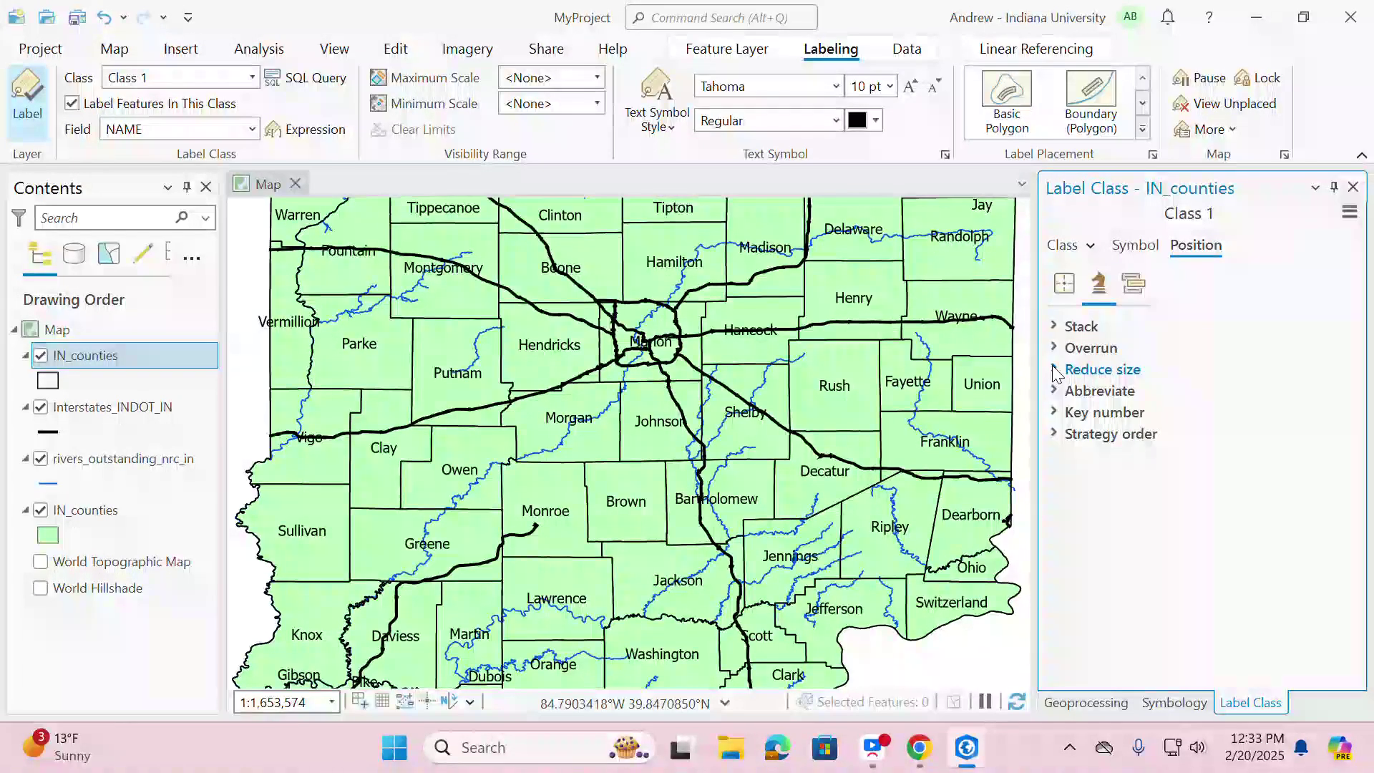
click(1055, 373)
click(1055, 372)
click(1055, 372)
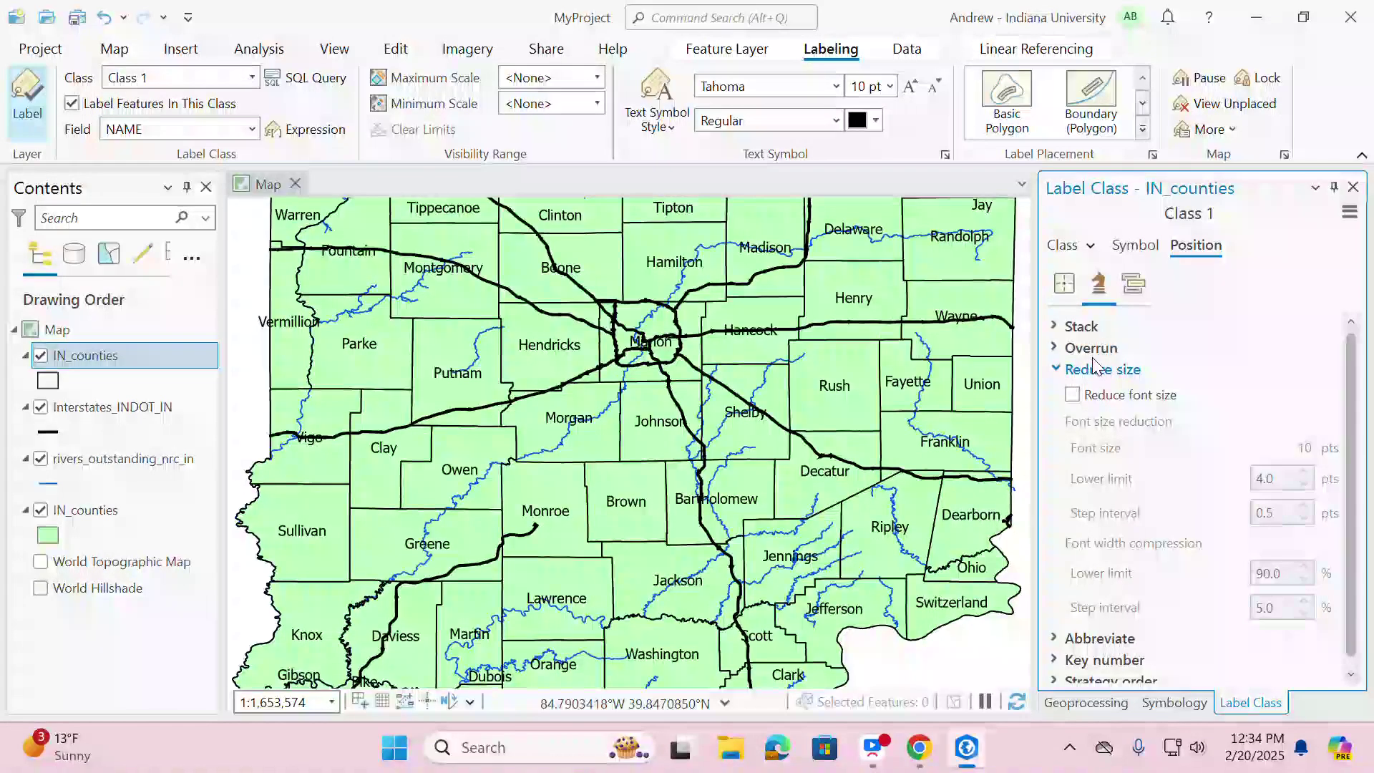
- Examine the Abbreviate, Key number and Strategy order settings in the county labels' fitting strategy
click(1055, 370)
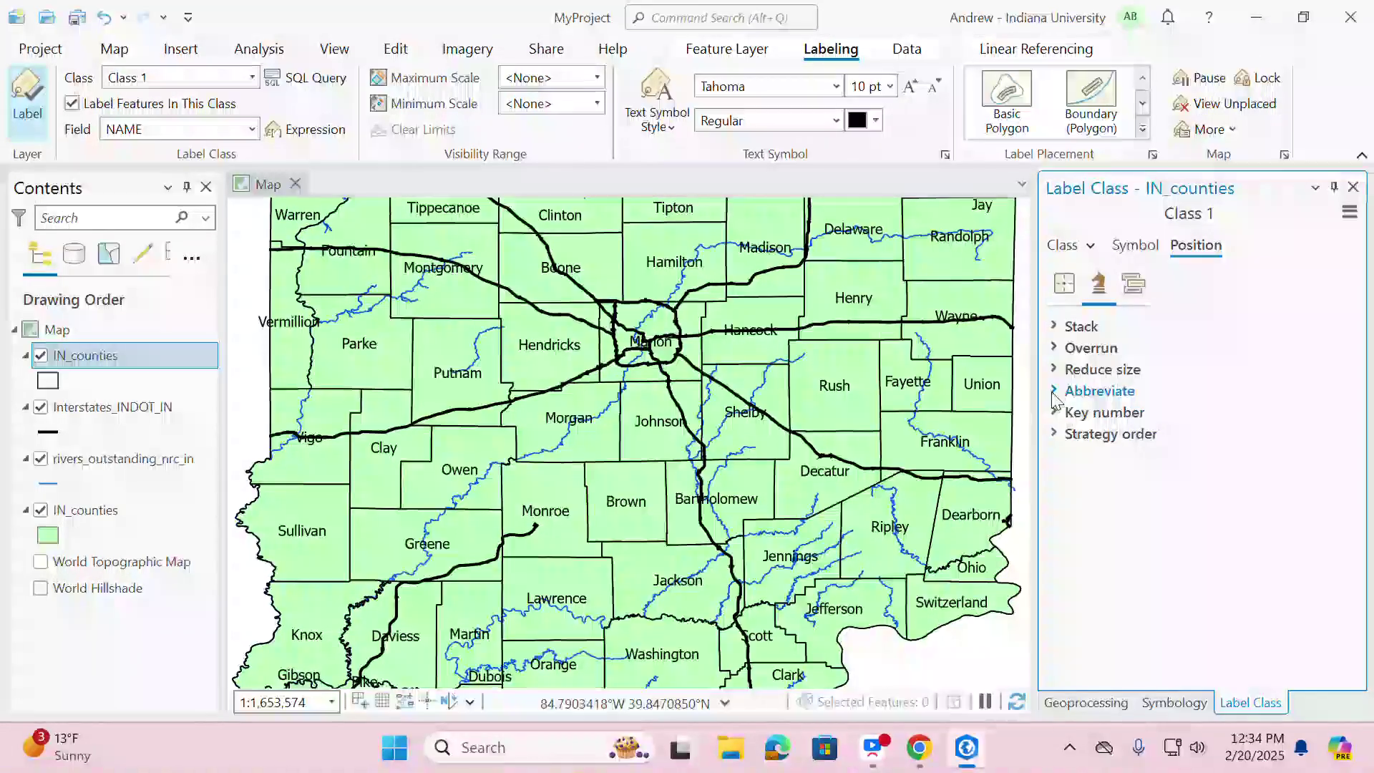
click(1052, 395)
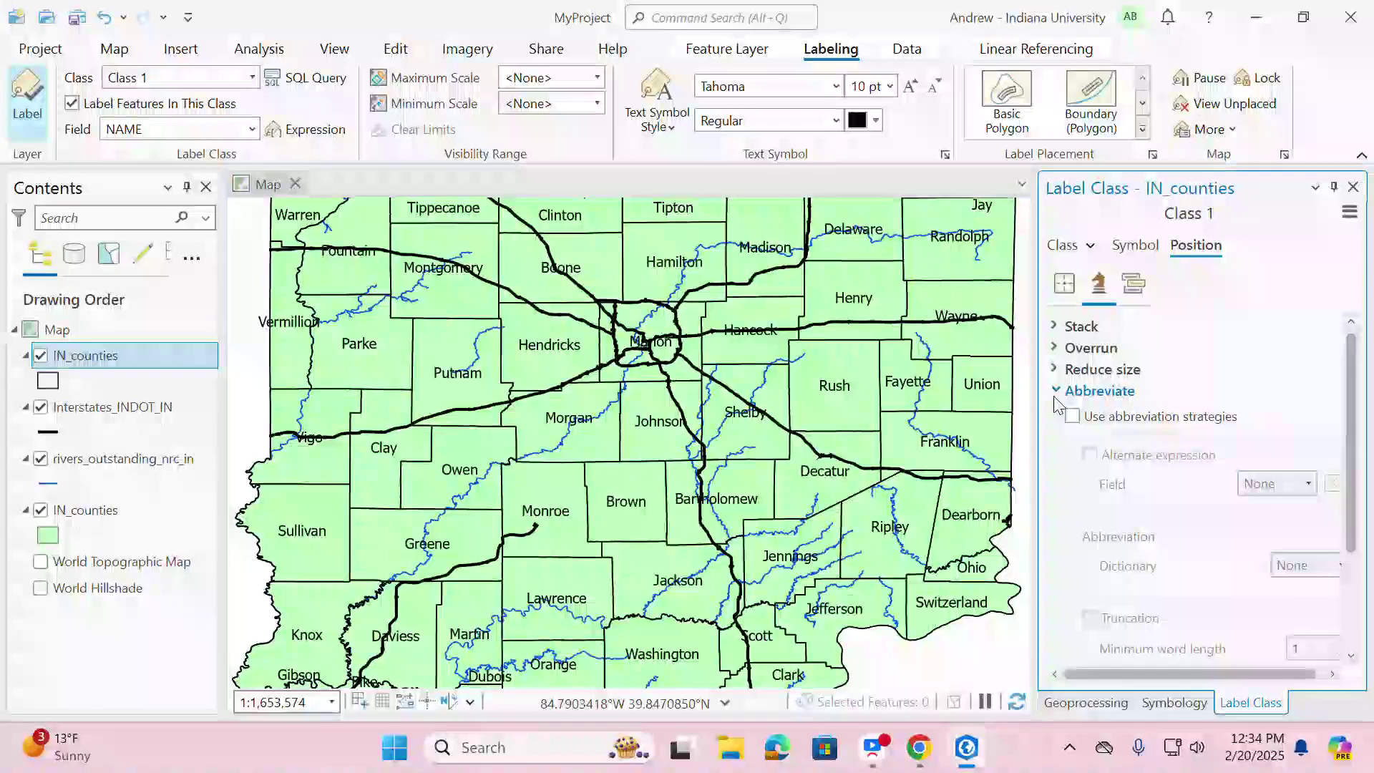
click(1057, 392)
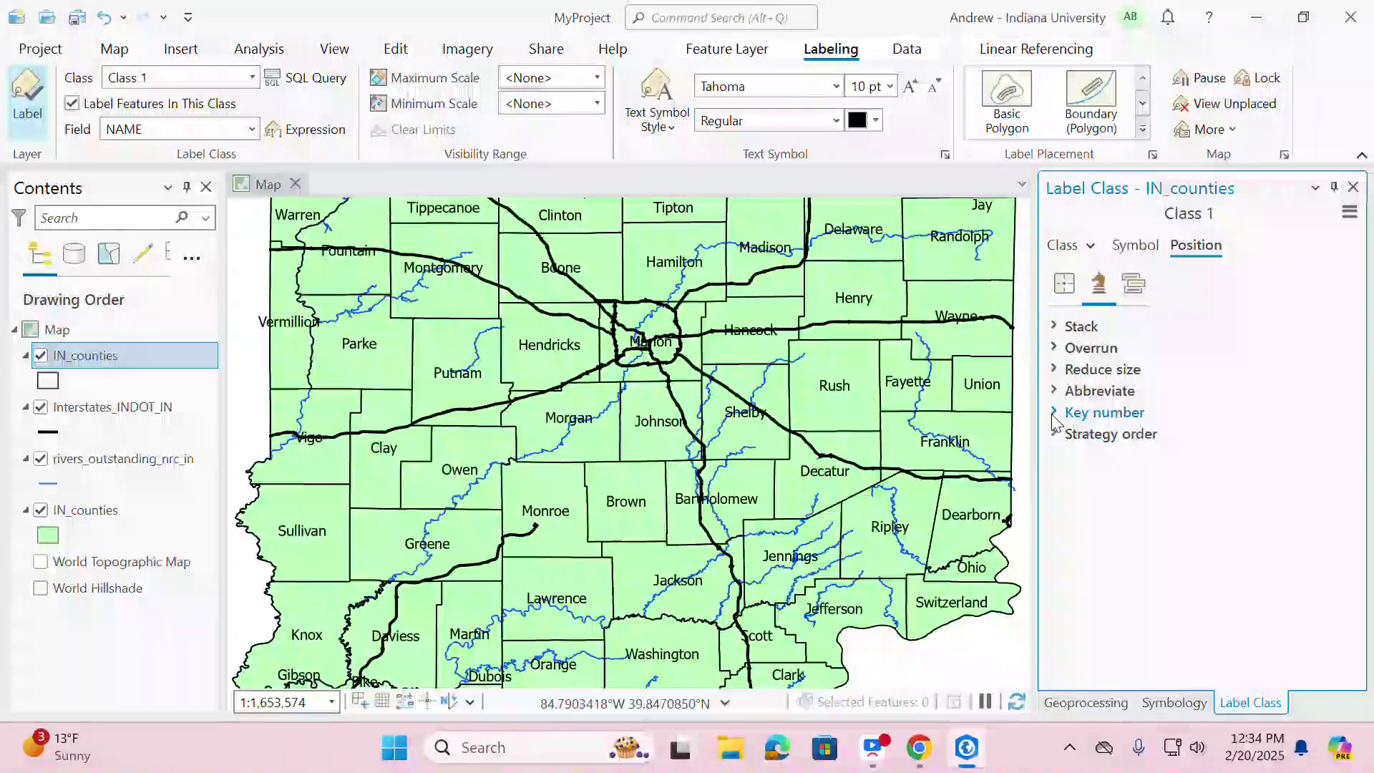
click(1055, 413)
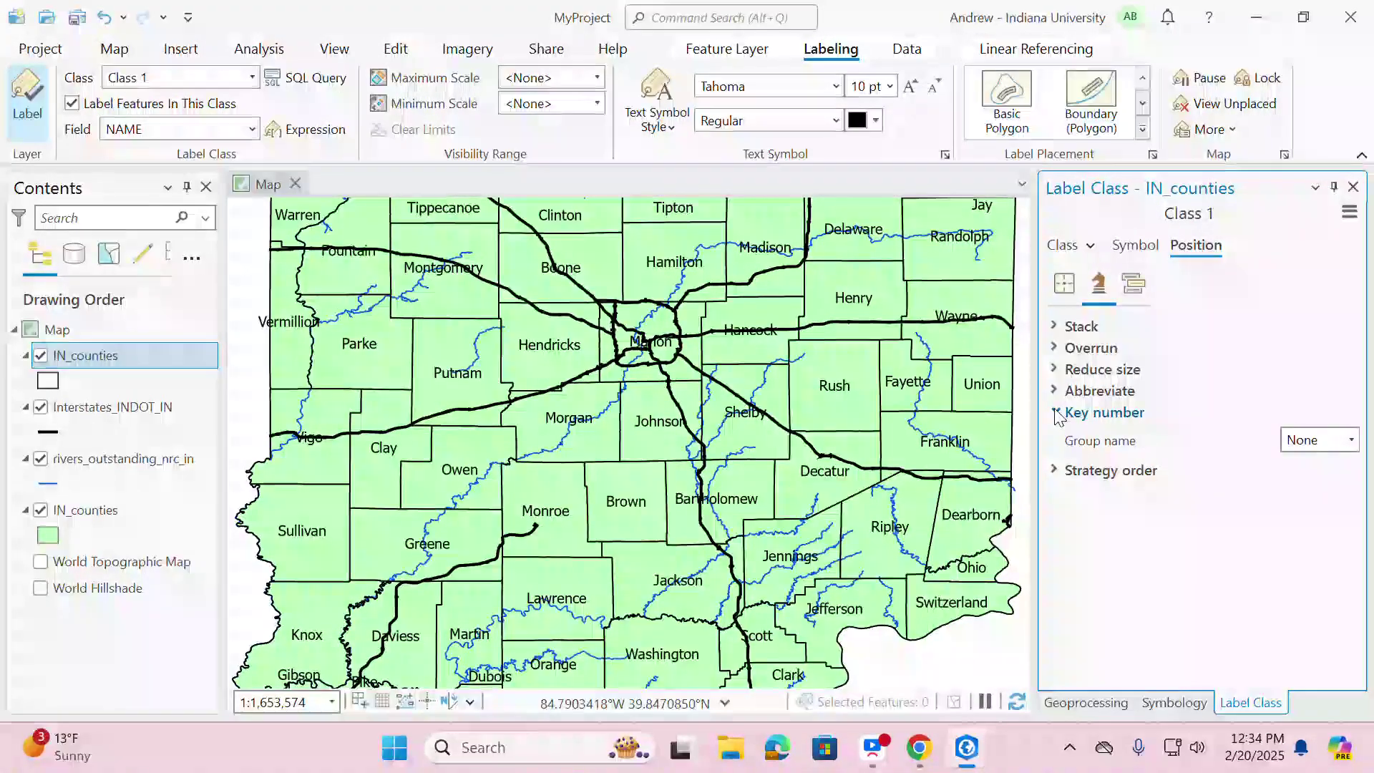
click(1053, 415)
click(1055, 435)
click(1055, 434)
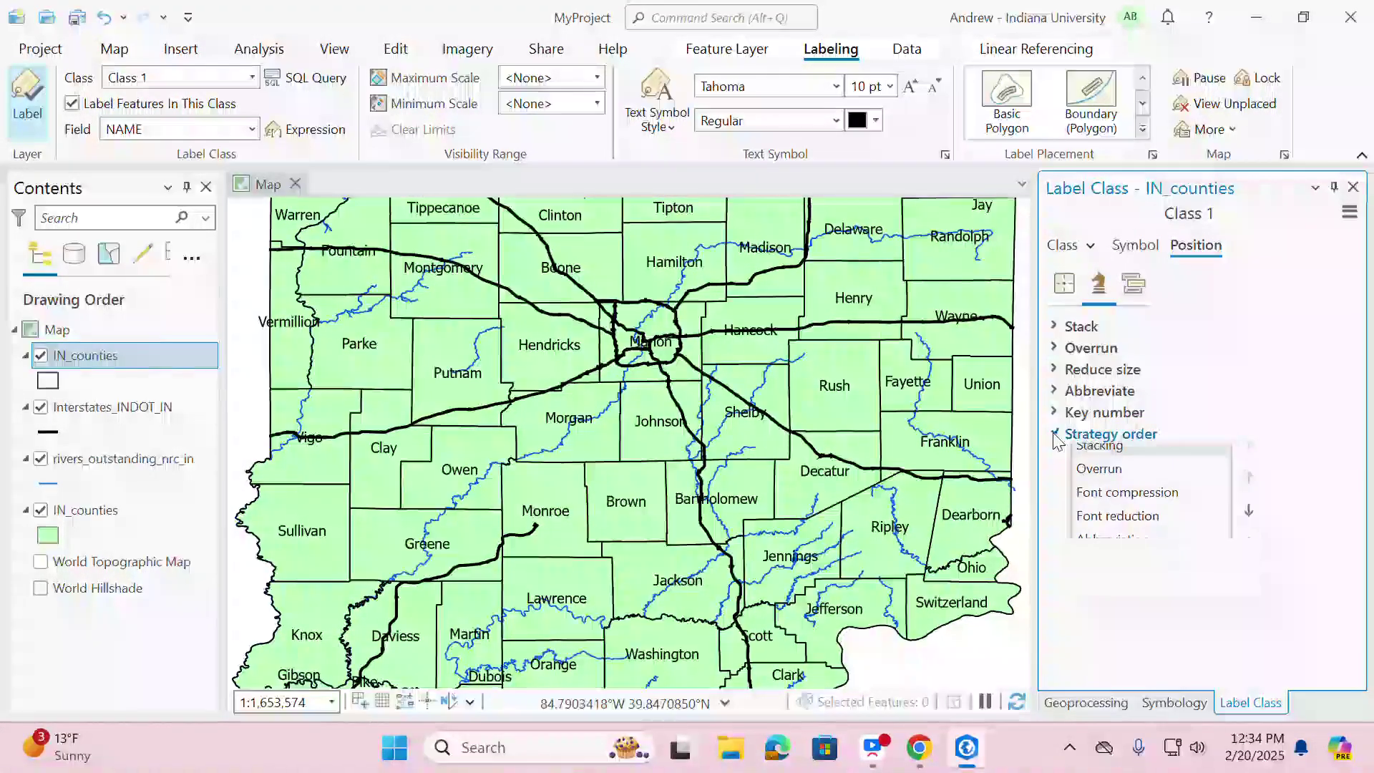
click(1055, 434)
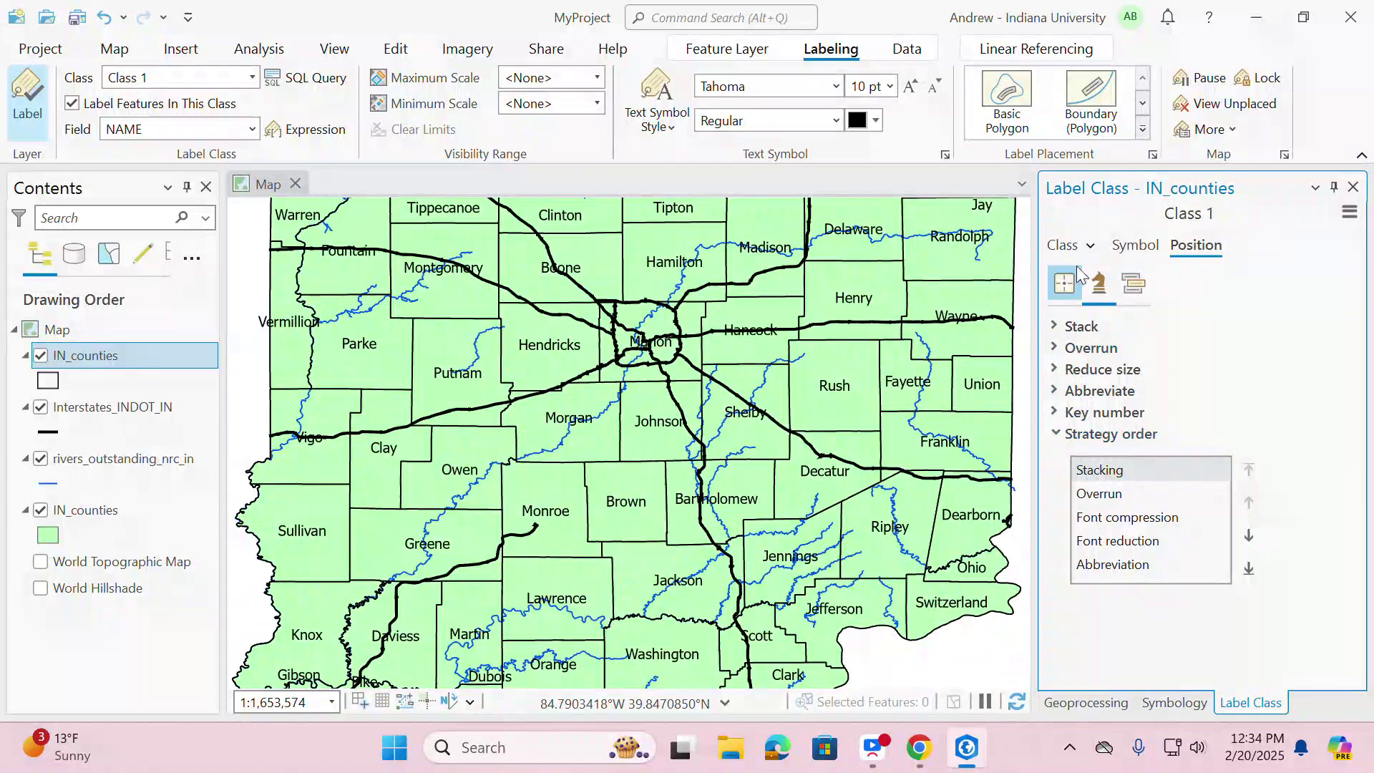
- Review the county labels' conflict resolution settings, from Remove duplicate labels through Unplaced labels, keeping duplicates set to Do not remove
click(1133, 284)
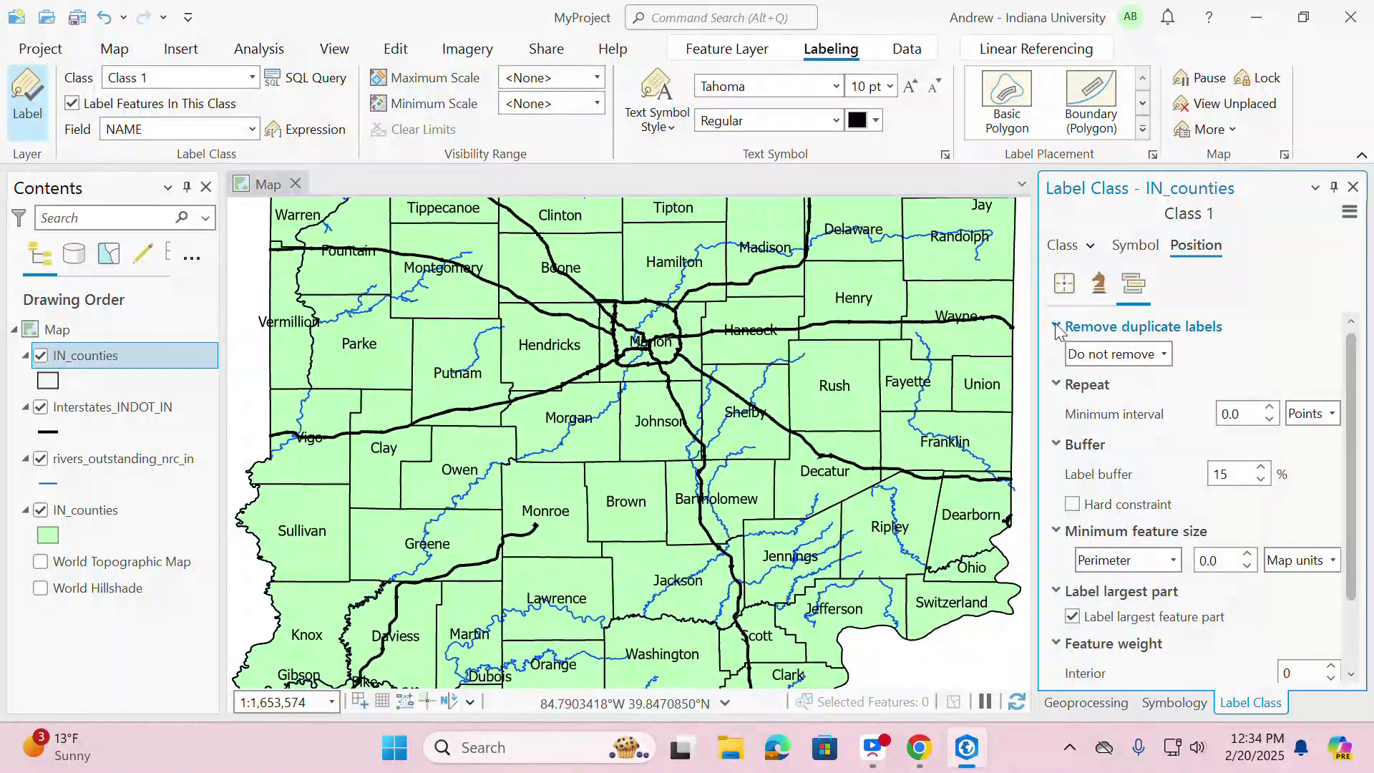
click(1106, 358)
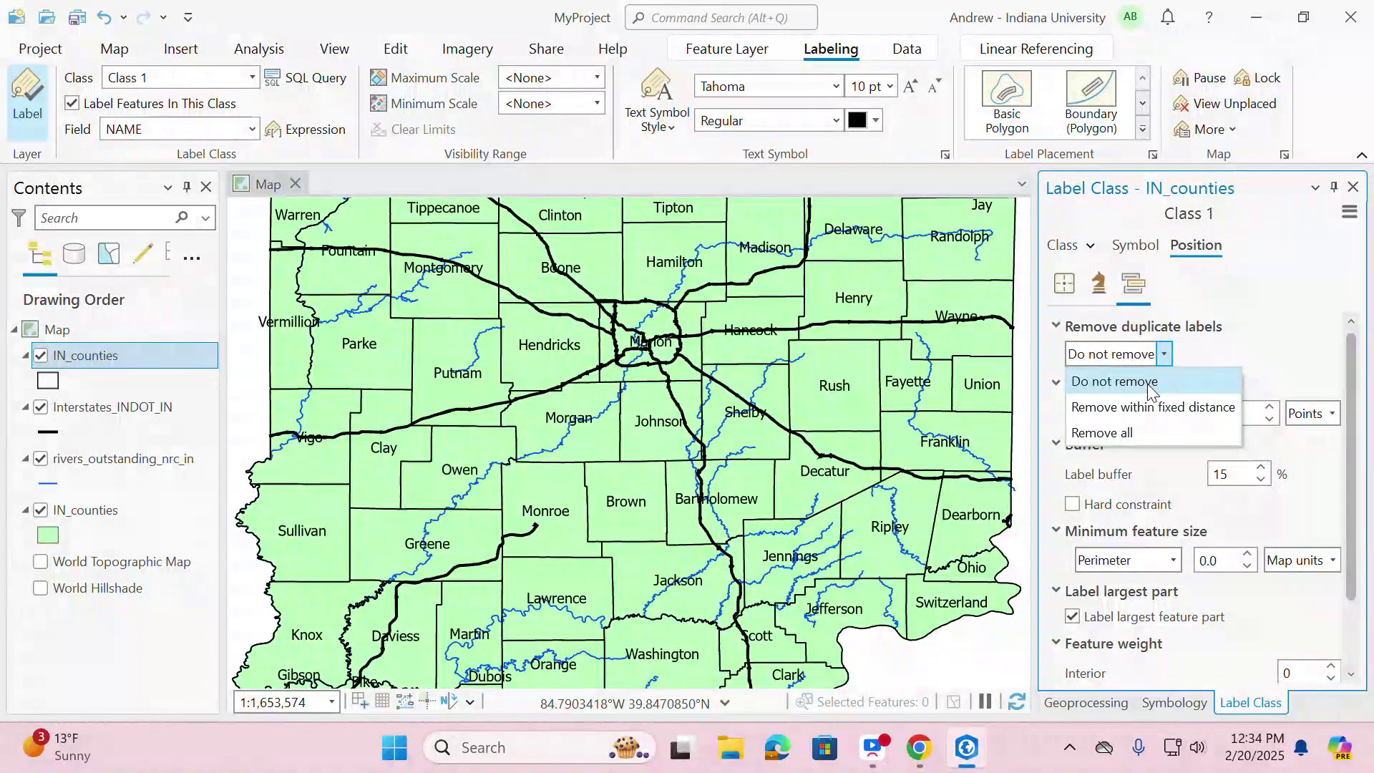
click(1170, 383)
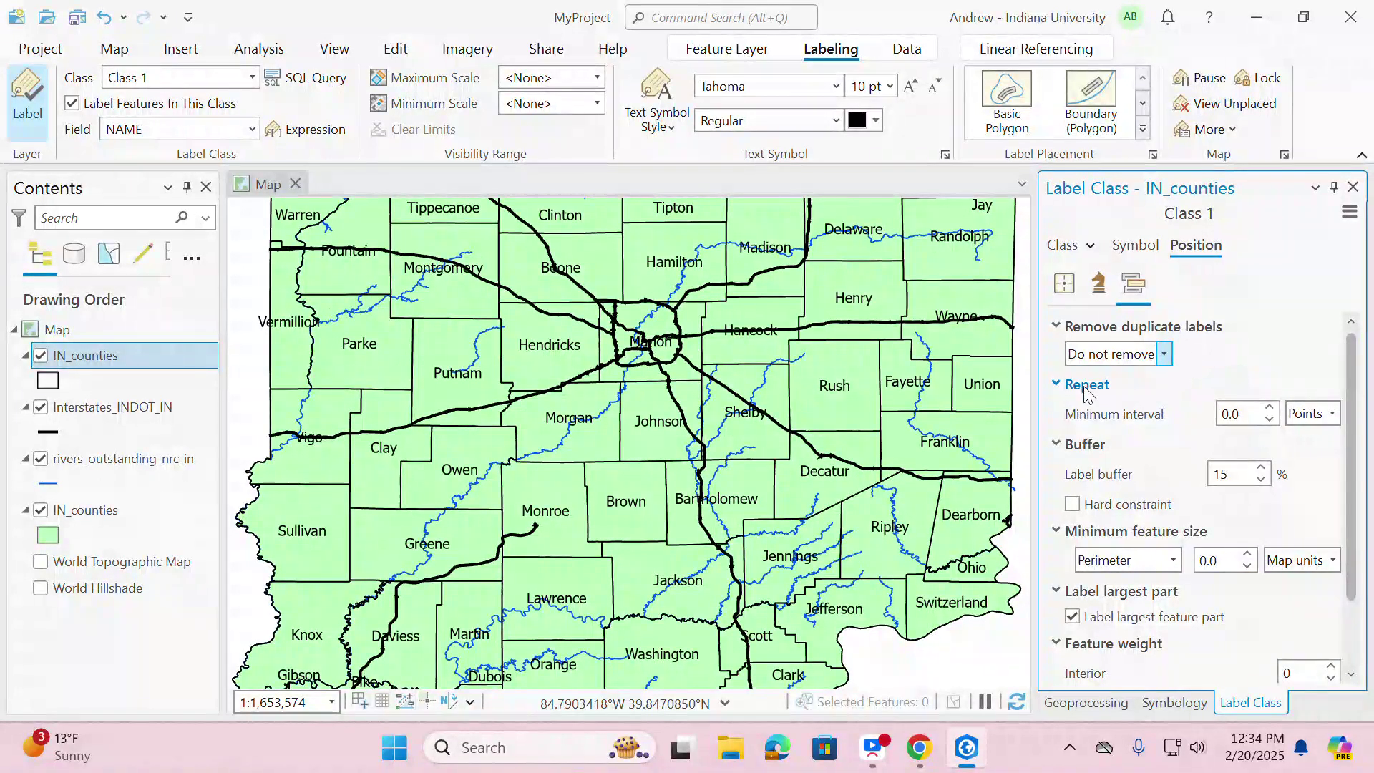
click(1059, 327)
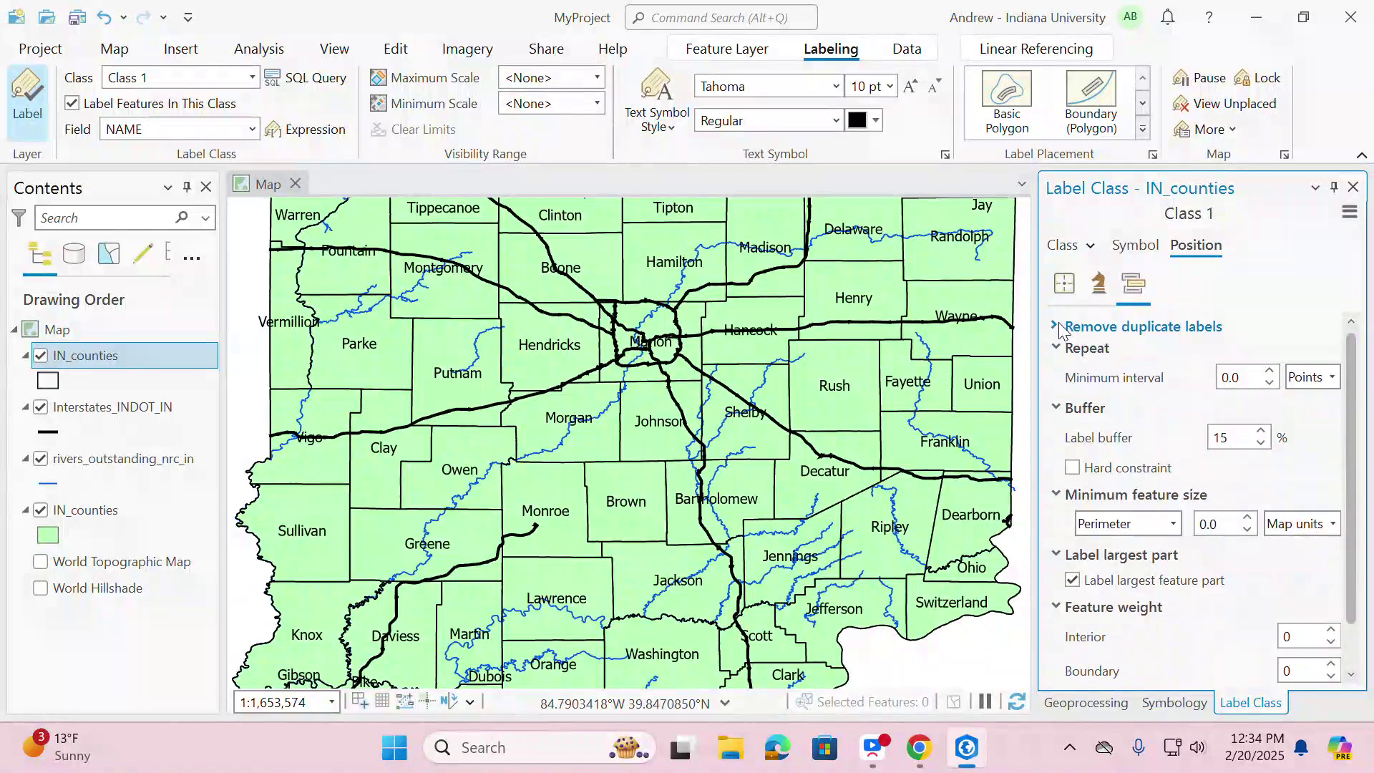
scroll(1077, 441, down, 1)
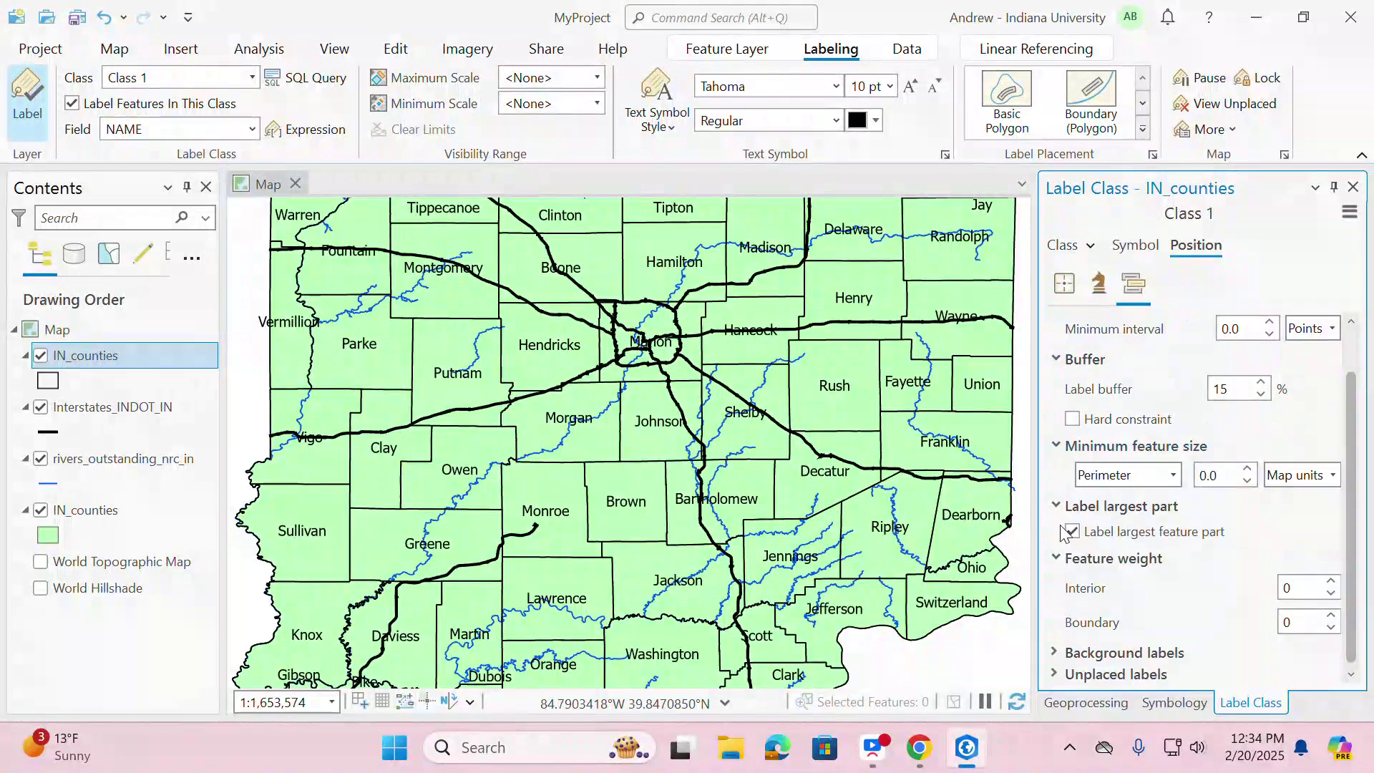
click(1057, 360)
click(1056, 429)
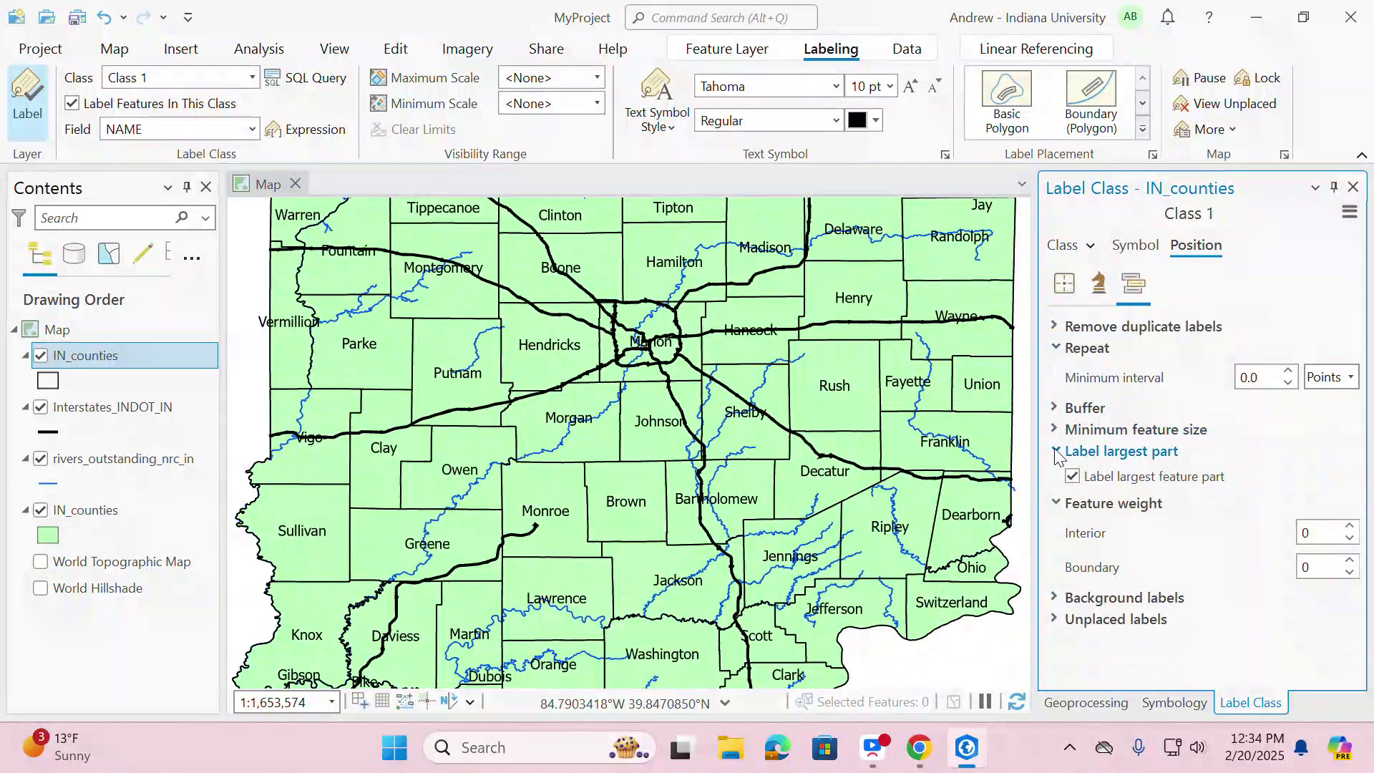
click(1058, 455)
click(1058, 473)
click(1059, 516)
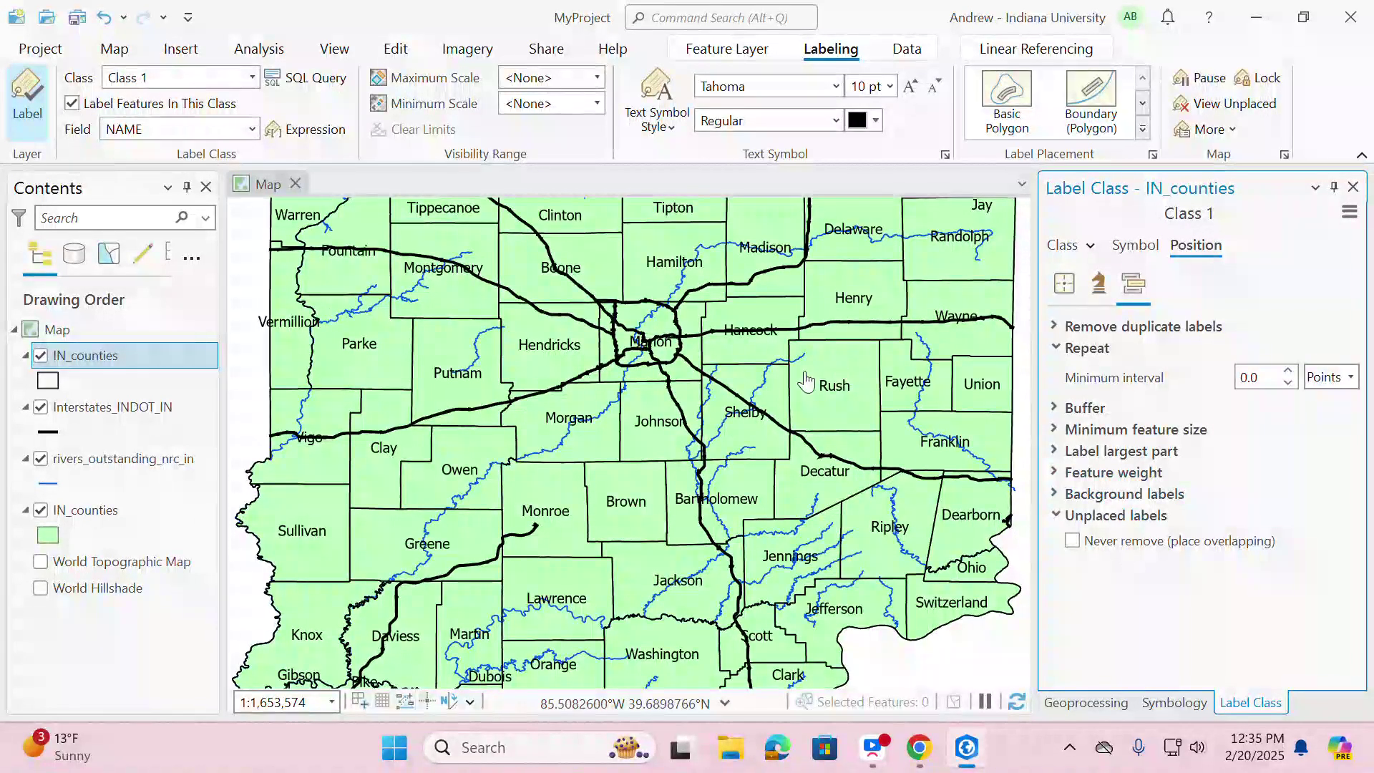
- Set the county labels' text case to Upper case and apply the change
click(1136, 245)
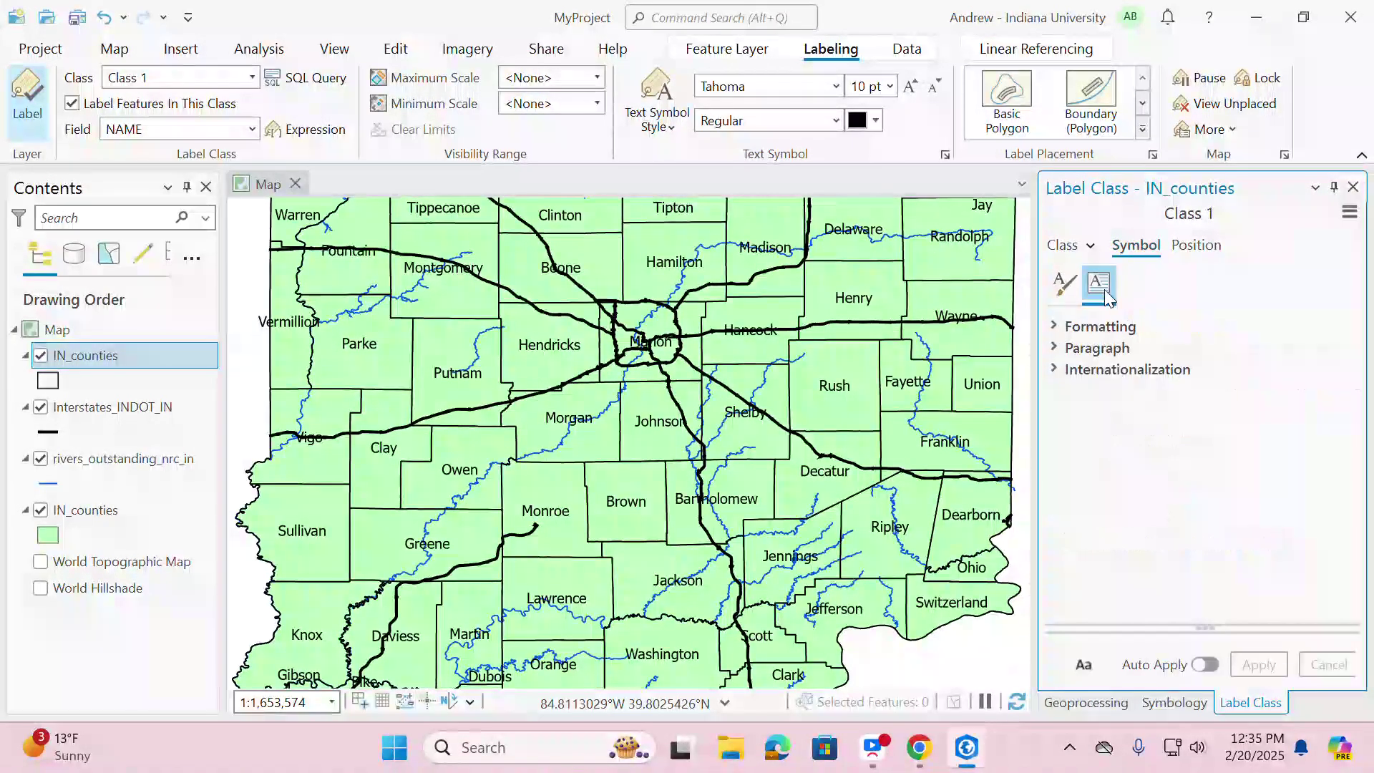
click(1065, 283)
click(1058, 326)
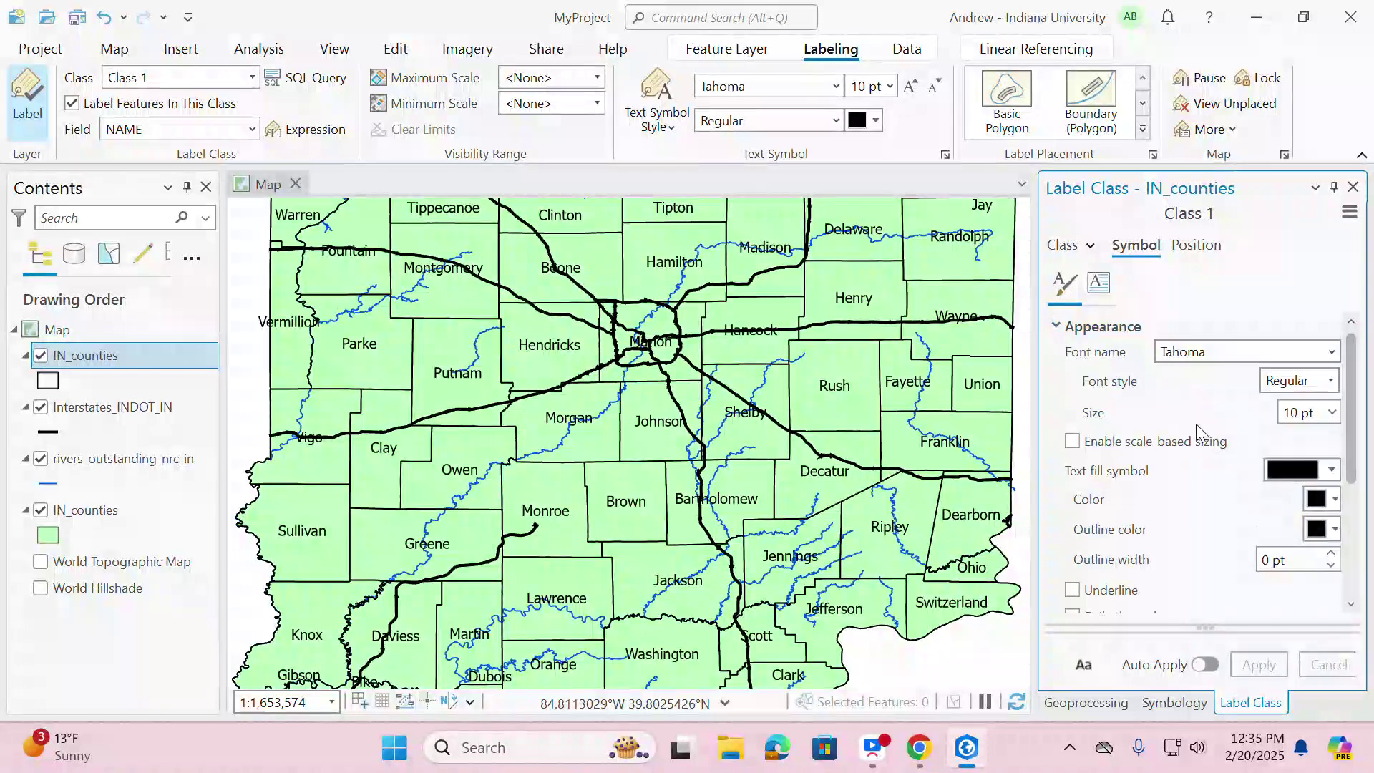
scroll(1196, 429, down, 1)
scroll(1199, 448, down, 1)
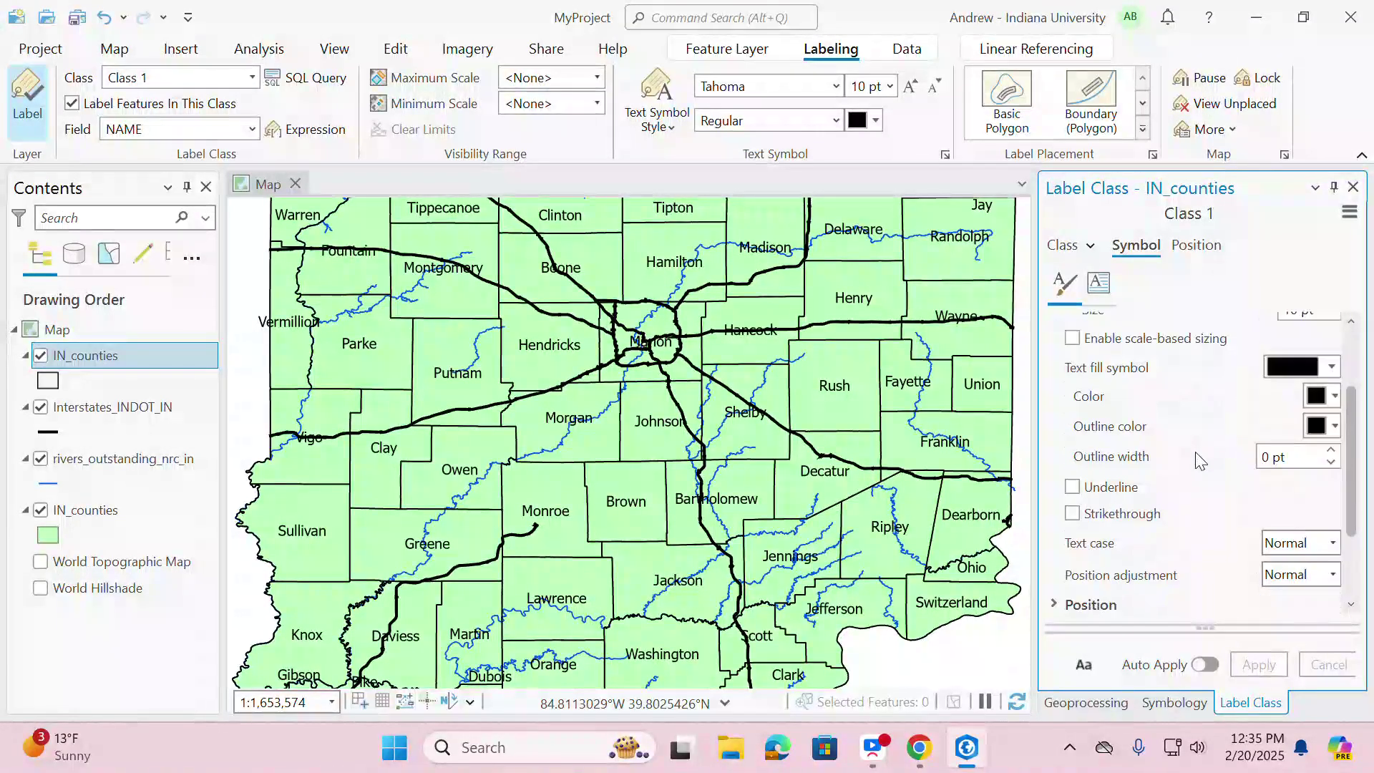
click(1334, 544)
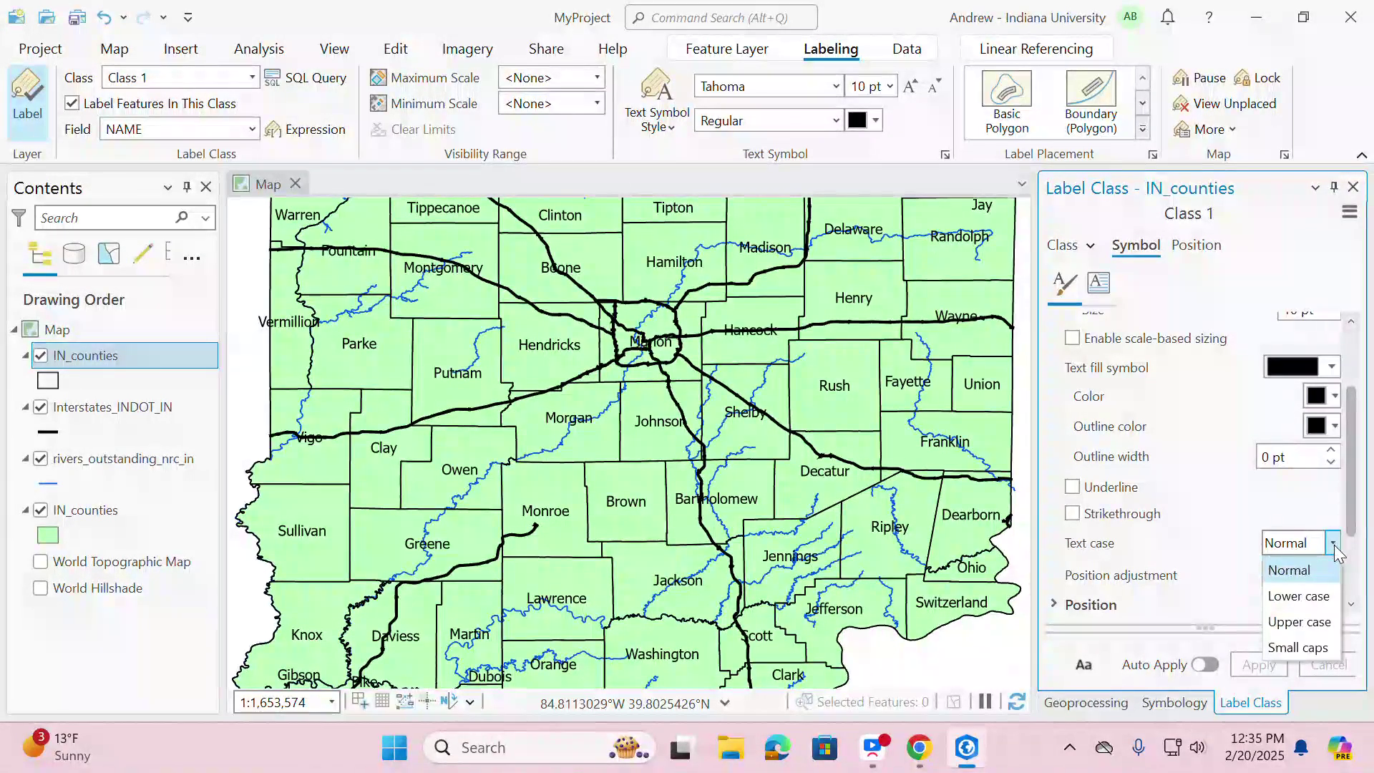
click(1299, 621)
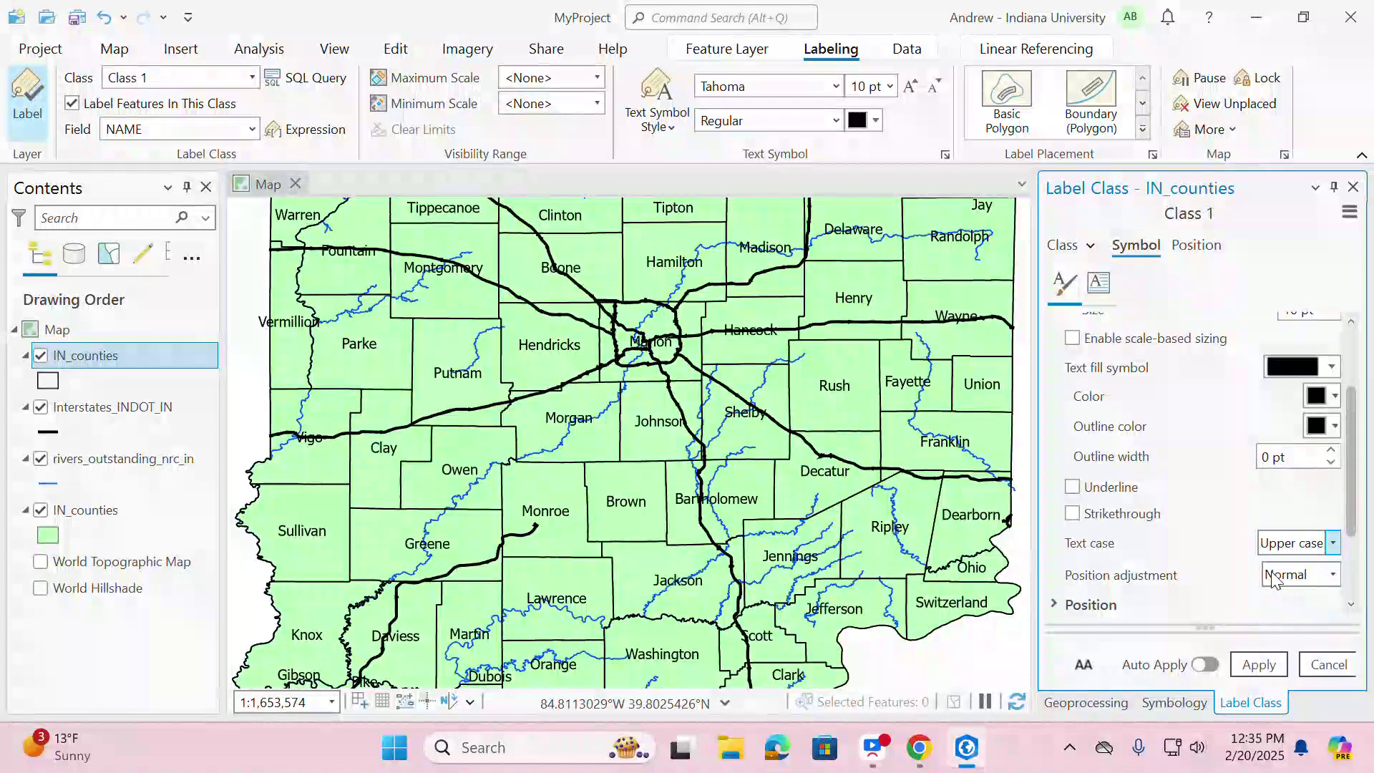
click(1270, 664)
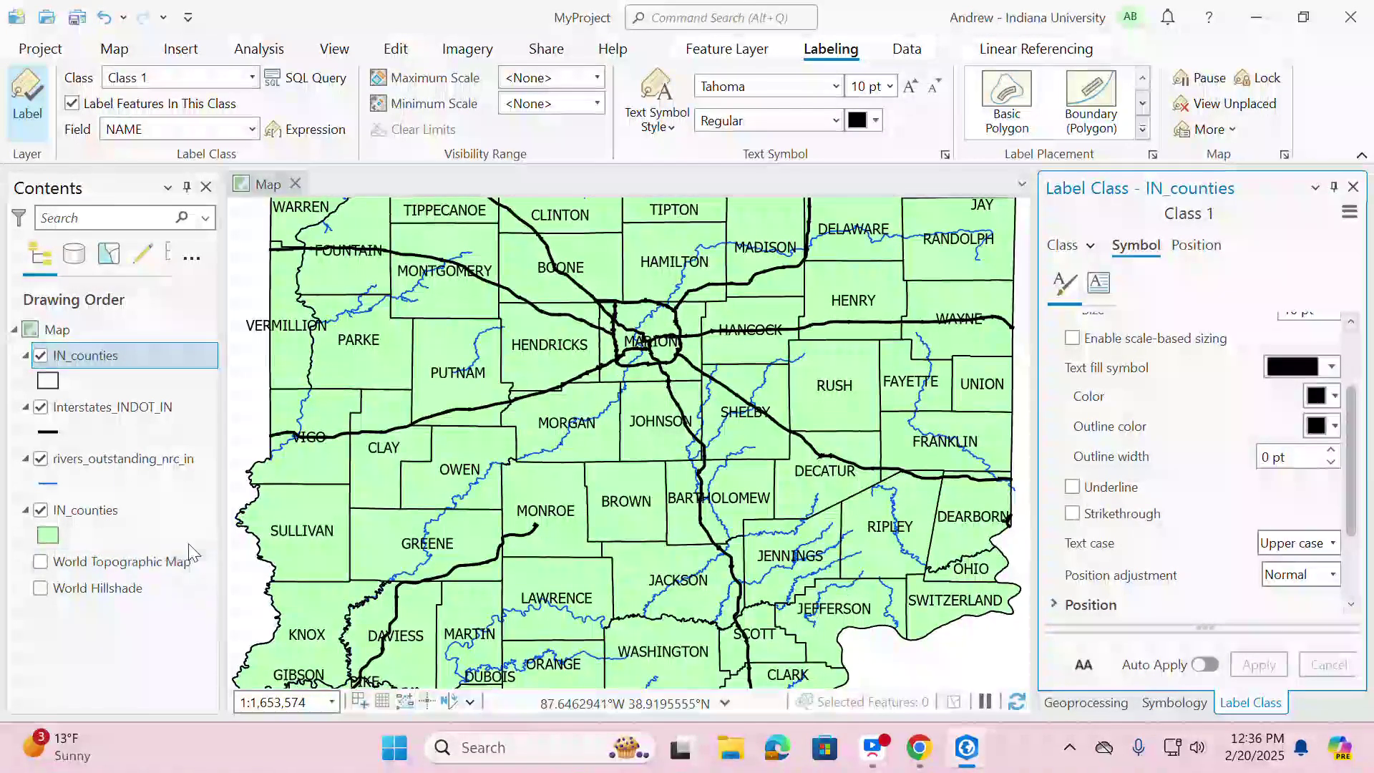
- Inspect the county labels around Vanderburgh and Posey counties in southwestern Indiana at several map scales
drag(493, 578, 813, 303)
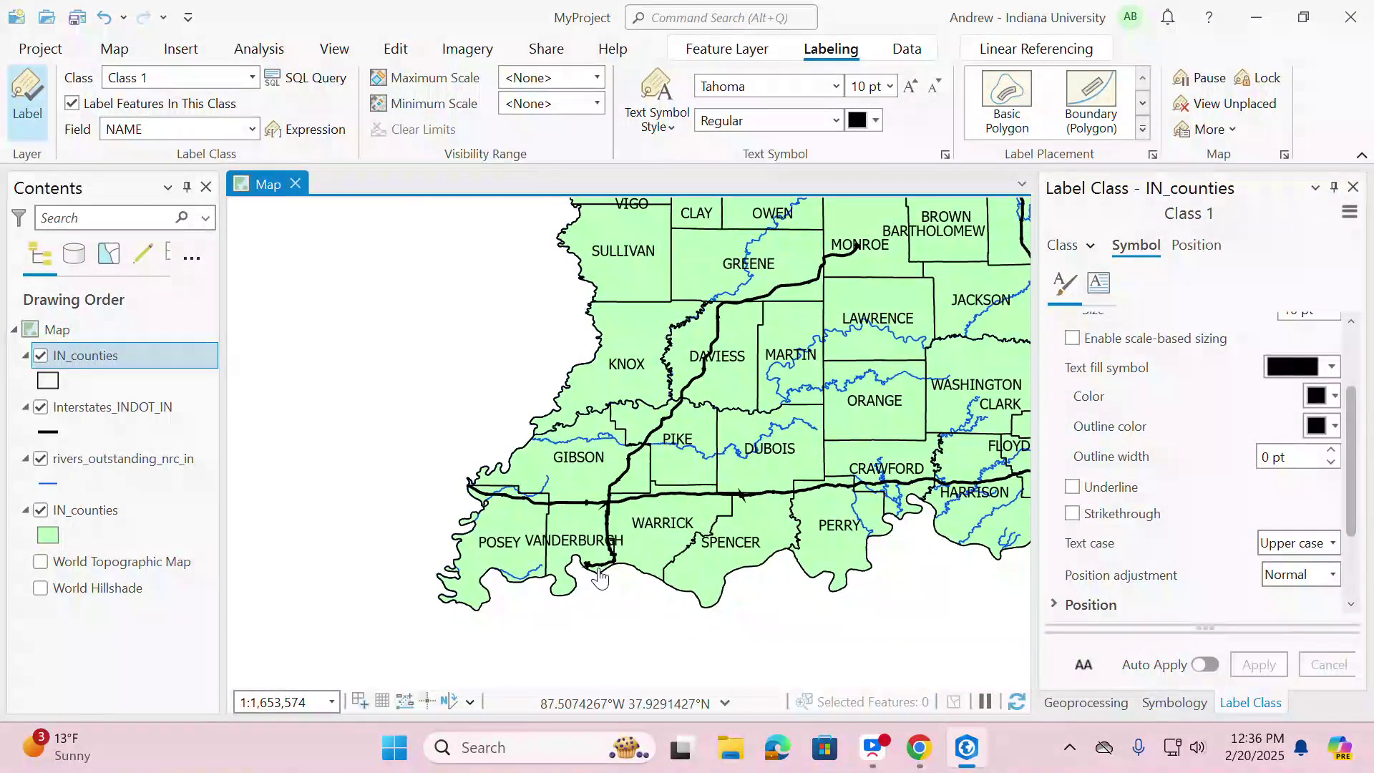
scroll(599, 577, up, 3)
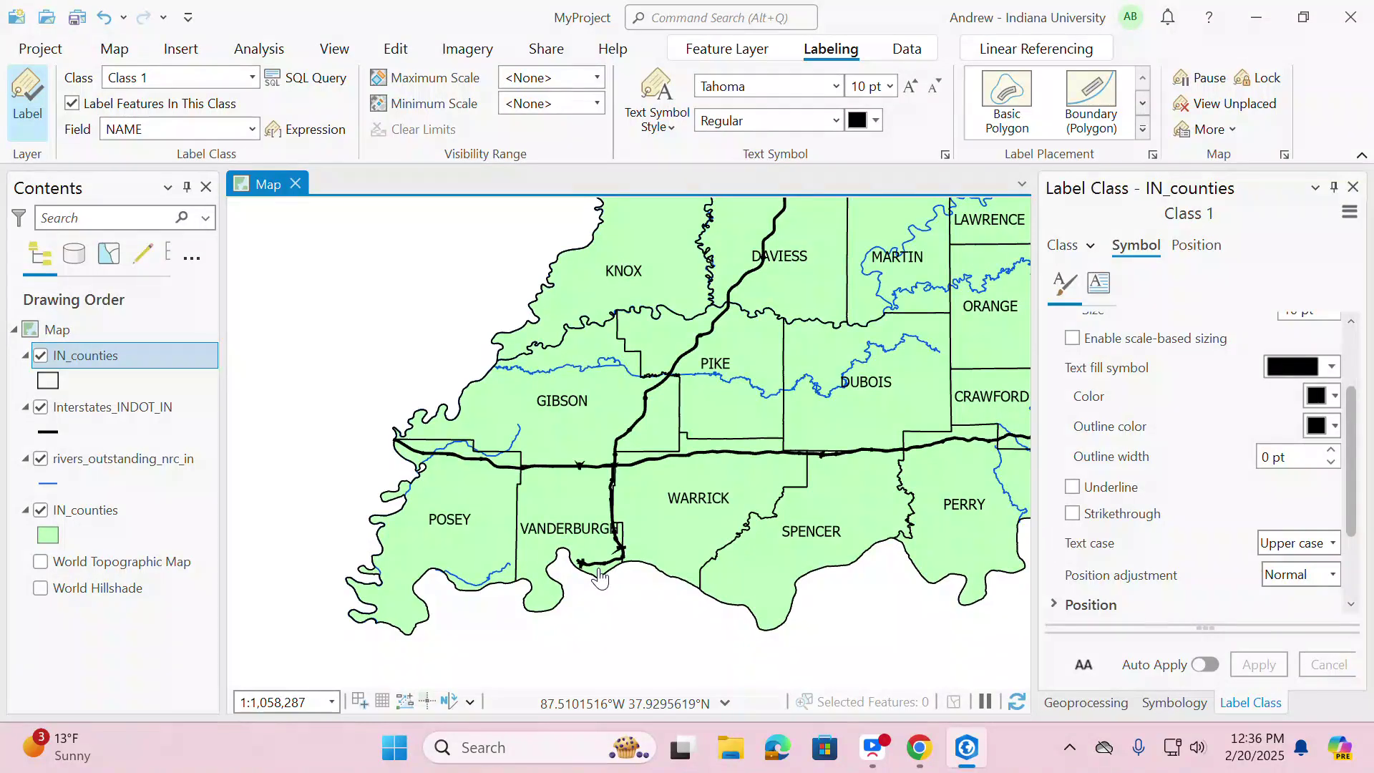
scroll(600, 577, down, 3)
scroll(606, 581, up, 3)
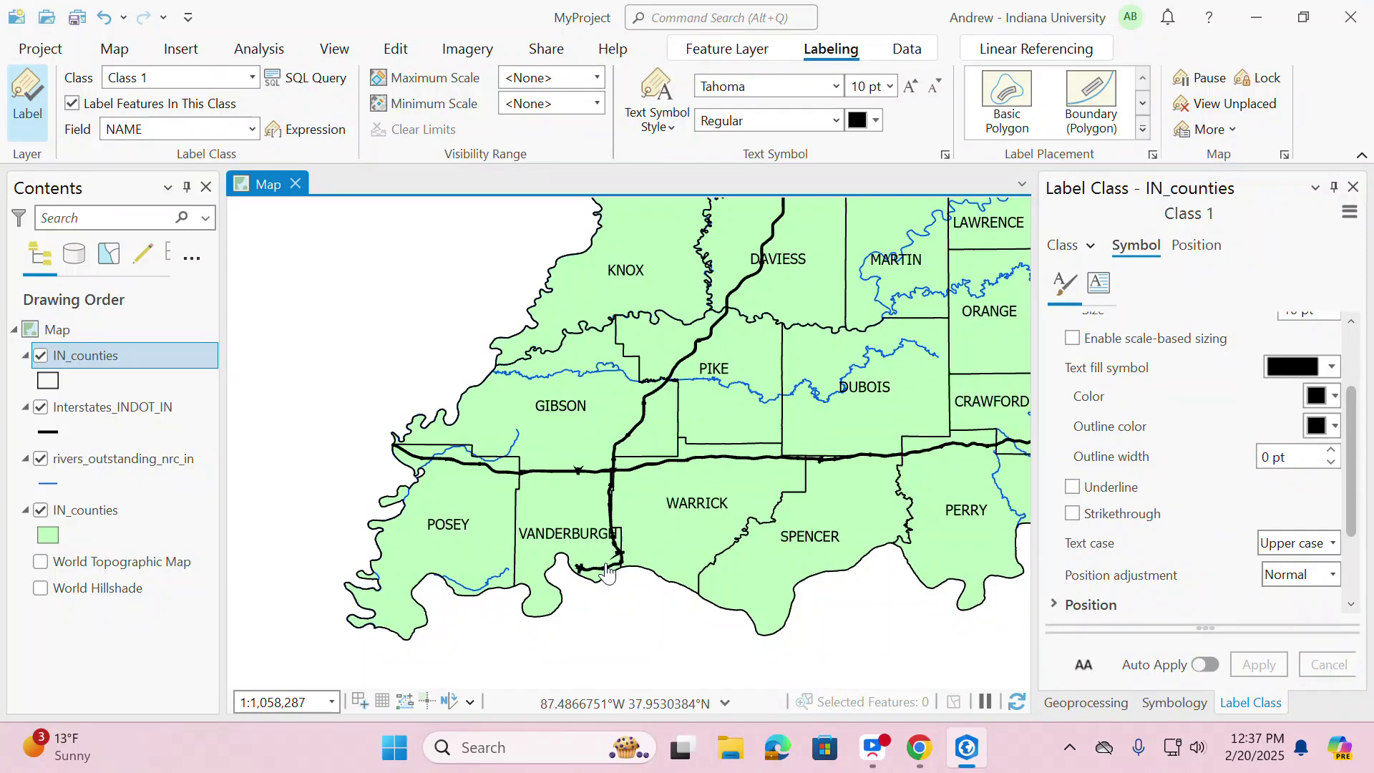
scroll(787, 501, down, 2)
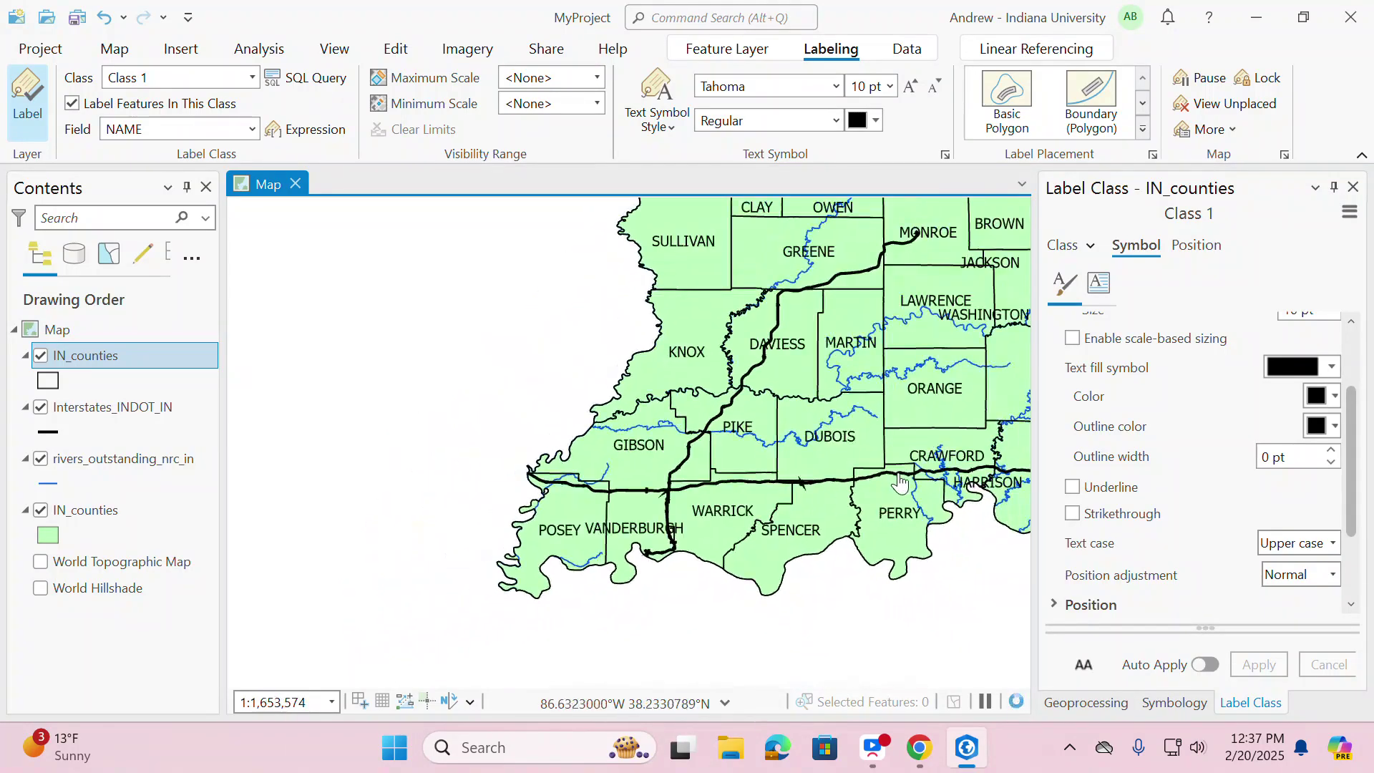
scroll(716, 501, down, 2)
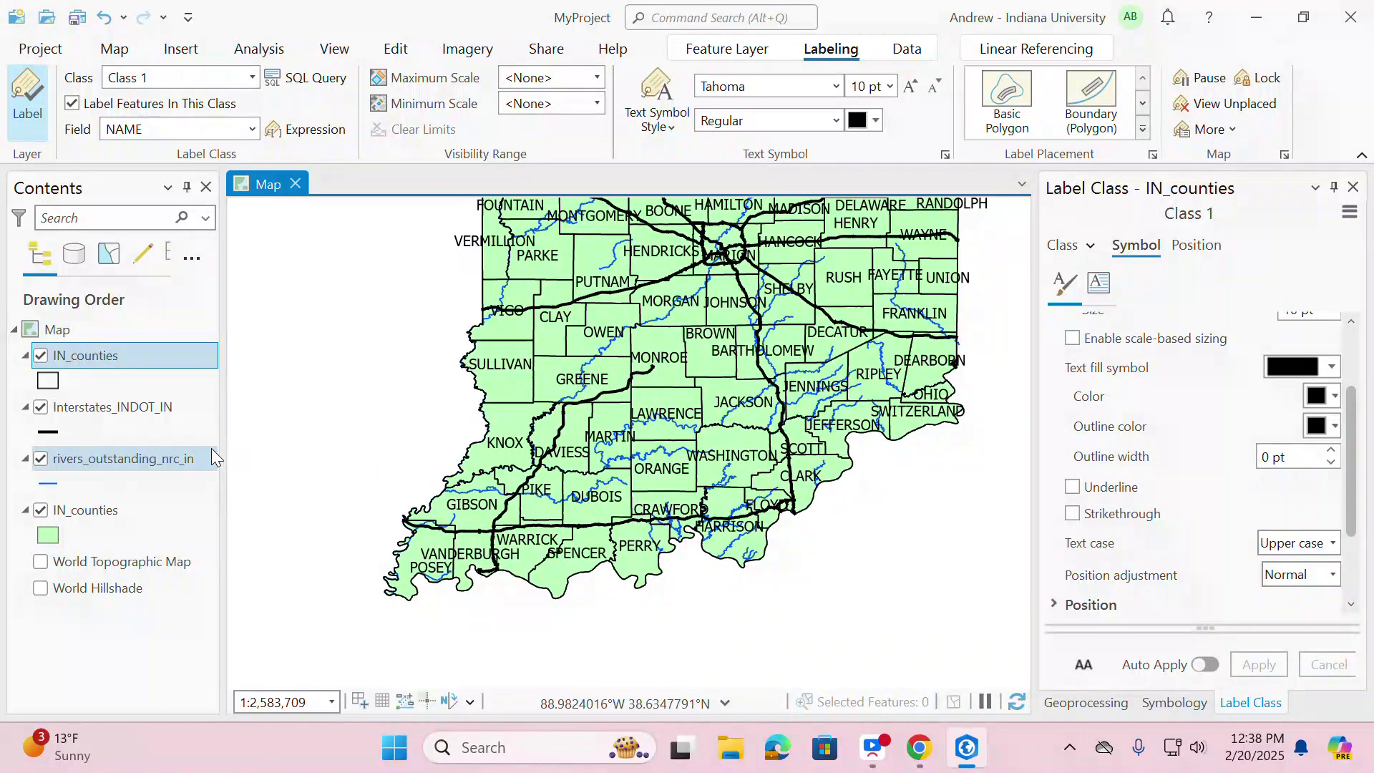
- Hide the outline-only IN_counties layer with its labels and keep the green-filled IN_counties layer displayed
click(40, 510)
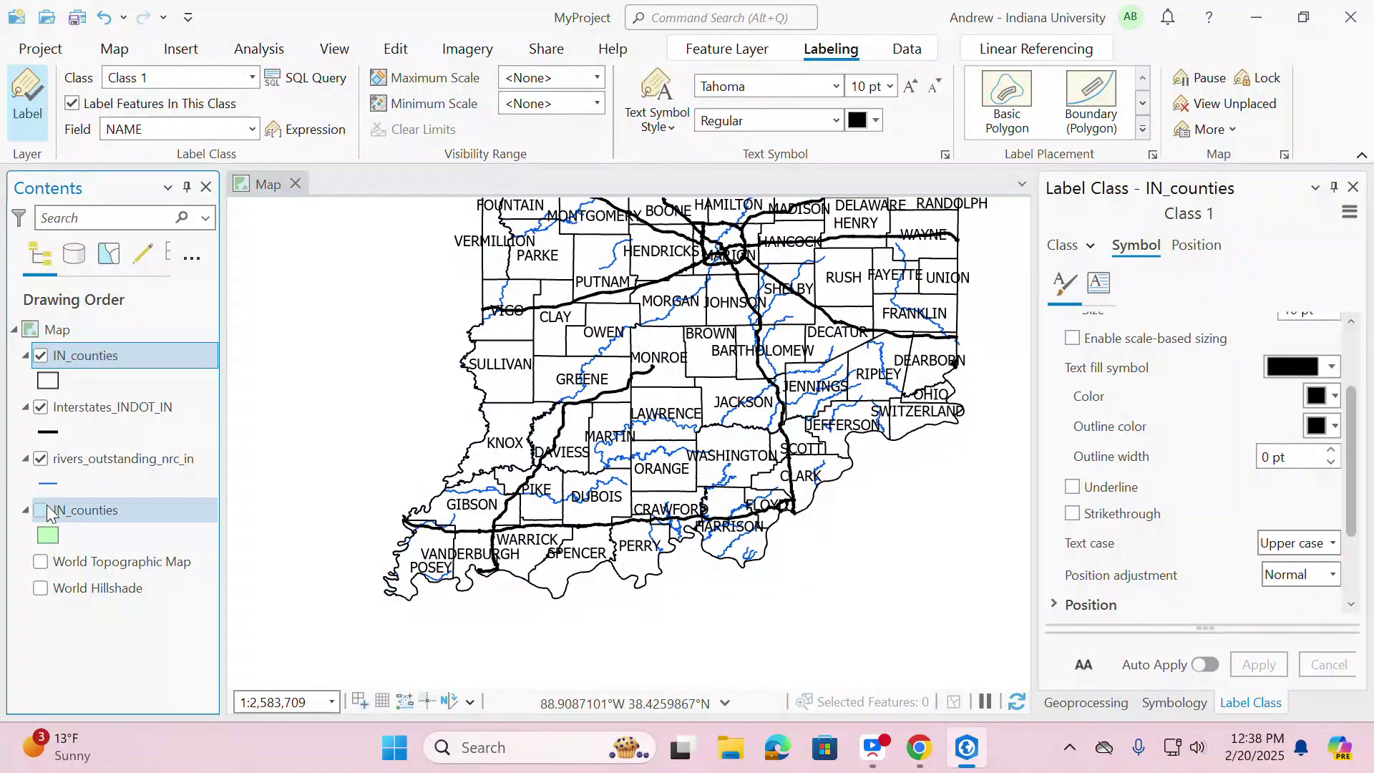
click(41, 355)
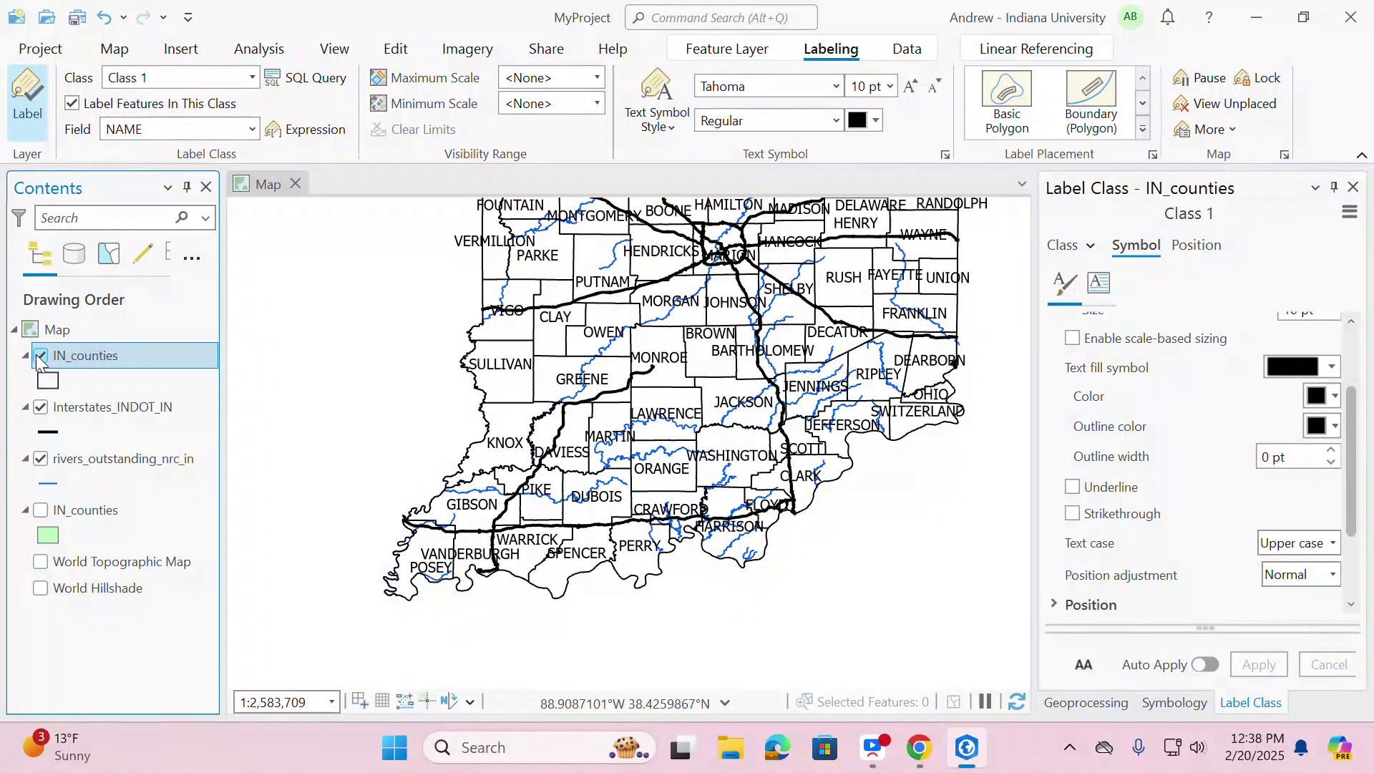
click(39, 508)
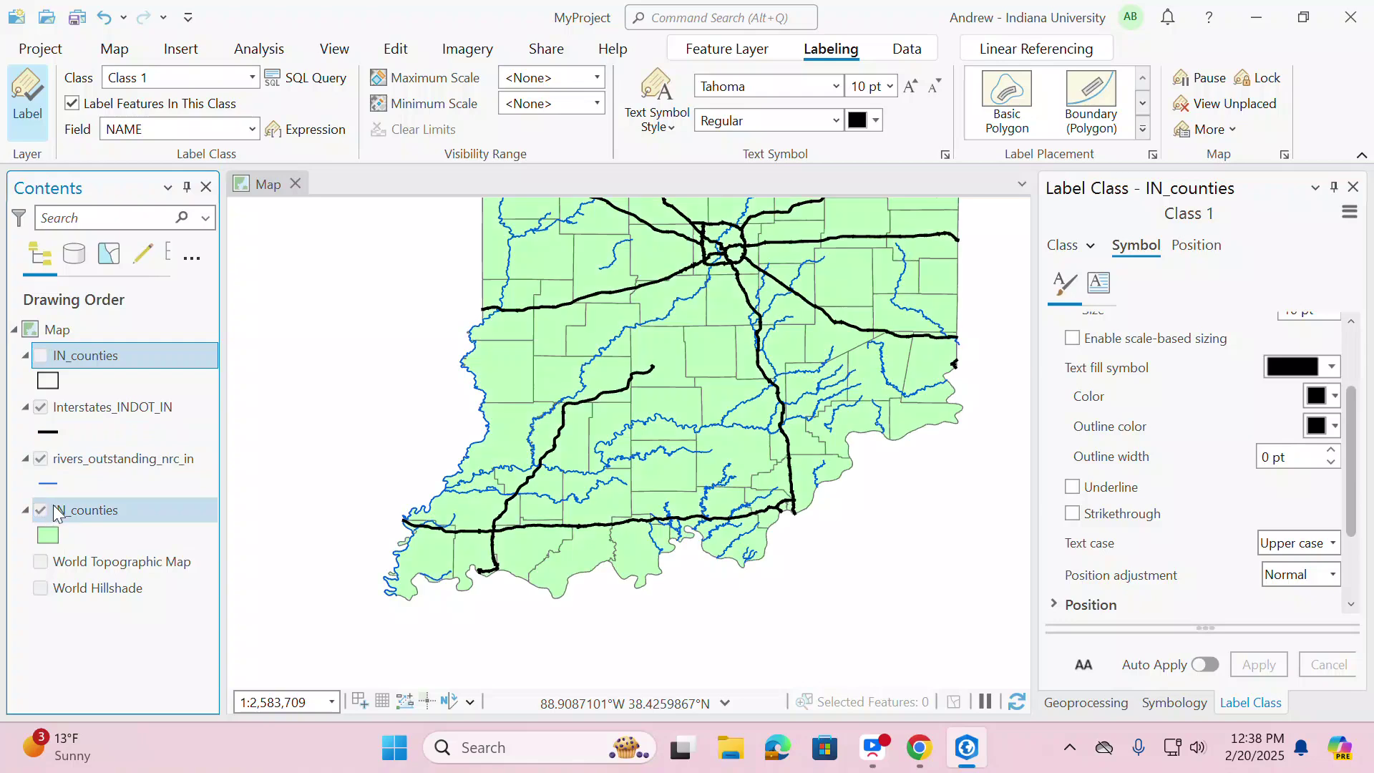
- Try labeling the Interstates_INDOT_IN layer and undo it
right_click(85, 406)
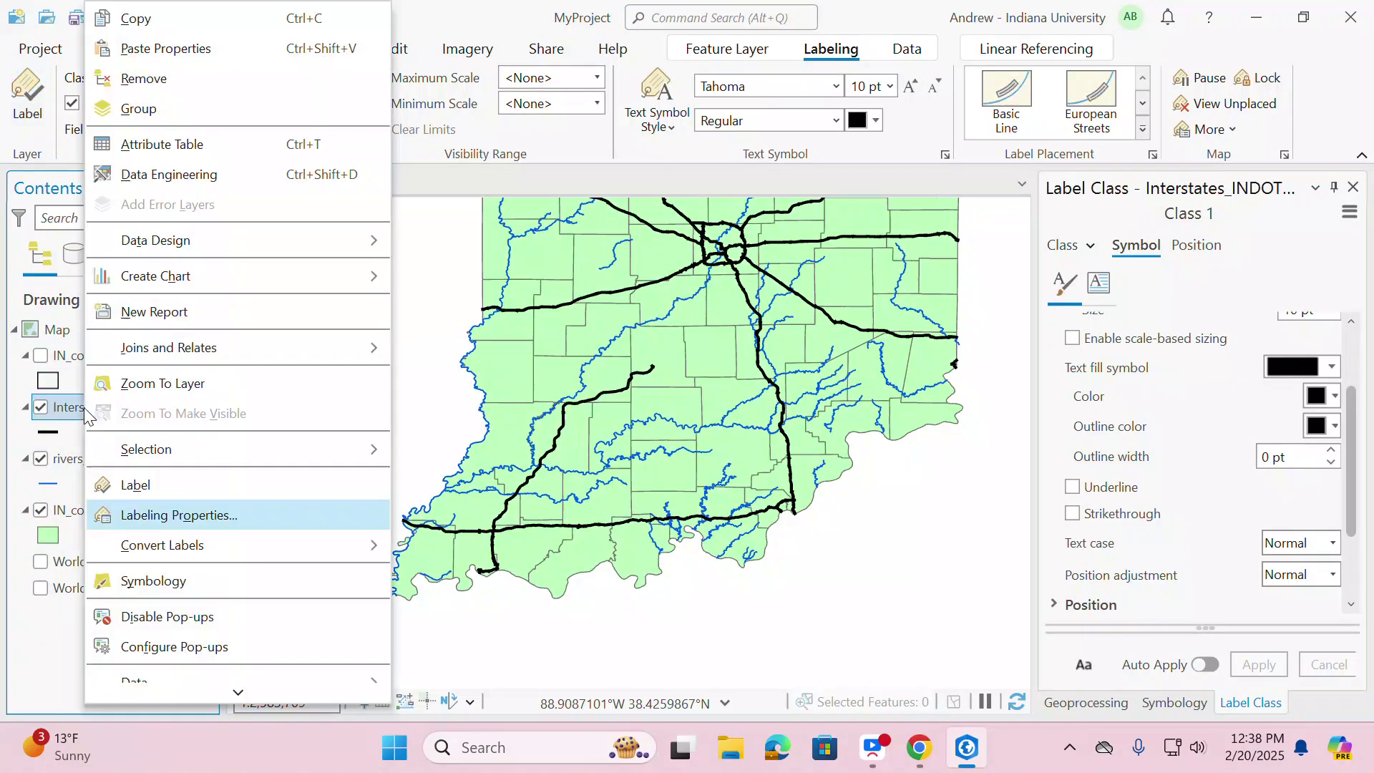
click(147, 485)
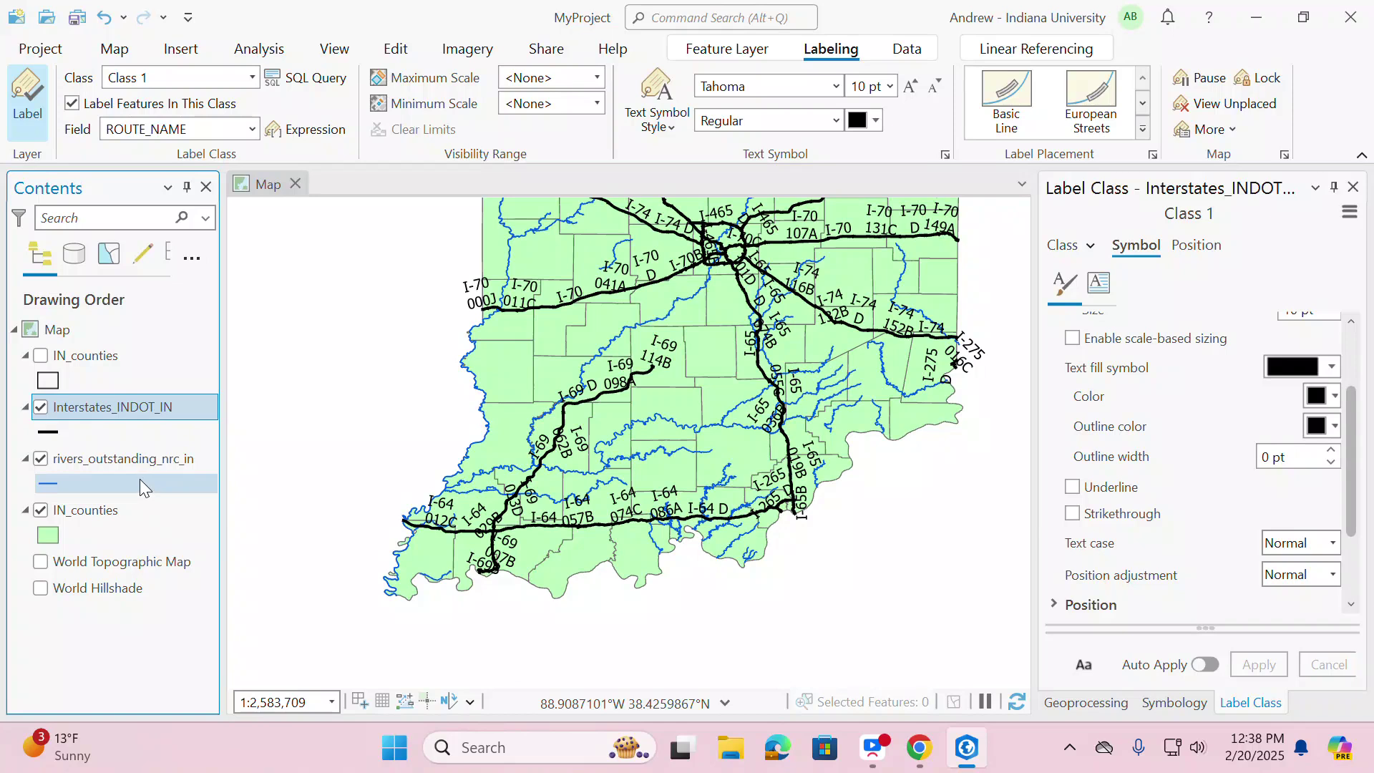
click(104, 16)
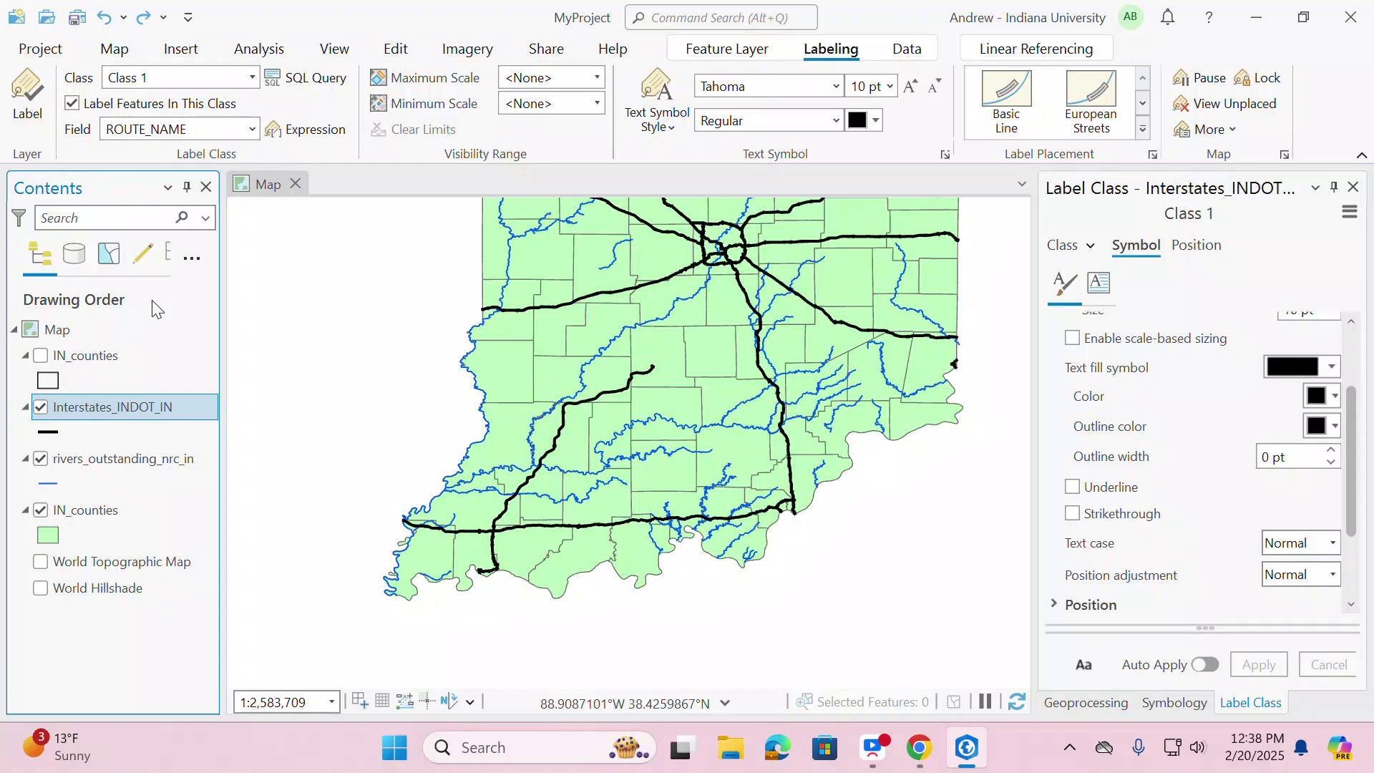
- Turn on labeling for the Interstates_INDOT_IN layer
click(32, 97)
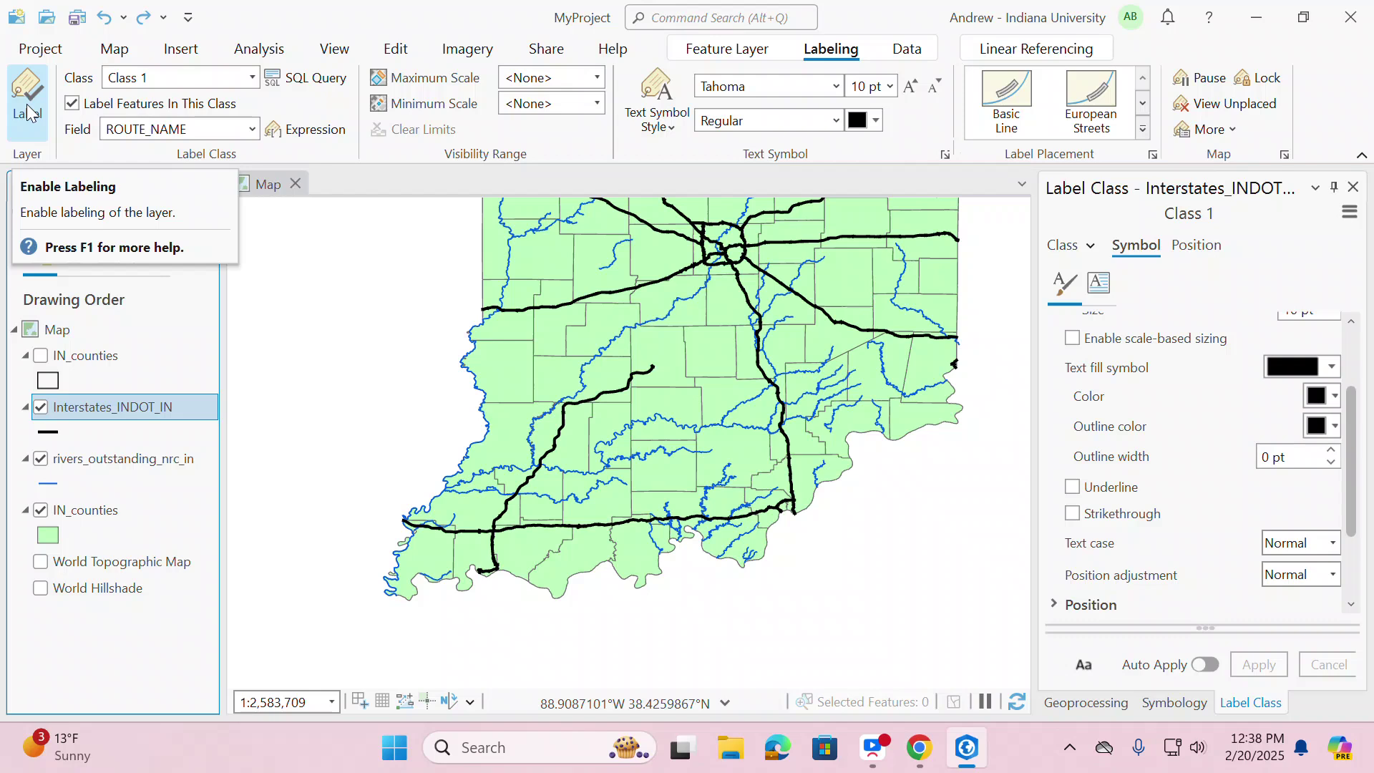
click(28, 113)
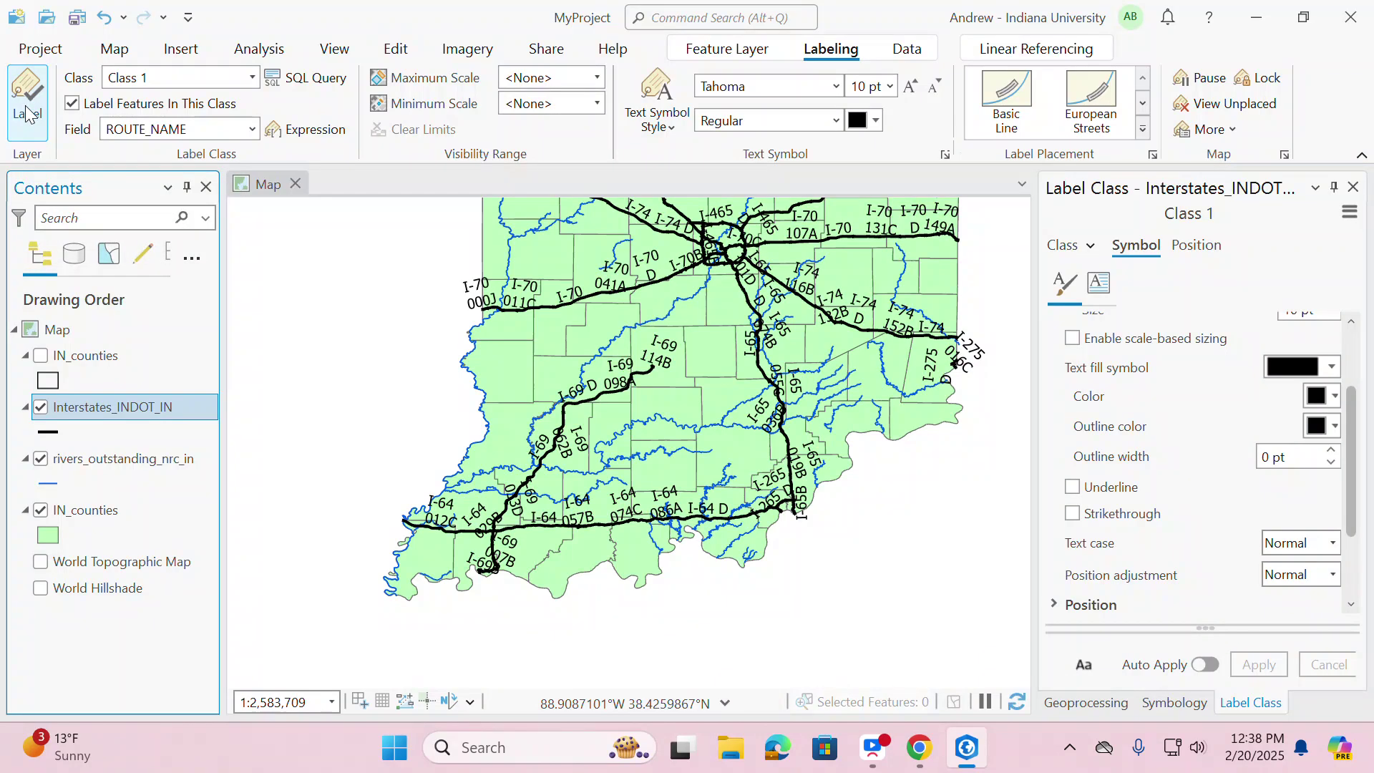
right_click(117, 412)
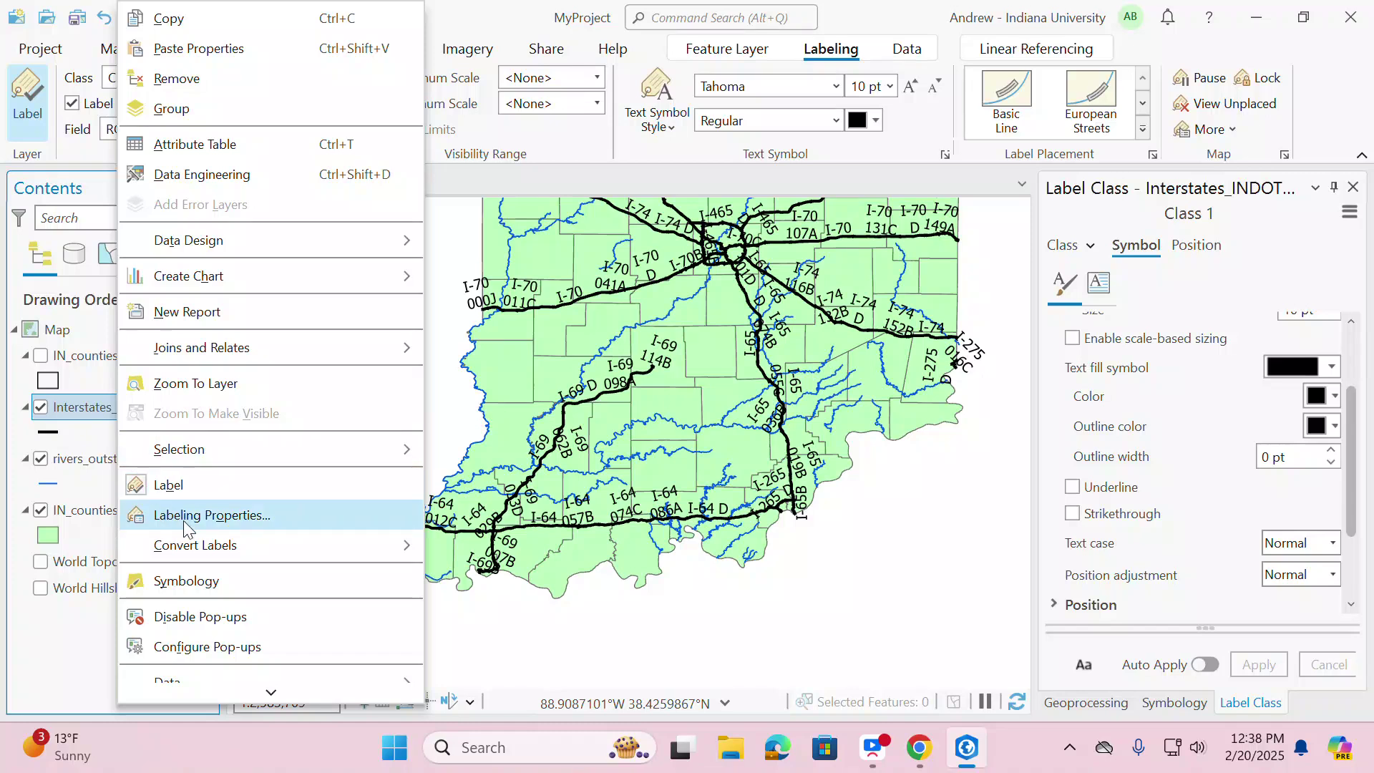
click(471, 414)
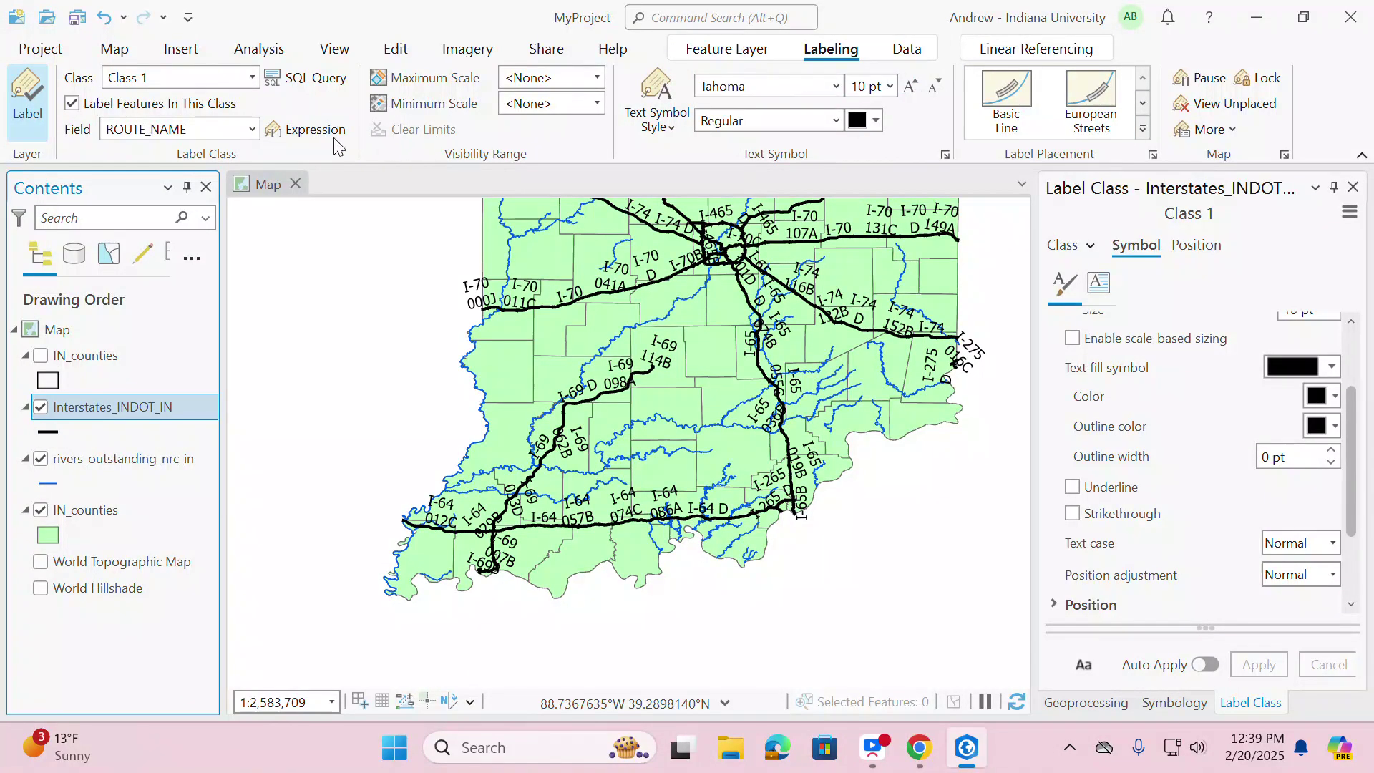
- Try labeling the interstates by the ALTERNATE_ and FID fields, and return the label field to ROUTE_NAME
click(254, 130)
scroll(206, 212, down, 3)
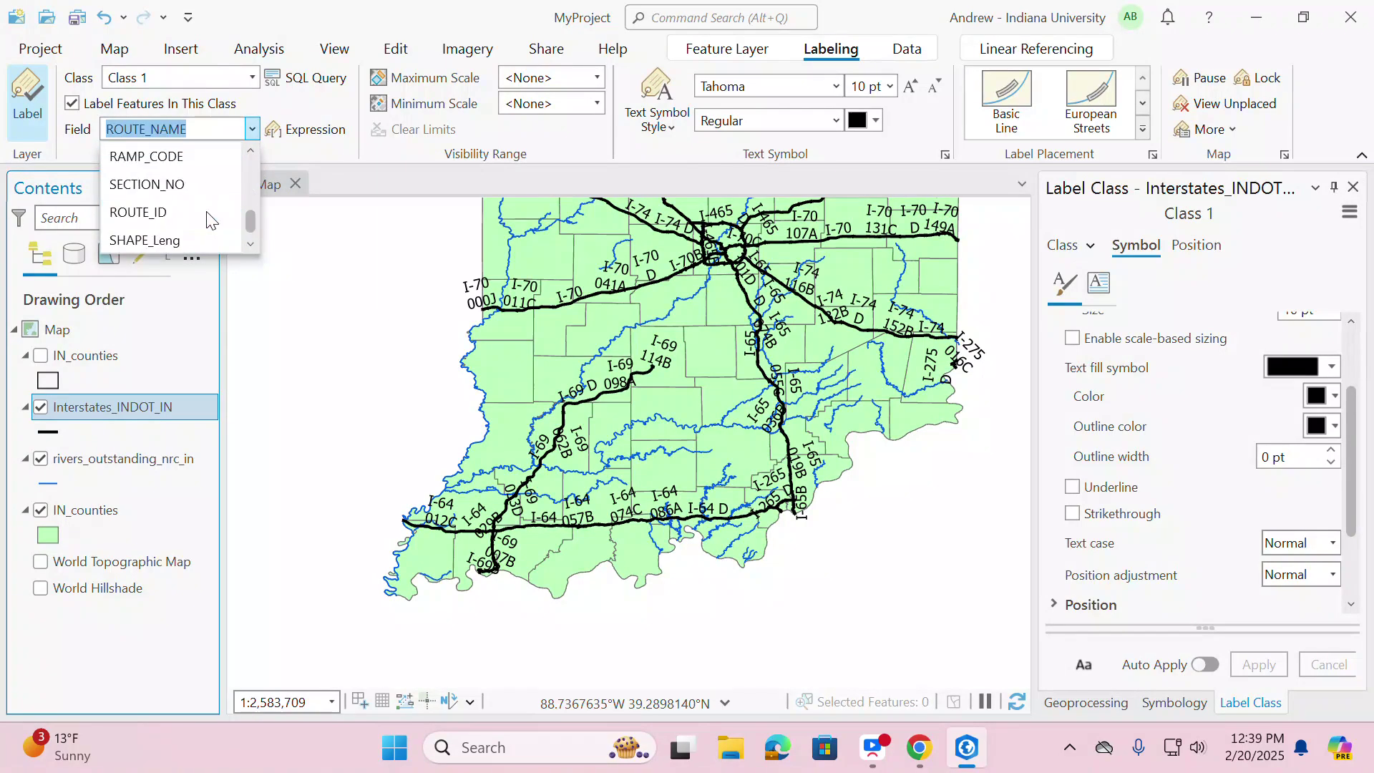
scroll(208, 200, up, 3)
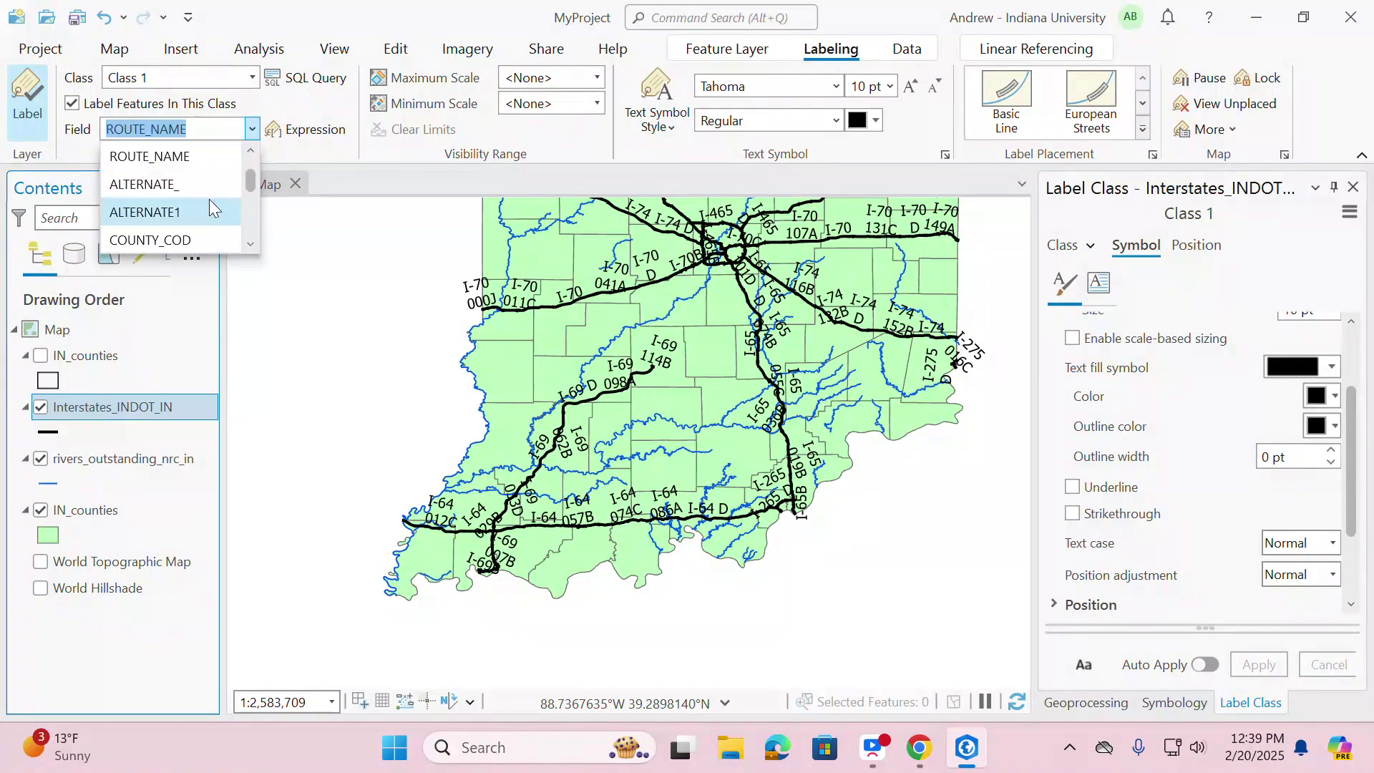
click(213, 185)
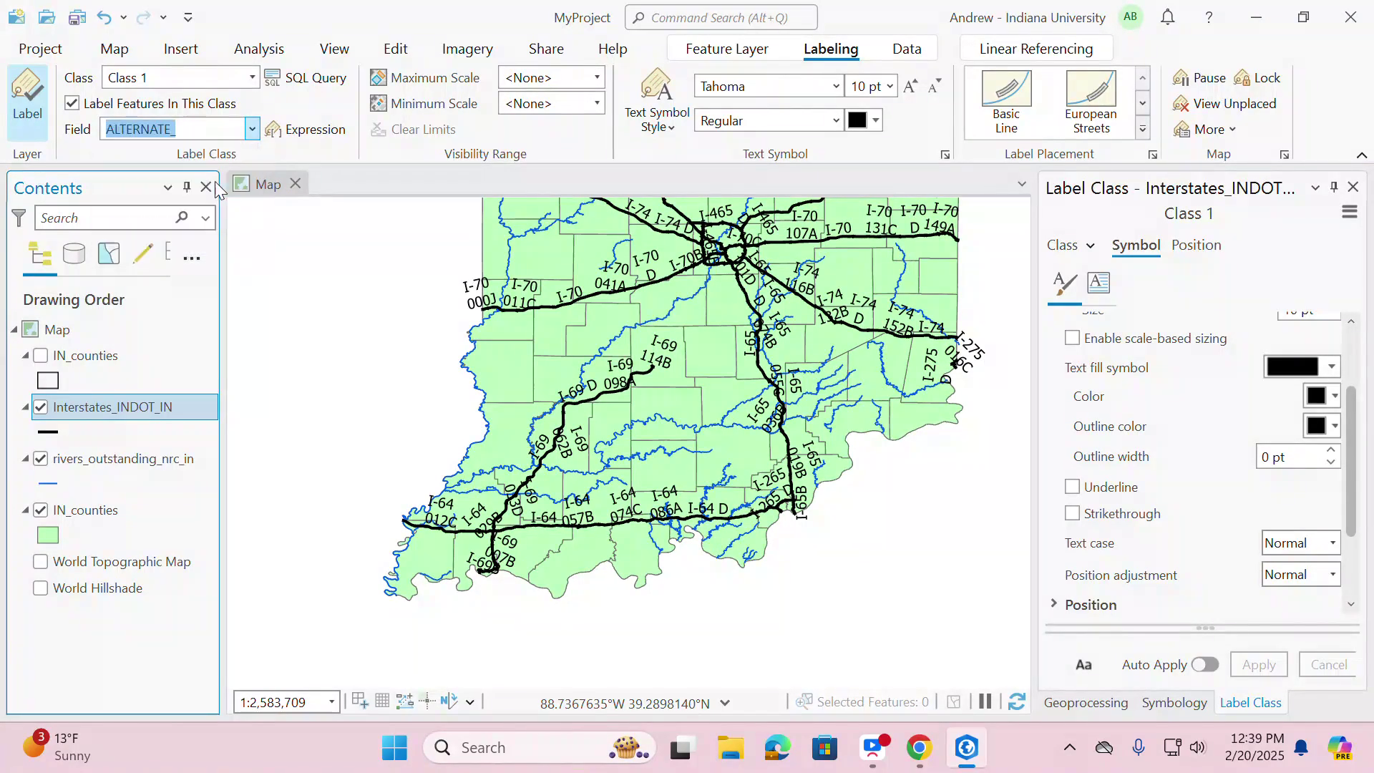
click(252, 130)
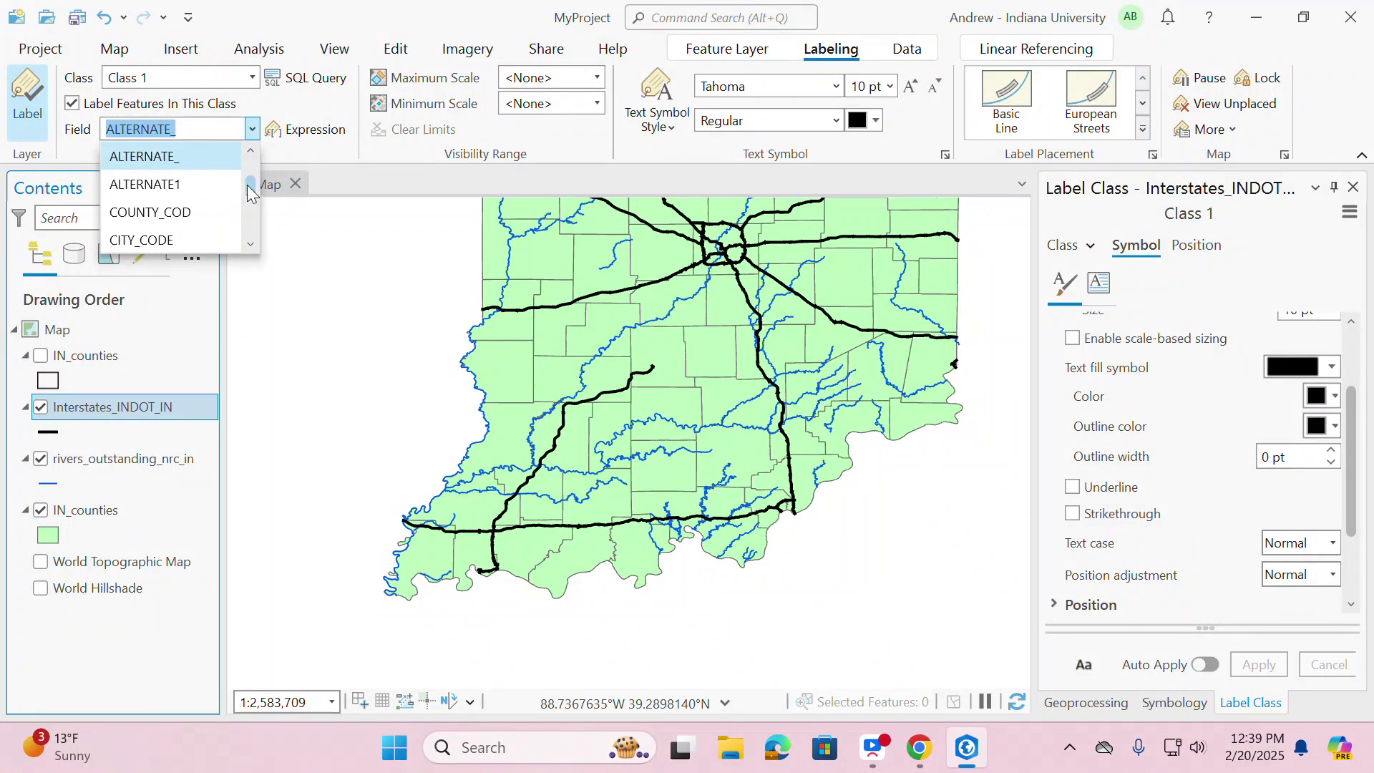
scroll(233, 167, up, 1)
scroll(222, 171, down, 1)
click(217, 172)
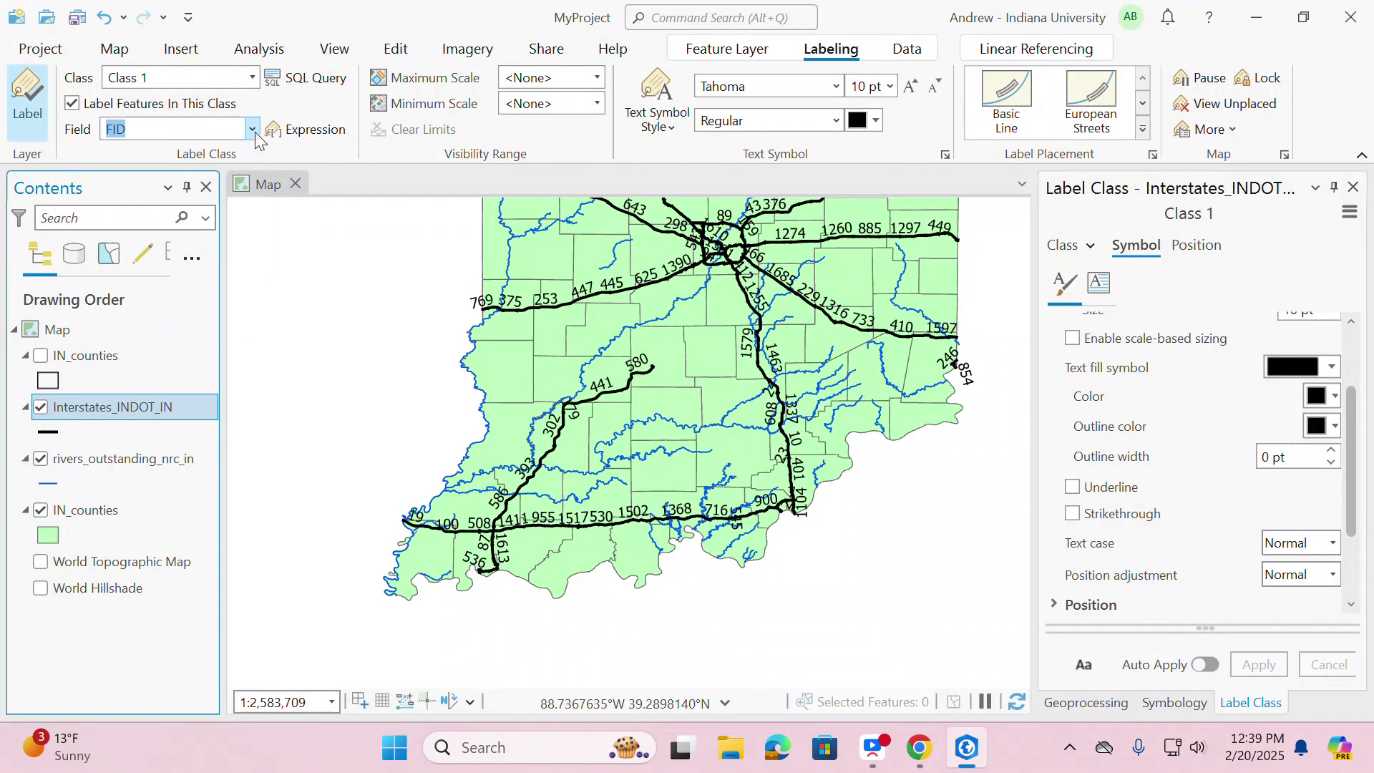
click(252, 129)
click(222, 185)
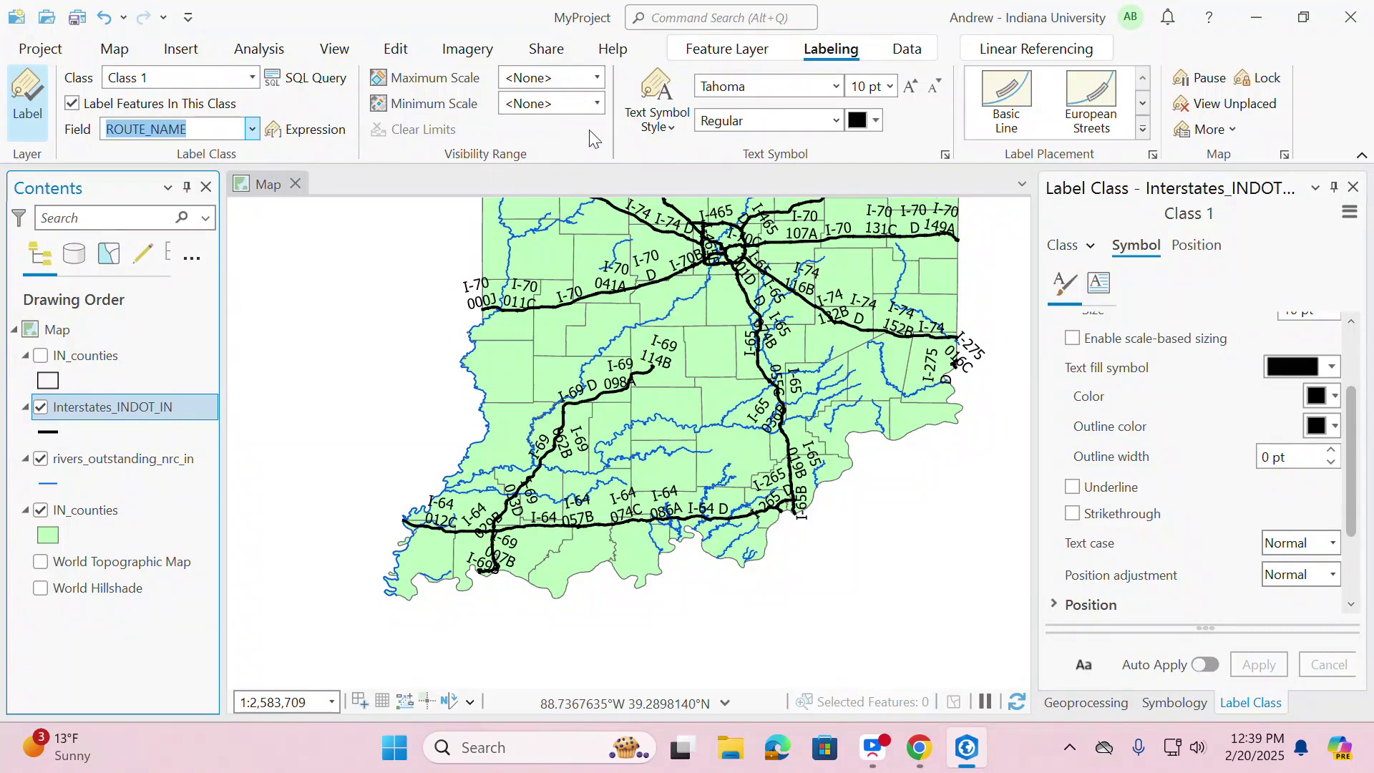
- Look through the text symbol styles for the interstate labels down to the Shield group
click(683, 132)
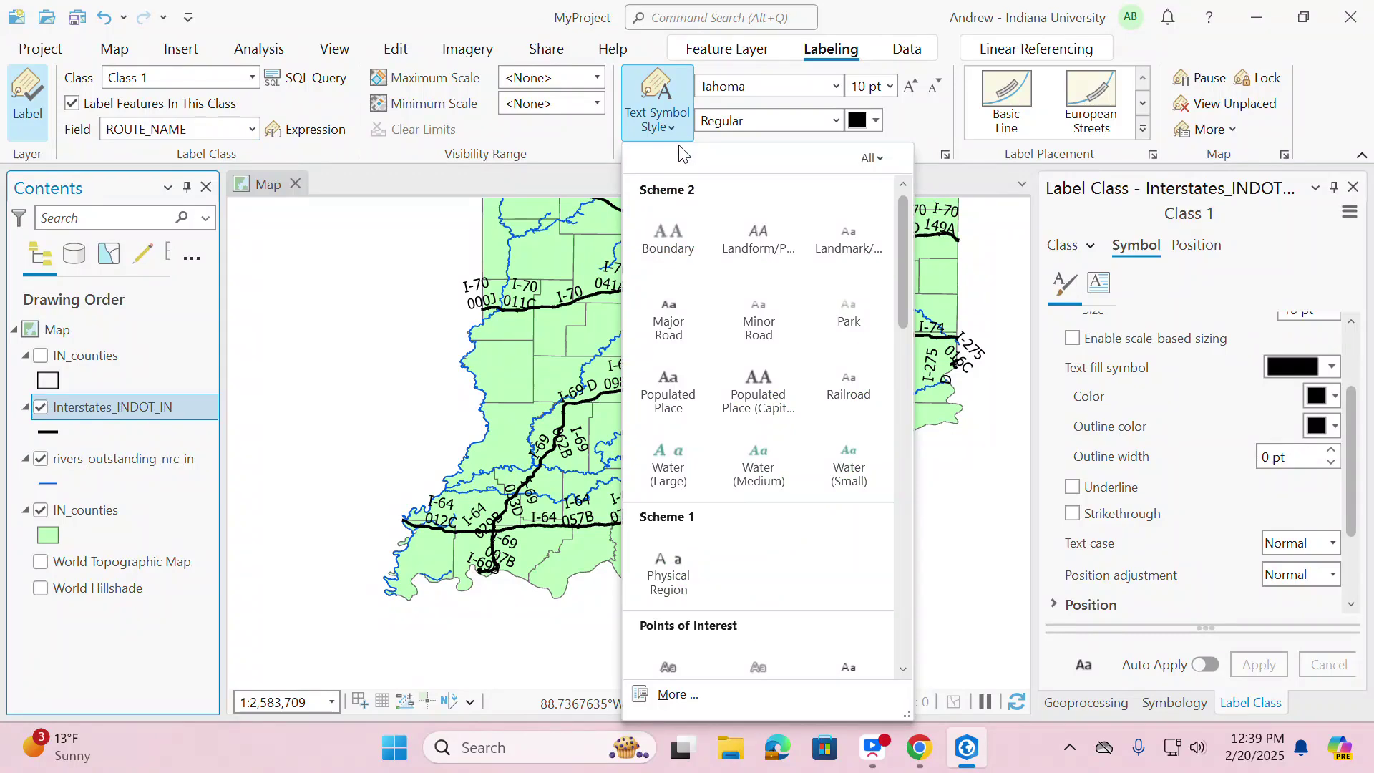
scroll(766, 301, down, 2)
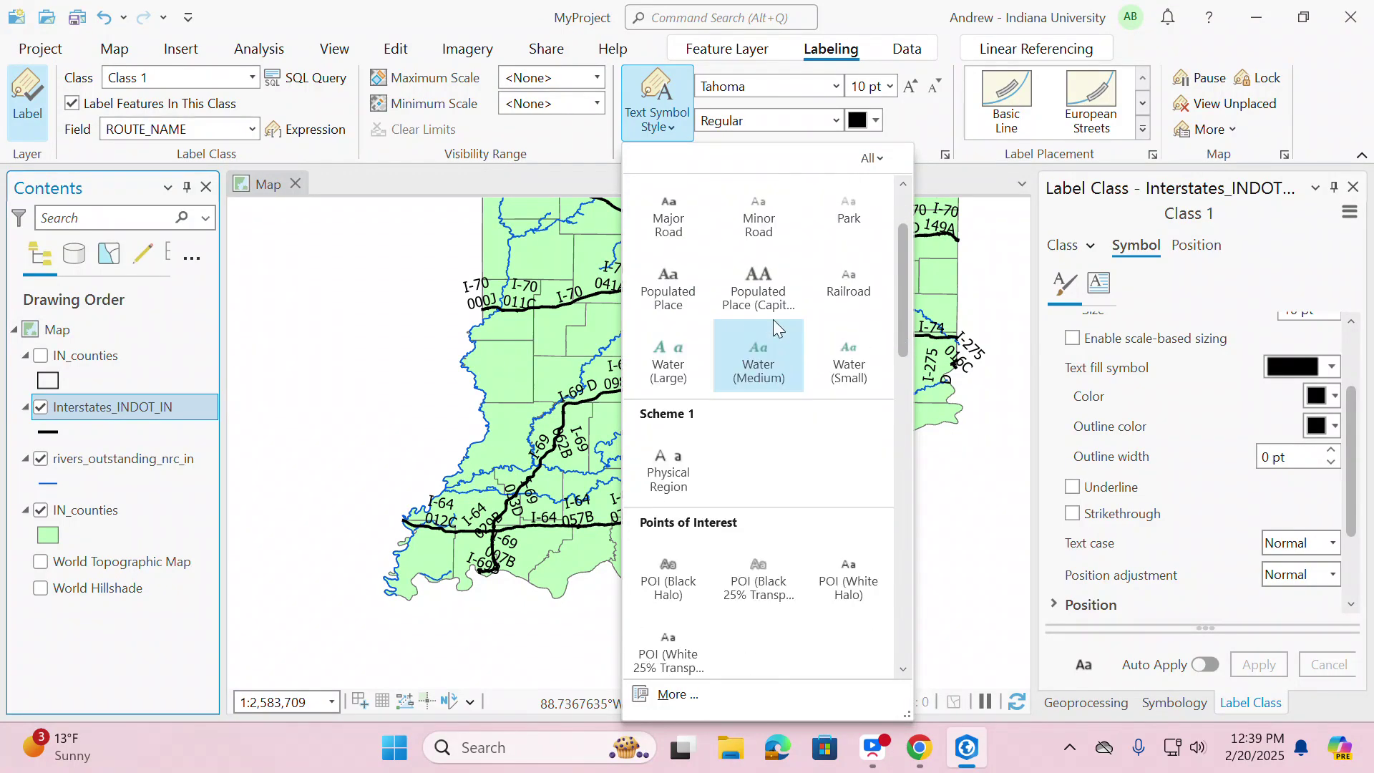
scroll(773, 319, down, 6)
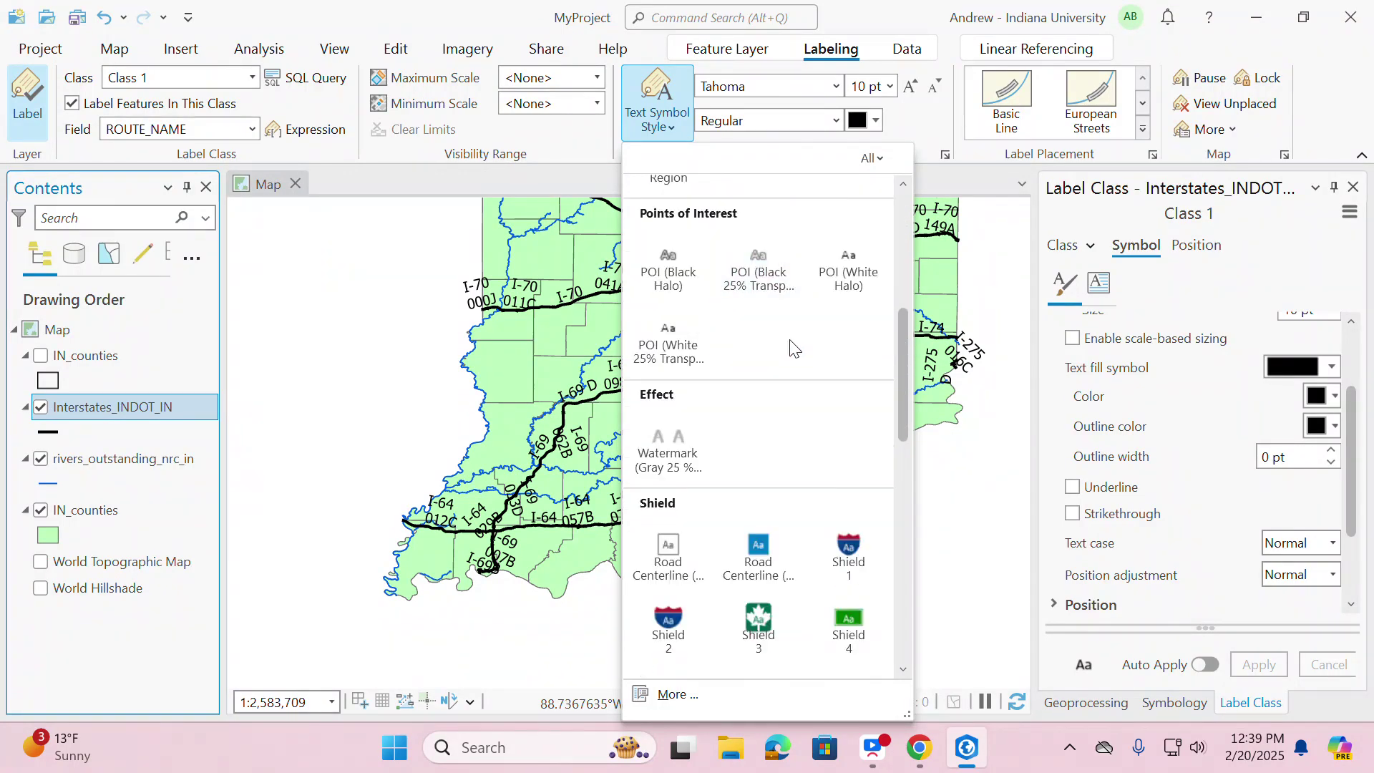
scroll(795, 350, down, 2)
scroll(792, 350, down, 2)
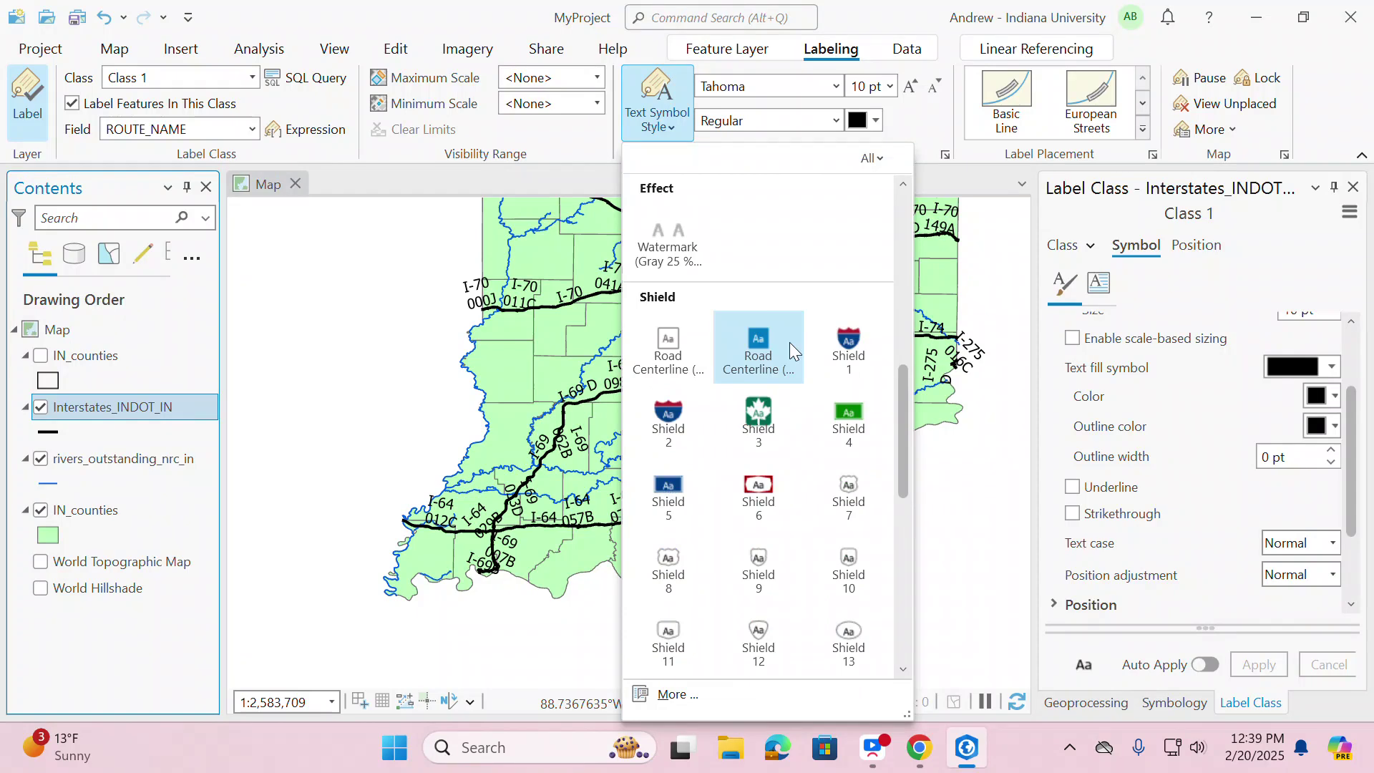
scroll(792, 351, down, 2)
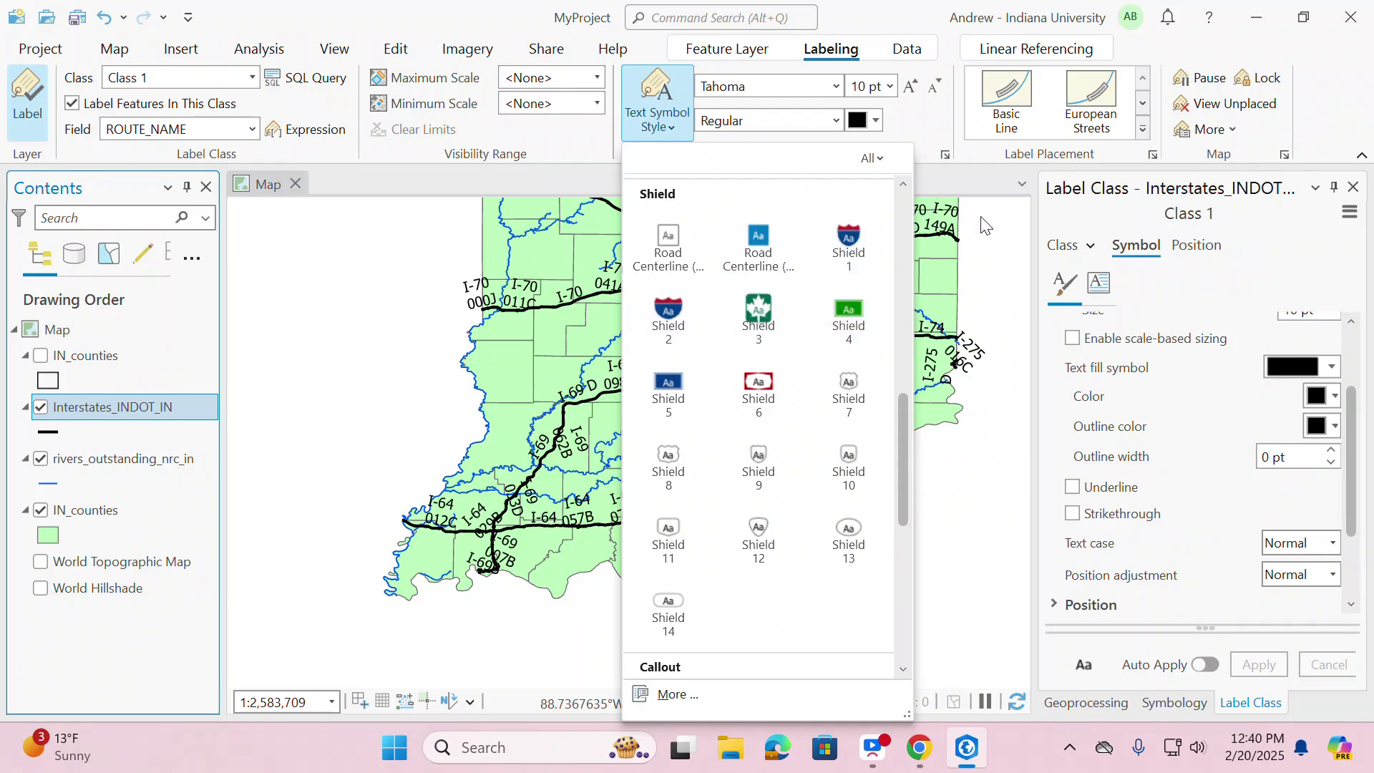
click(680, 129)
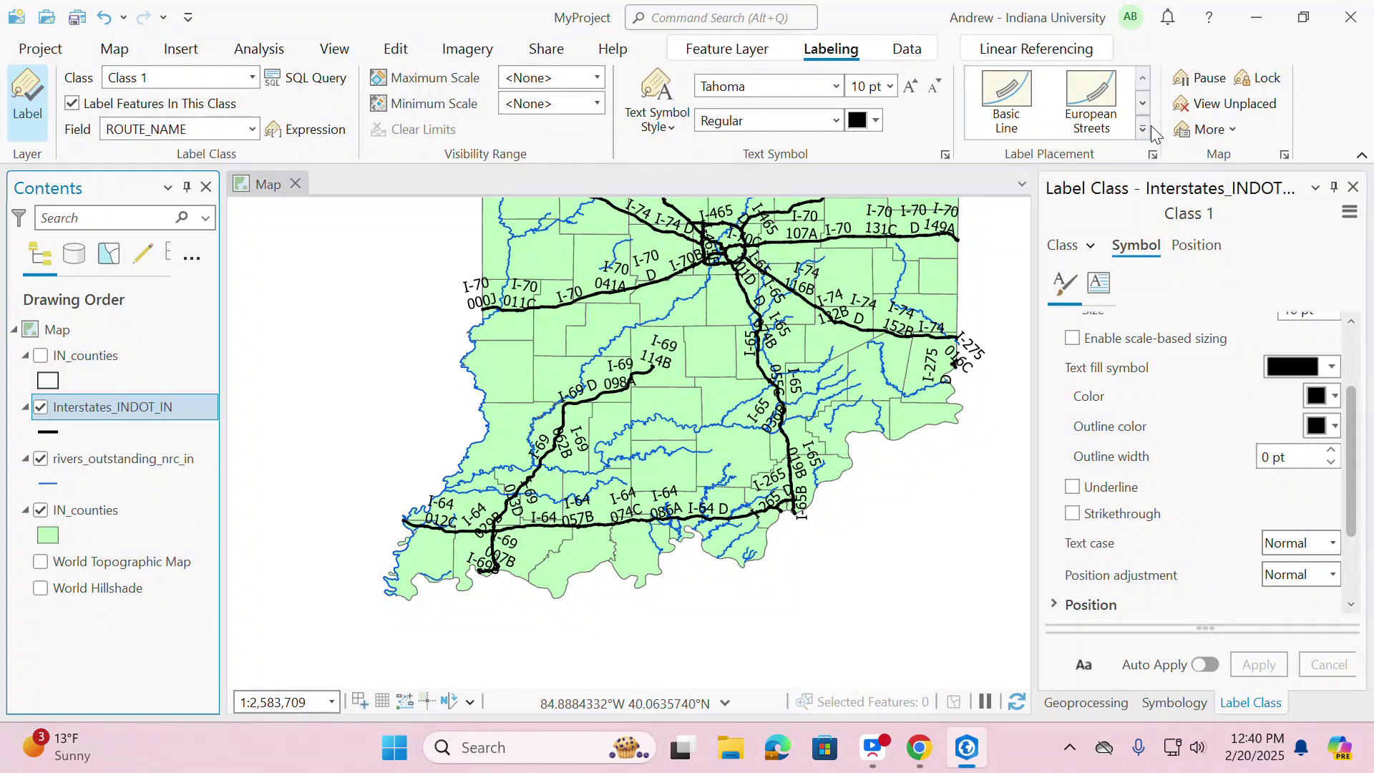
- Try the Shield label placement style on the interstate labels
click(1144, 103)
click(1144, 103)
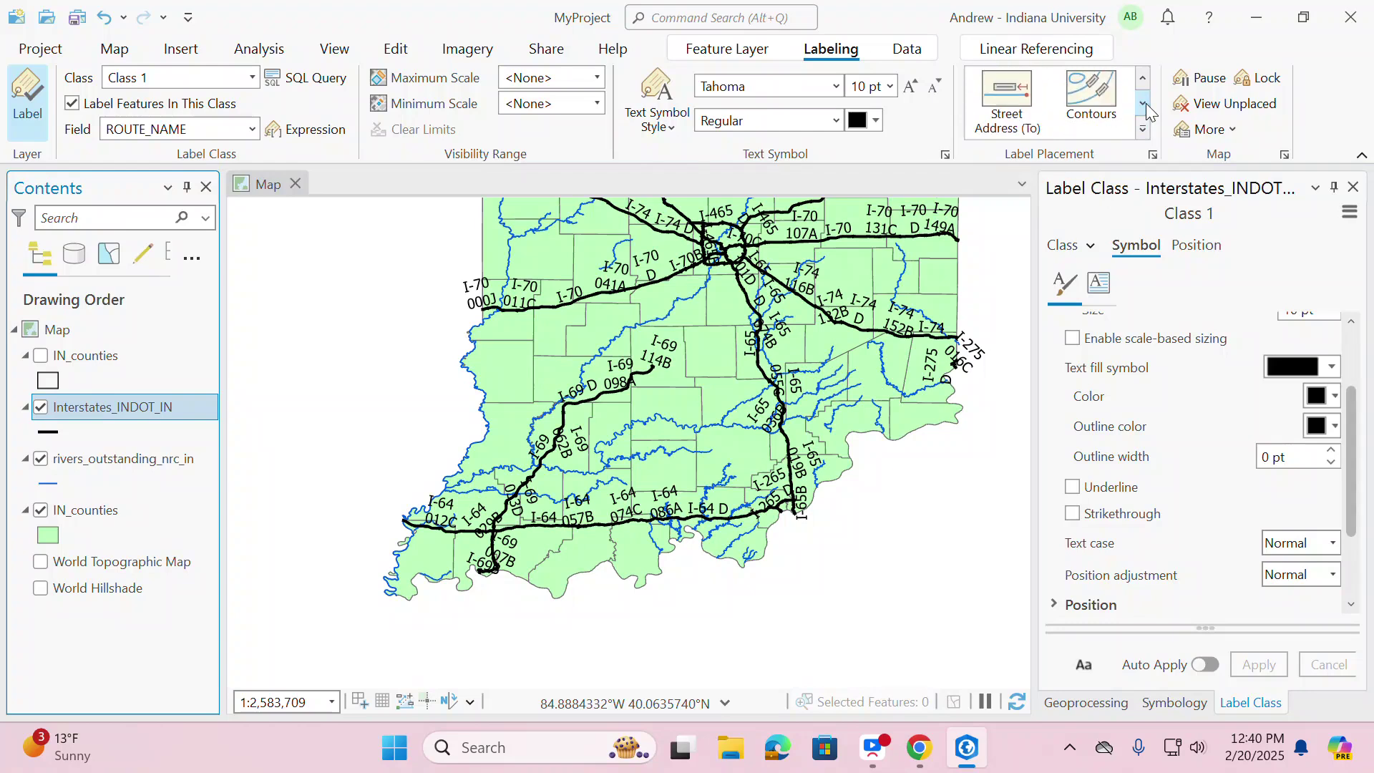
click(1144, 129)
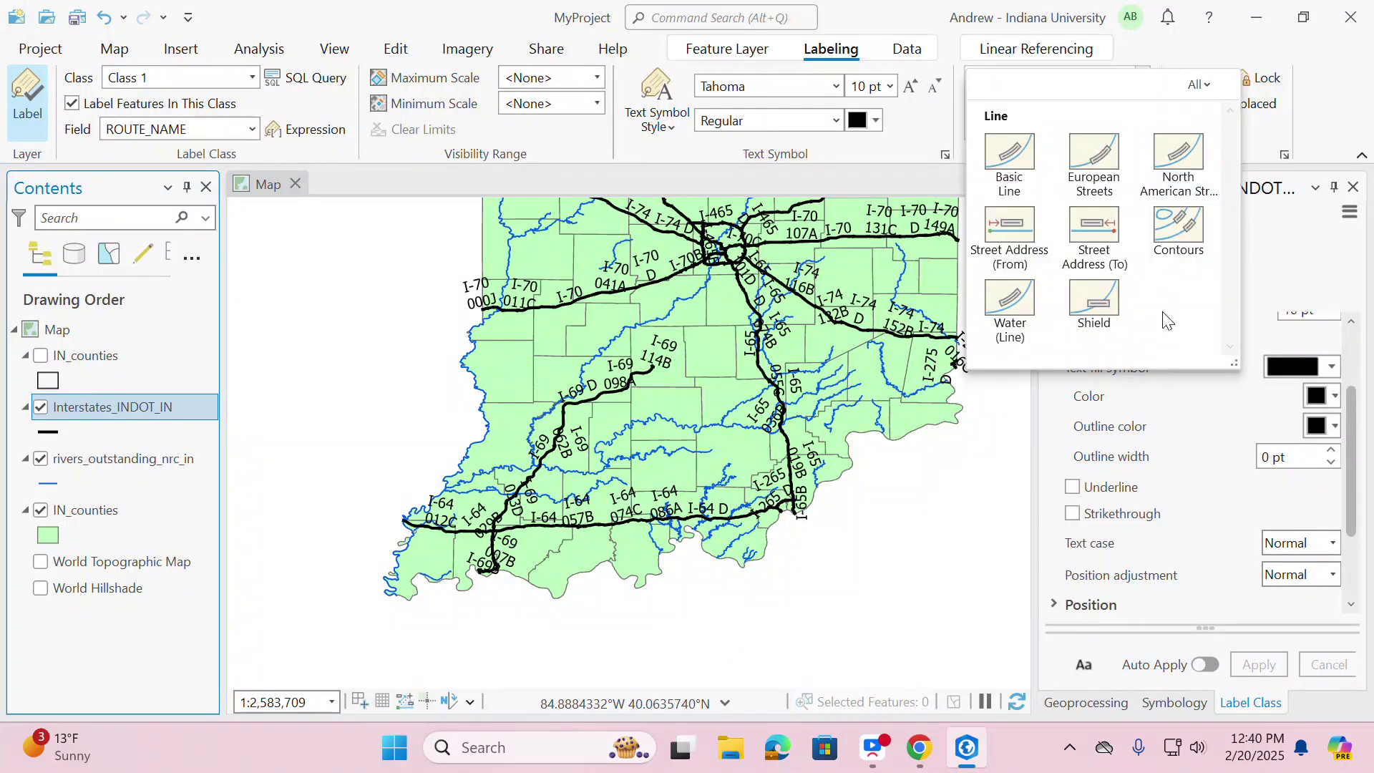
click(1083, 299)
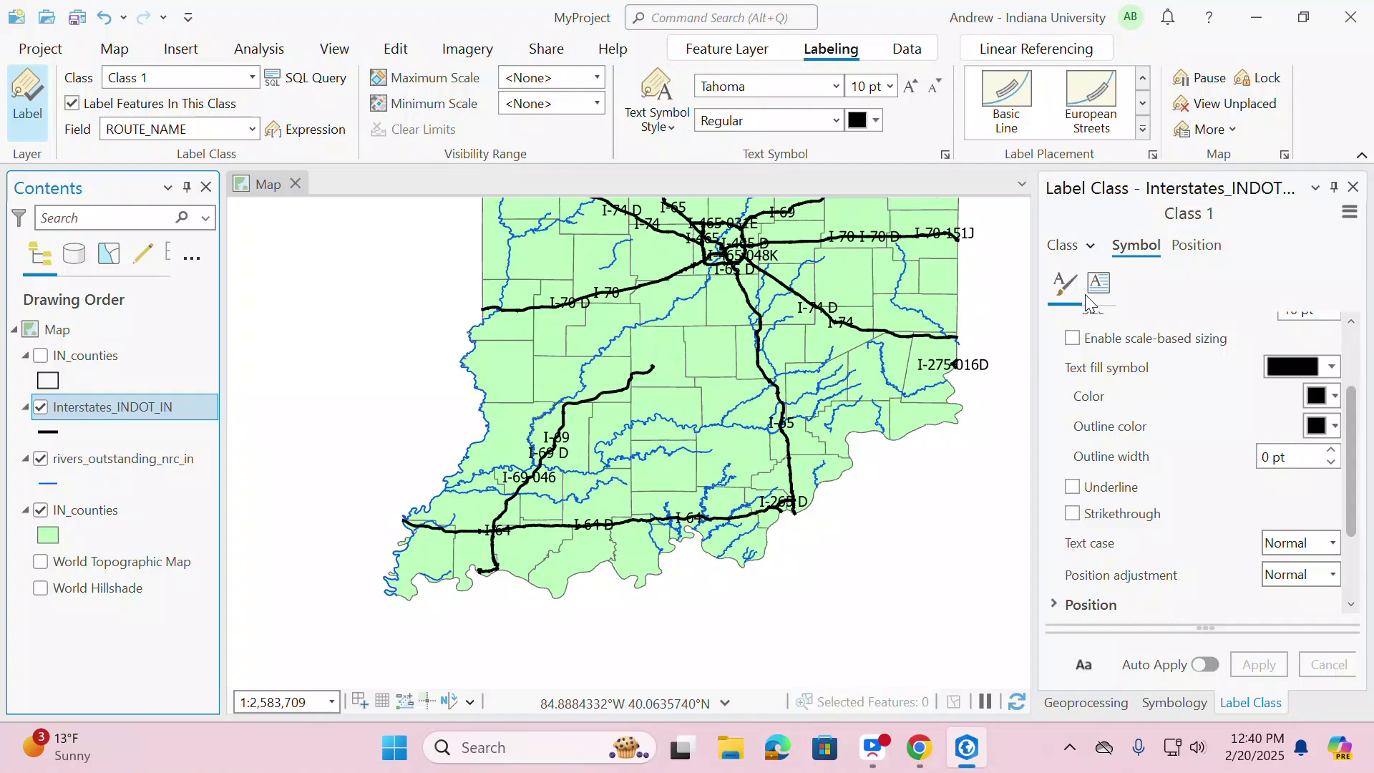
- Apply the European Streets label placement style to the interstate labels
click(1144, 129)
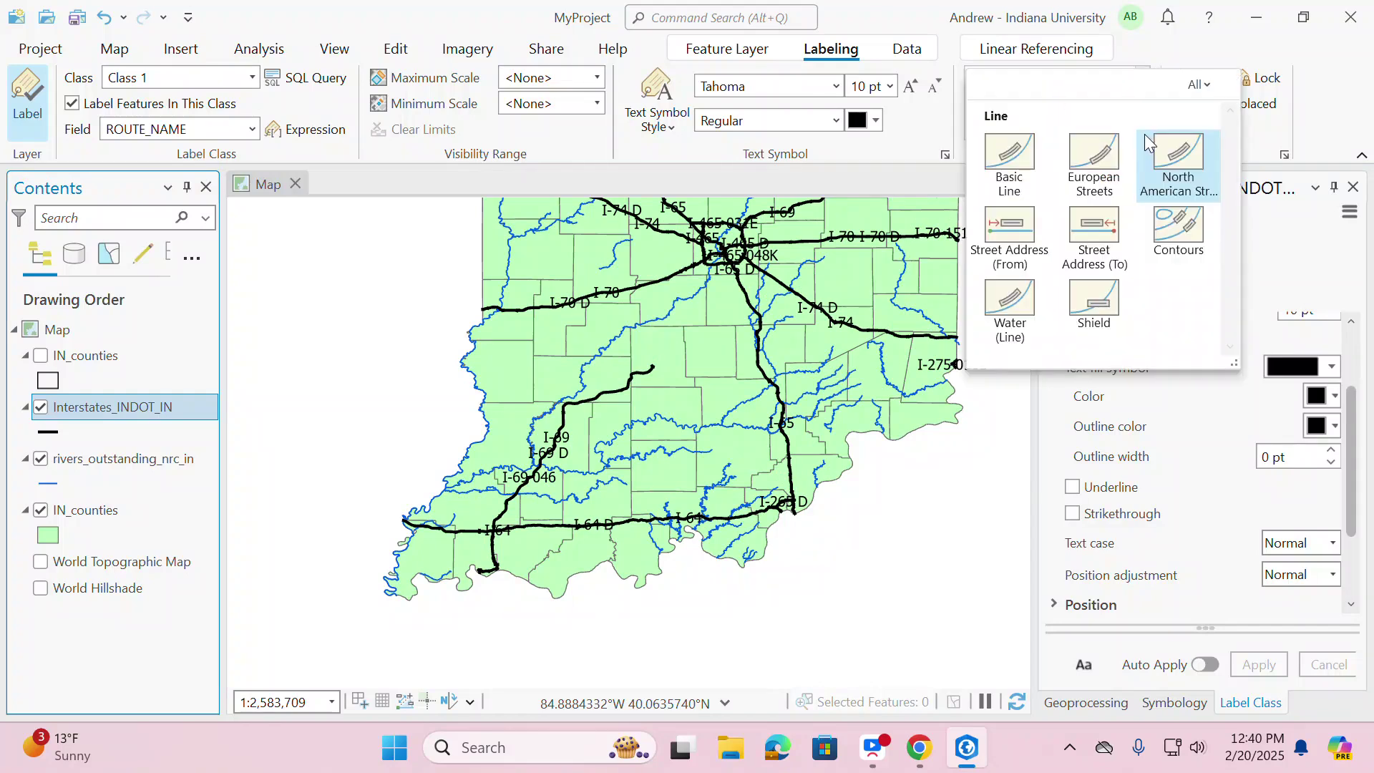
click(1106, 186)
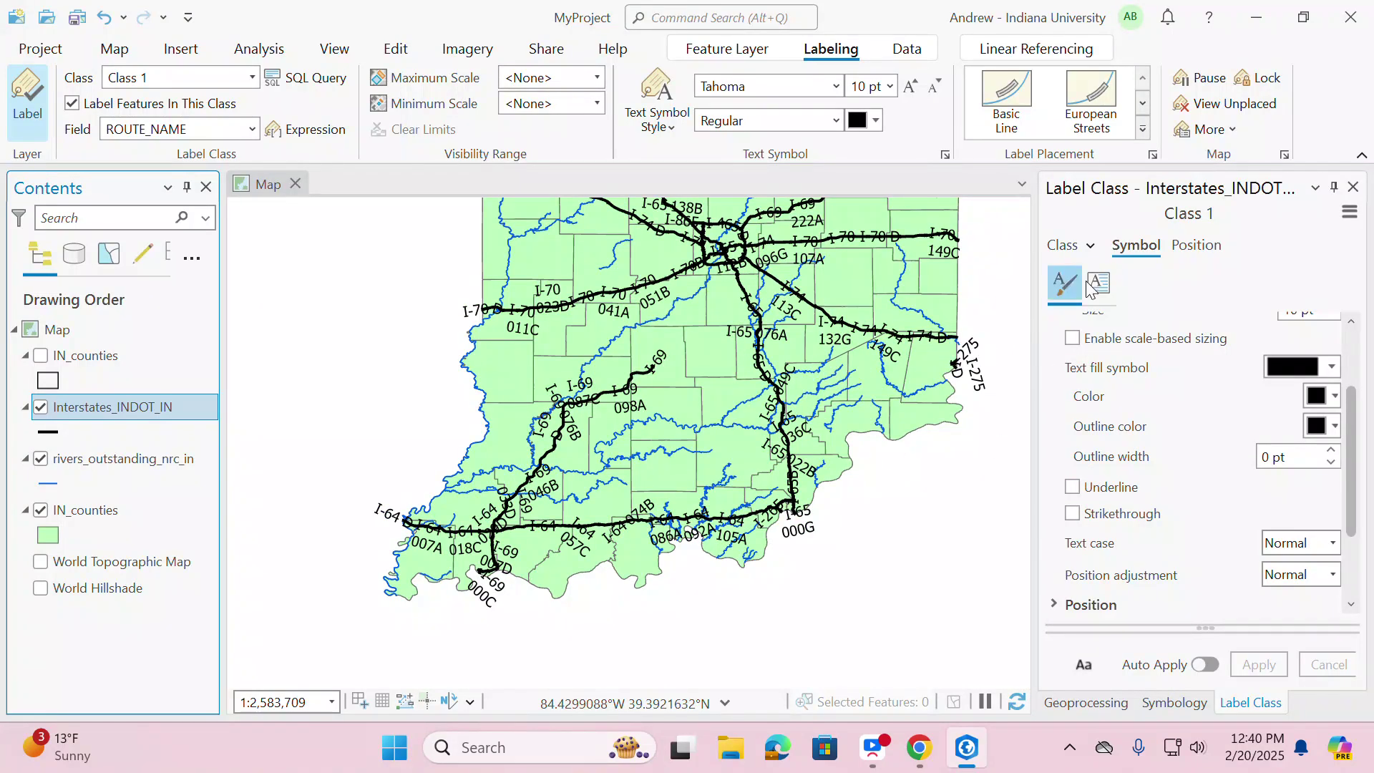
click(1143, 102)
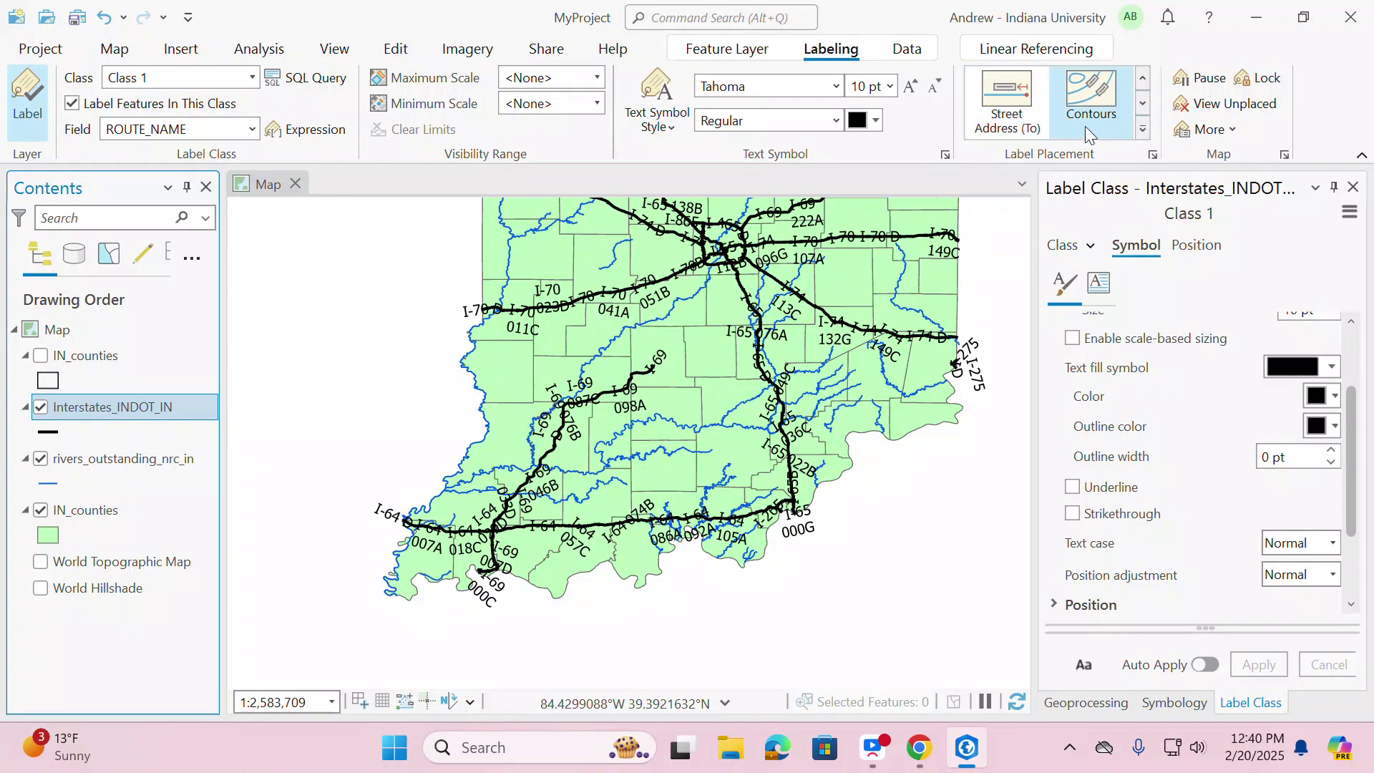
click(1144, 105)
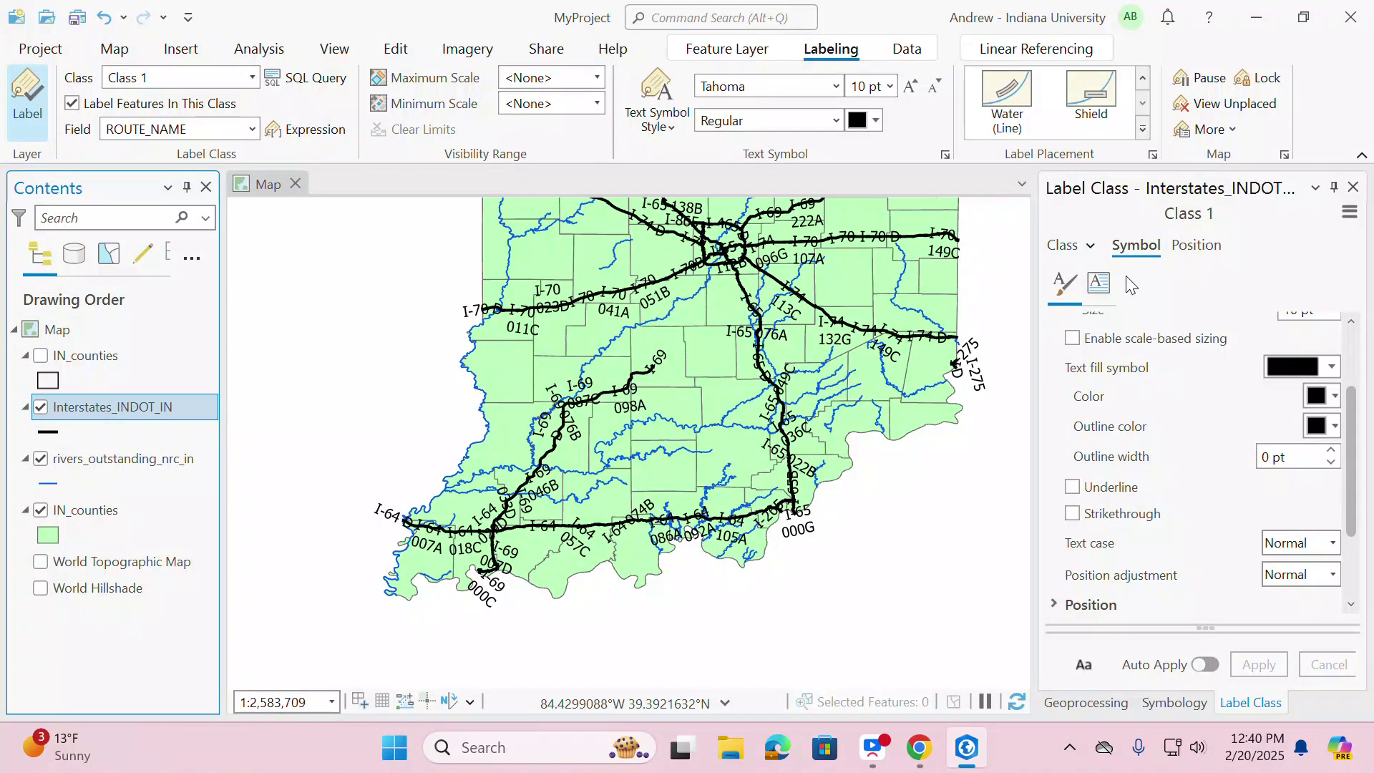
- Open the Interstates_INDOT_IN attribute table and examine how the ROUTE_NAME values relate to the ALTERNATE1 values
right_click(163, 412)
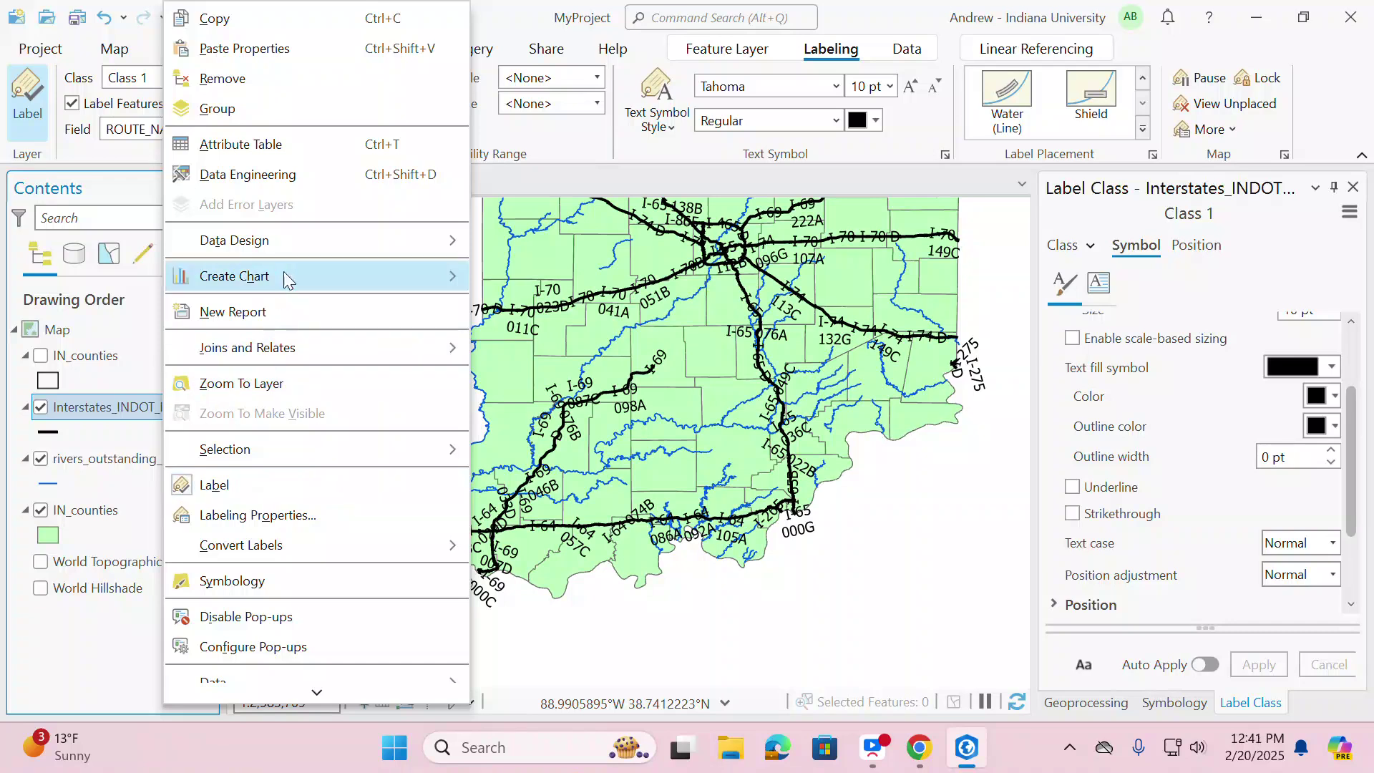
click(316, 146)
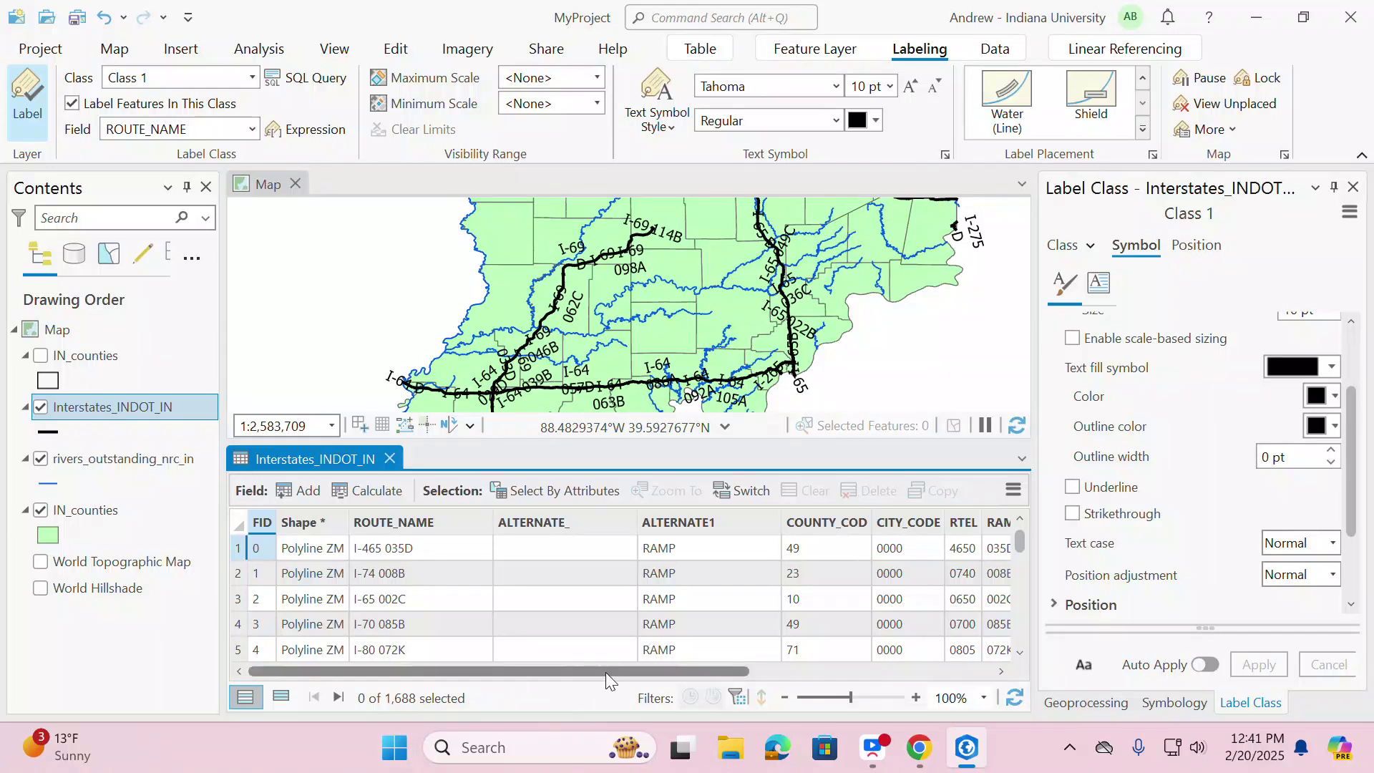
mouse_move(606, 673)
mouse_down()
mouse_move(617, 677)
mouse_move(602, 674)
mouse_up()
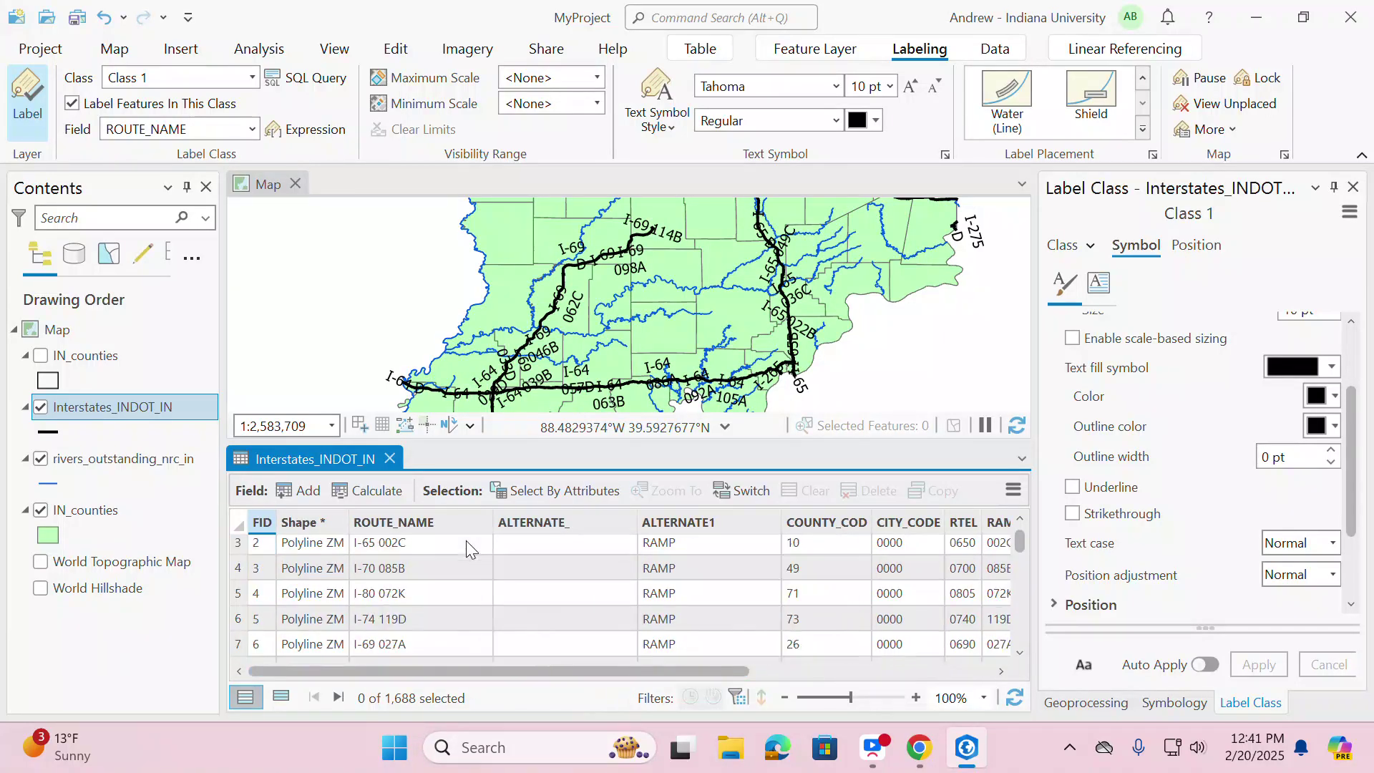
scroll(465, 551, down, 1)
scroll(457, 600, up, 1)
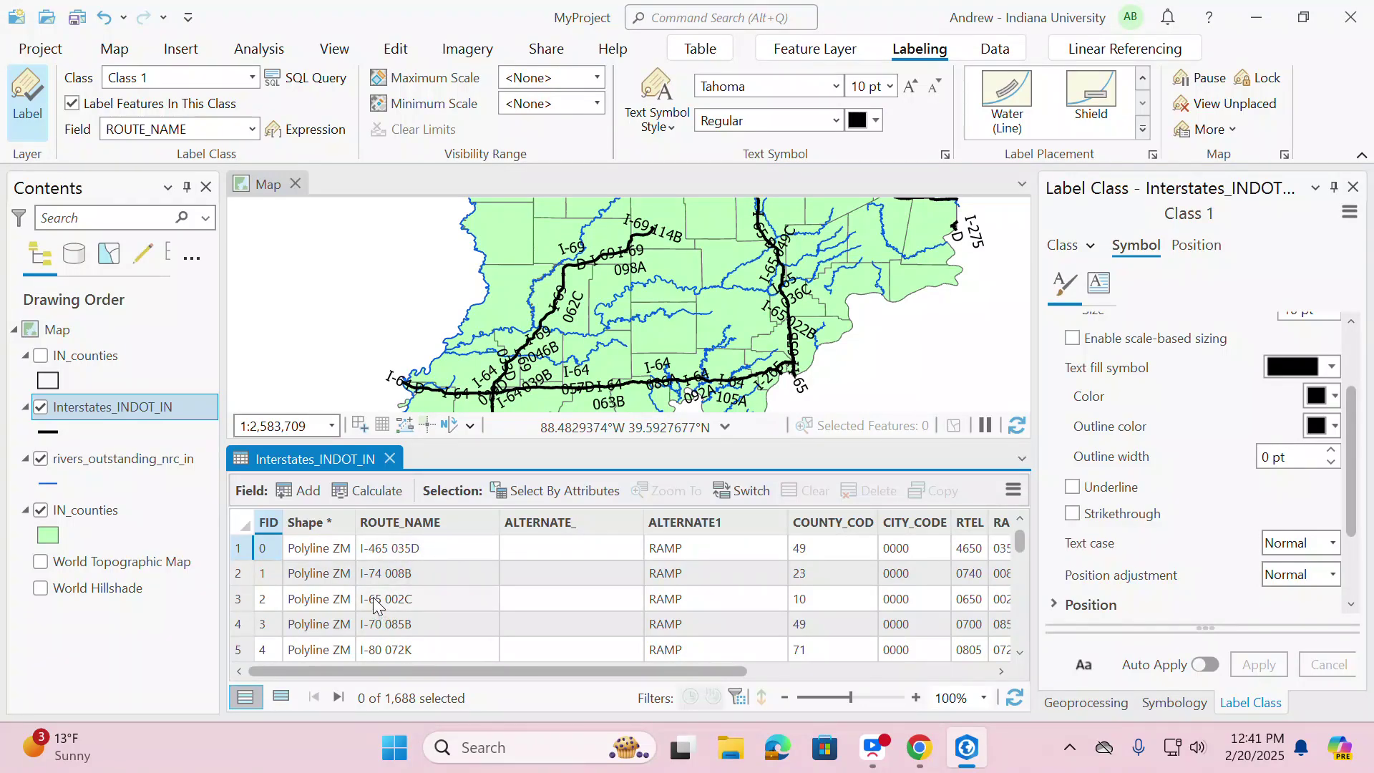
scroll(373, 607, down, 8)
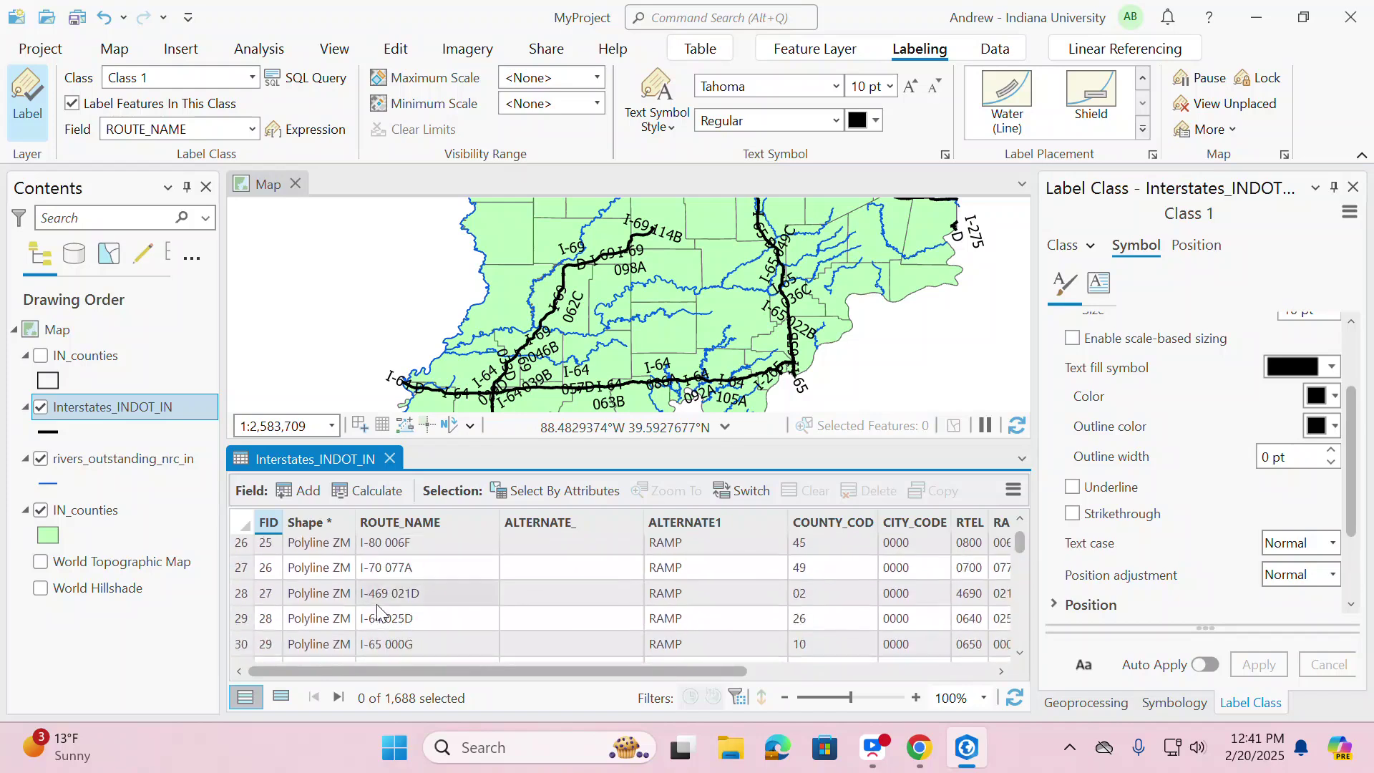
scroll(380, 611, down, 5)
scroll(380, 611, down, 10)
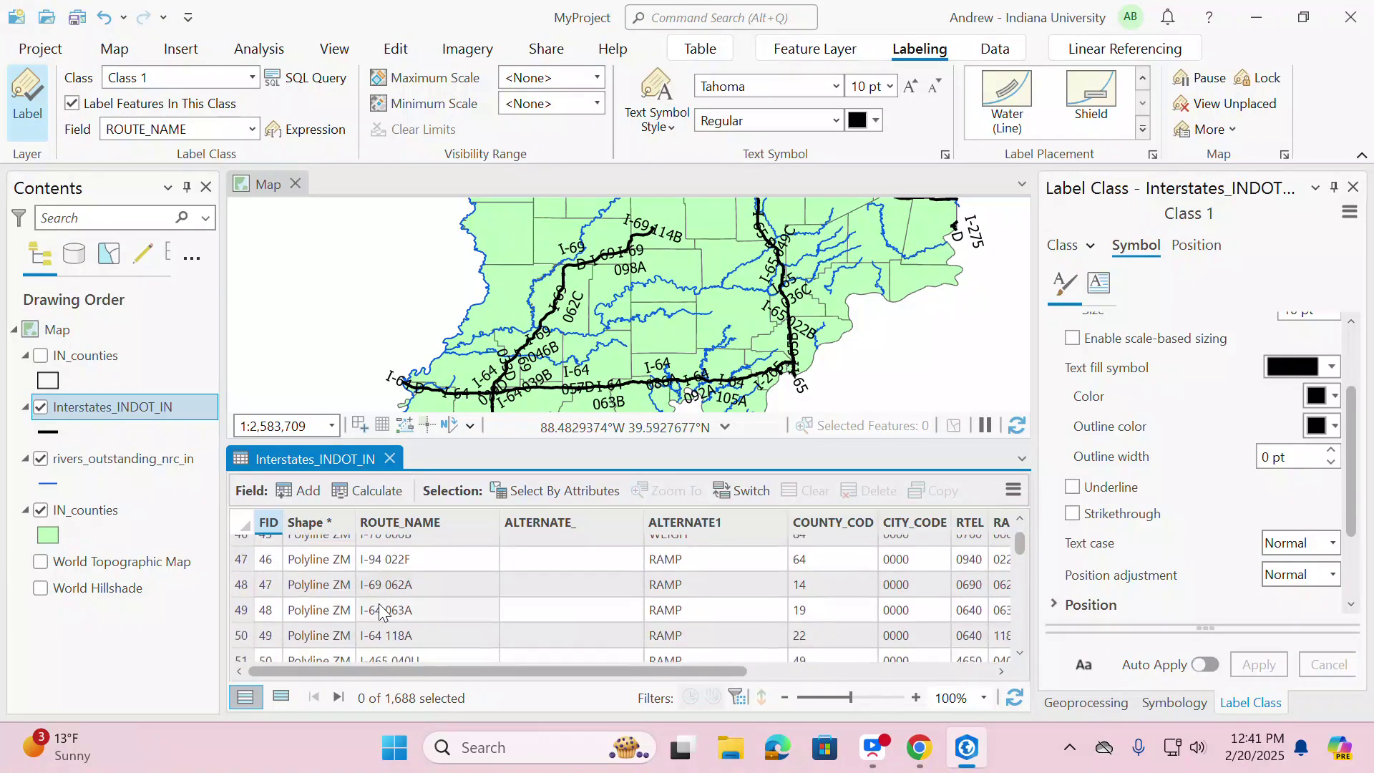
scroll(400, 604, down, 7)
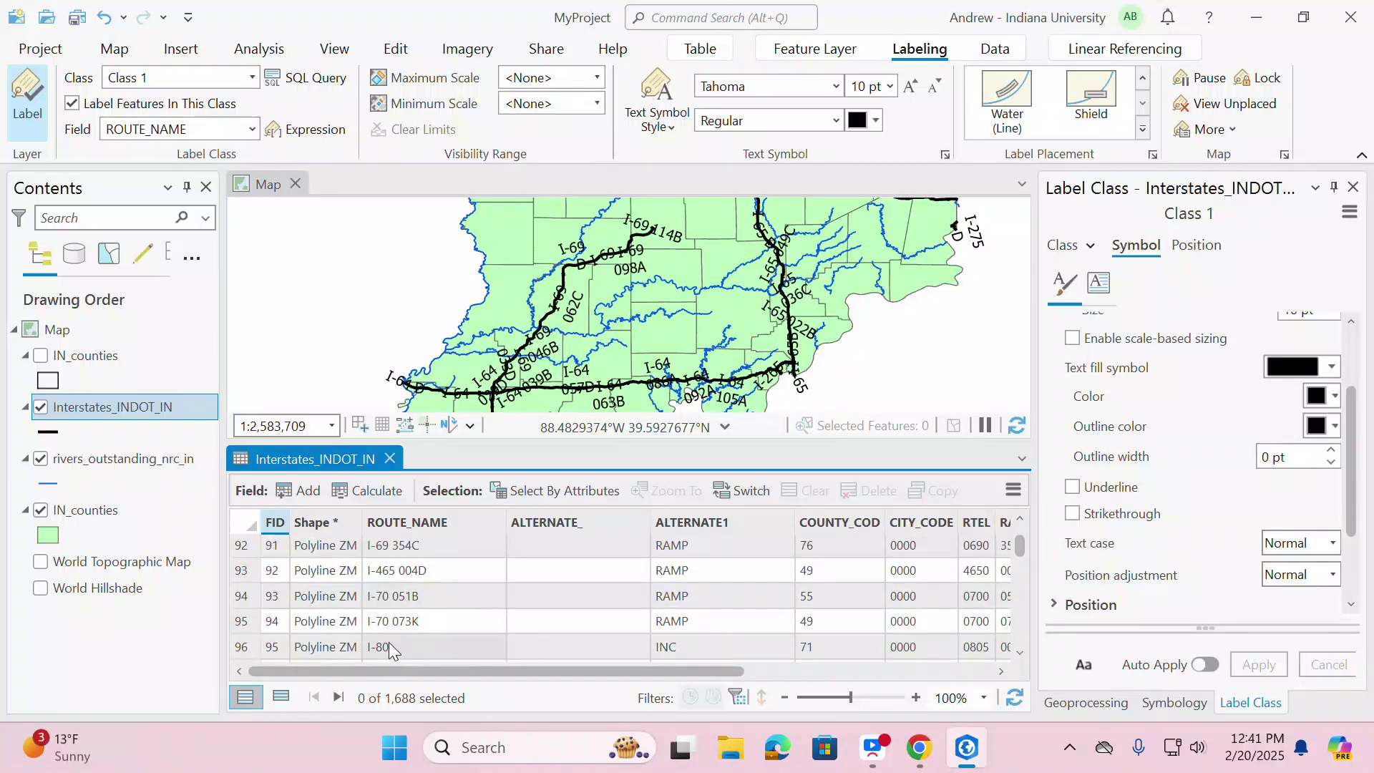
click(388, 642)
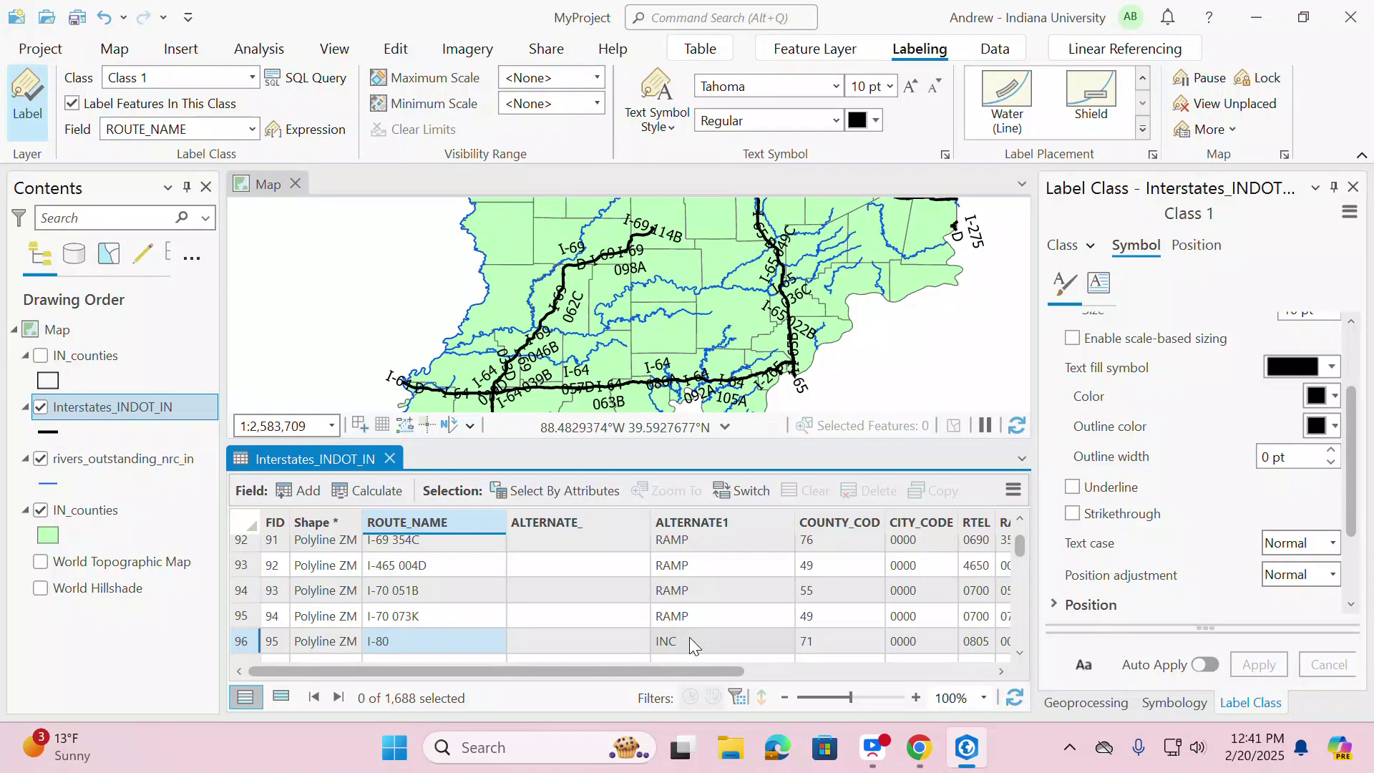
- Sort the interstate attribute table by ALTERNATE1 in descending order and find the records with the value INC
click(738, 530)
right_click(741, 528)
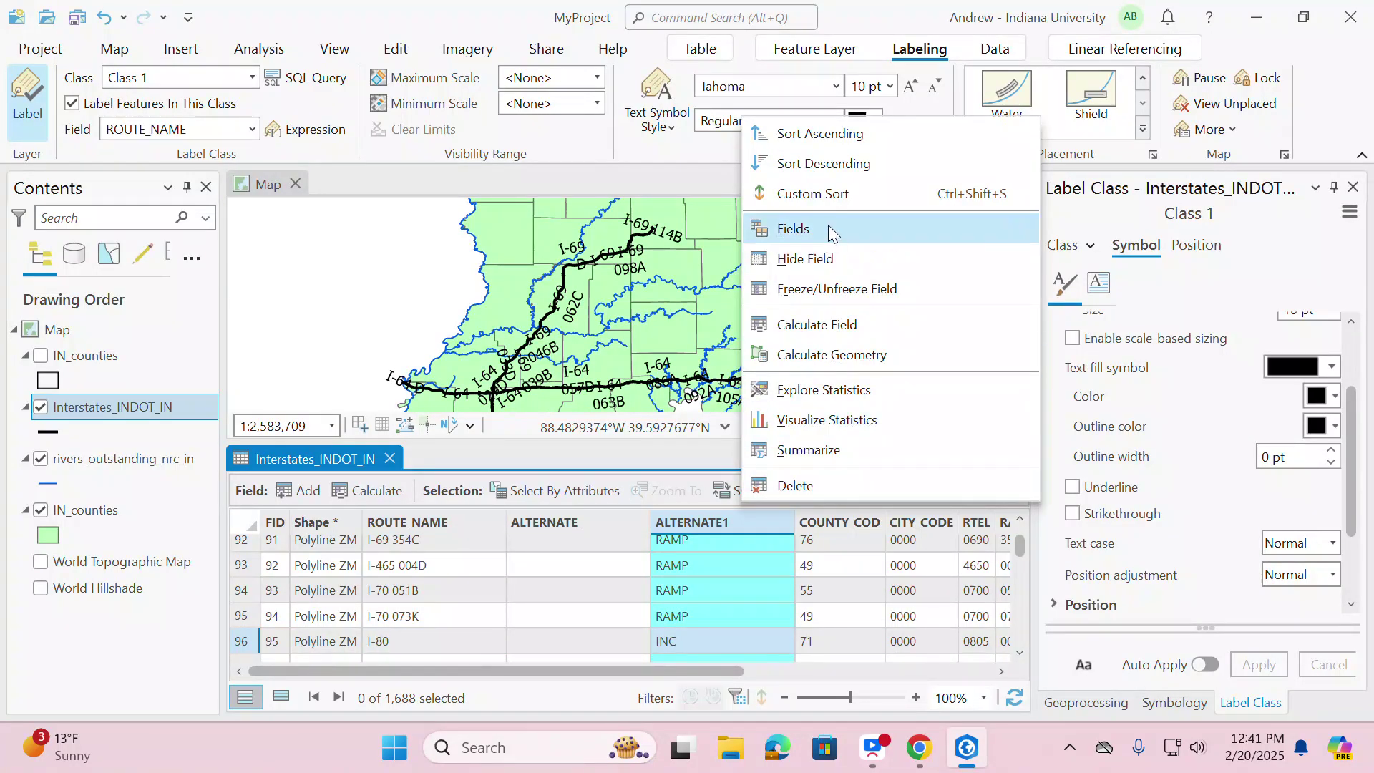
click(860, 164)
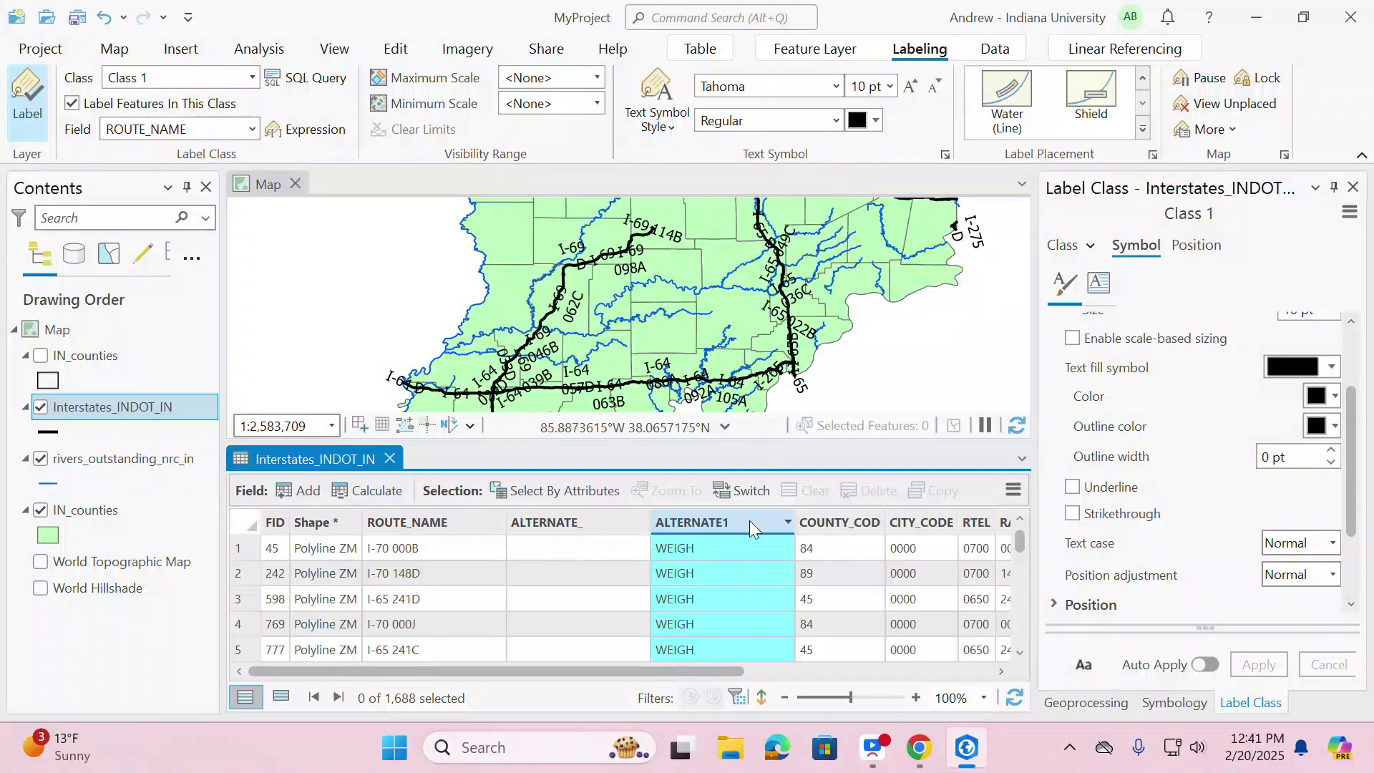
scroll(739, 594, down, 20)
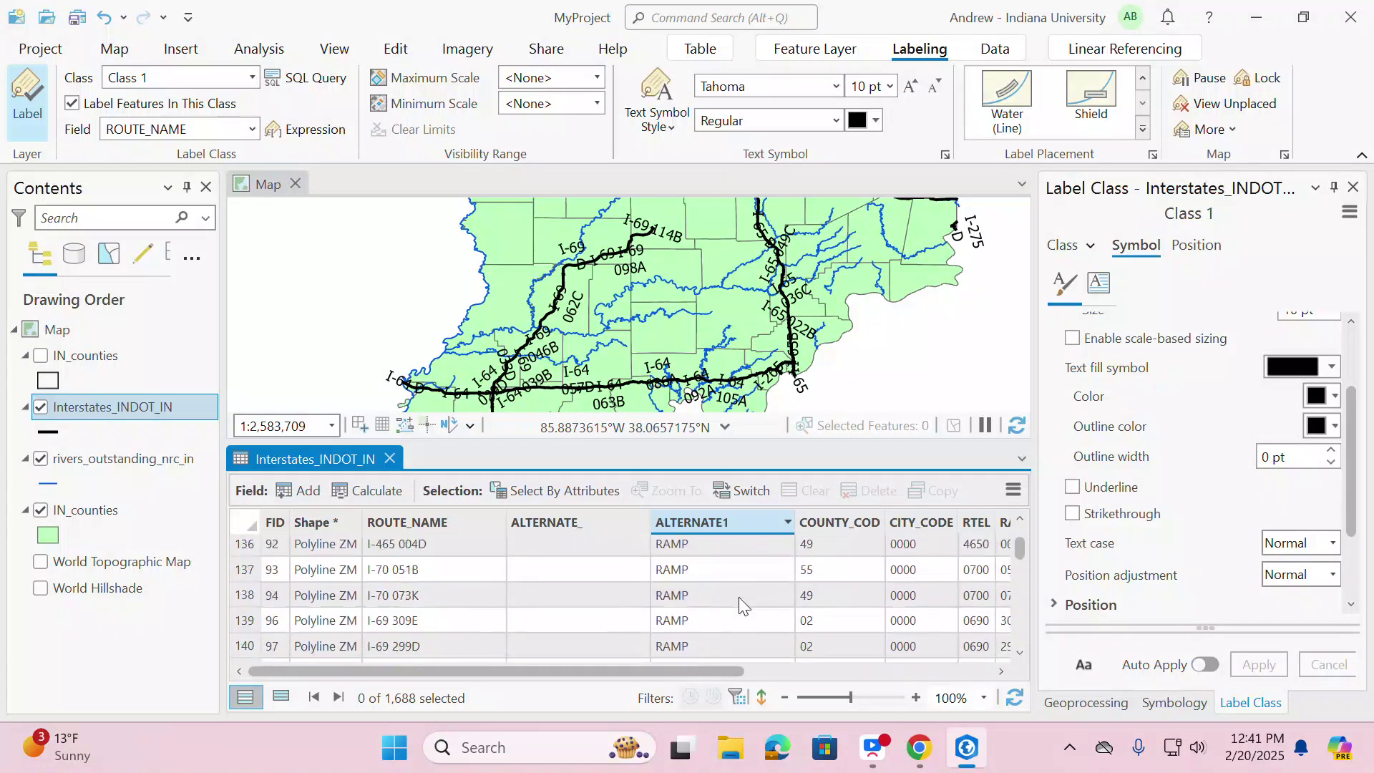
scroll(743, 598, down, 20)
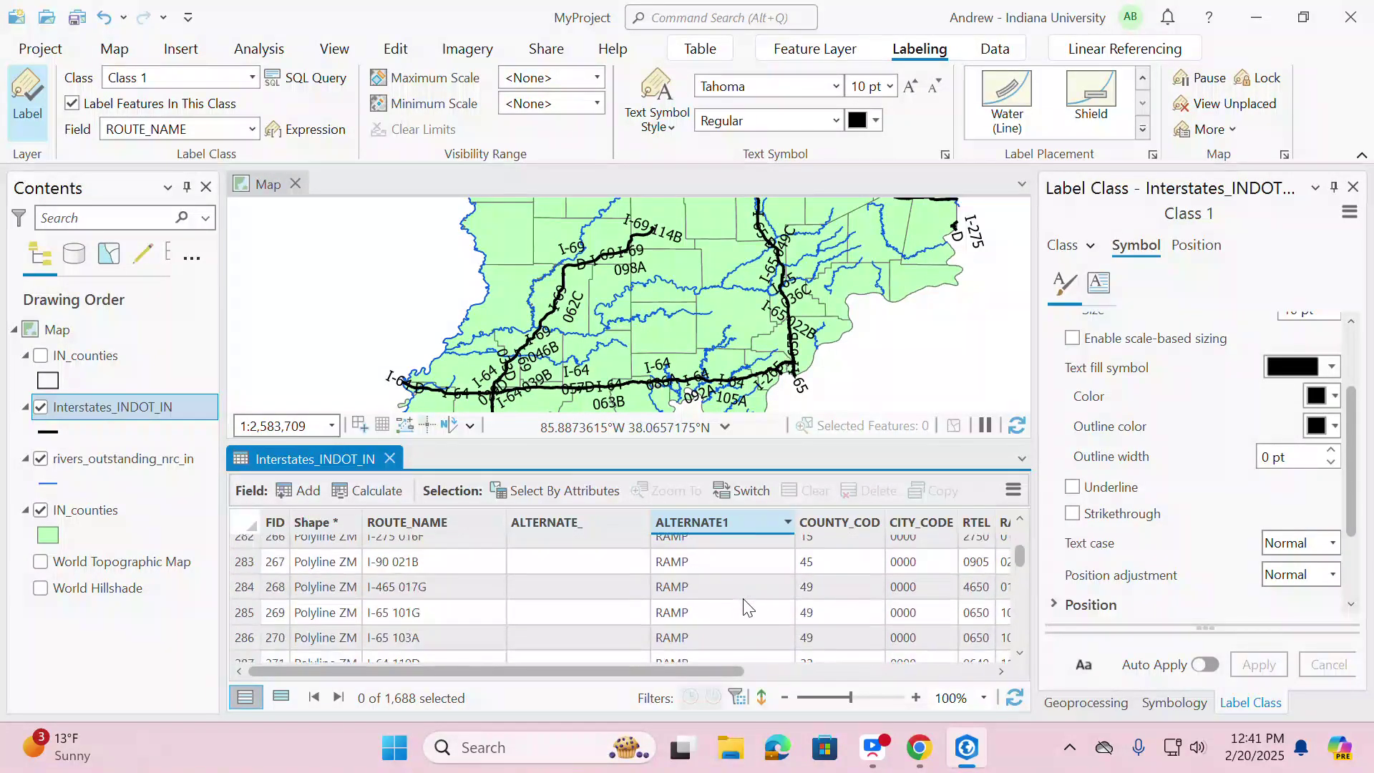
scroll(746, 612, down, 20)
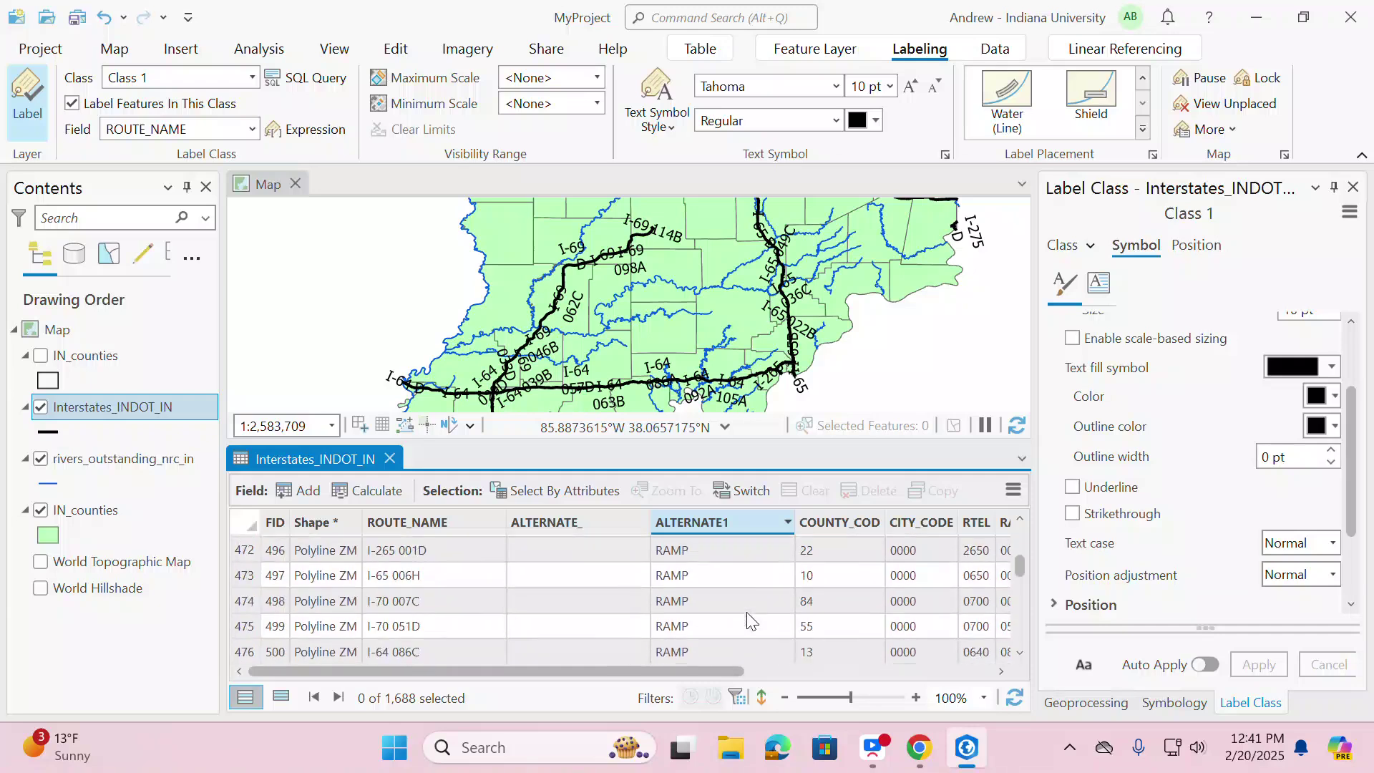
scroll(747, 624, down, 20)
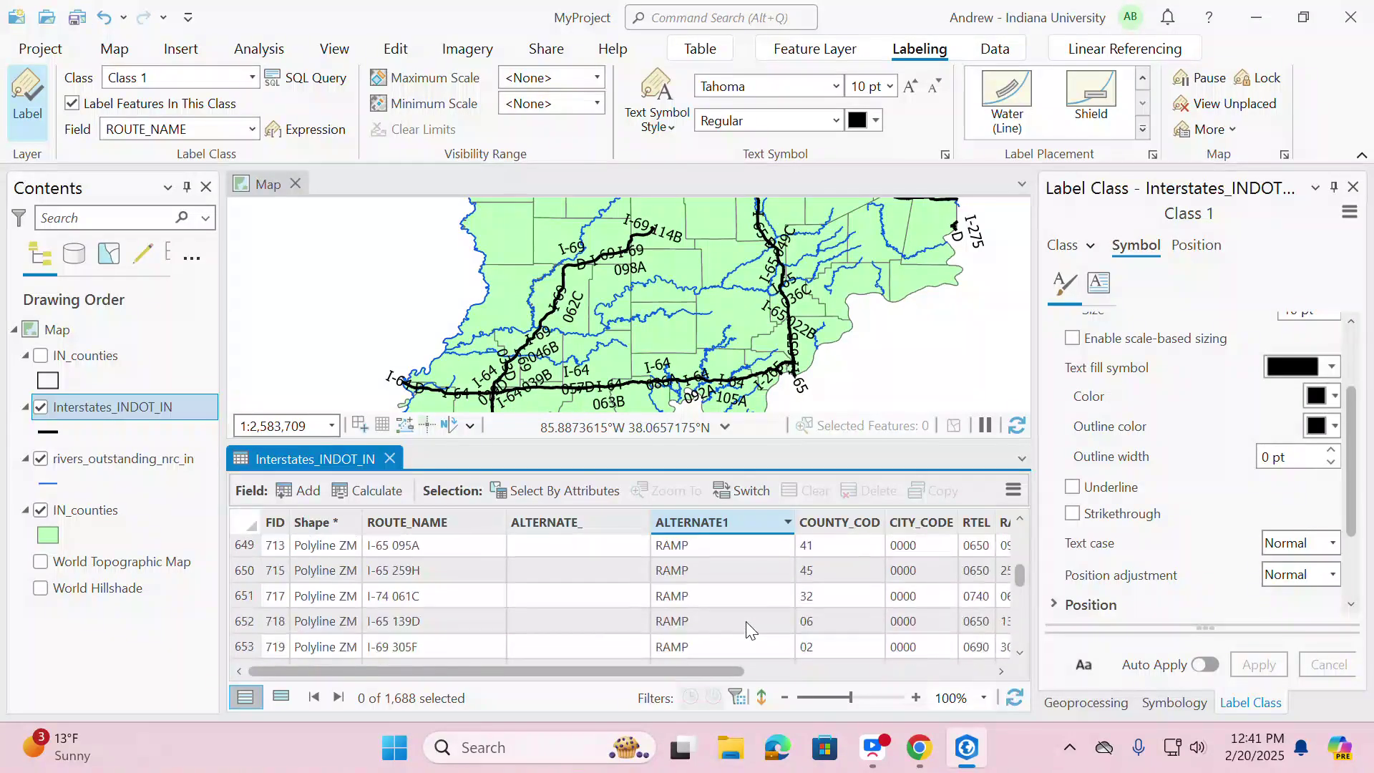
scroll(746, 621, down, 20)
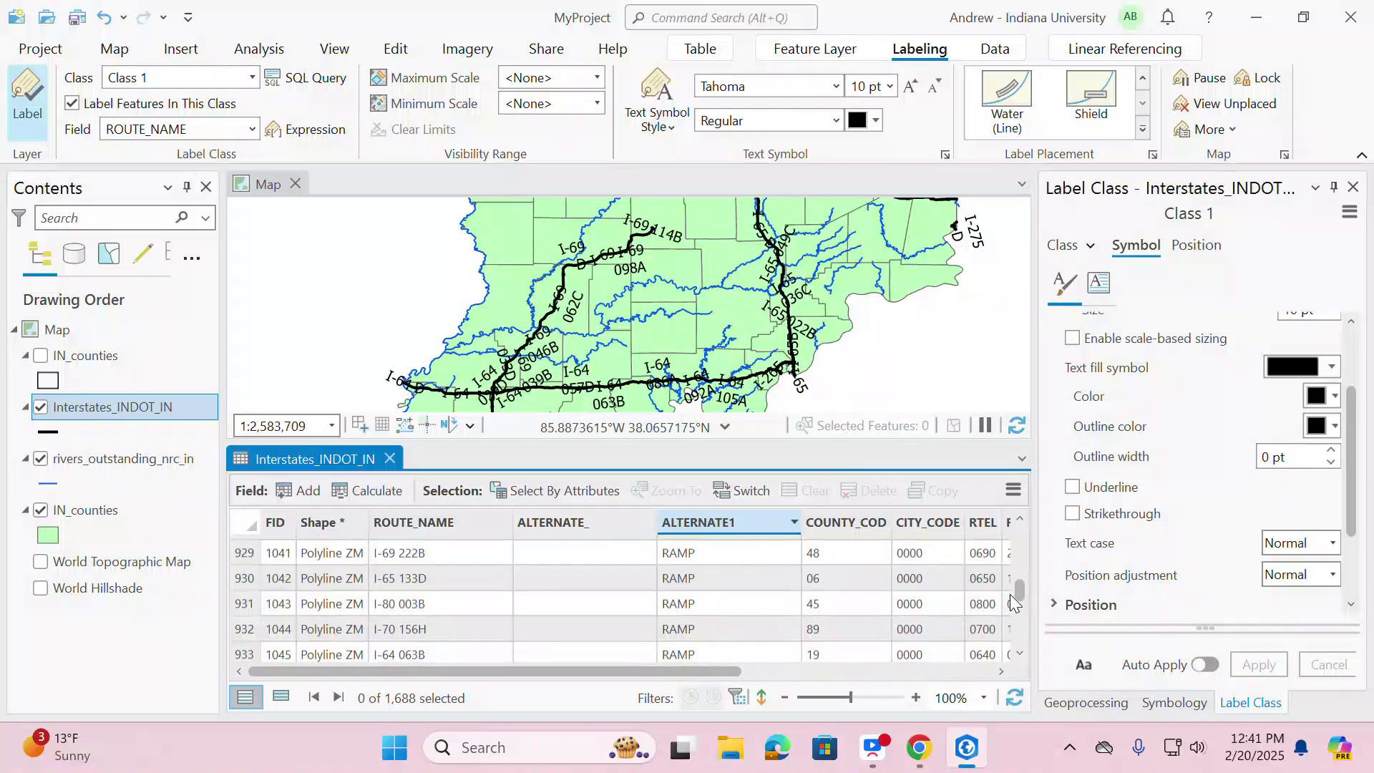
drag(1019, 593, 1021, 626)
scroll(839, 577, up, 8)
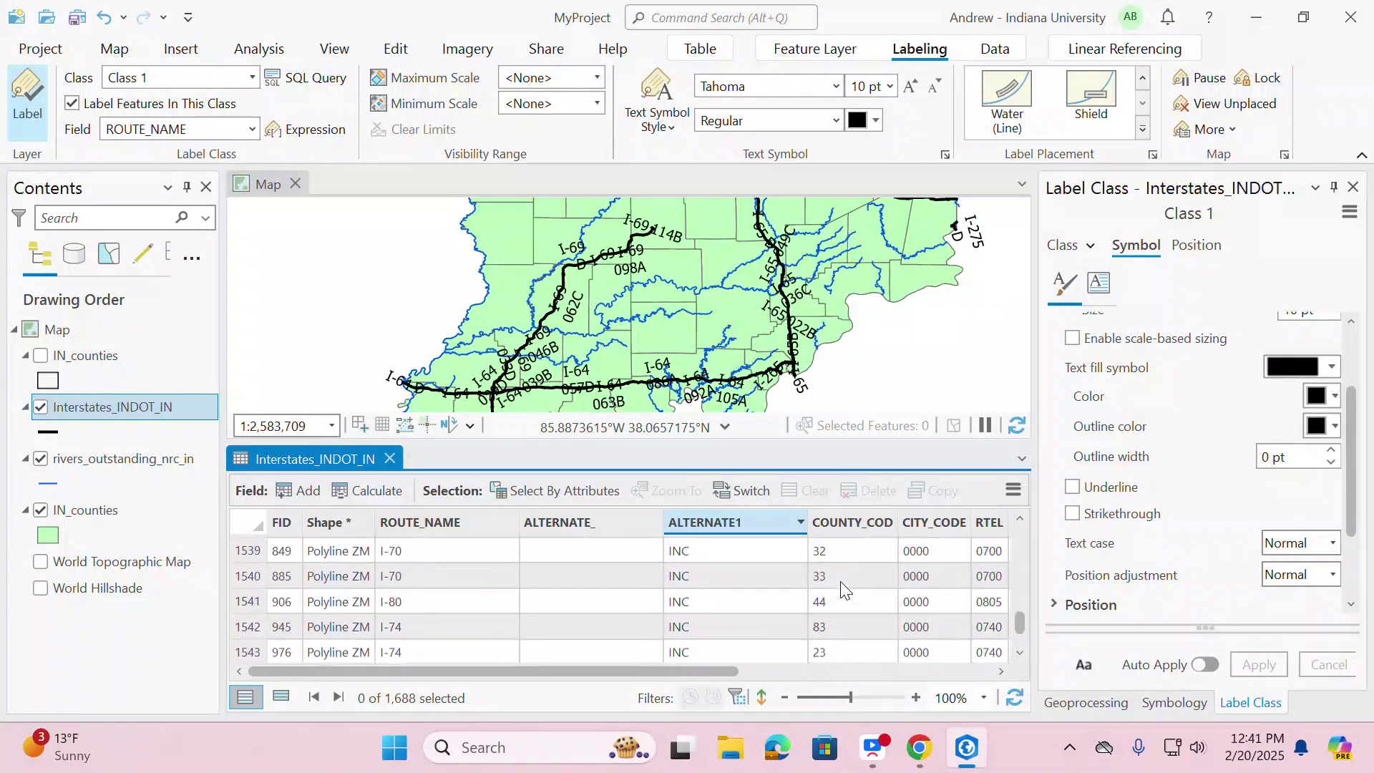
- Select all interstate records with the ALTERNATE1 value INC, from the first I-65 record through the last I-69 record
scroll(840, 585, up, 12)
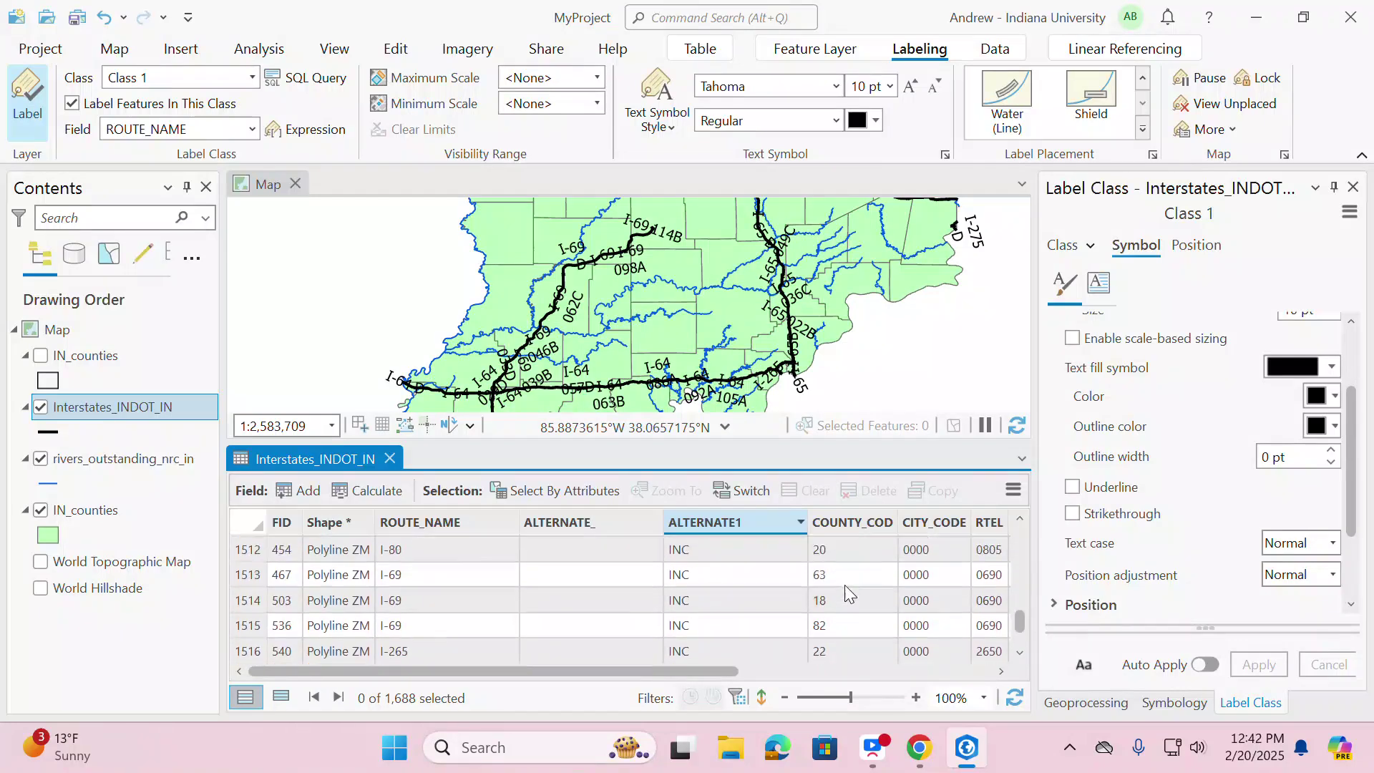
scroll(849, 586, up, 6)
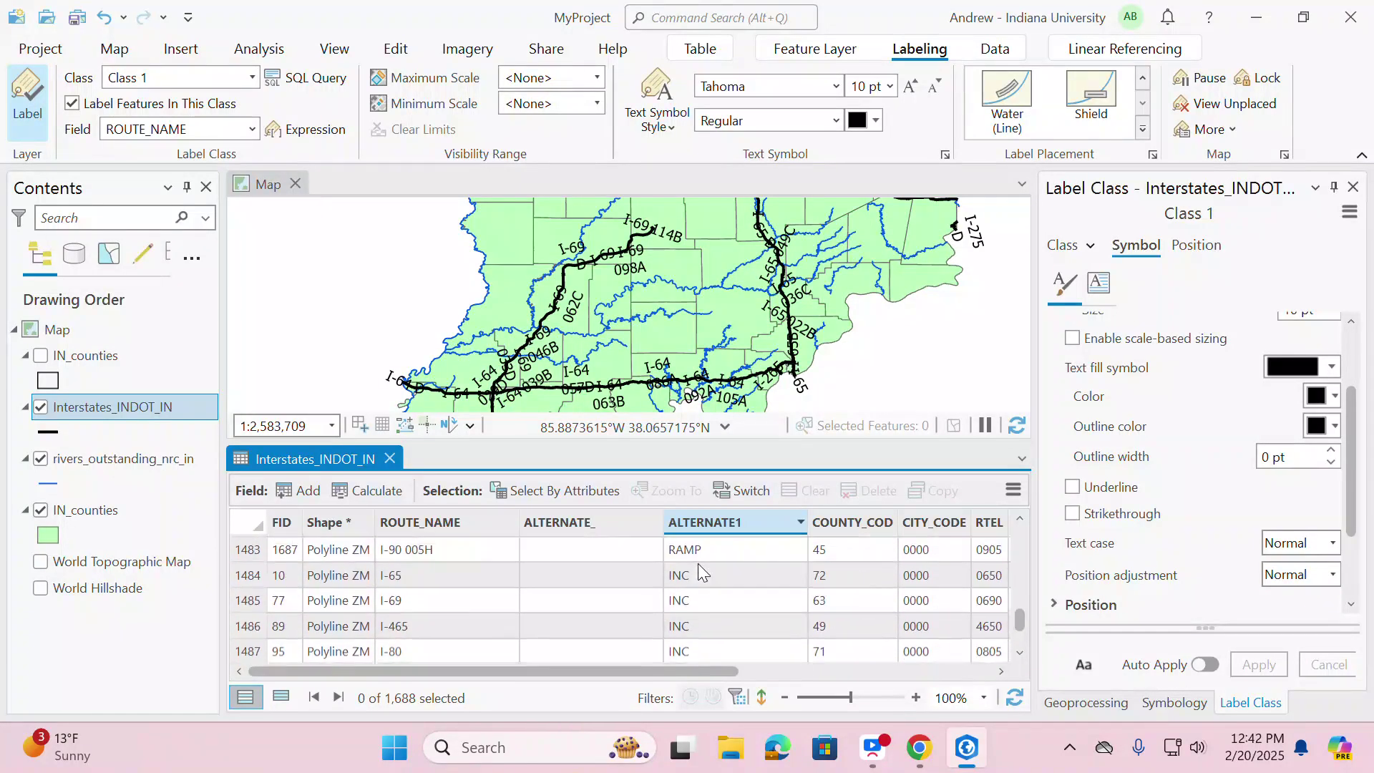
scroll(630, 591, down, 4)
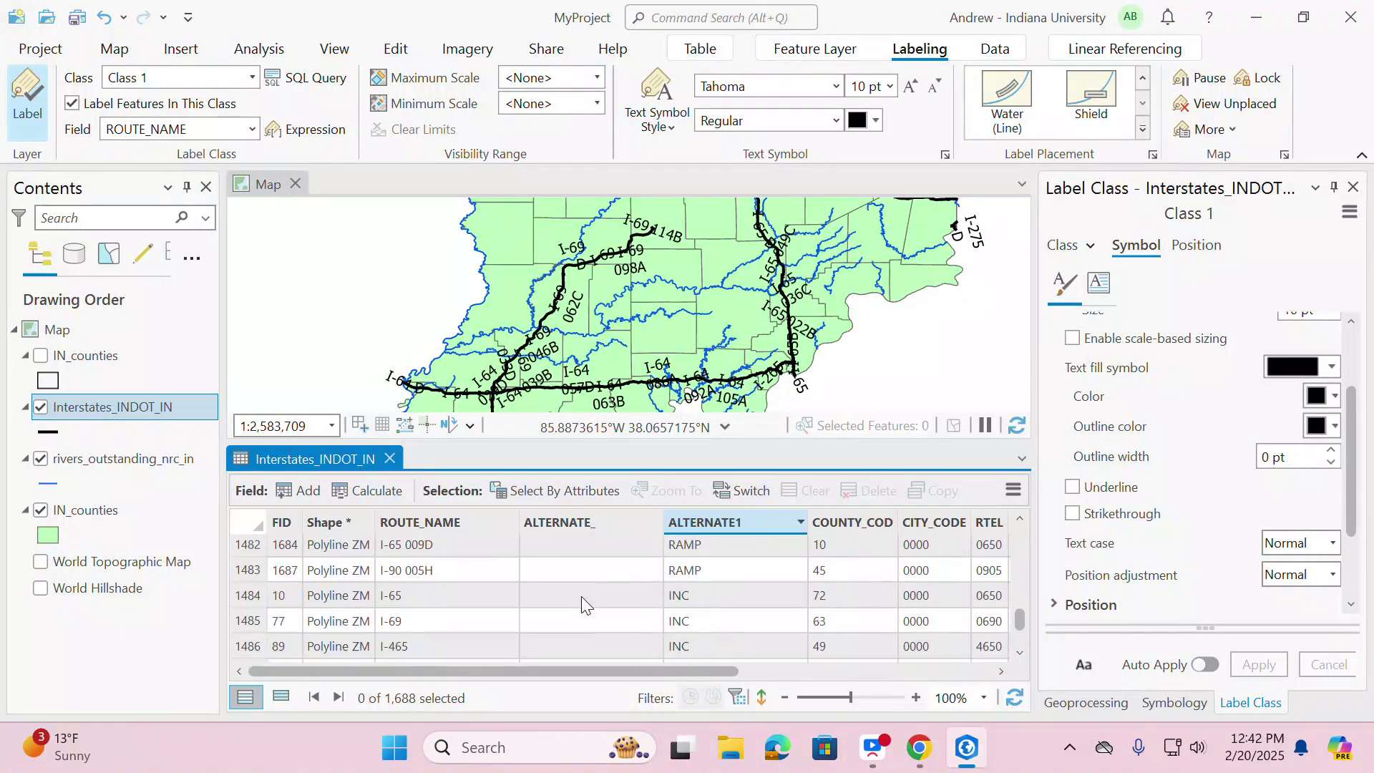
click(245, 584)
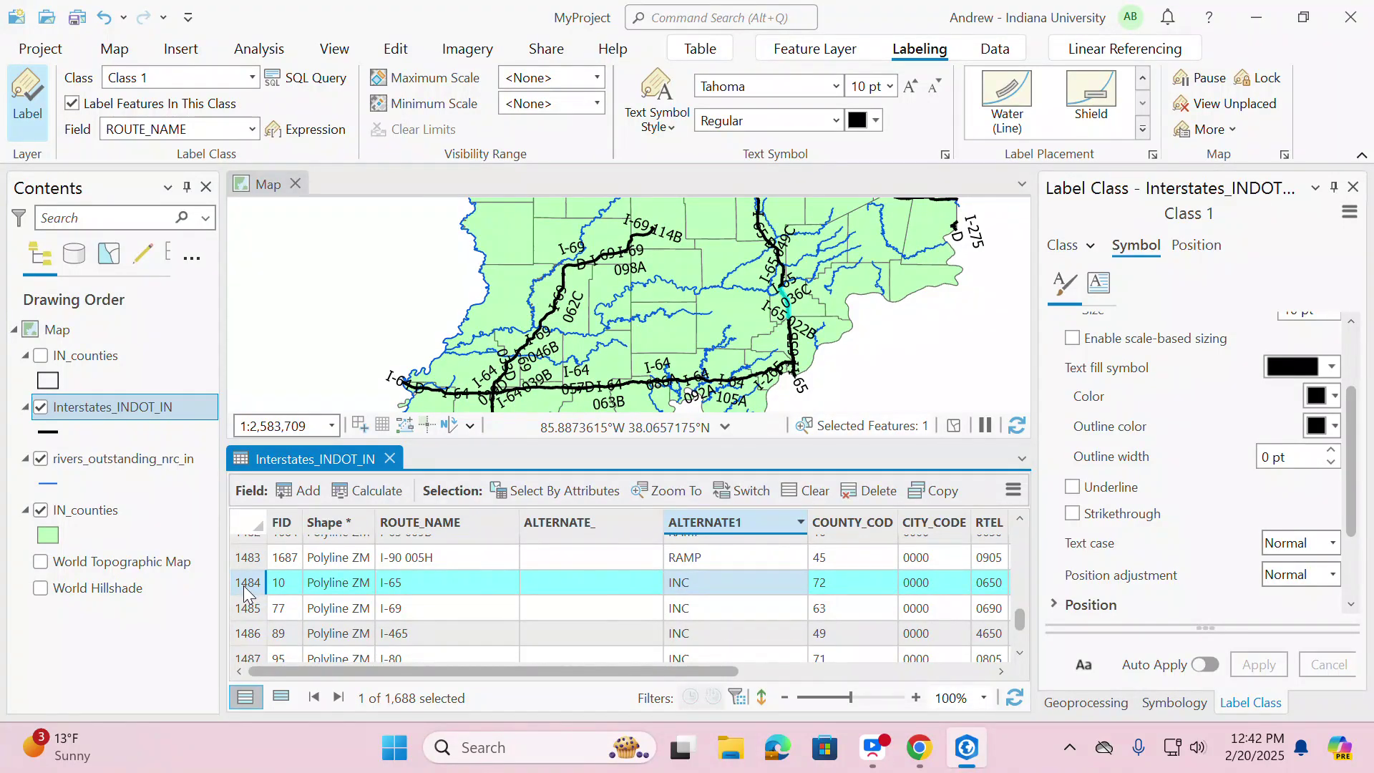
click(1022, 654)
click(1022, 654)
click(1022, 654)
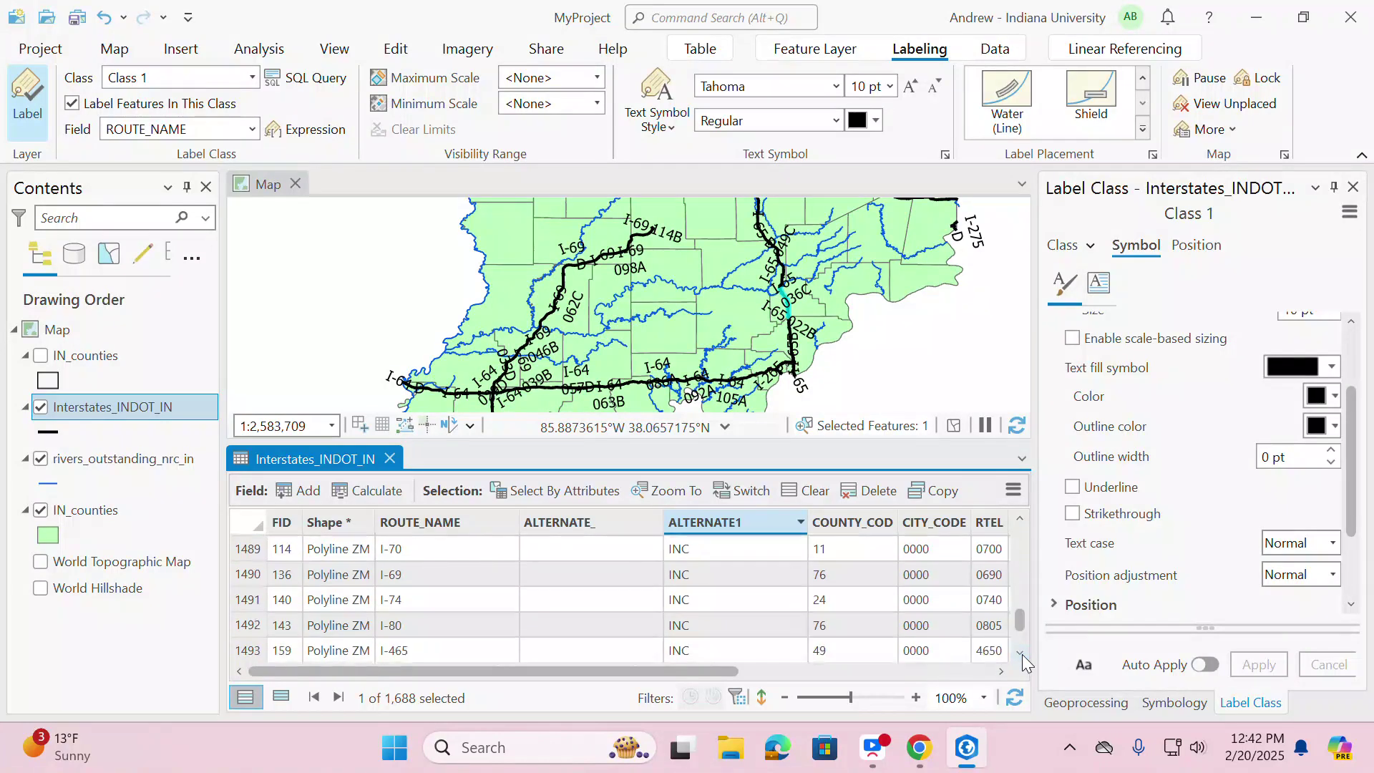
click(1022, 654)
click(1022, 654)
click(1022, 654)
click(1022, 654)
click(1022, 654)
click(1022, 654)
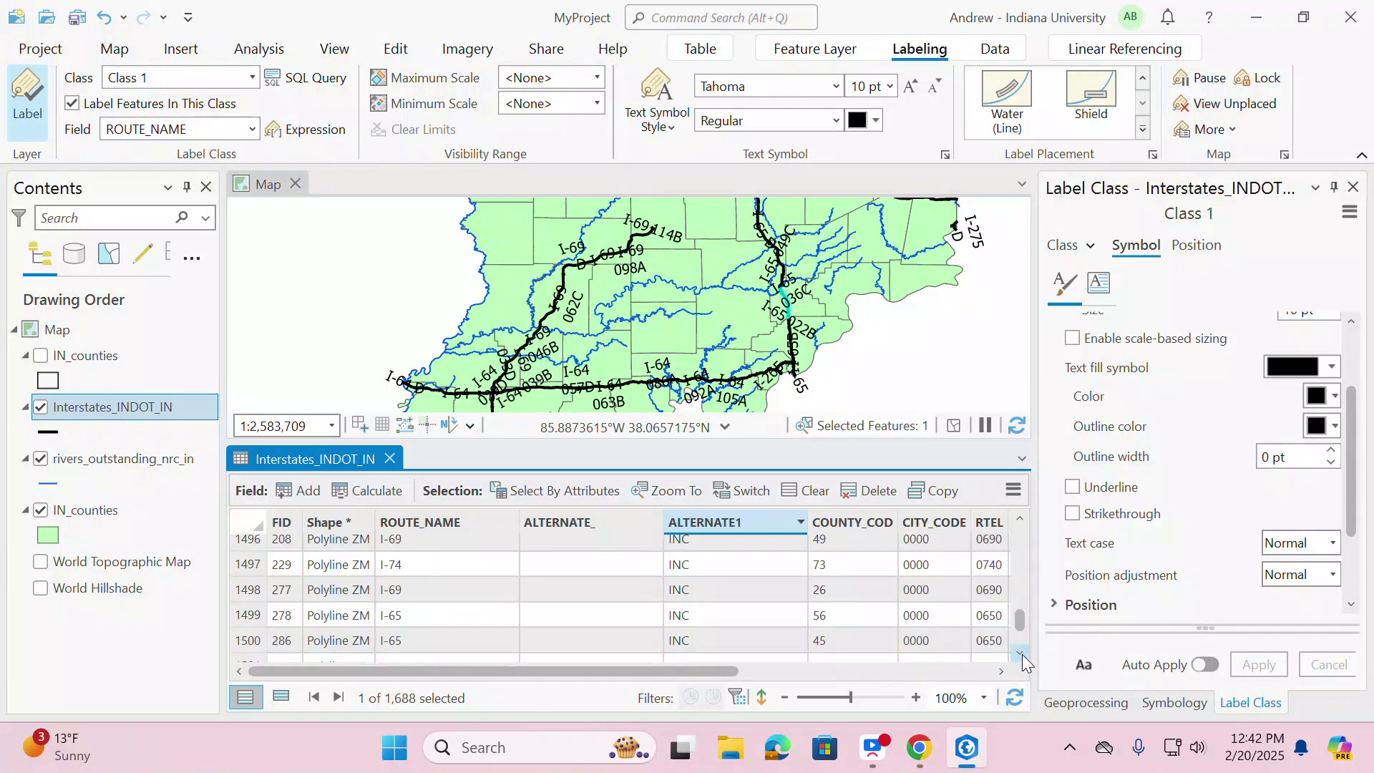
click(1023, 655)
click(1022, 654)
click(1023, 654)
click(1022, 654)
click(1022, 654)
click(1023, 654)
click(1022, 654)
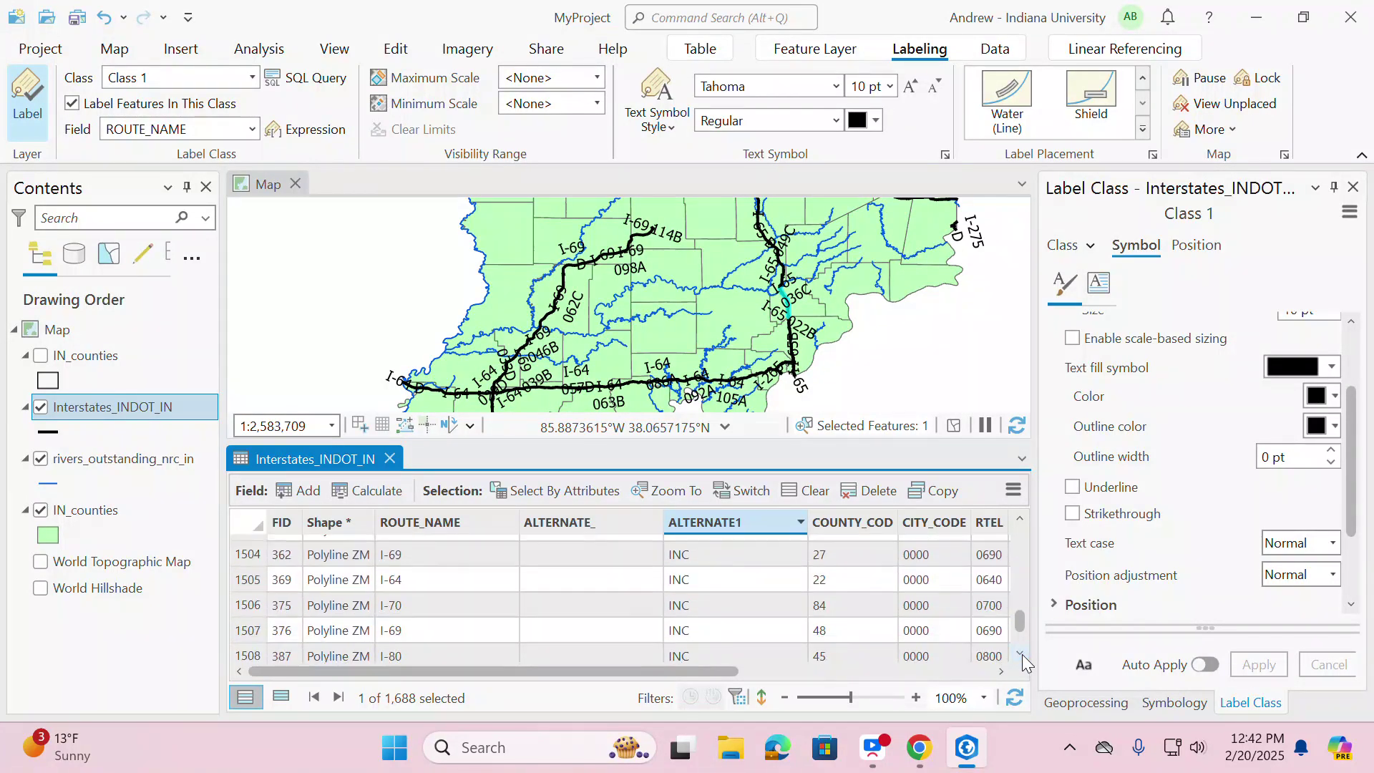
click(1022, 655)
click(1022, 654)
click(1022, 654)
click(1022, 654)
click(1022, 655)
click(1022, 654)
click(1022, 654)
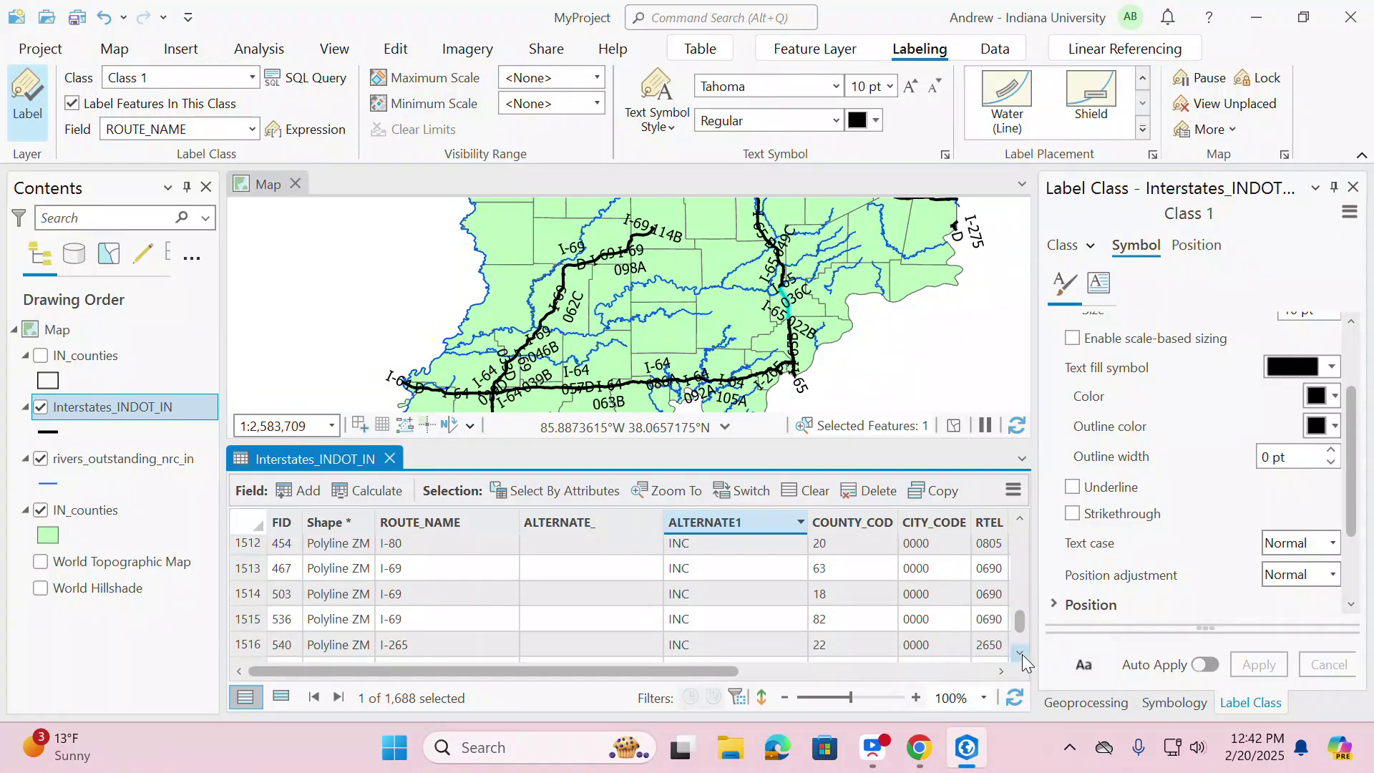
click(1022, 654)
click(1022, 654)
click(1022, 655)
click(1022, 655)
click(1023, 655)
click(1022, 654)
click(1022, 654)
click(1022, 654)
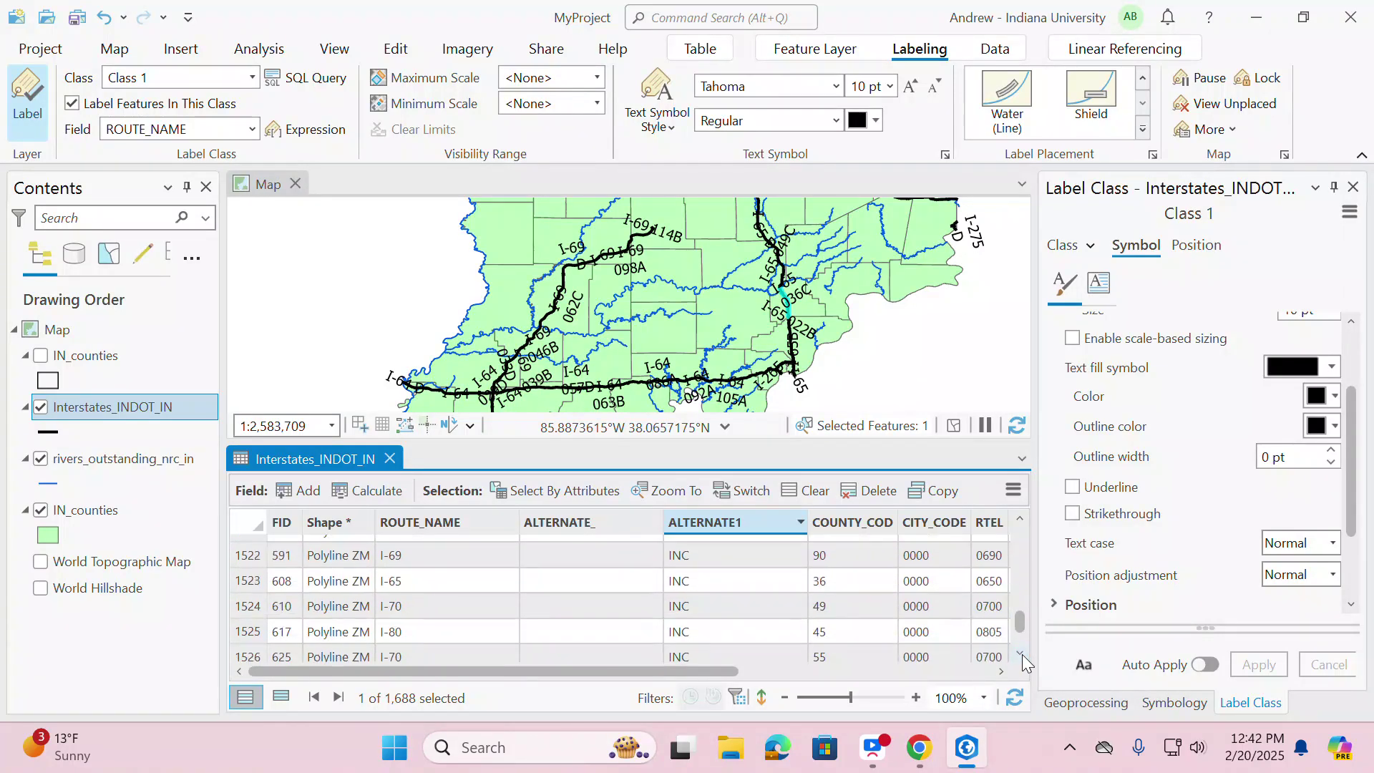
click(1022, 654)
click(1023, 654)
click(1022, 654)
click(1023, 655)
click(1023, 654)
click(1022, 654)
click(1022, 654)
click(1022, 654)
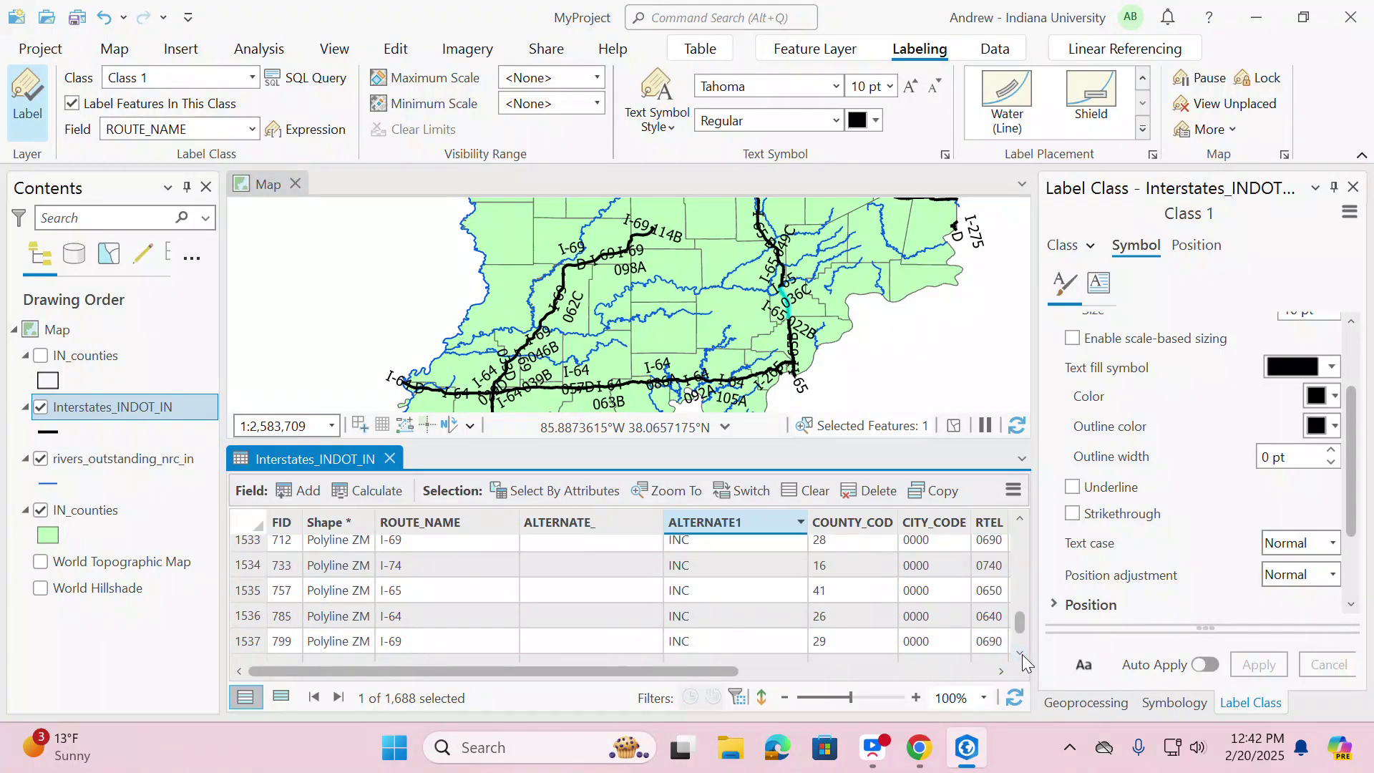
click(1022, 654)
click(1022, 655)
click(1023, 654)
click(1022, 654)
click(1022, 654)
click(1022, 655)
click(1022, 654)
click(1022, 654)
click(1022, 654)
click(1022, 654)
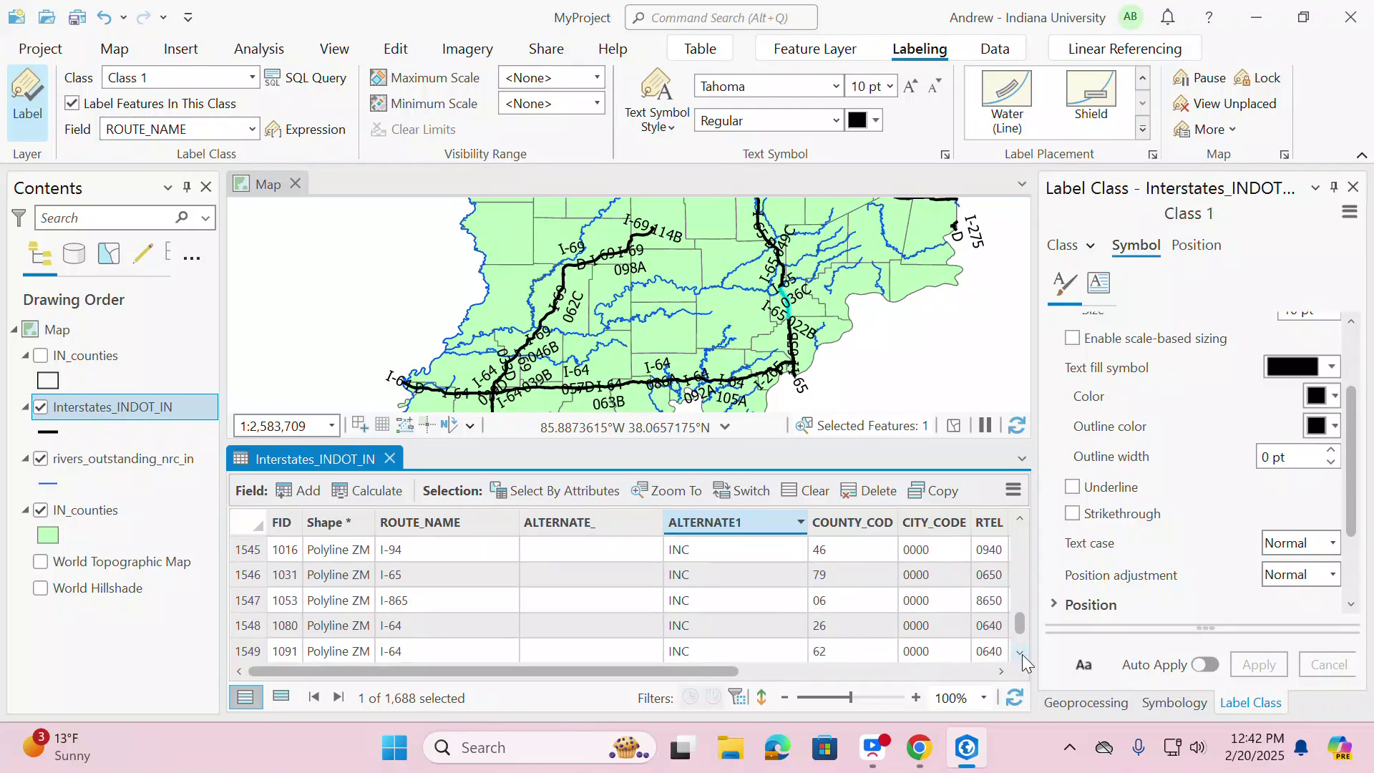
click(1020, 653)
click(1020, 653)
click(1020, 653)
click(1020, 653)
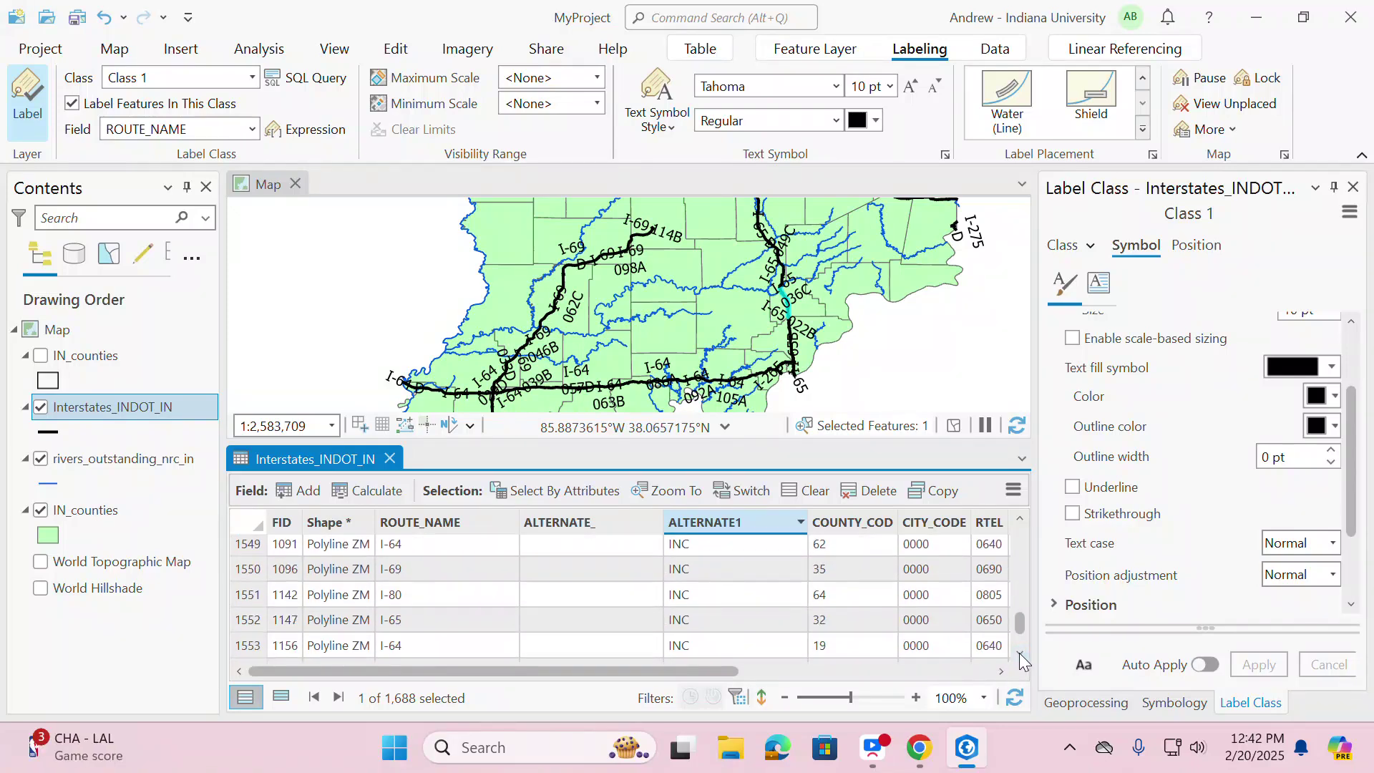
click(1020, 652)
click(1020, 652)
click(1020, 653)
click(1020, 653)
click(1020, 653)
click(1020, 653)
click(1020, 652)
click(1020, 653)
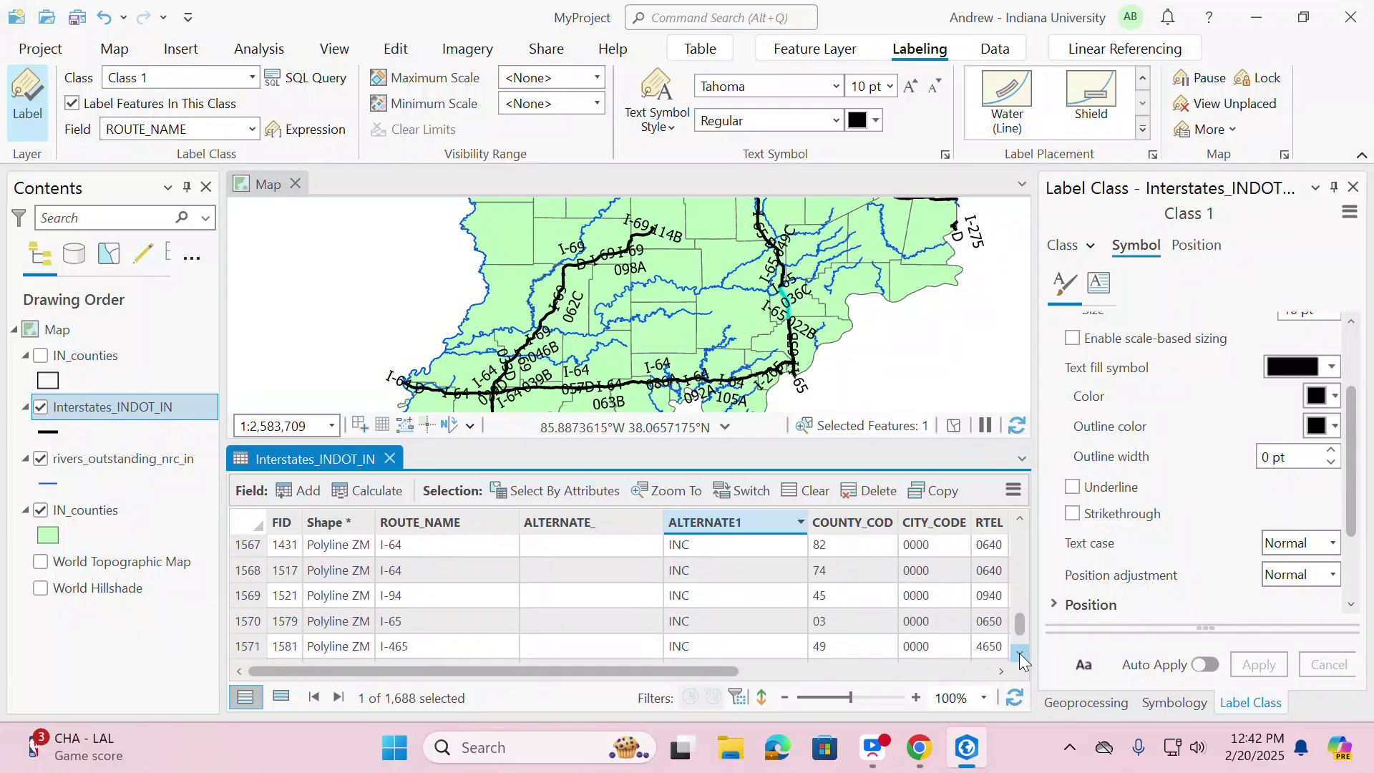
click(1020, 652)
click(1020, 653)
click(1020, 653)
click(1020, 652)
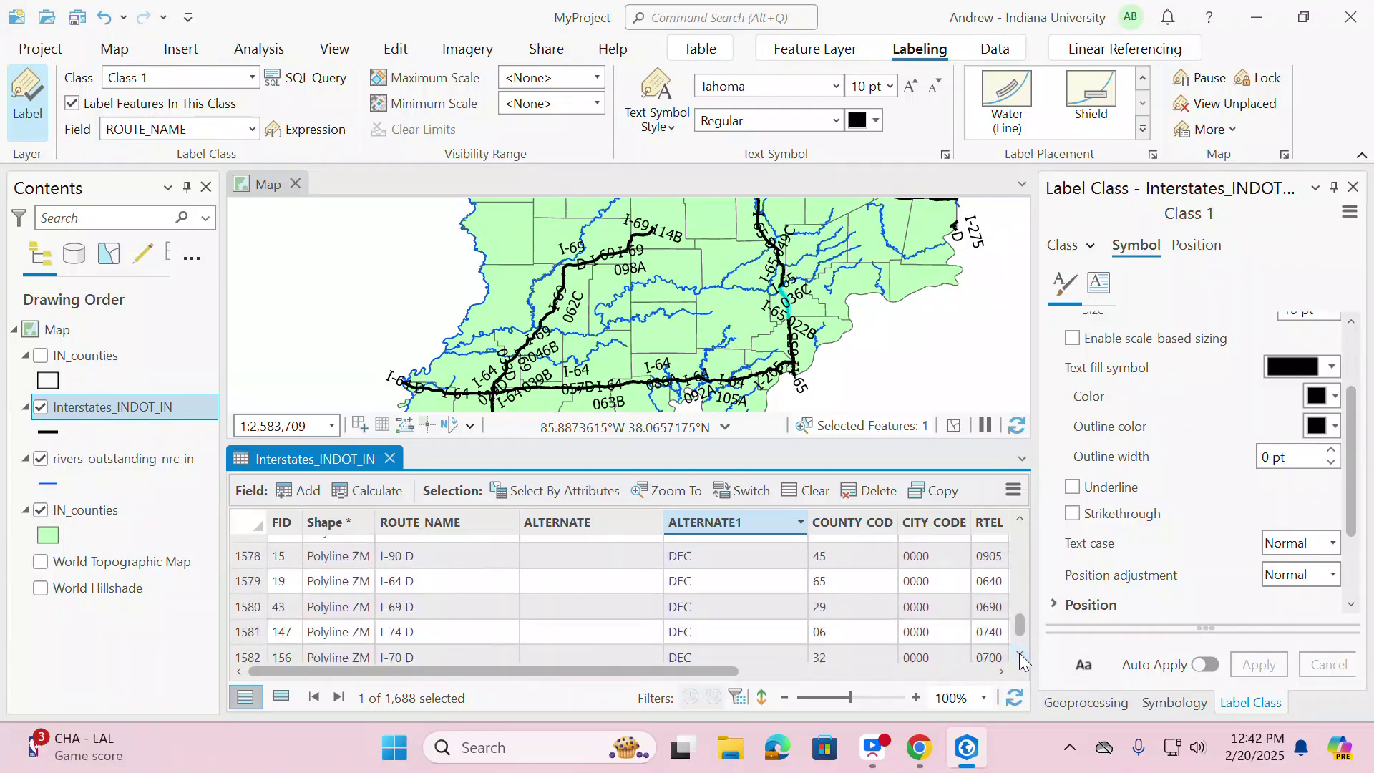
click(1020, 519)
click(1020, 519)
click(1020, 519)
click(1020, 519)
click(1020, 519)
click(1020, 519)
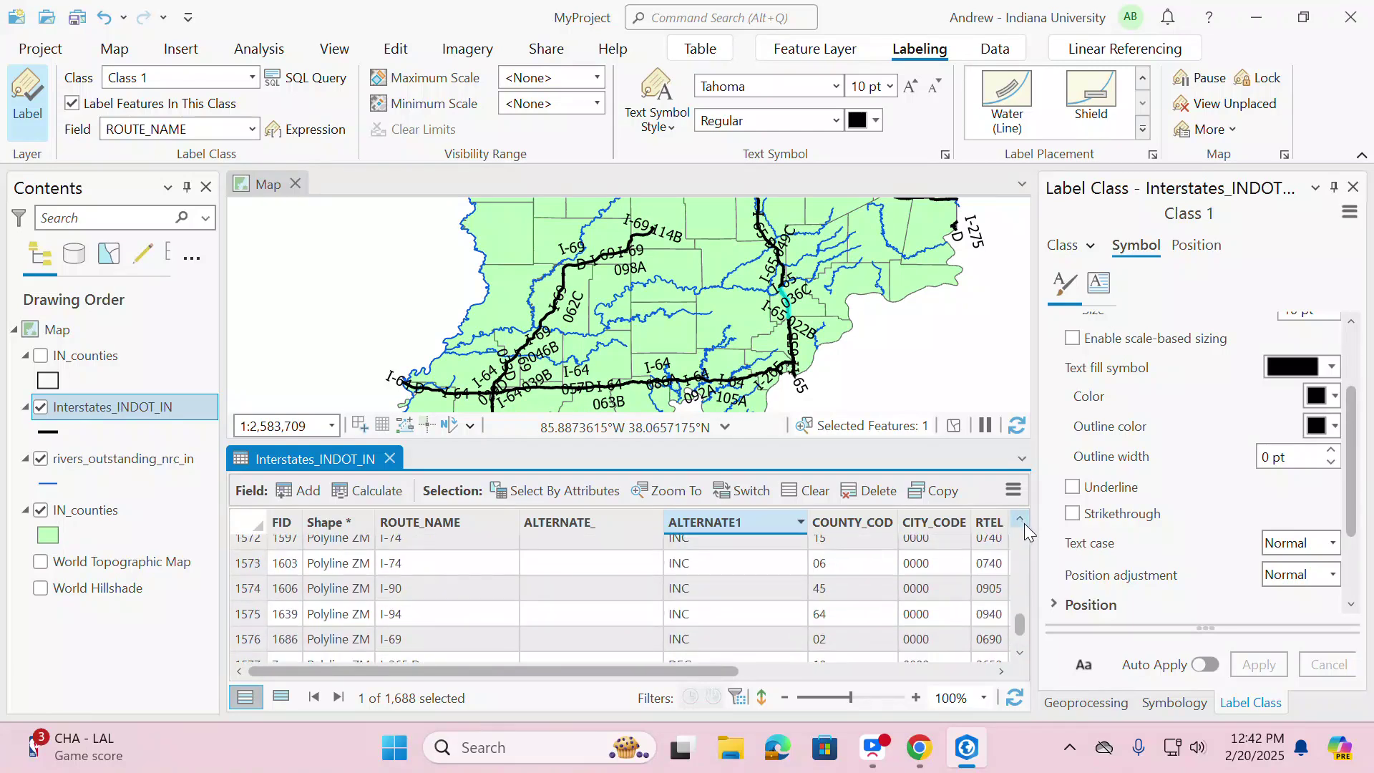
click(1020, 653)
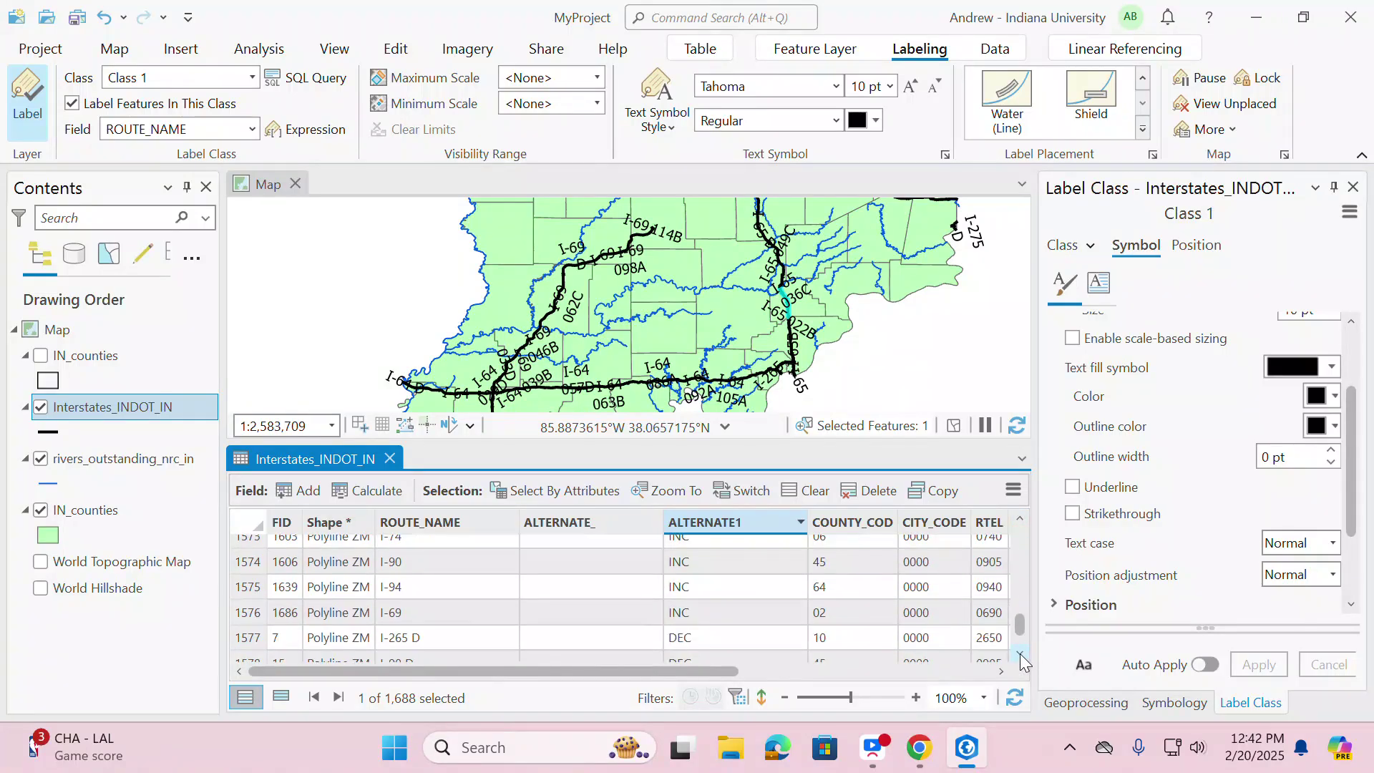
shift+click(251, 617)
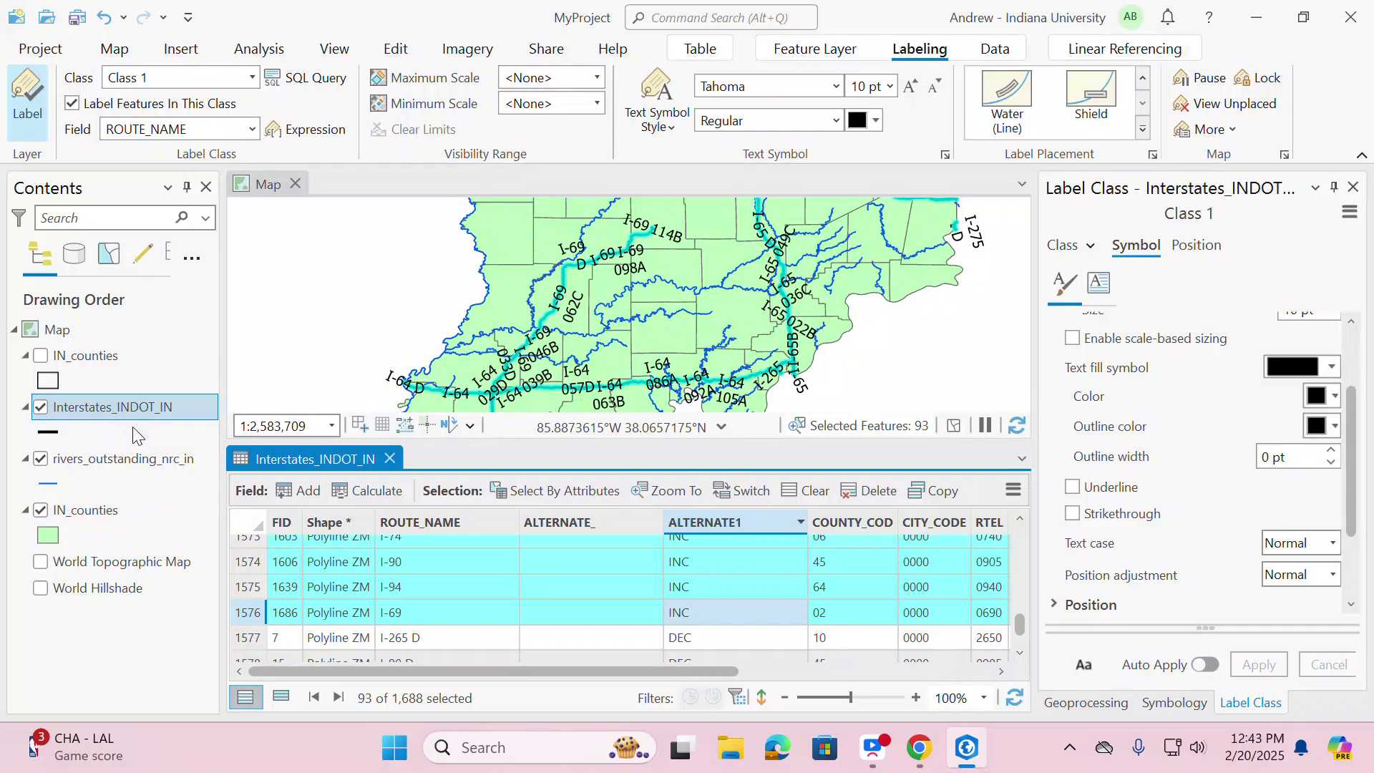
- Make a new layer from the selected Interstates_INDOT_IN features
right_click(124, 409)
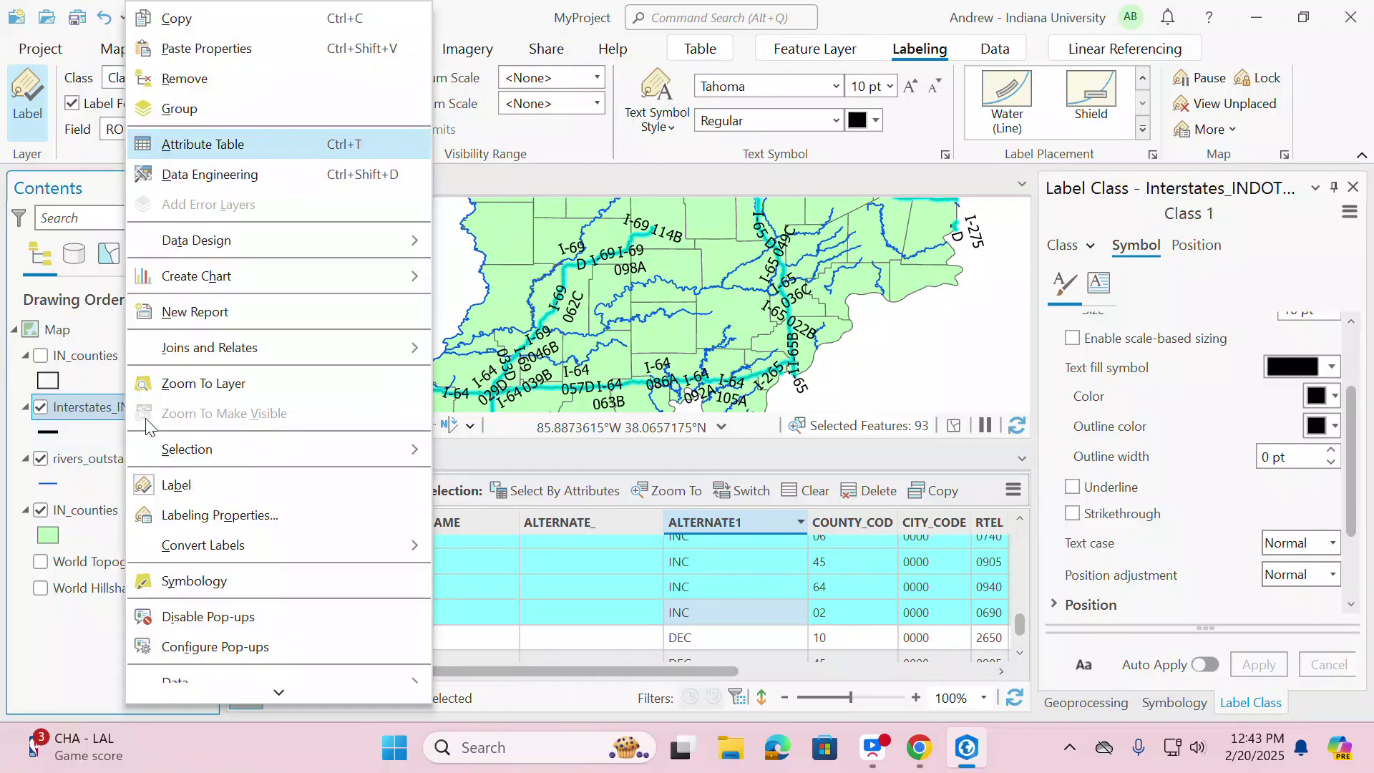
mouse_move(331, 450)
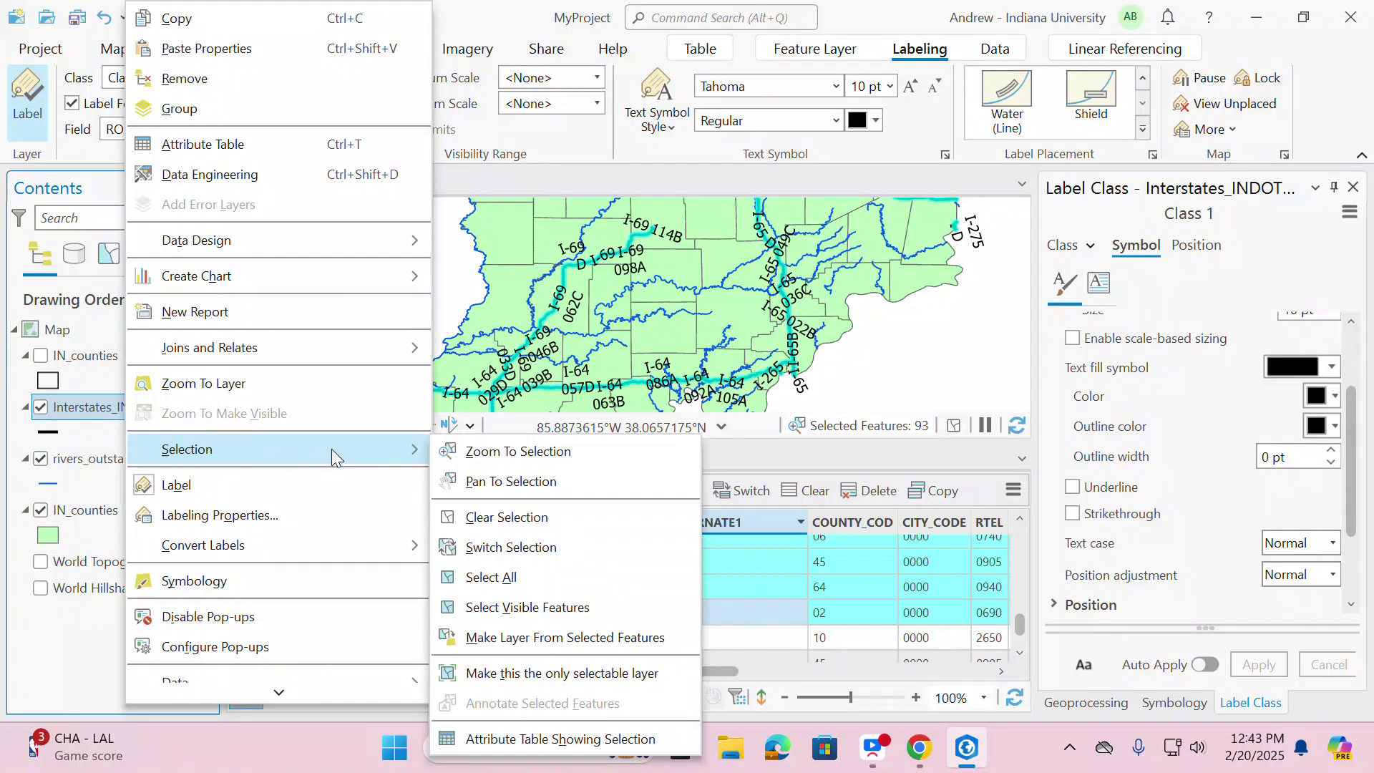
click(537, 637)
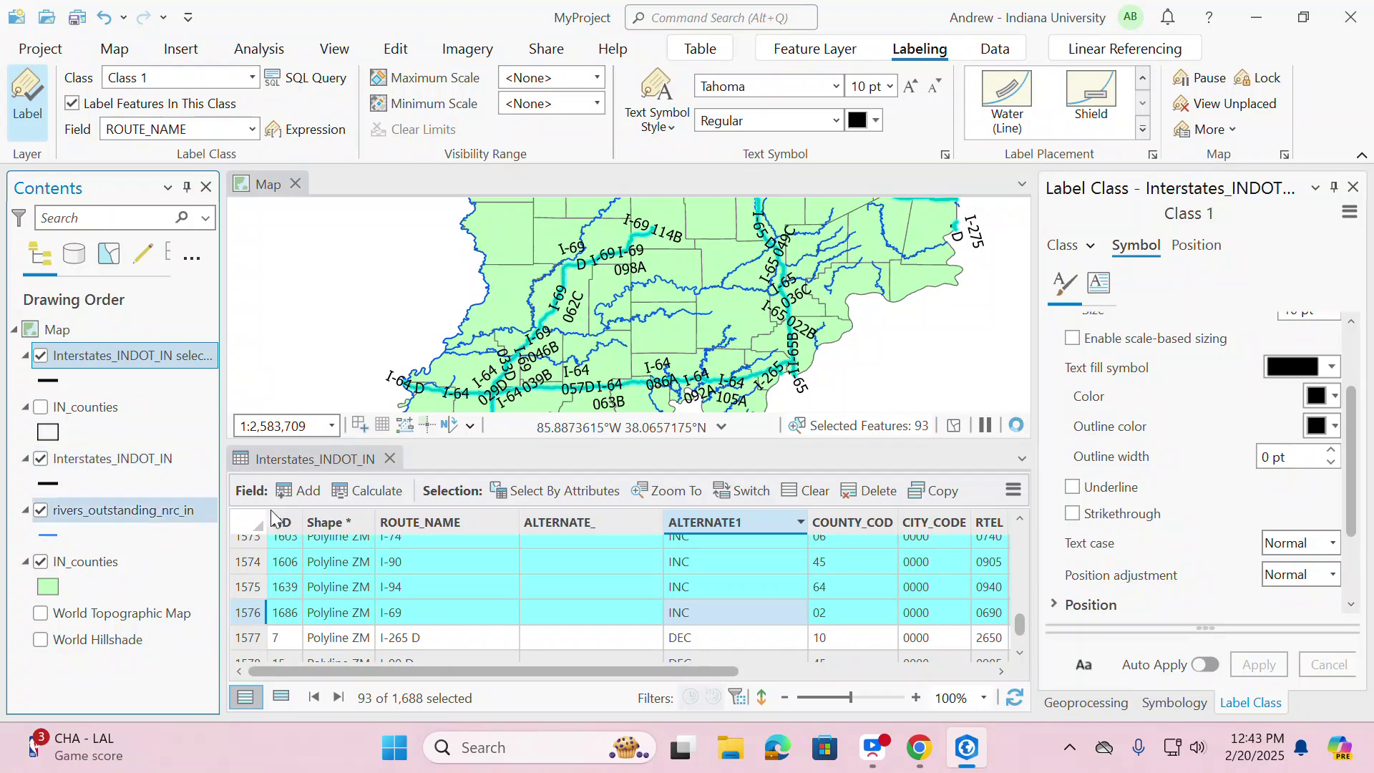
- Clear the feature selection, hide the original Interstates_INDOT_IN layer and close its attribute table
click(809, 491)
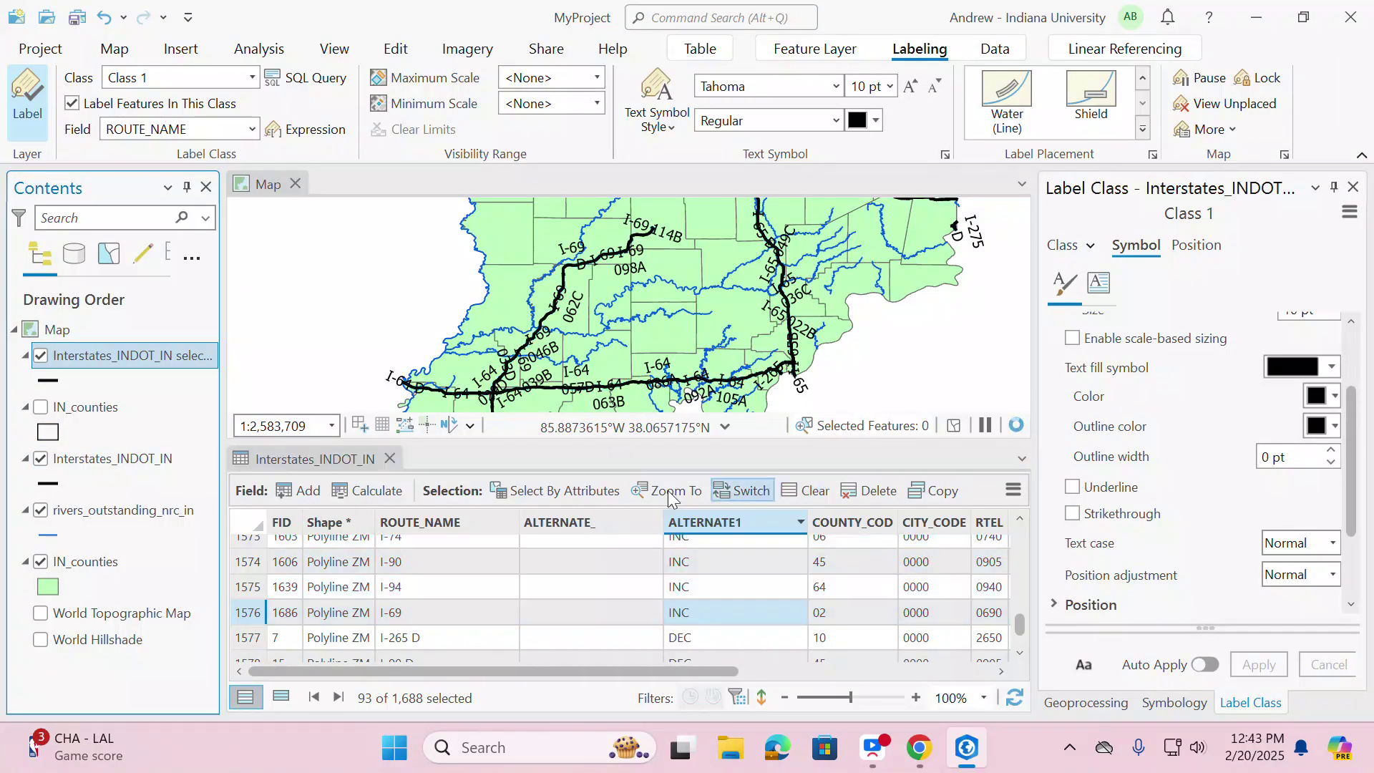
click(40, 458)
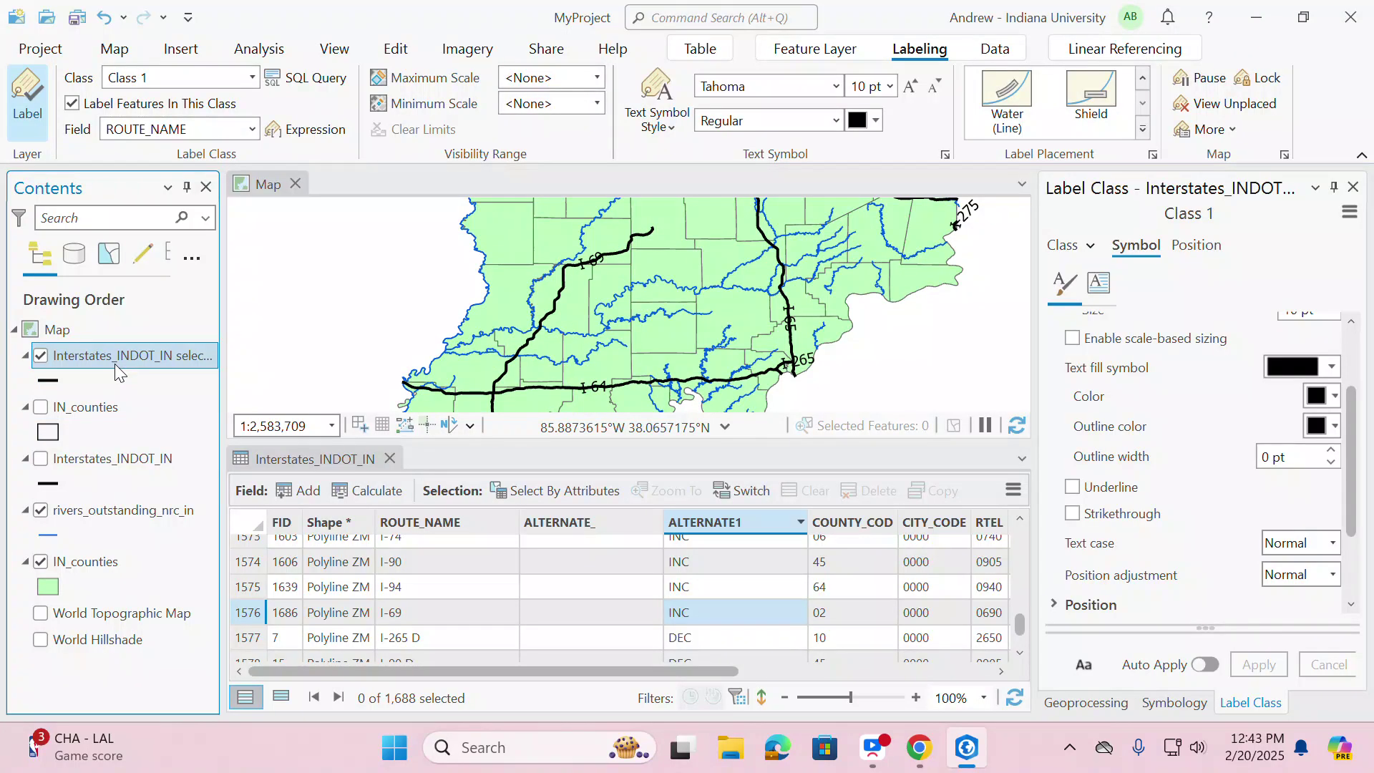
click(390, 458)
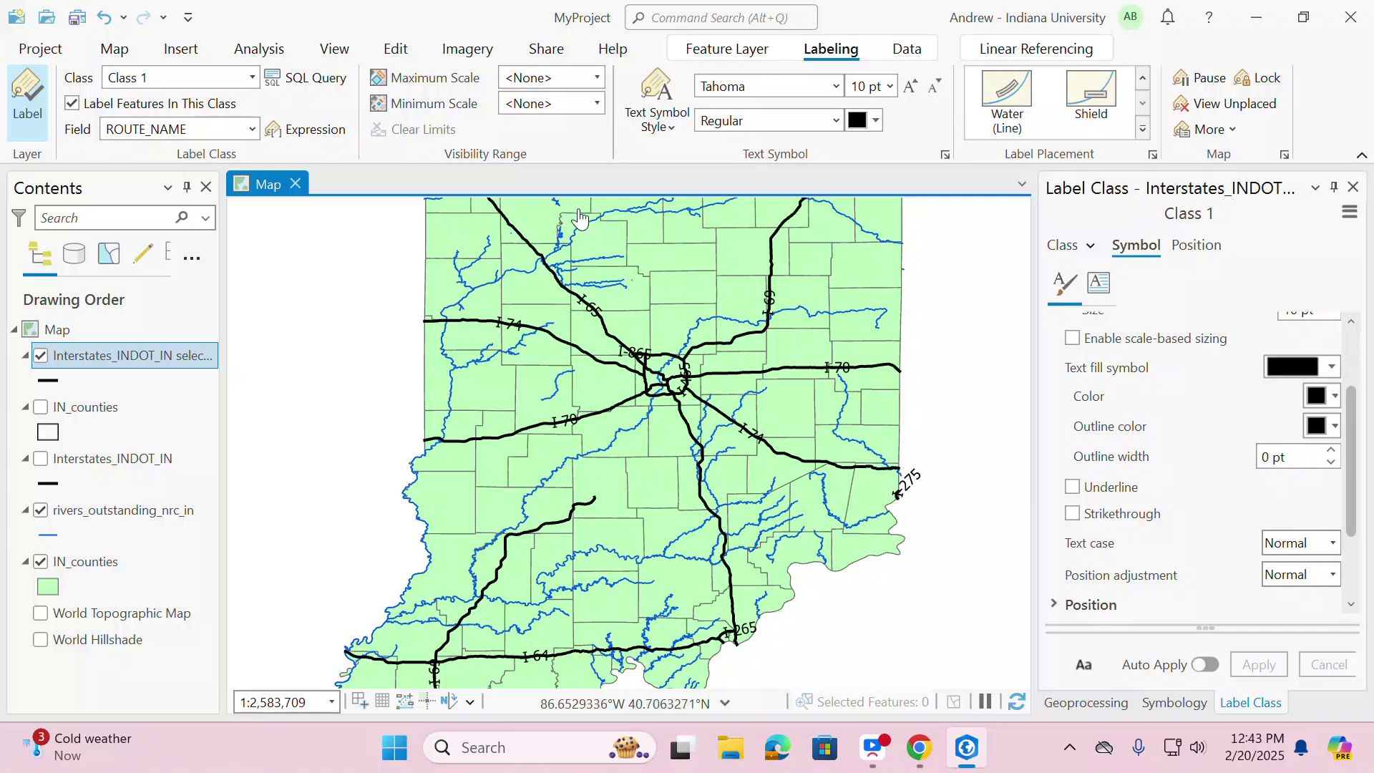
- Apply the Shield 1 text symbol and the Shield label placement style to the interstate selection layer's labels
click(678, 127)
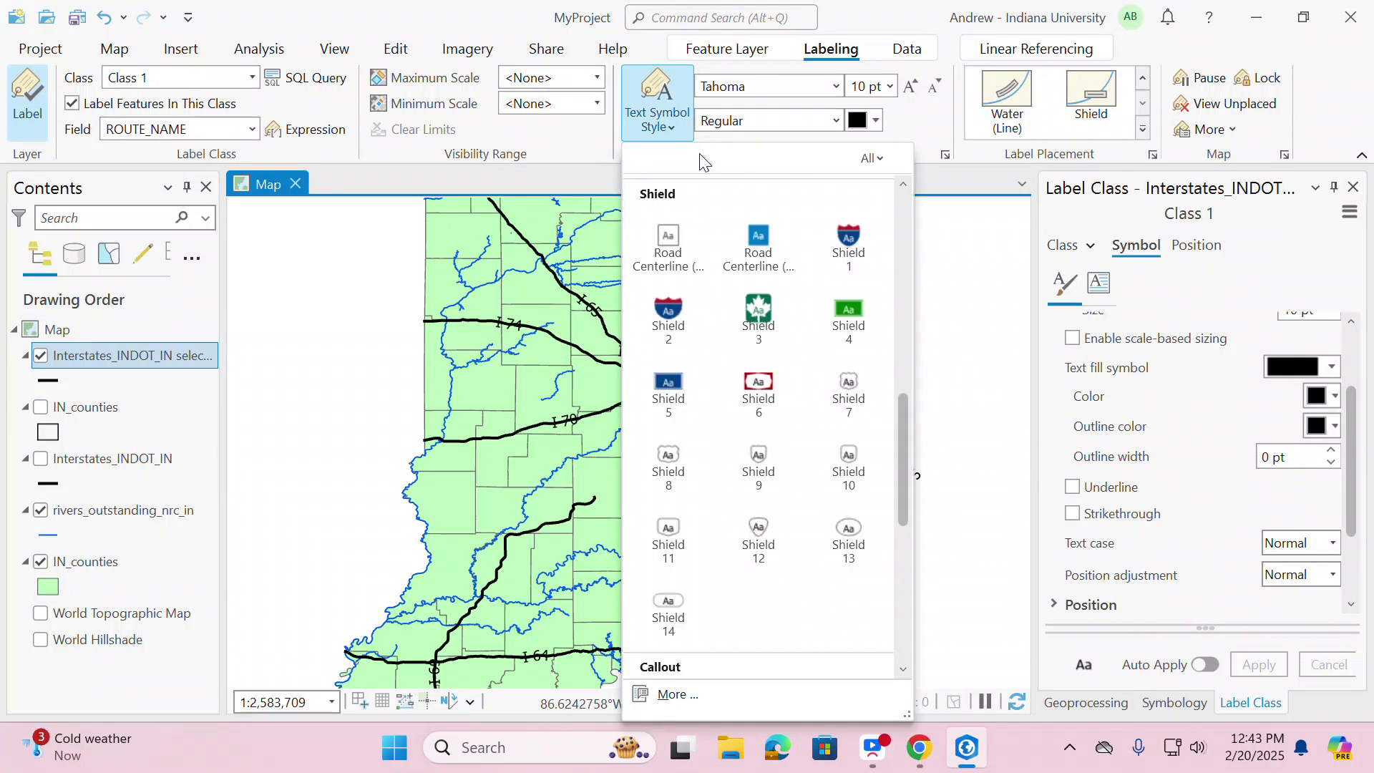
click(853, 247)
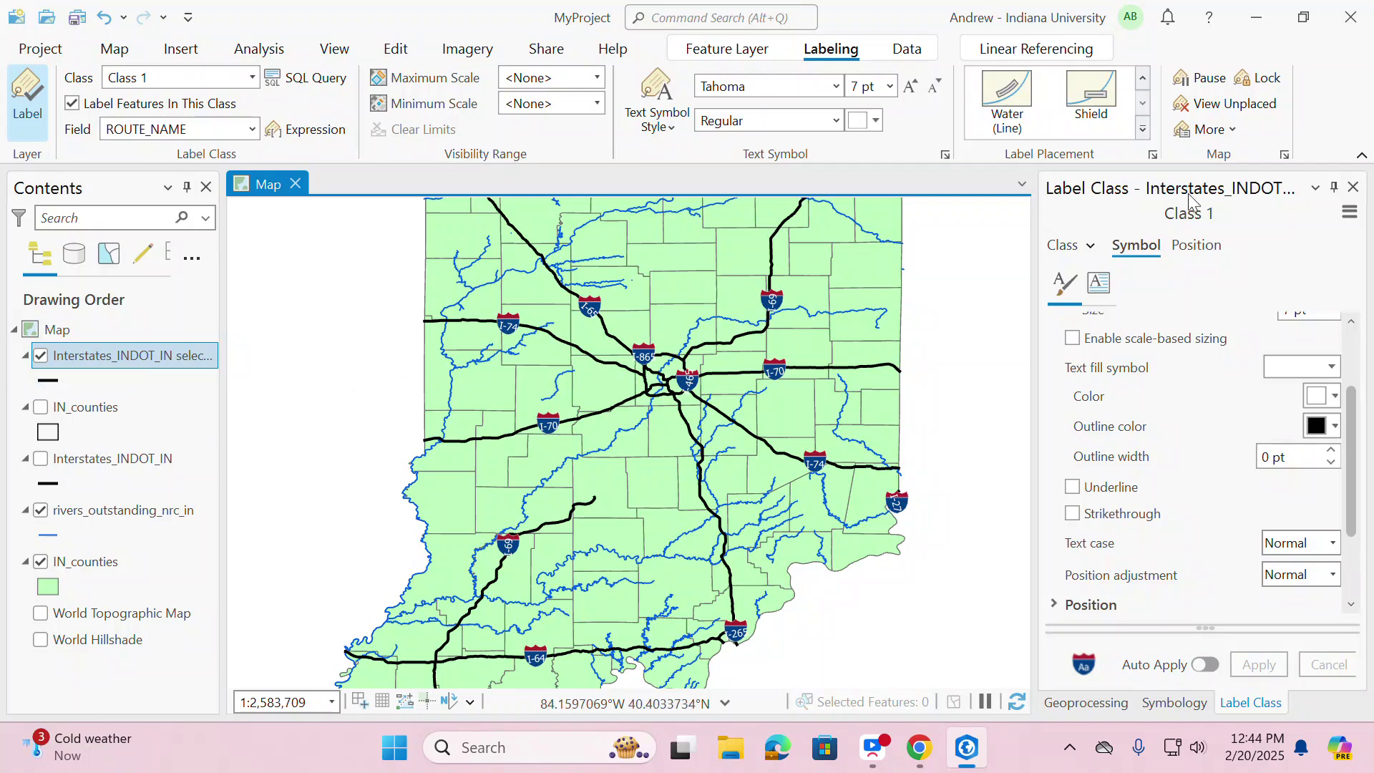
click(1085, 118)
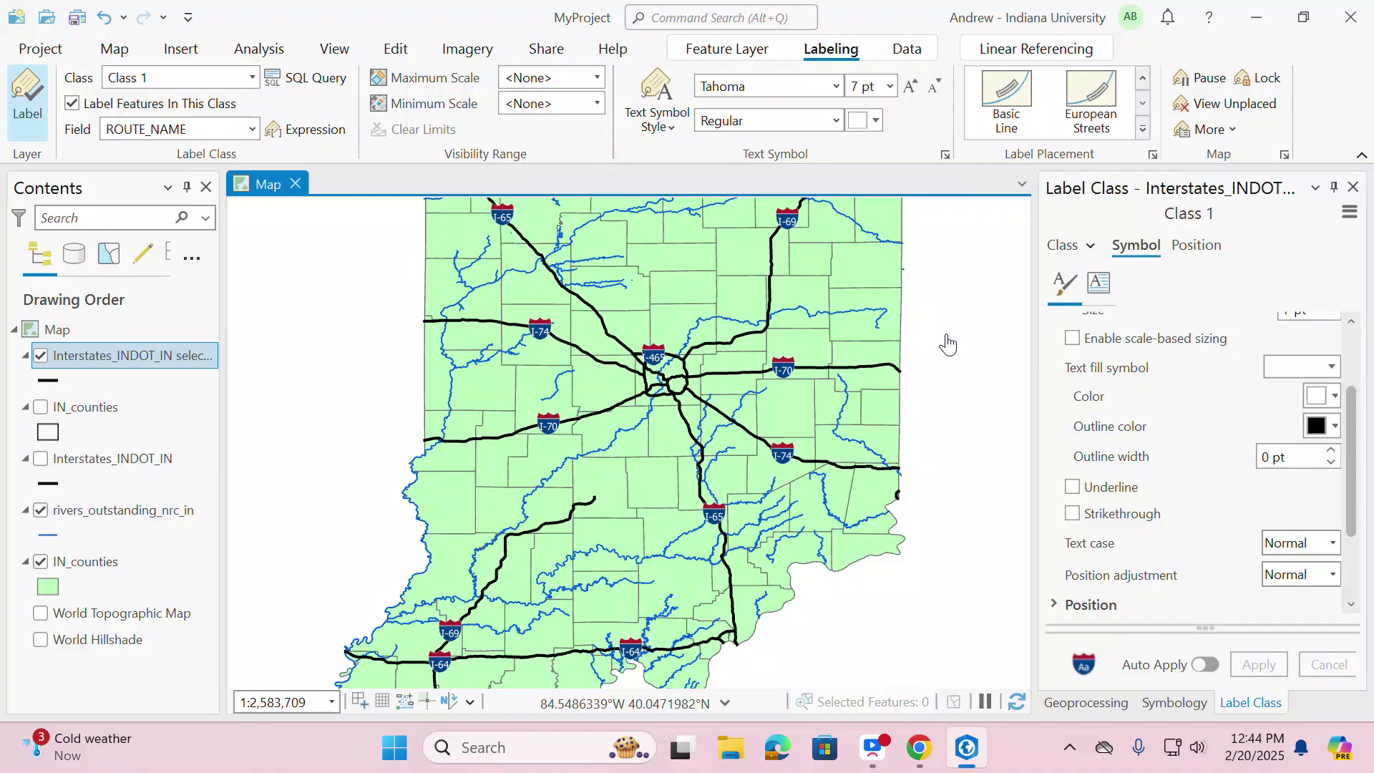
click(1143, 103)
click(1144, 104)
click(1144, 104)
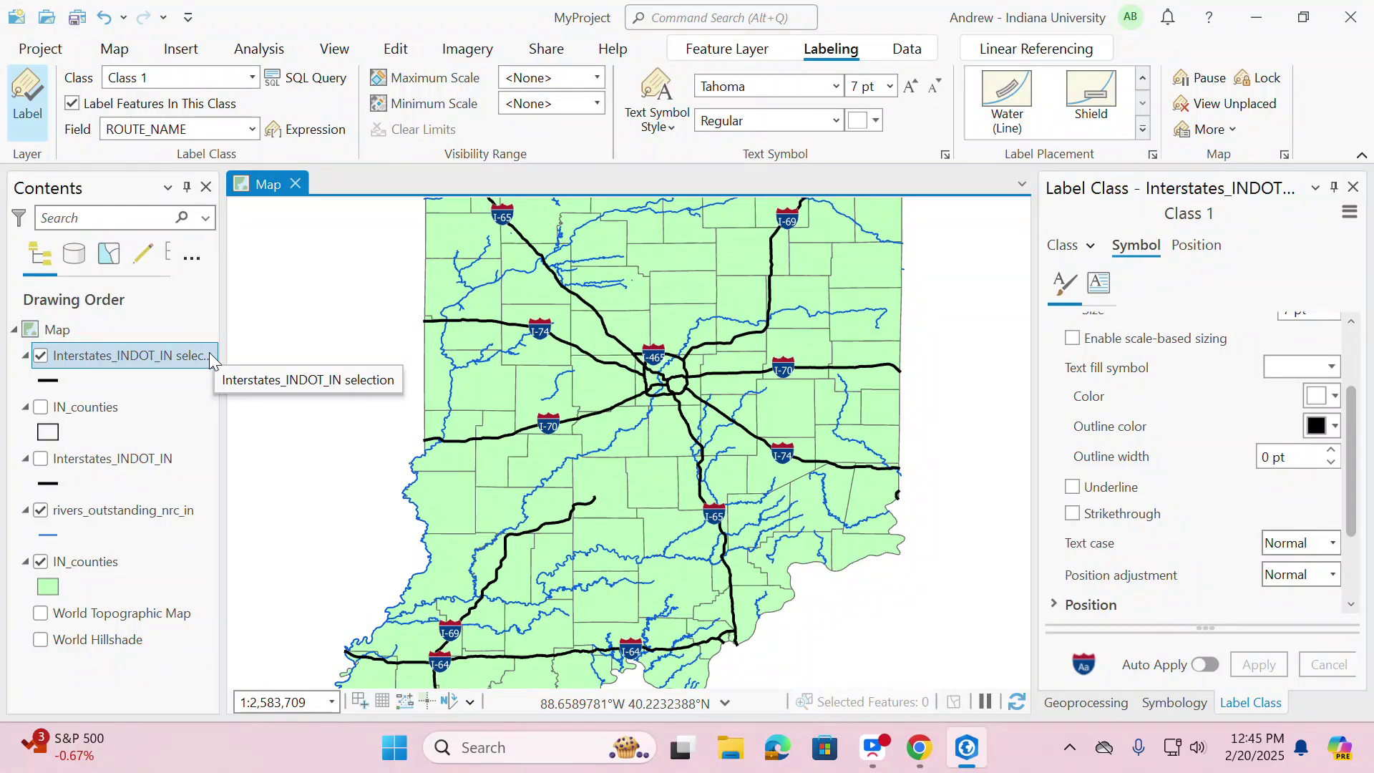
- Turn on labels for the rivers_outstanding_nrc_in layer
click(117, 518)
right_click(117, 518)
click(183, 487)
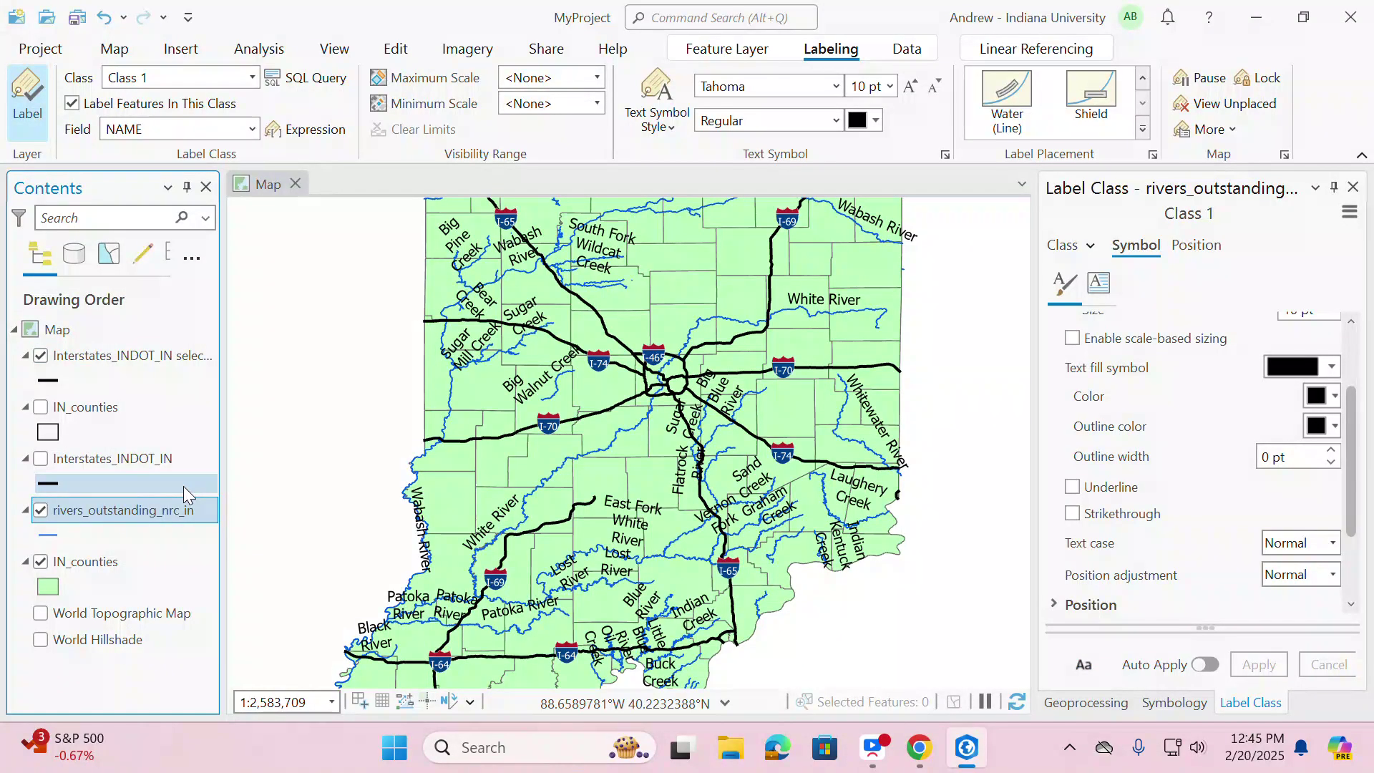
click(167, 187)
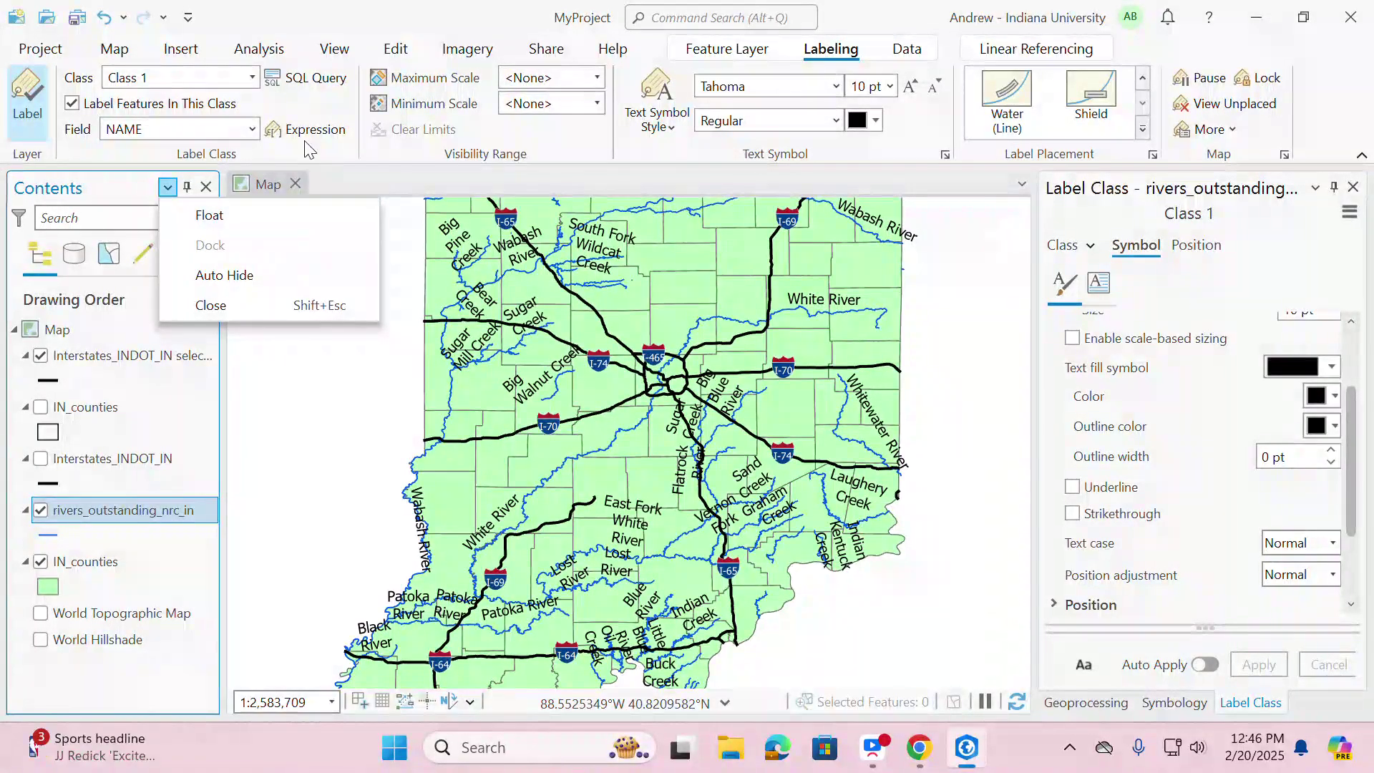
click(1235, 276)
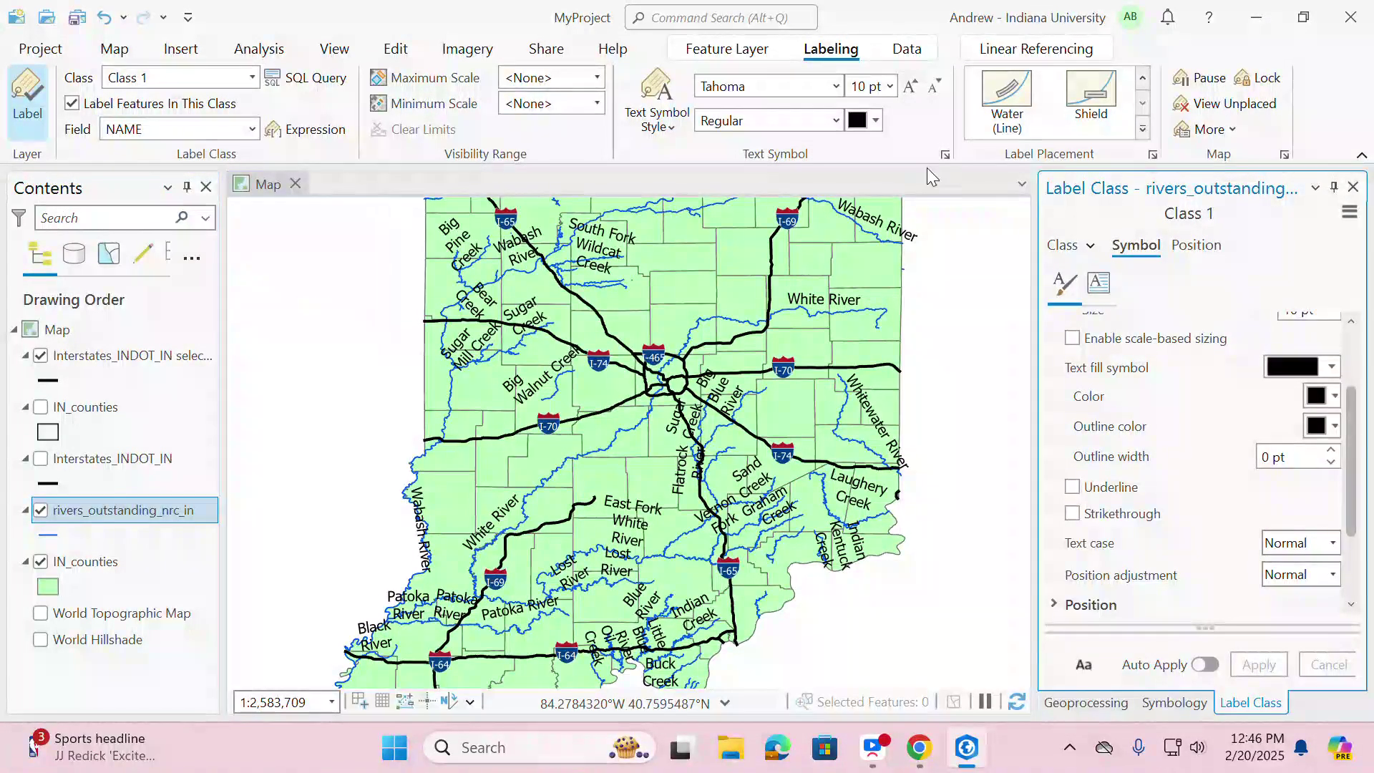
- Set the river labels' font size to 9 pt and their text color to blue
click(890, 86)
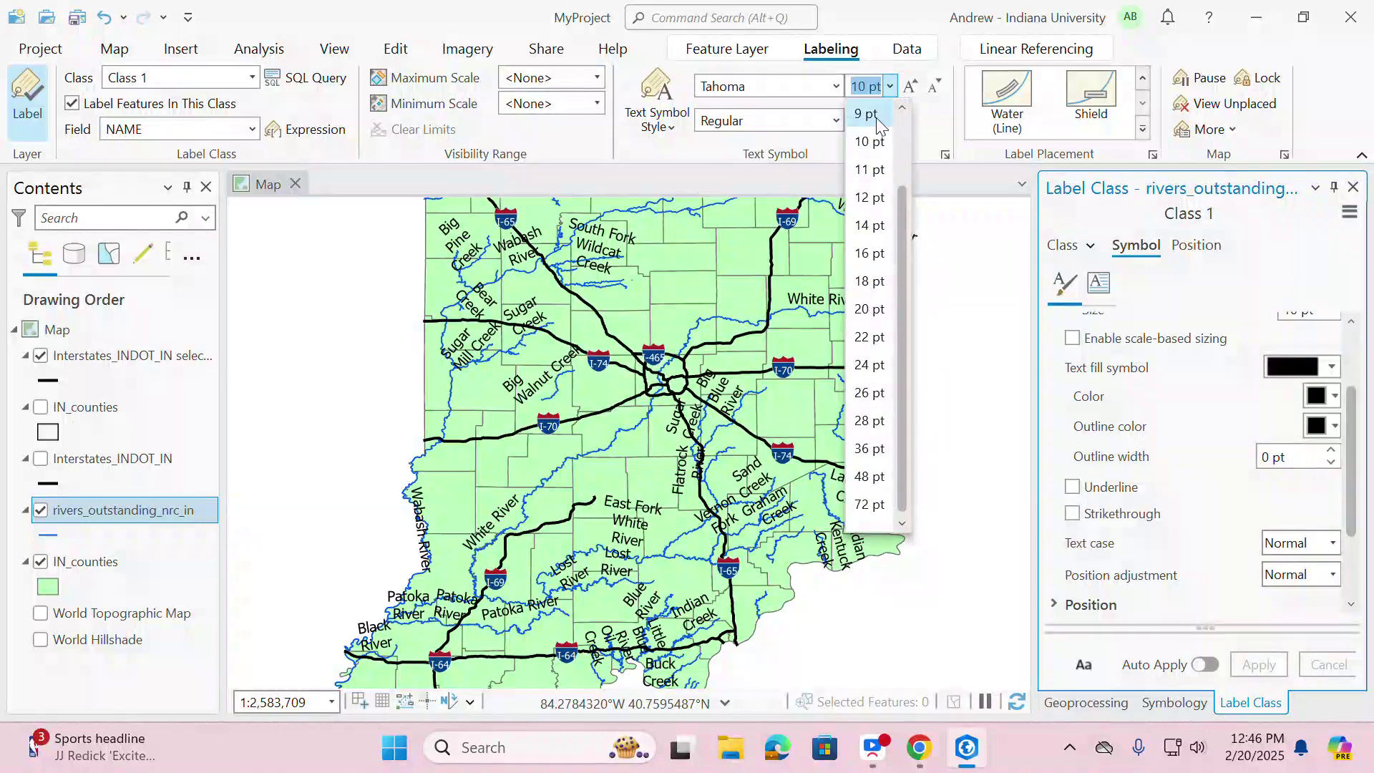
click(880, 125)
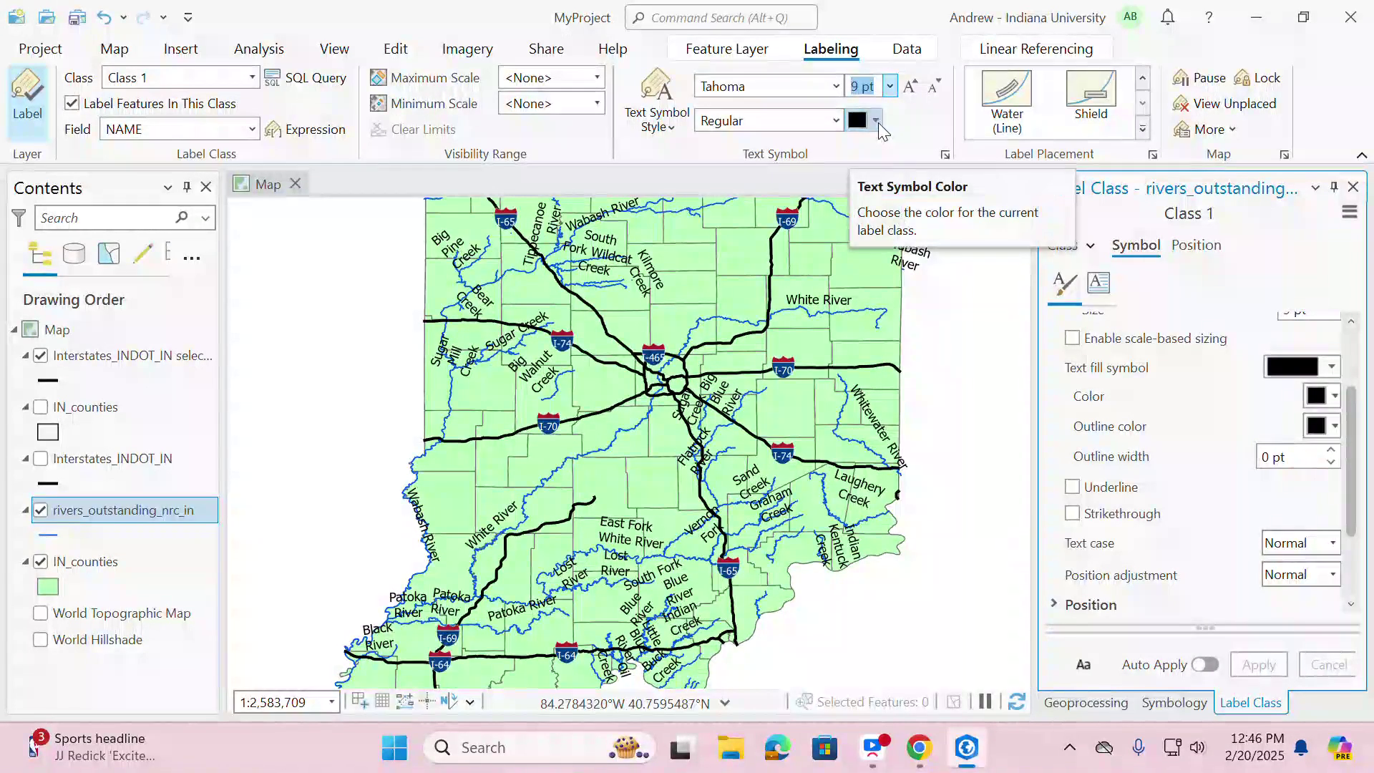
click(877, 121)
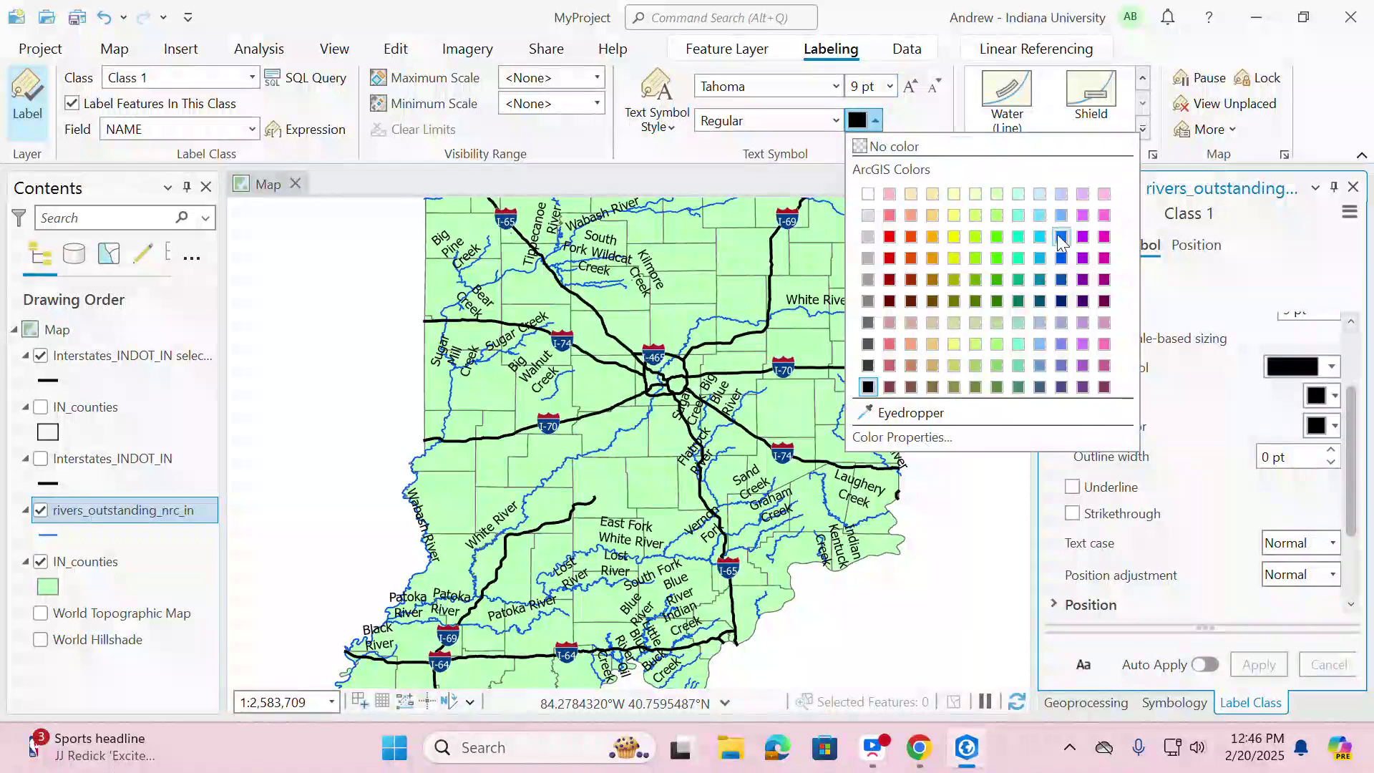
click(1061, 259)
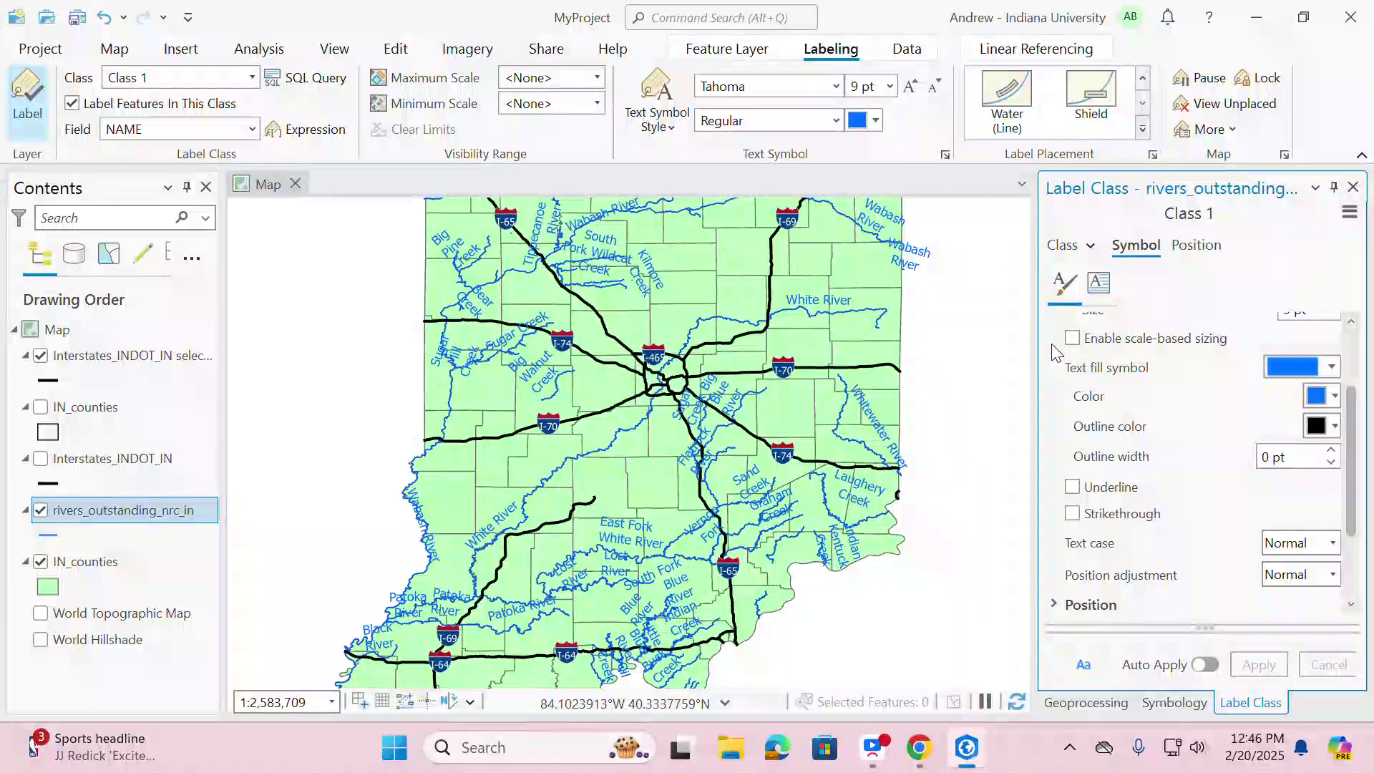
scroll(1055, 367, up, 3)
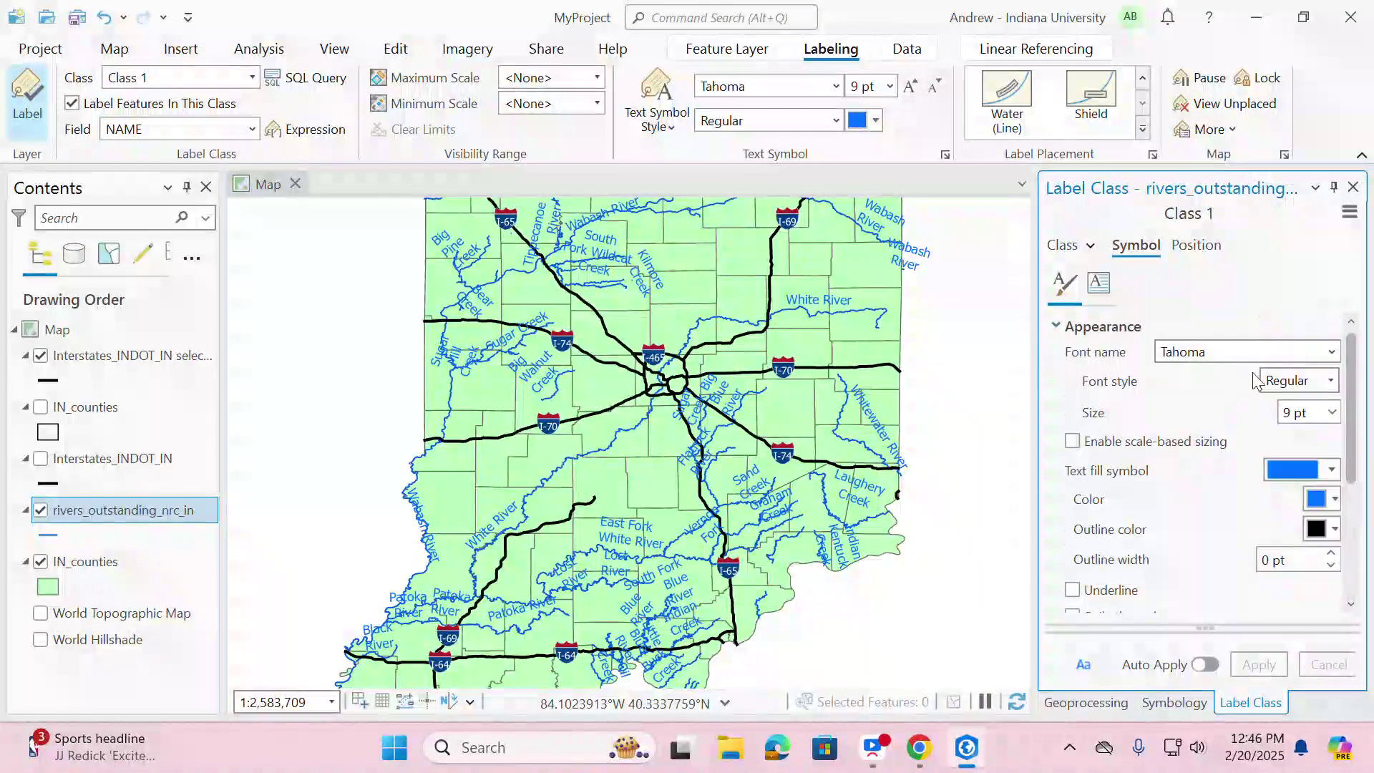
- Set the river labels' font to Arial with the Italic style and apply the change
click(1331, 381)
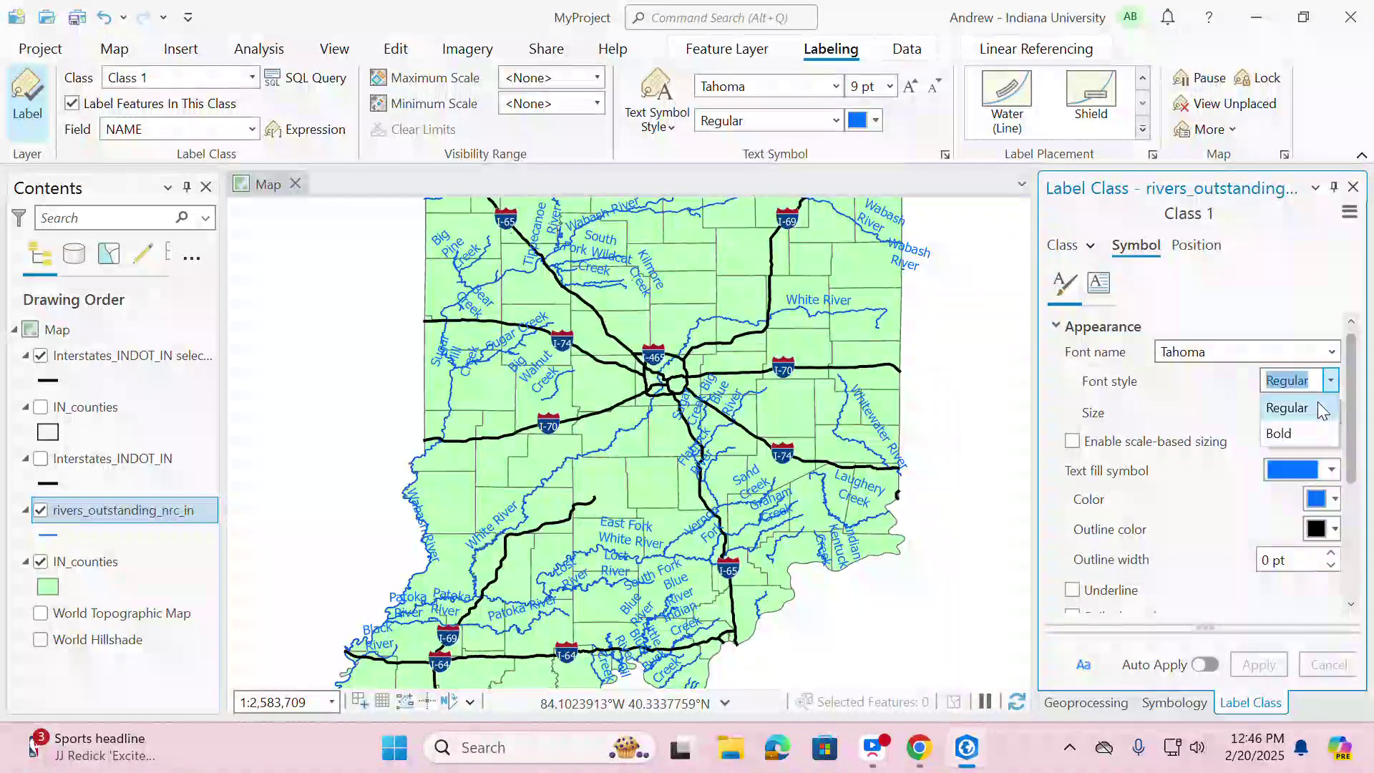
click(1319, 406)
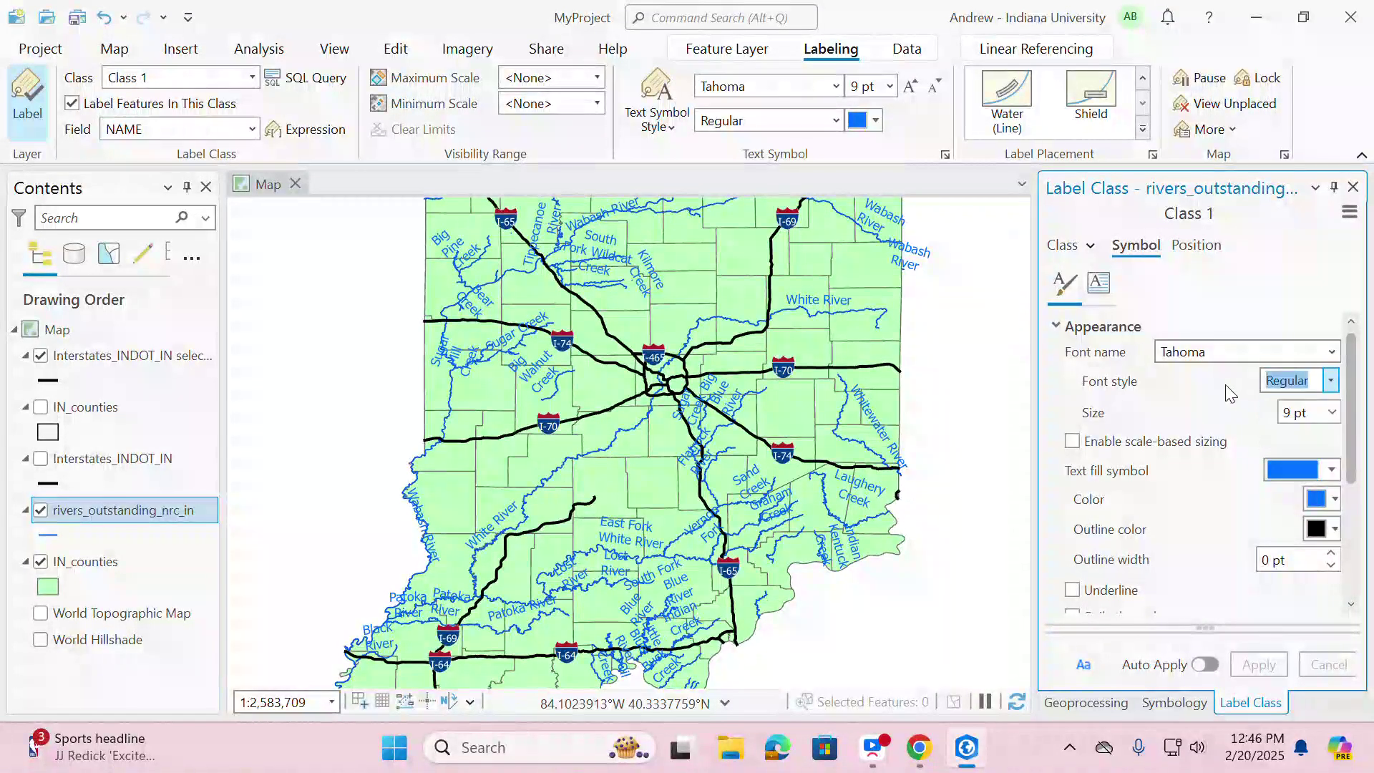
click(1330, 381)
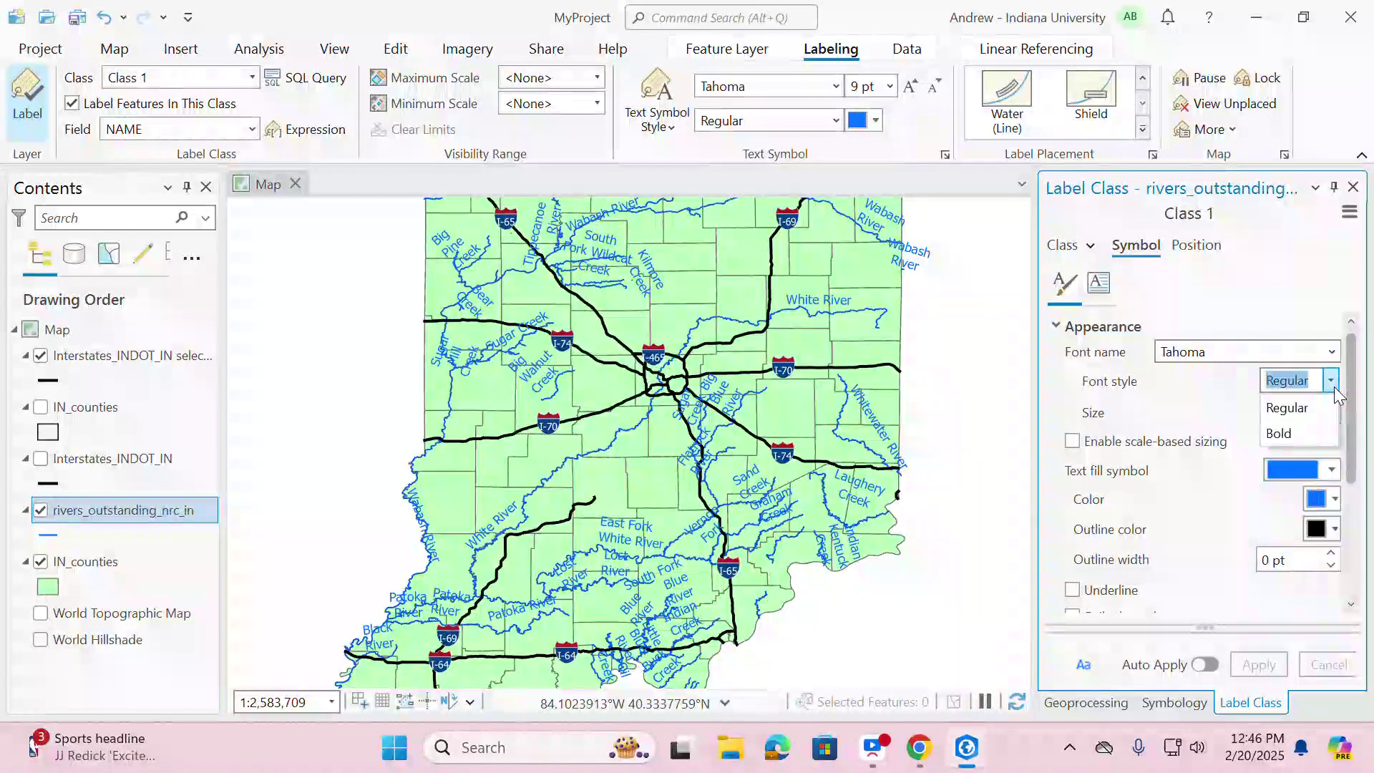
click(1333, 352)
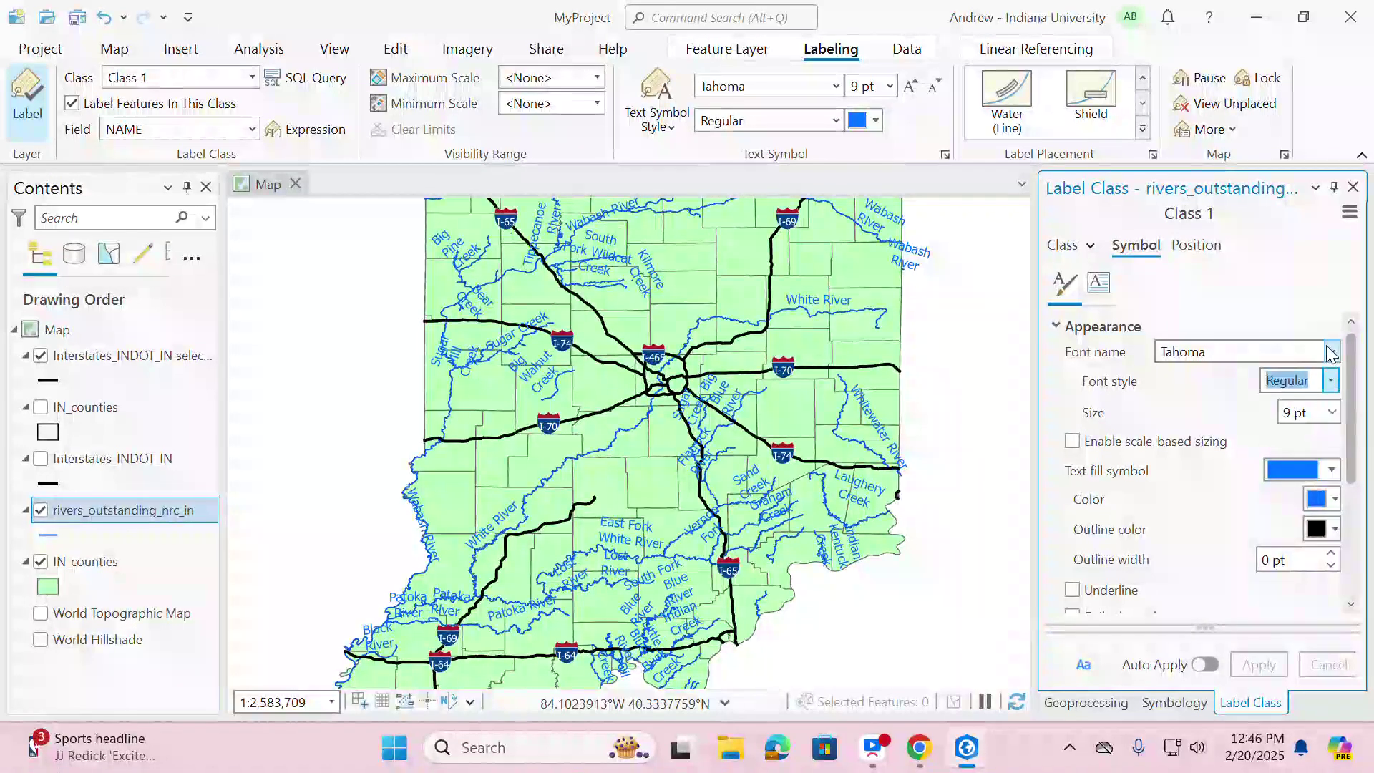
click(1333, 353)
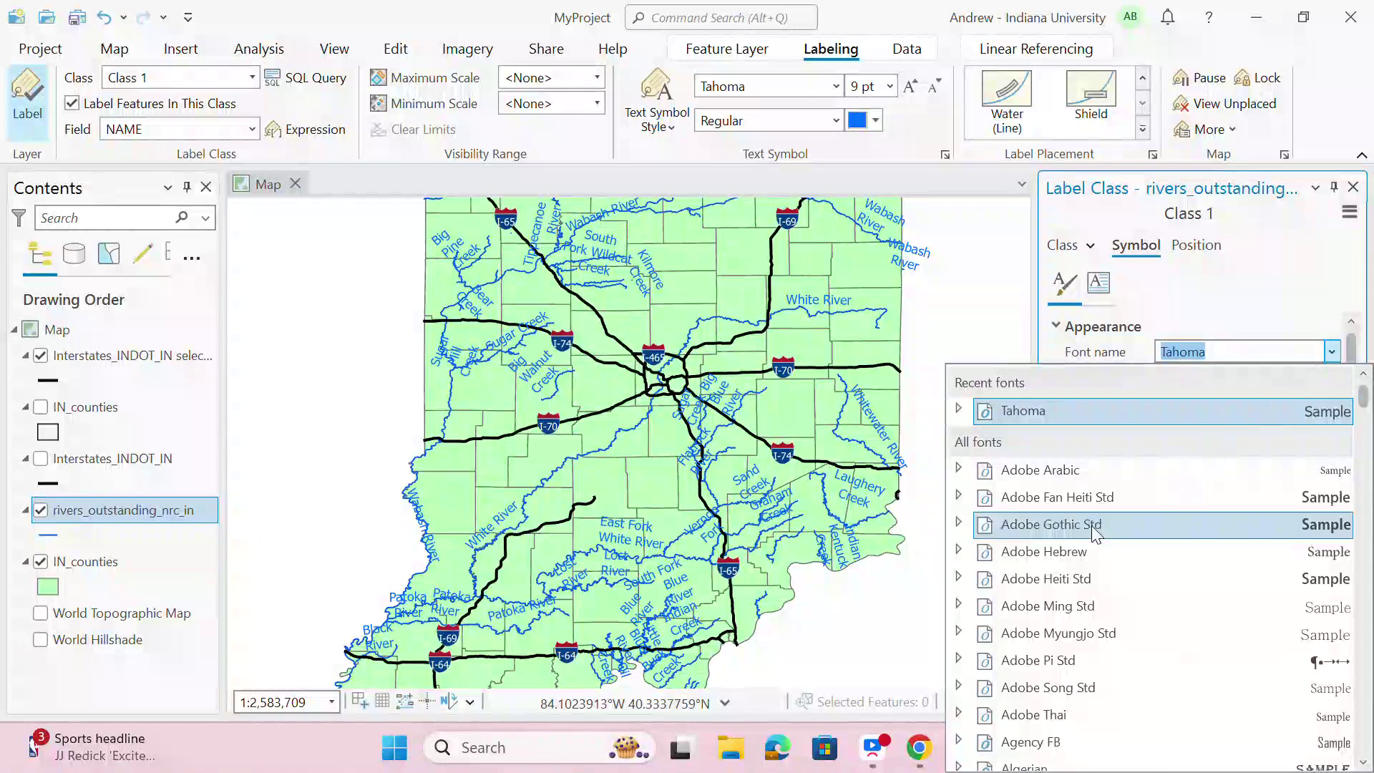
scroll(1068, 543, down, 8)
scroll(1068, 544, down, 15)
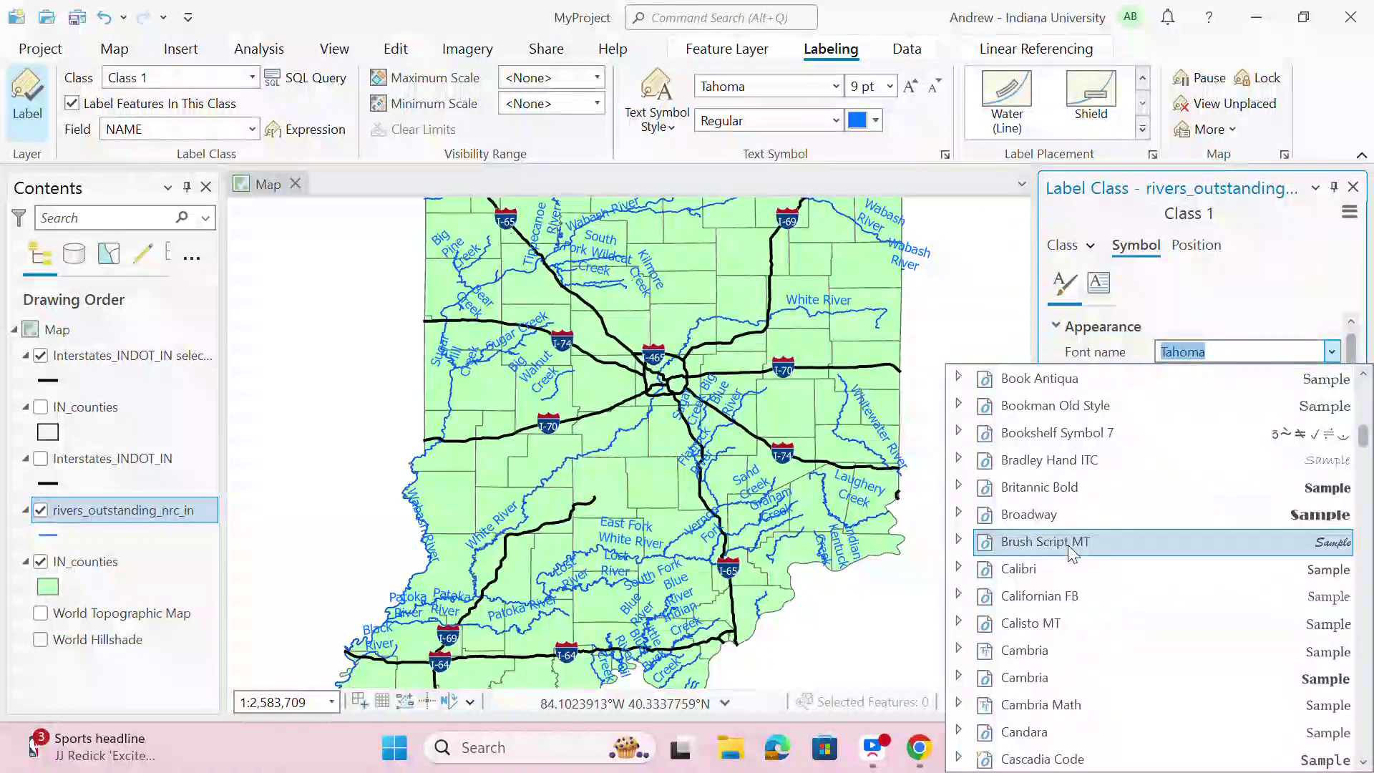
scroll(1068, 544, down, 15)
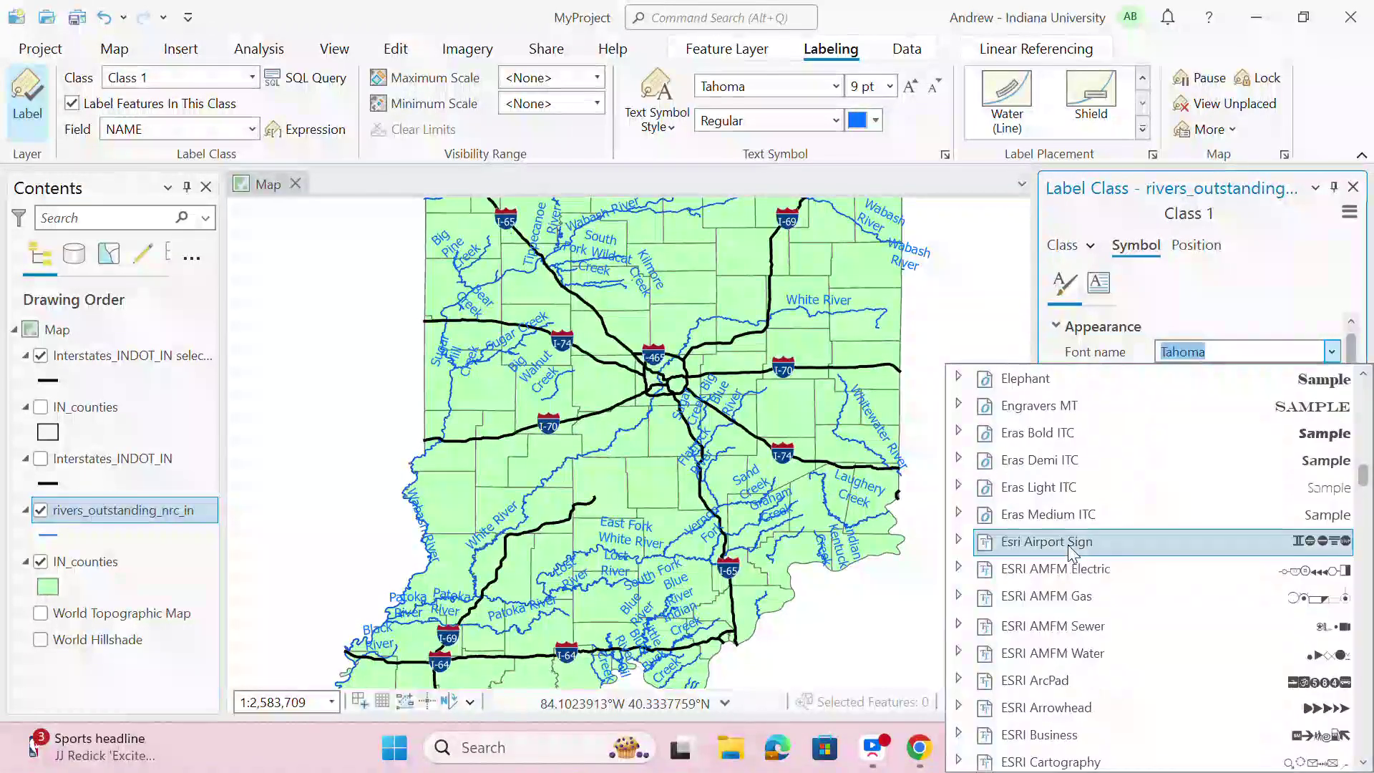
scroll(1075, 558, down, 20)
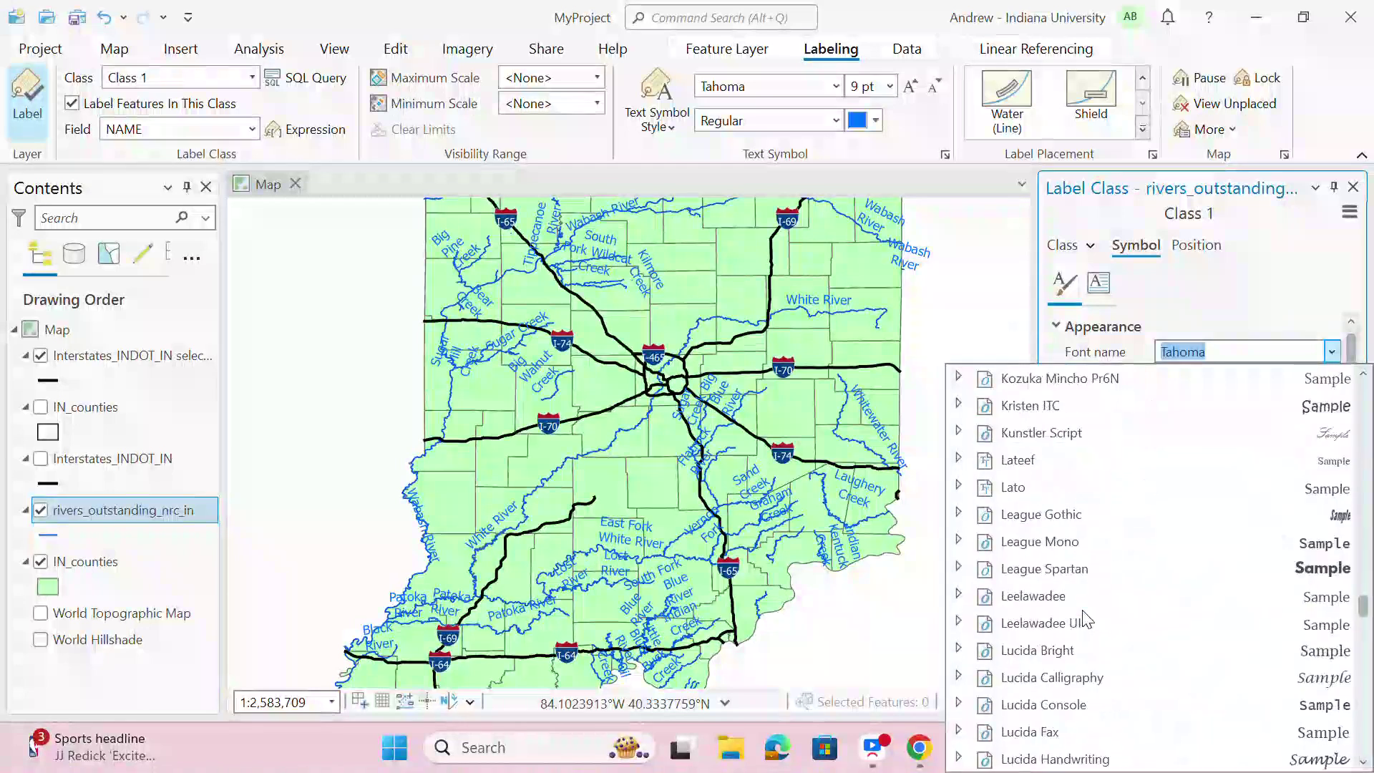
scroll(1077, 594, up, 20)
scroll(1078, 605, up, 20)
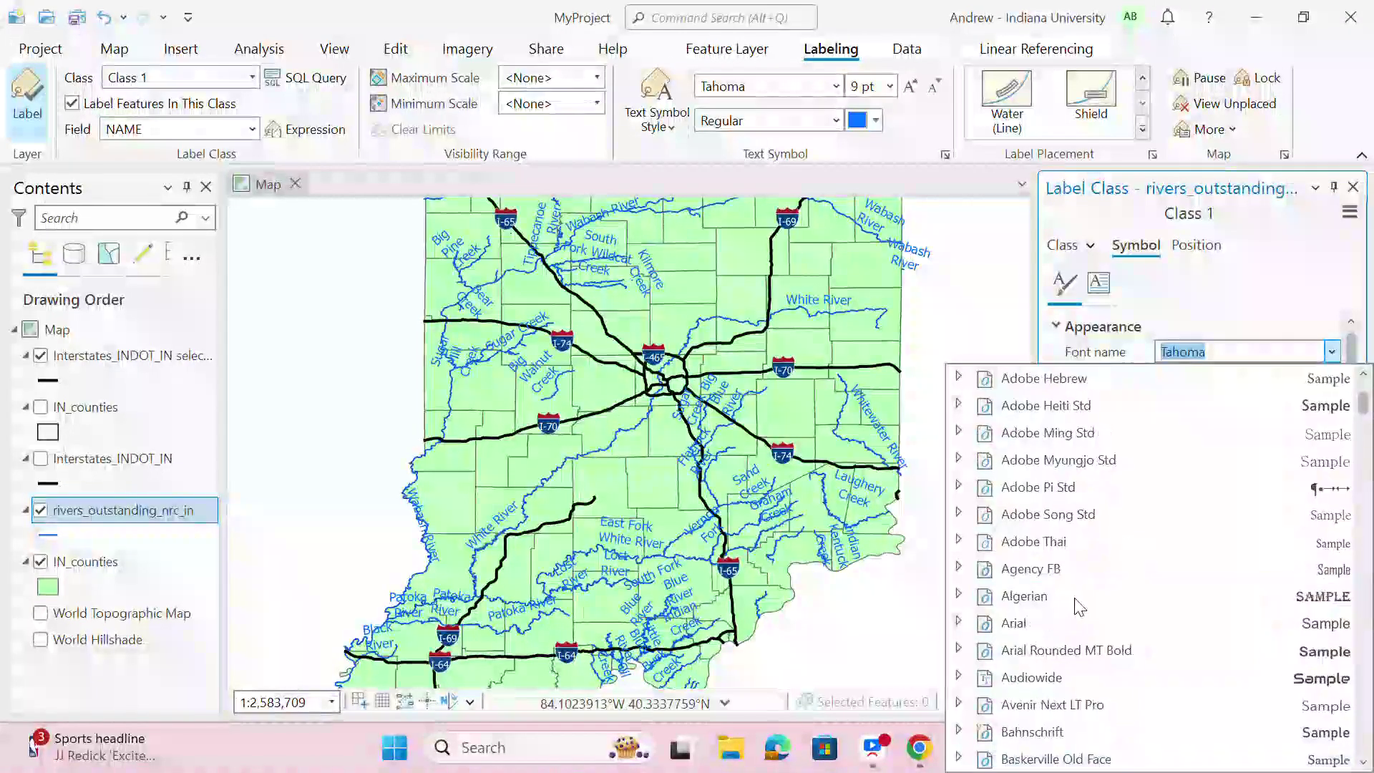
scroll(1079, 605, down, 5)
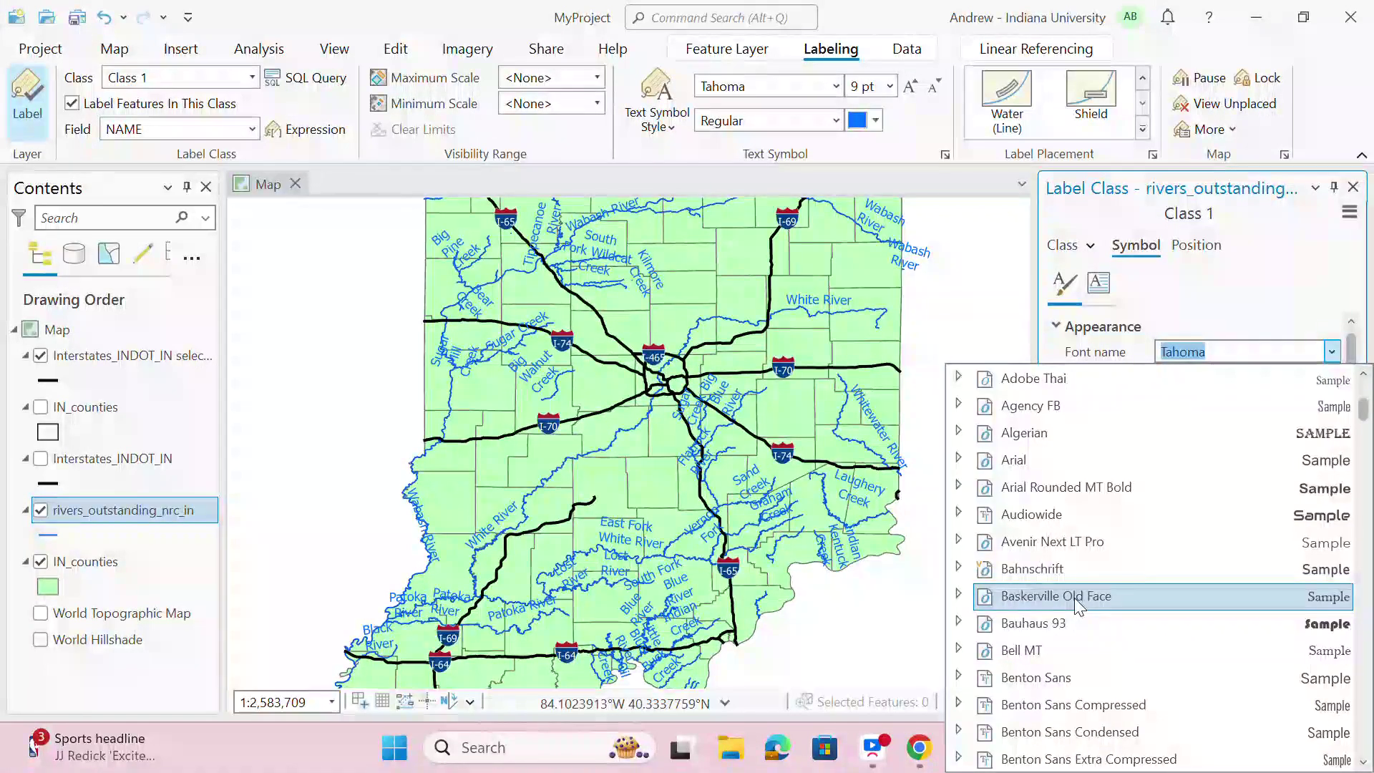
click(958, 459)
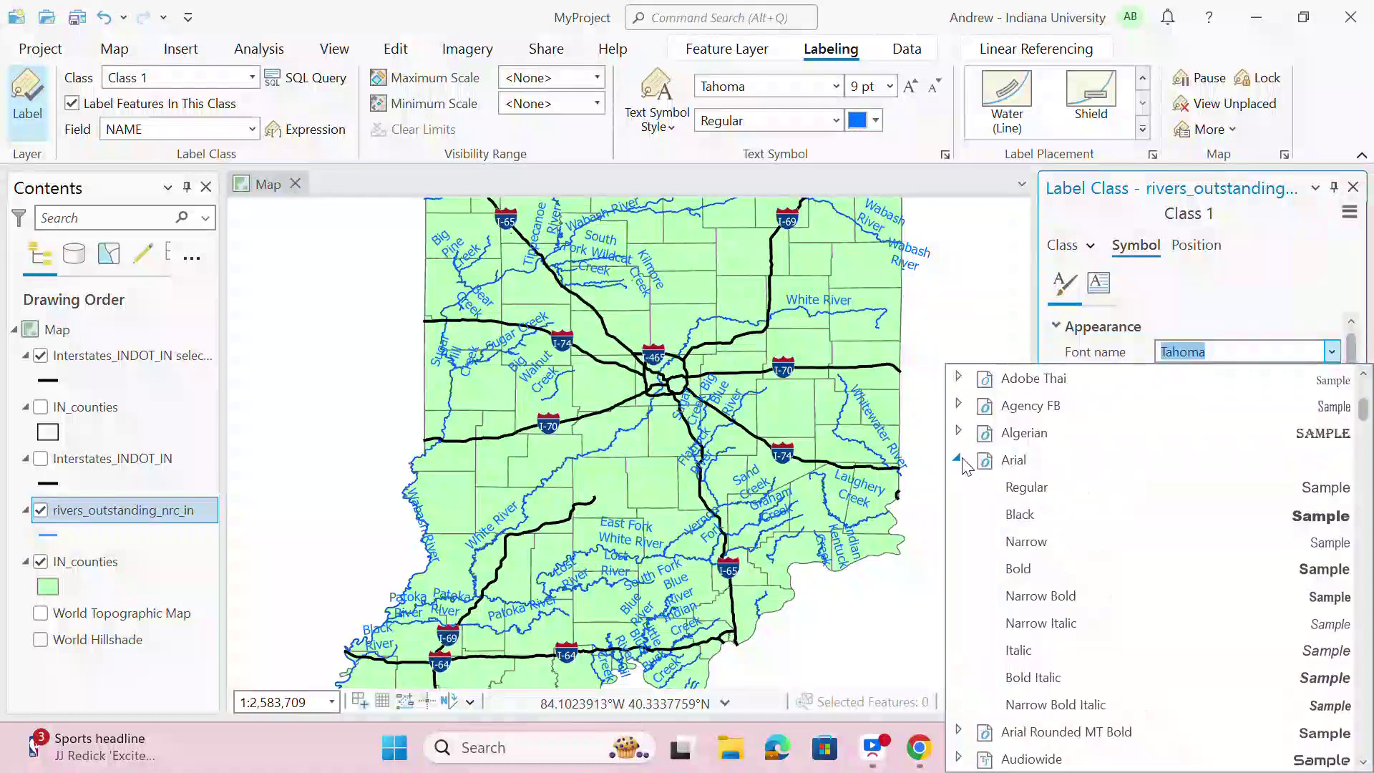
click(1044, 649)
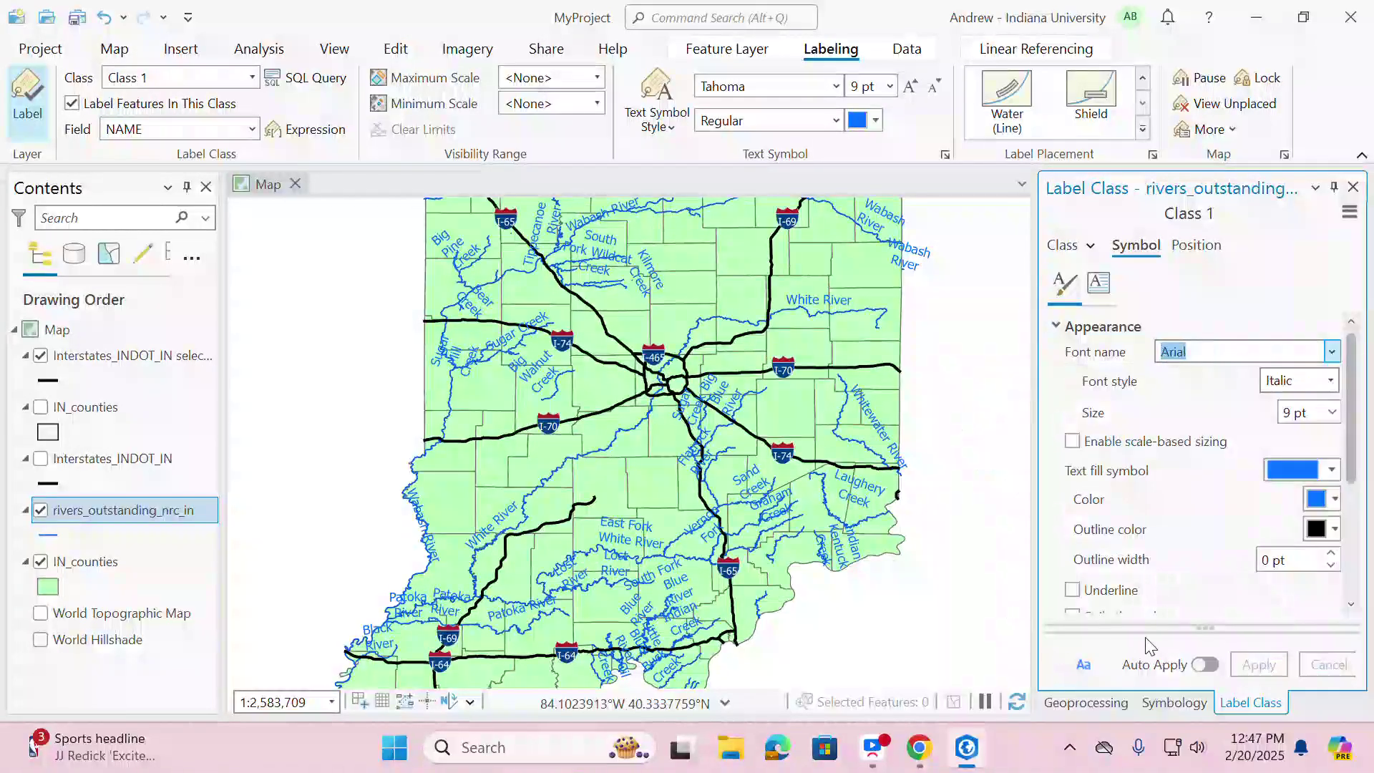
click(1259, 664)
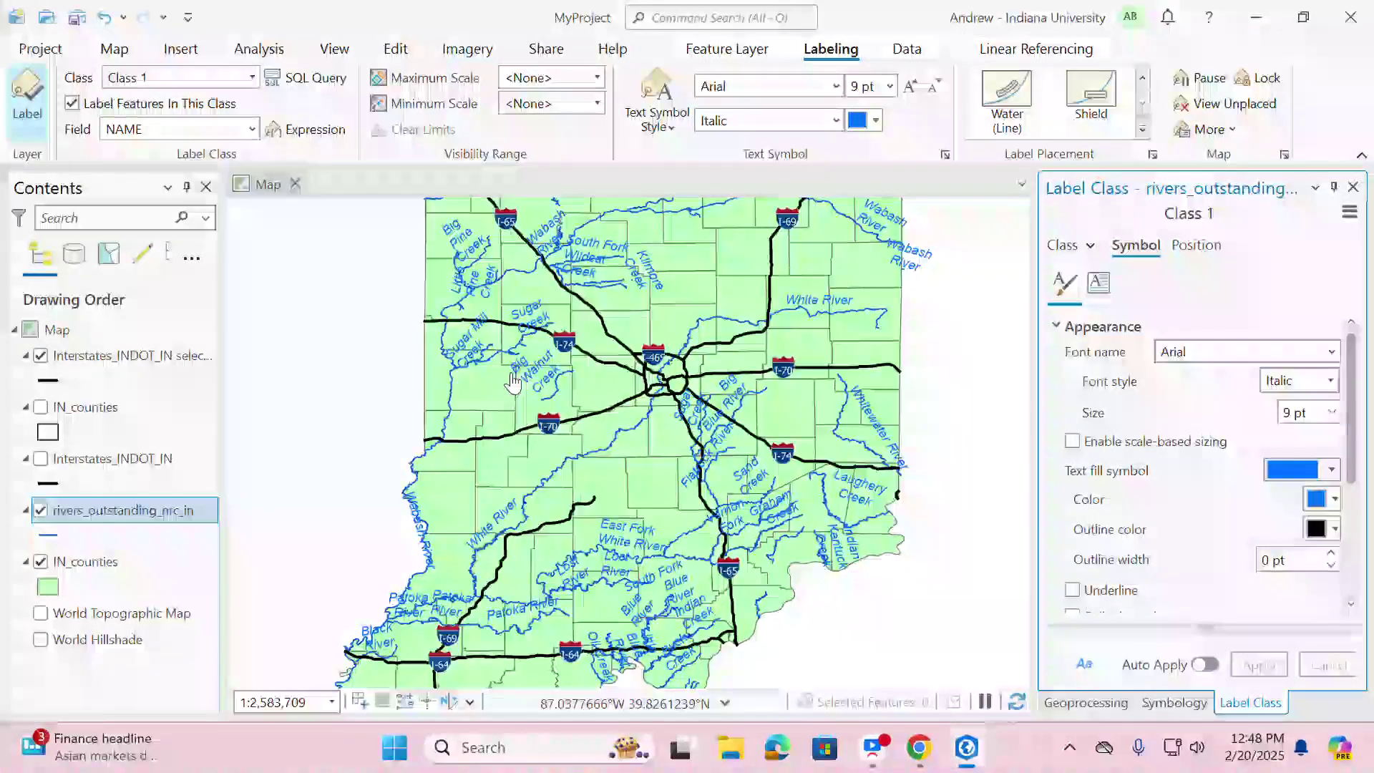
- Set the river labels' duplicate handling to Remove all in the conflict resolution options
click(1200, 245)
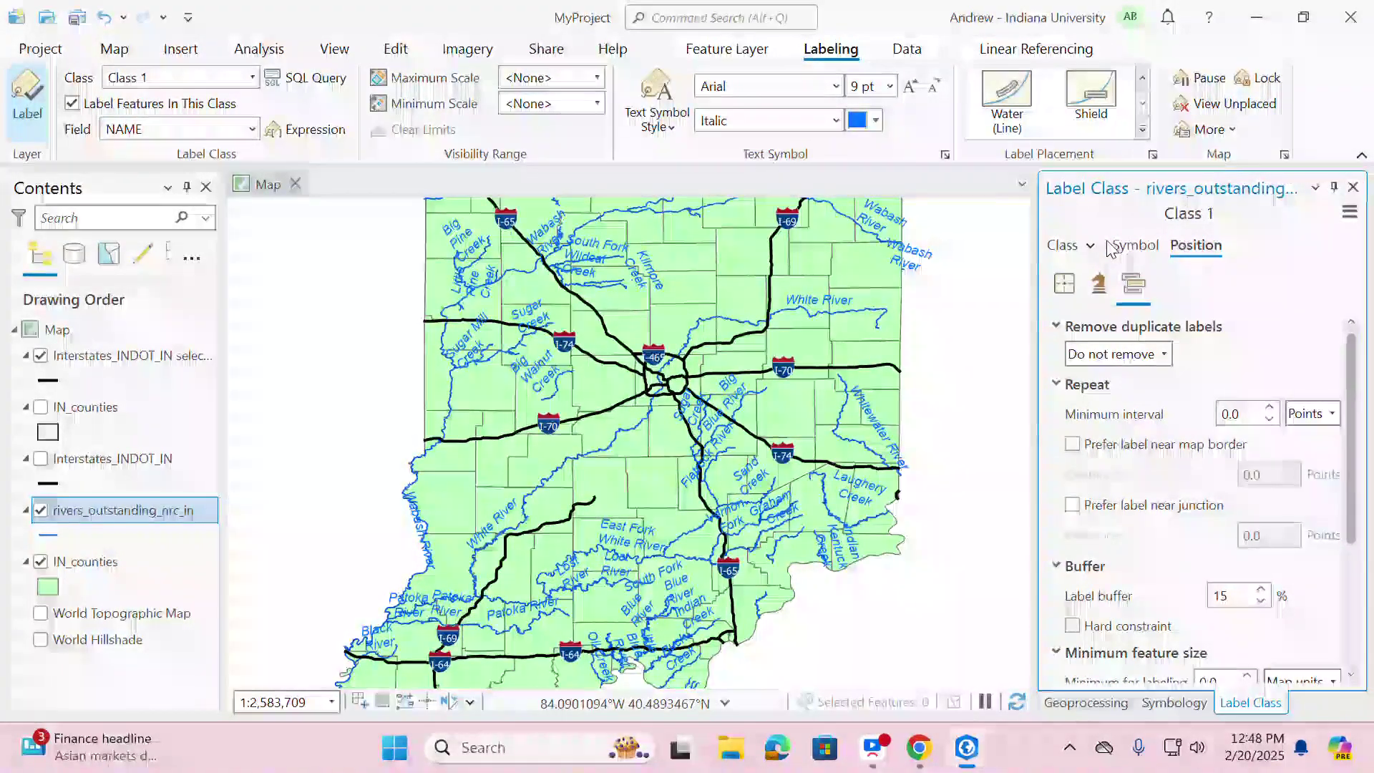
click(1164, 354)
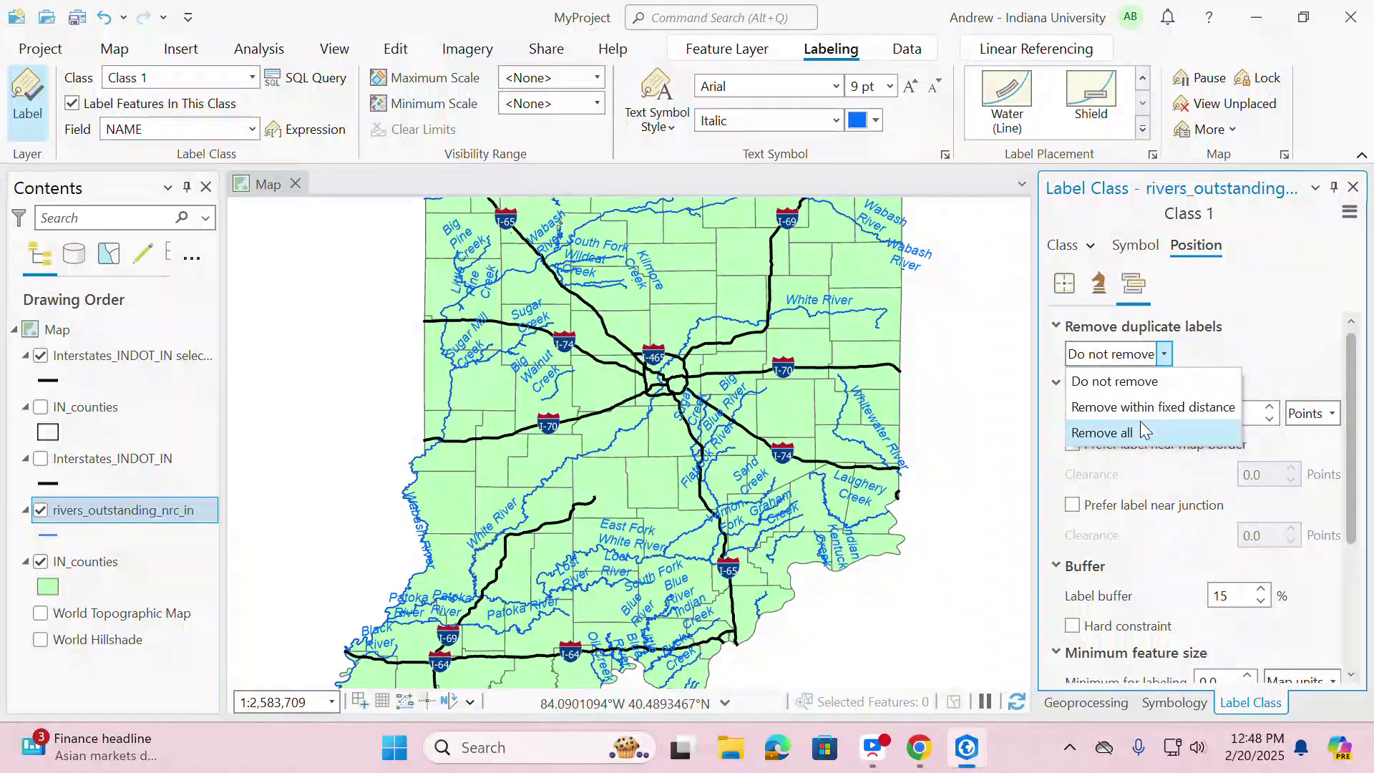
click(1143, 432)
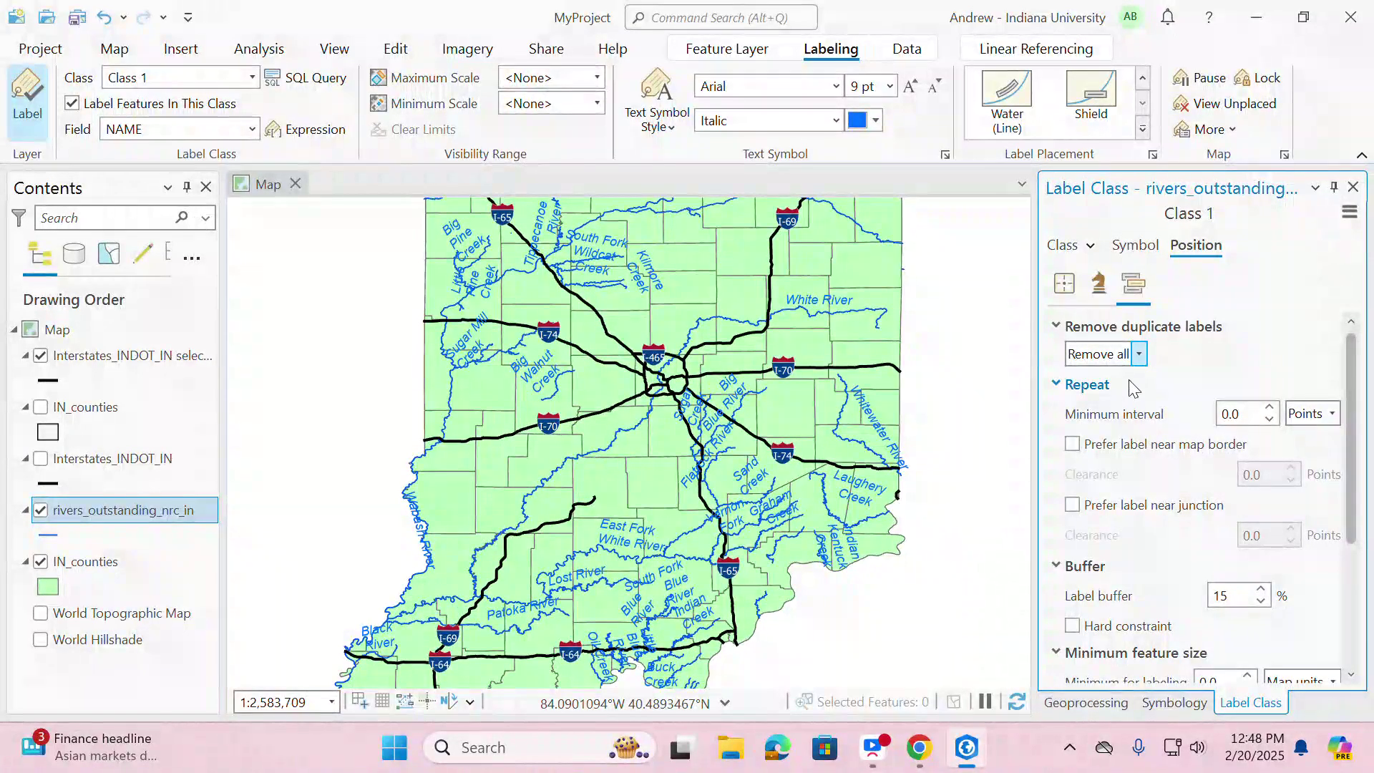
click(1058, 326)
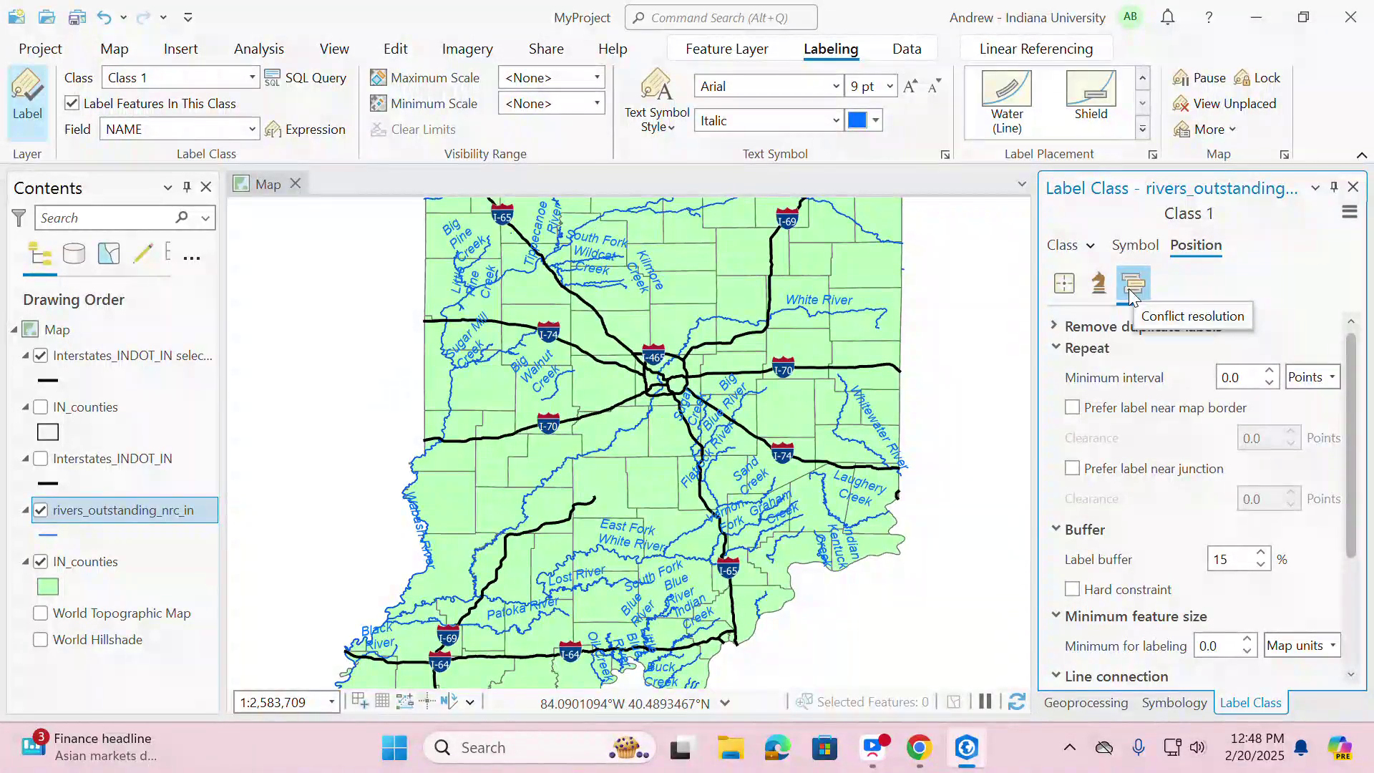
click(1074, 326)
click(1138, 354)
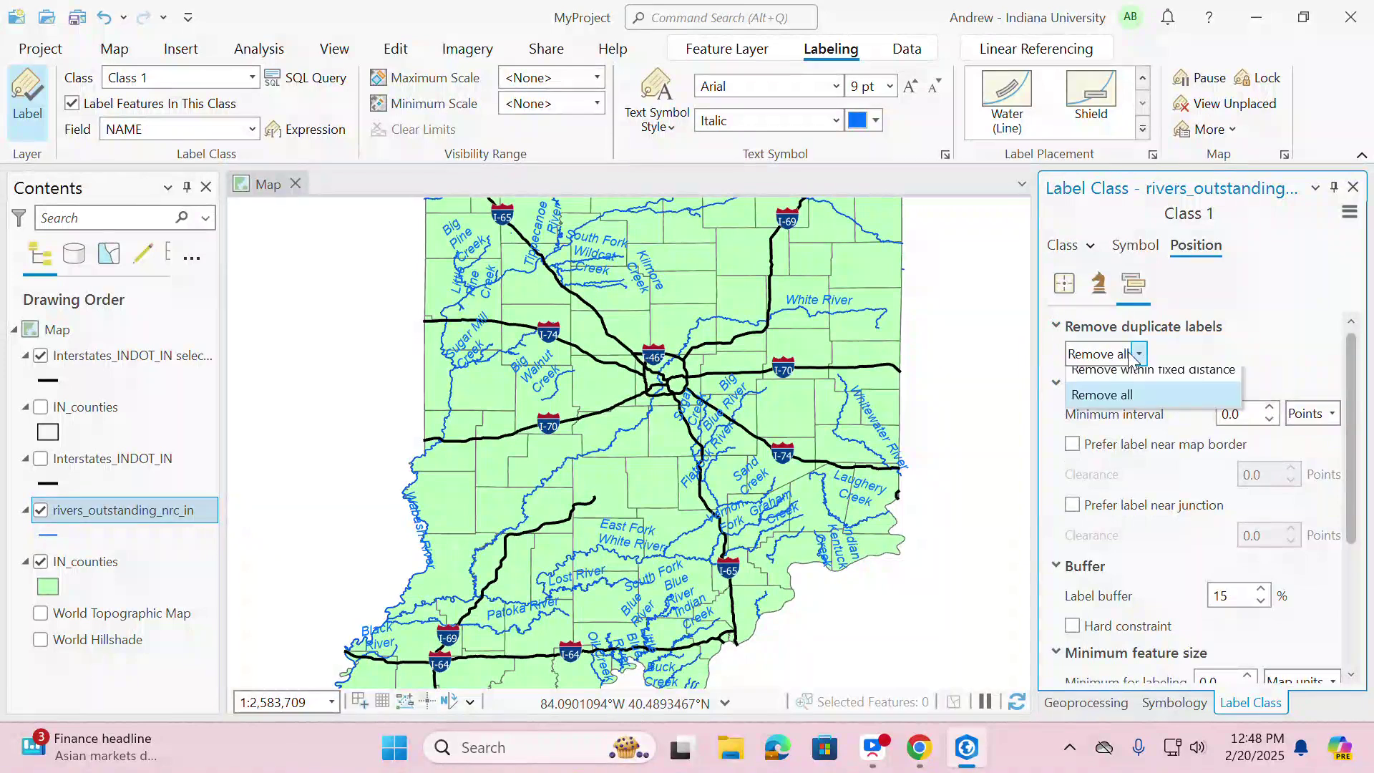
click(1062, 329)
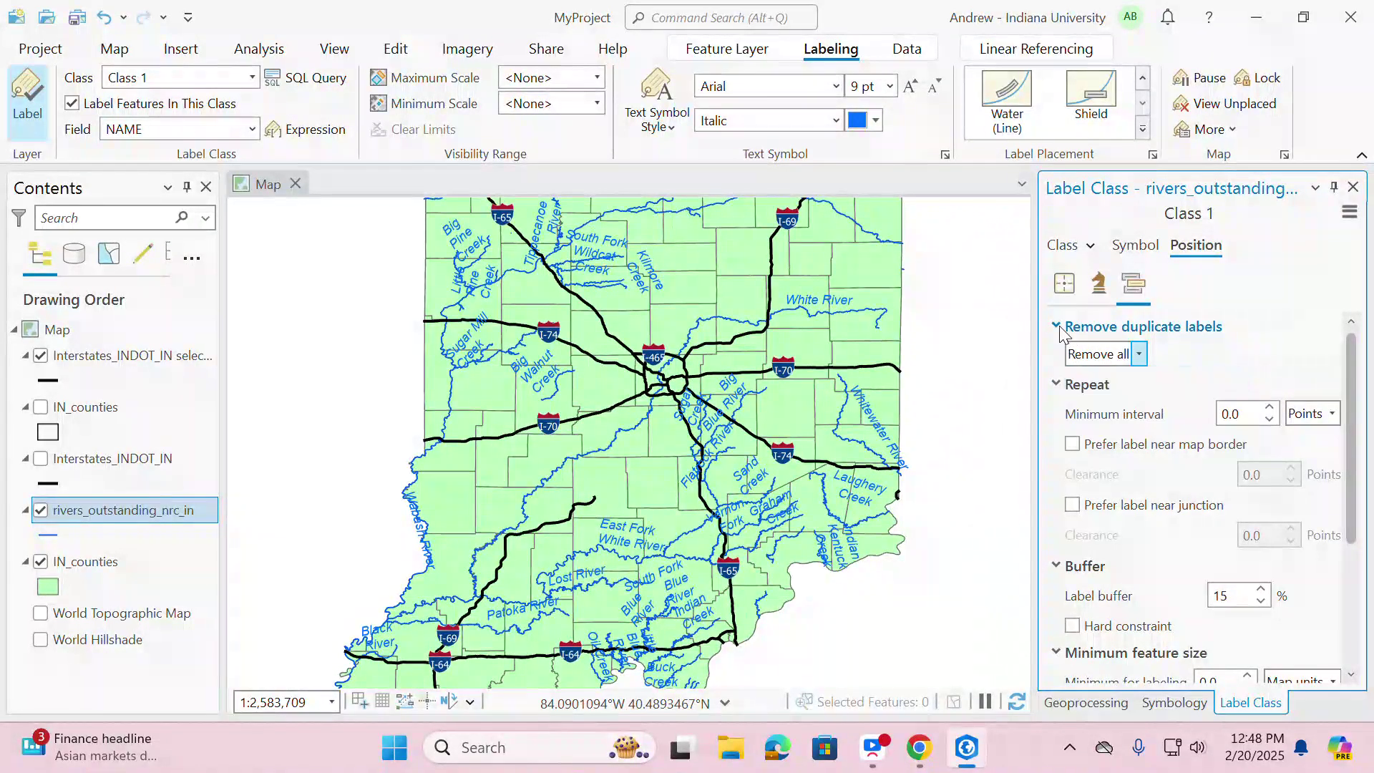
click(1056, 328)
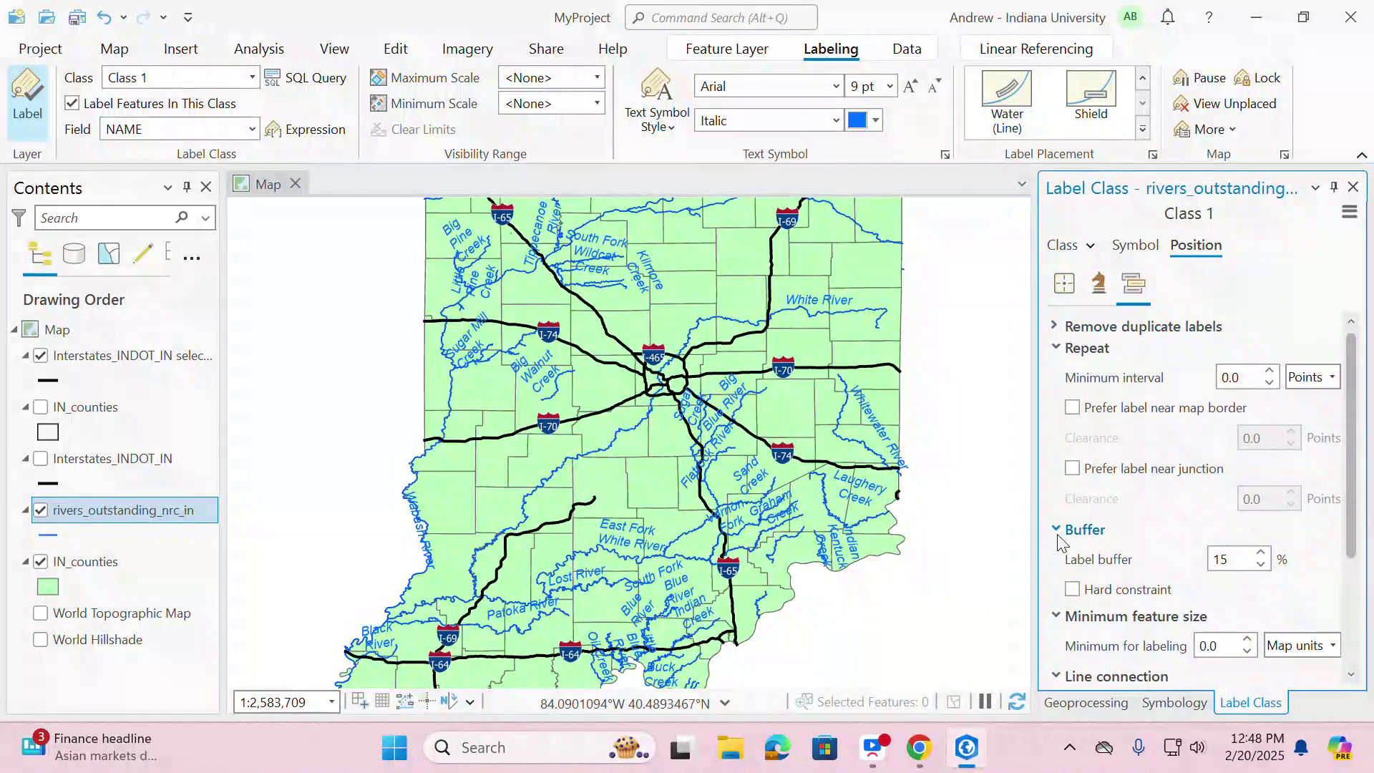
- Set the river labels' label buffer to 17 percent
click(1058, 350)
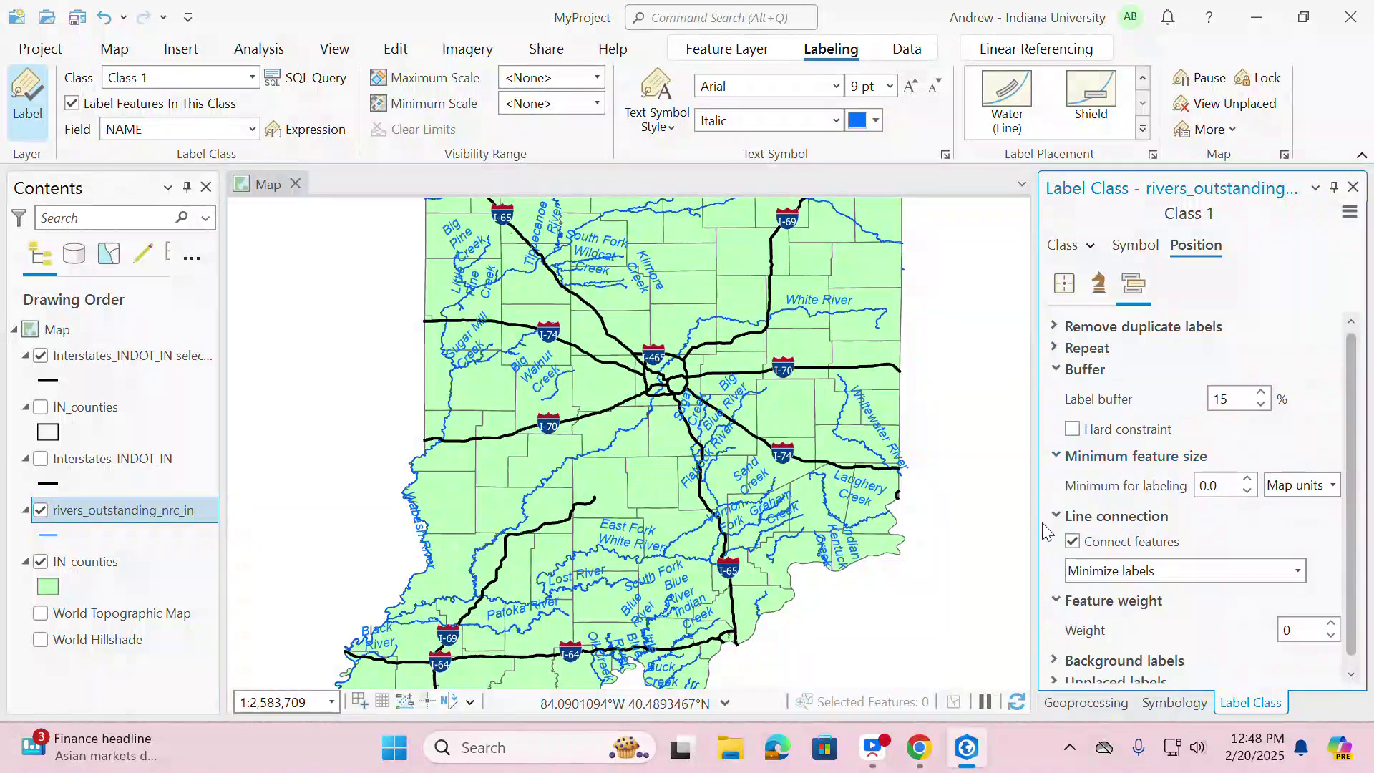
click(1261, 394)
click(1261, 395)
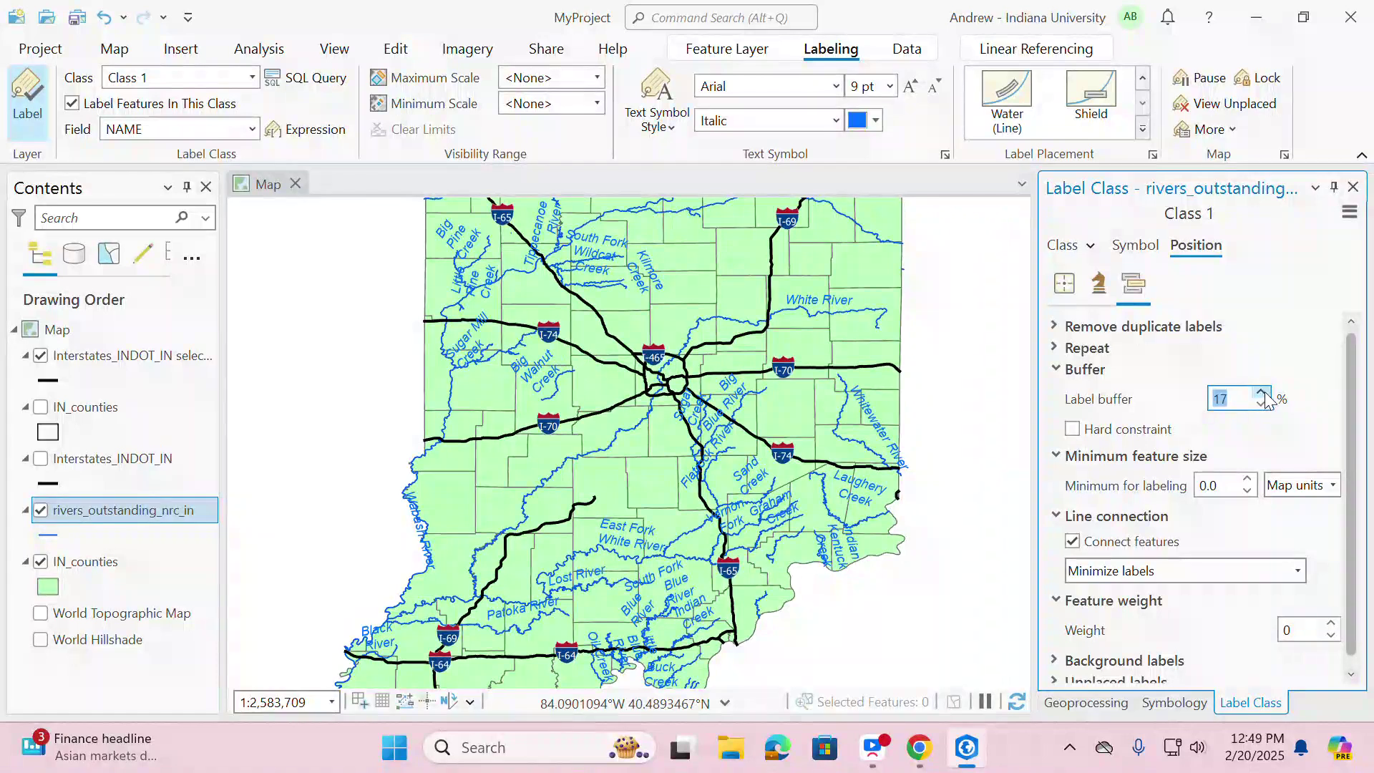
click(1055, 369)
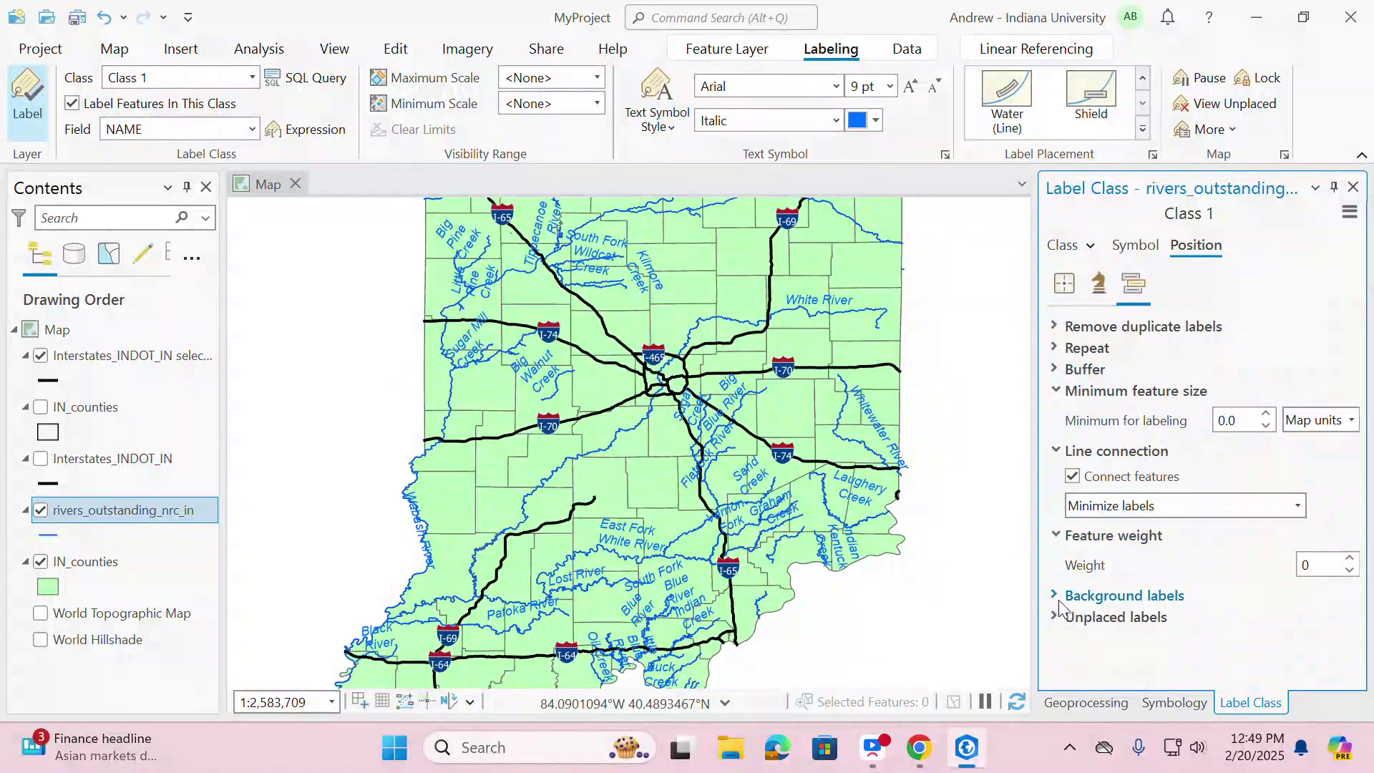
- Try the Never remove (place overlapping) option for unplaced river labels and turn it off again
click(1056, 617)
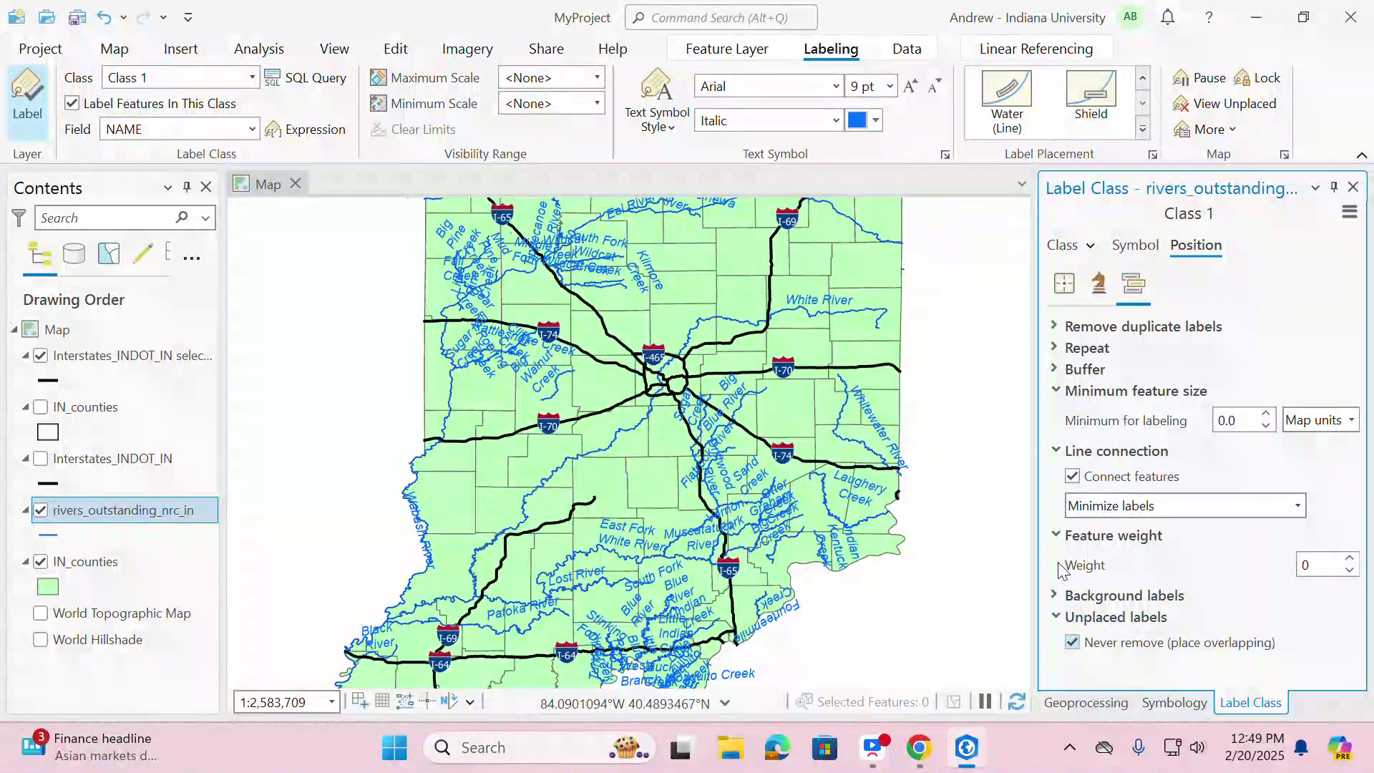
click(1070, 645)
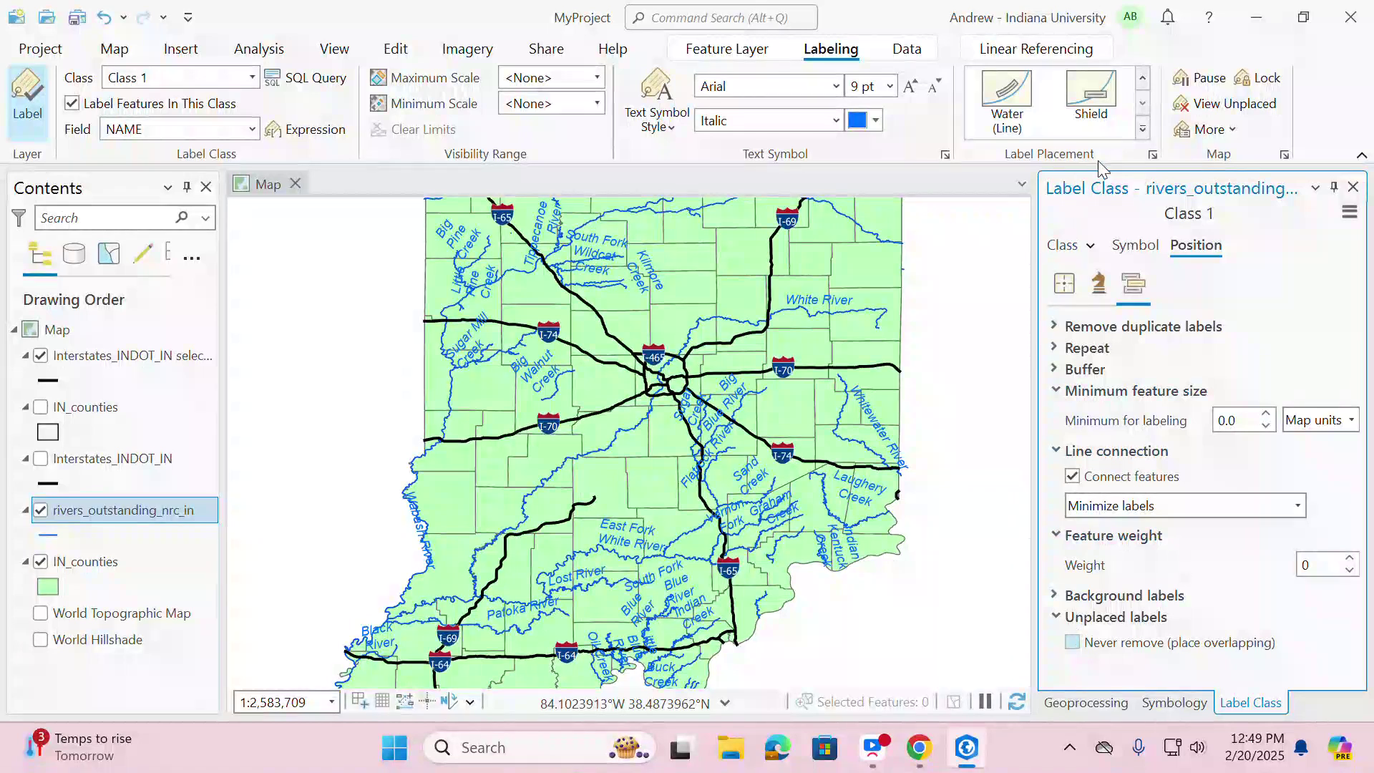
click(1143, 77)
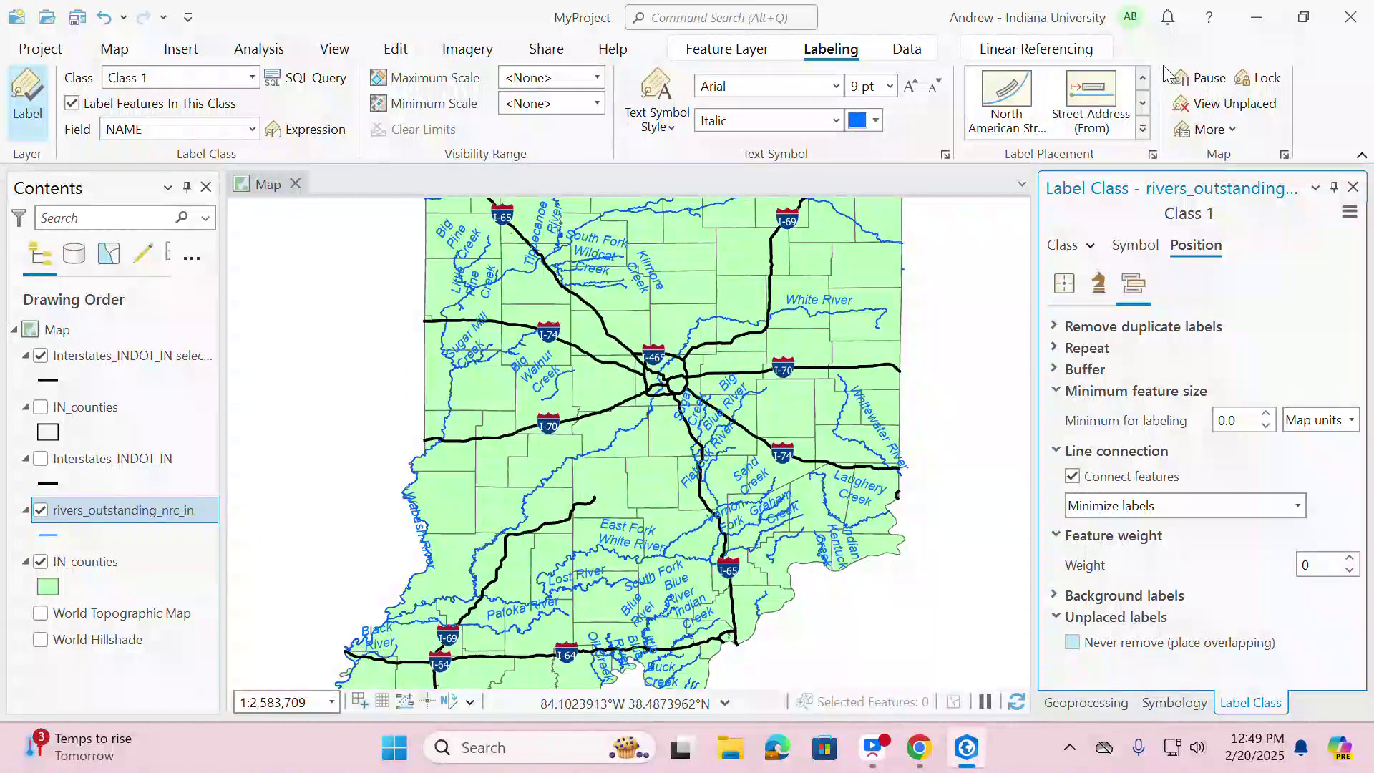
click(1141, 78)
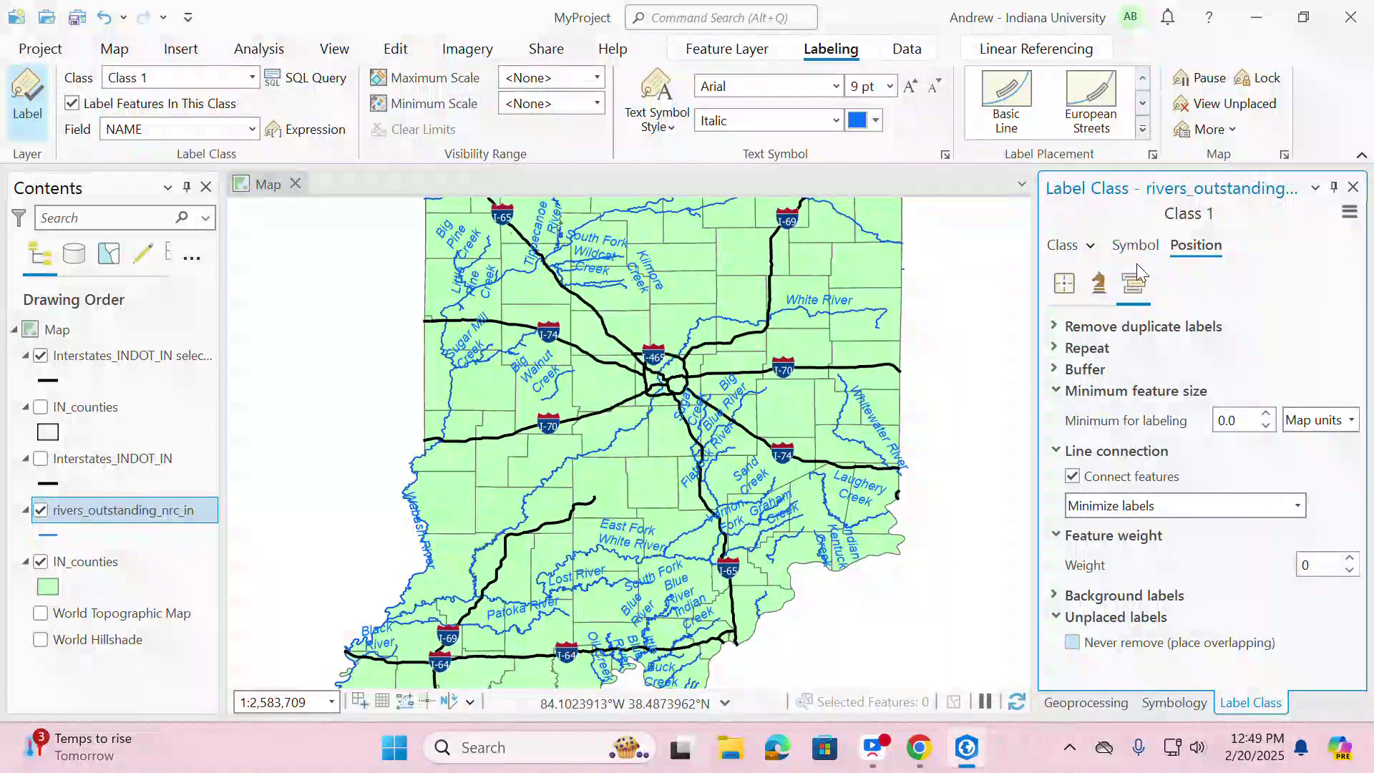
click(1057, 450)
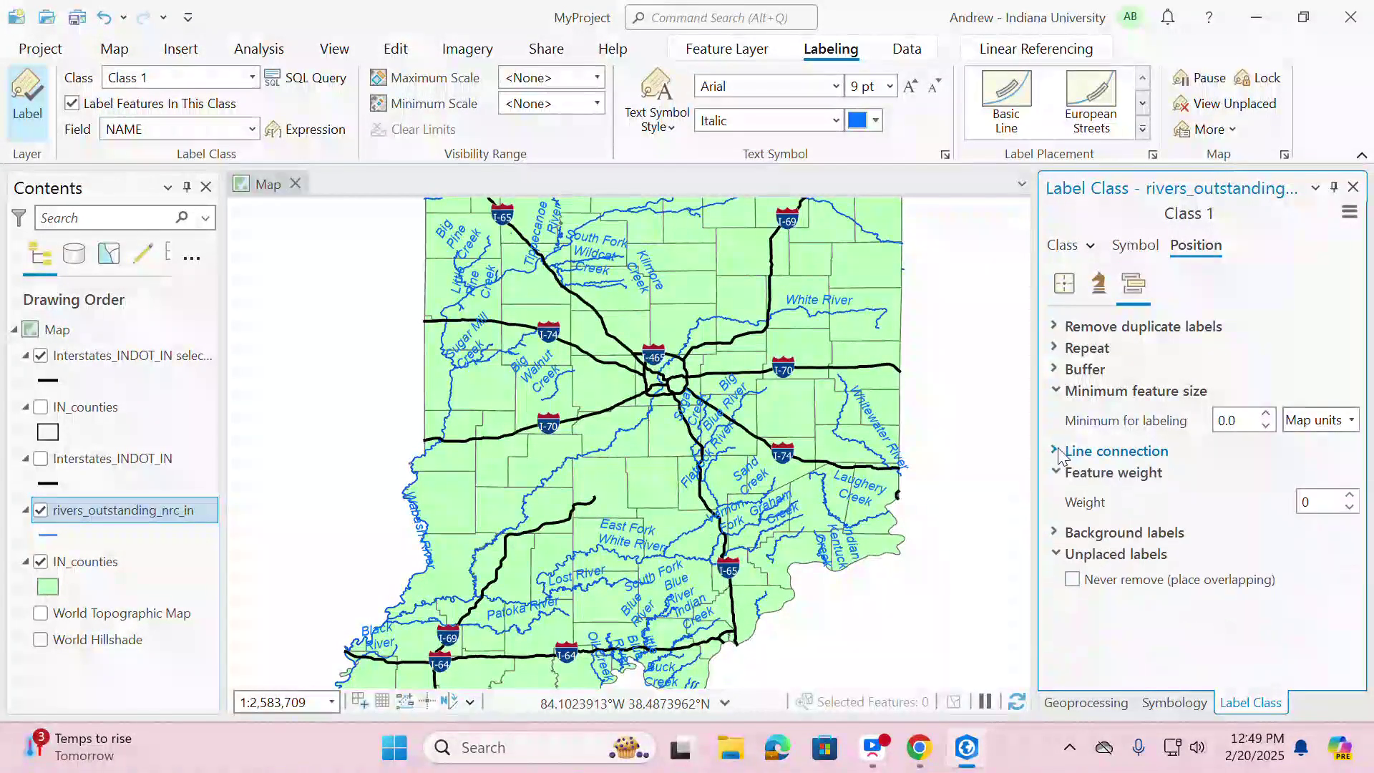
click(1056, 554)
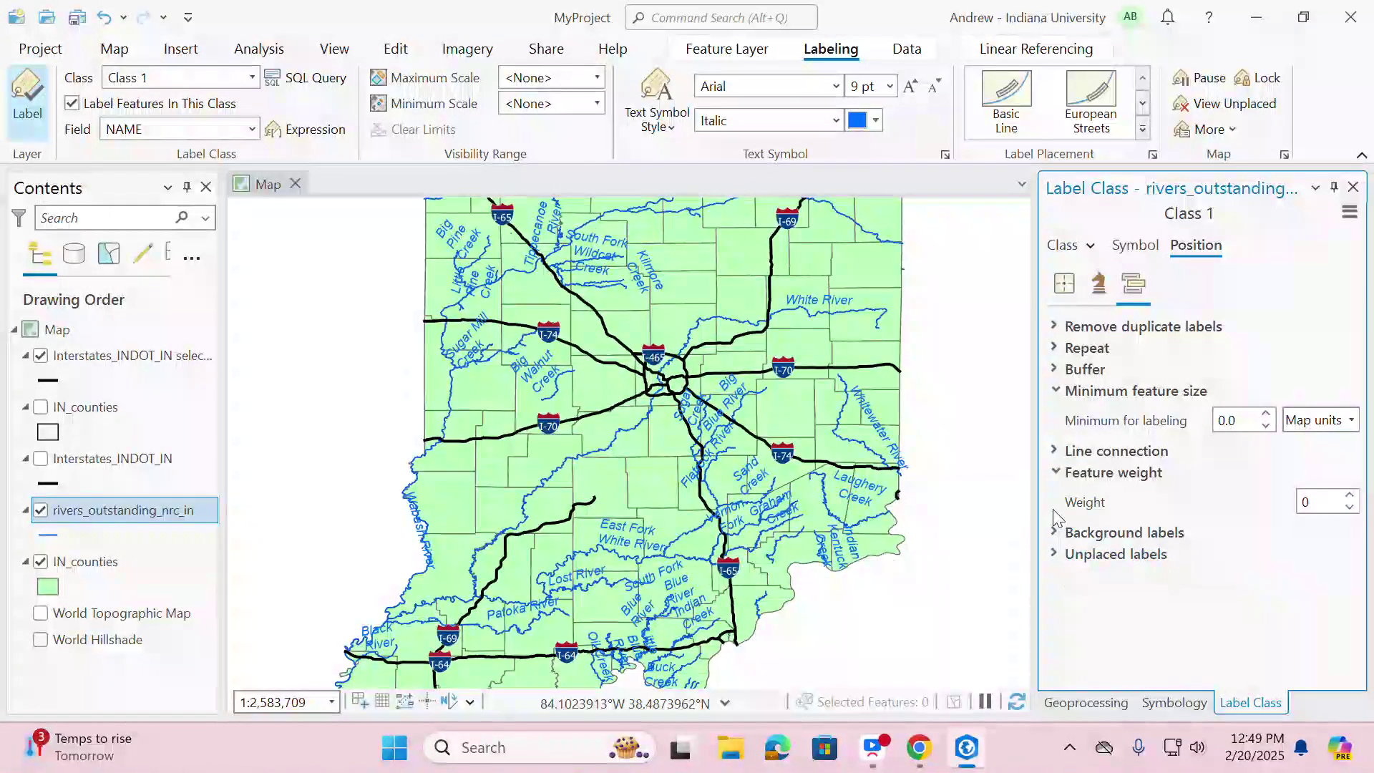
click(1055, 473)
- Set the river labels' placement to River placement with the Offset curved position
click(1066, 285)
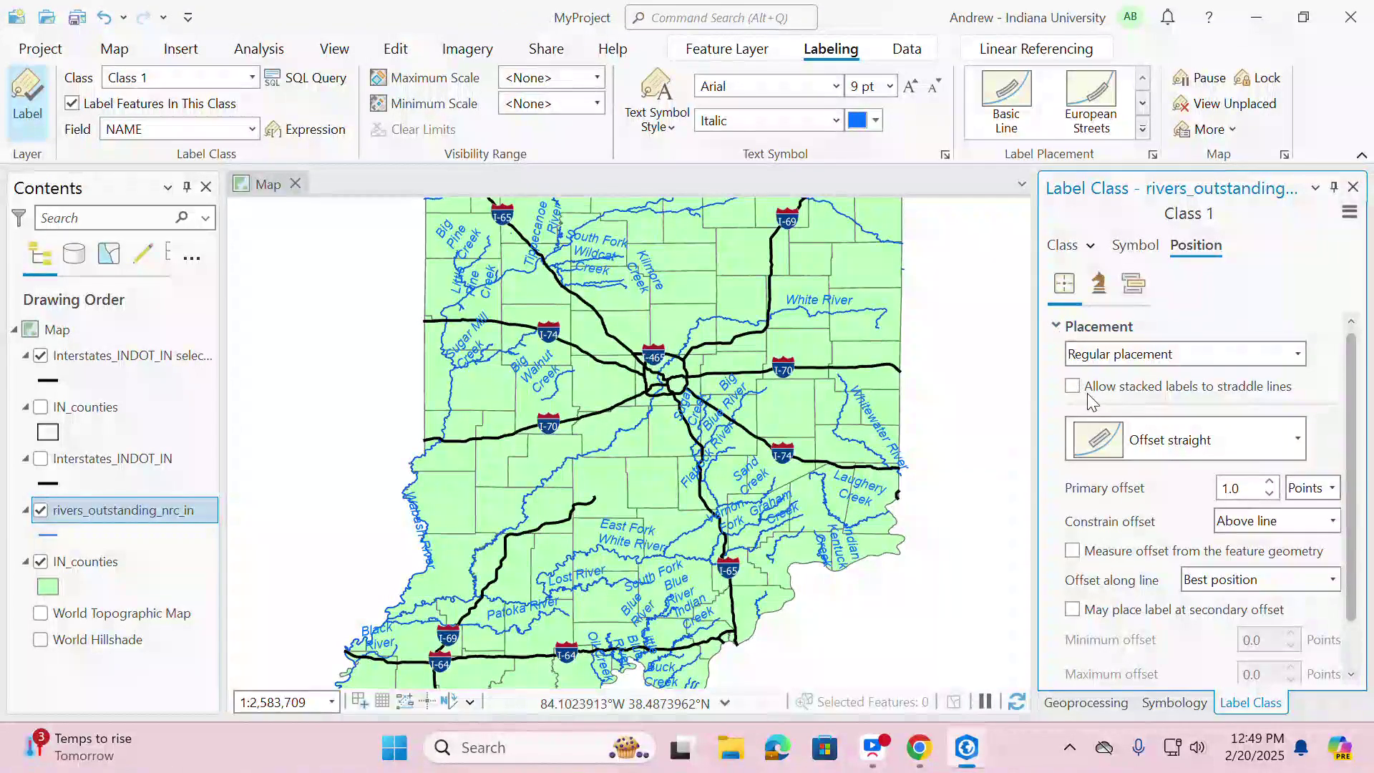
click(1297, 354)
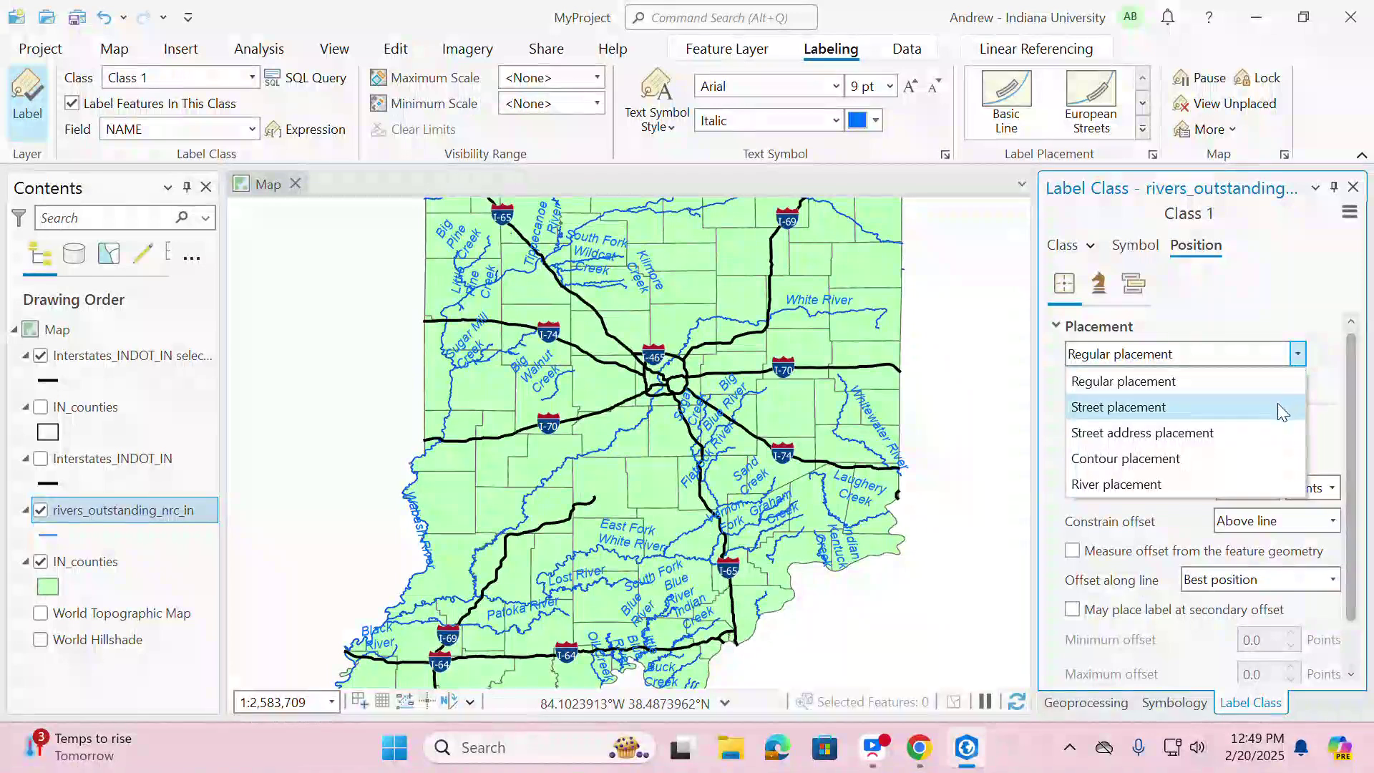
click(1254, 481)
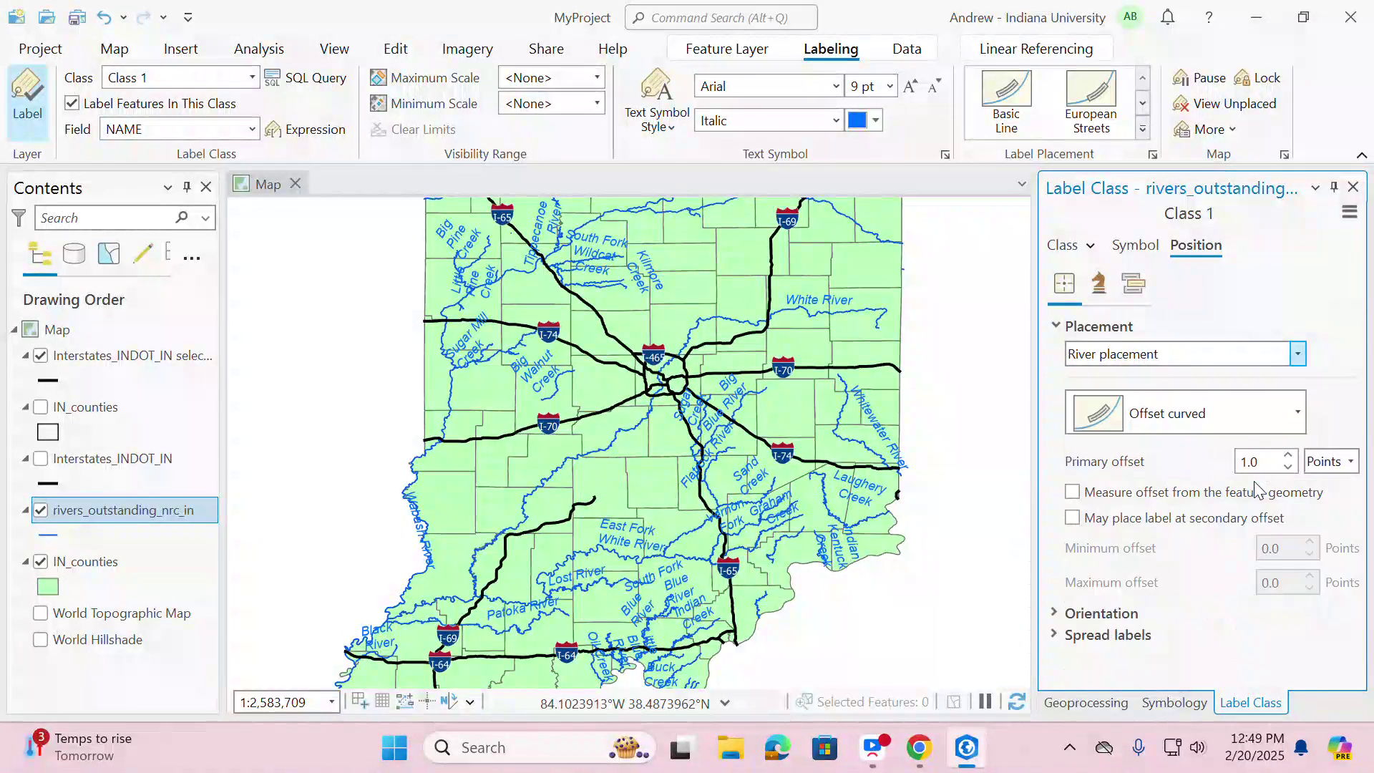
click(1297, 413)
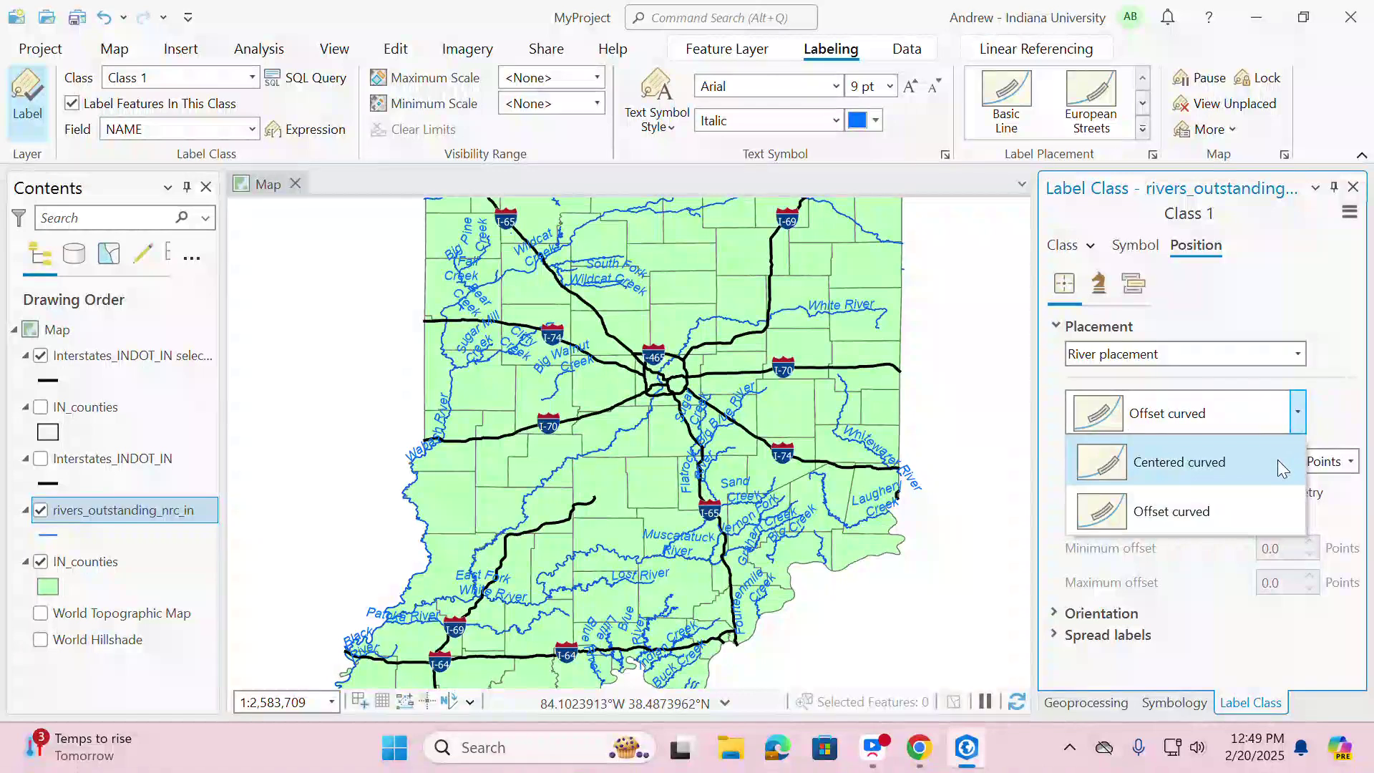
click(1240, 507)
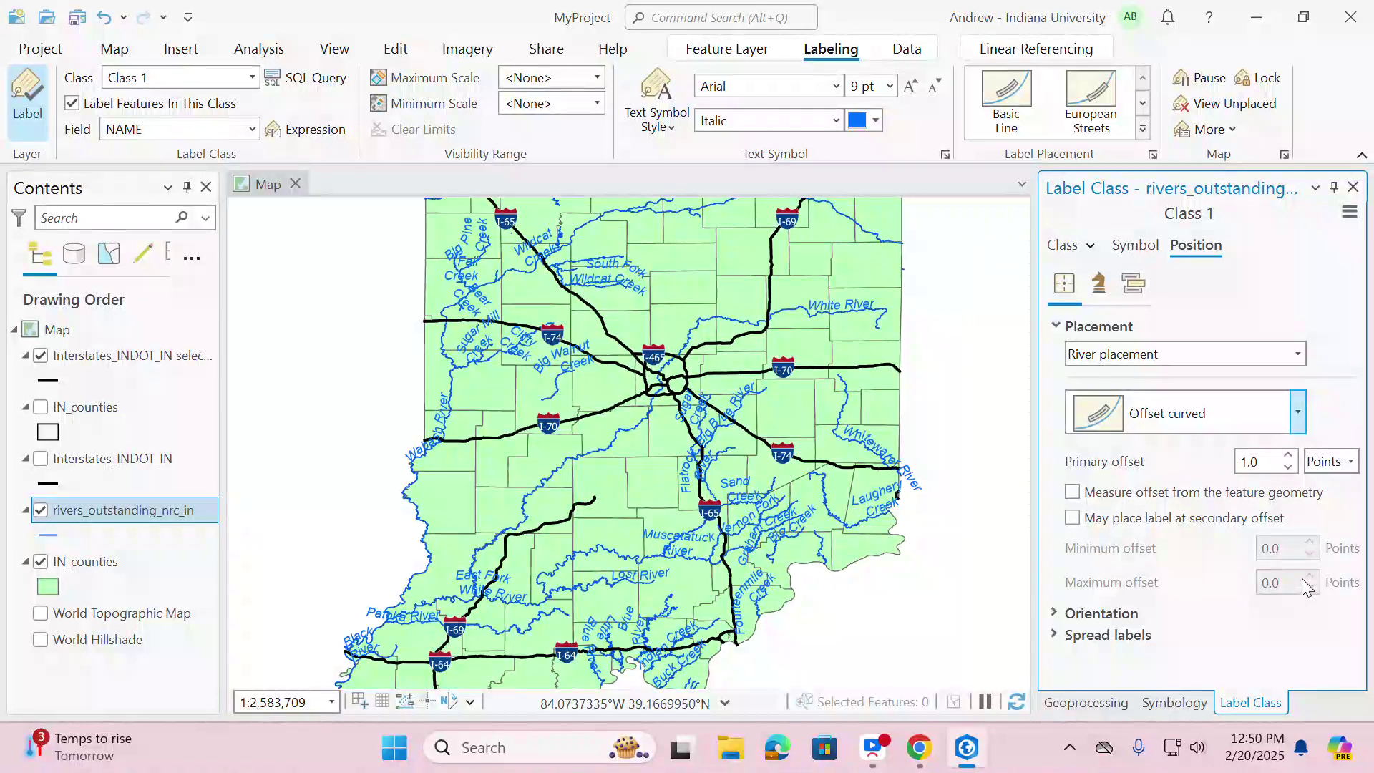
click(1057, 635)
scroll(1267, 623, down, 1)
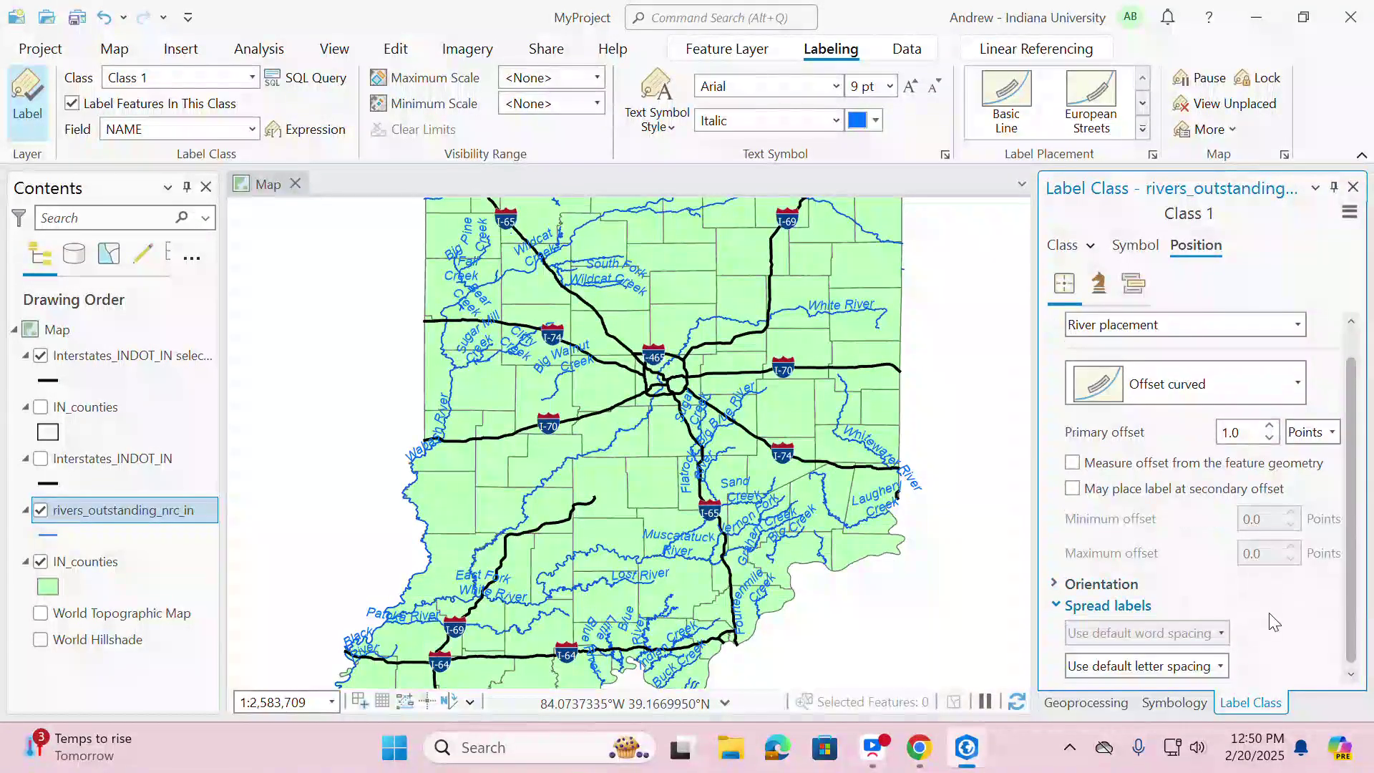
scroll(1062, 614, up, 1)
click(1056, 636)
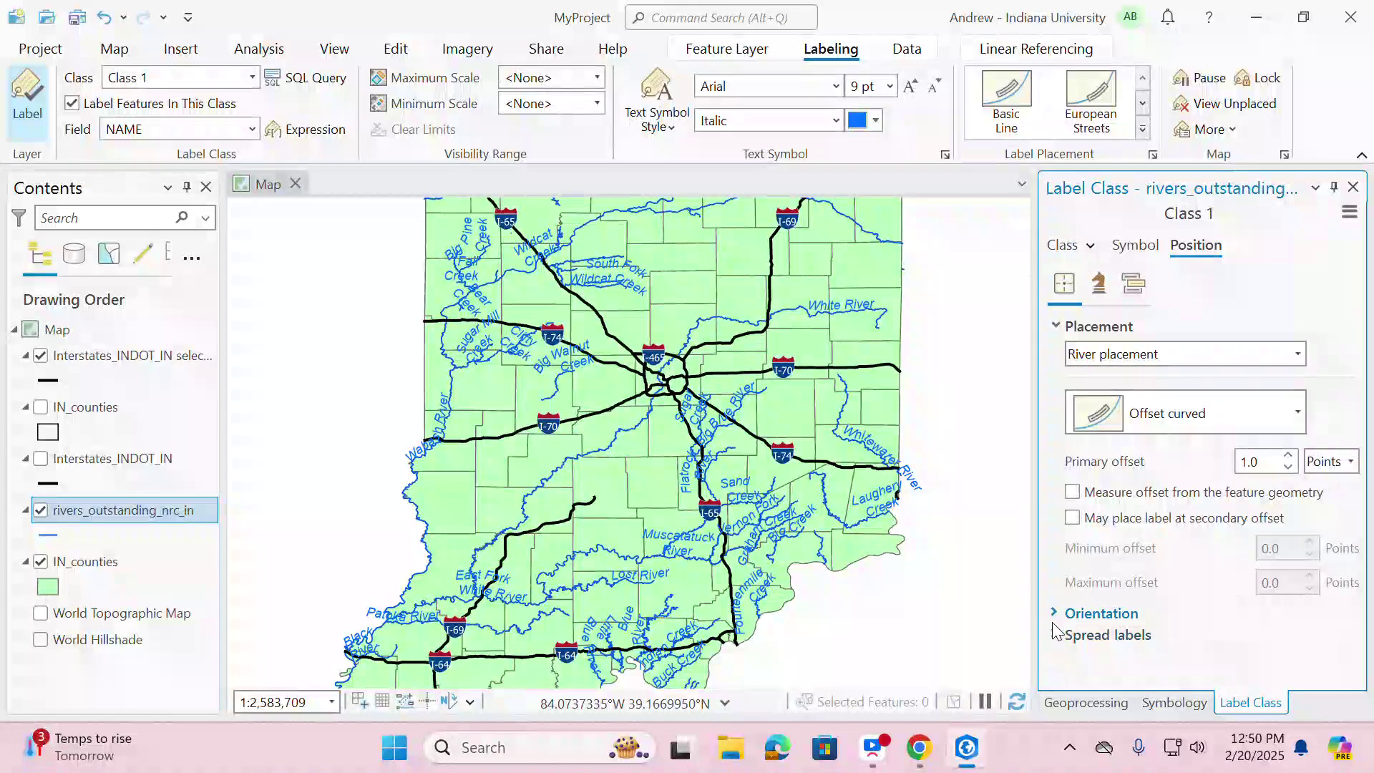
click(1057, 612)
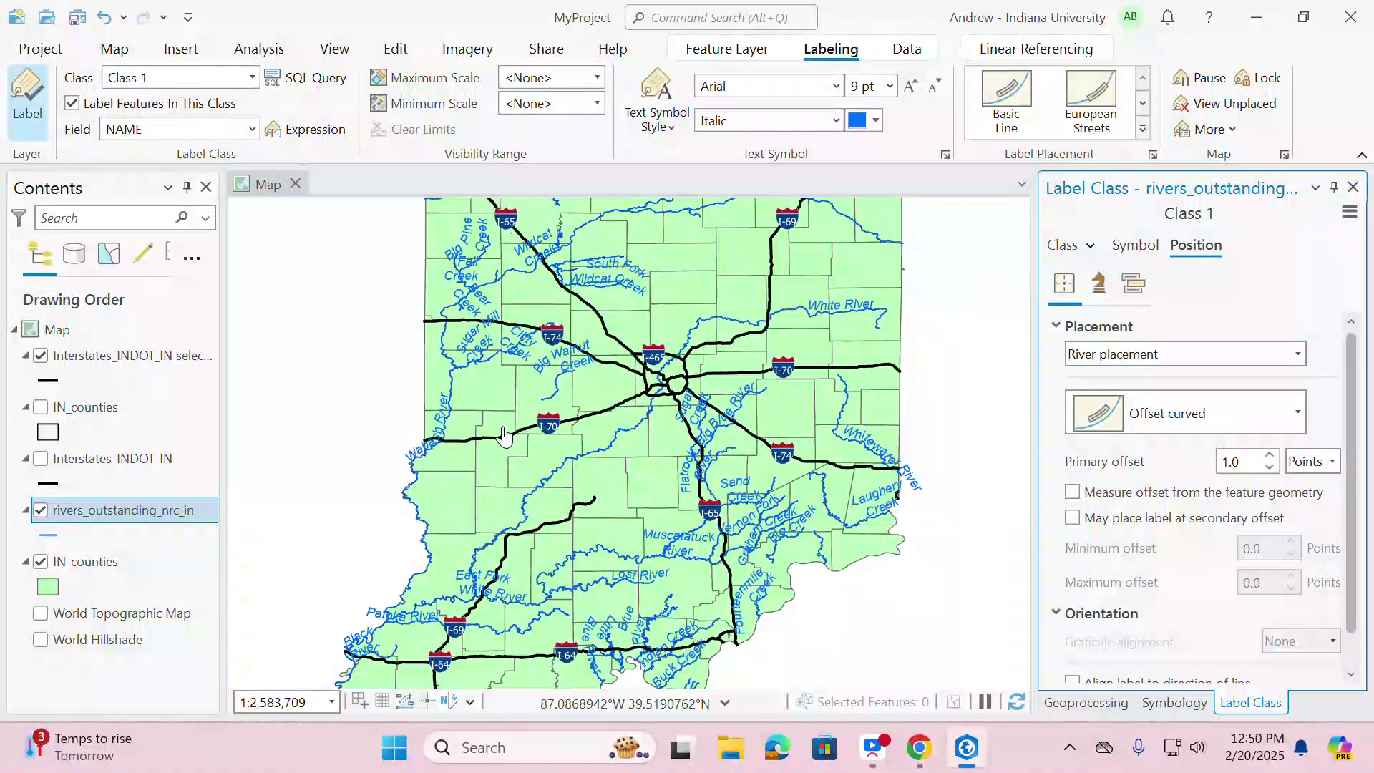
- Try Regular placement for the river labels and switch back to River placement
click(1296, 357)
click(1287, 383)
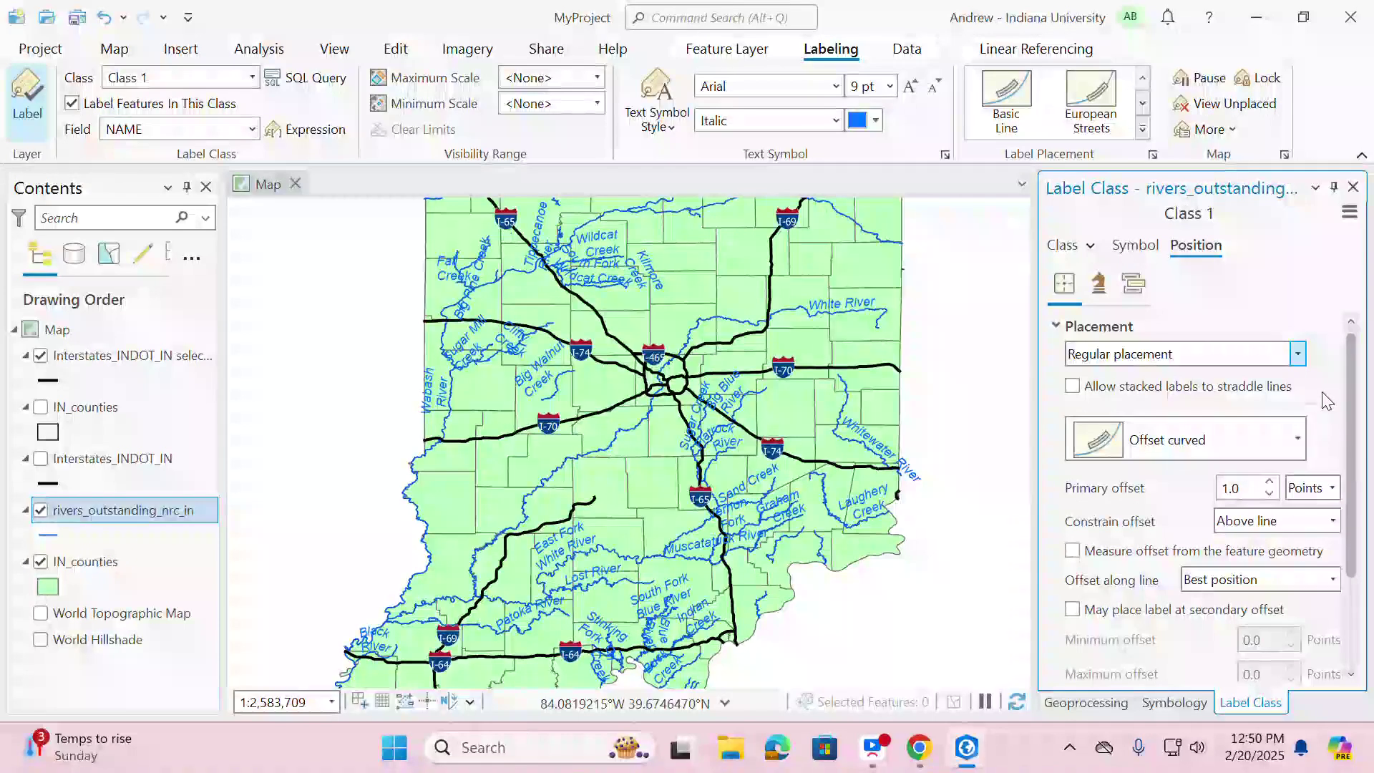
click(1297, 353)
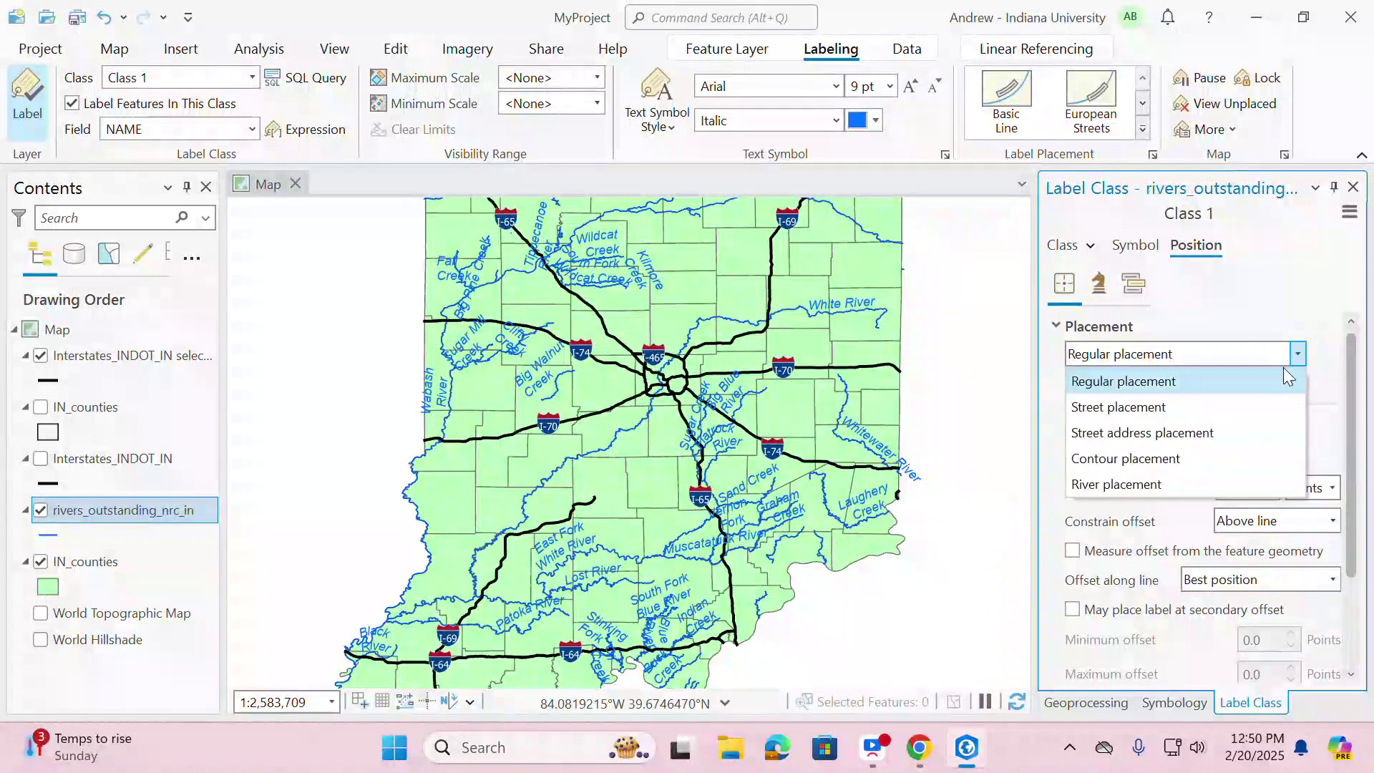
click(1221, 486)
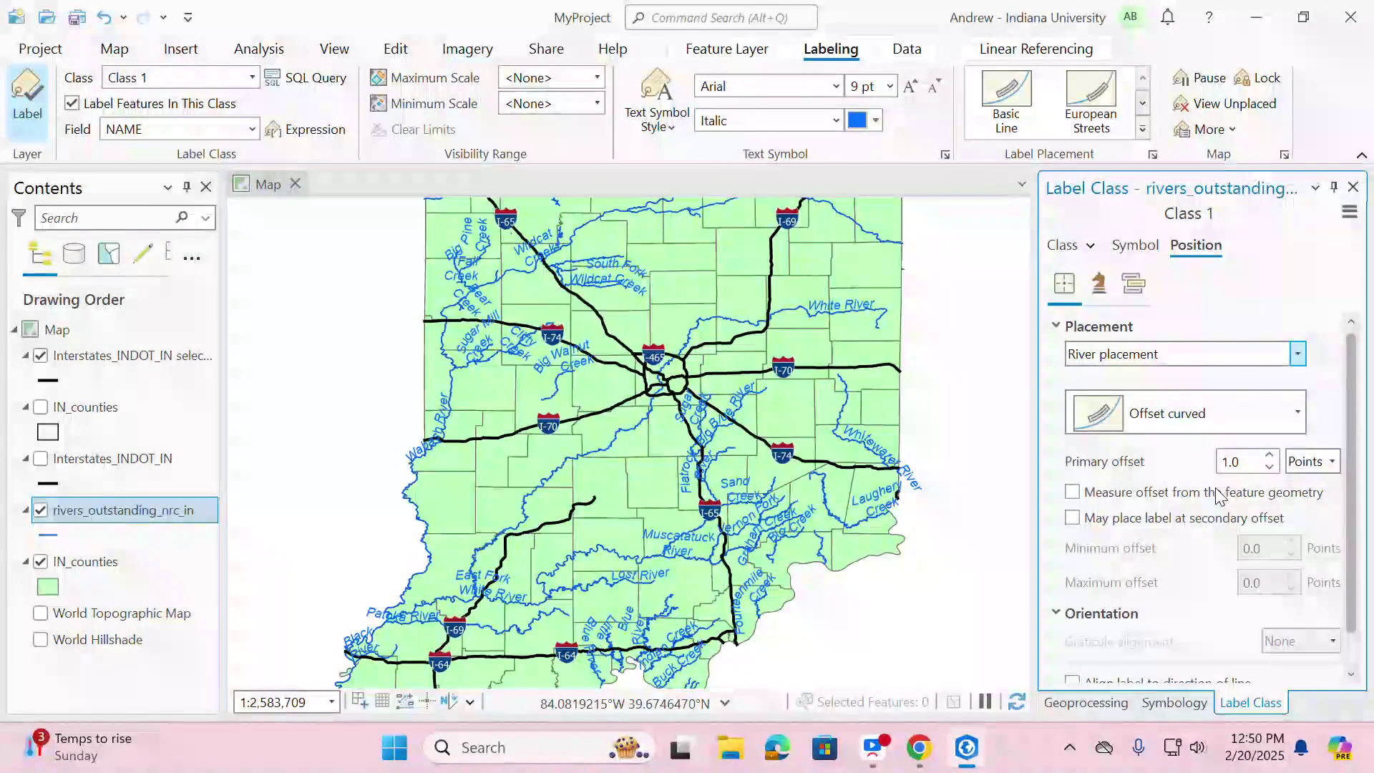
- Set the river labels' primary offset to 4.0 points and turn on Align label to direction of line
click(1269, 456)
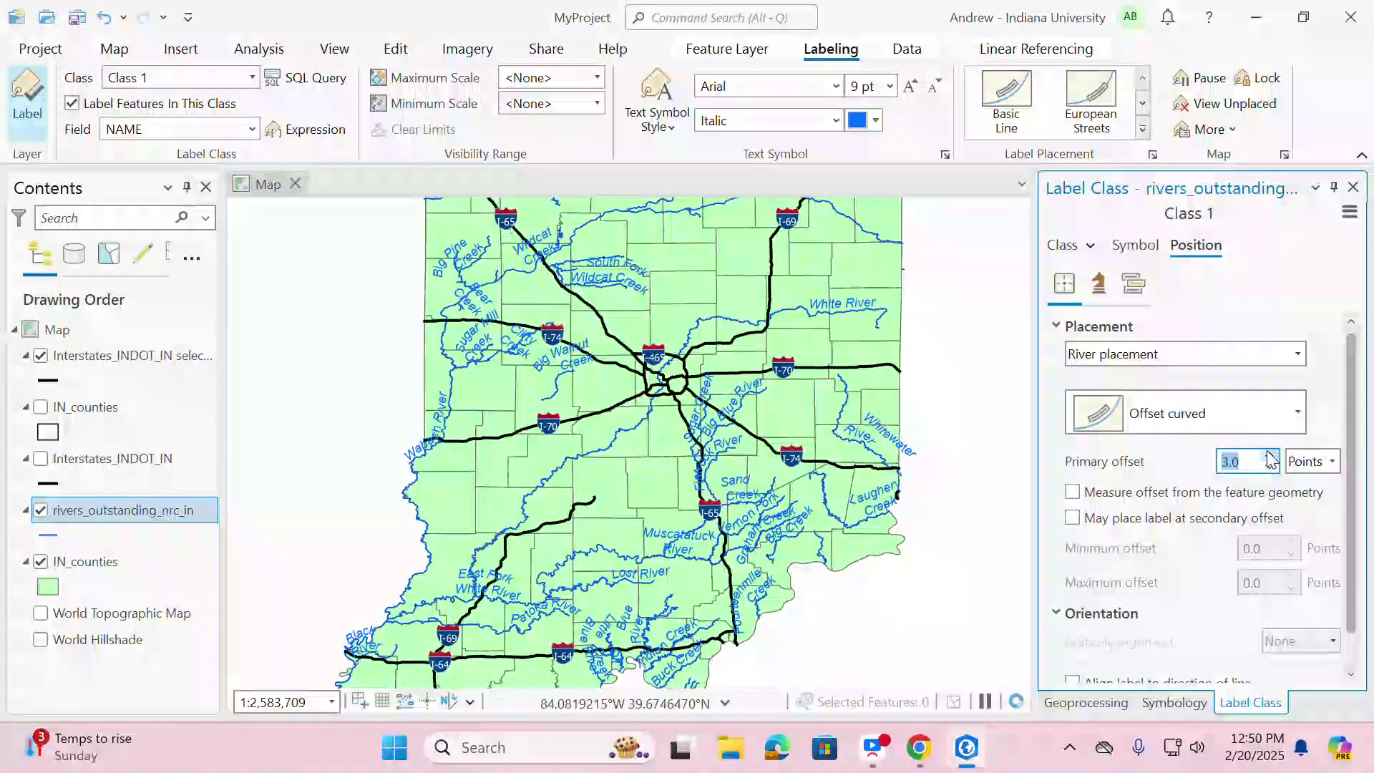
click(1269, 456)
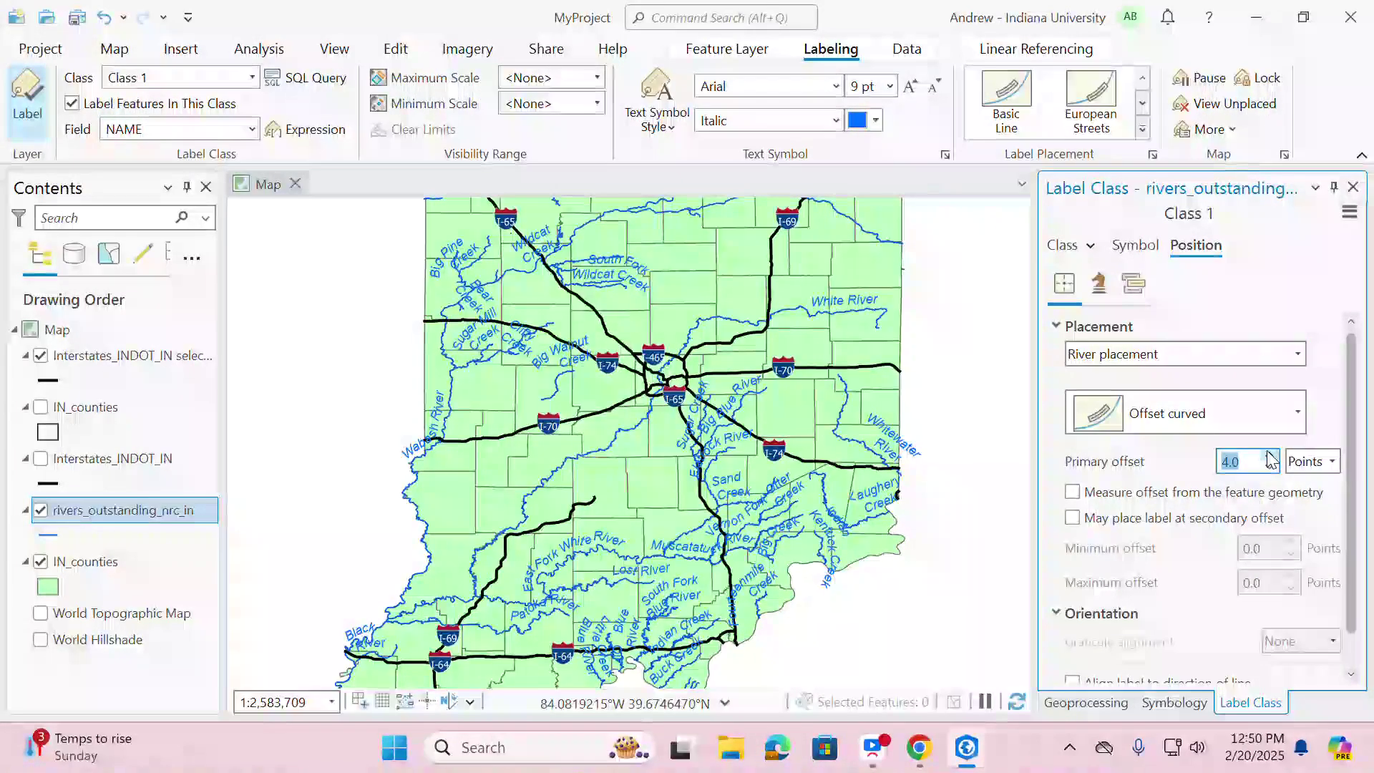
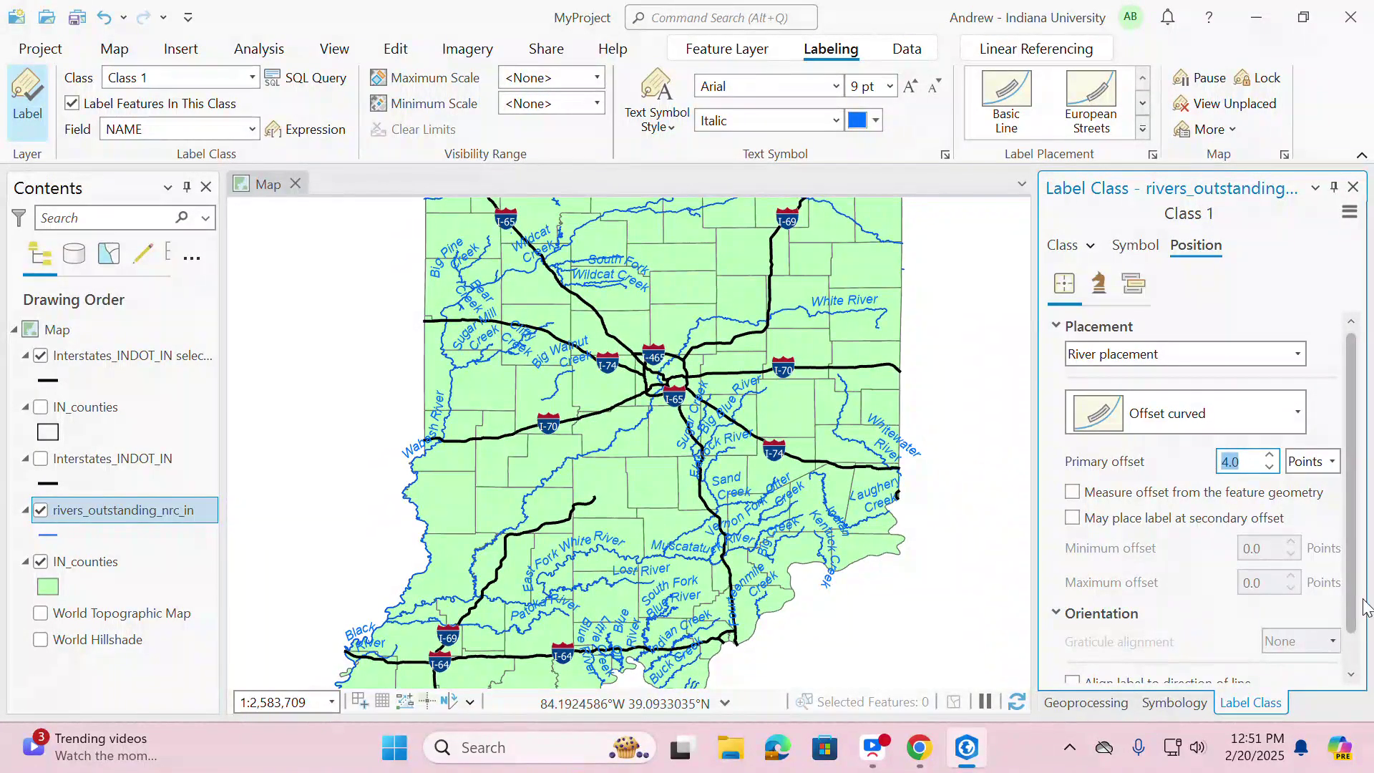
click(1062, 614)
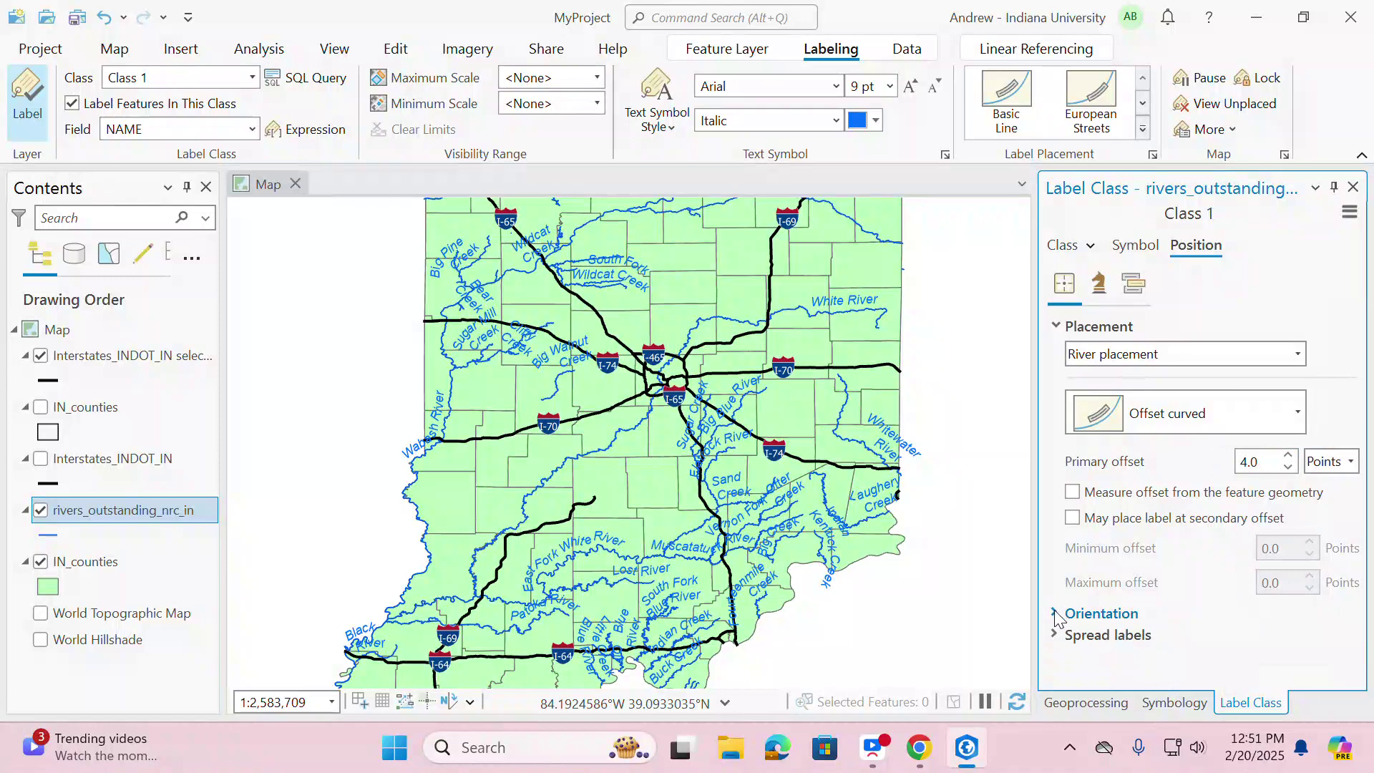
click(1058, 615)
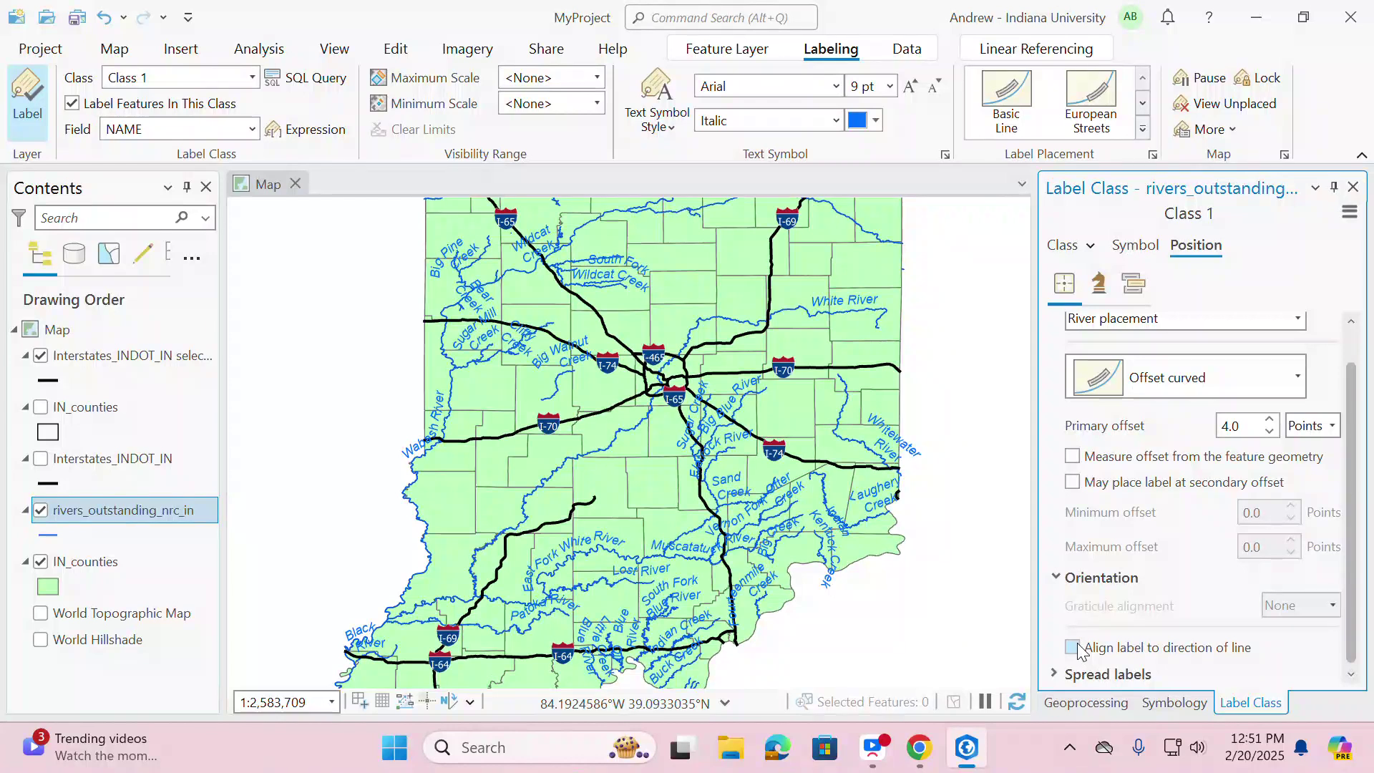
click(1073, 648)
- Set the horizontal alignment of stacked river labels to Constrain left or right
click(1099, 283)
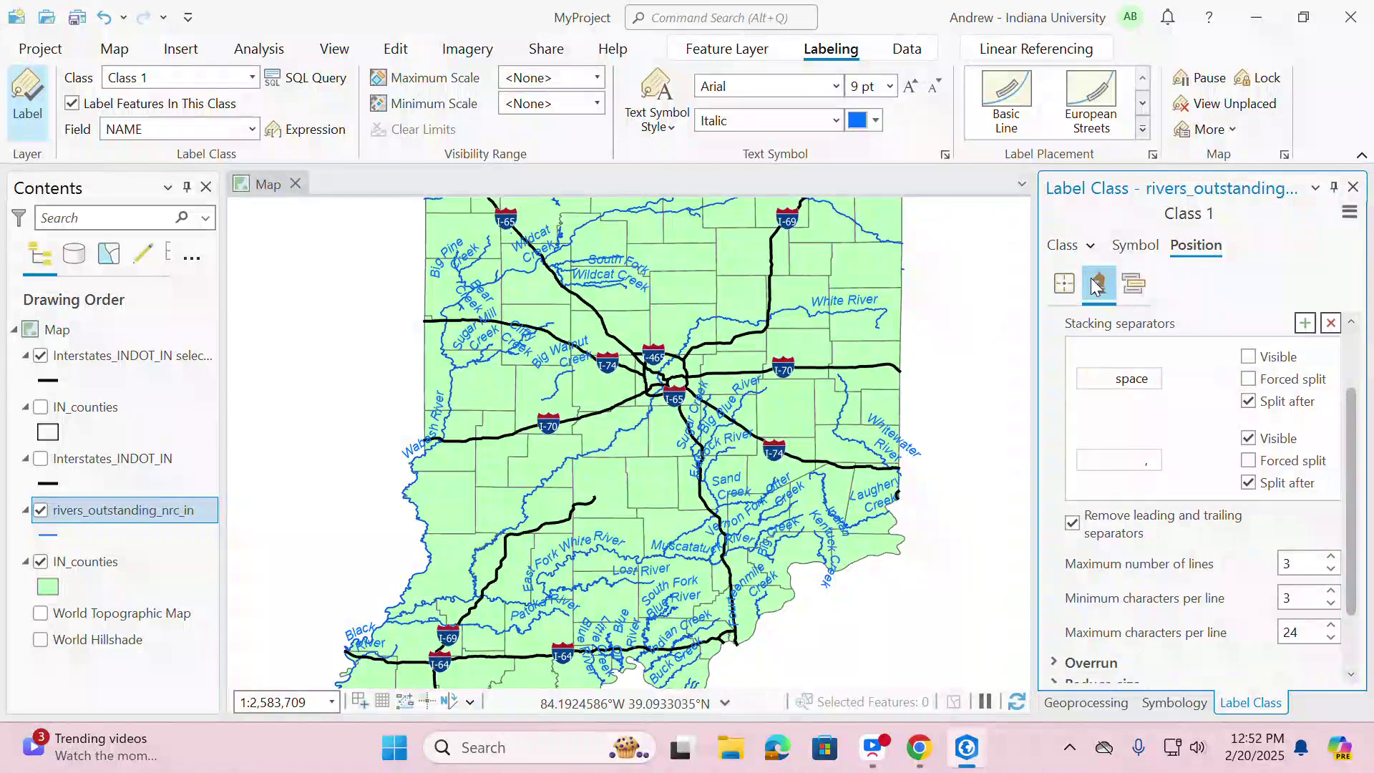
scroll(1071, 429, up, 2)
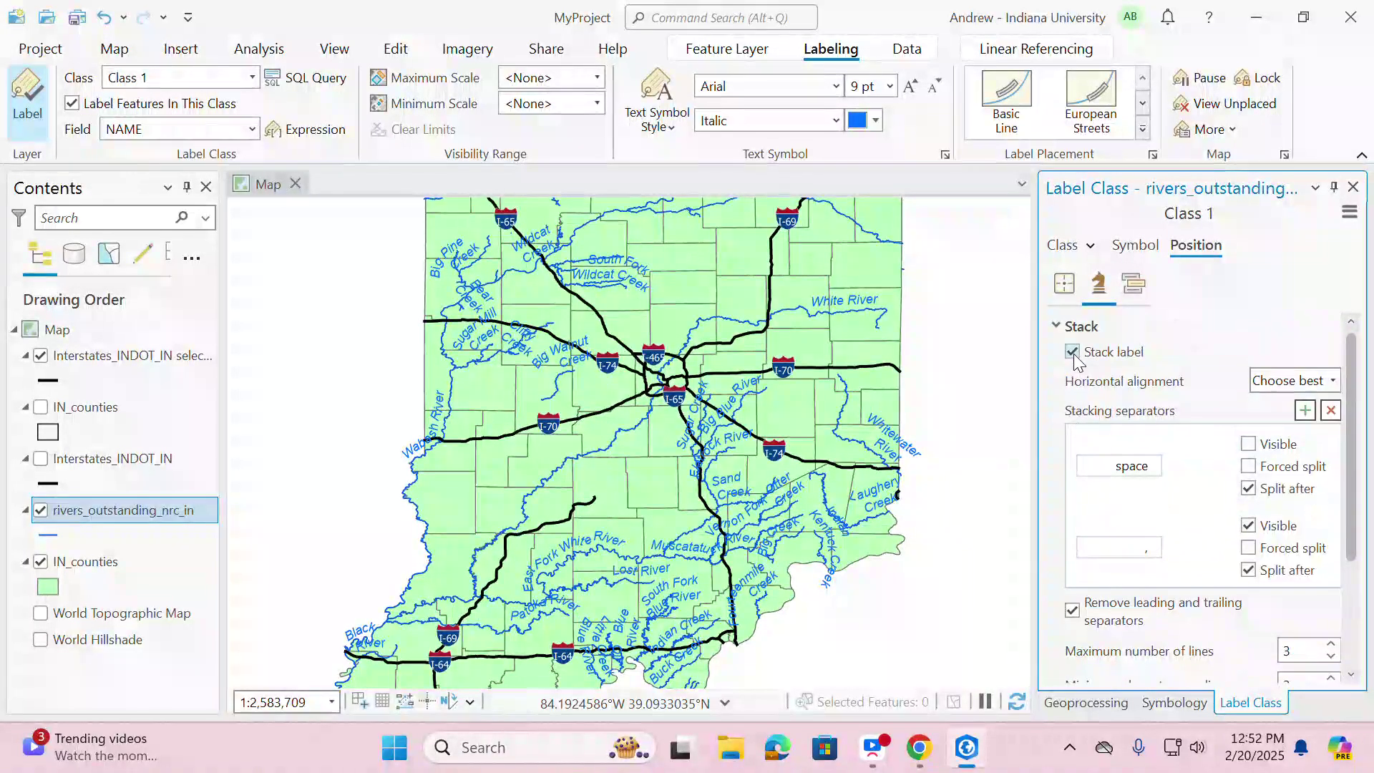
click(1330, 380)
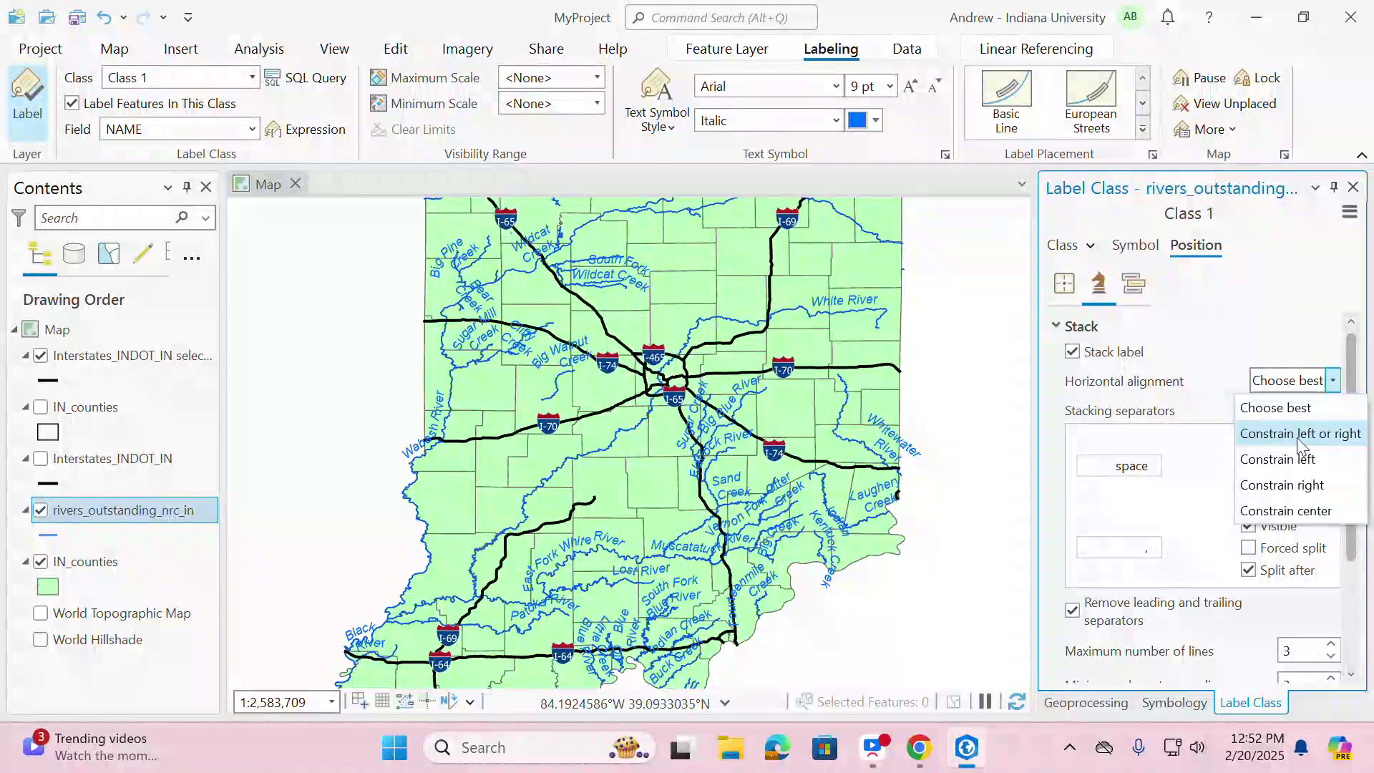
click(1301, 434)
scroll(1296, 612, down, 3)
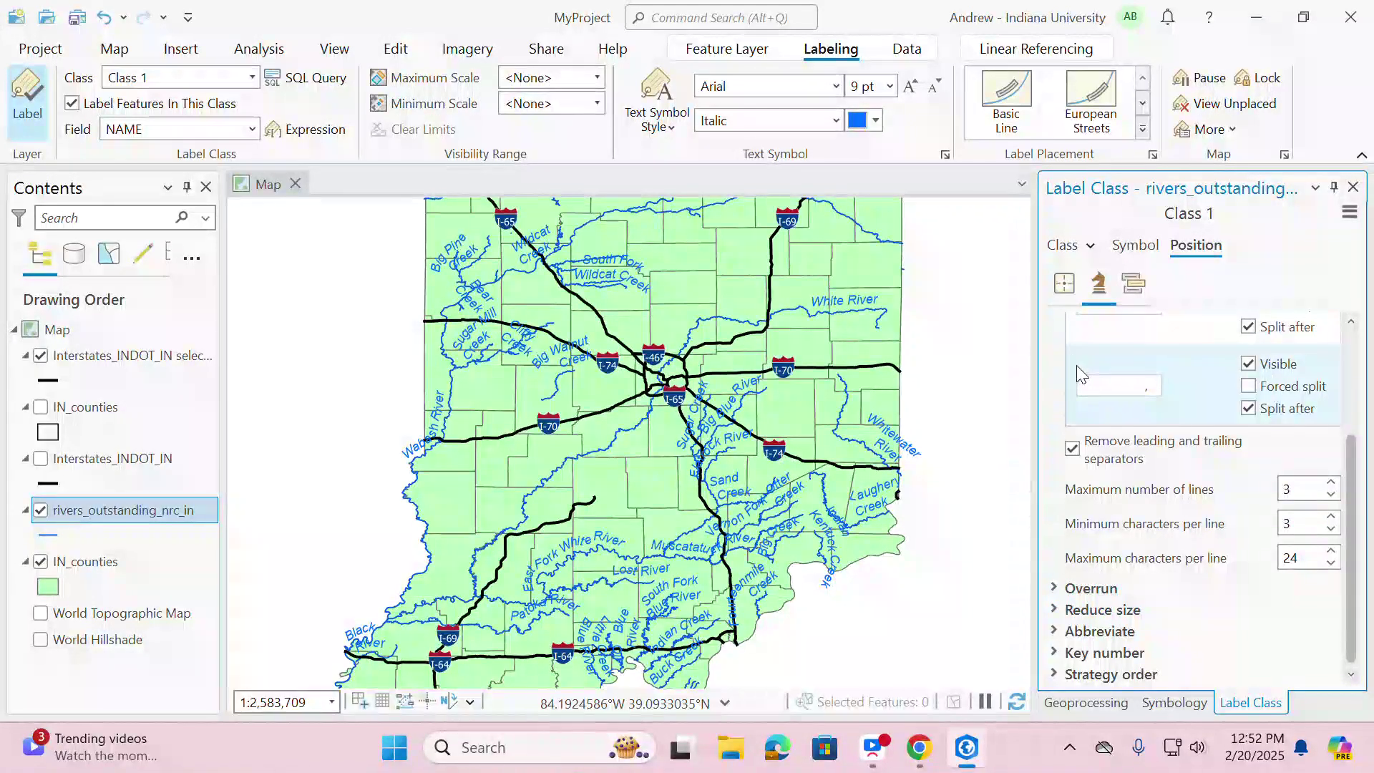
scroll(1362, 501, up, 2)
click(1134, 284)
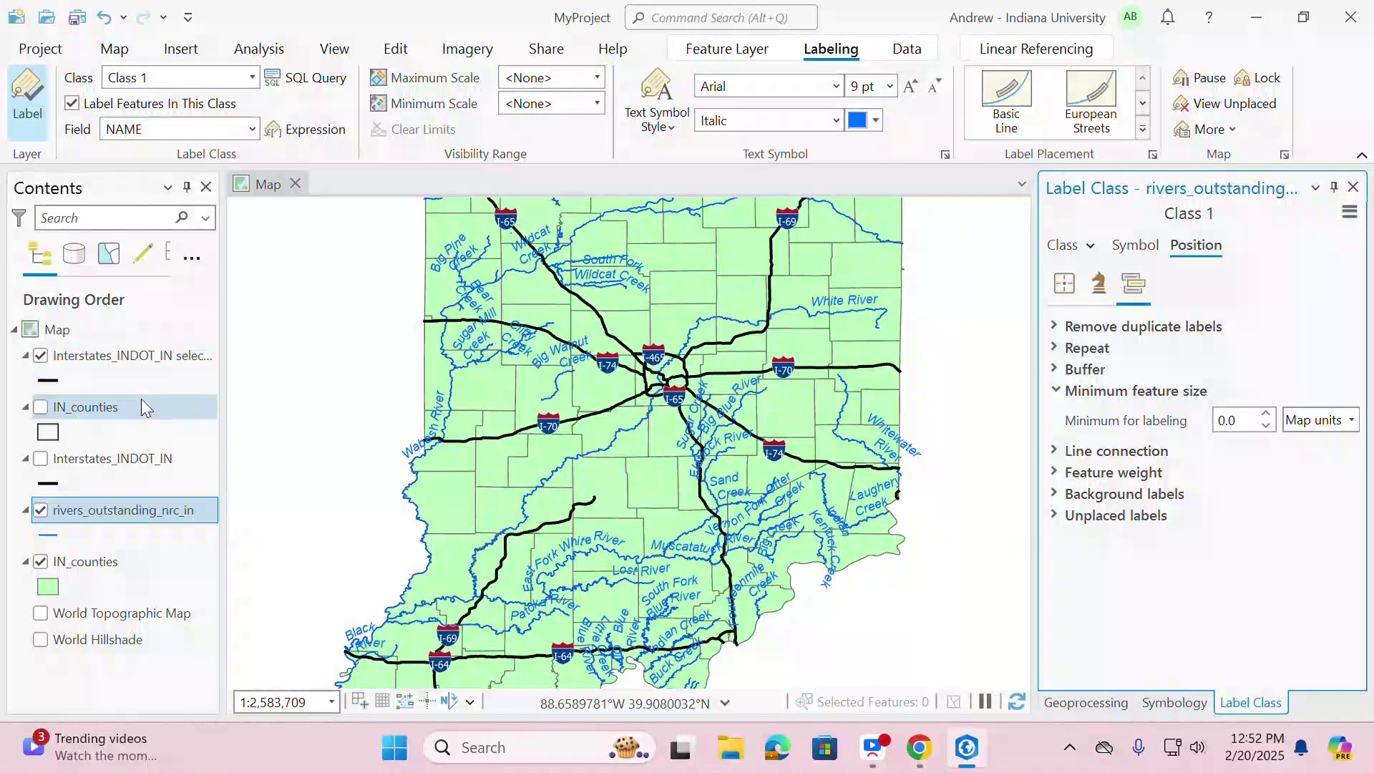
- Switch to the Exercise 5 page in Chrome and read the closing instructions on label editing, layout, PDF export and reflection
scroll(566, 423, down, 2)
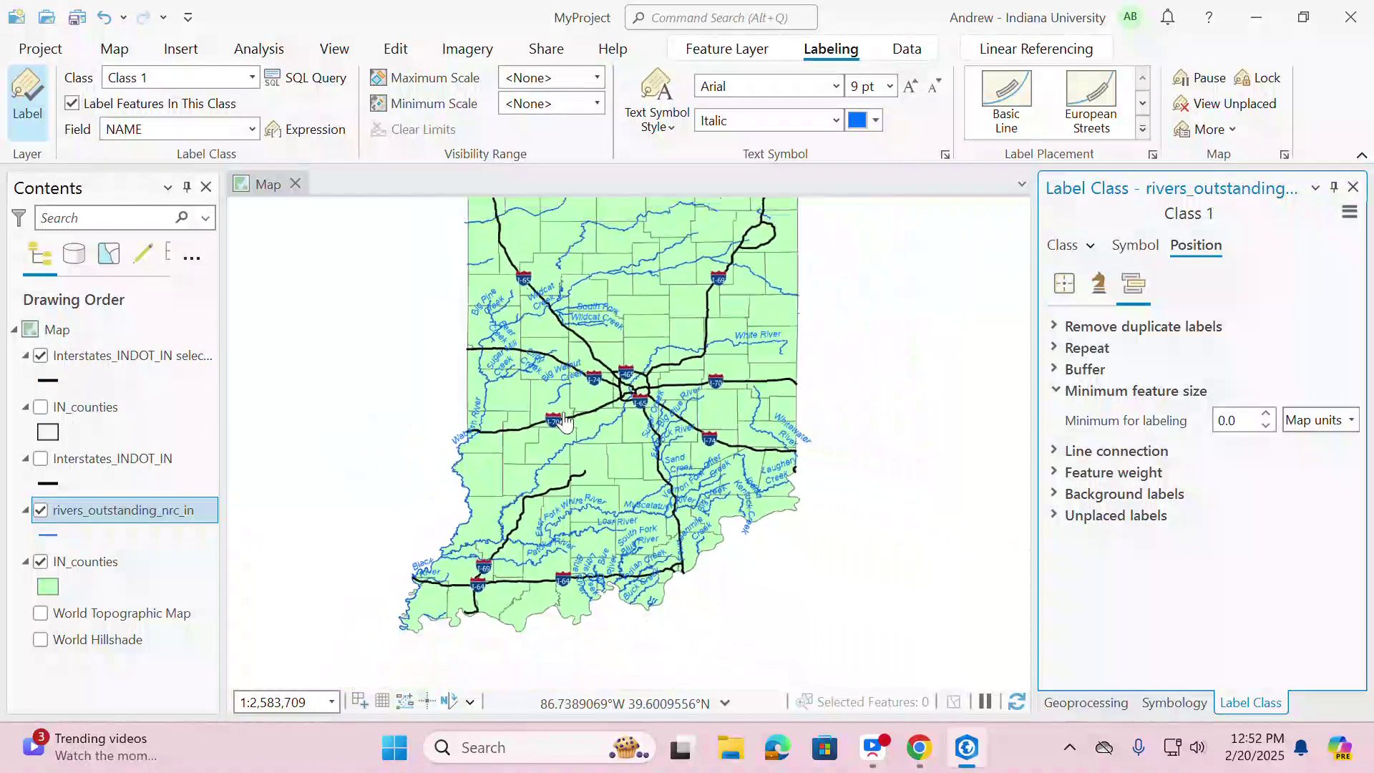
drag(651, 400, 683, 478)
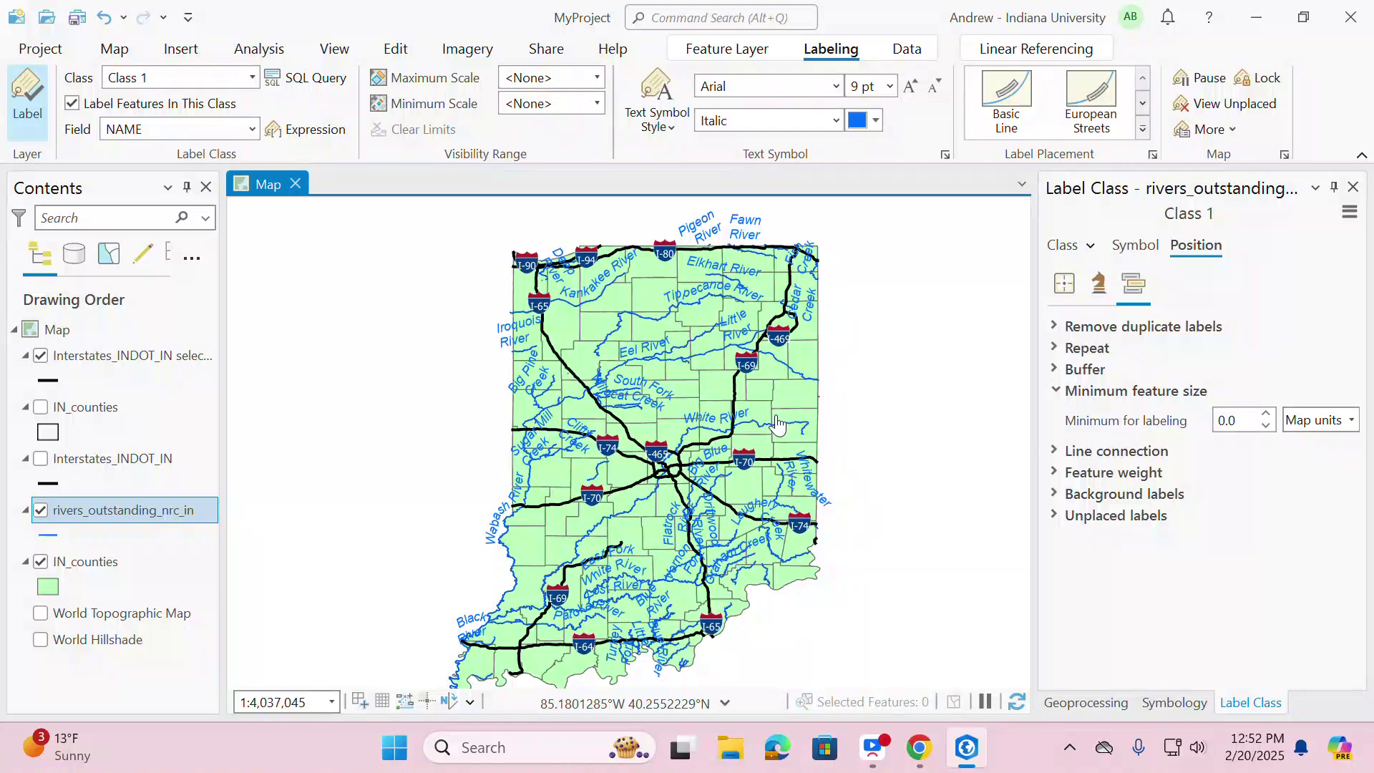
click(1311, 27)
click(1244, 138)
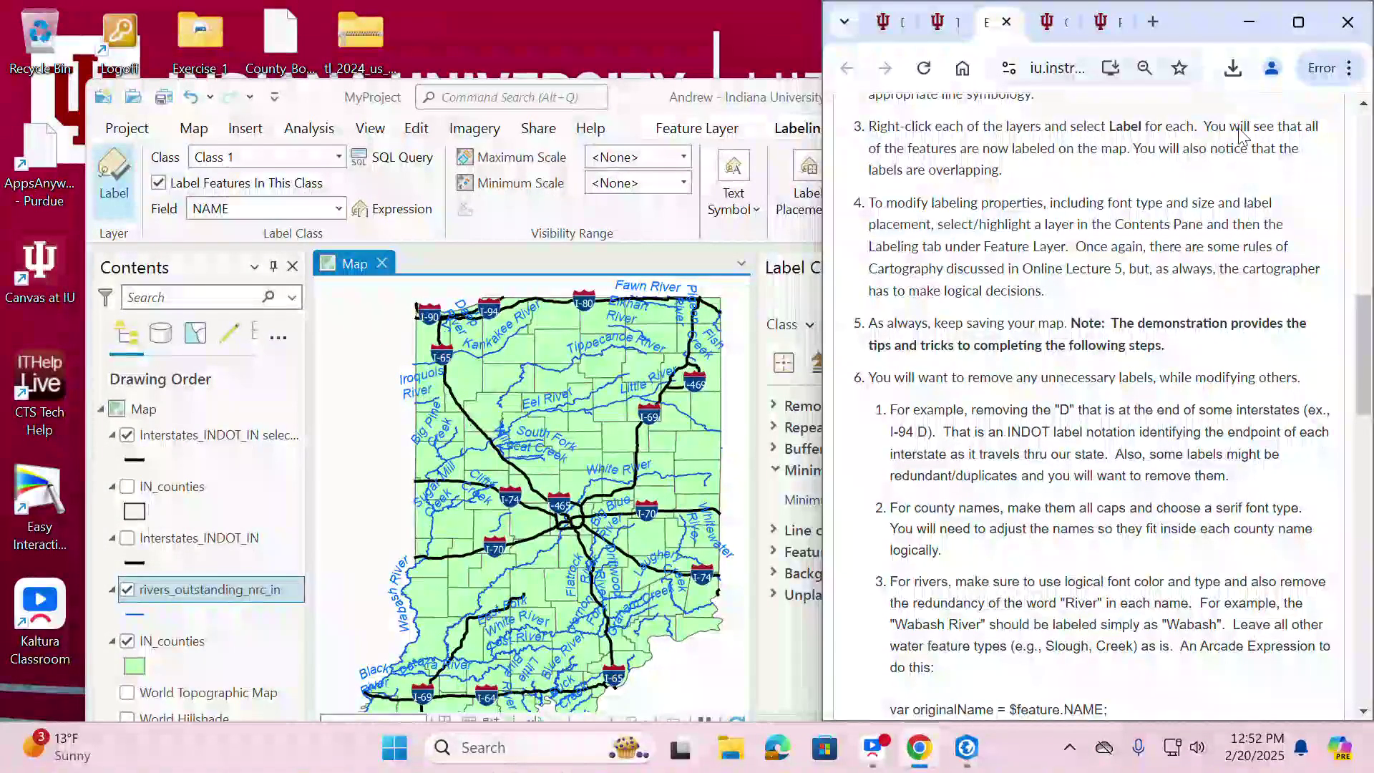
drag(824, 308, 179, 308)
scroll(766, 372, down, 7)
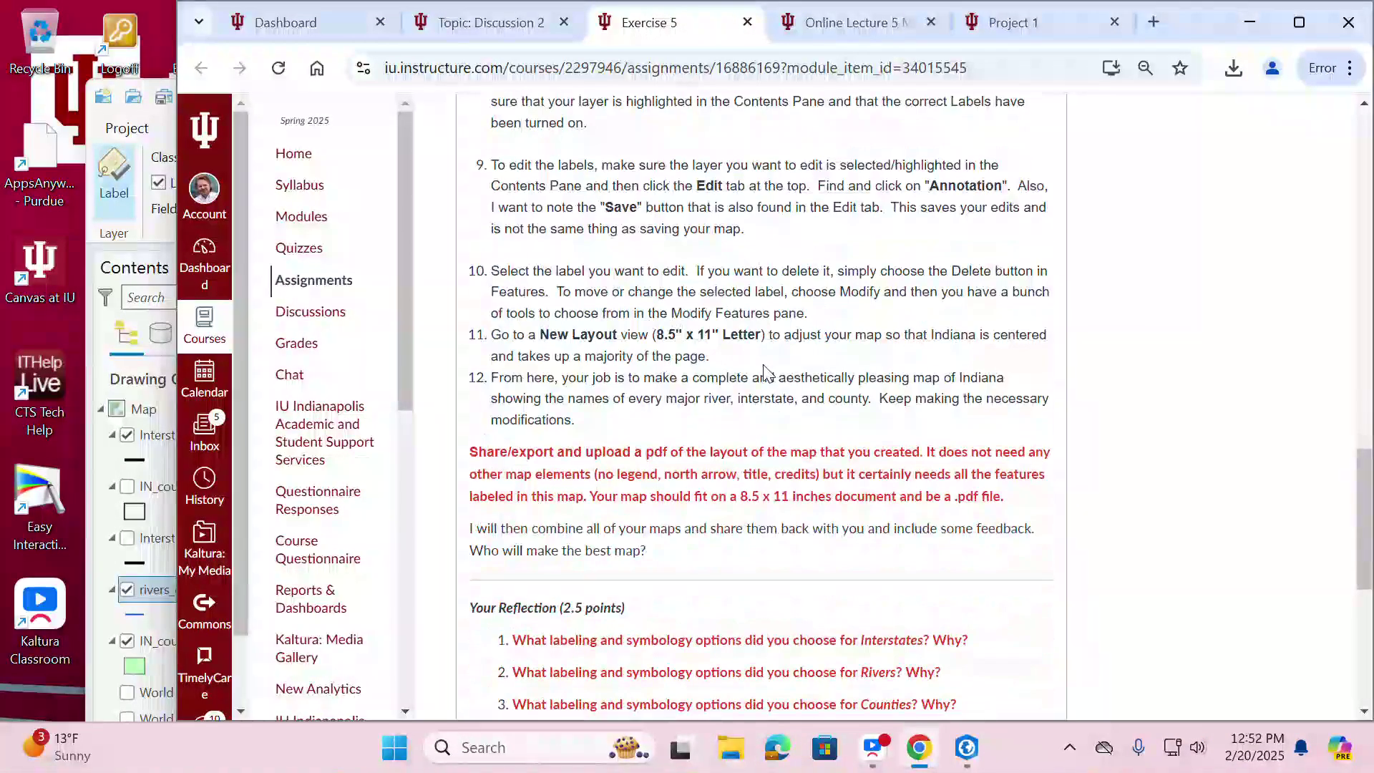
scroll(766, 372, down, 2)
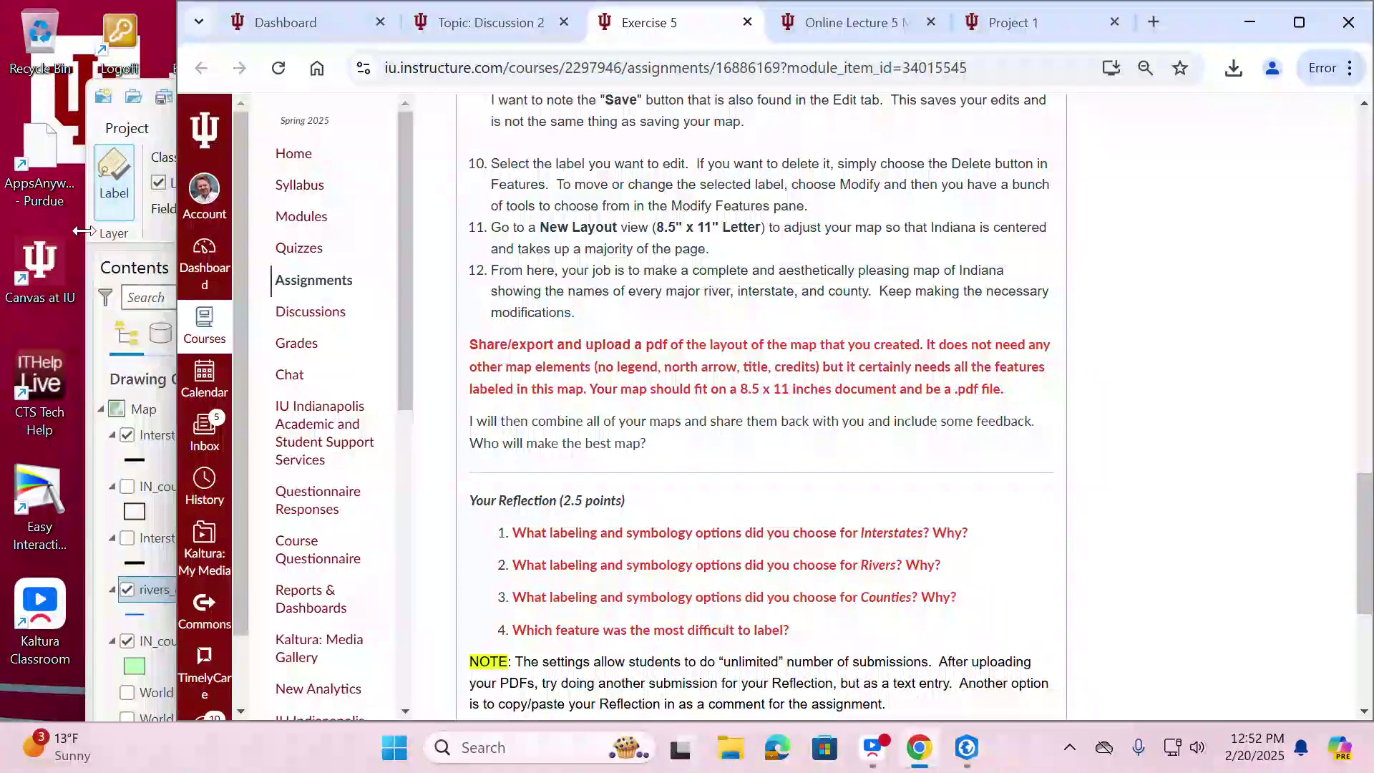
click(86, 265)
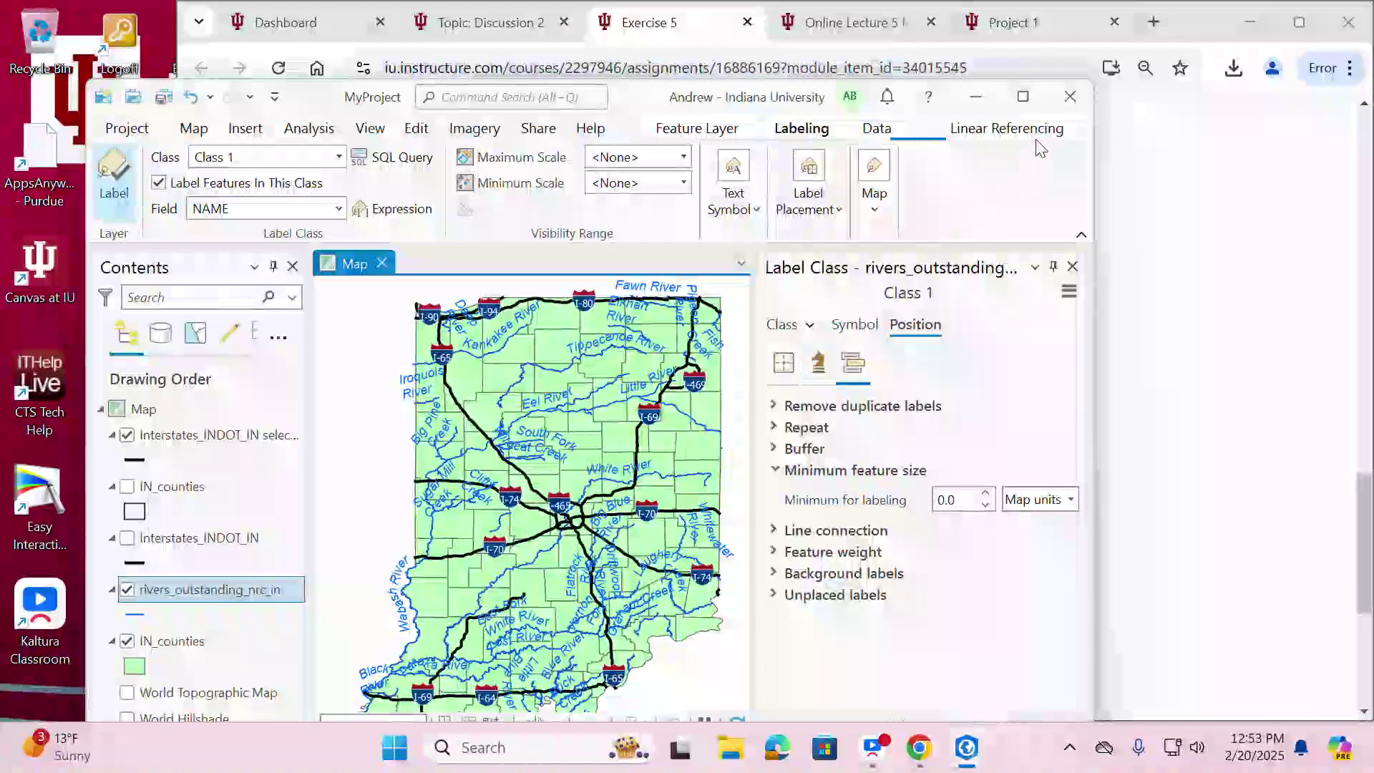
click(1023, 97)
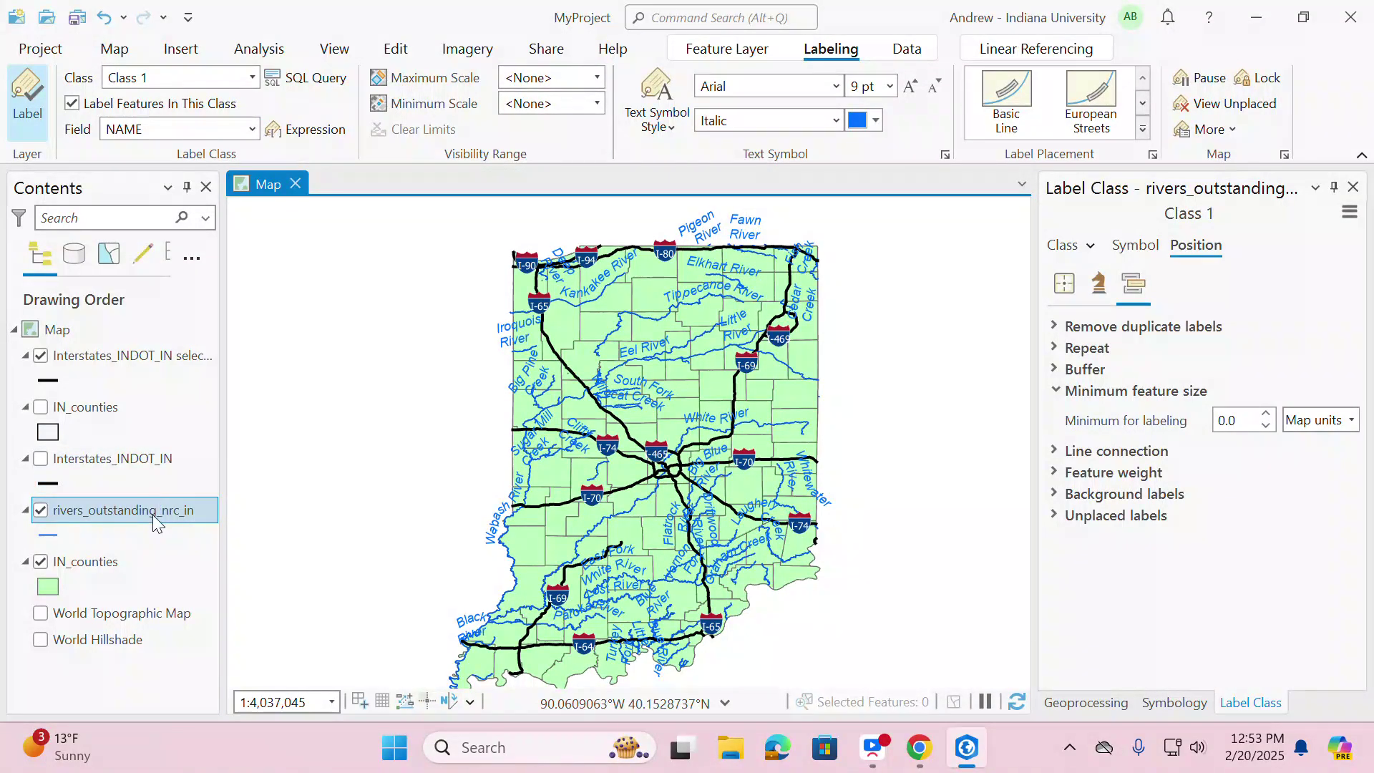
- Open the river layer's label expression and arrange the ArcGIS Pro window beside the Exercise 5 instructions in Chrome
click(120, 512)
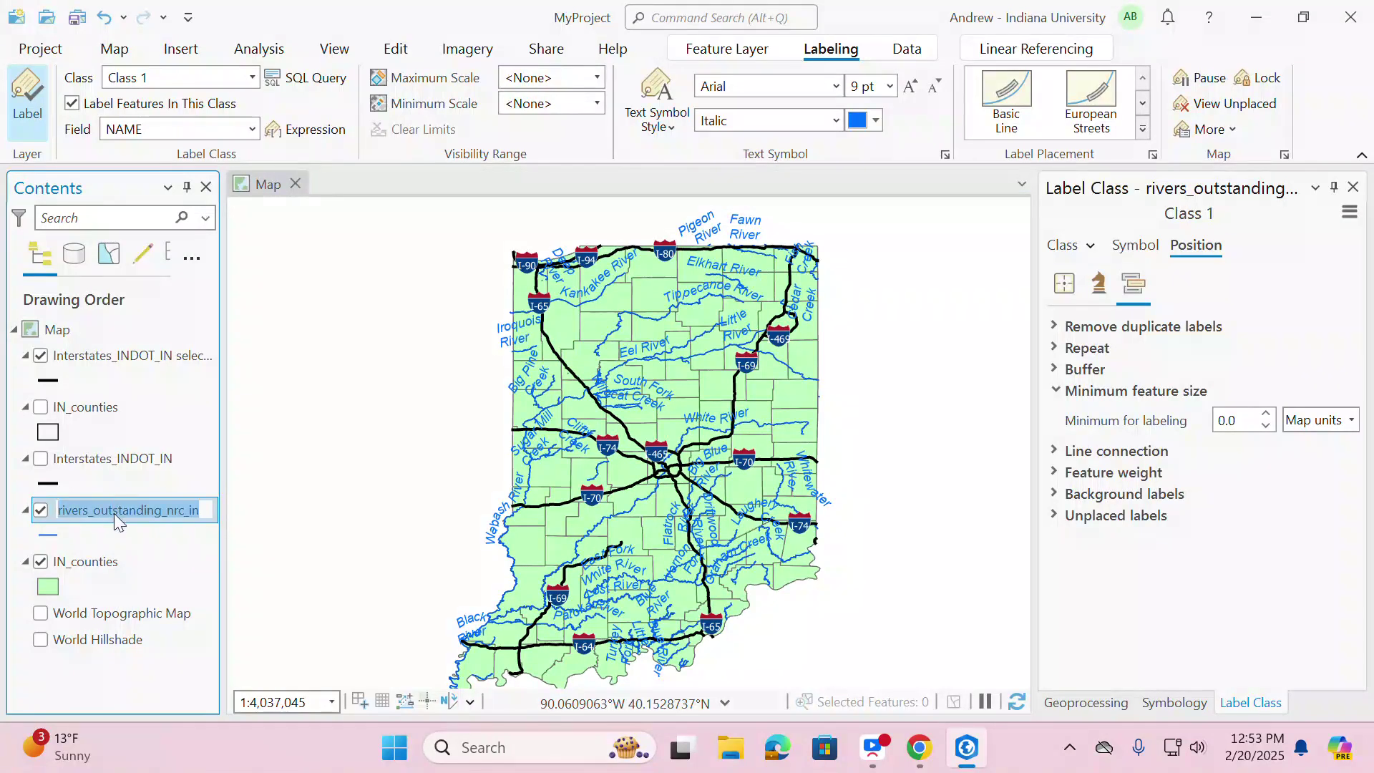
click(308, 129)
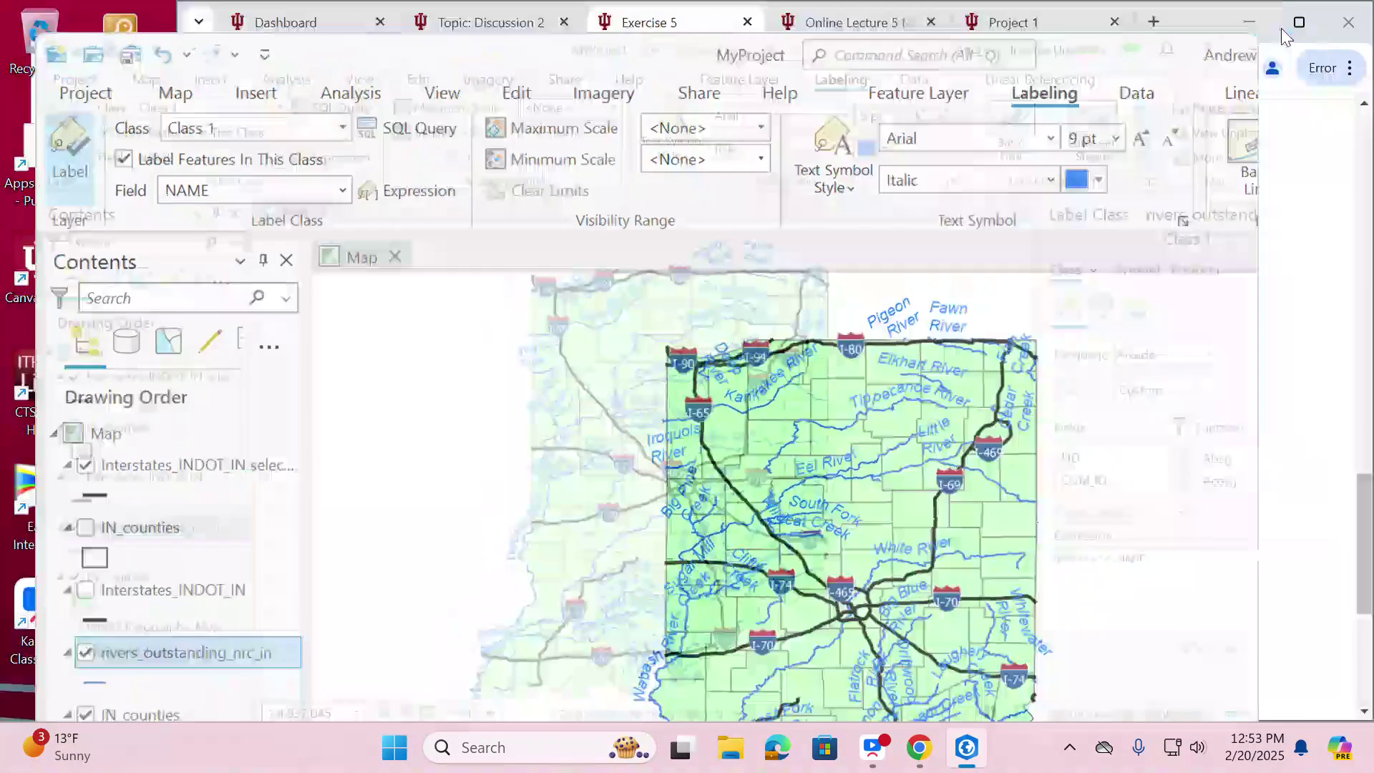
click(1304, 17)
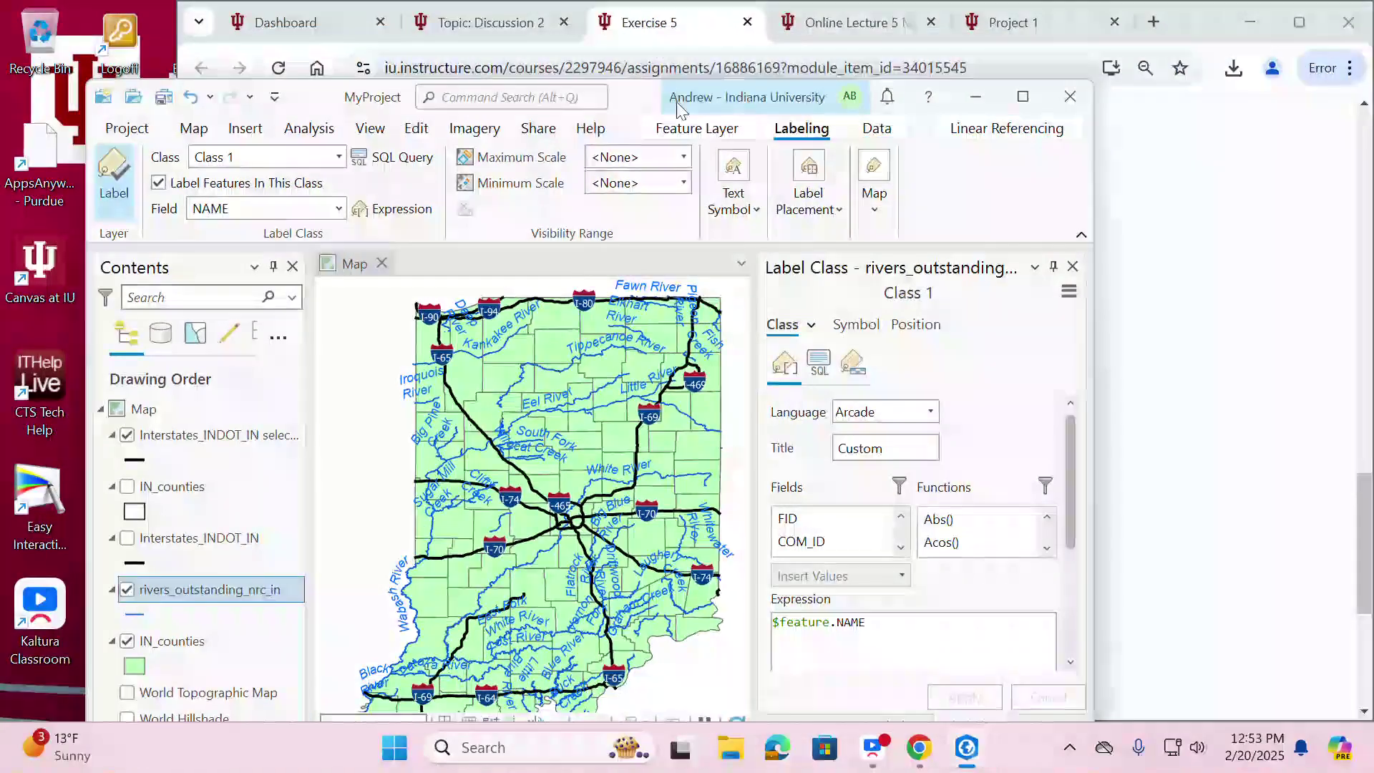
drag(731, 98, 547, 78)
click(1118, 275)
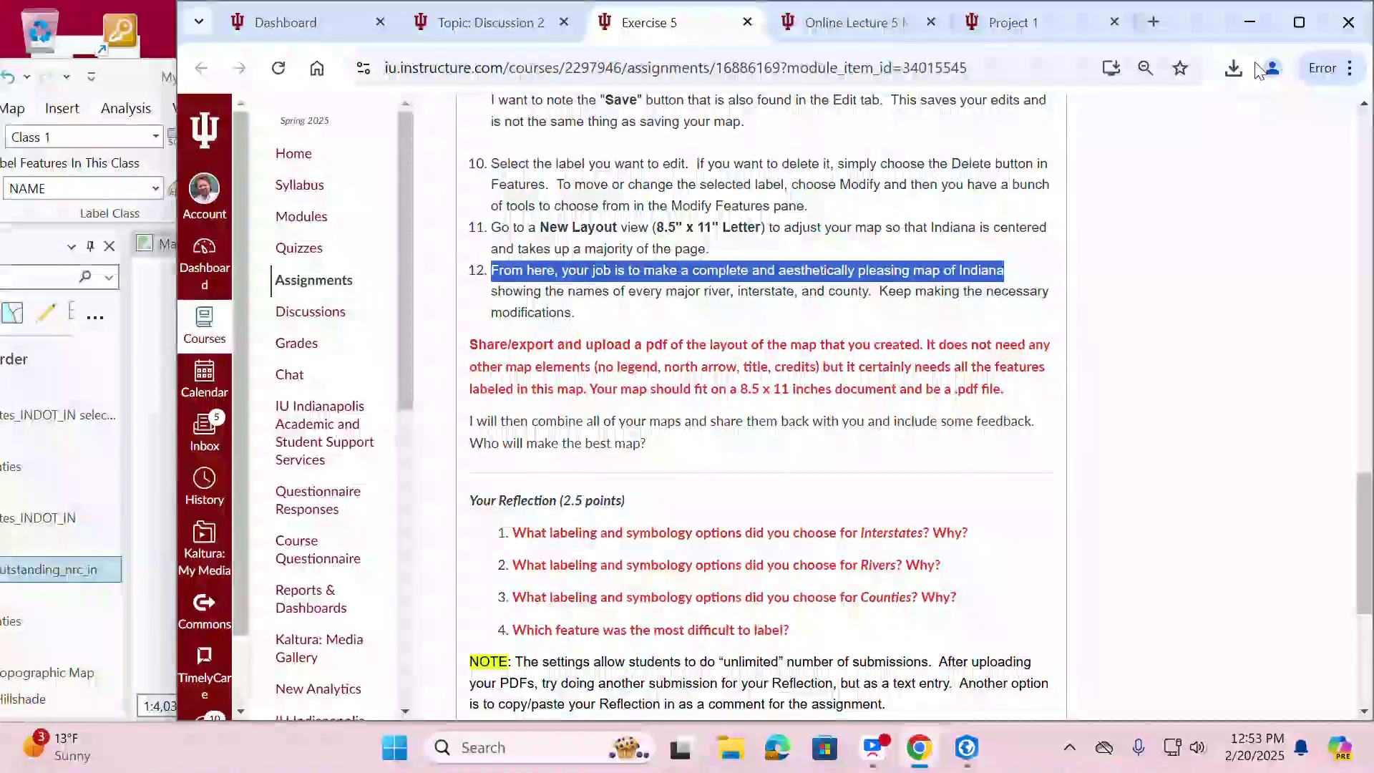
drag(172, 277, 679, 279)
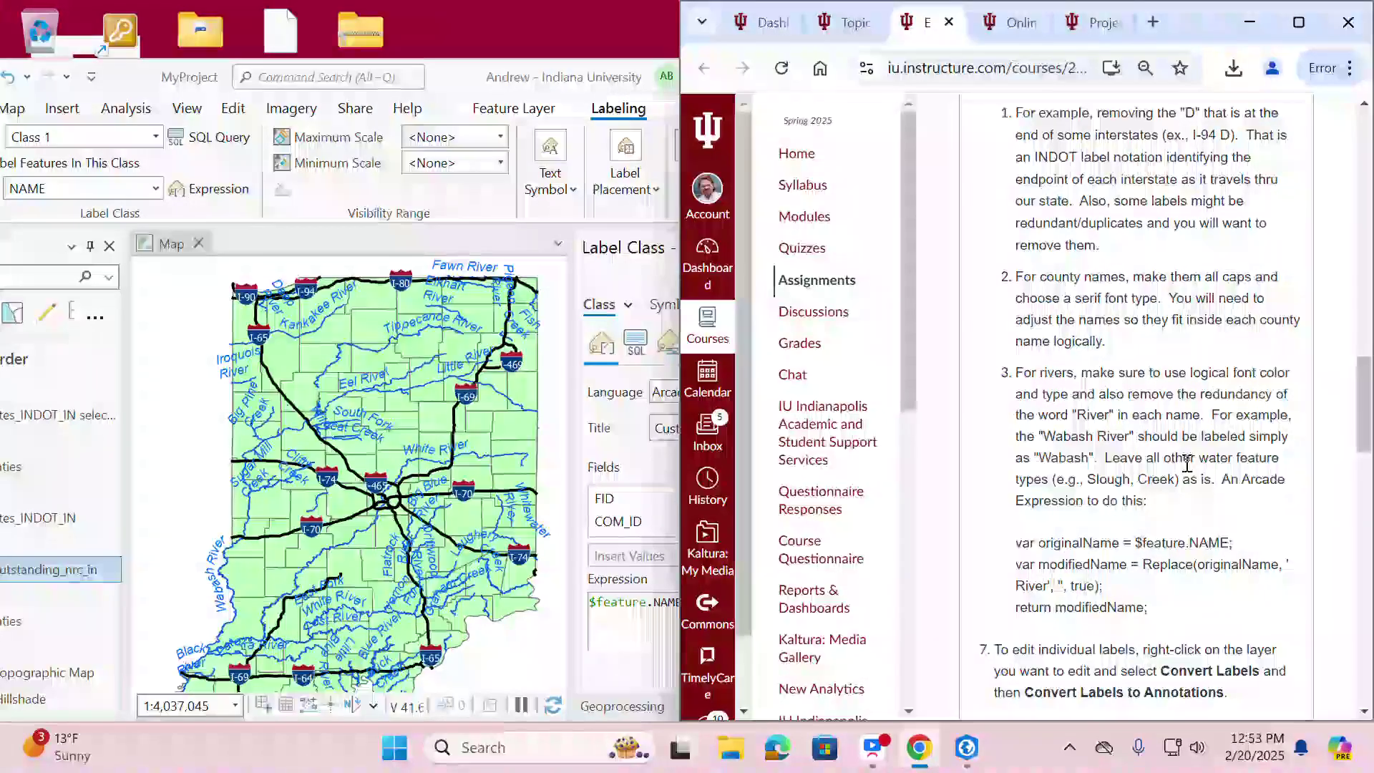
- Replace the river label expression with the Arcade code copied from the Exercise 5 instructions, which removes ' River' from NAME, and apply it
drag(1144, 612, 1046, 548)
key(ctrl+c)
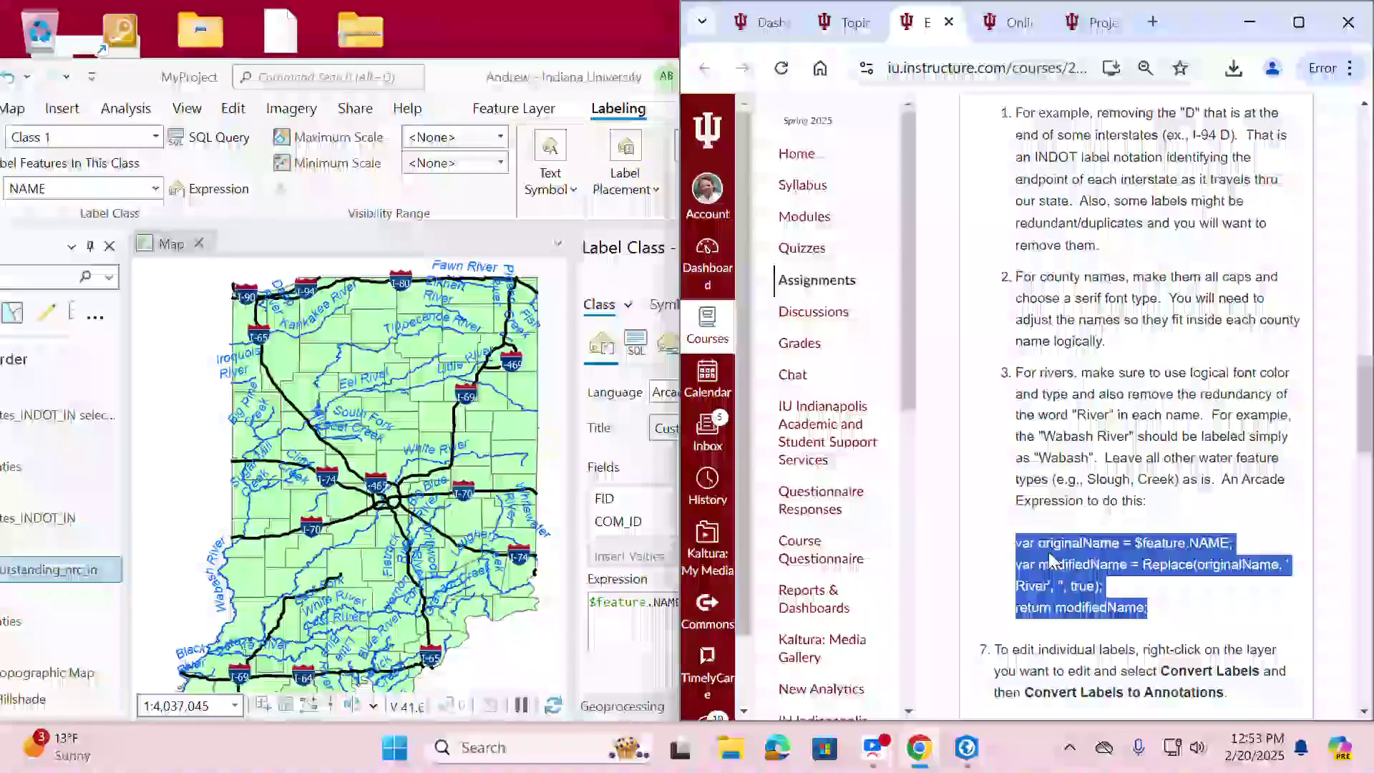
click(636, 636)
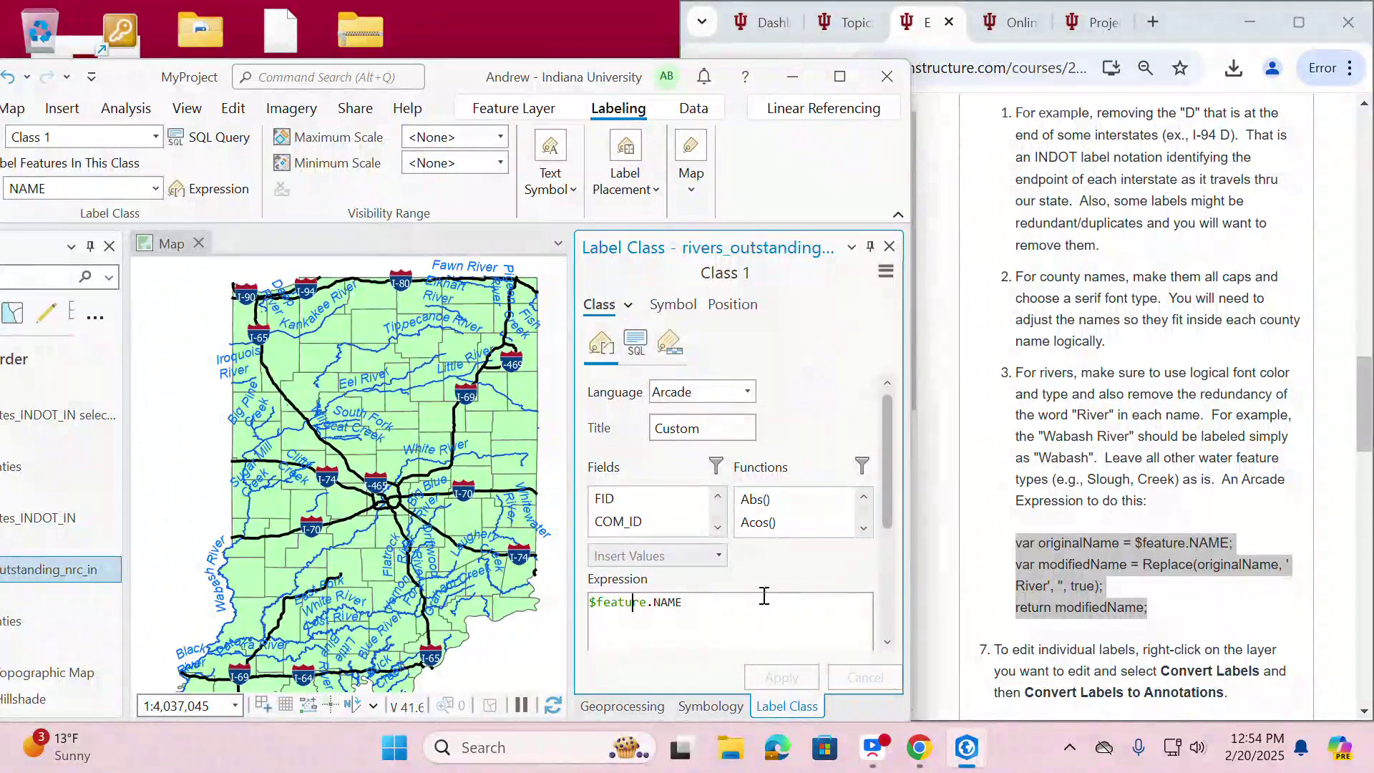
double_click(693, 607)
key(ctrl+a)
key(ctrl+v)
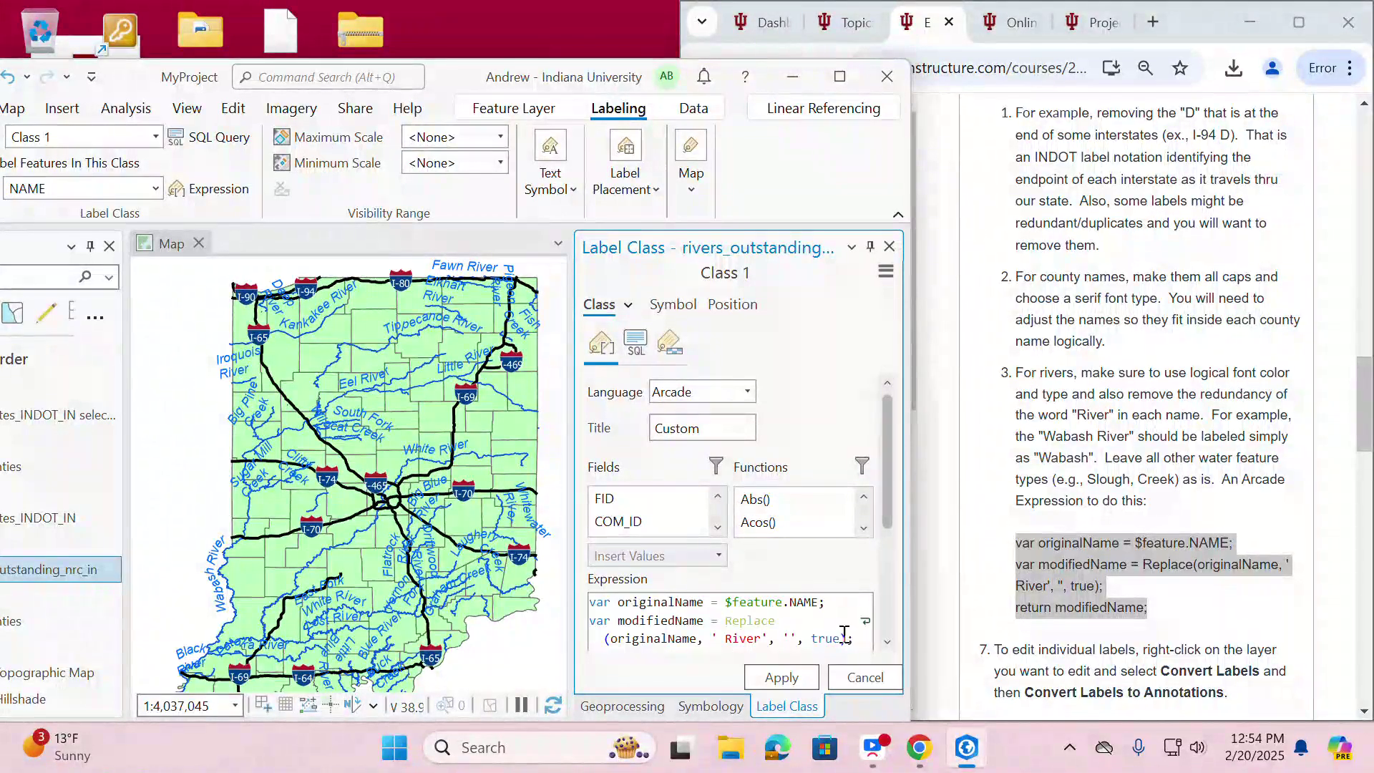
click(797, 678)
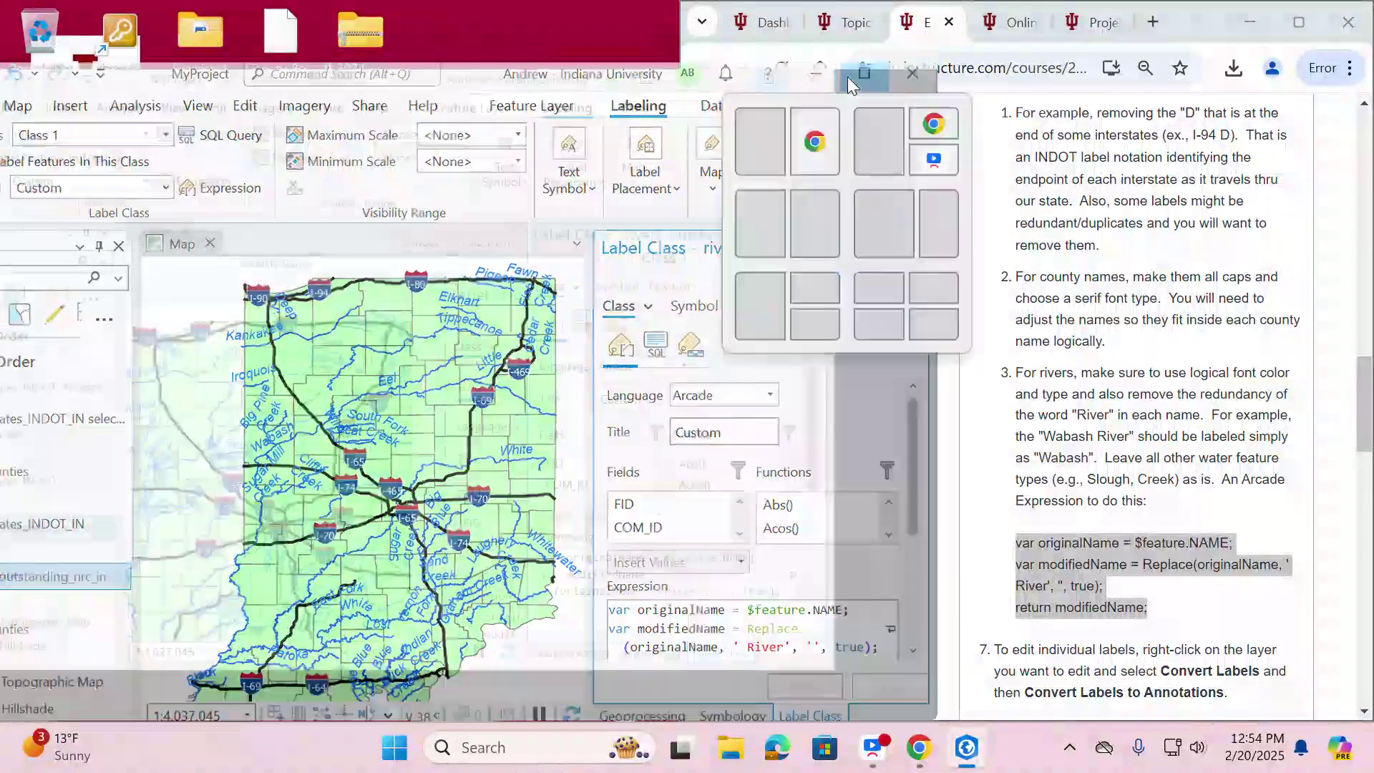
- Maximize ArcGIS Pro, save the project, and select the rivers_outstanding_nrc_in layer
click(840, 76)
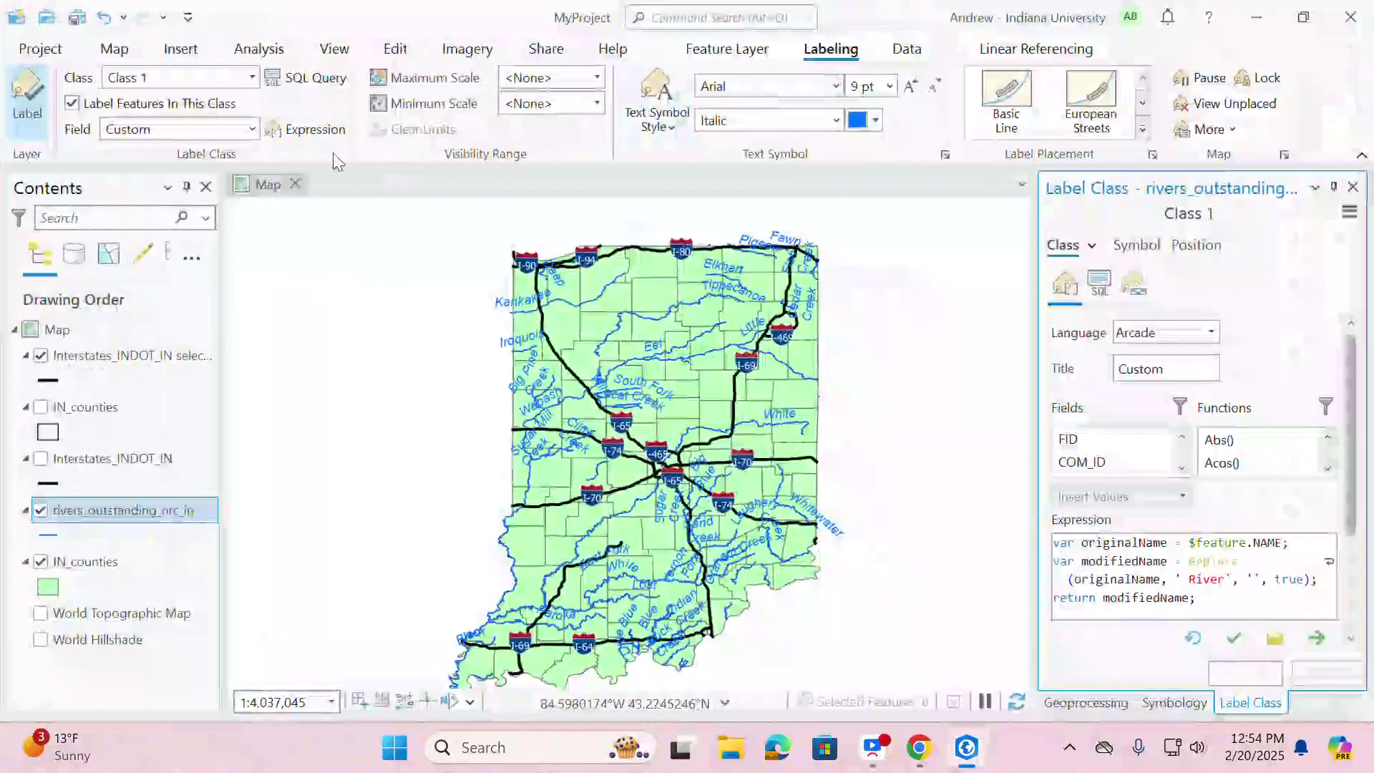
click(78, 20)
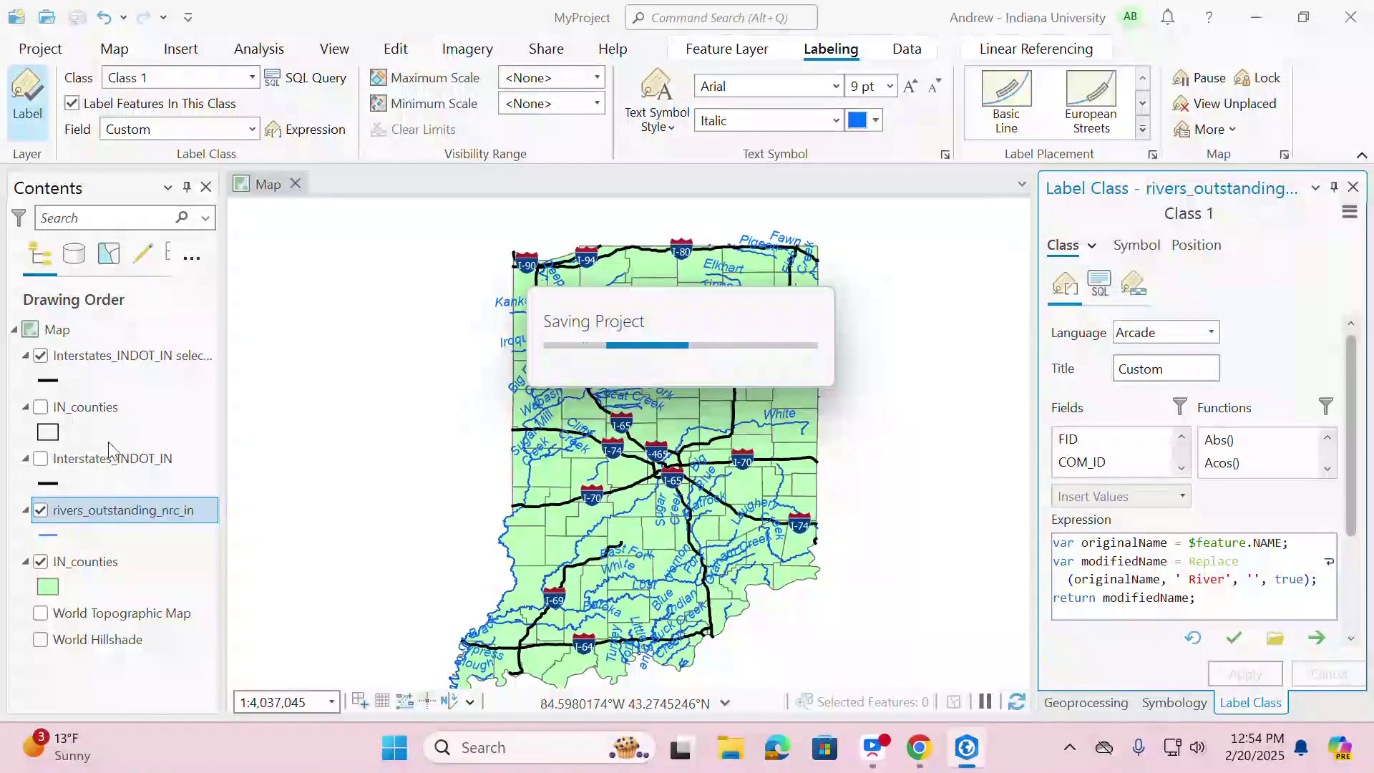
right_click(109, 510)
click(74, 514)
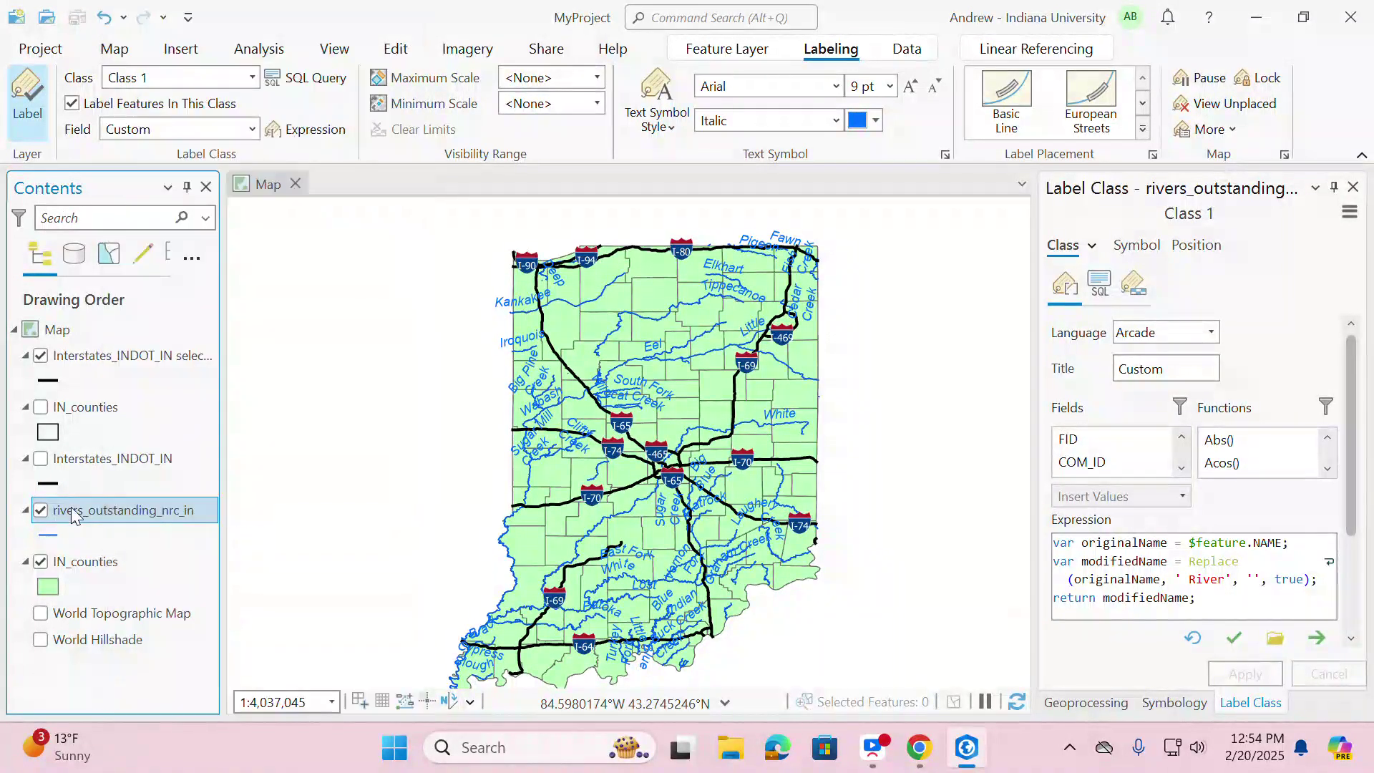
- Convert the rivers_outstanding_nrc_in labels to a single-layer annotation in MyProject.gdb with the suffix Anno at scale 1:4,037,045
right_click(75, 514)
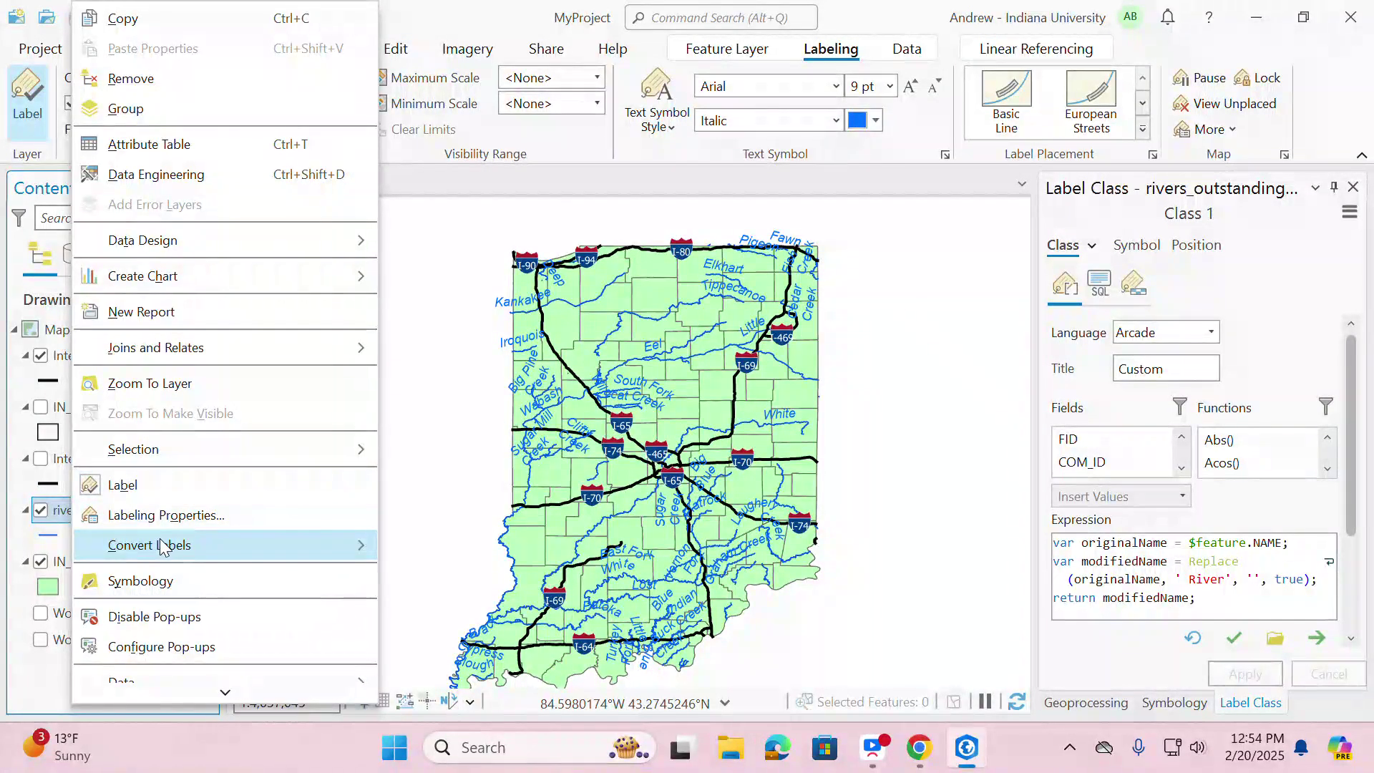
mouse_move(193, 548)
click(462, 548)
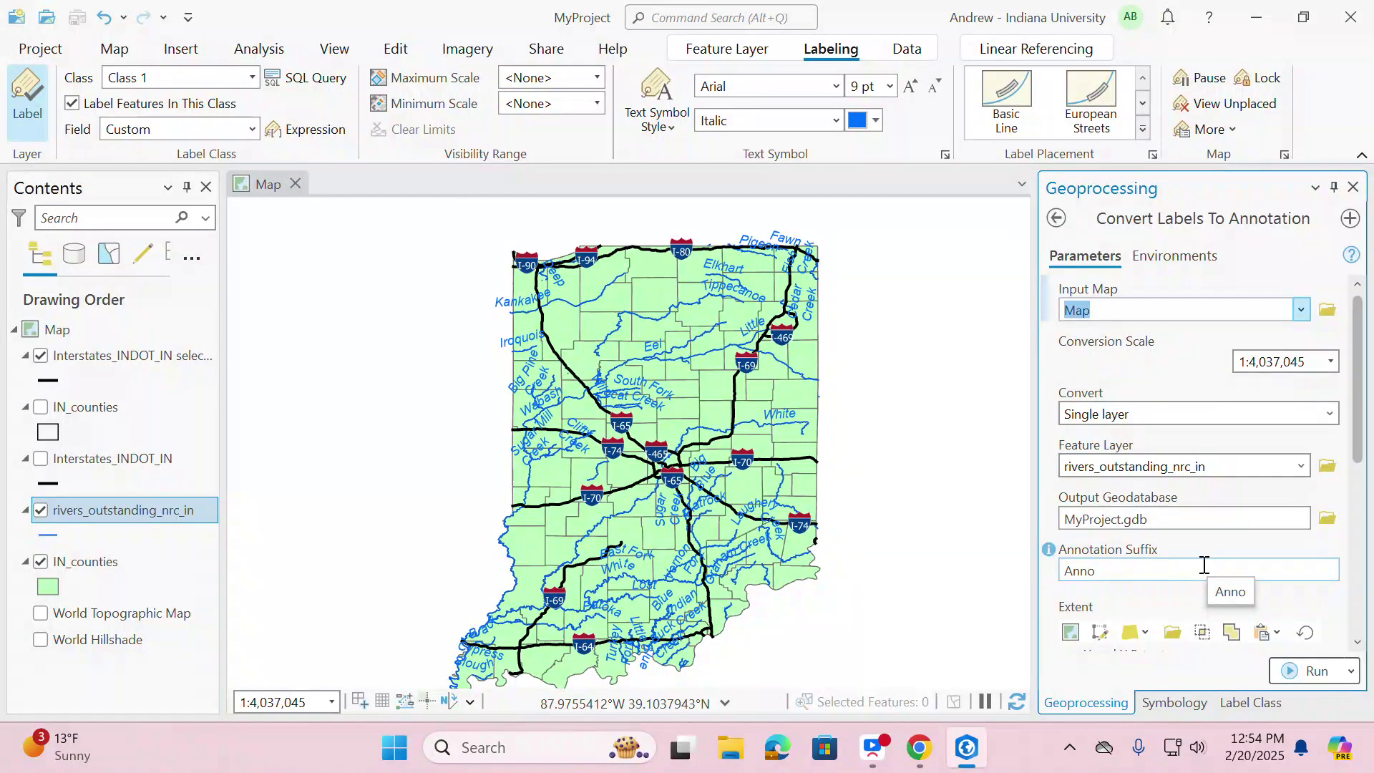
click(1306, 665)
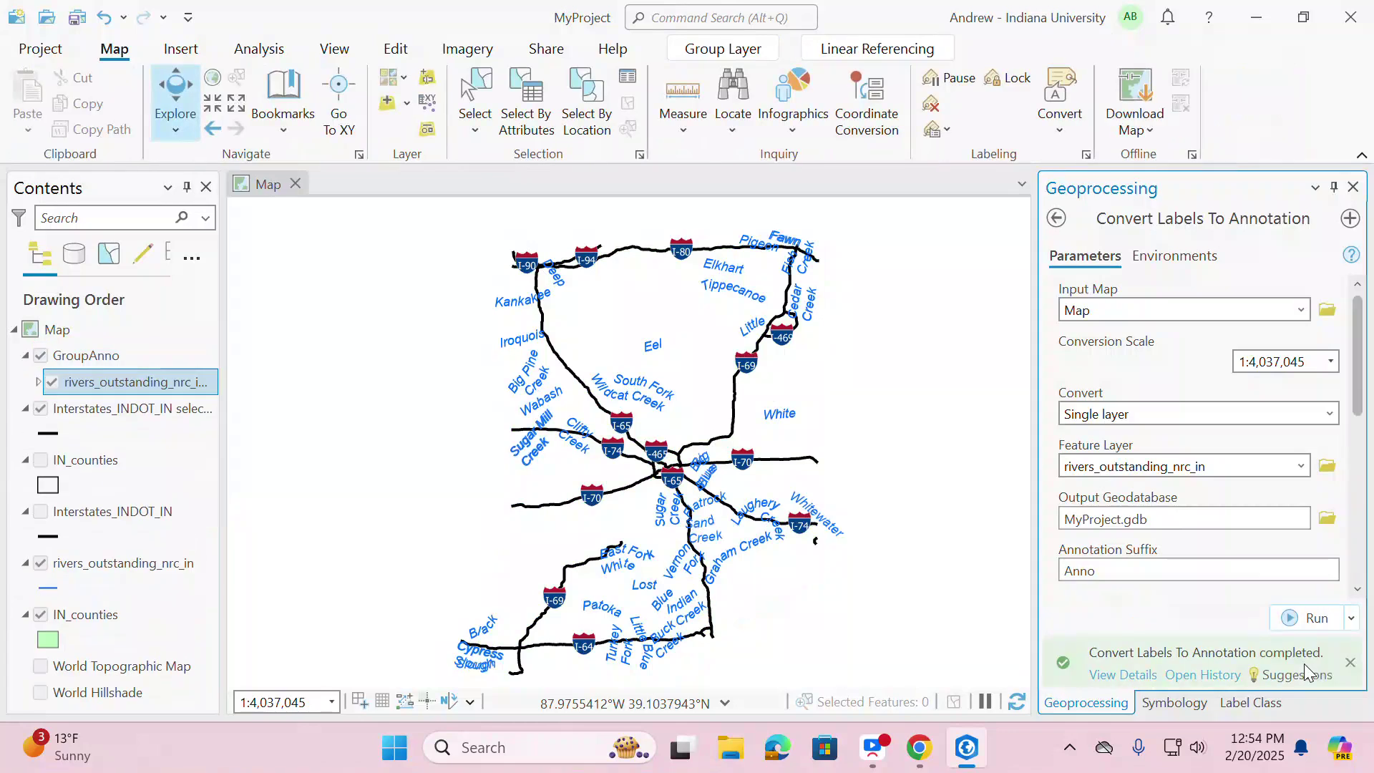
mouse_move(1304, 663)
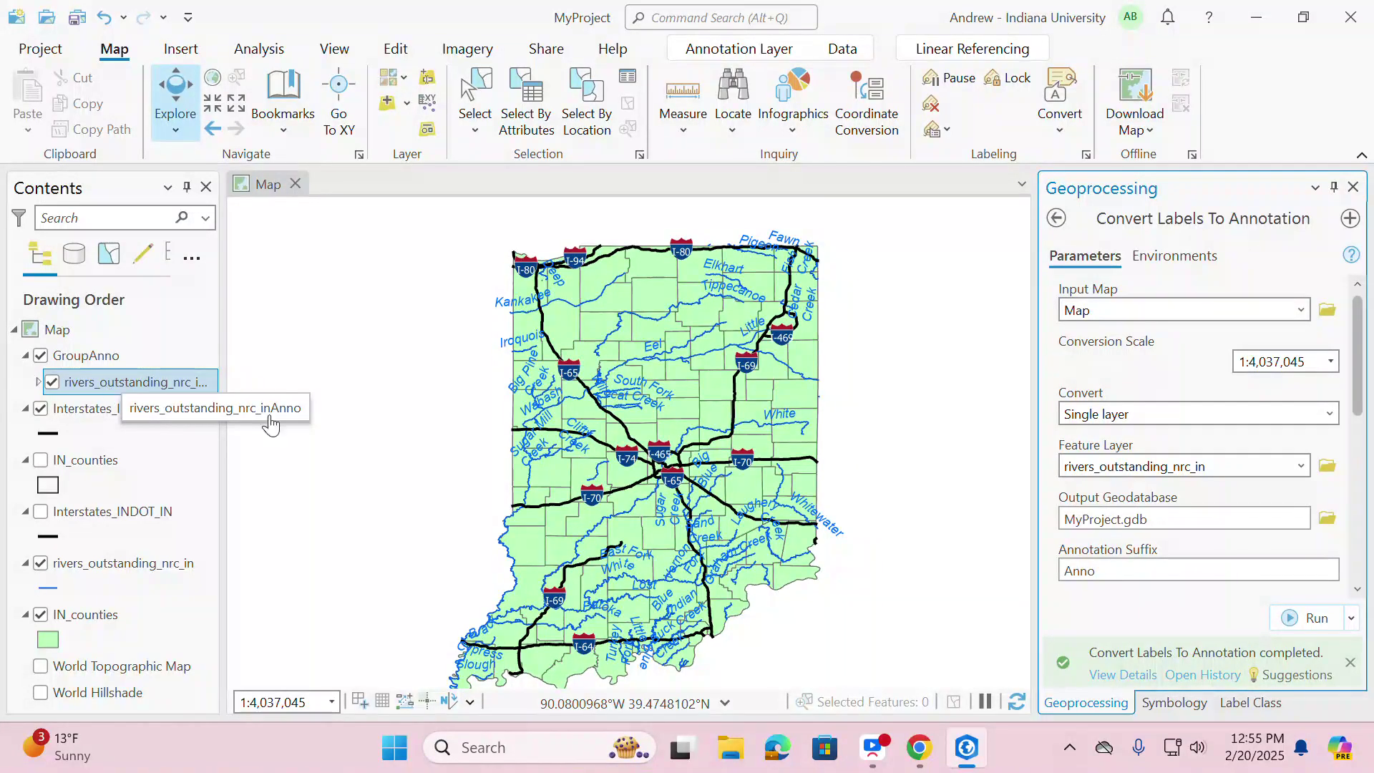
- Inspect the Sugar Mill Creek annotation in western Indiana by opening its pop-up
scroll(552, 437, up, 5)
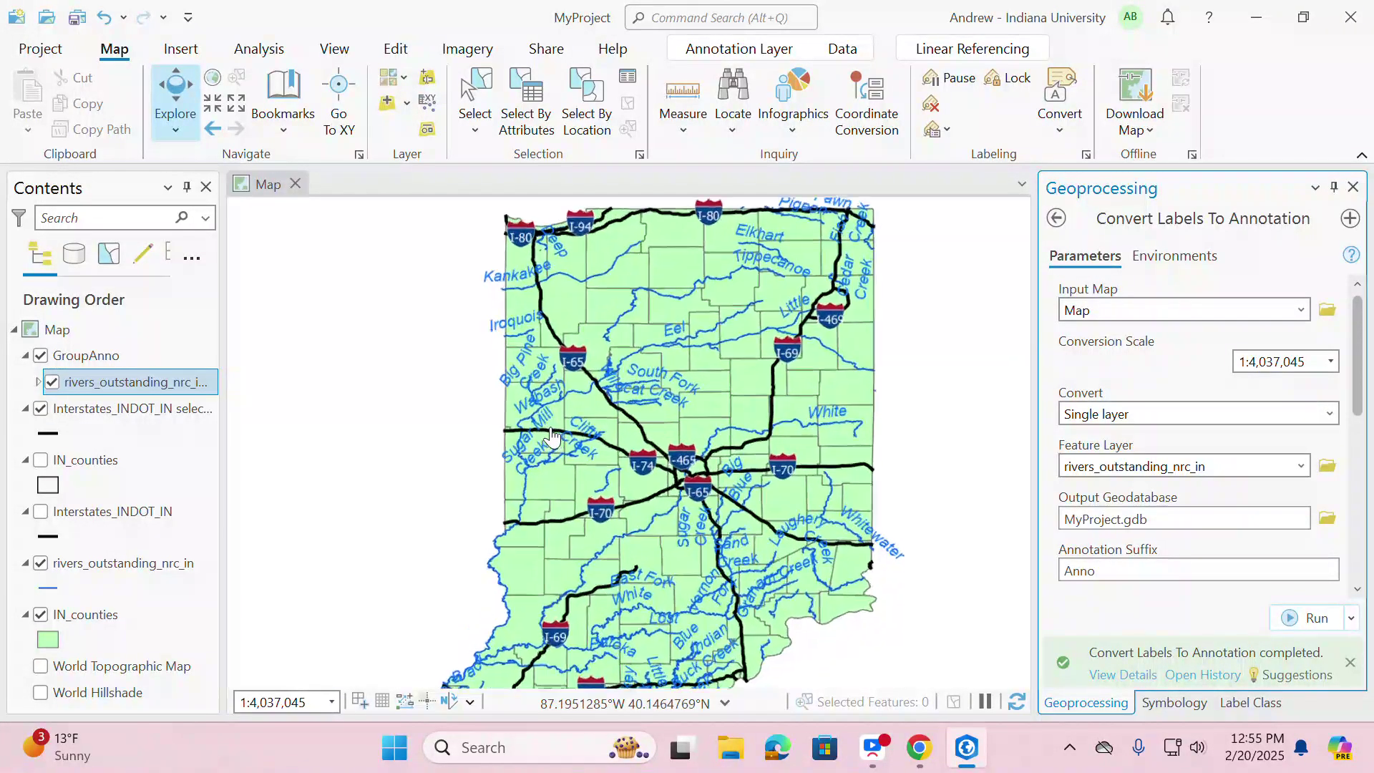
scroll(532, 437, up, 2)
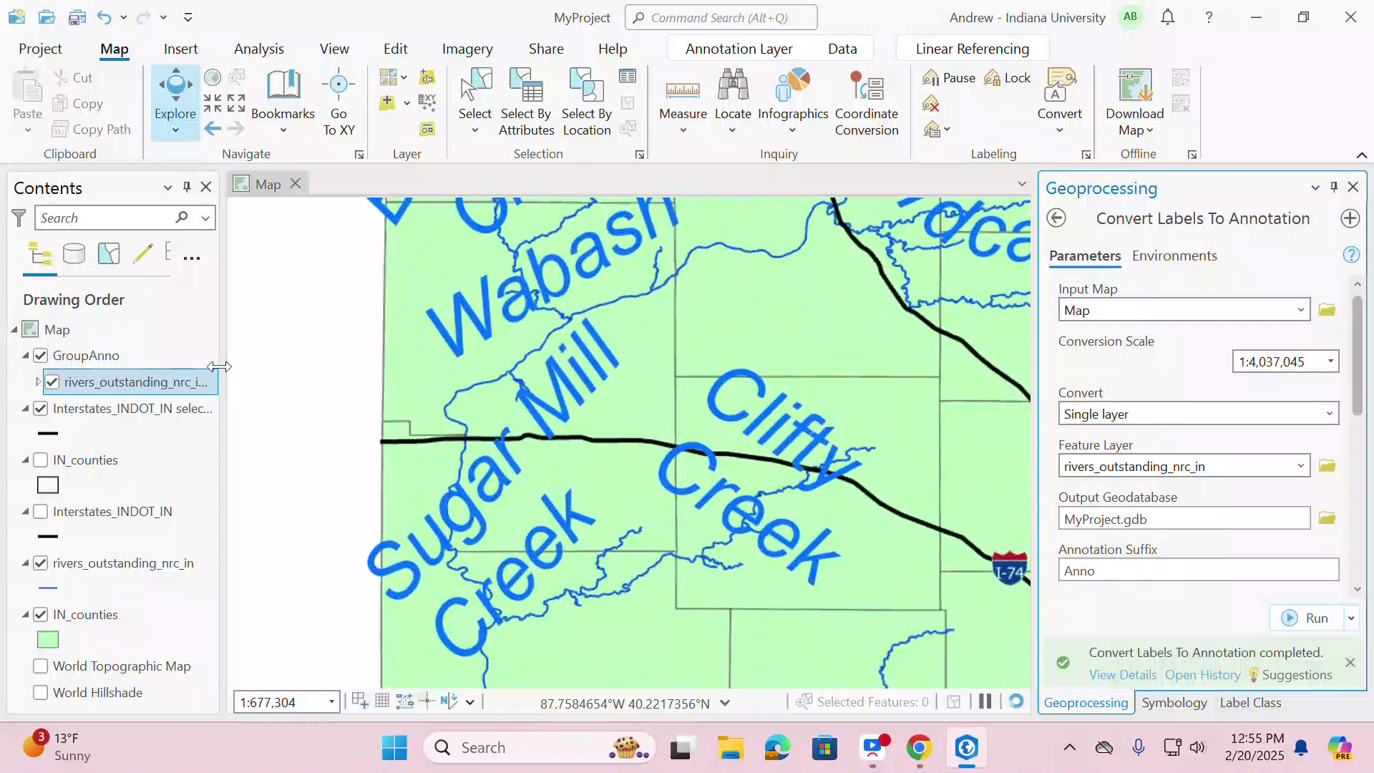
key(F2)
click(489, 483)
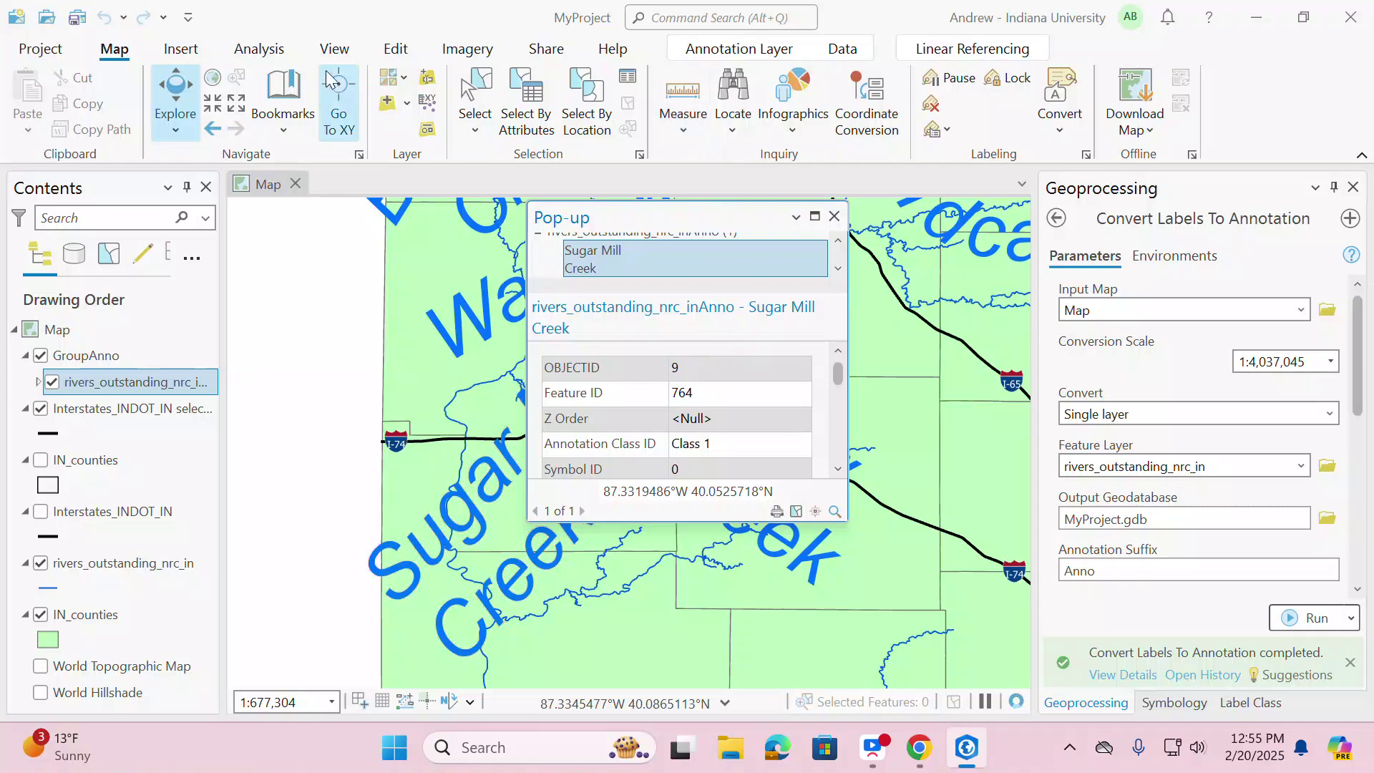
- Delete the Sugar Mill Creek annotation feature, close its pop-up and save the pending edits
click(394, 50)
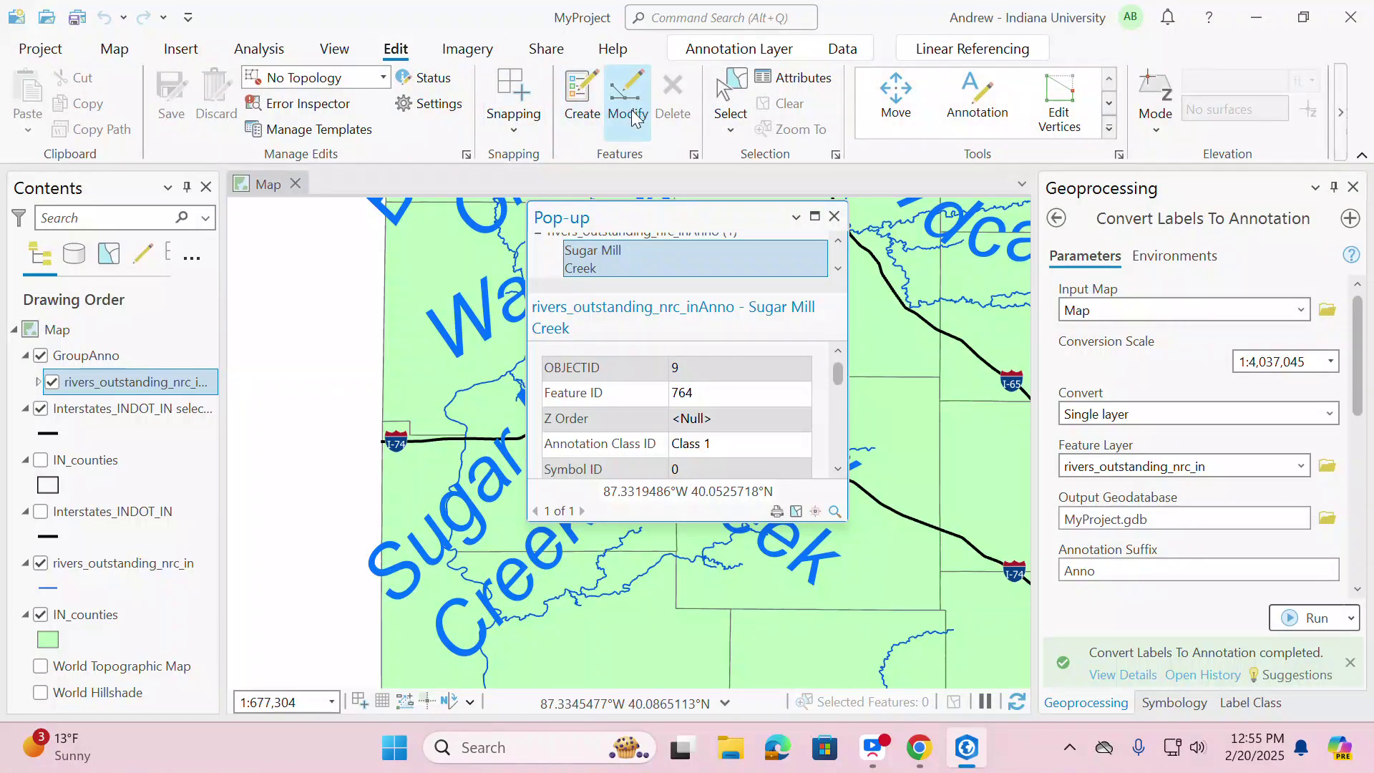
click(730, 100)
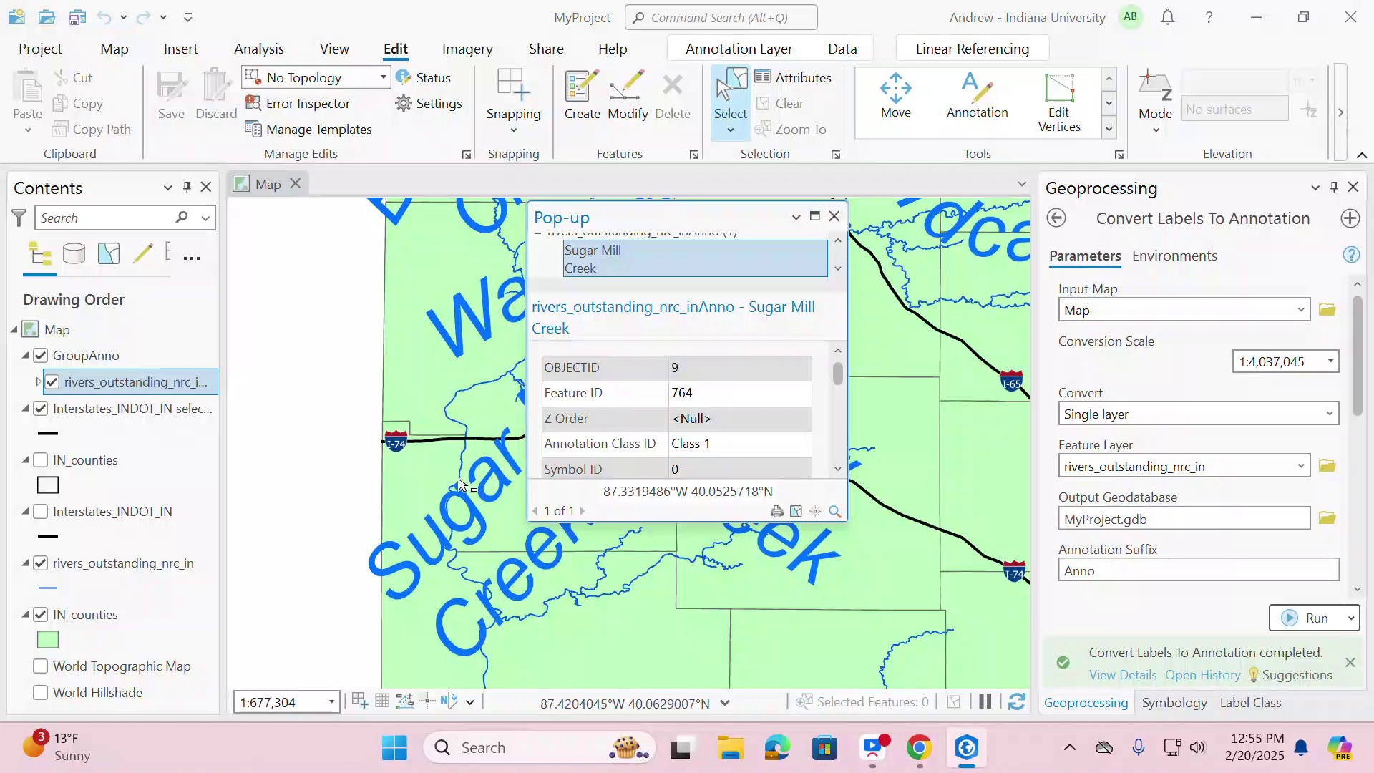
click(468, 497)
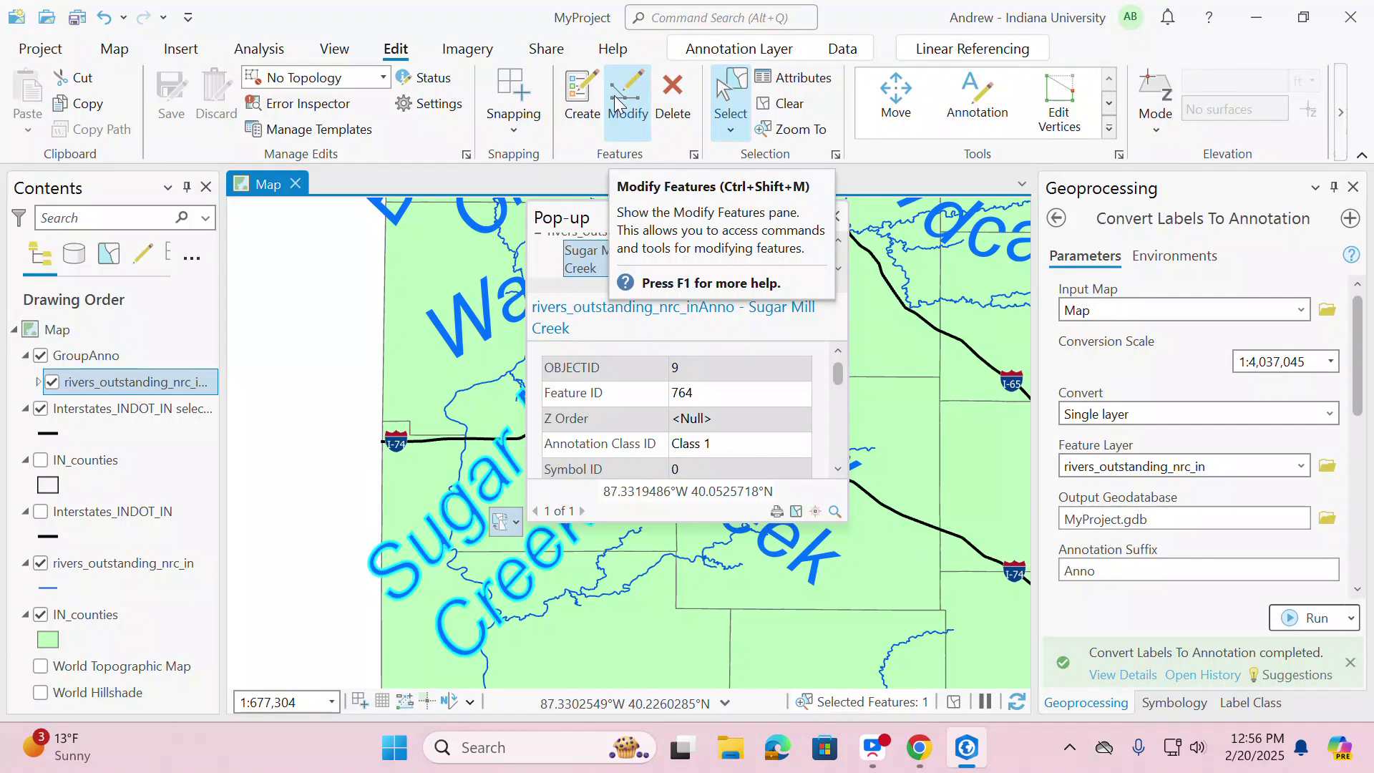
click(684, 106)
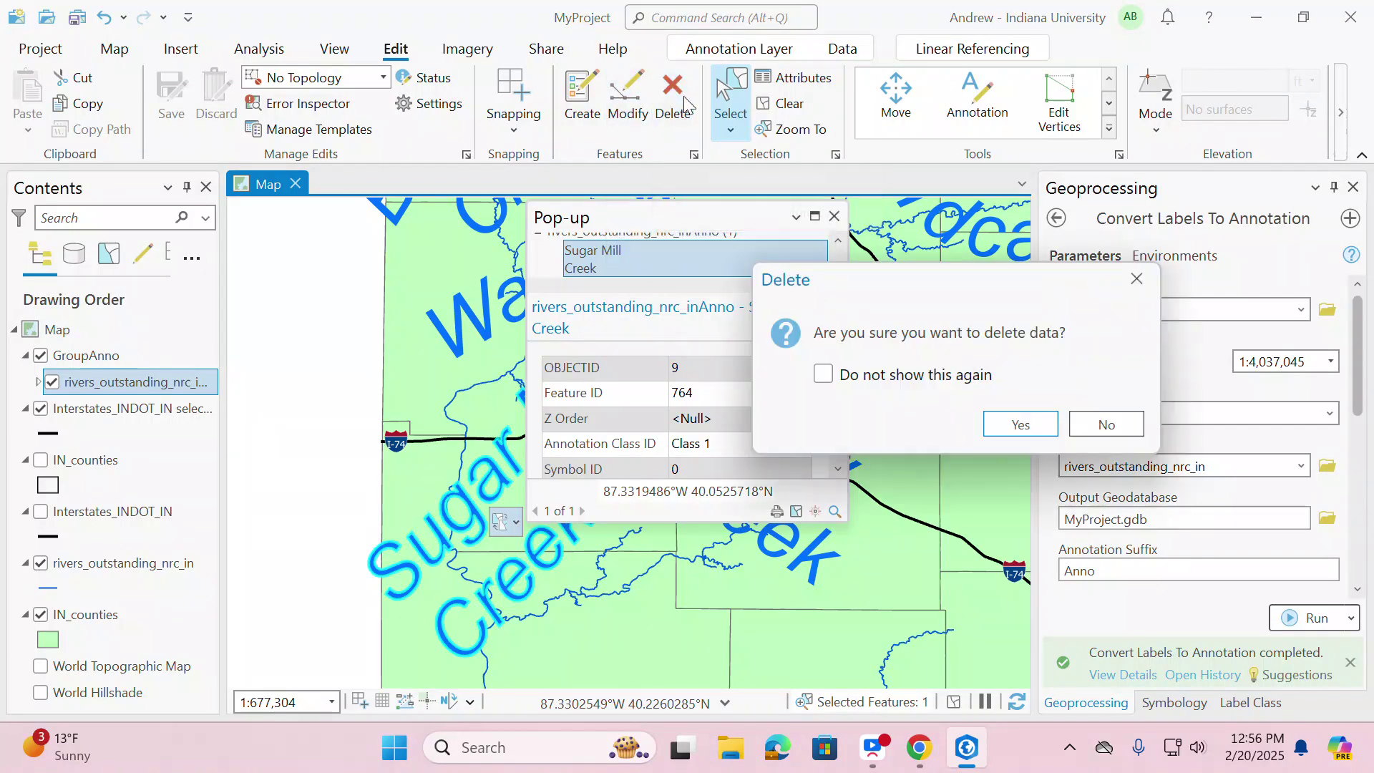
click(1035, 425)
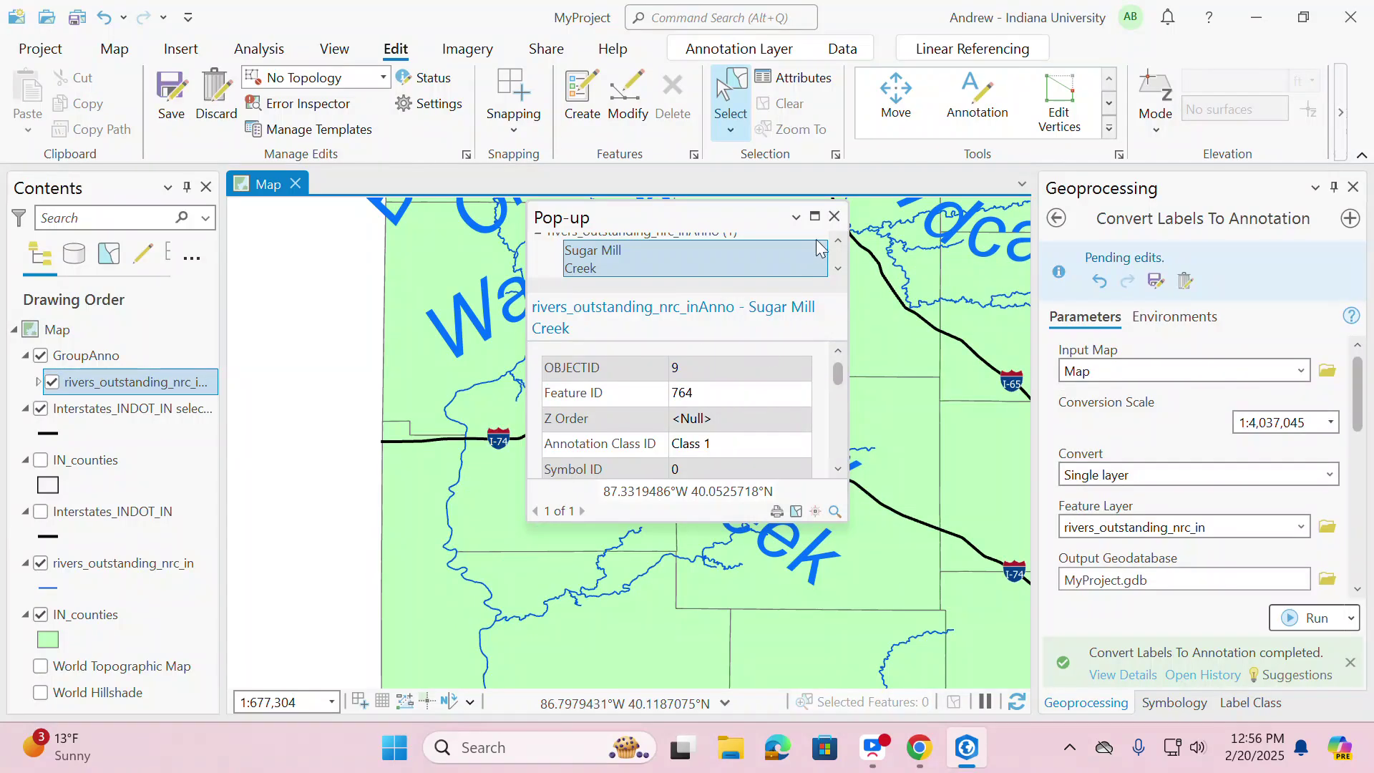
click(834, 217)
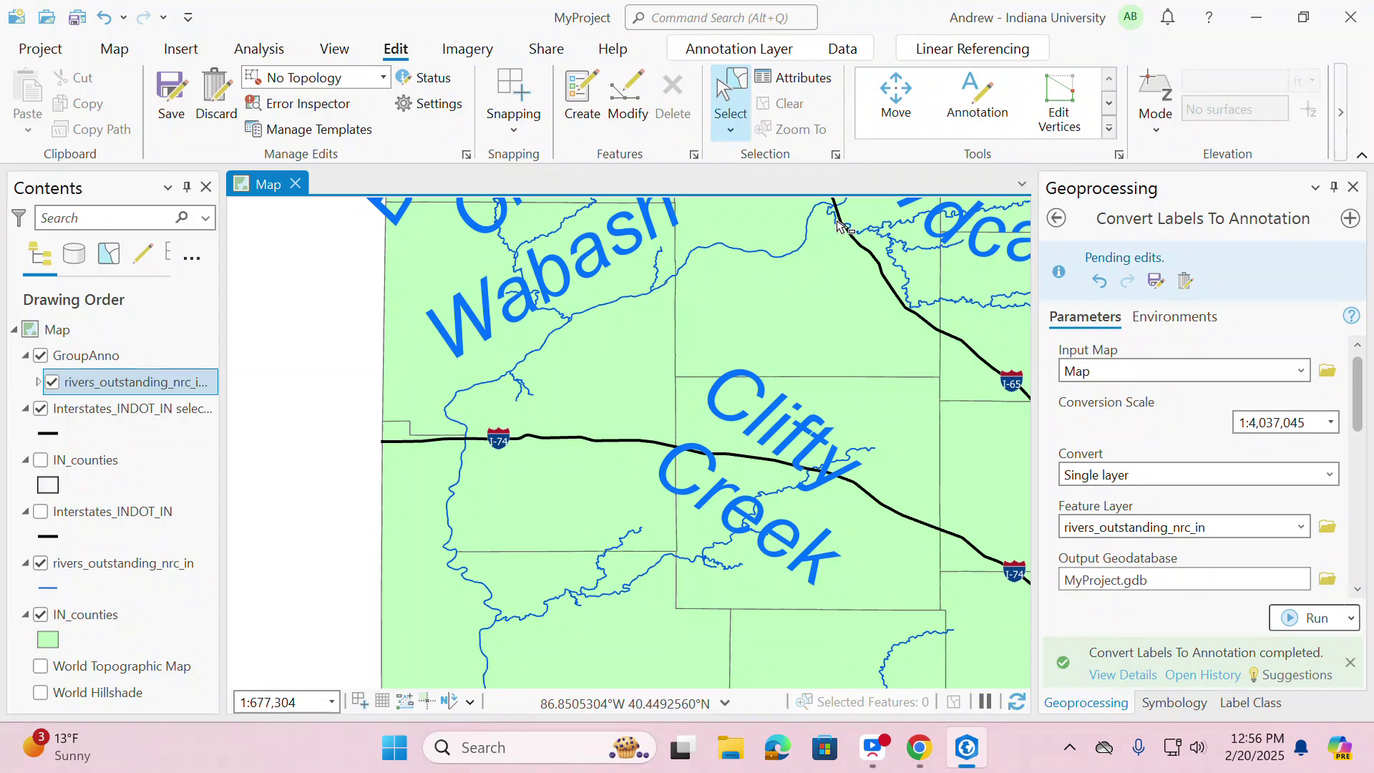
click(1155, 283)
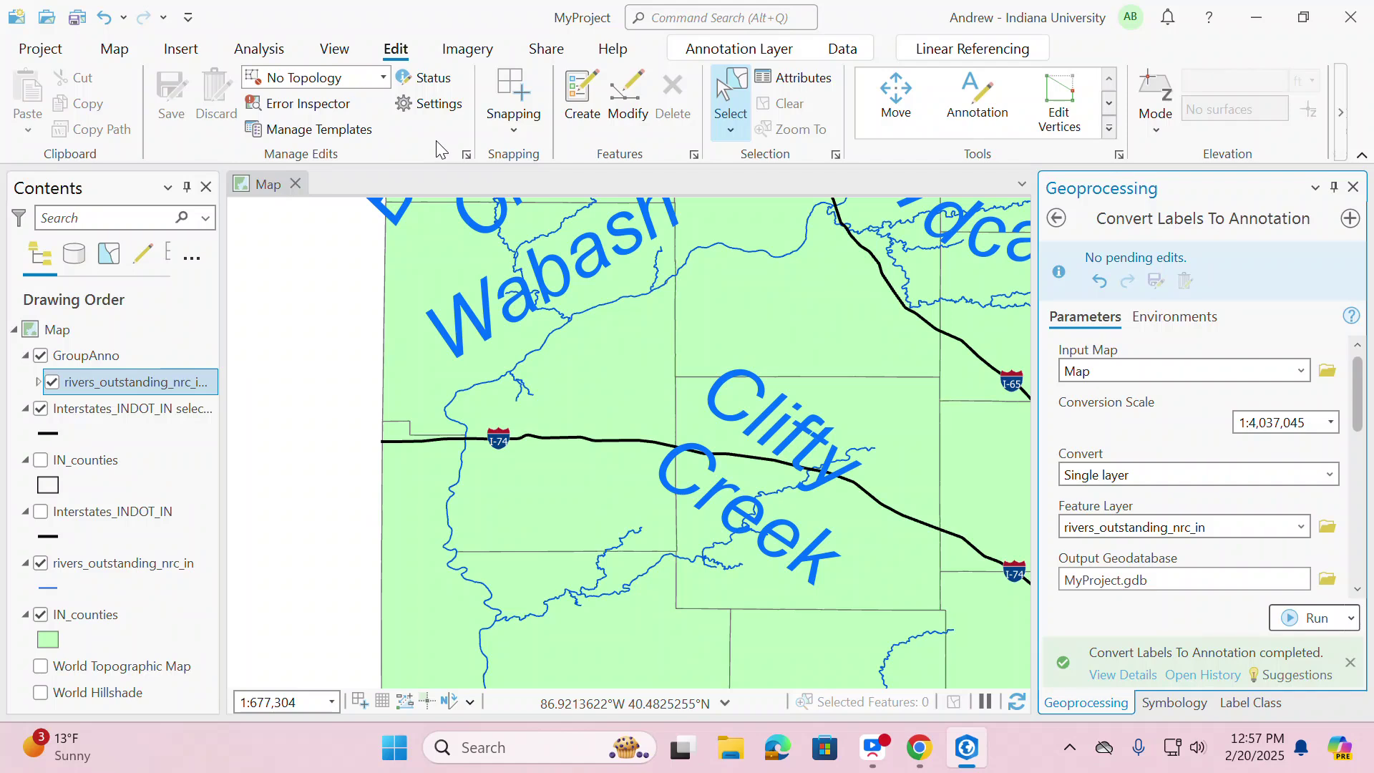
click(872, 747)
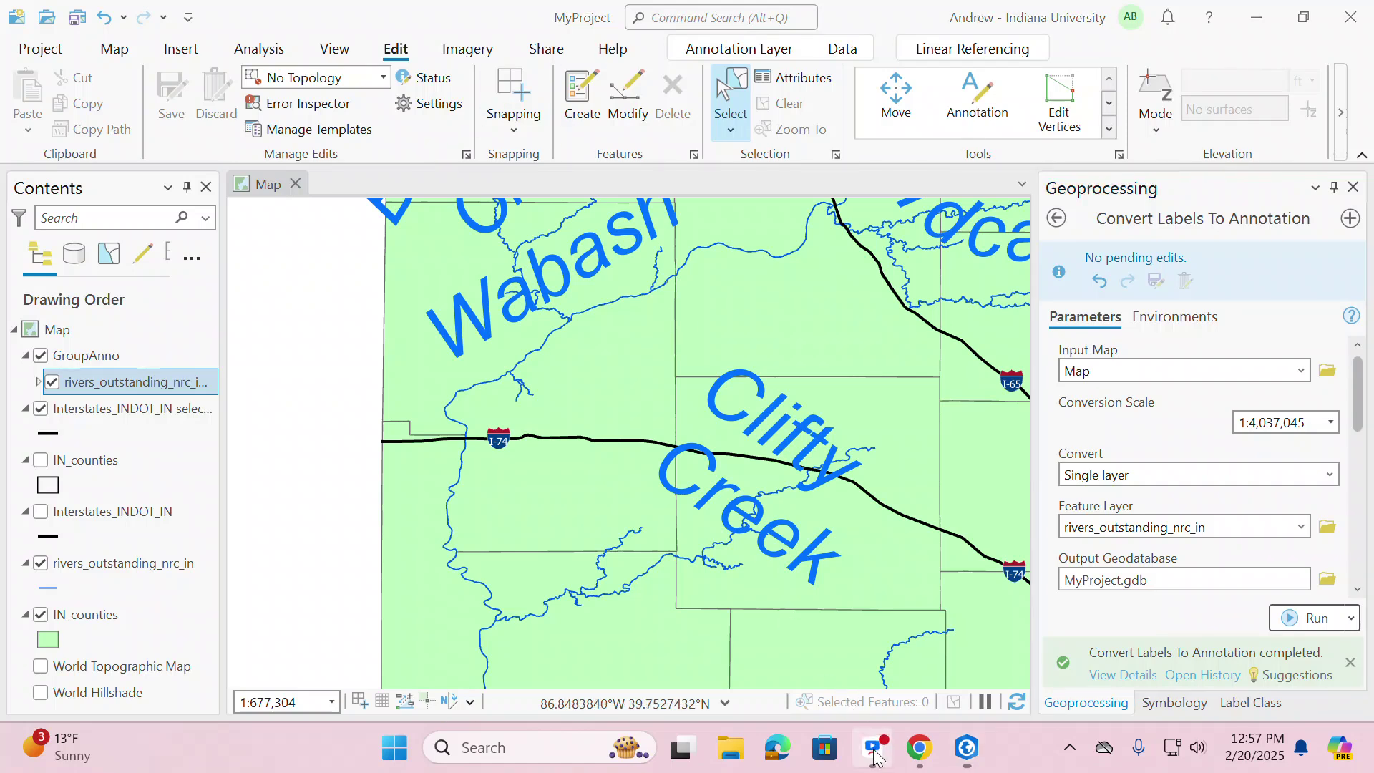